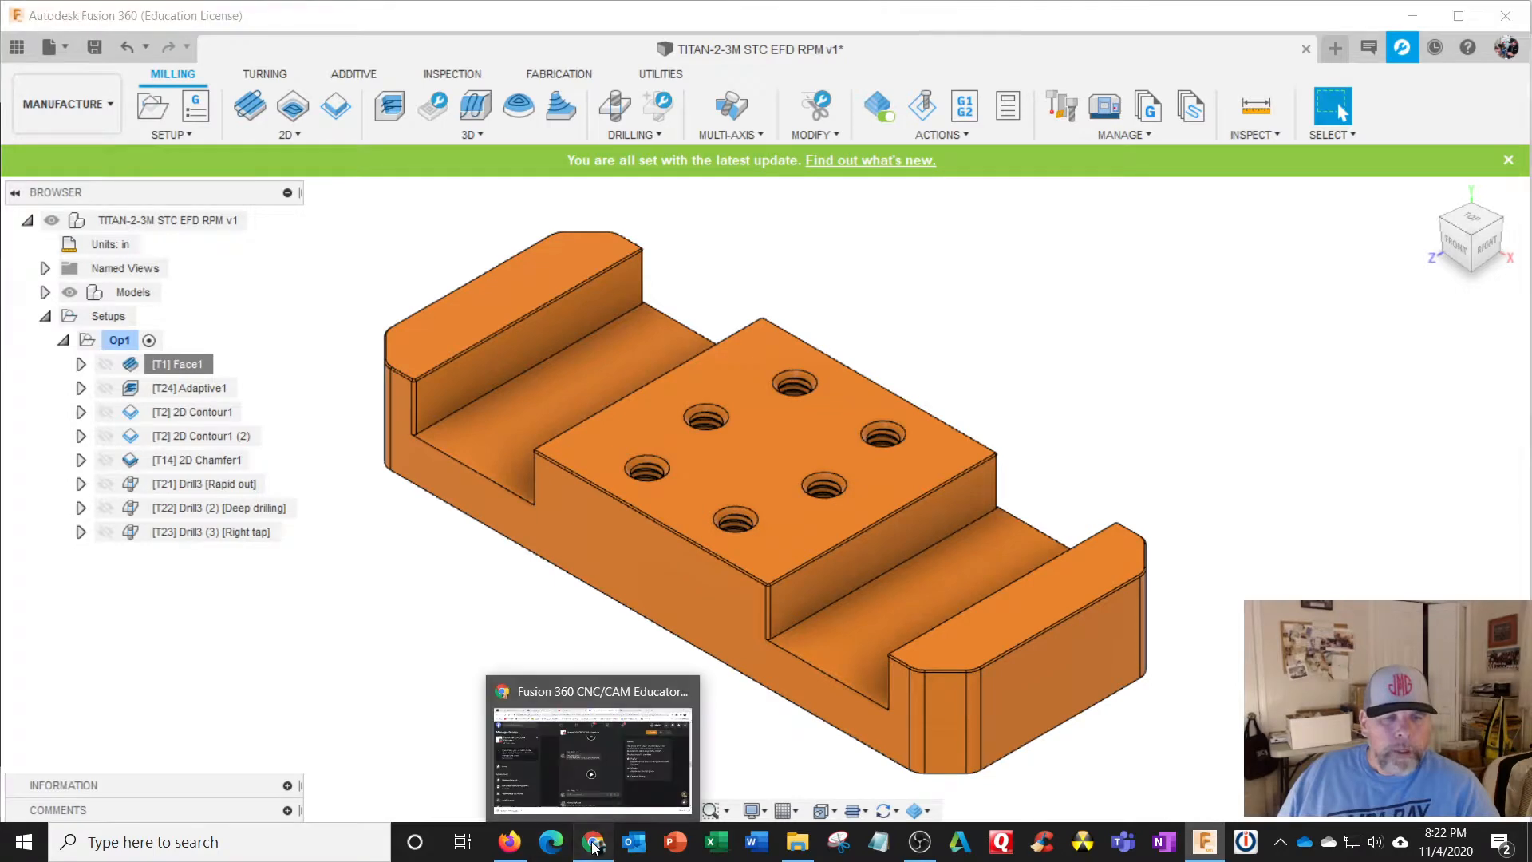
# Switch to Chrome and open the Classwork page of the CNC Tech OCP A1 - STC class in Google Classroom.
pyautogui.click(593, 842)
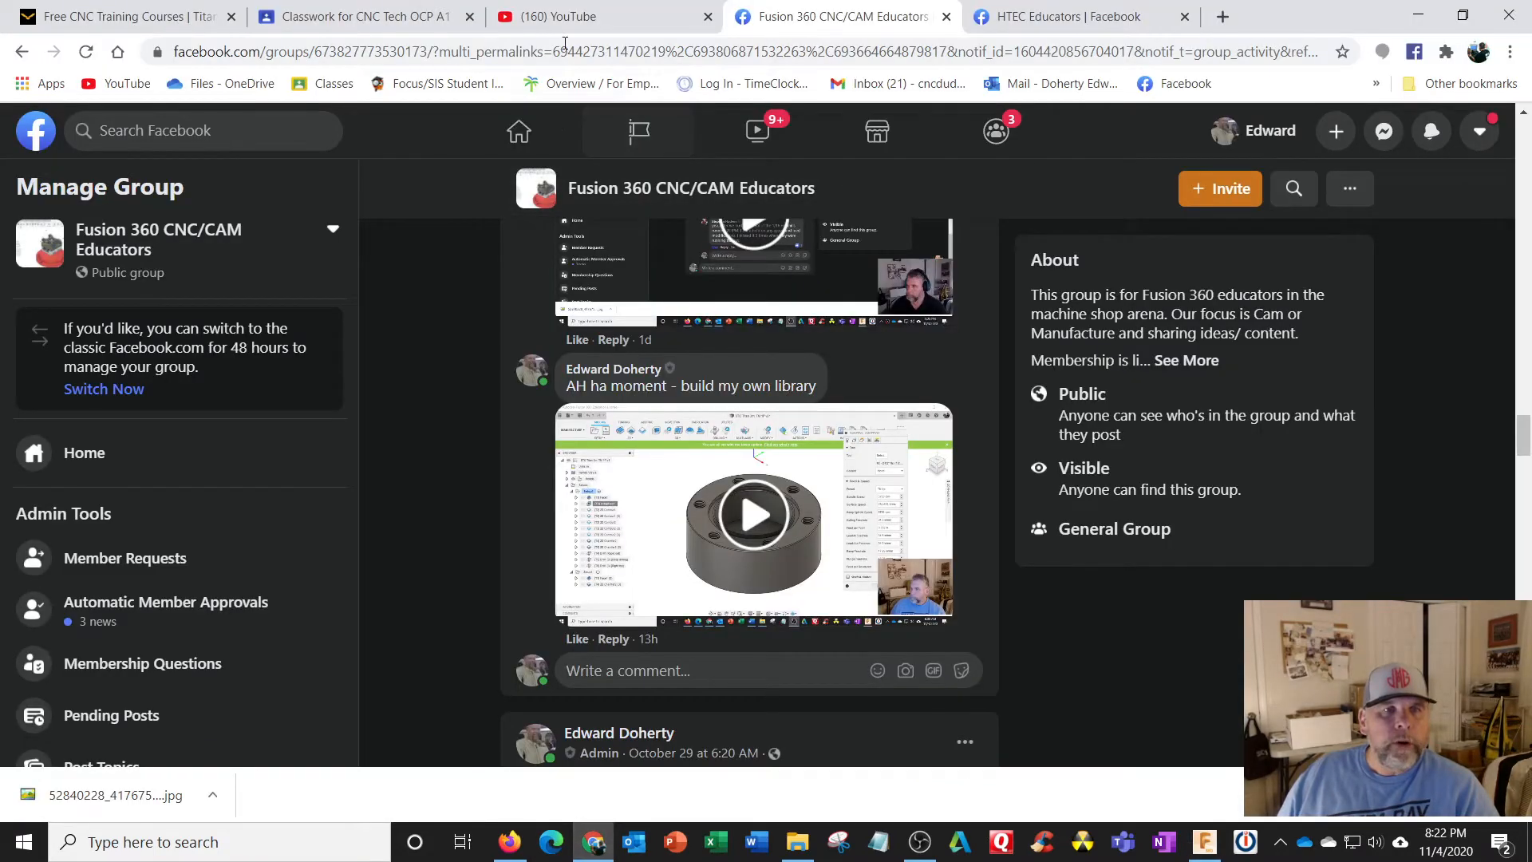
pyautogui.click(410, 20)
pyautogui.click(35, 135)
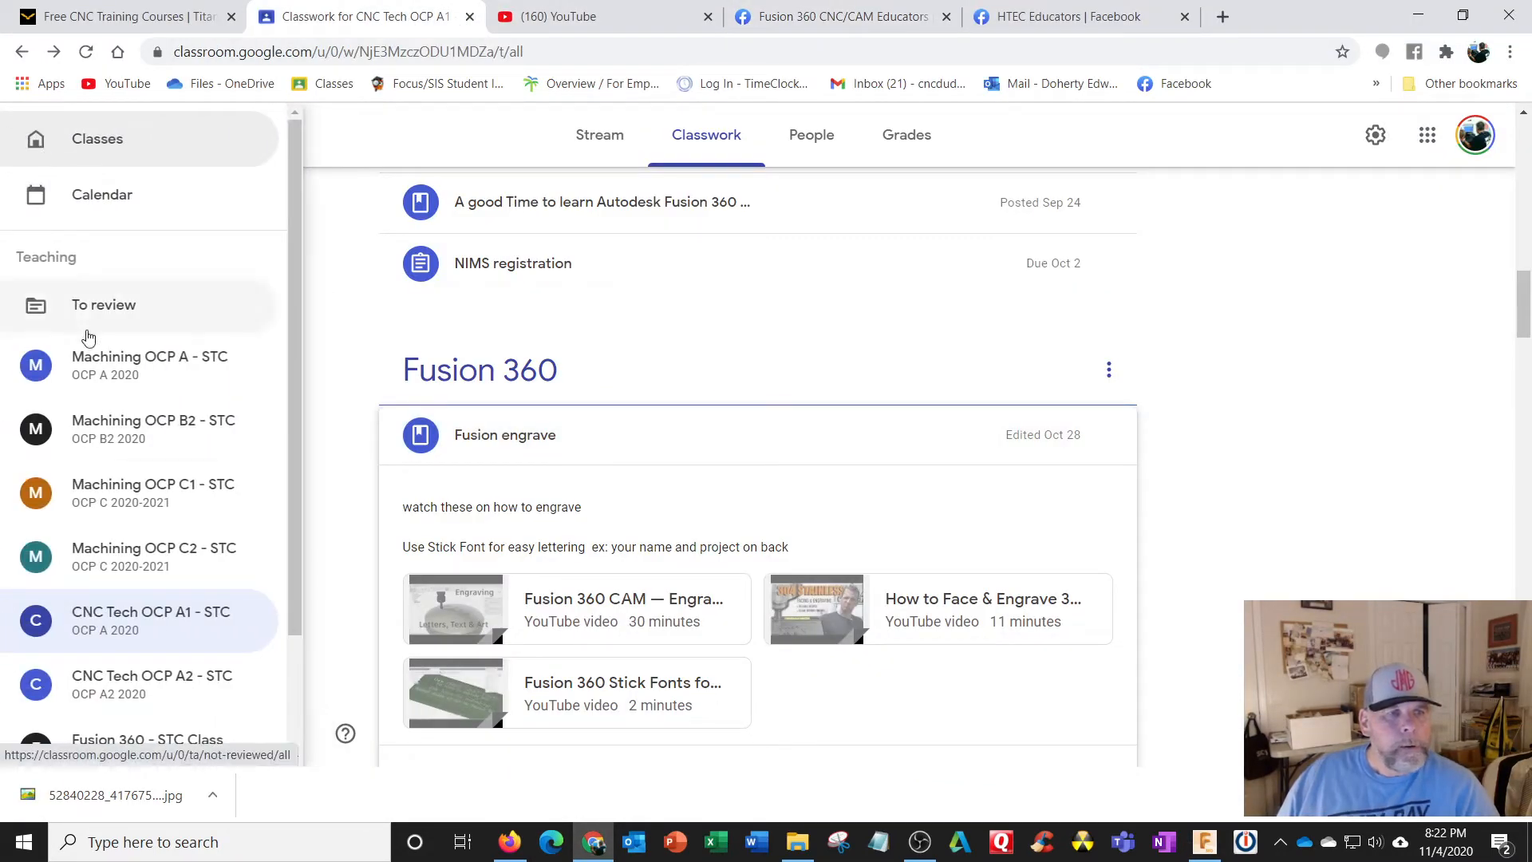
pyautogui.click(128, 626)
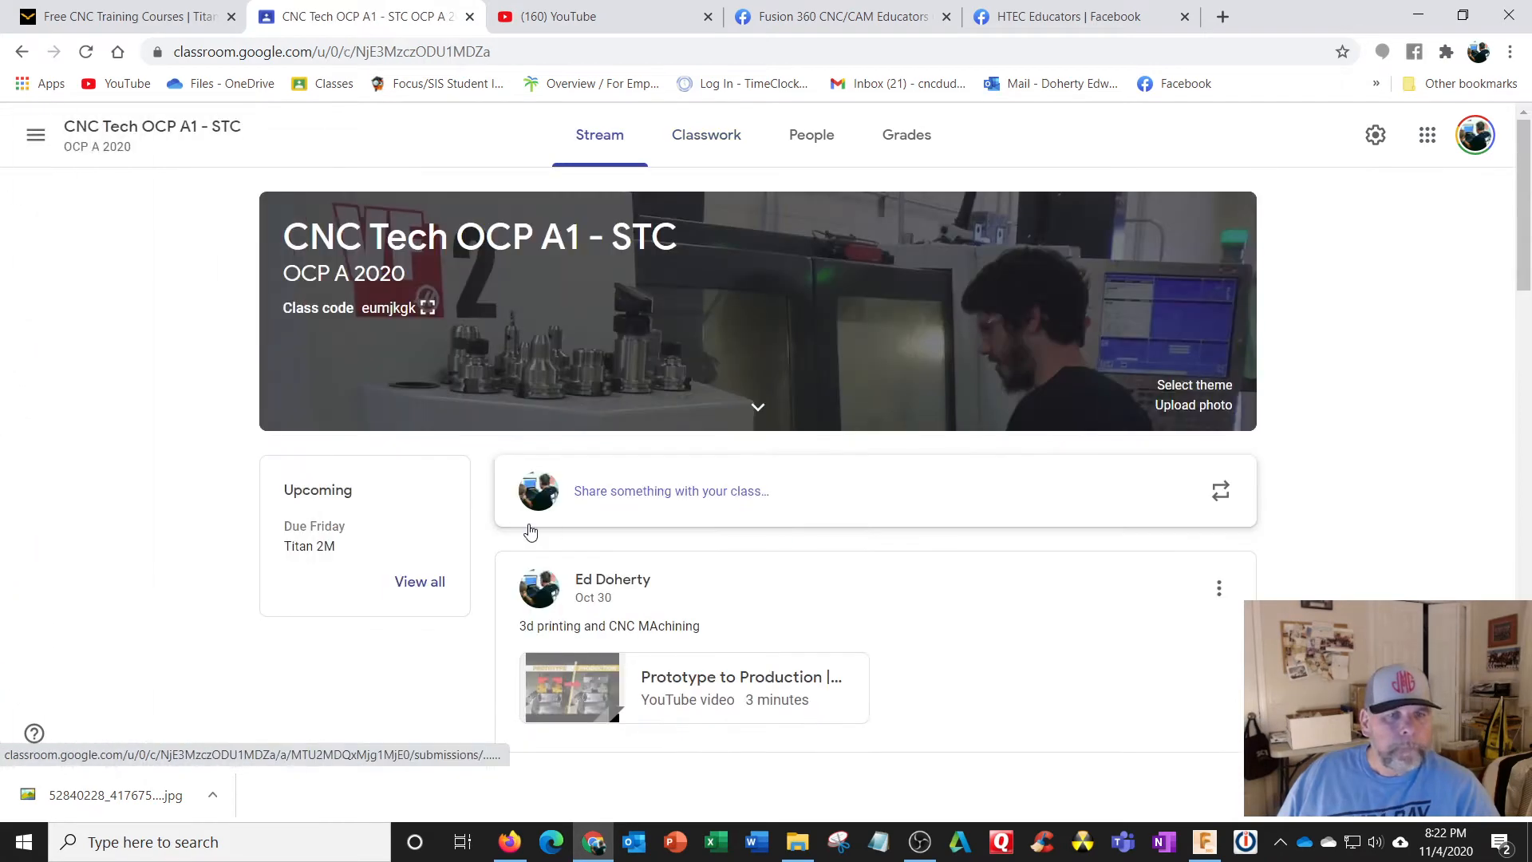
pyautogui.click(699, 154)
# Open the Hertel Speed & Feeds carbide PDF attached to the STC Feed & Speed Lesson.
pyautogui.scroll(-6, 642, 289)
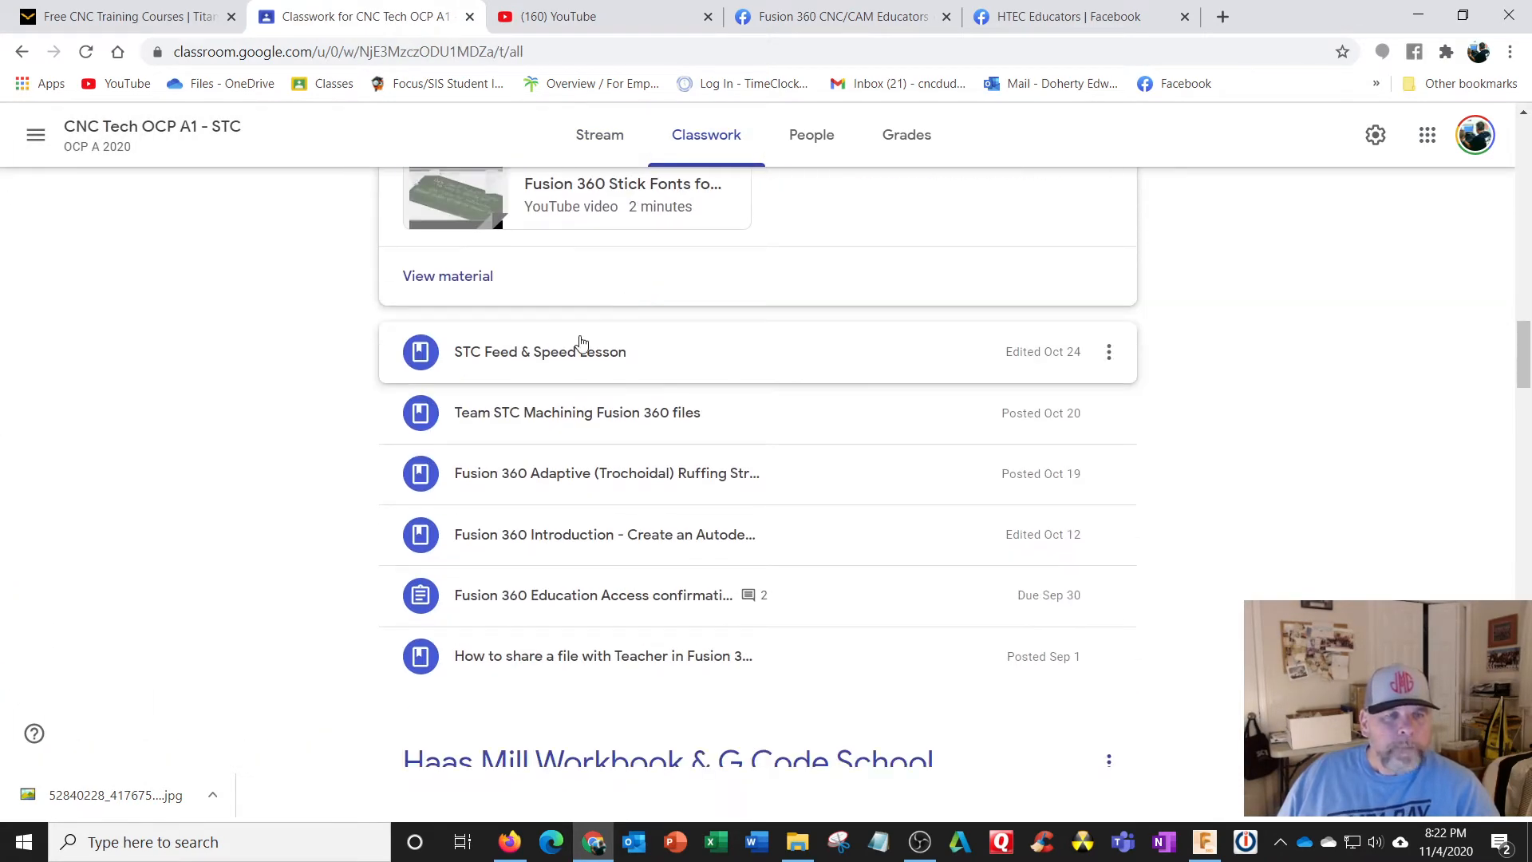
pyautogui.click(569, 352)
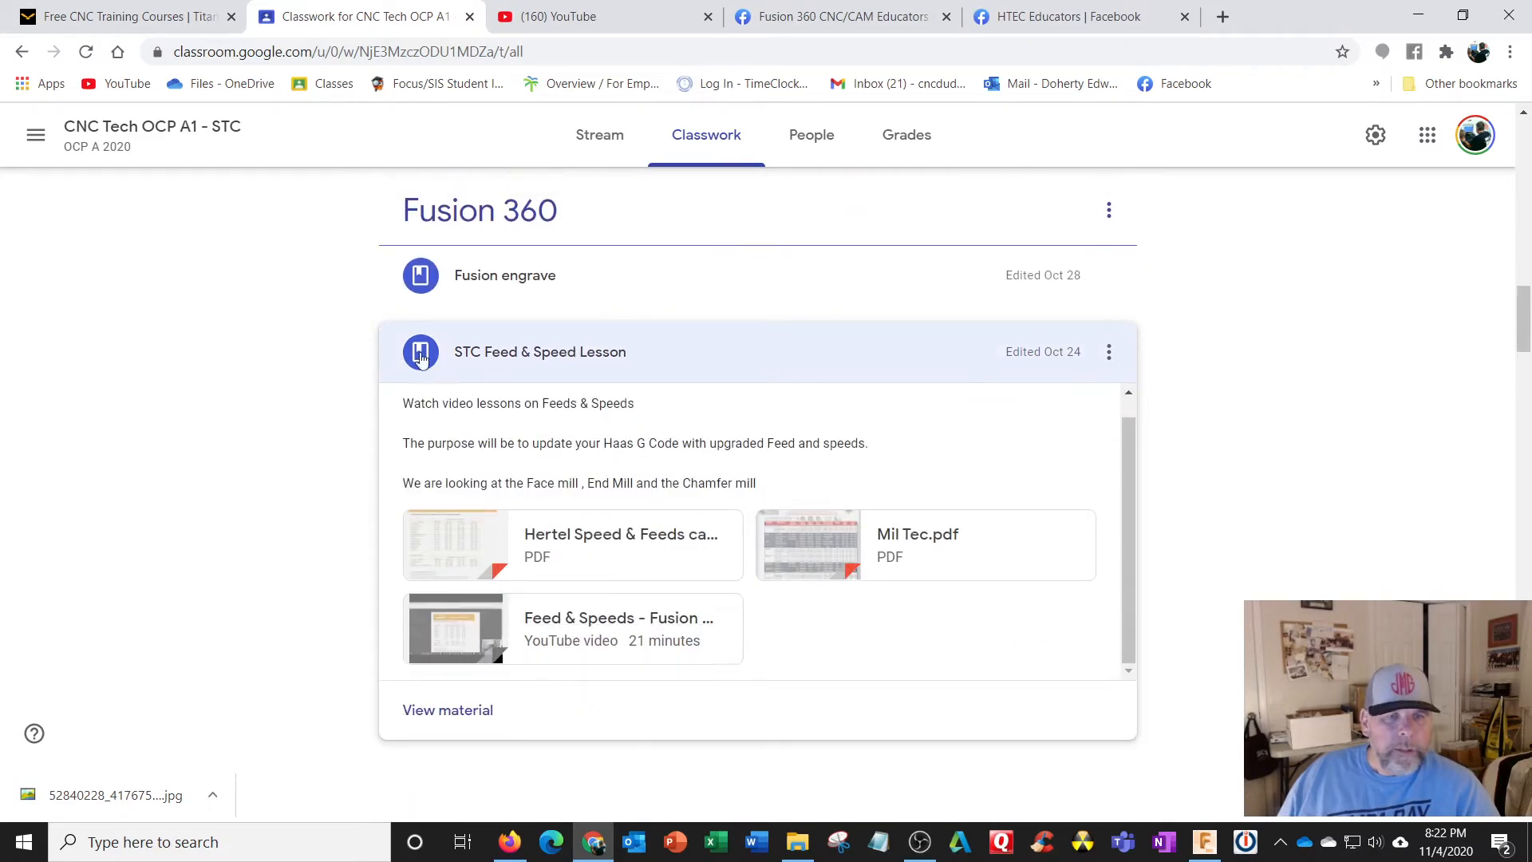
pyautogui.scroll(-1, 333, 360)
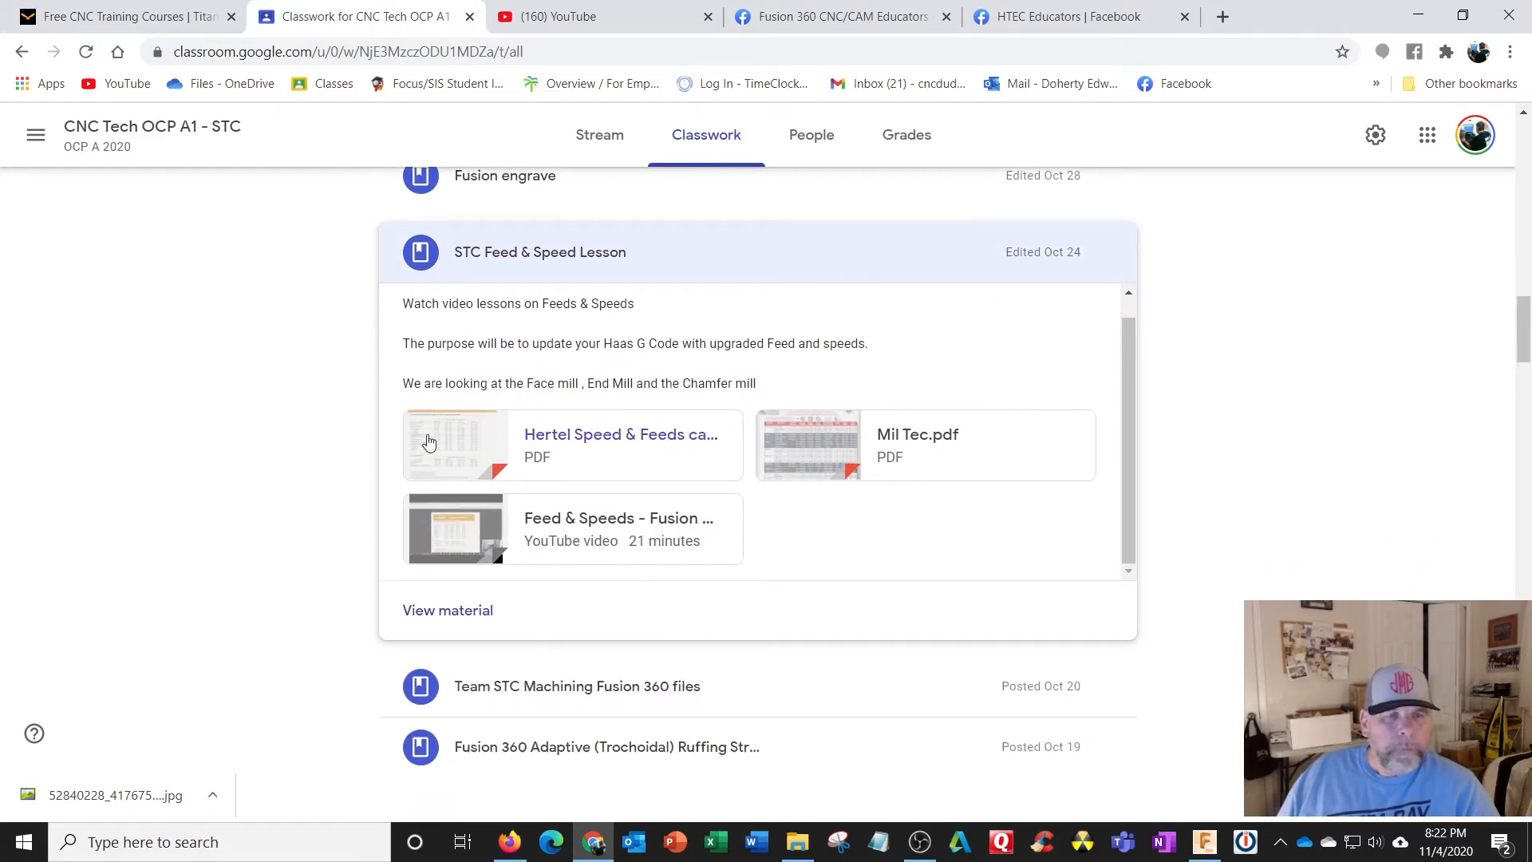
pyautogui.click(481, 434)
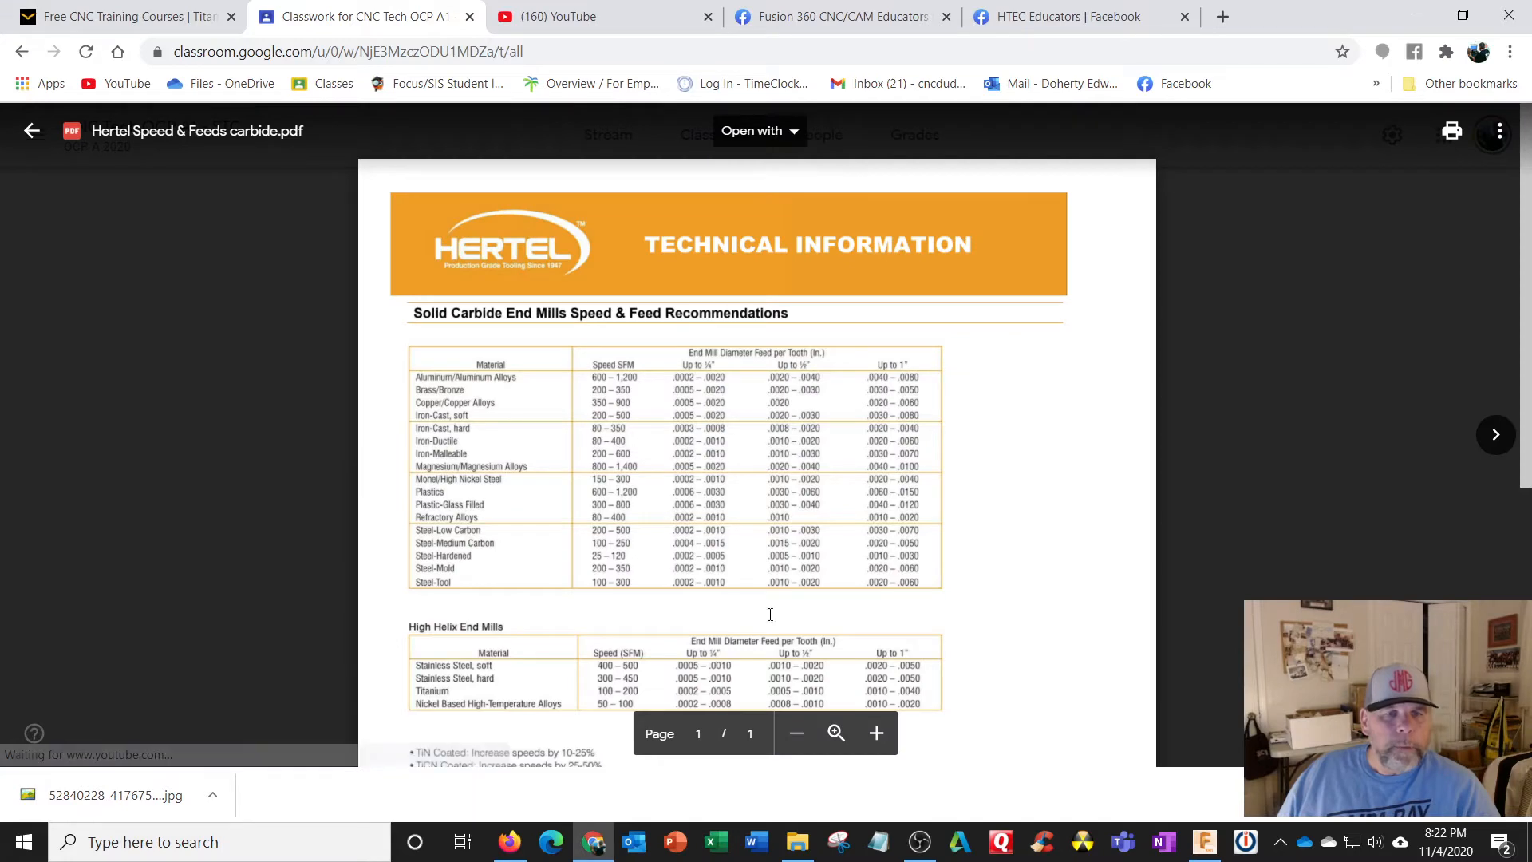
# Enlarge the Hertel chart and examine the solid carbide end mill speeds, feeds per tooth and coating notes.
pyautogui.click(877, 736)
pyautogui.click(879, 738)
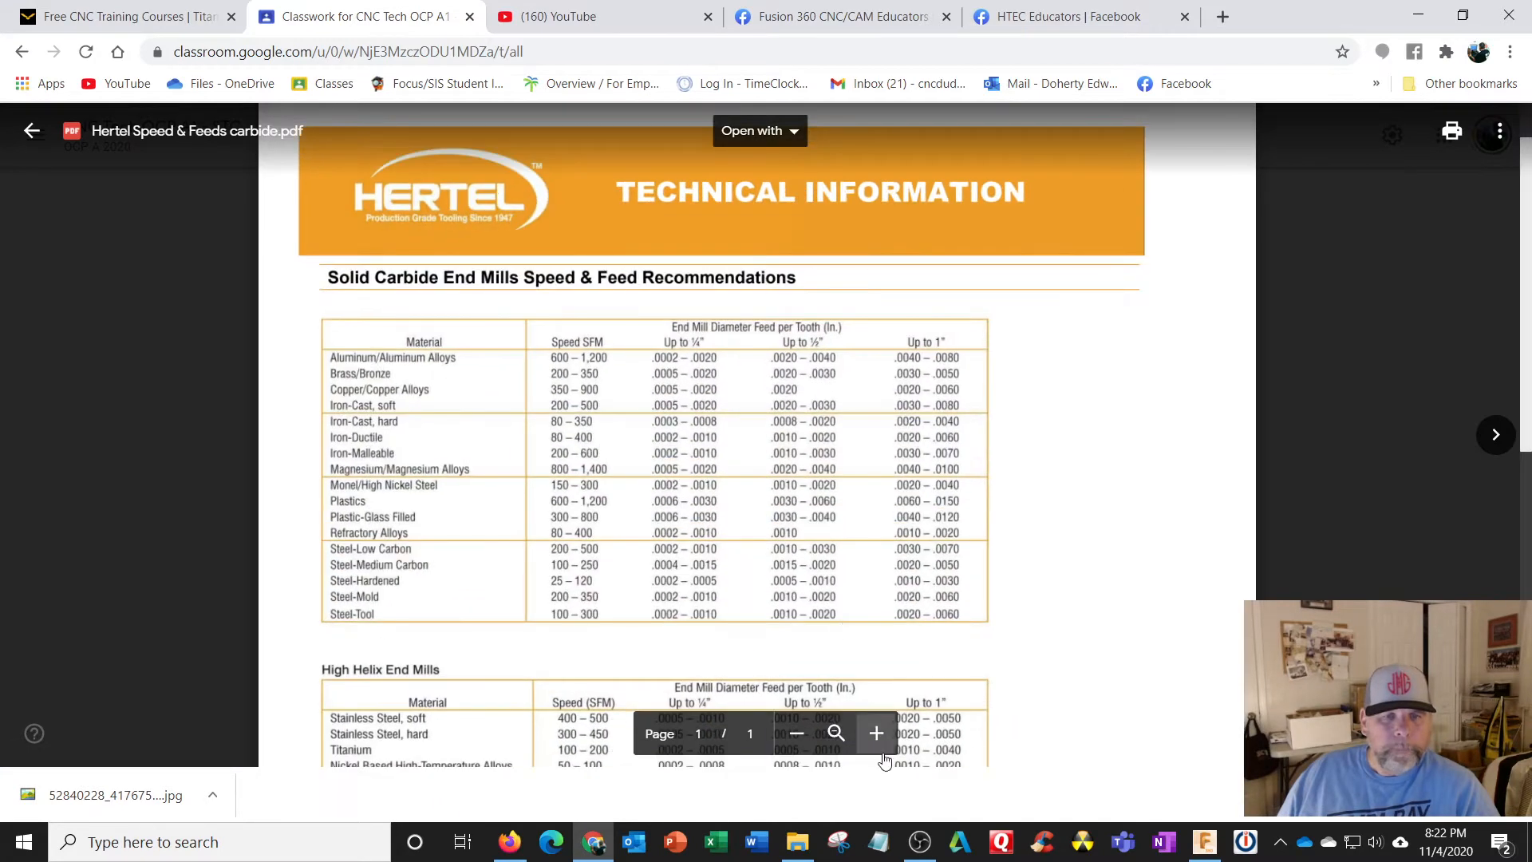
pyautogui.click(878, 733)
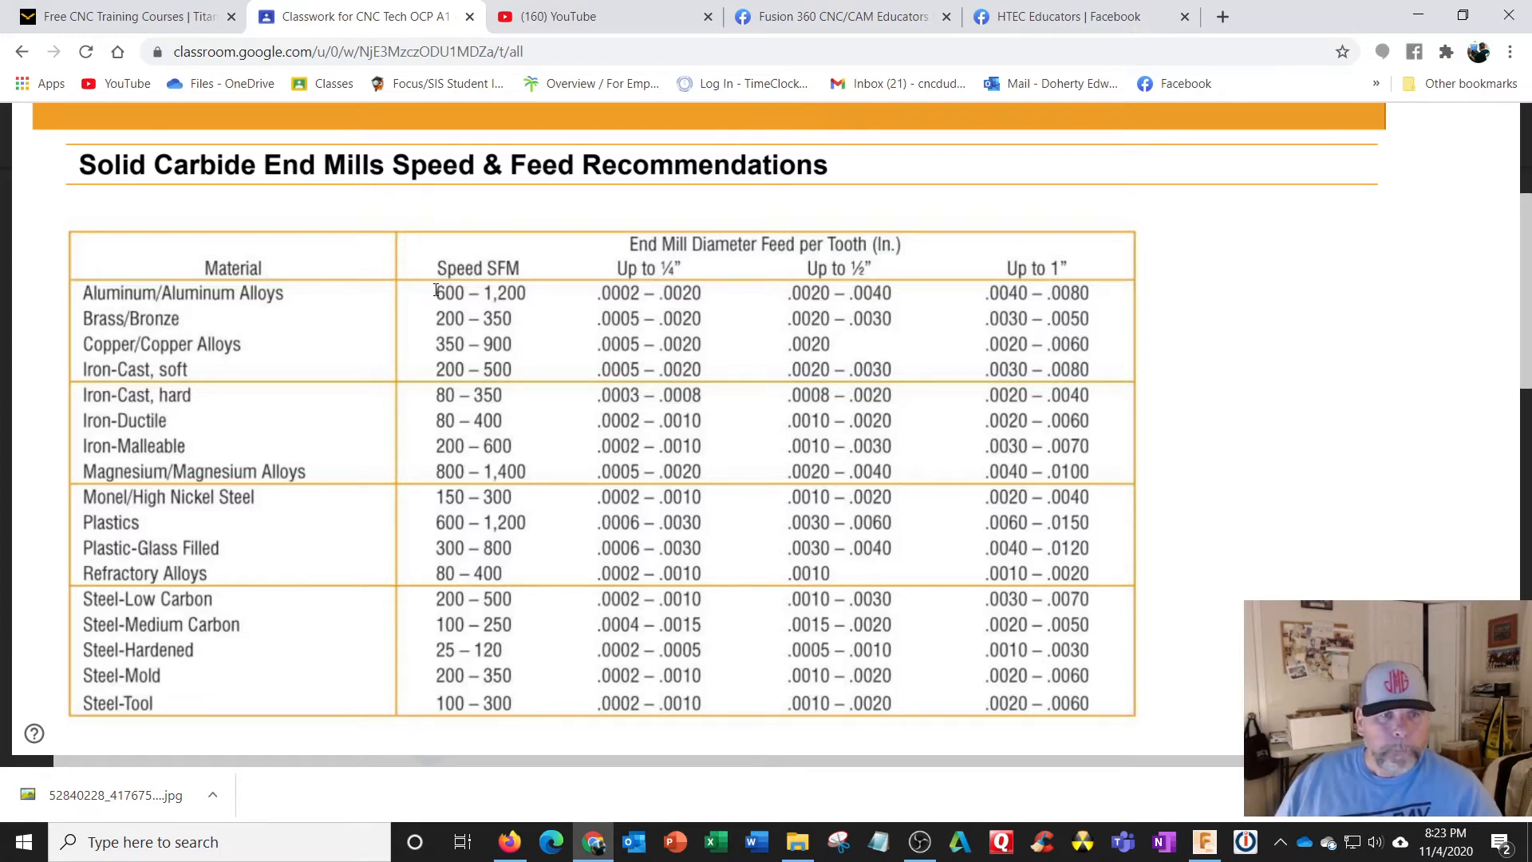
pyautogui.scroll(-10, 436, 291)
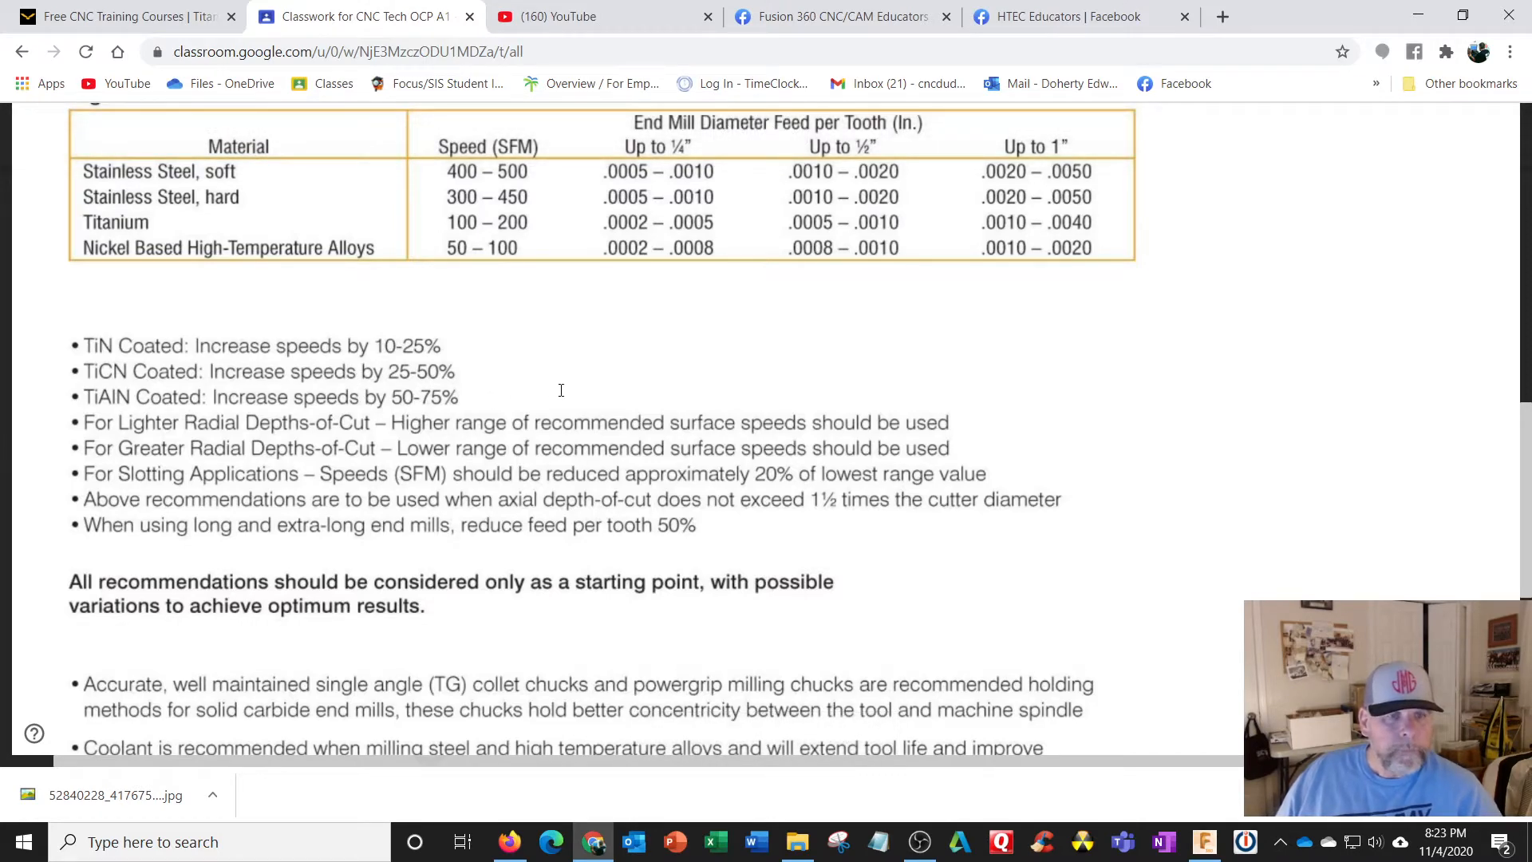
pyautogui.scroll(10, 561, 390)
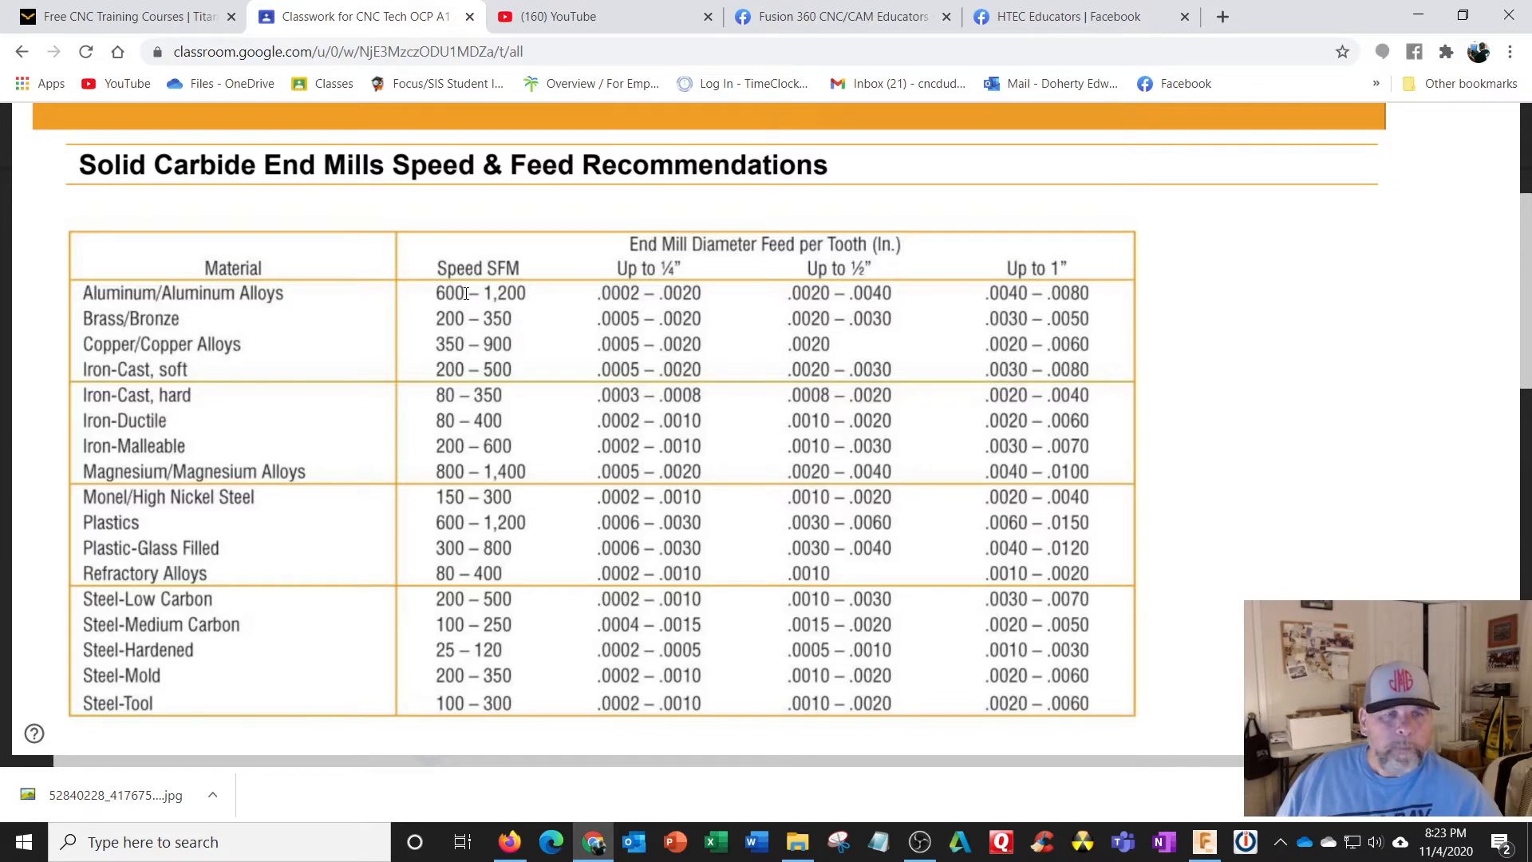
# Switch to Fusion 360, inspect the Face1 operation's feed and speed settings, and leave its editor.
pyautogui.click(1214, 846)
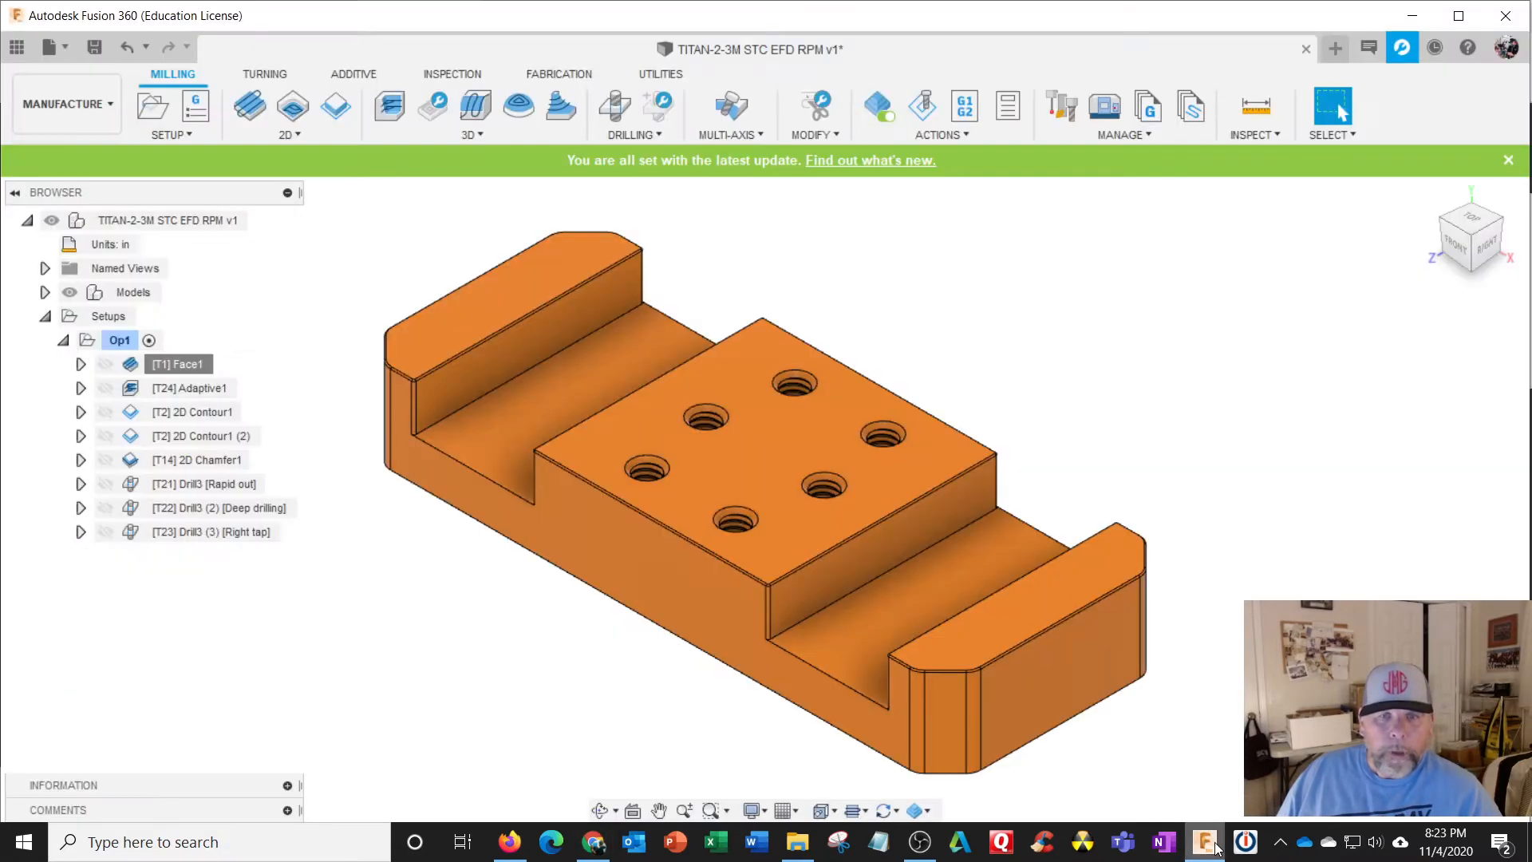
pyautogui.rightClick(144, 364)
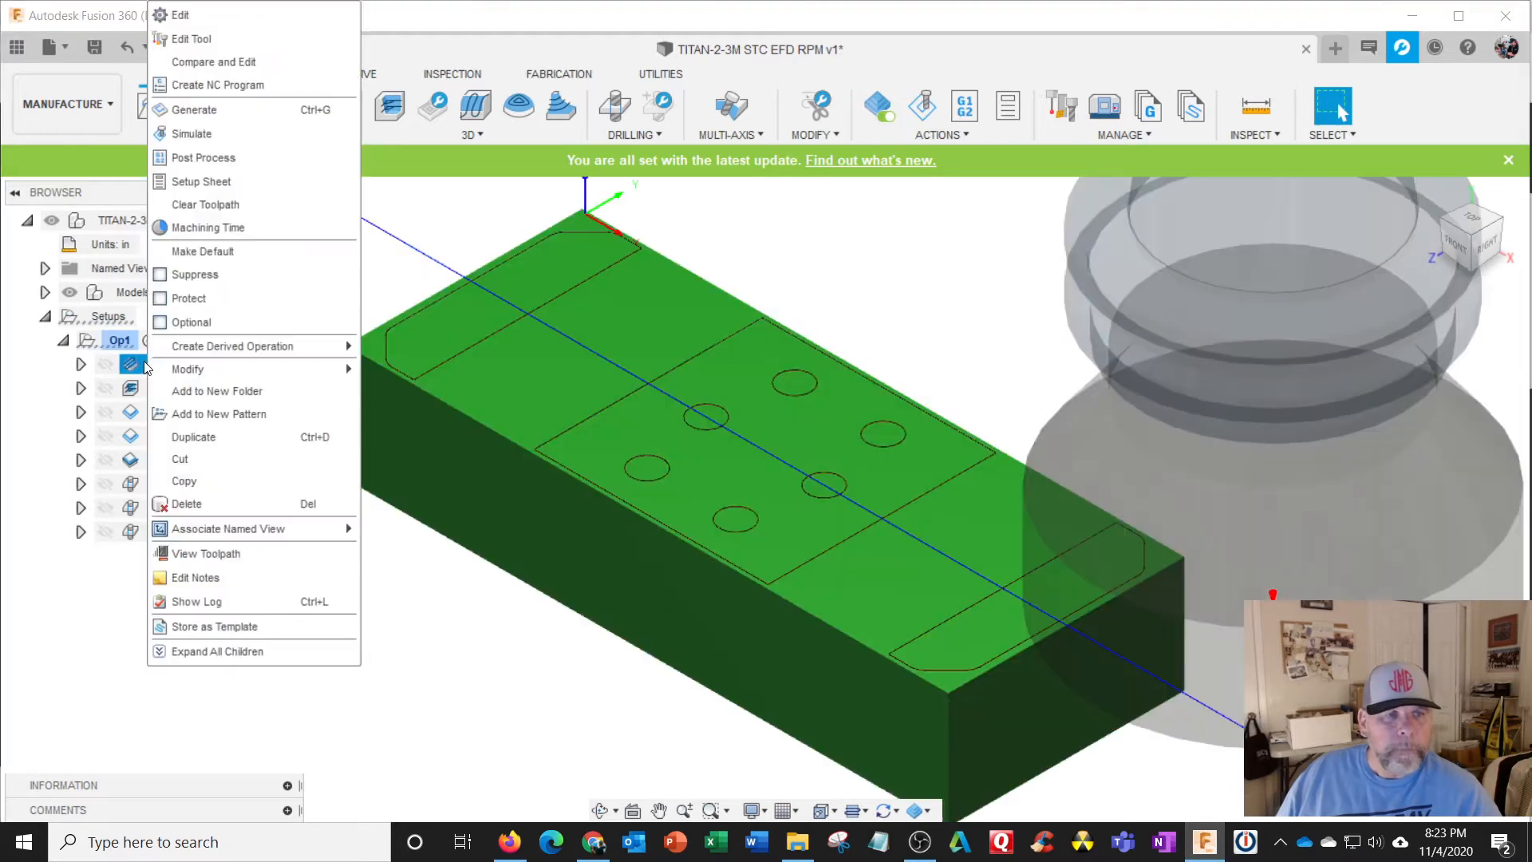
pyautogui.click(176, 16)
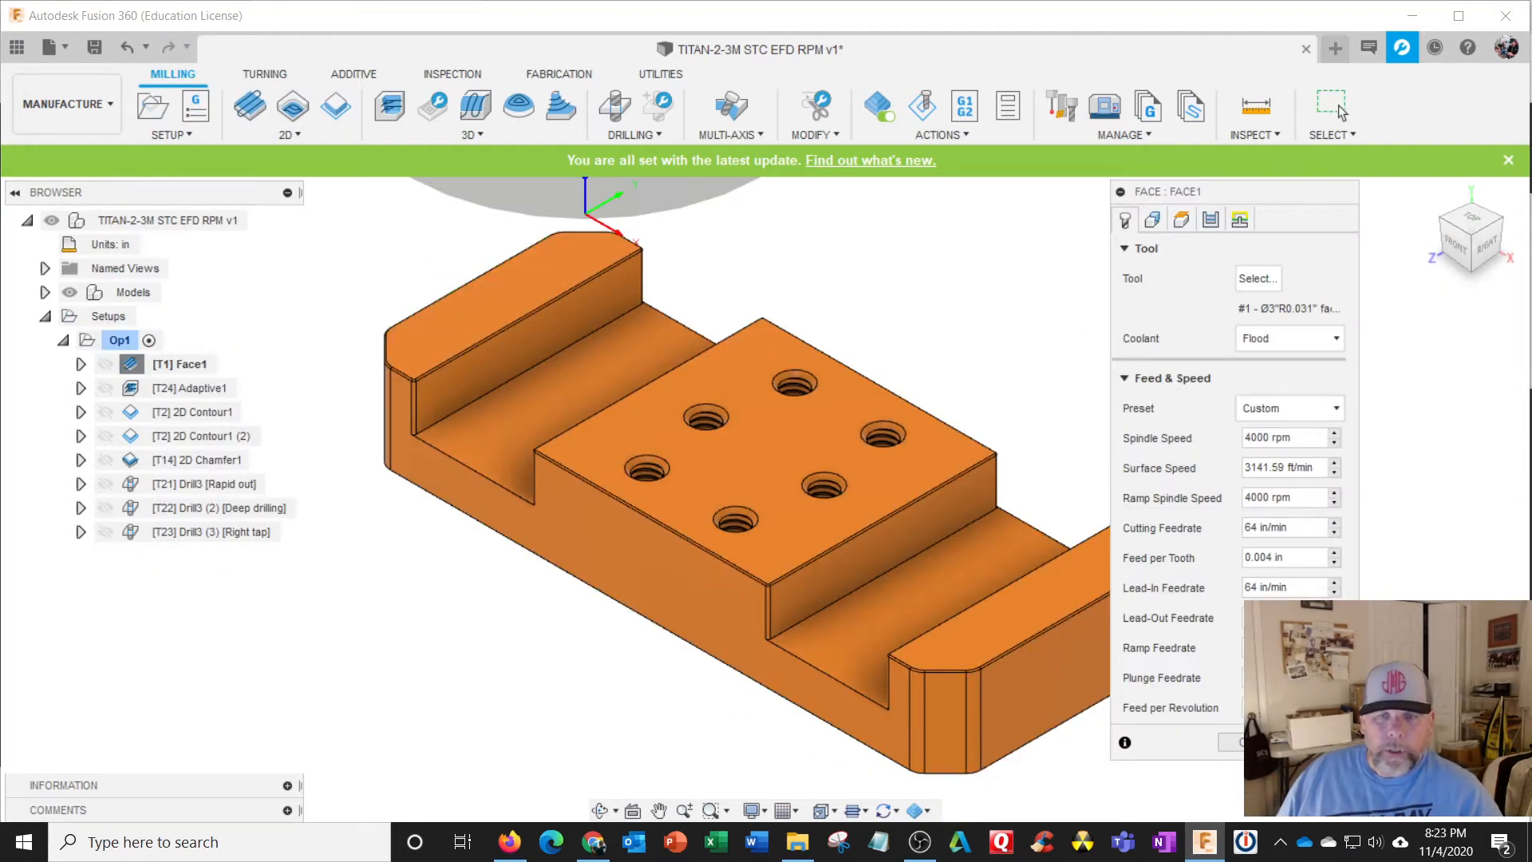
pyautogui.click(1338, 105)
# Open the Adaptive1 operation for editing to its tool, feed and speed settings.
pyautogui.click(182, 392)
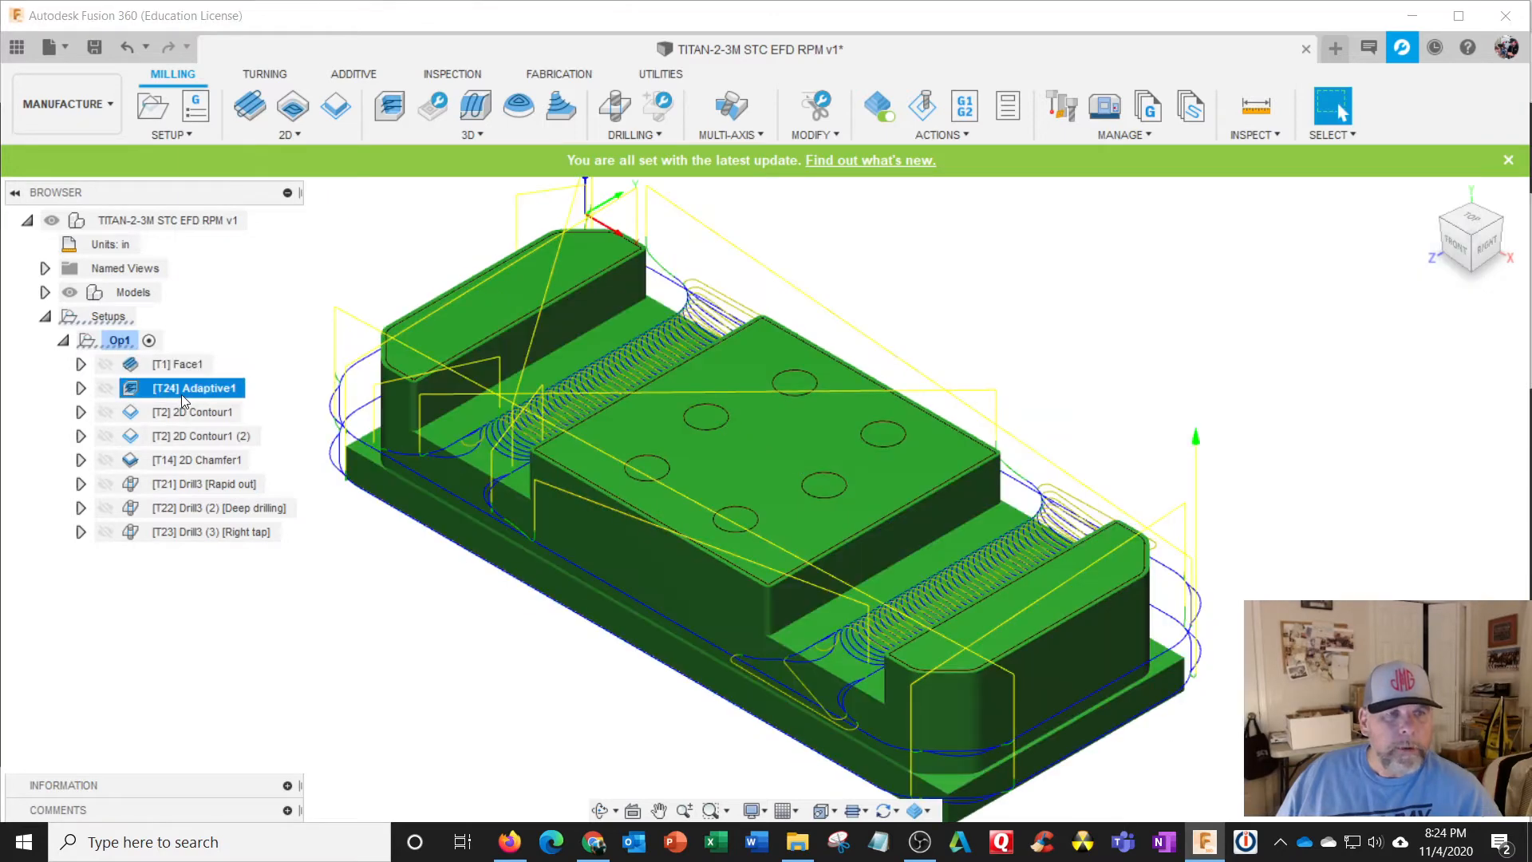
pyautogui.rightClick(180, 394)
pyautogui.click(240, 17)
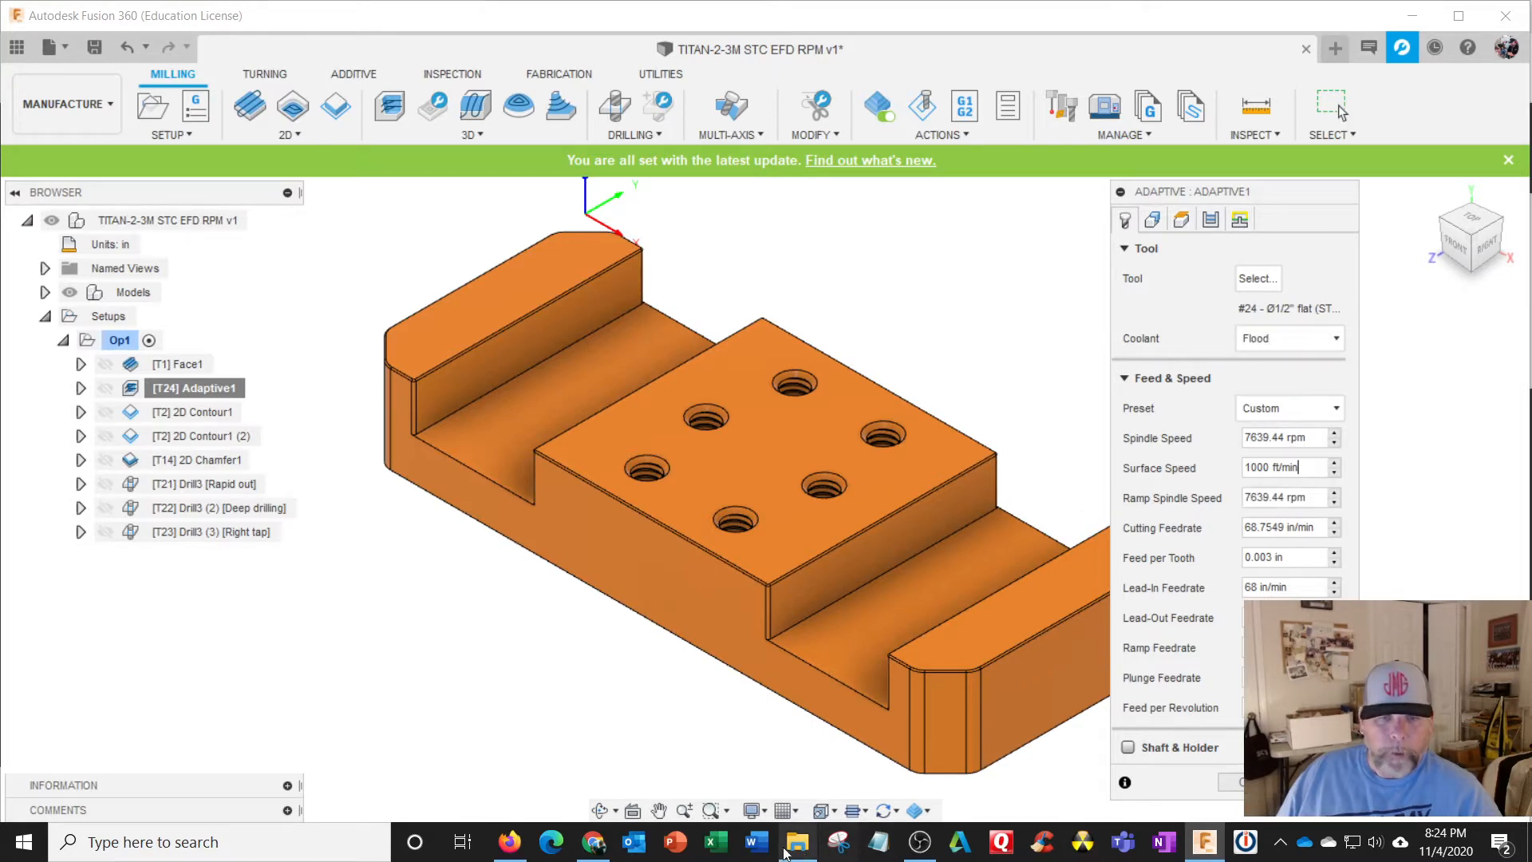
# Consult the Hertel speed chart in Chrome and return to the Adaptive1 settings in Fusion 360.
pyautogui.moveTo(614, 844)
pyautogui.click(603, 757)
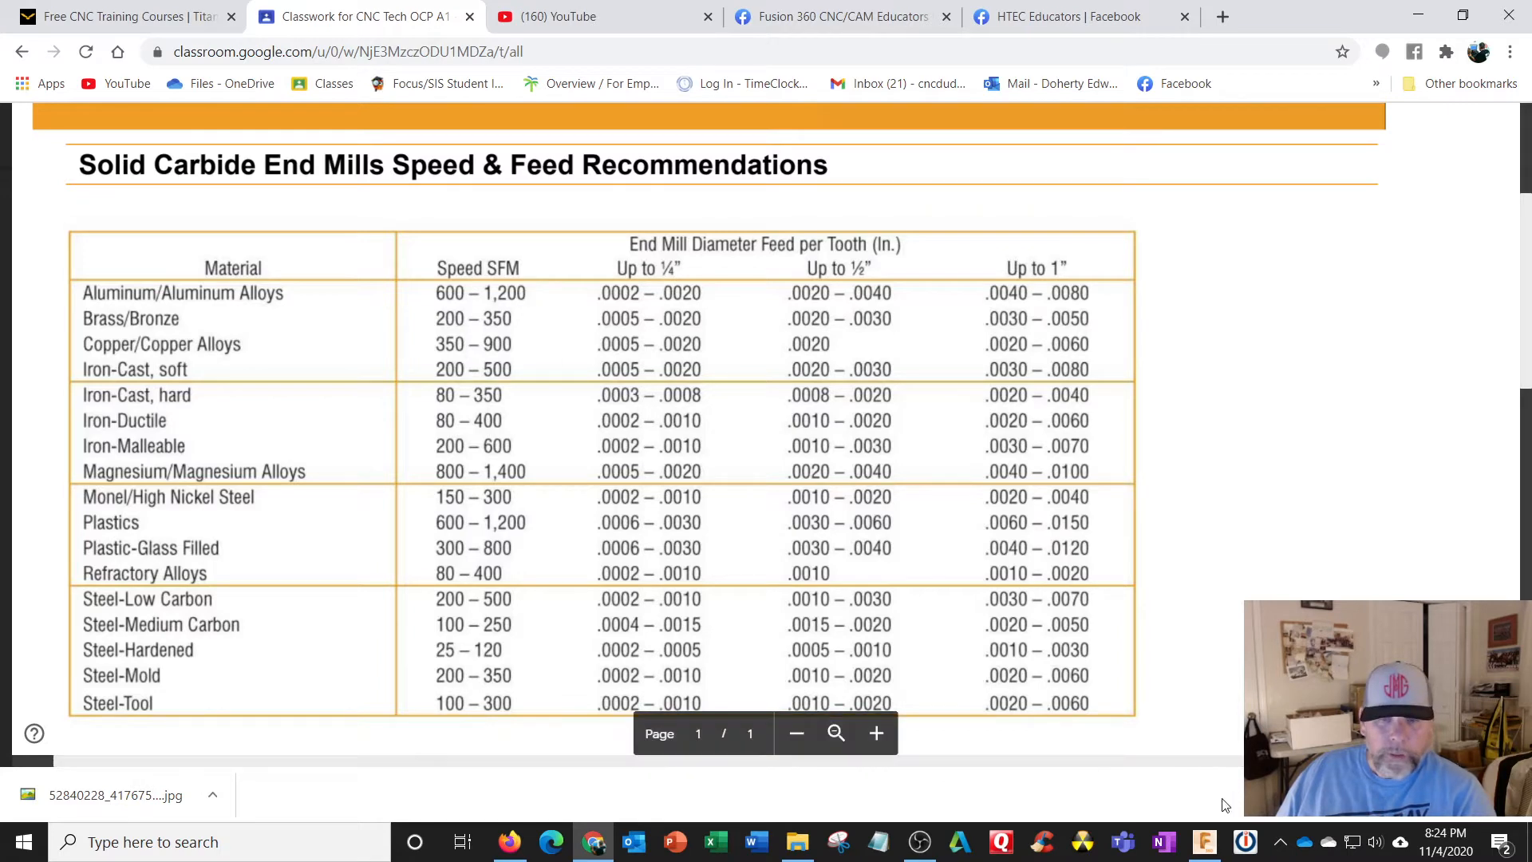
pyautogui.moveTo(924, 858)
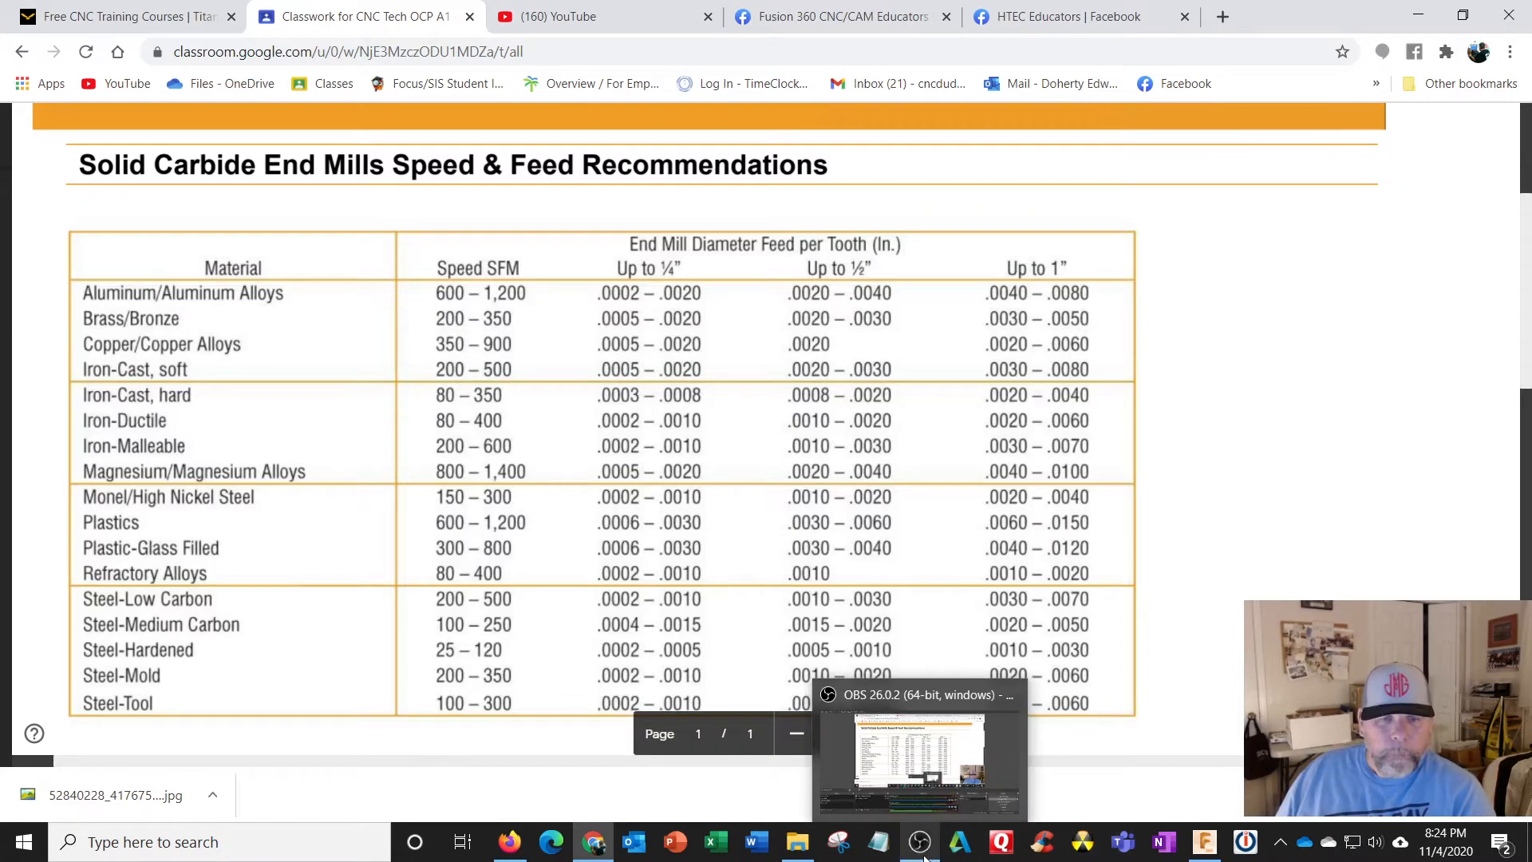
pyautogui.click(925, 856)
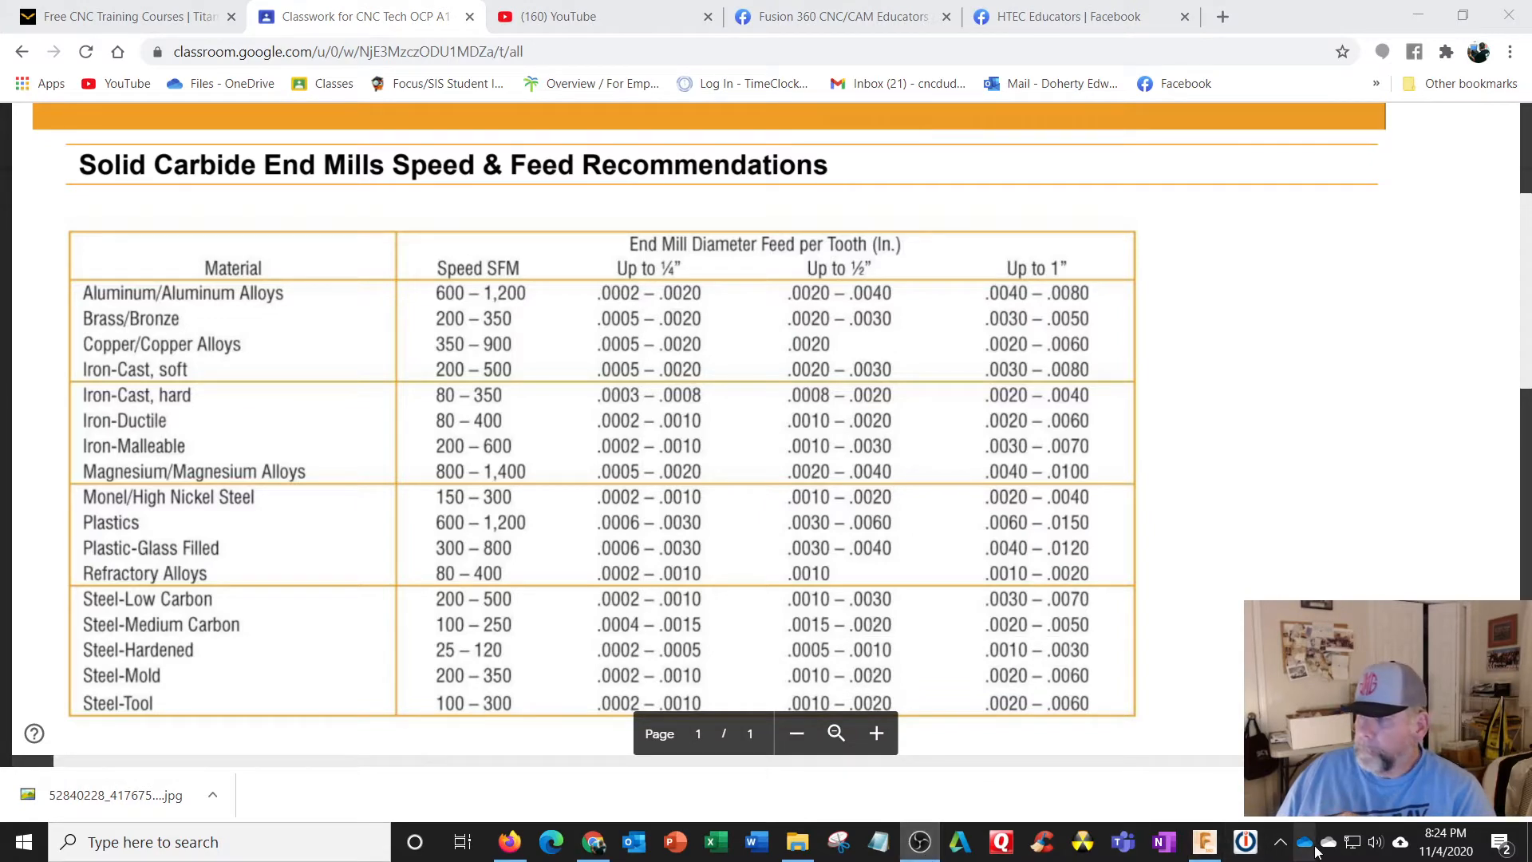
pyautogui.click(1206, 844)
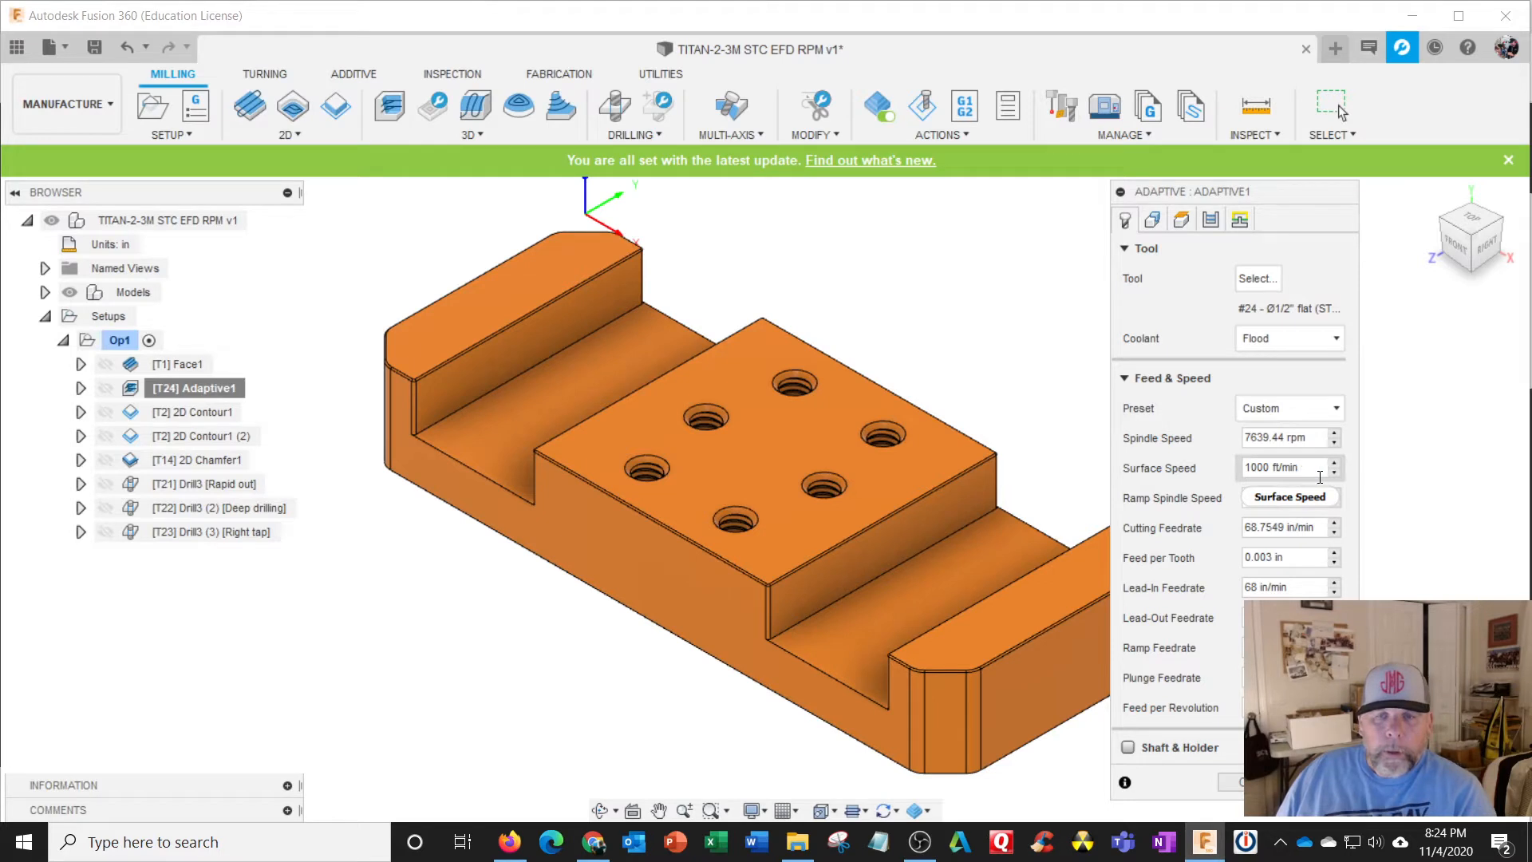
# Set the Adaptive1 surface speed to 1200 ft/min.
pyautogui.tripleClick(1320, 476)
pyautogui.write('12')
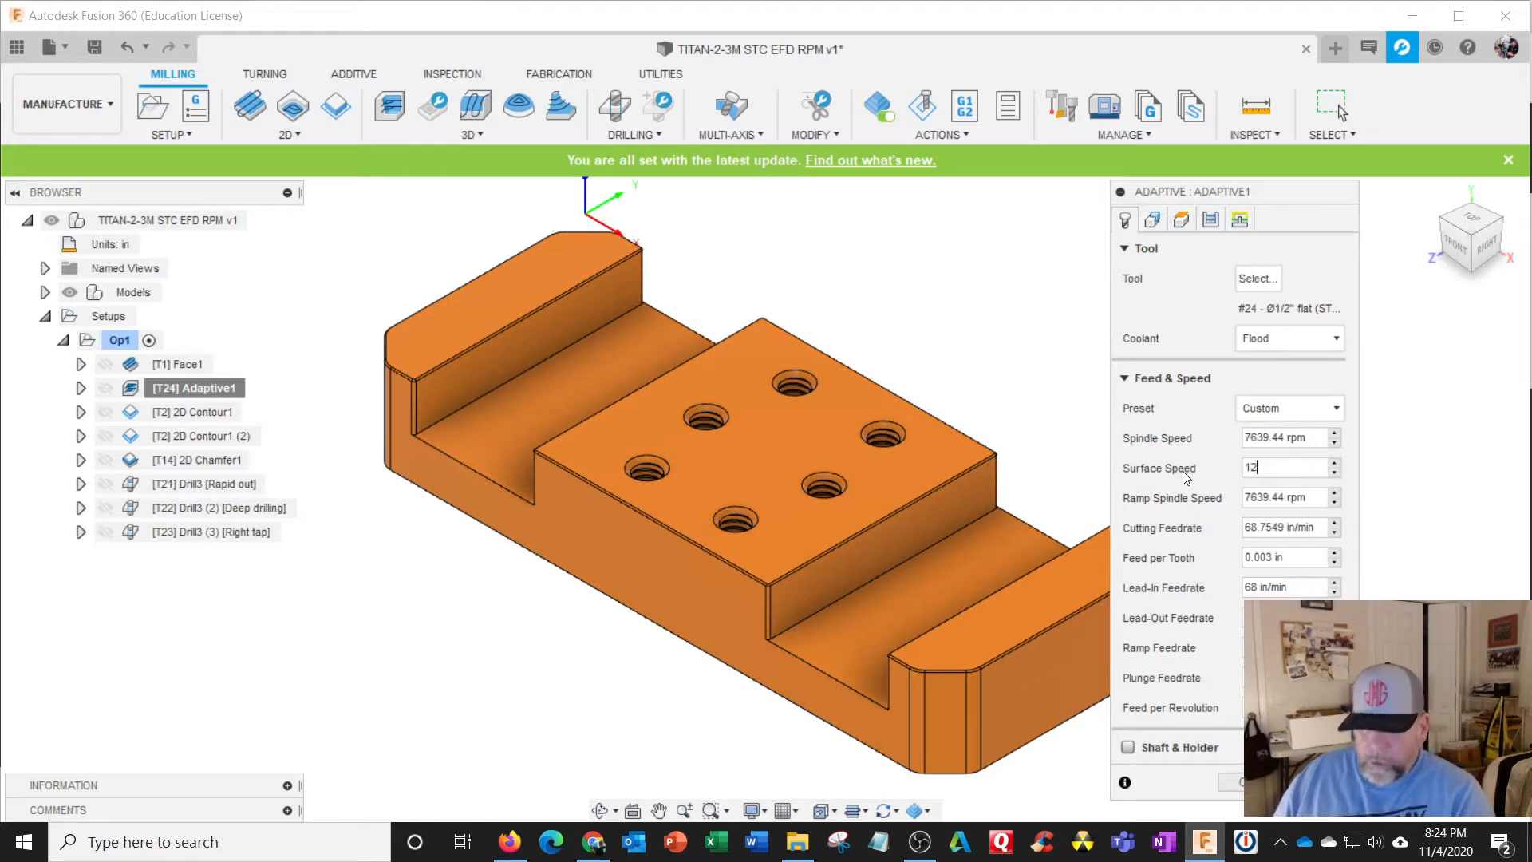
pyautogui.write('00')
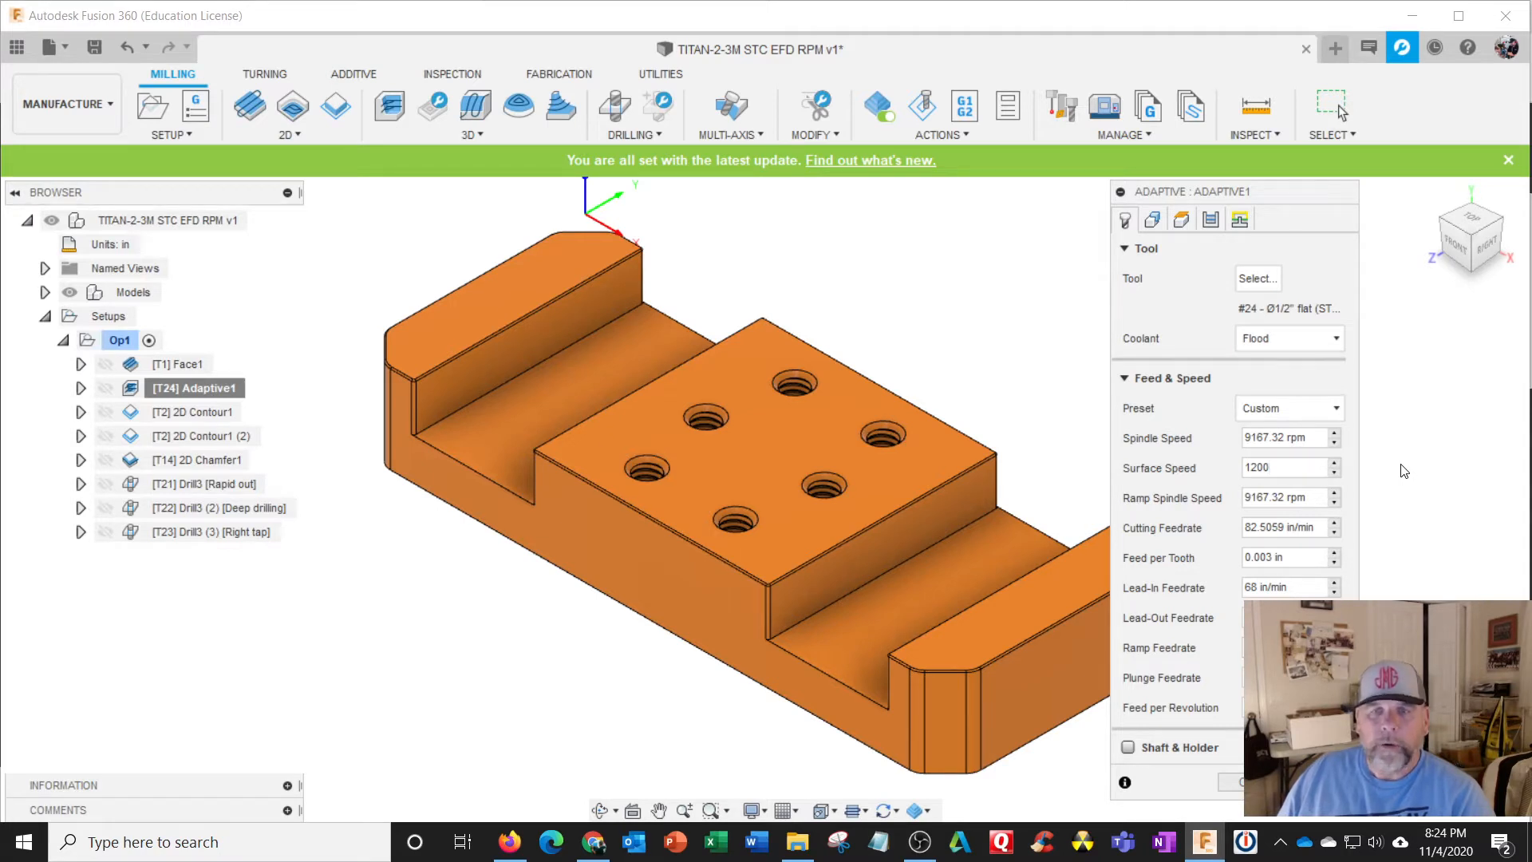
# Set the Adaptive1 surface speed to 1000 ft/min.
pyautogui.doubleClick(1304, 465)
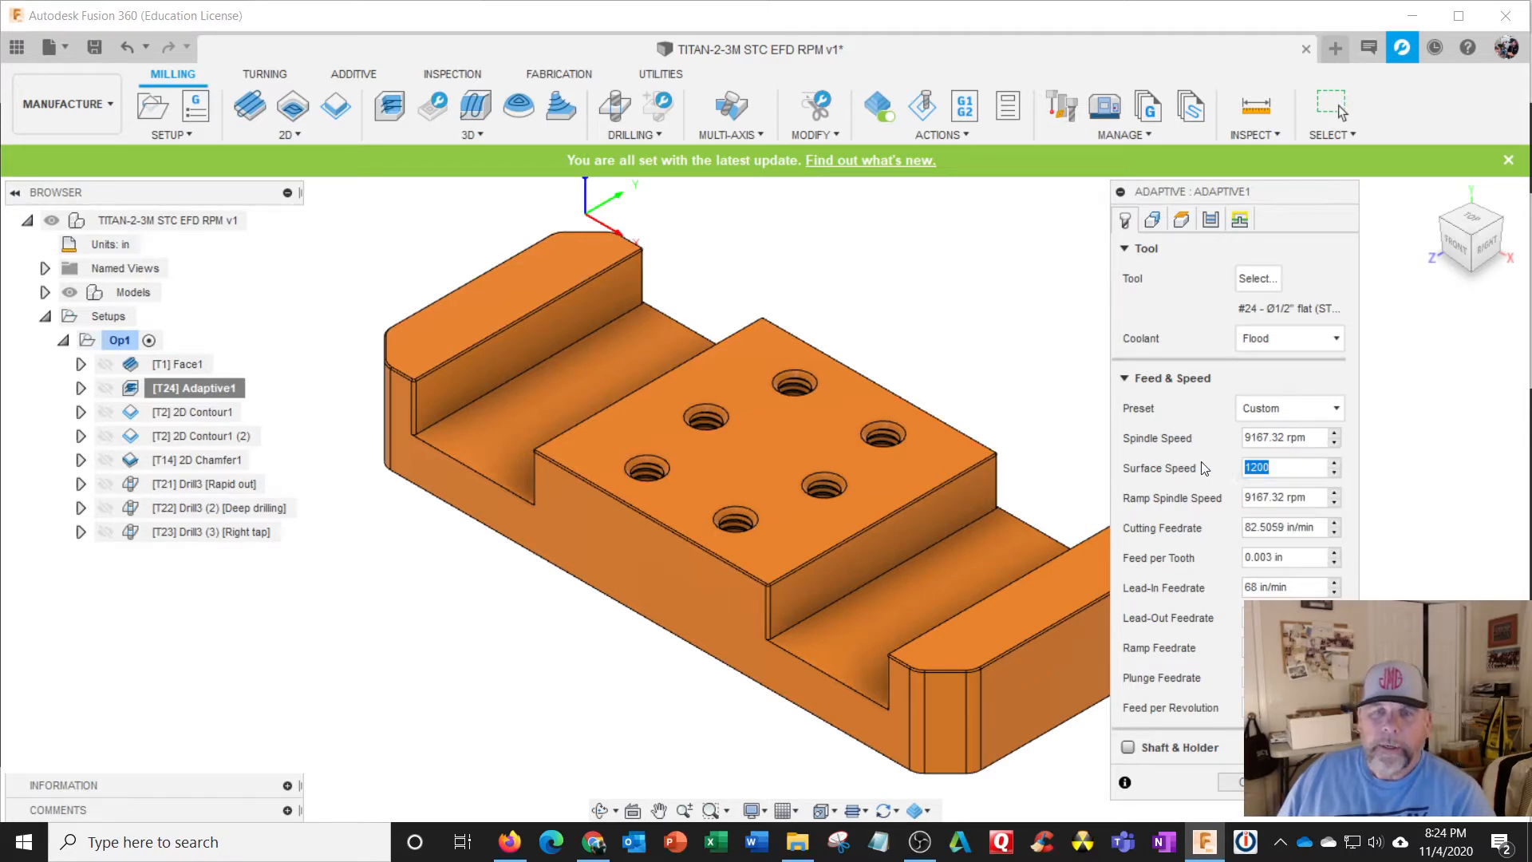
pyautogui.write('100')
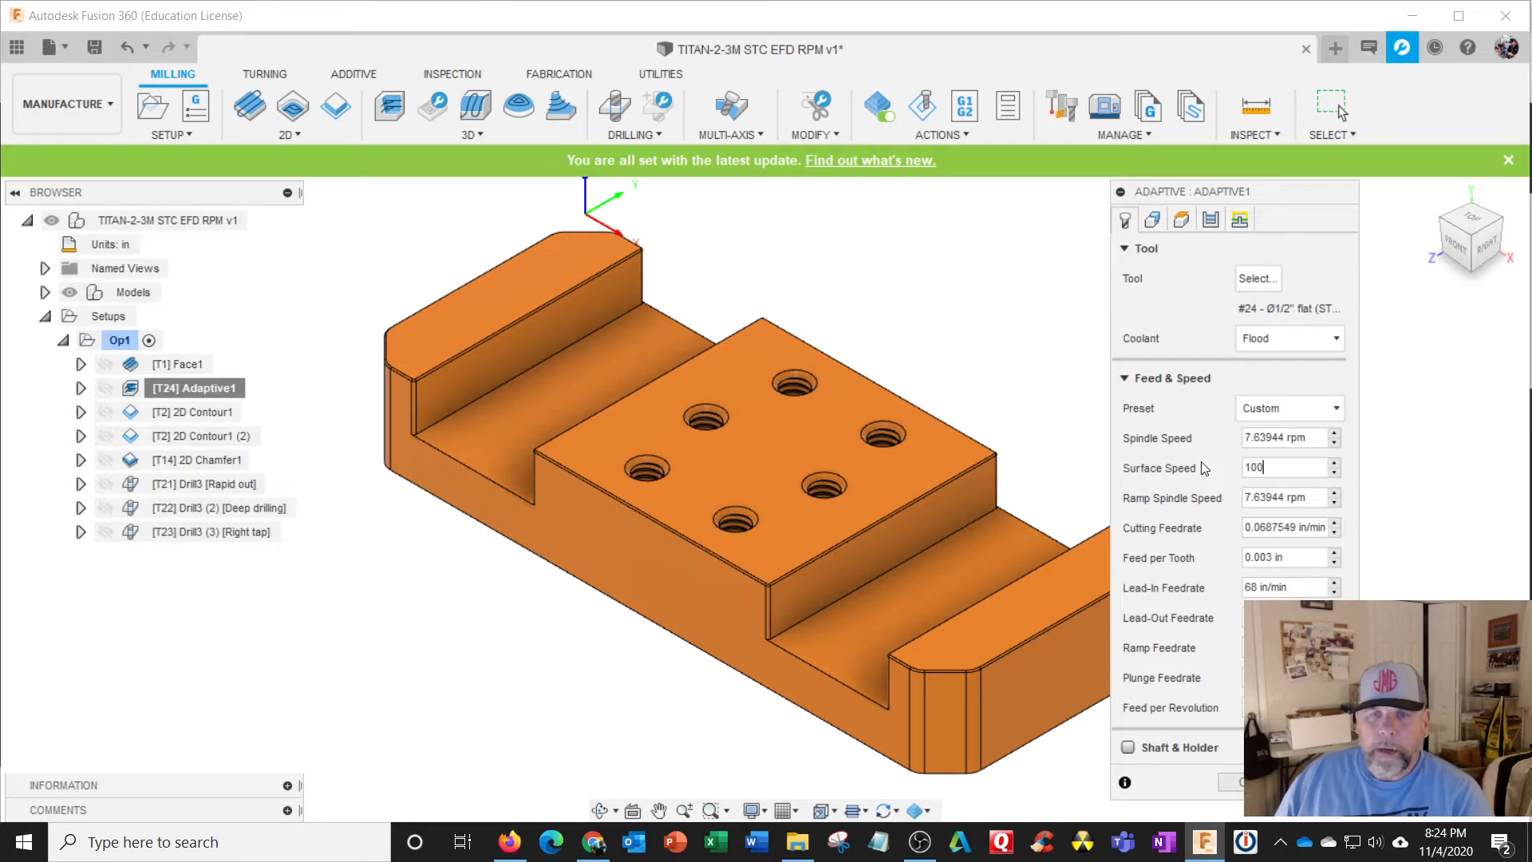
pyautogui.write('0')
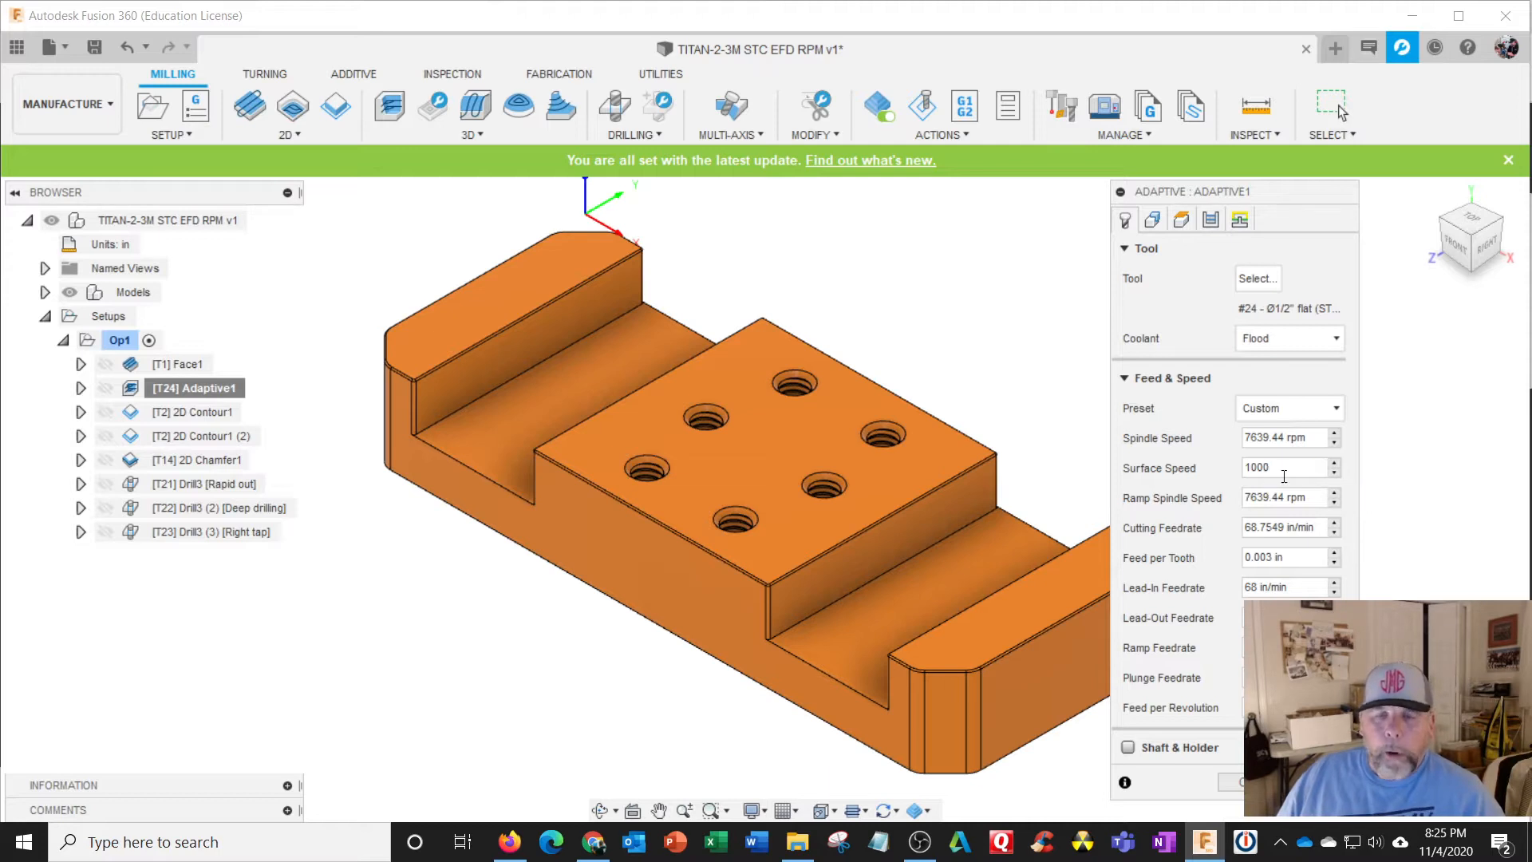
pyautogui.click(1307, 439)
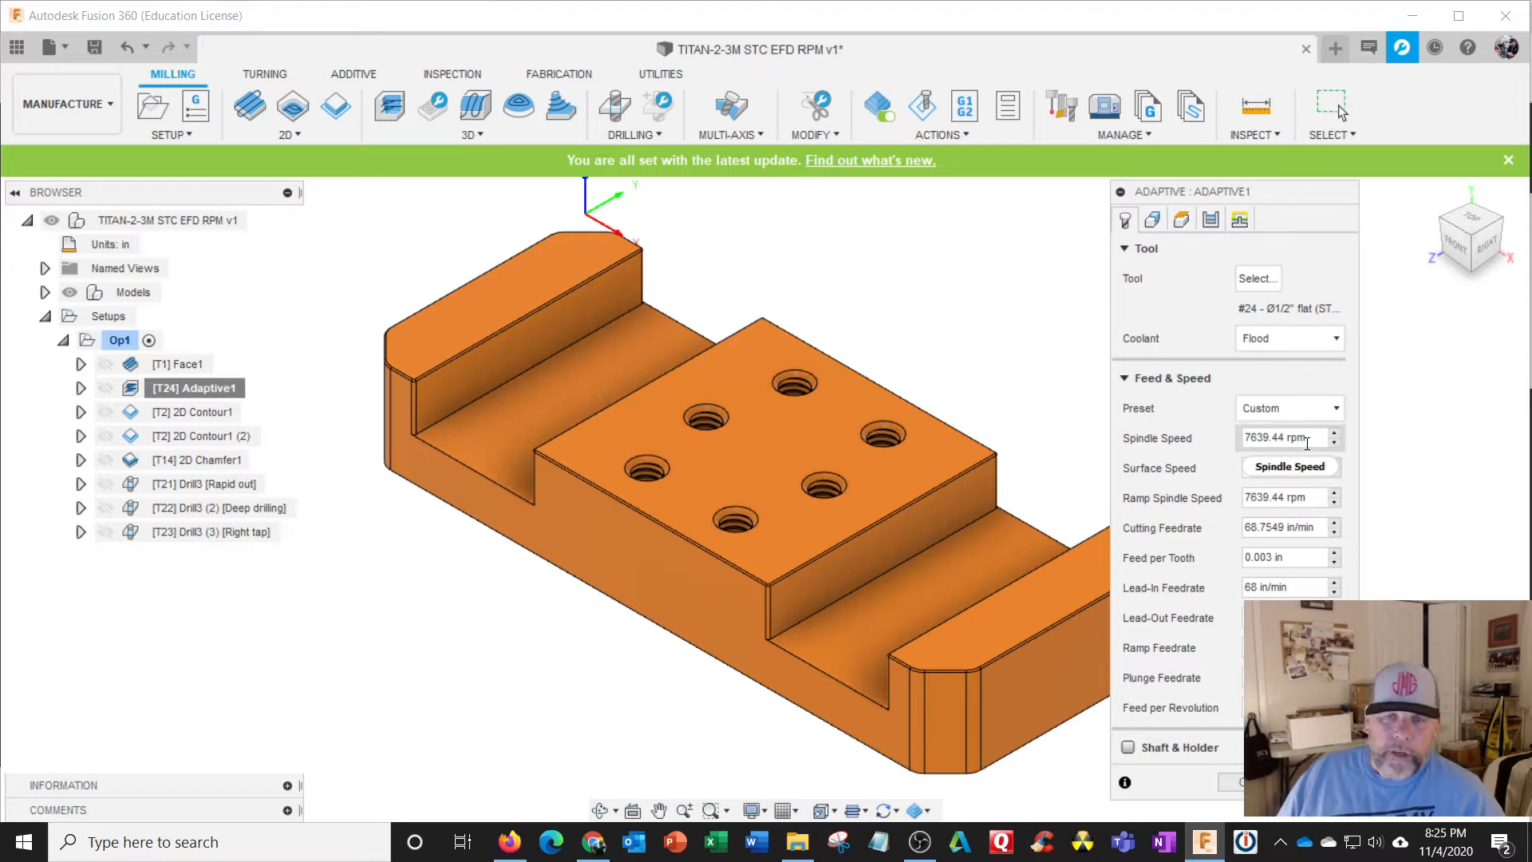
pyautogui.press('Tab')
pyautogui.write('1000')
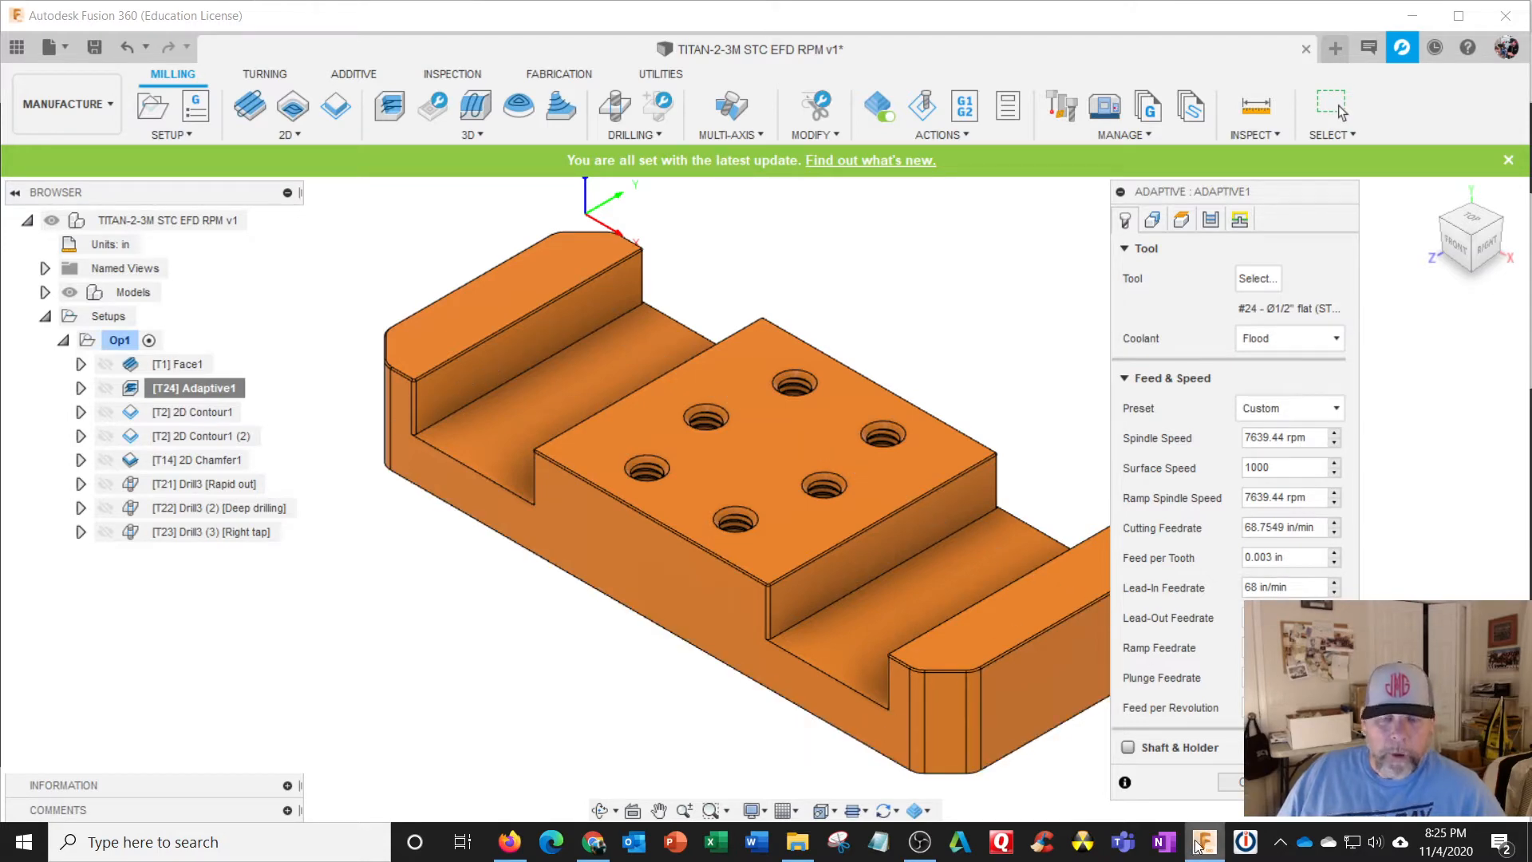
# Consult the feed-per-tooth columns of the Hertel chart in Chrome, and set Adaptive1's feed per tooth to .002 in Fusion 360.
pyautogui.moveTo(1199, 846)
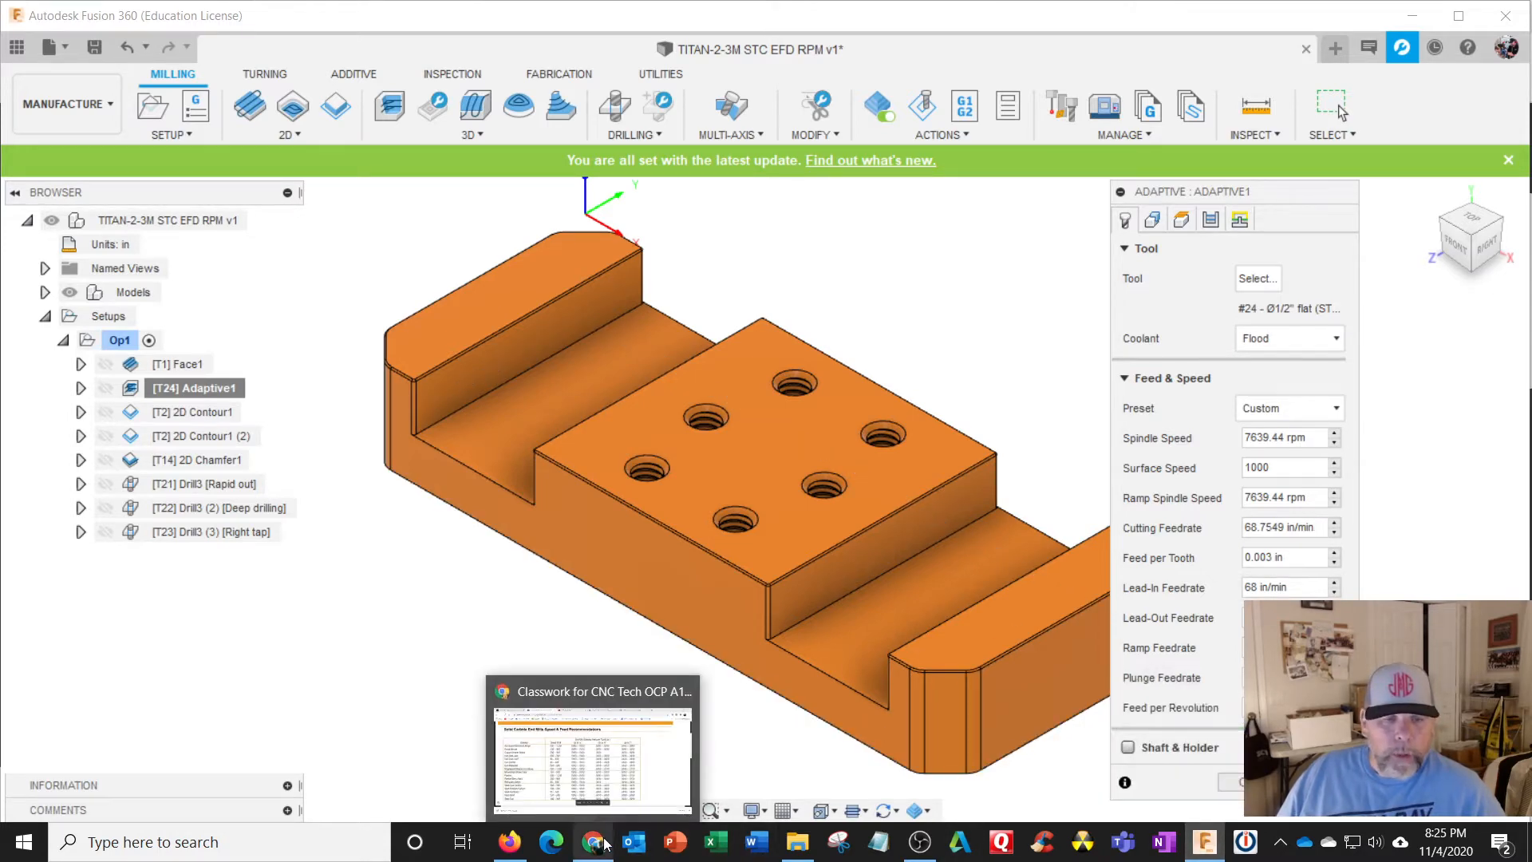
pyautogui.click(594, 842)
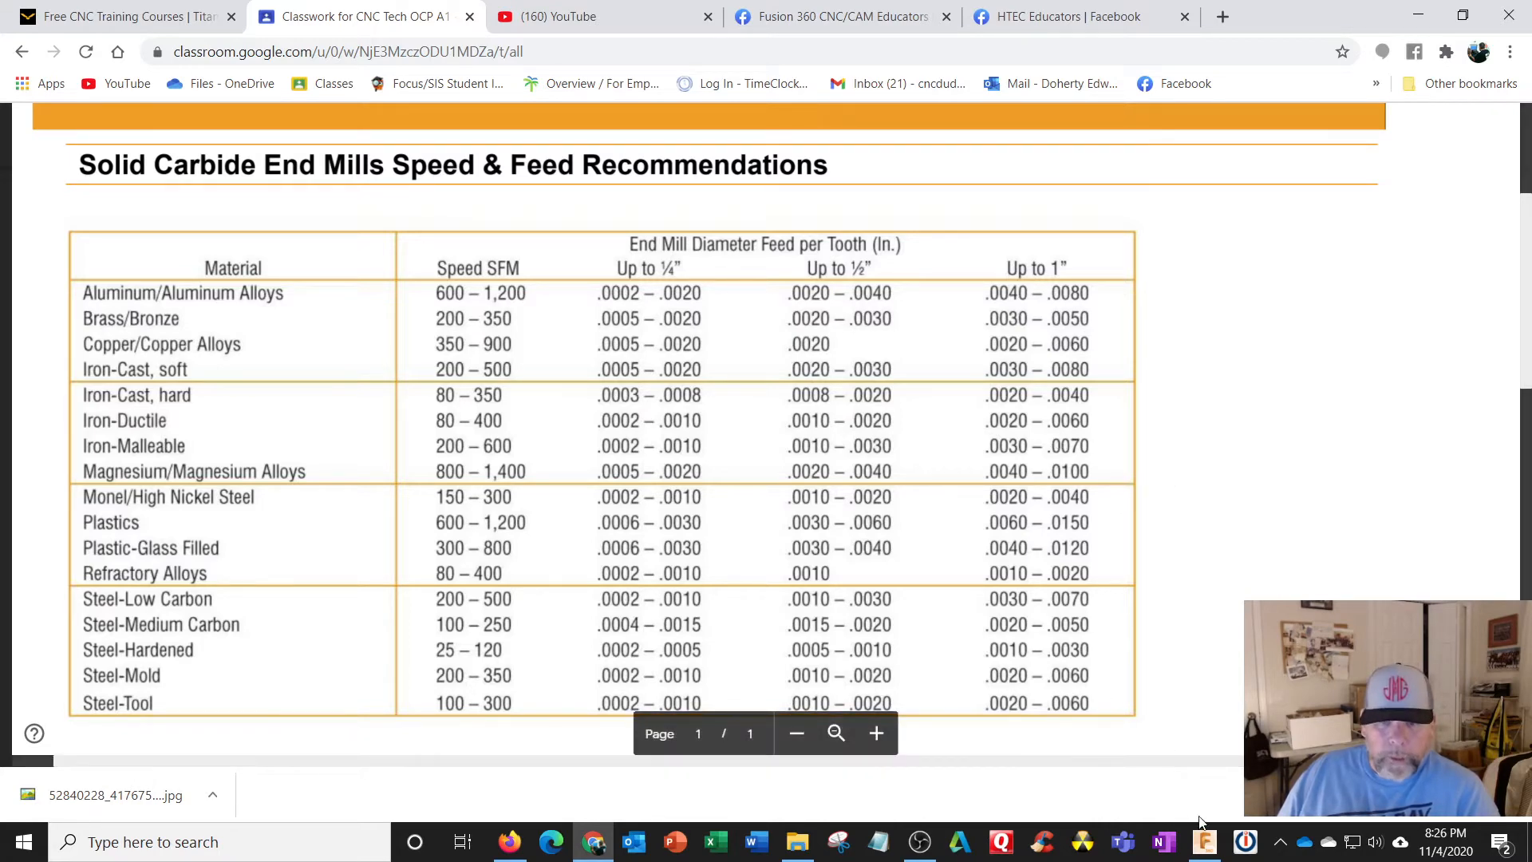
pyautogui.click(1205, 851)
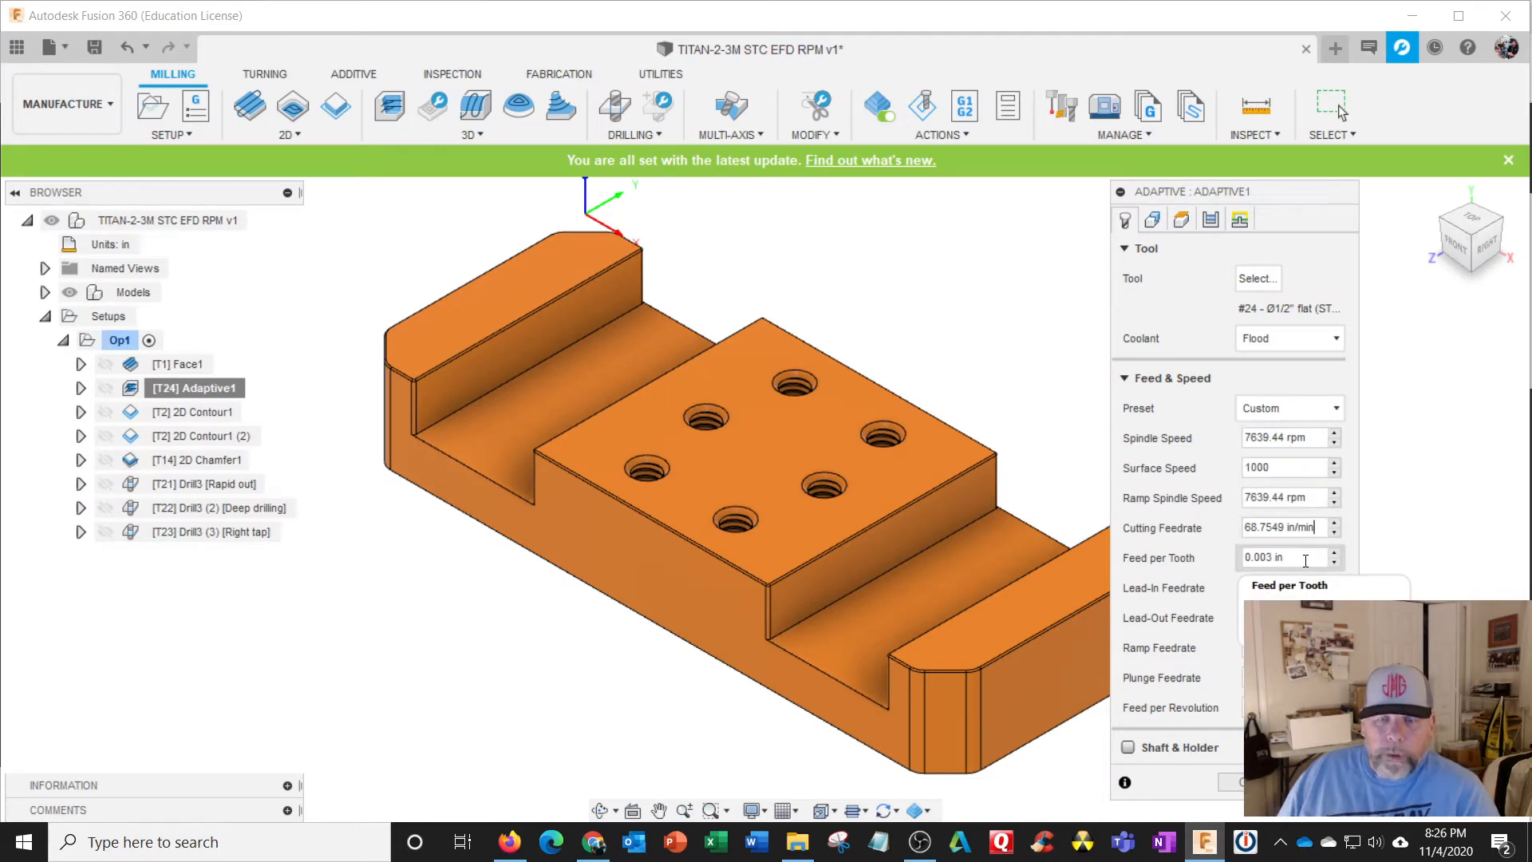
pyautogui.click(1305, 560)
pyautogui.write('.00')
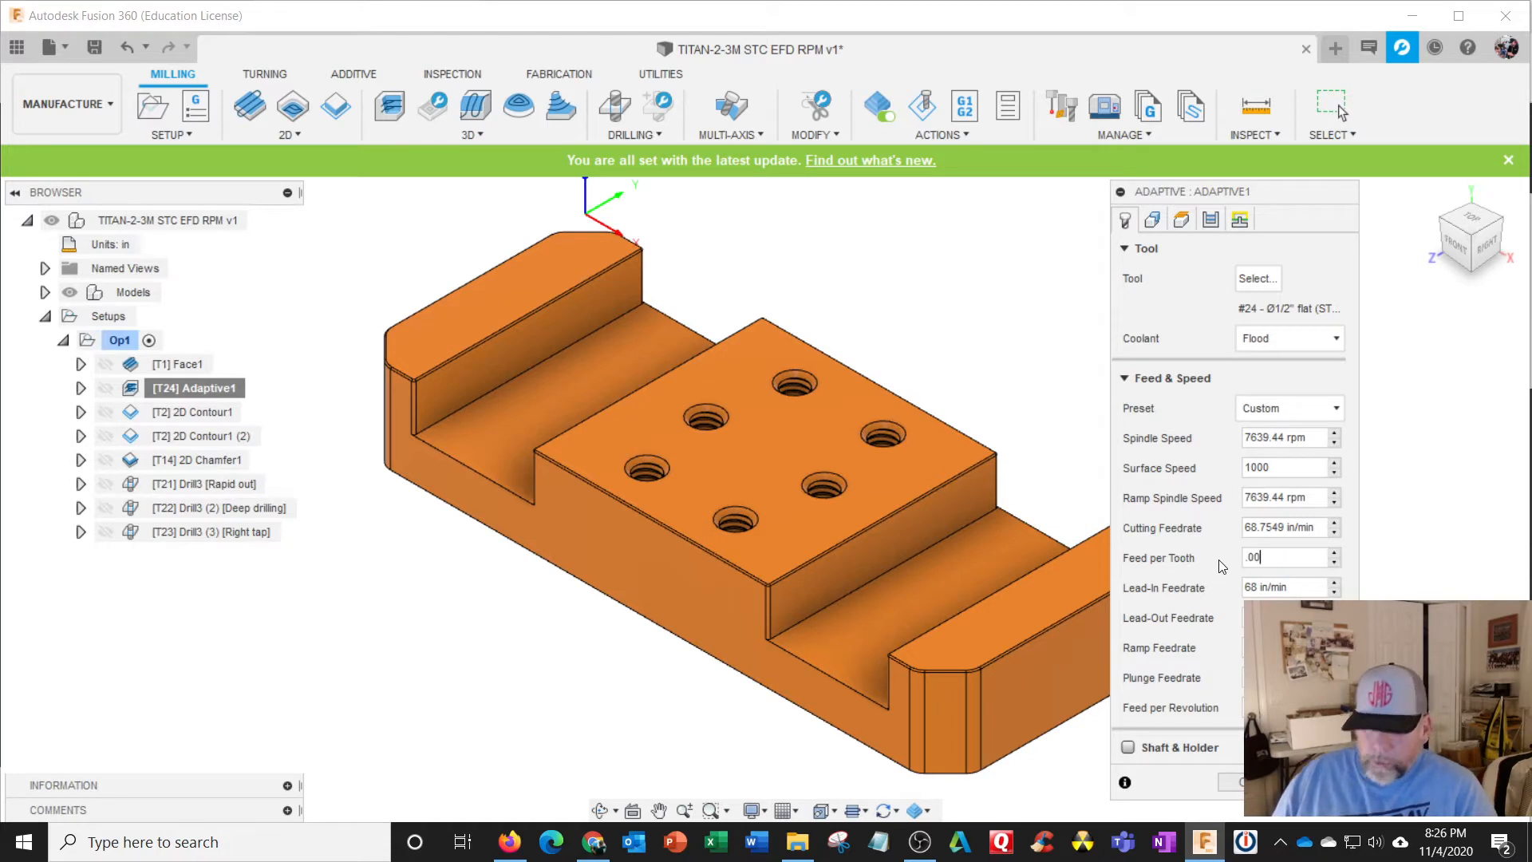
pyautogui.write('2')
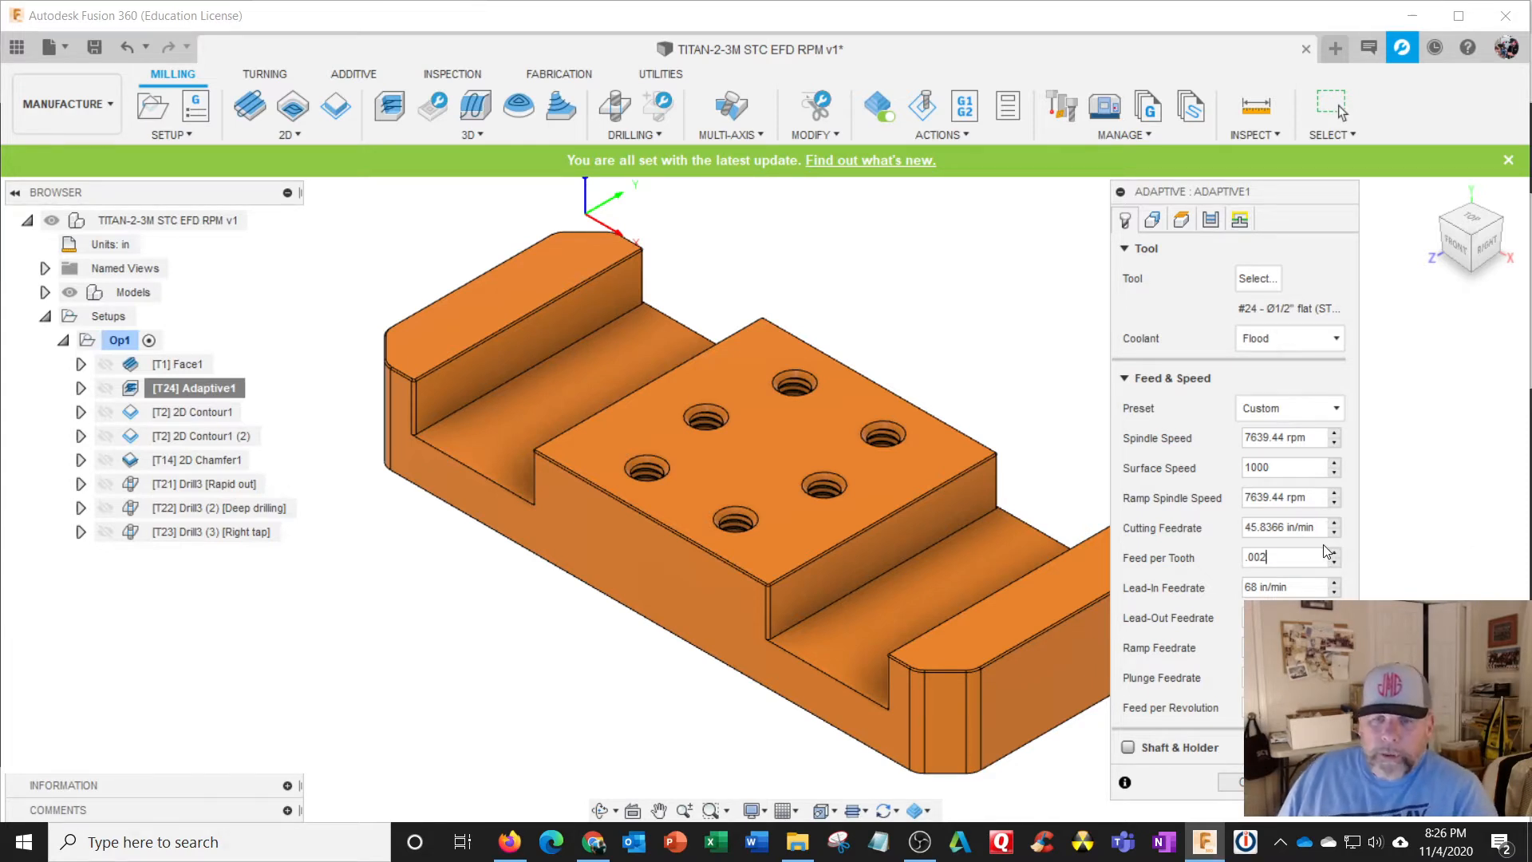
pyautogui.click(1316, 585)
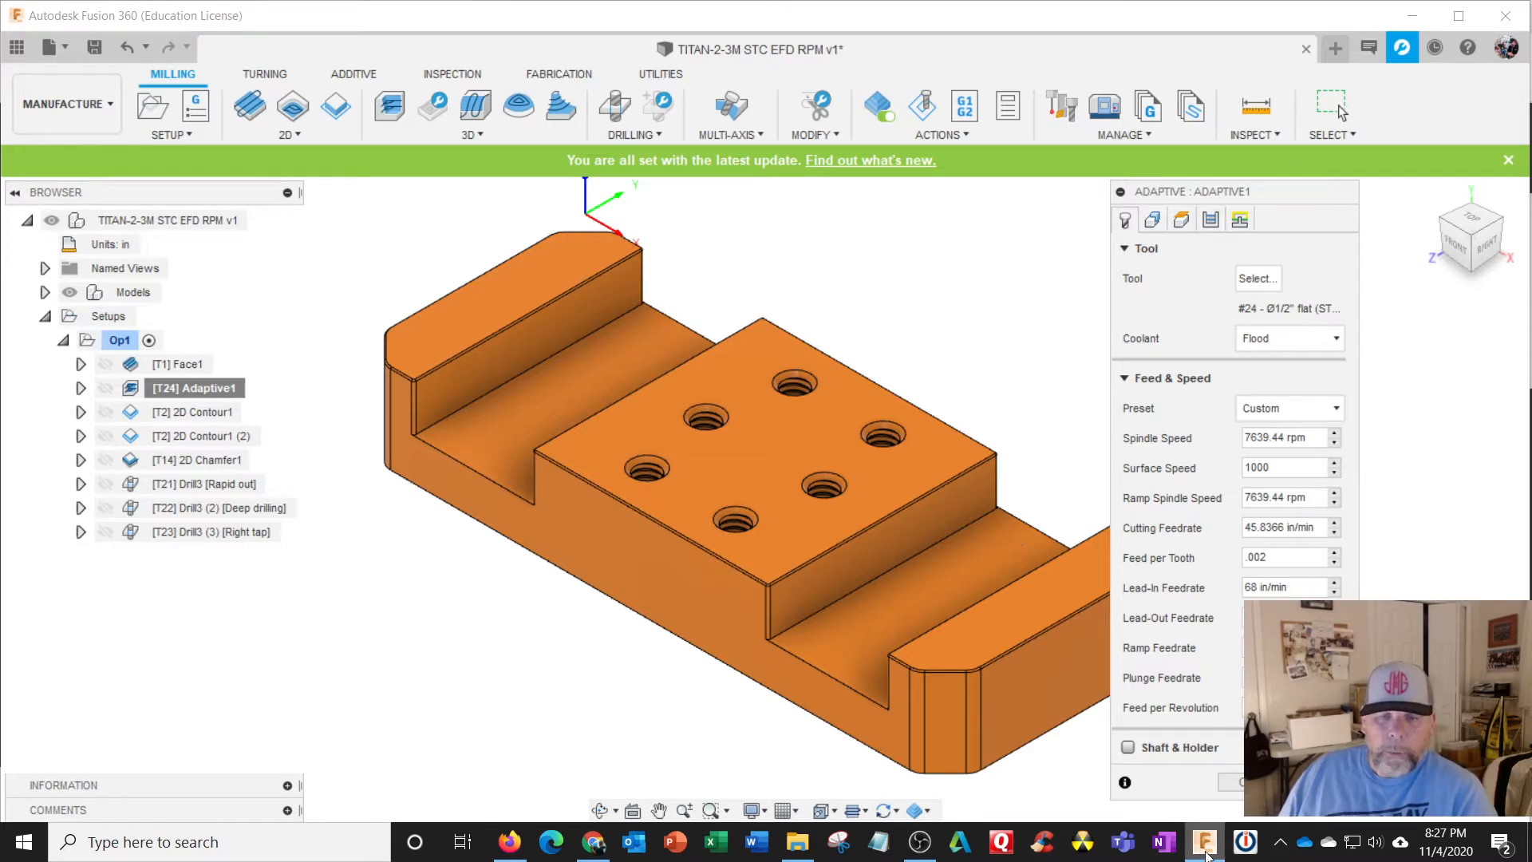
# Switch to Chrome and examine the speed and feed recommendations for the different materials in the Hertel chart.
pyautogui.click(593, 842)
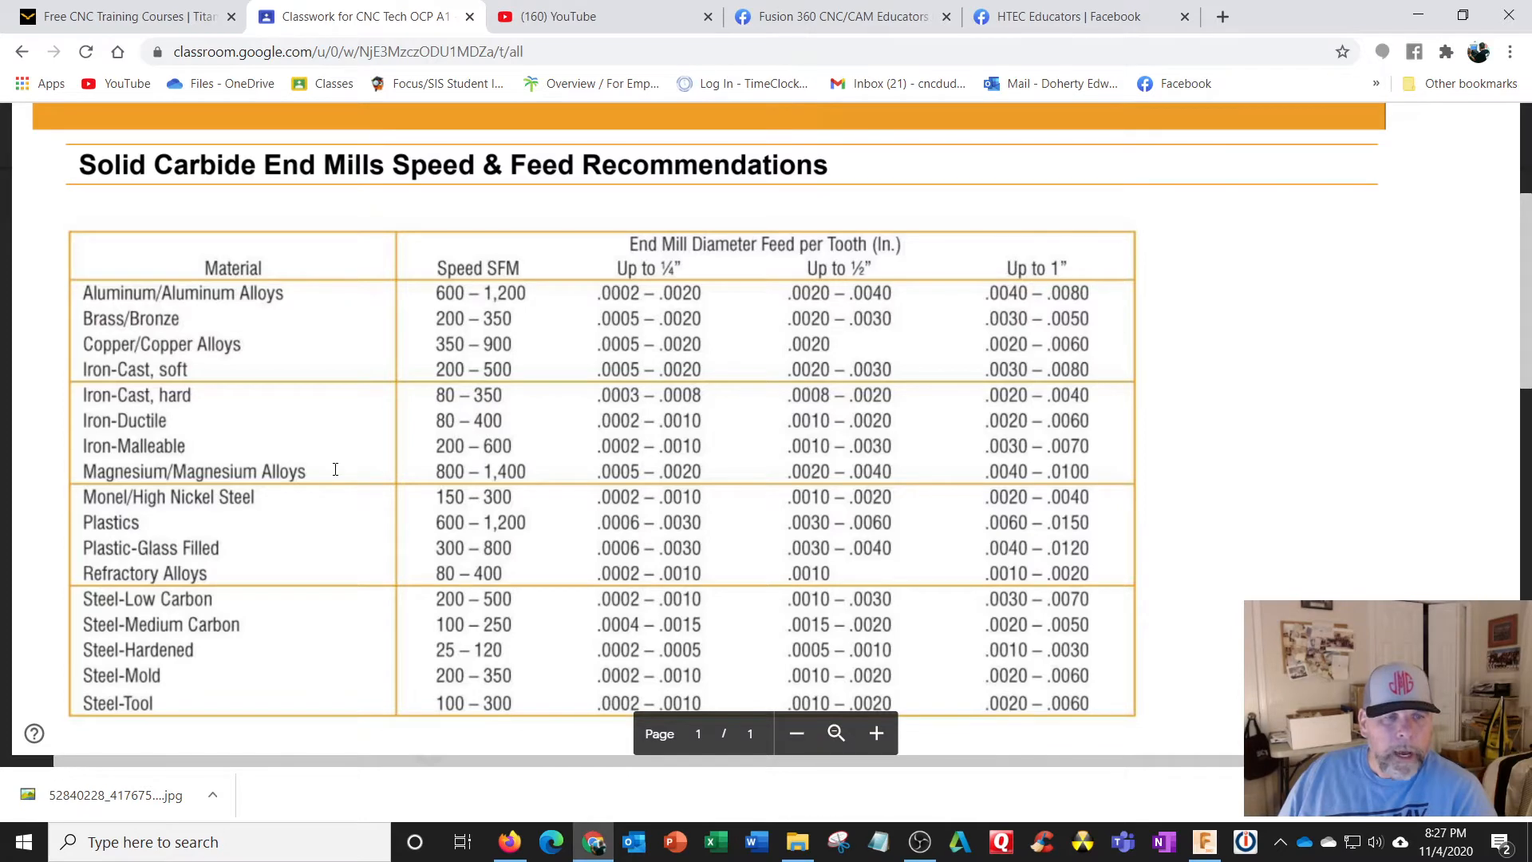
pyautogui.scroll(-1, 335, 469)
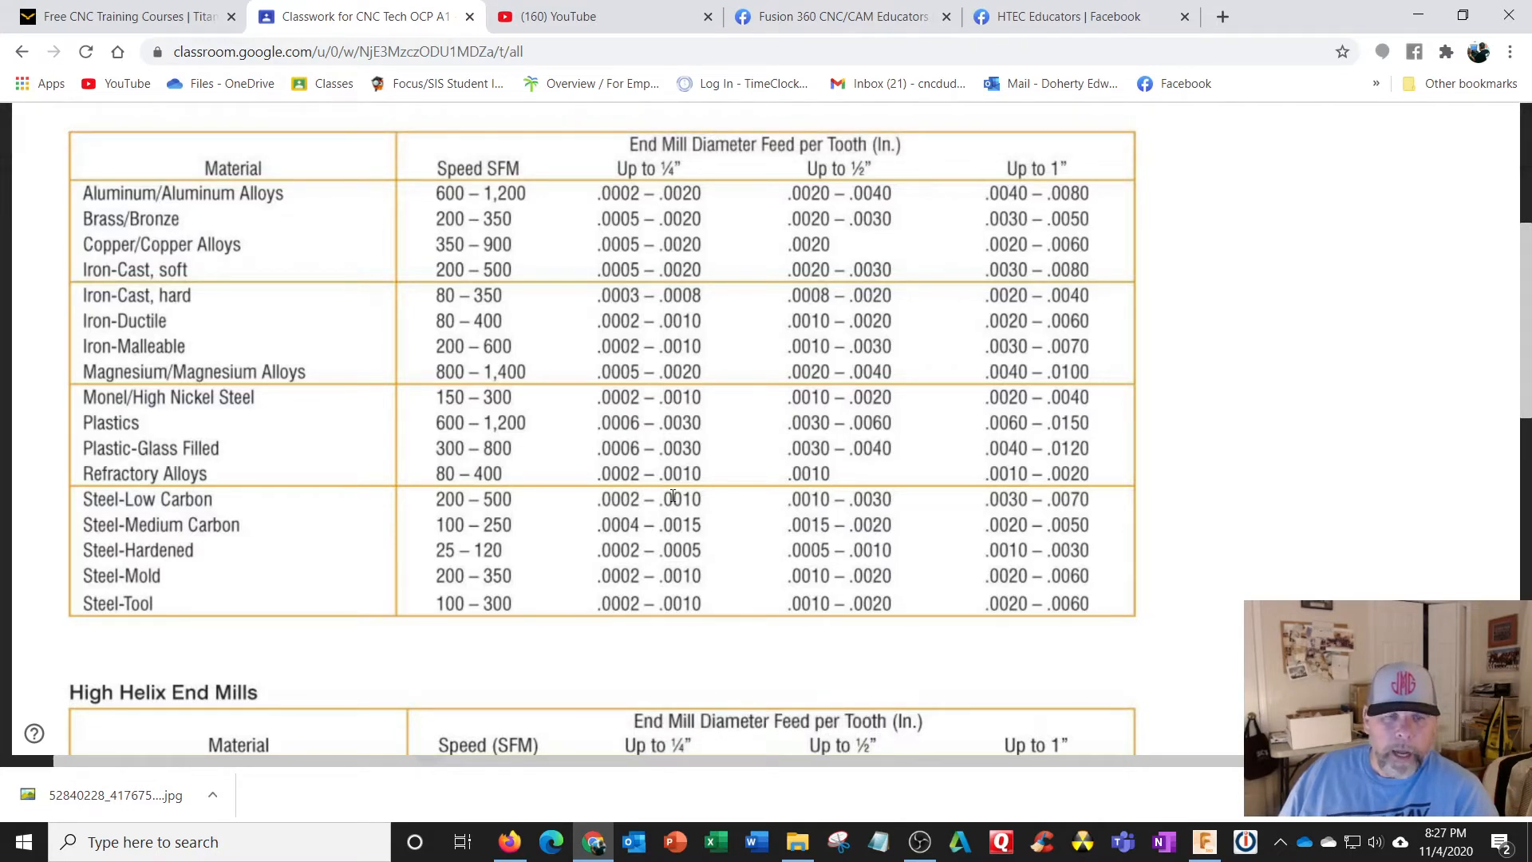
# Switch from the Hertel chart back to Fusion 360 and accept the edited Adaptive1 operation.
pyautogui.scroll(-1, 673, 496)
pyautogui.scroll(1, 673, 496)
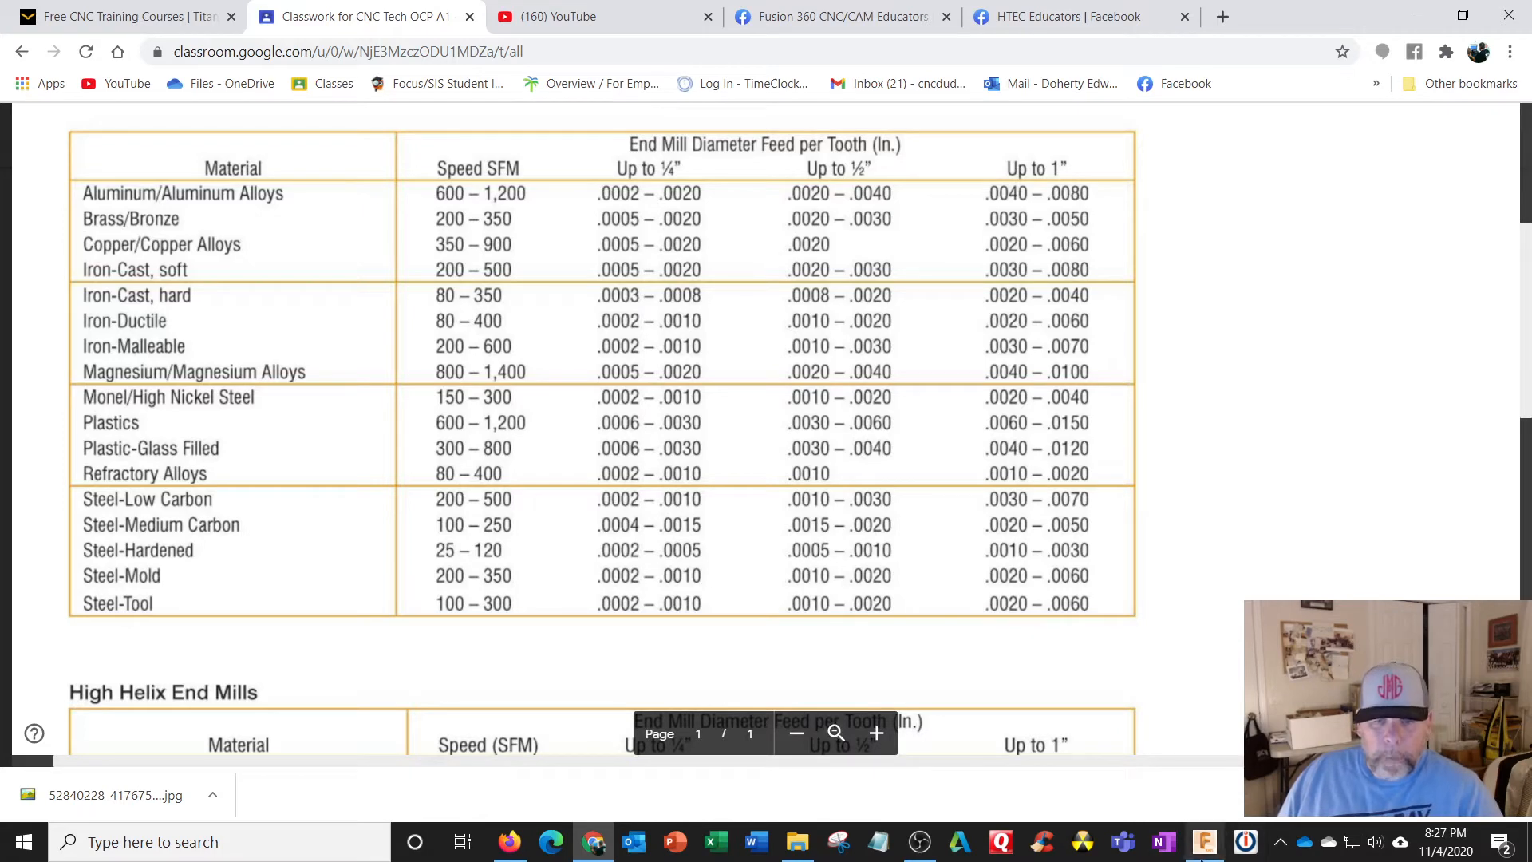
pyautogui.click(1203, 846)
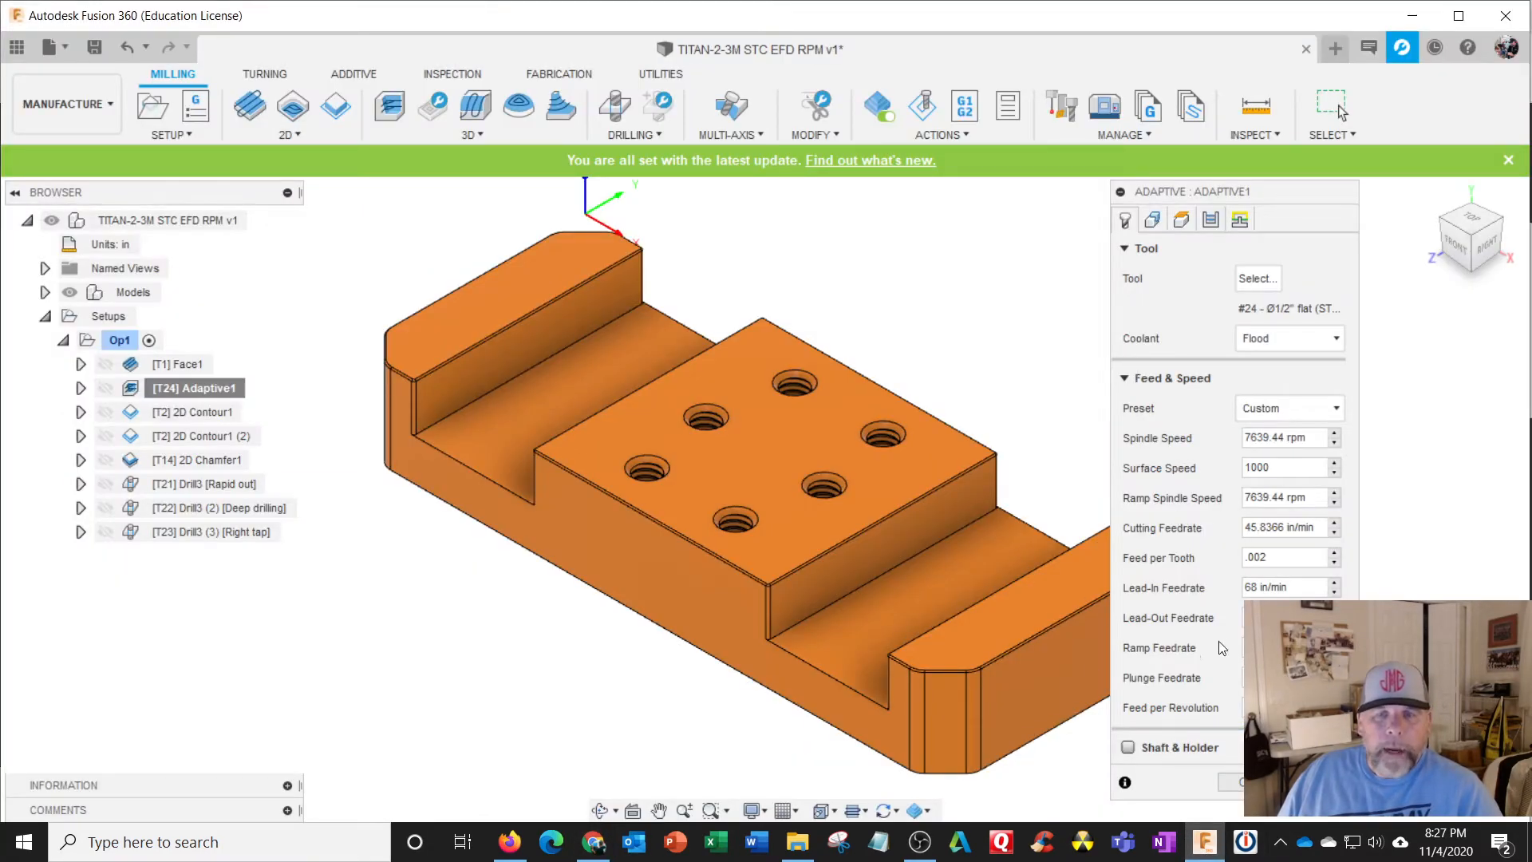
pyautogui.click(1249, 782)
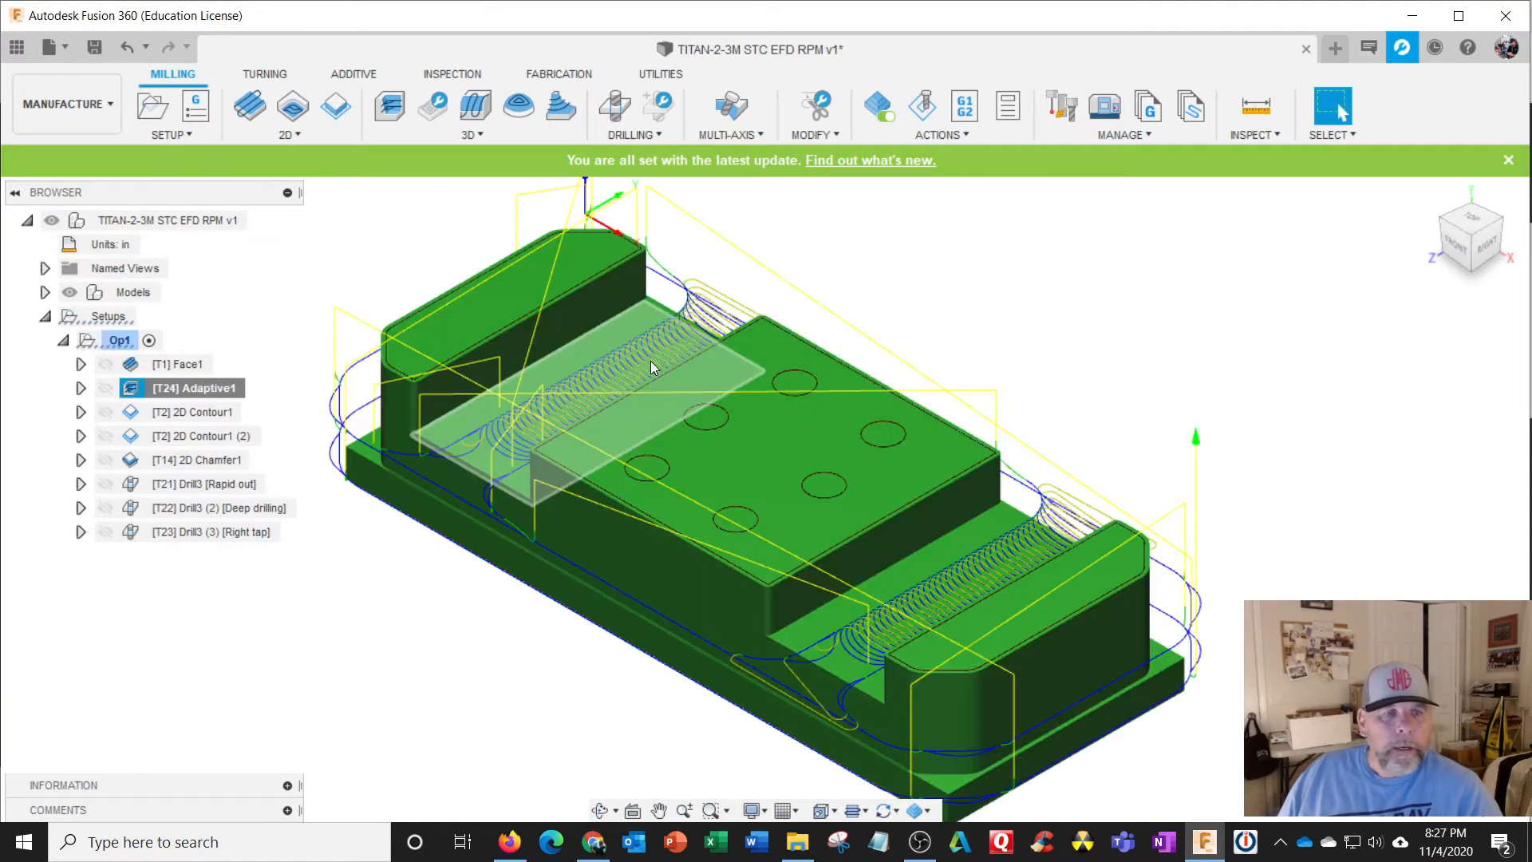
# Edit Face1 and replace its tool with the 3" FACE MILL 5 FLT from the STC TITAN_BULDING_BLOCKS_TOOLS library, filtered to milling tools.
pyautogui.click(159, 364)
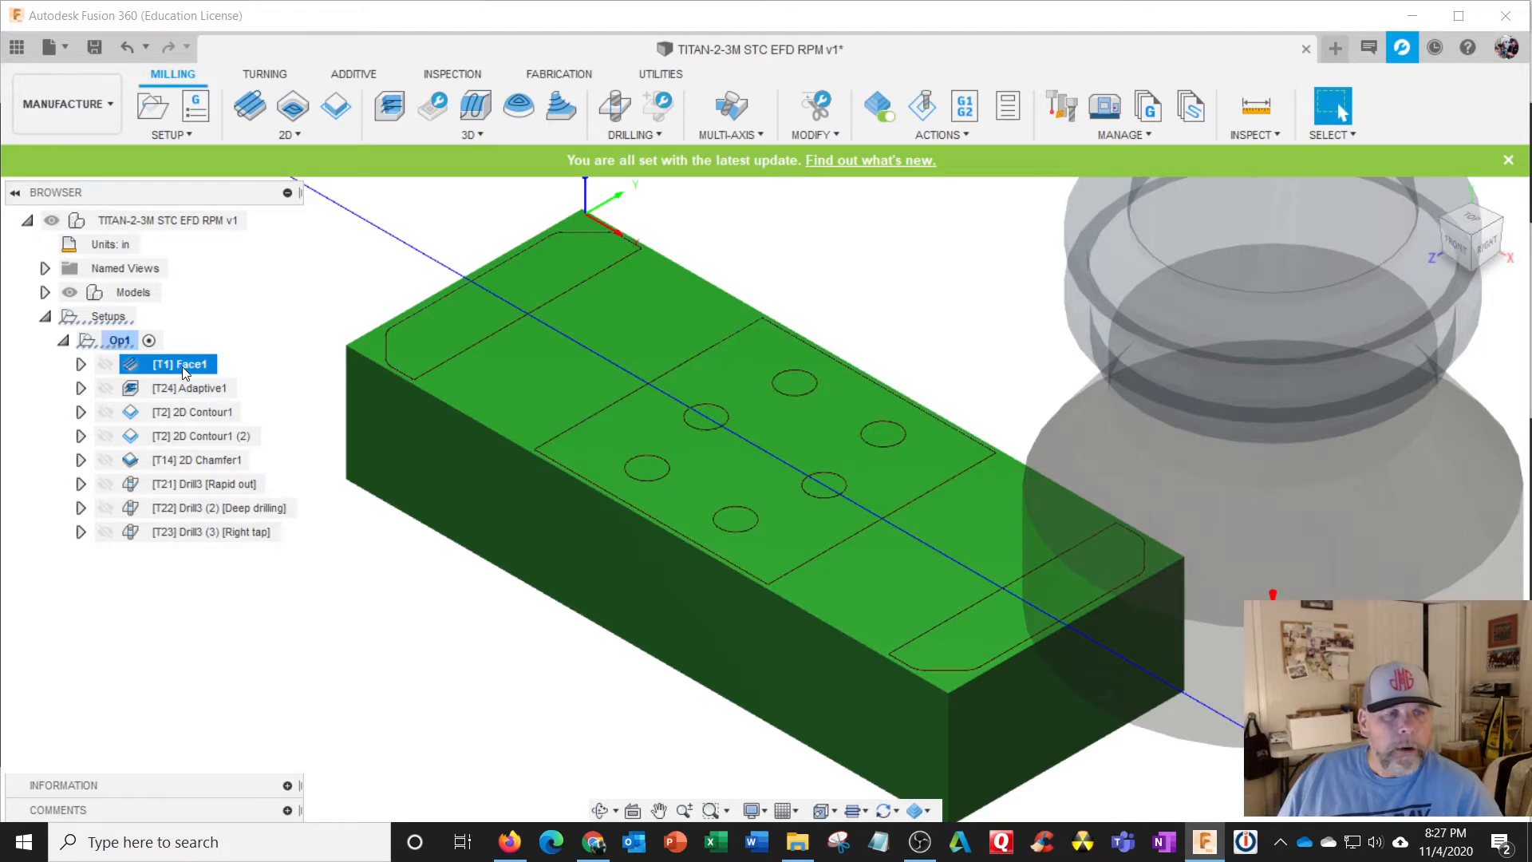
pyautogui.rightClick(158, 364)
pyautogui.click(214, 15)
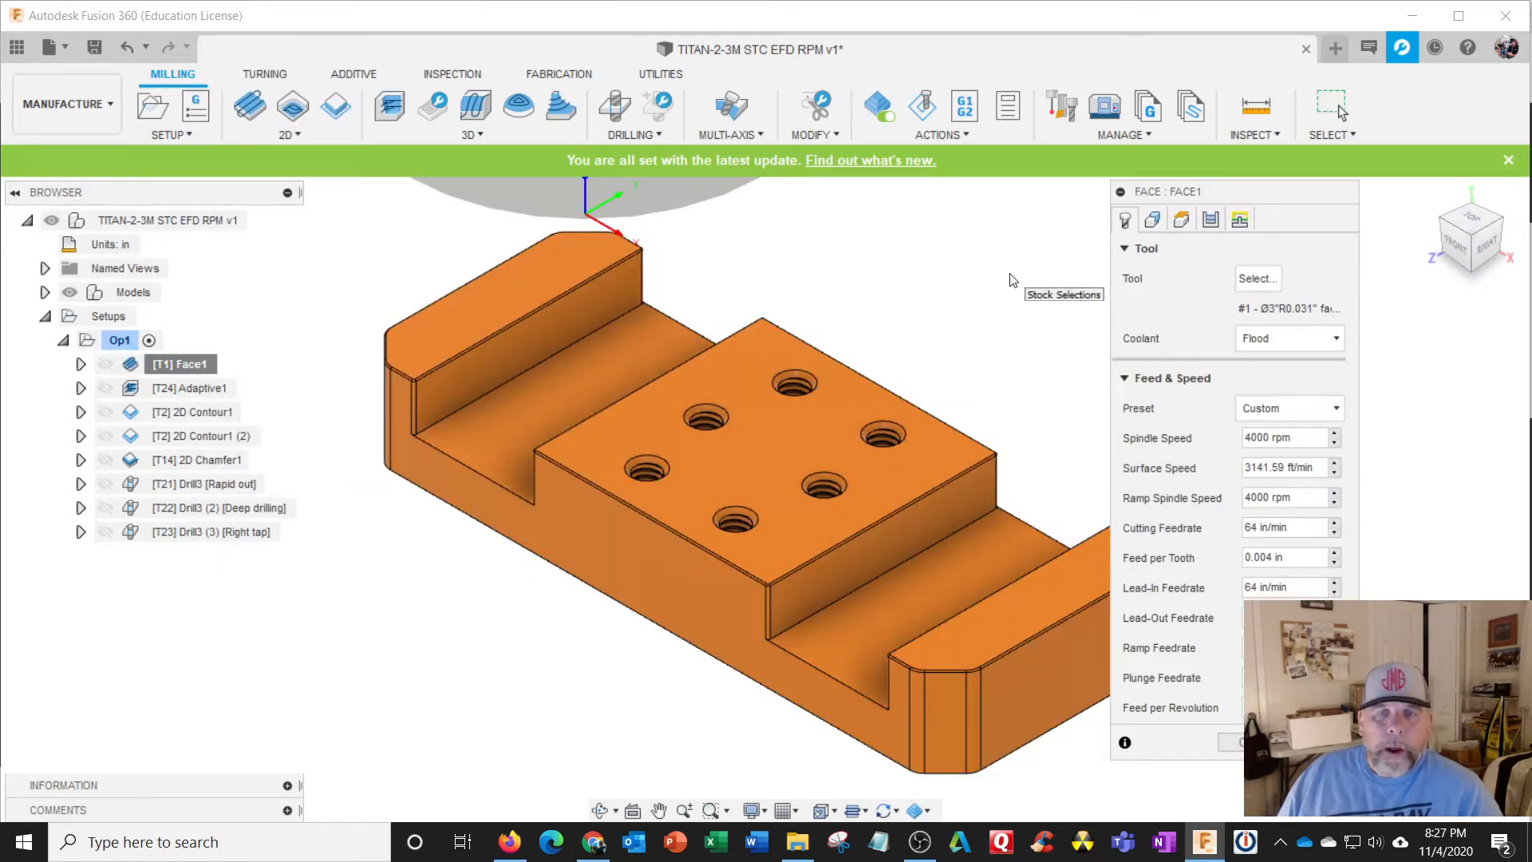
pyautogui.click(1253, 280)
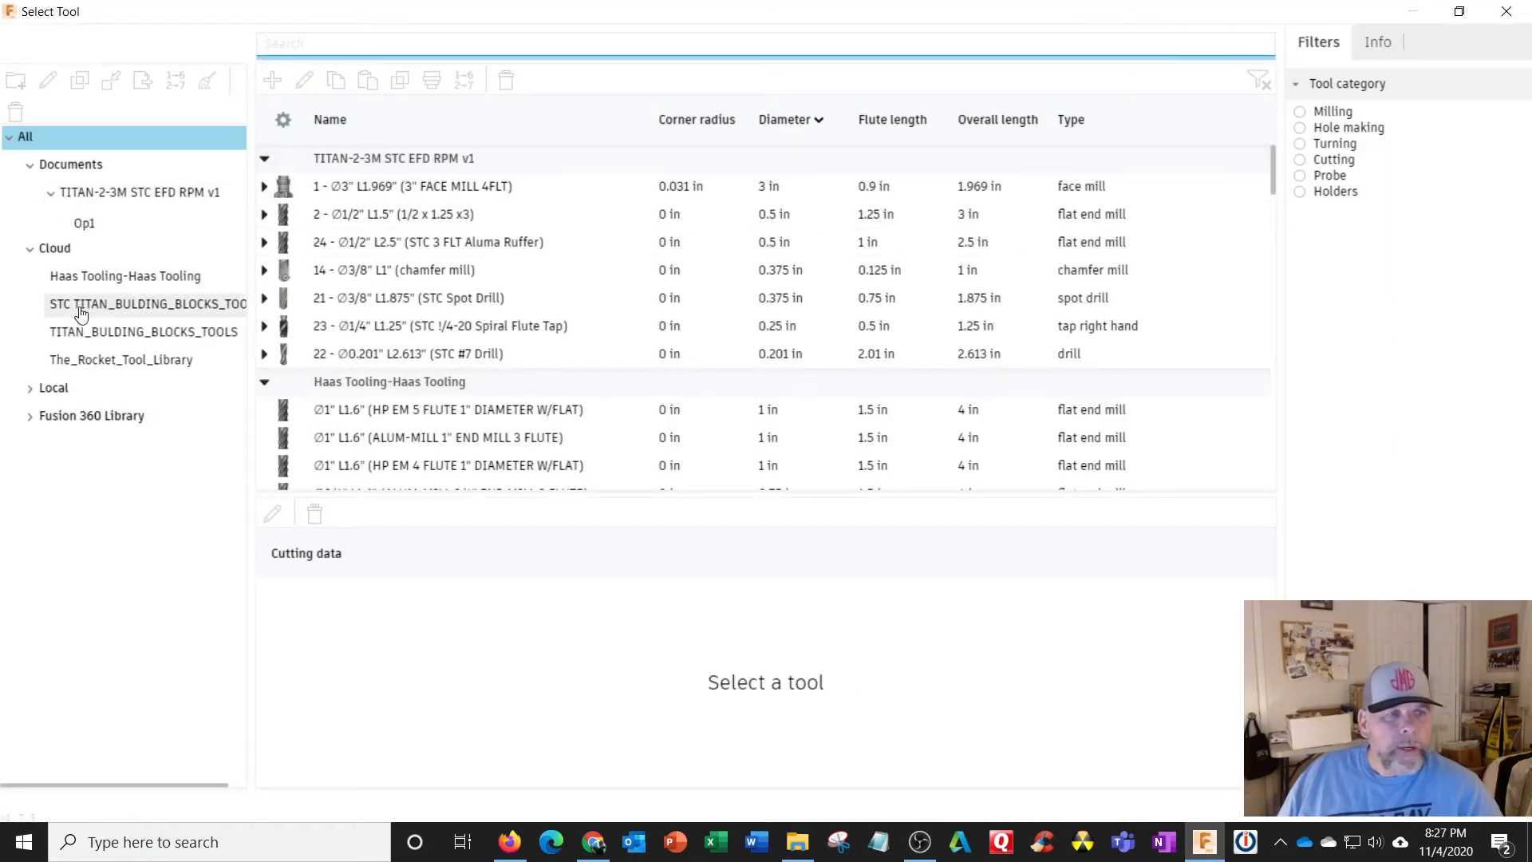
pyautogui.click(185, 310)
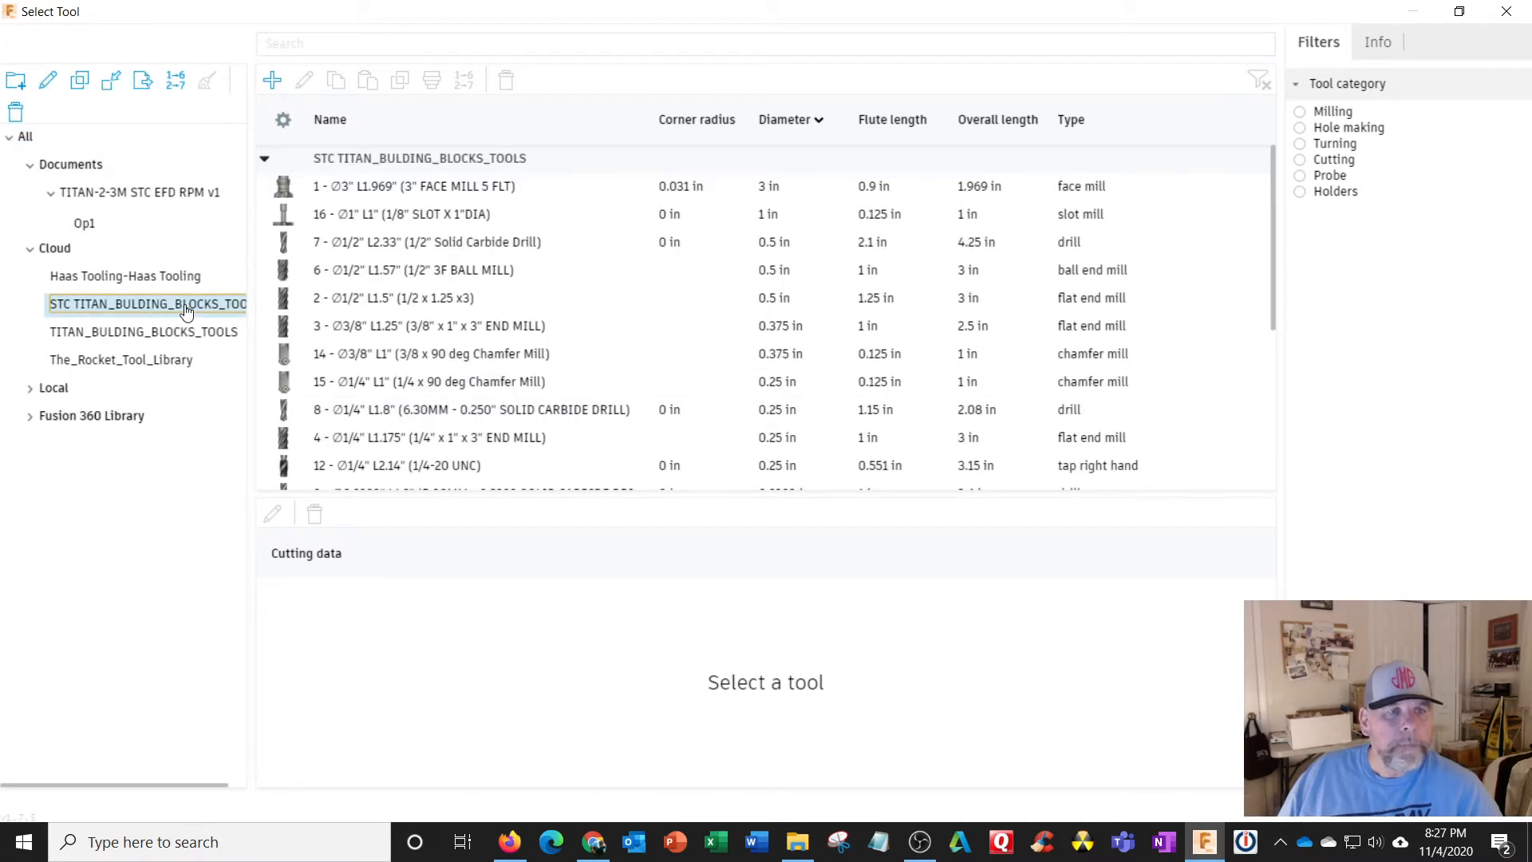
pyautogui.click(109, 224)
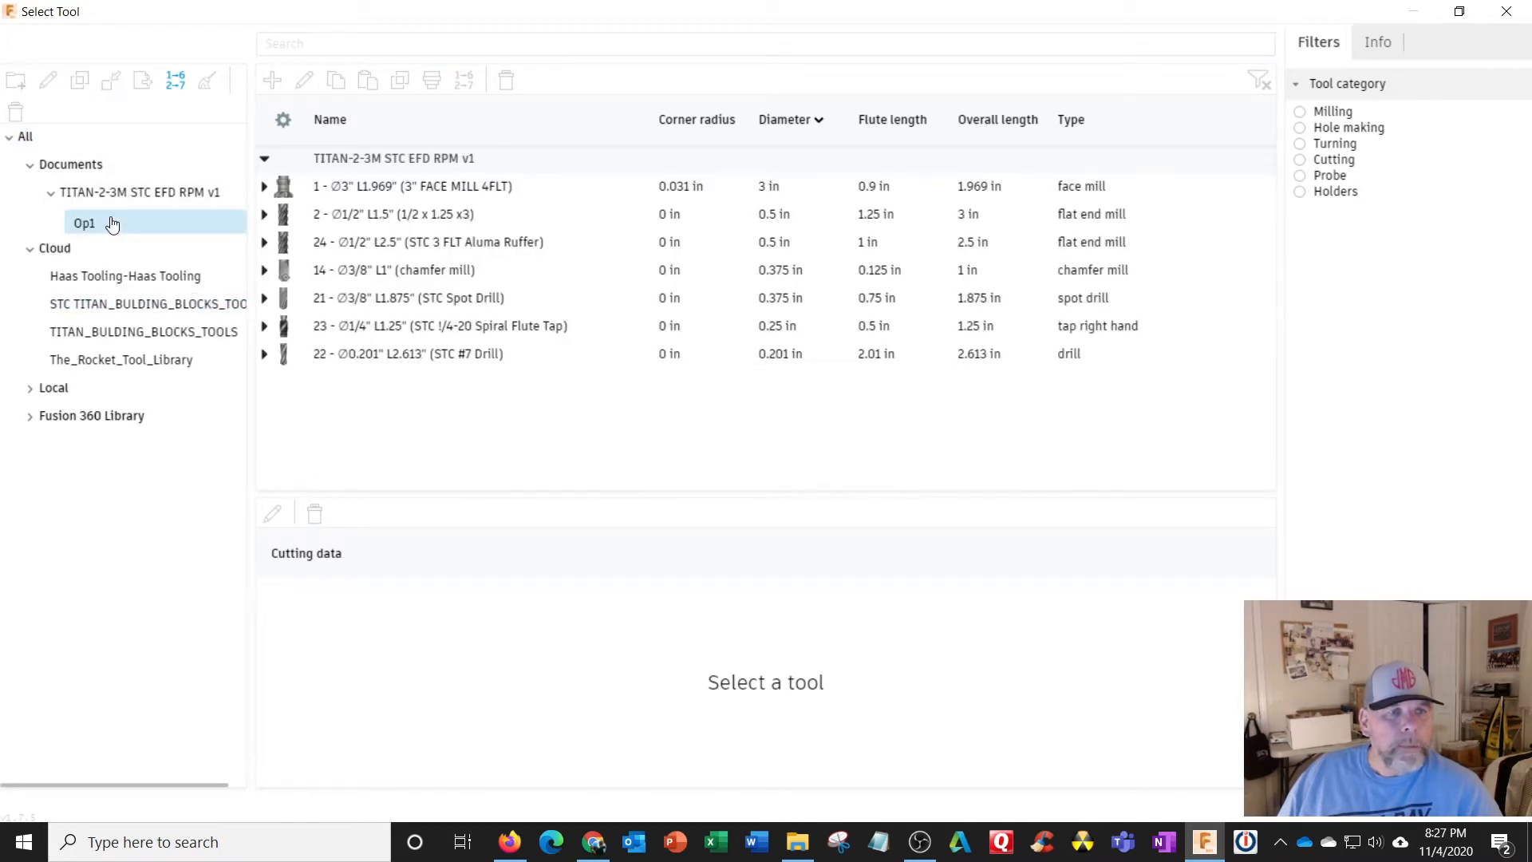
pyautogui.click(144, 304)
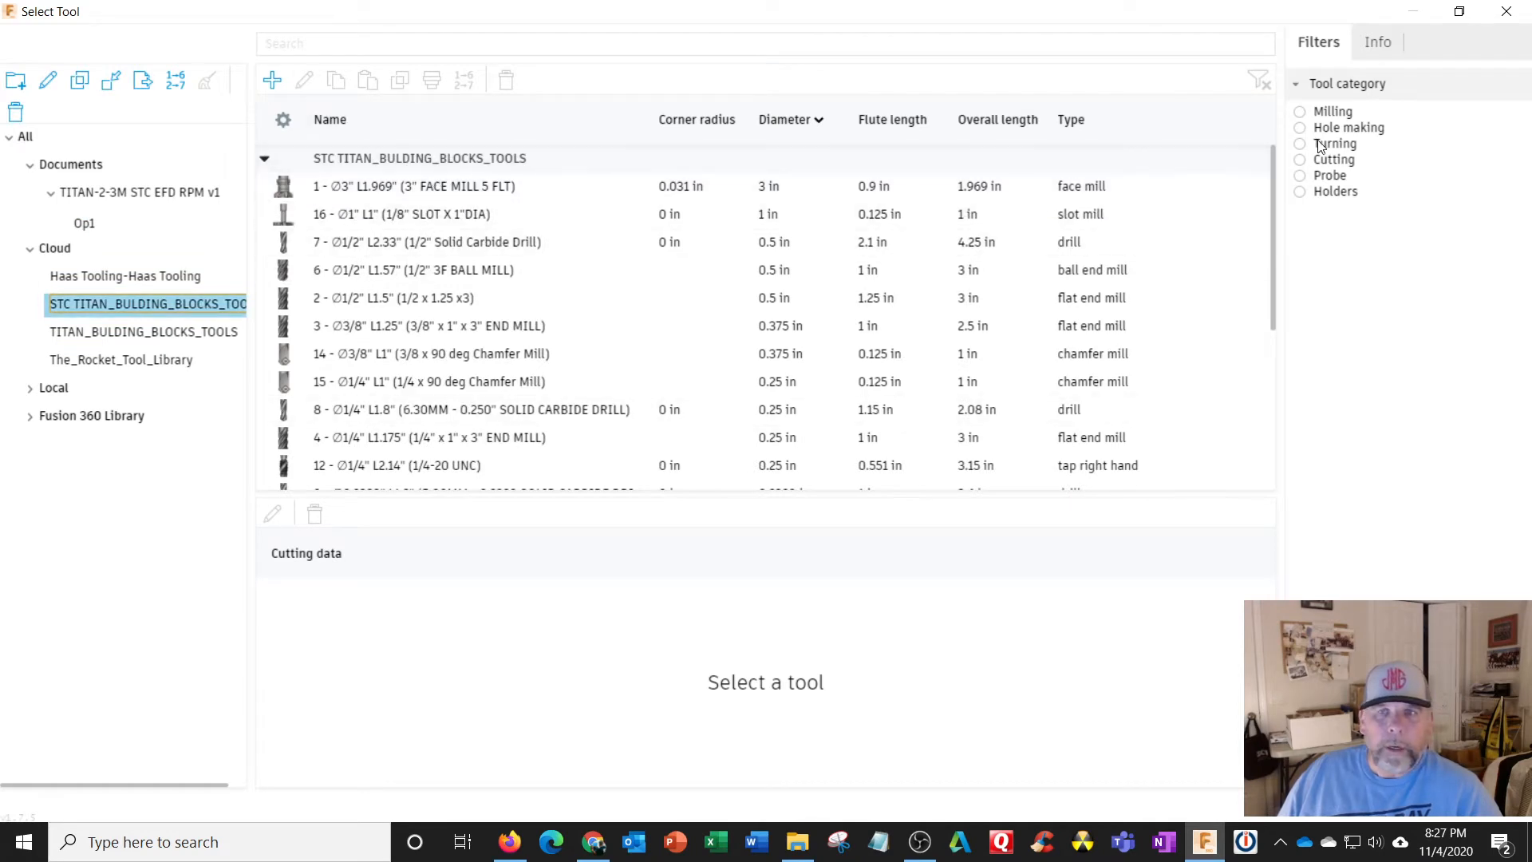
pyautogui.click(1300, 112)
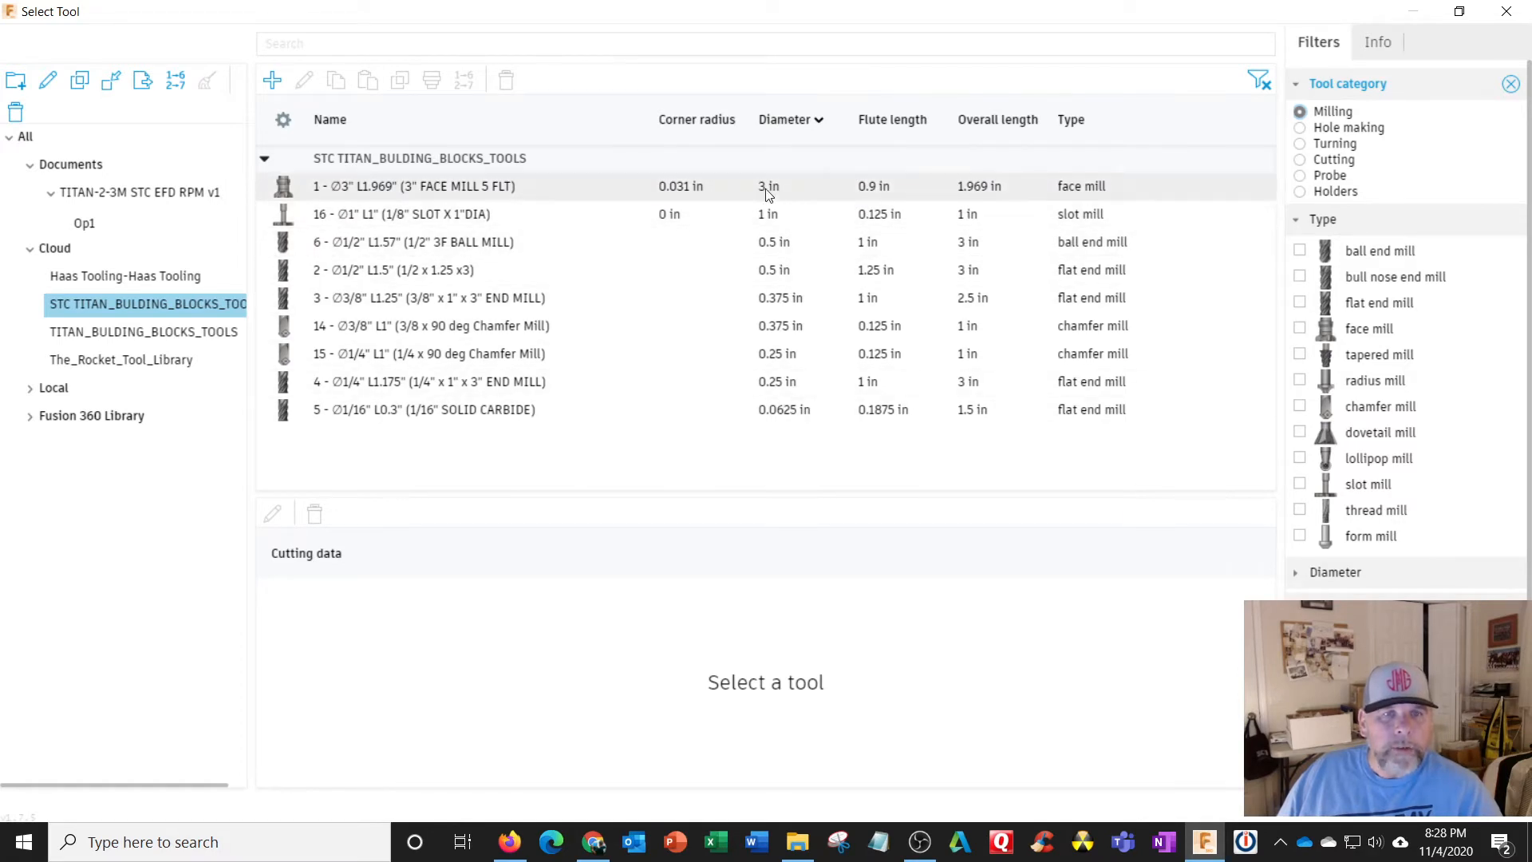
pyautogui.click(523, 185)
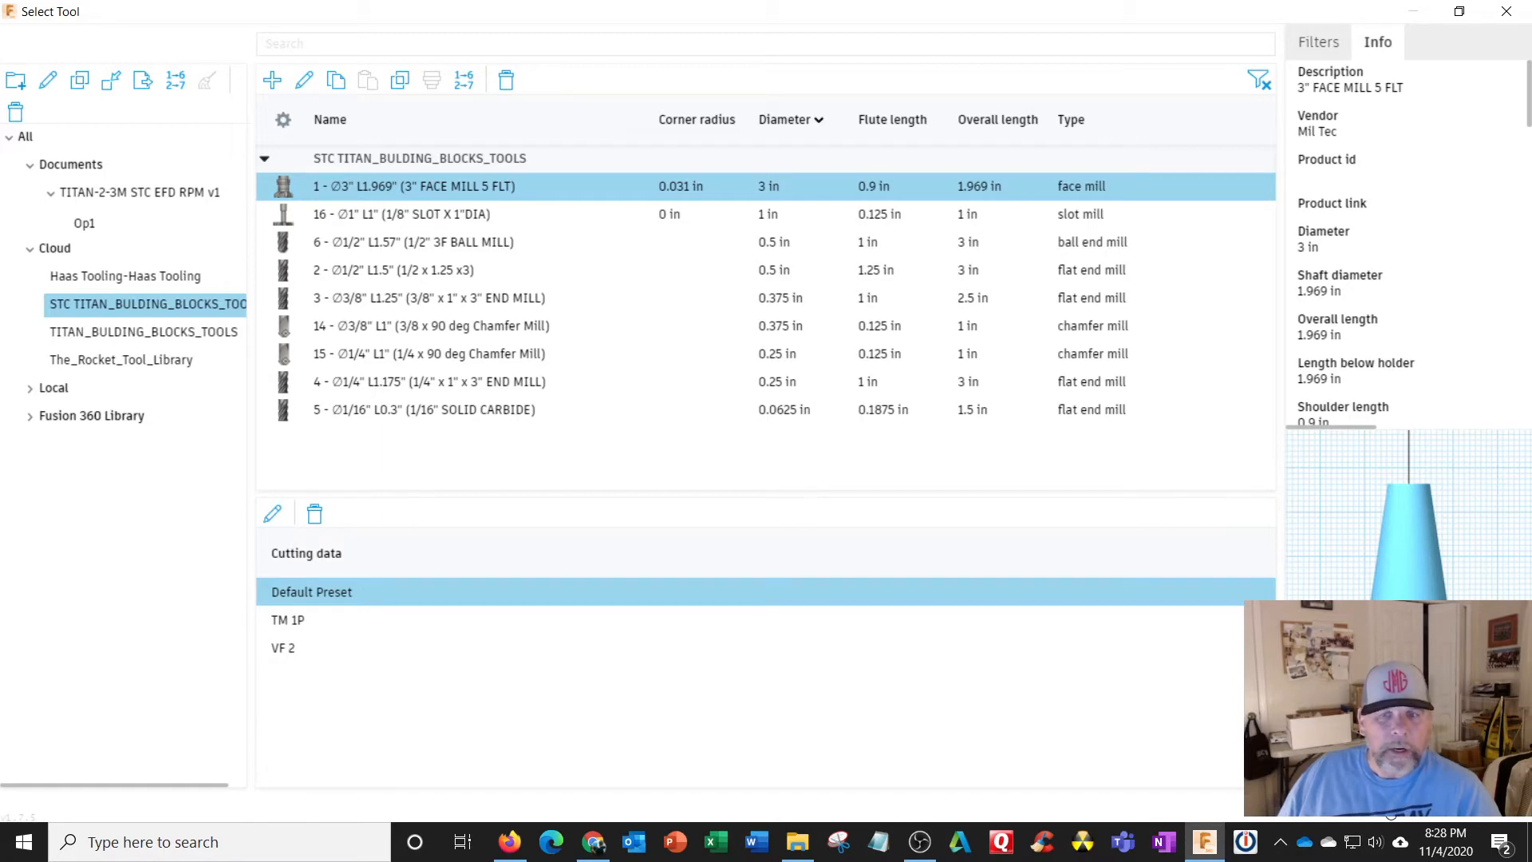
pyautogui.click(1389, 816)
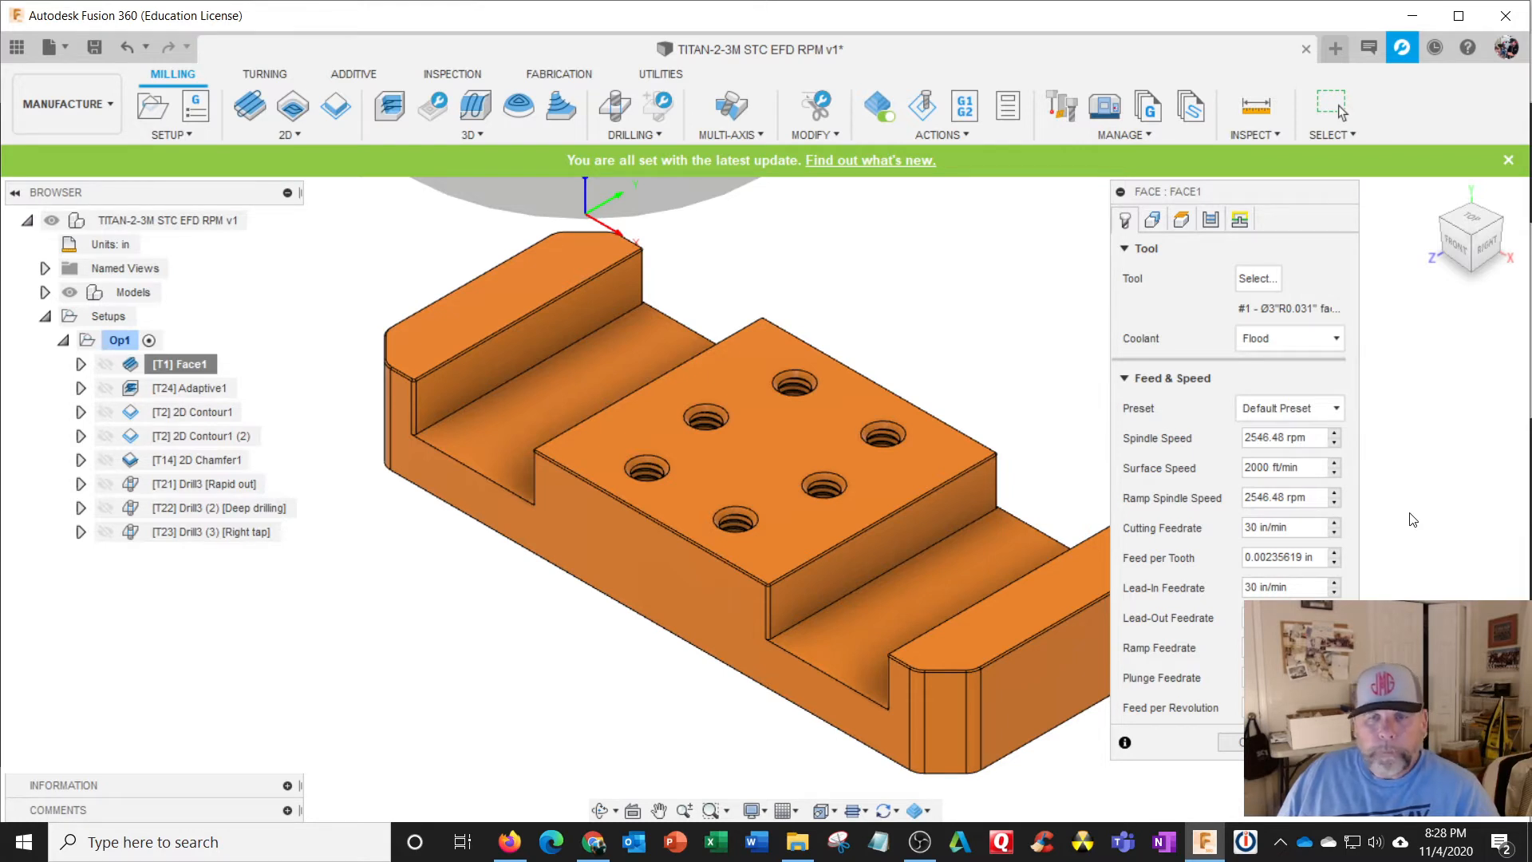
# Try the TM 1P preset on Face1, change the preset to VF 2 and accept the operation.
pyautogui.click(1337, 408)
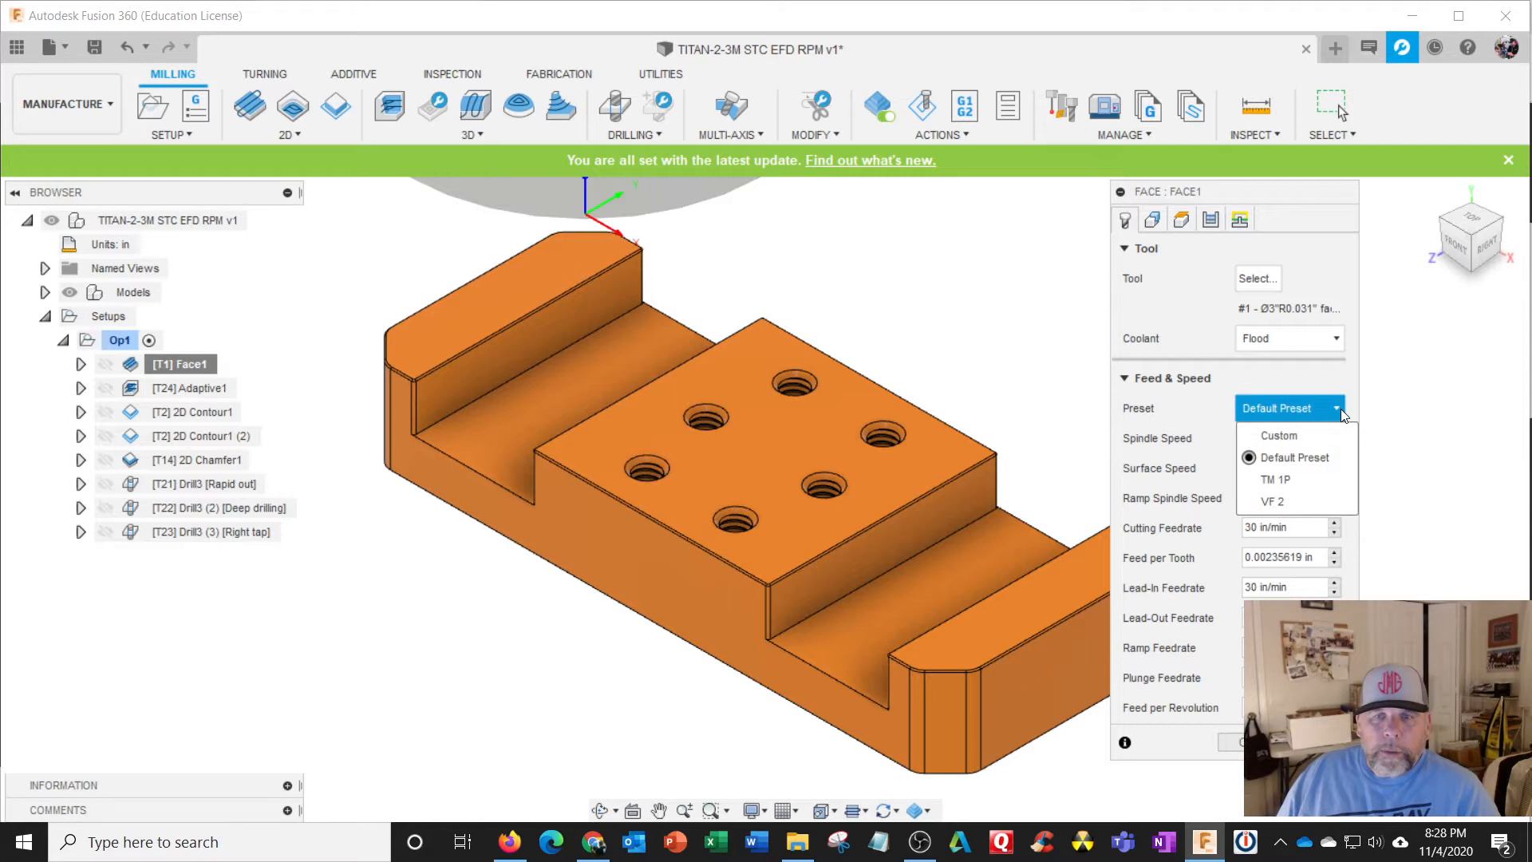
pyautogui.click(1318, 475)
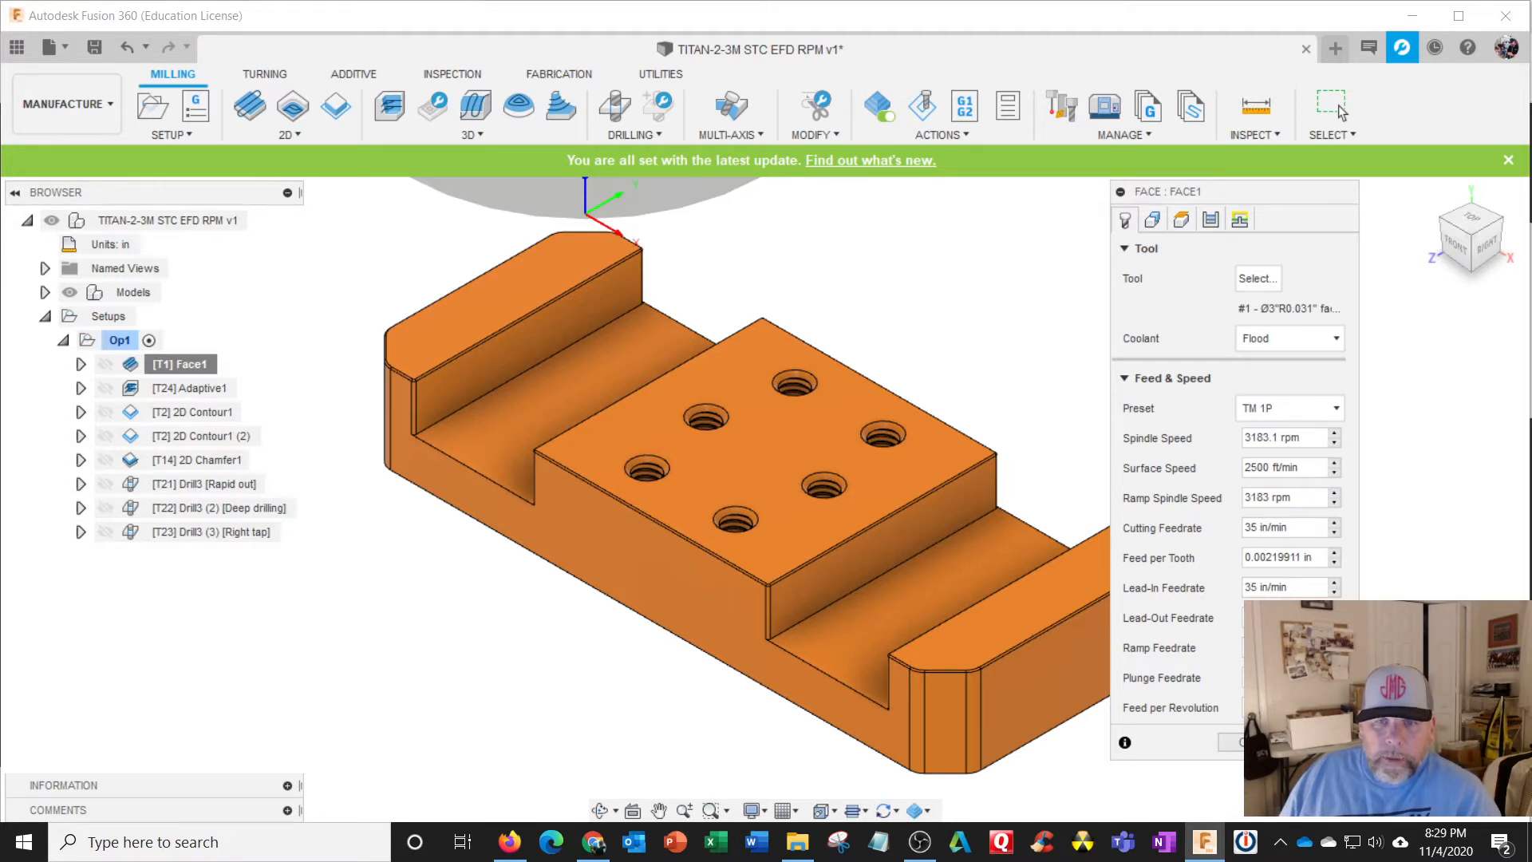
pyautogui.click(1337, 406)
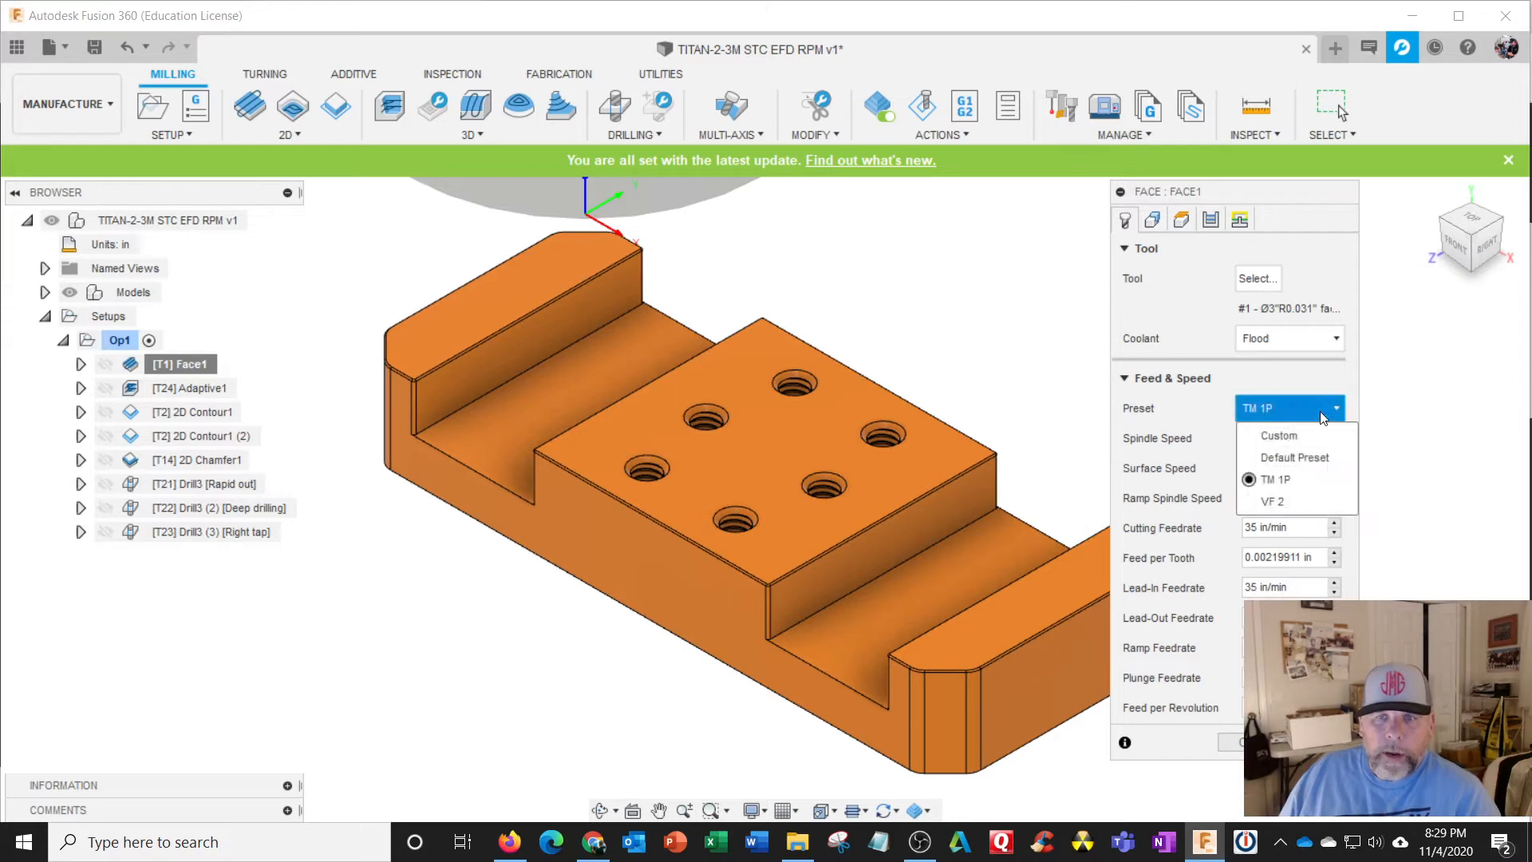
pyautogui.click(1272, 502)
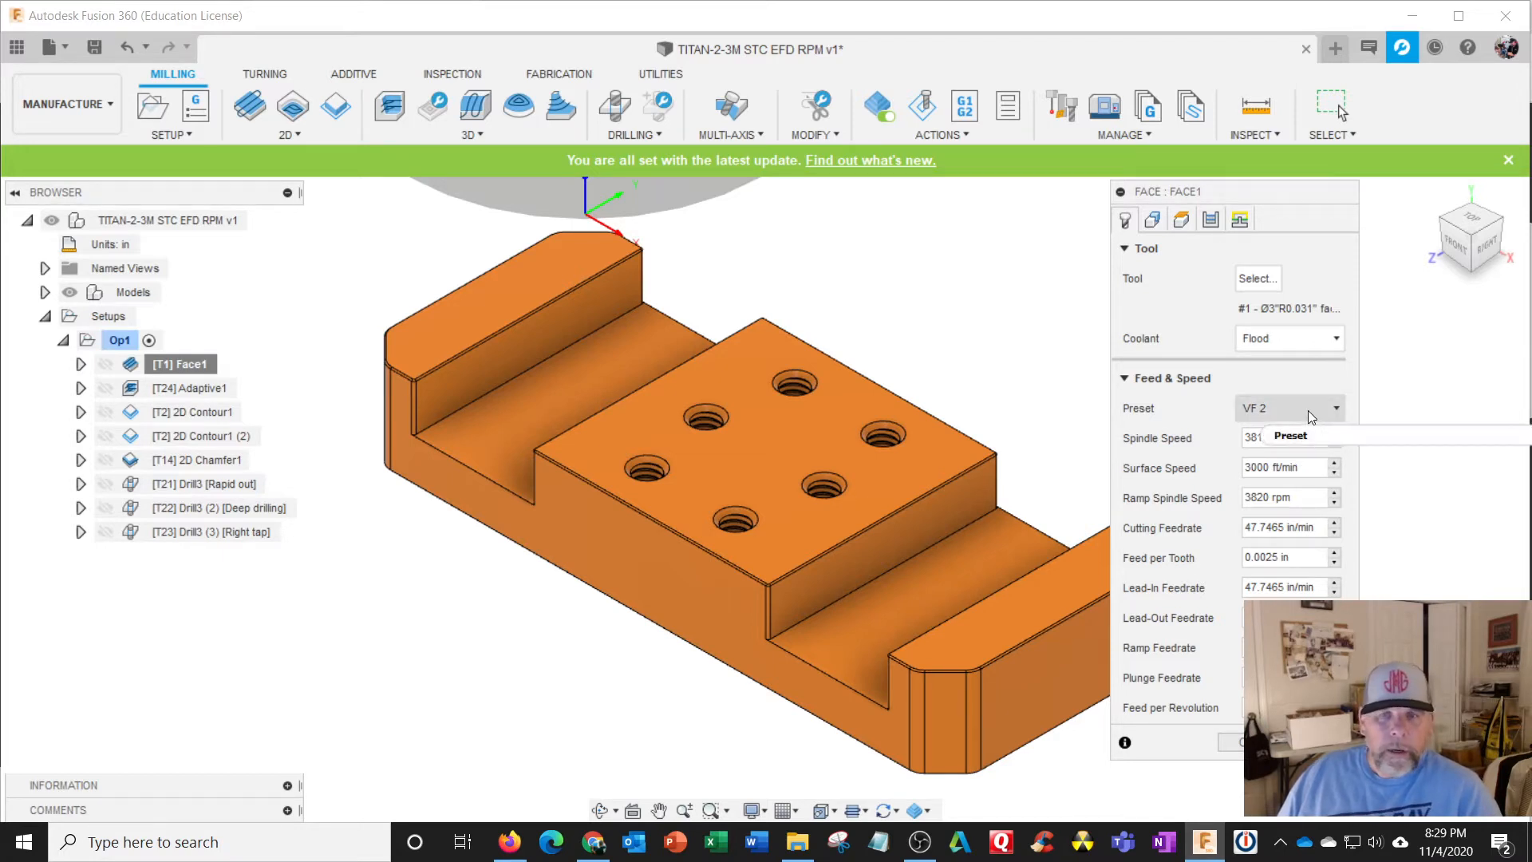
pyautogui.click(1231, 742)
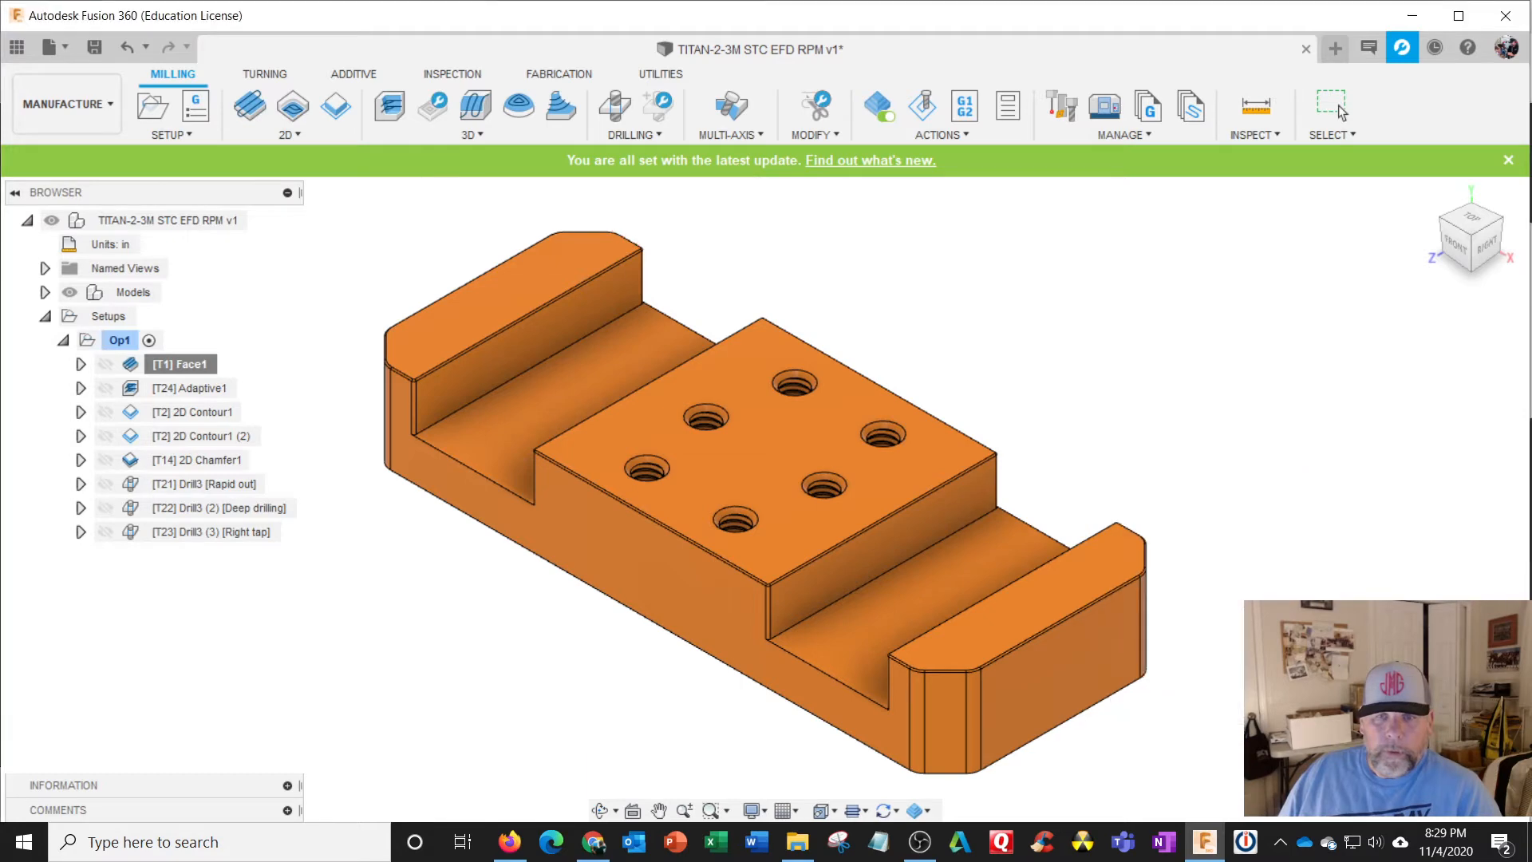
# Check the machining time of the Op1 setup.
pyautogui.click(121, 339)
pyautogui.rightClick(121, 338)
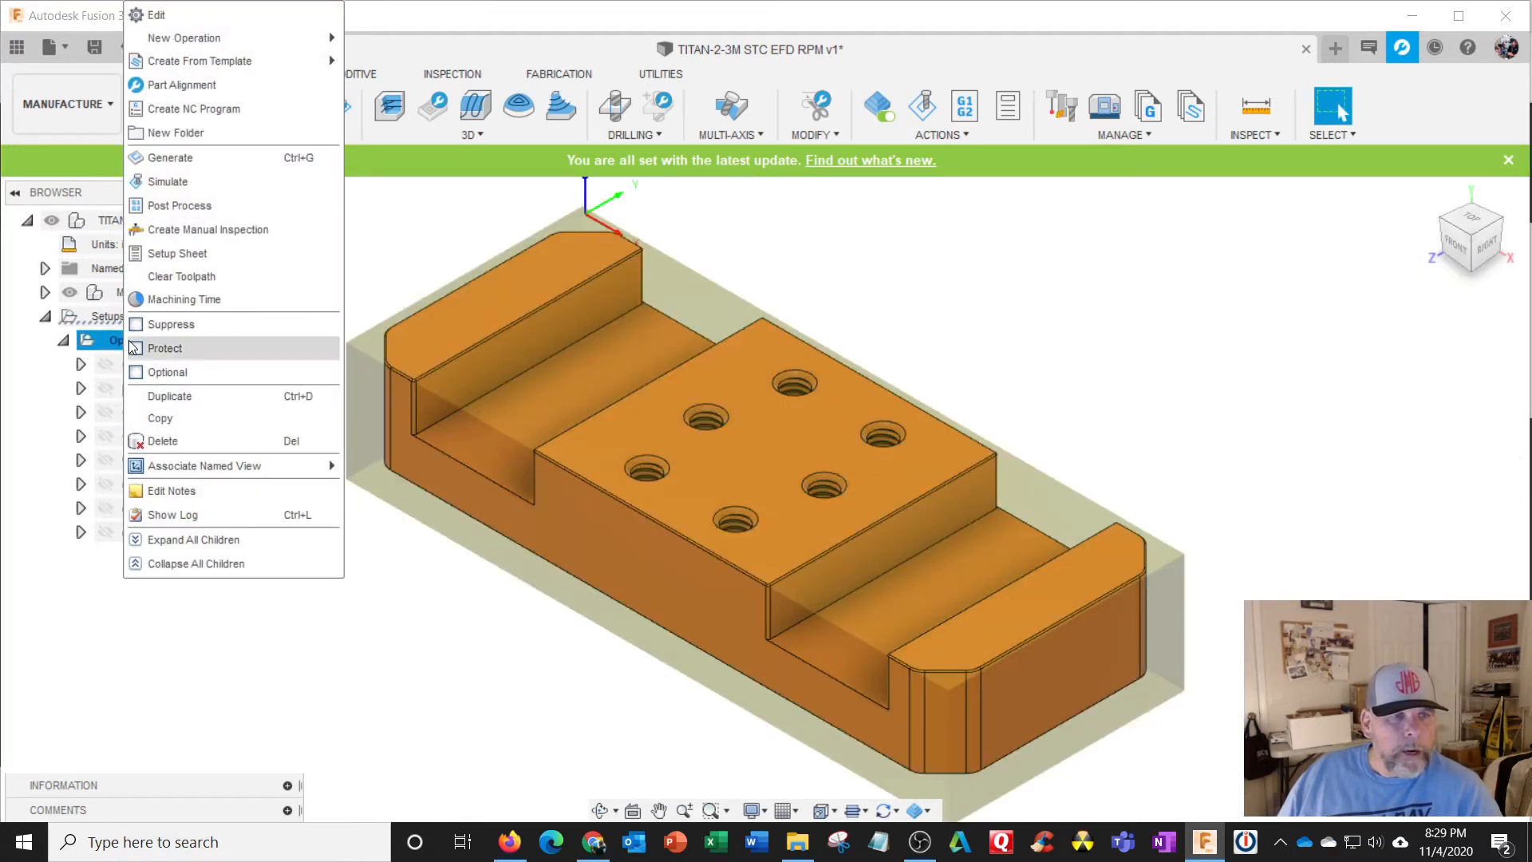
pyautogui.click(164, 300)
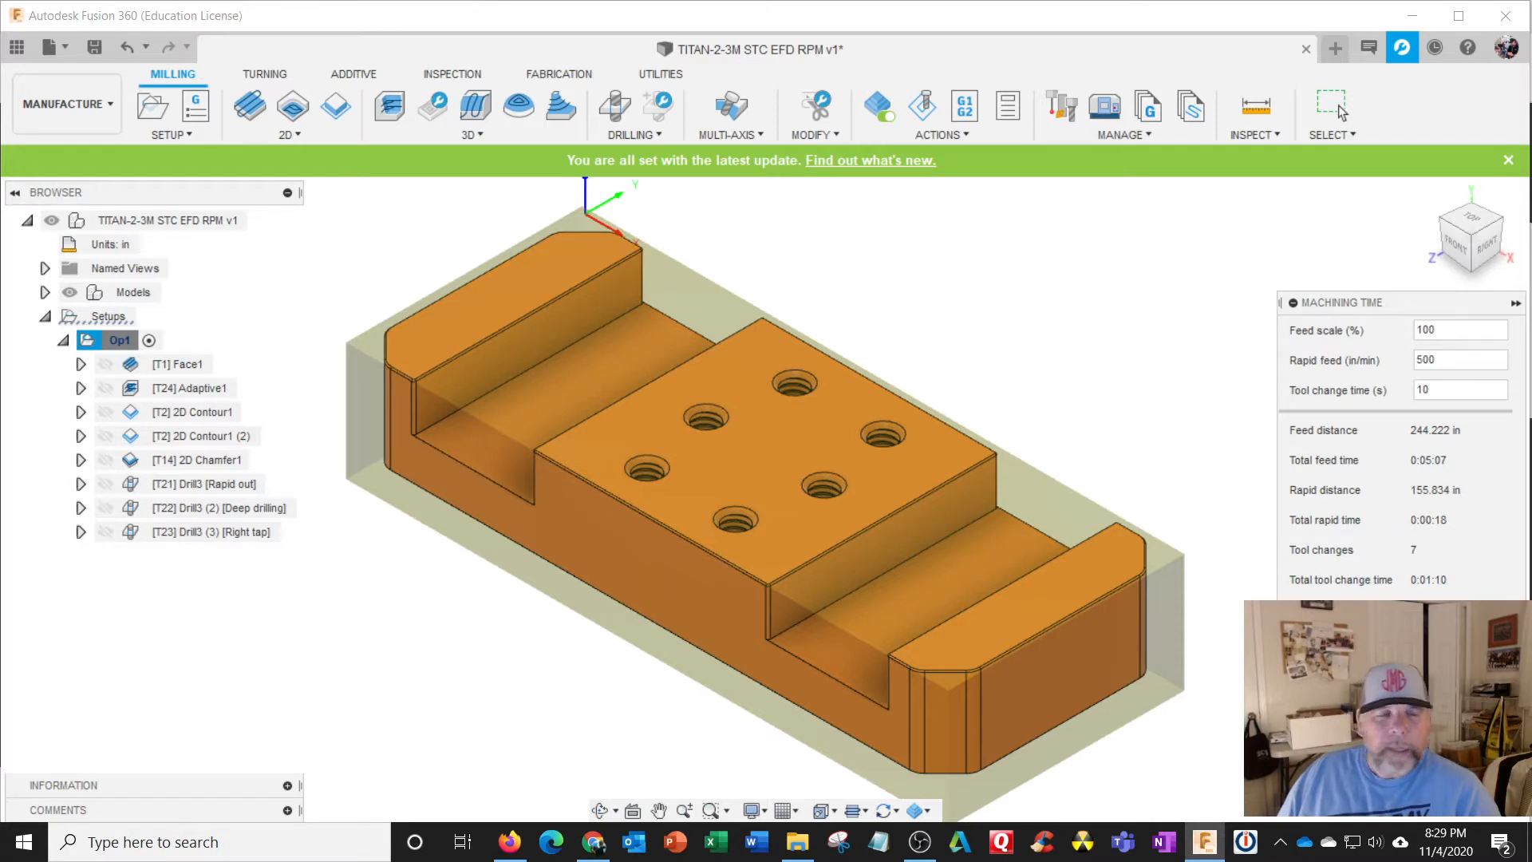
pyautogui.click(1341, 111)
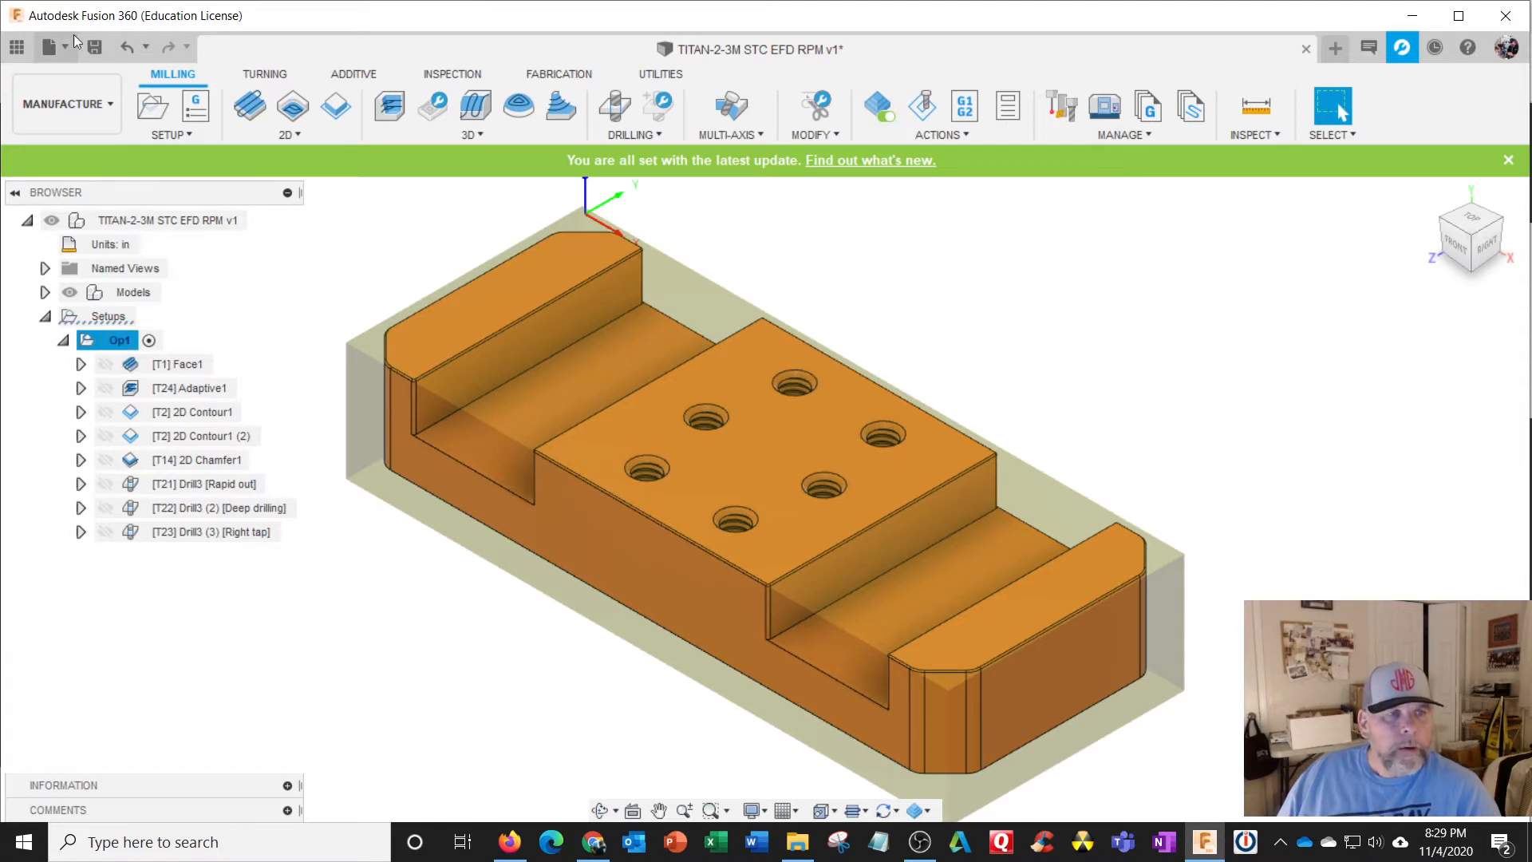
# Open the TITAN-2-3M STC EFD design from the 2M folder and check the machining time of its Setup1.
pyautogui.click(16, 46)
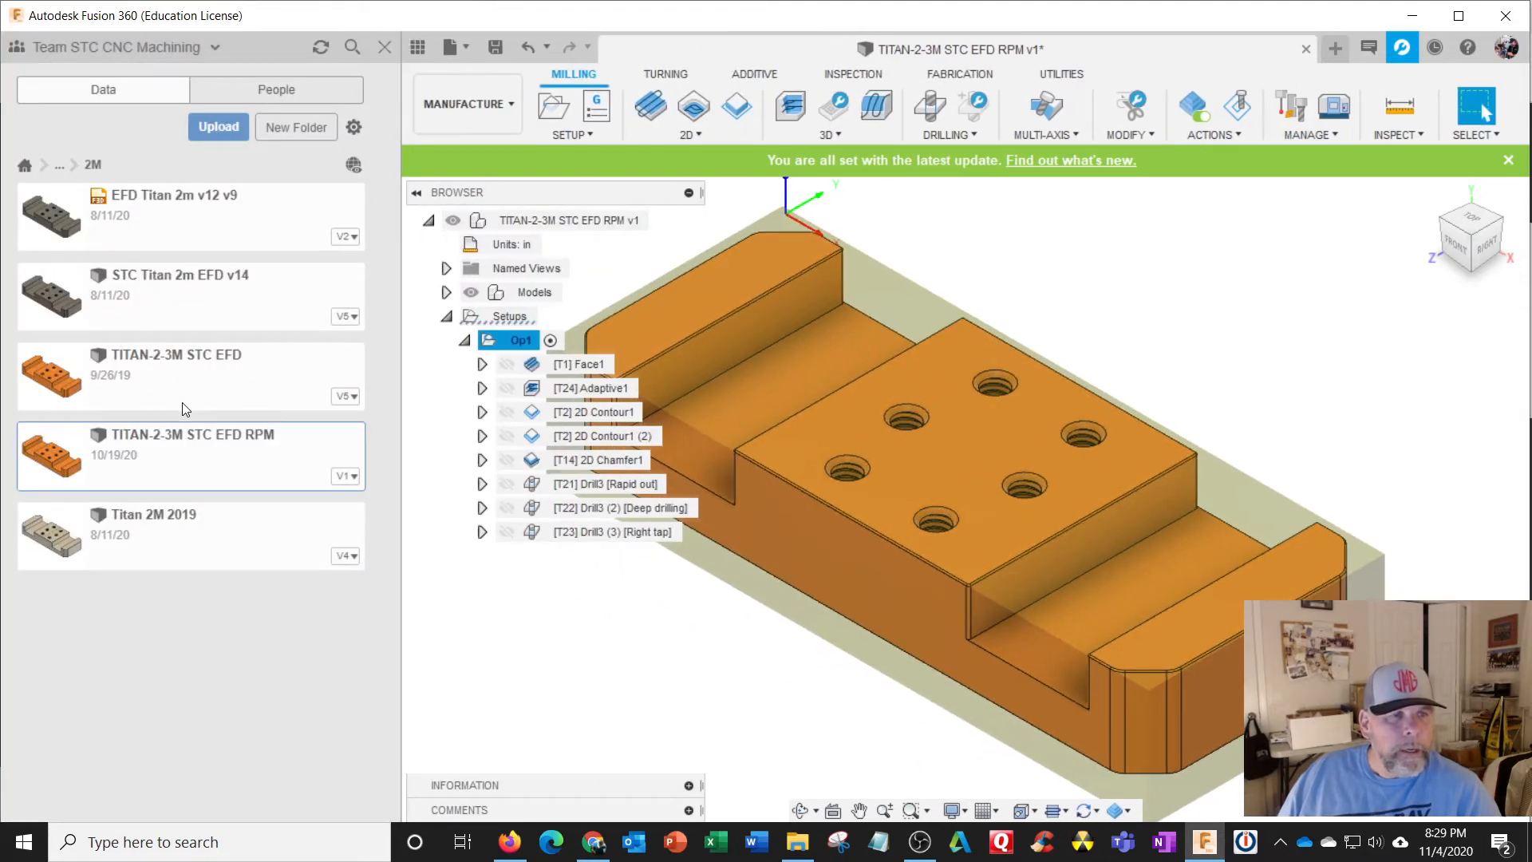
pyautogui.click(194, 375)
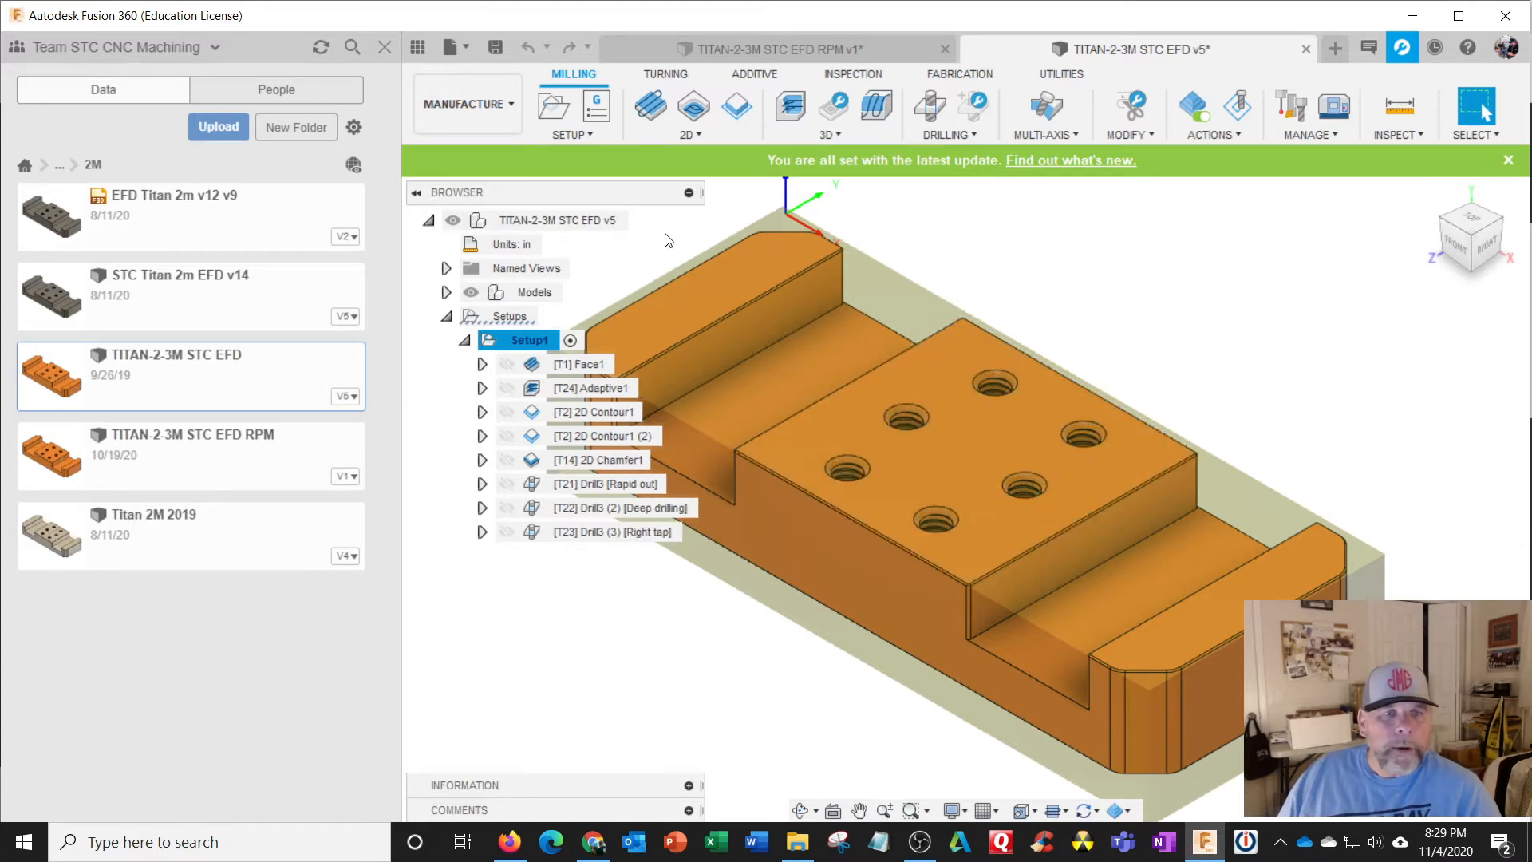
pyautogui.rightClick(526, 341)
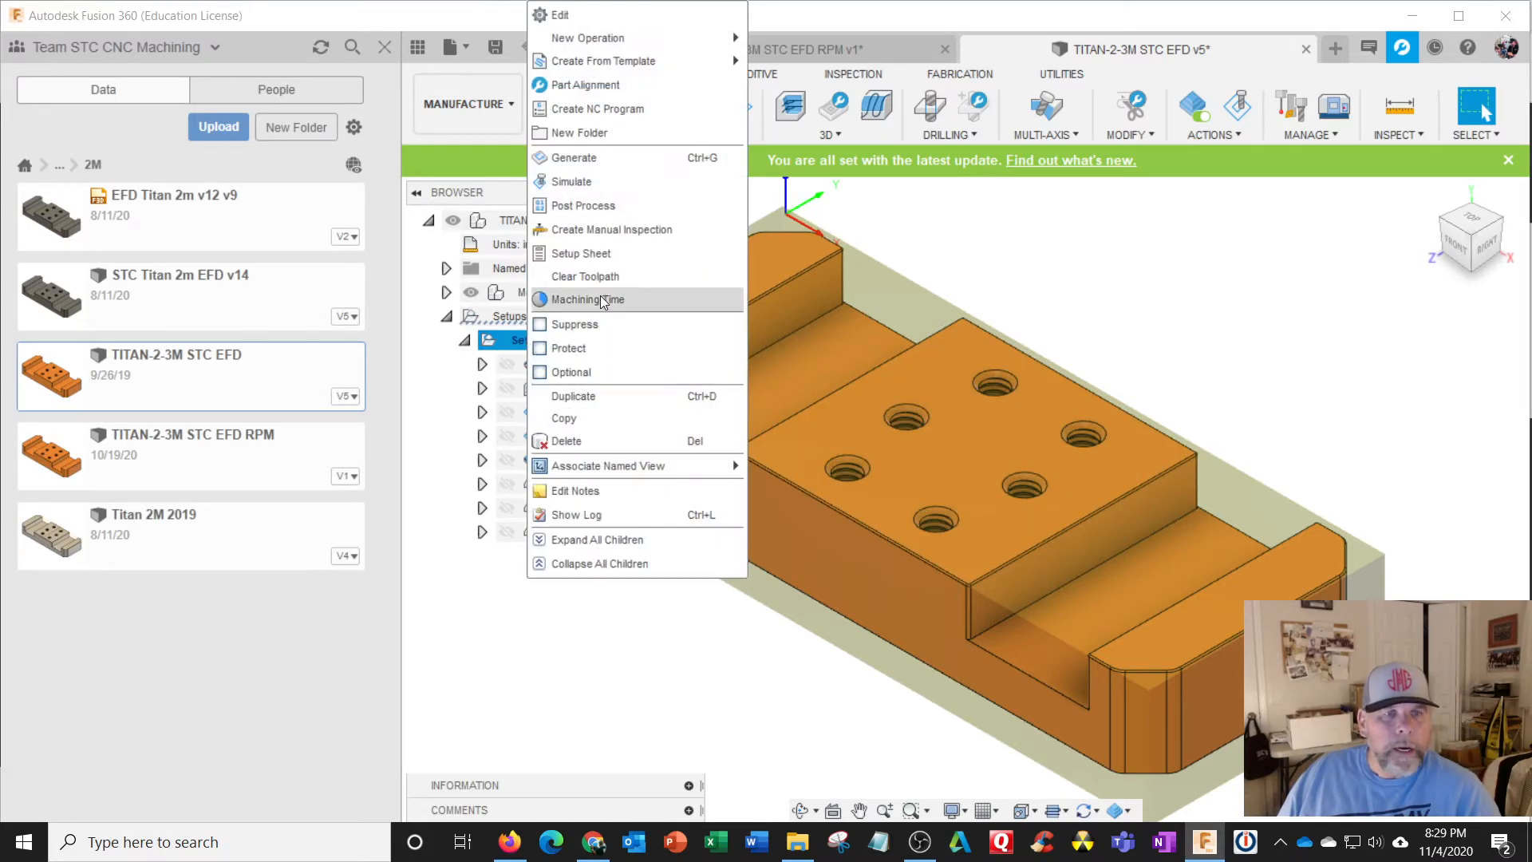
pyautogui.click(590, 299)
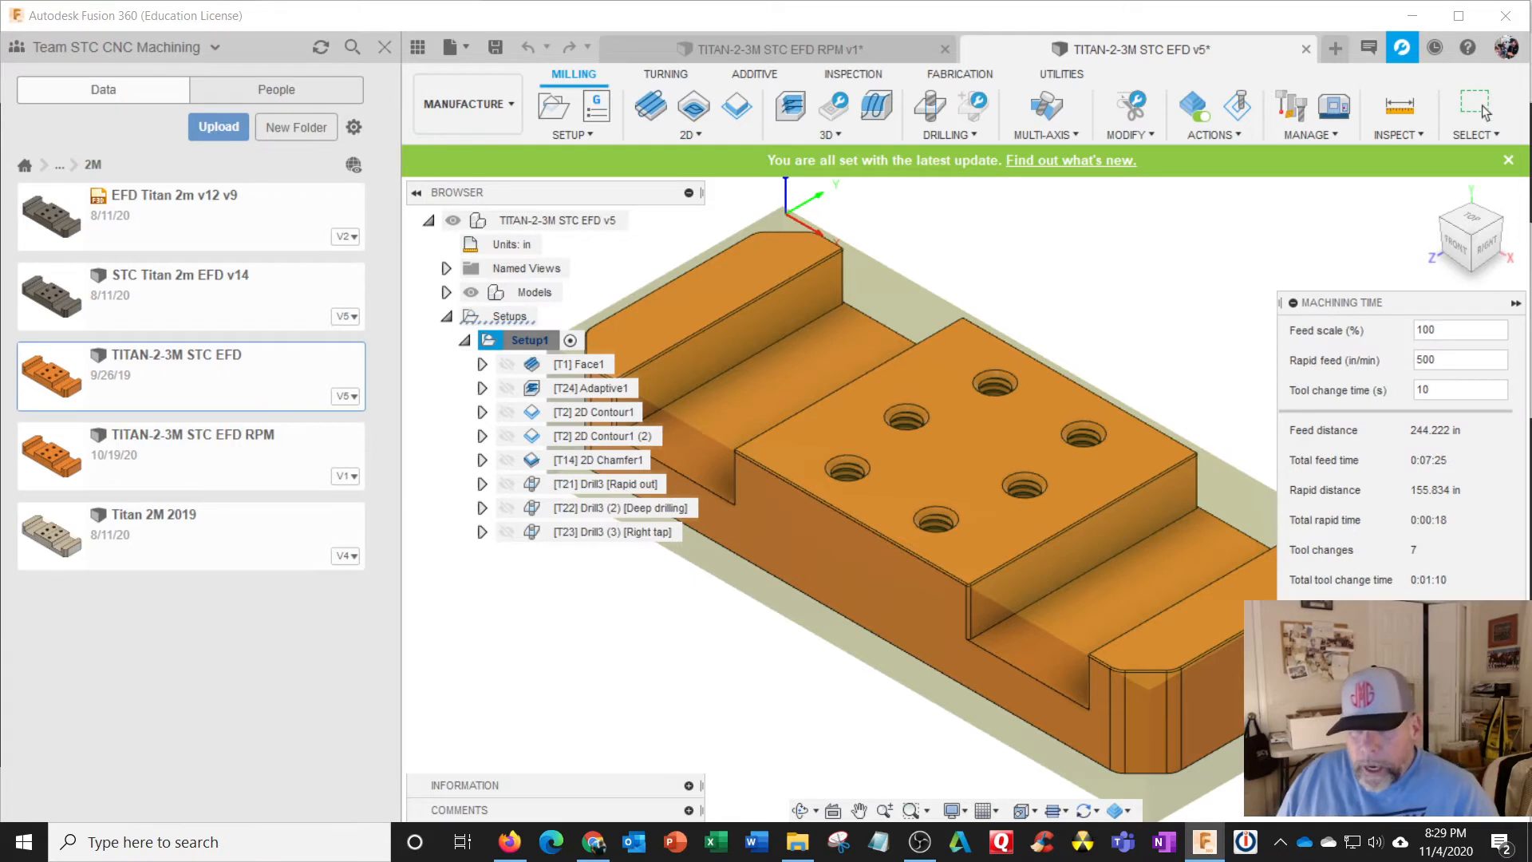
pyautogui.click(1483, 112)
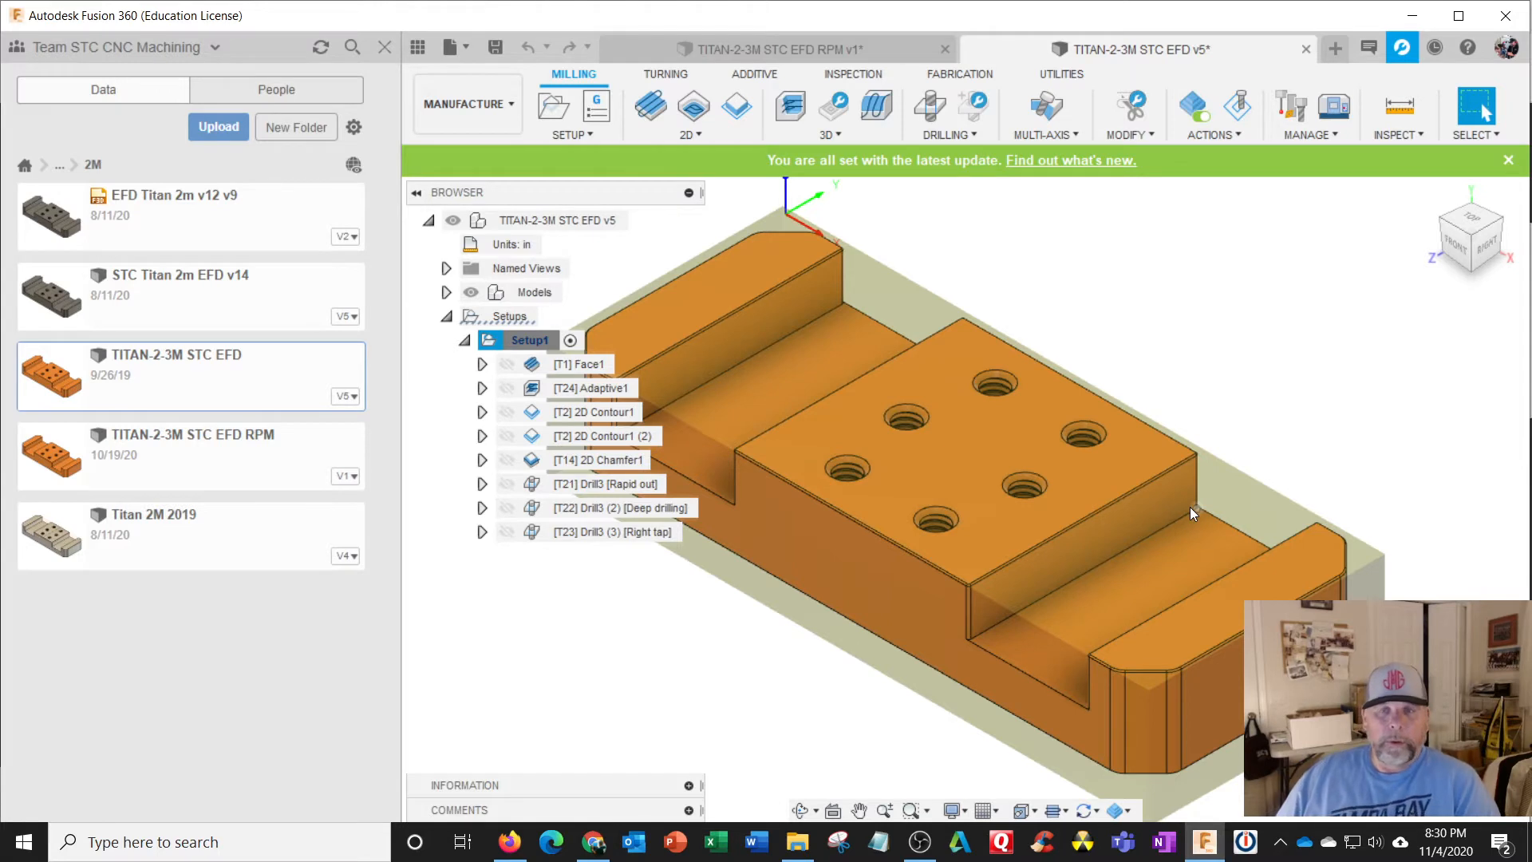
pyautogui.click(386, 48)
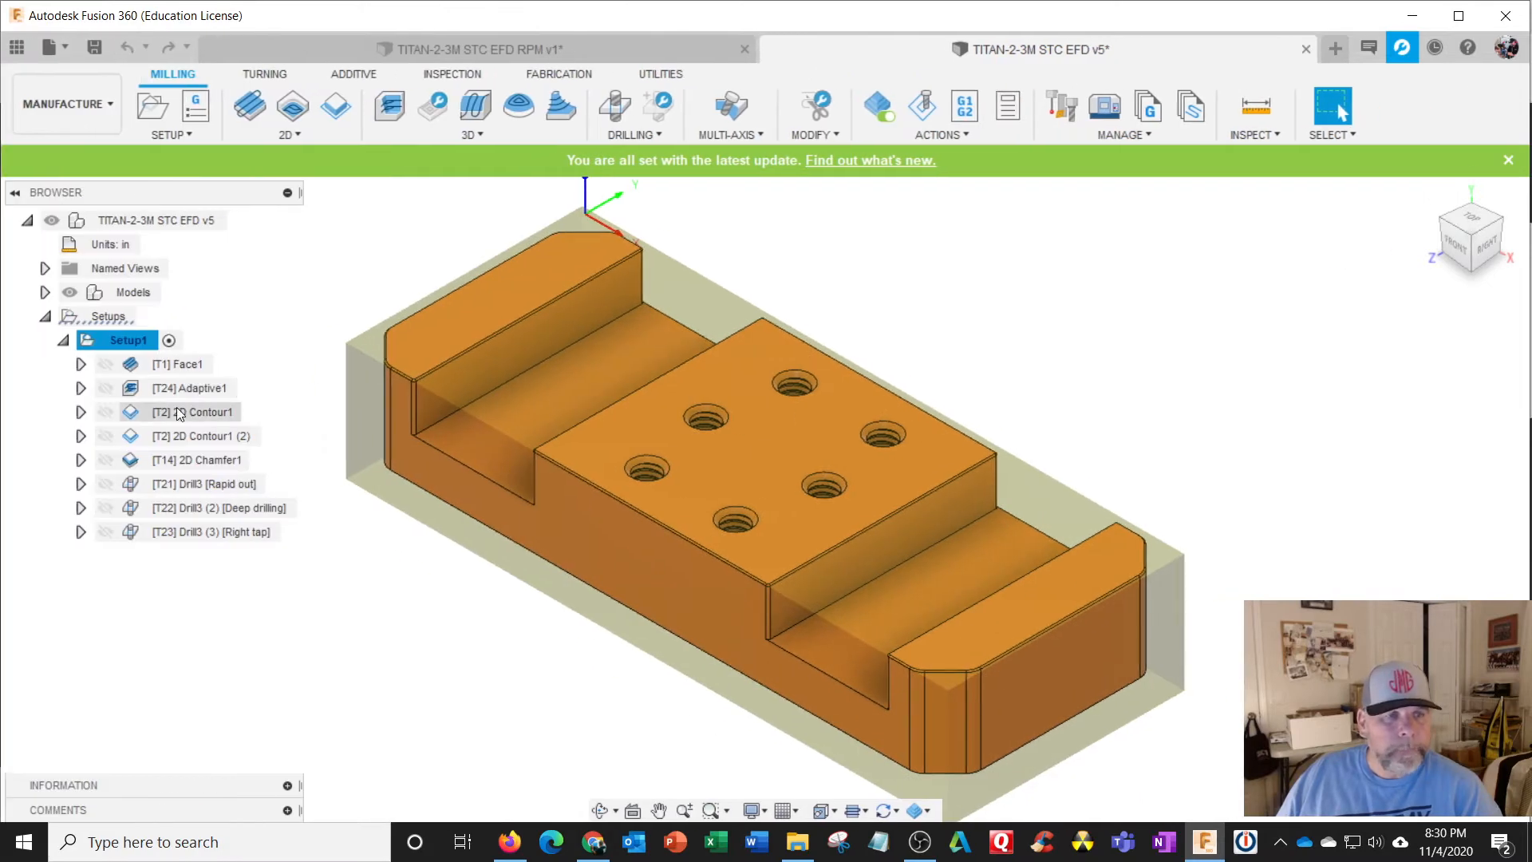
# Edit Adaptive1 under Setup1 and assign the 1/2 x 1.25 x3 flat end mill from the STC TITAN_BULDING_BLOCKS_TOOLS library, filtered to milling tools.
pyautogui.click(165, 388)
pyautogui.rightClick(165, 389)
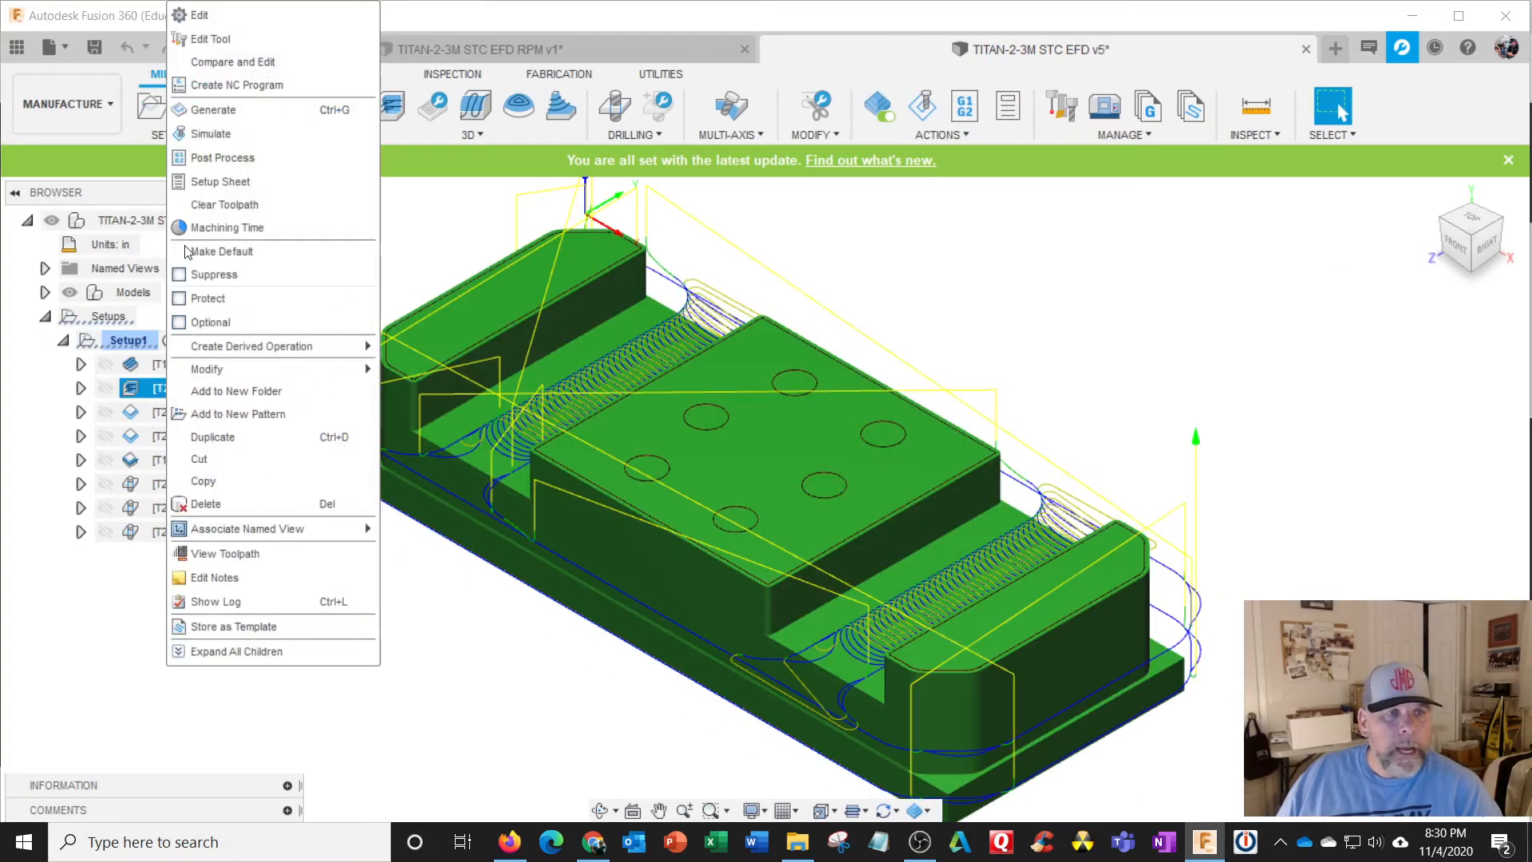
pyautogui.click(225, 22)
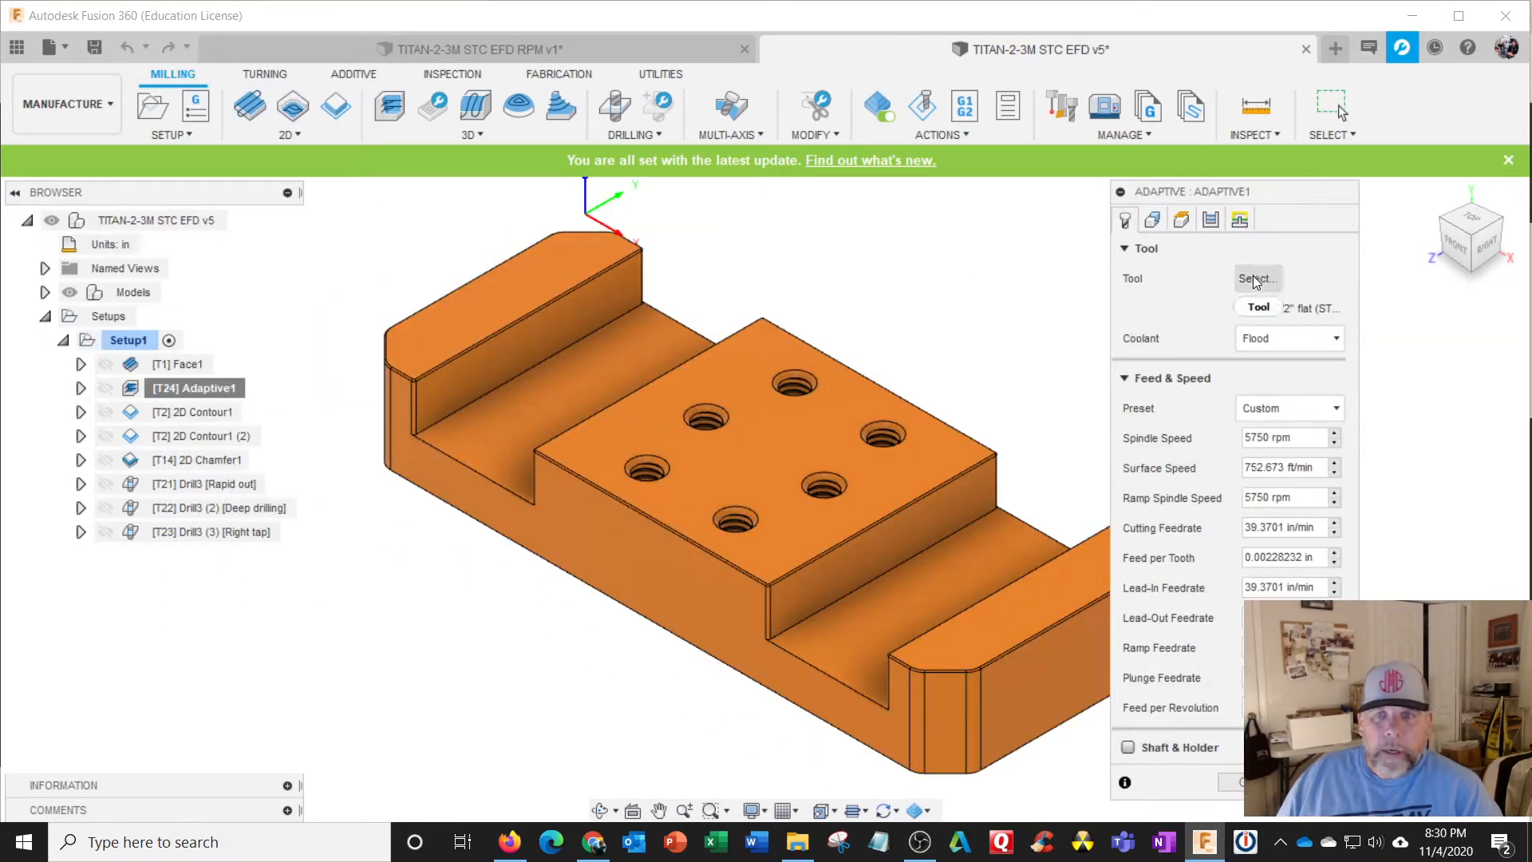
pyautogui.click(1254, 279)
pyautogui.click(169, 360)
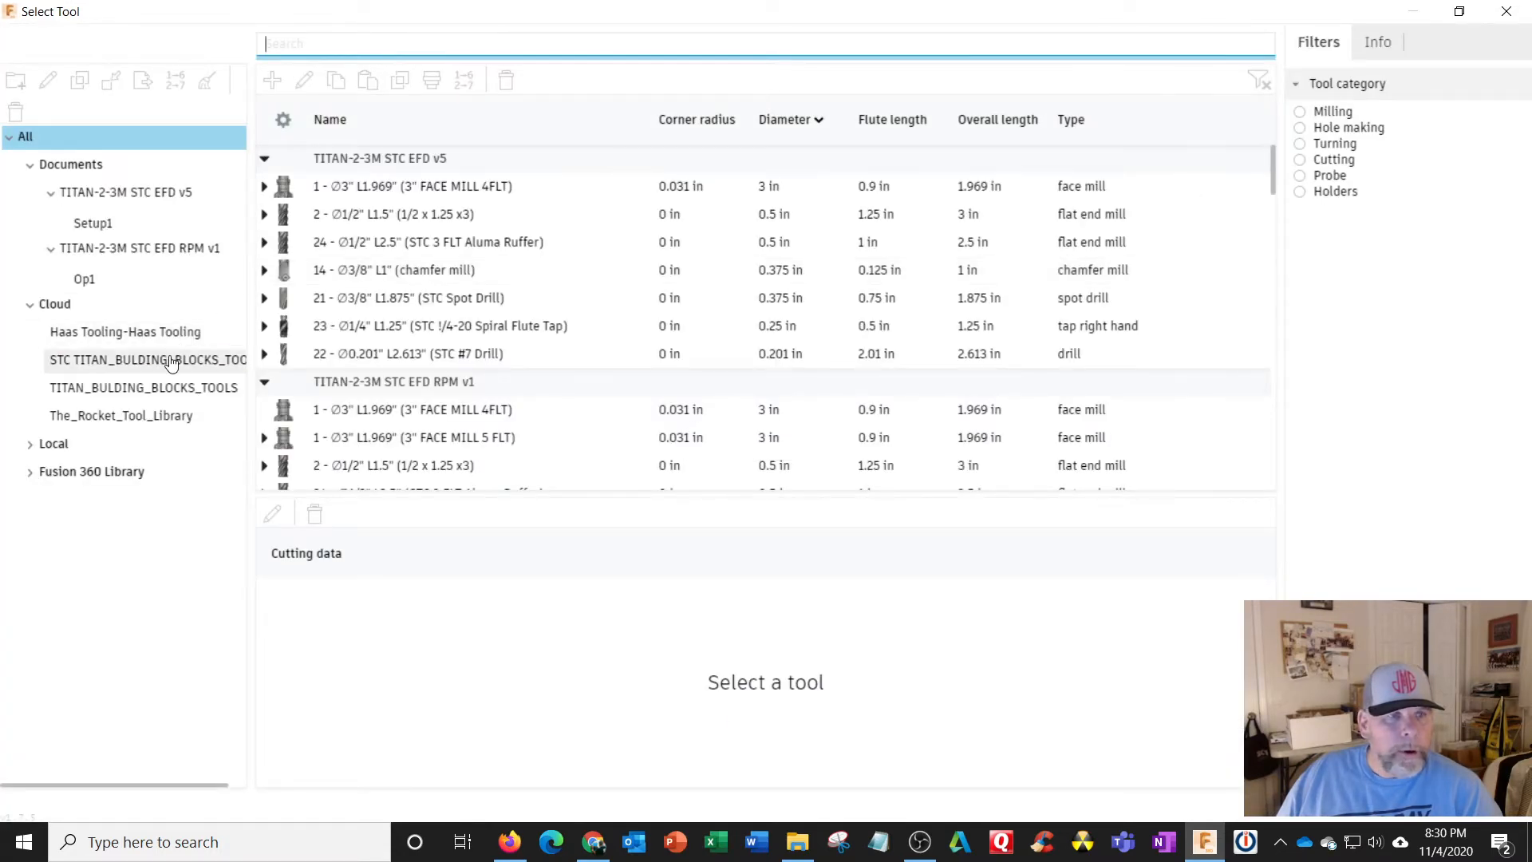
pyautogui.click(1301, 112)
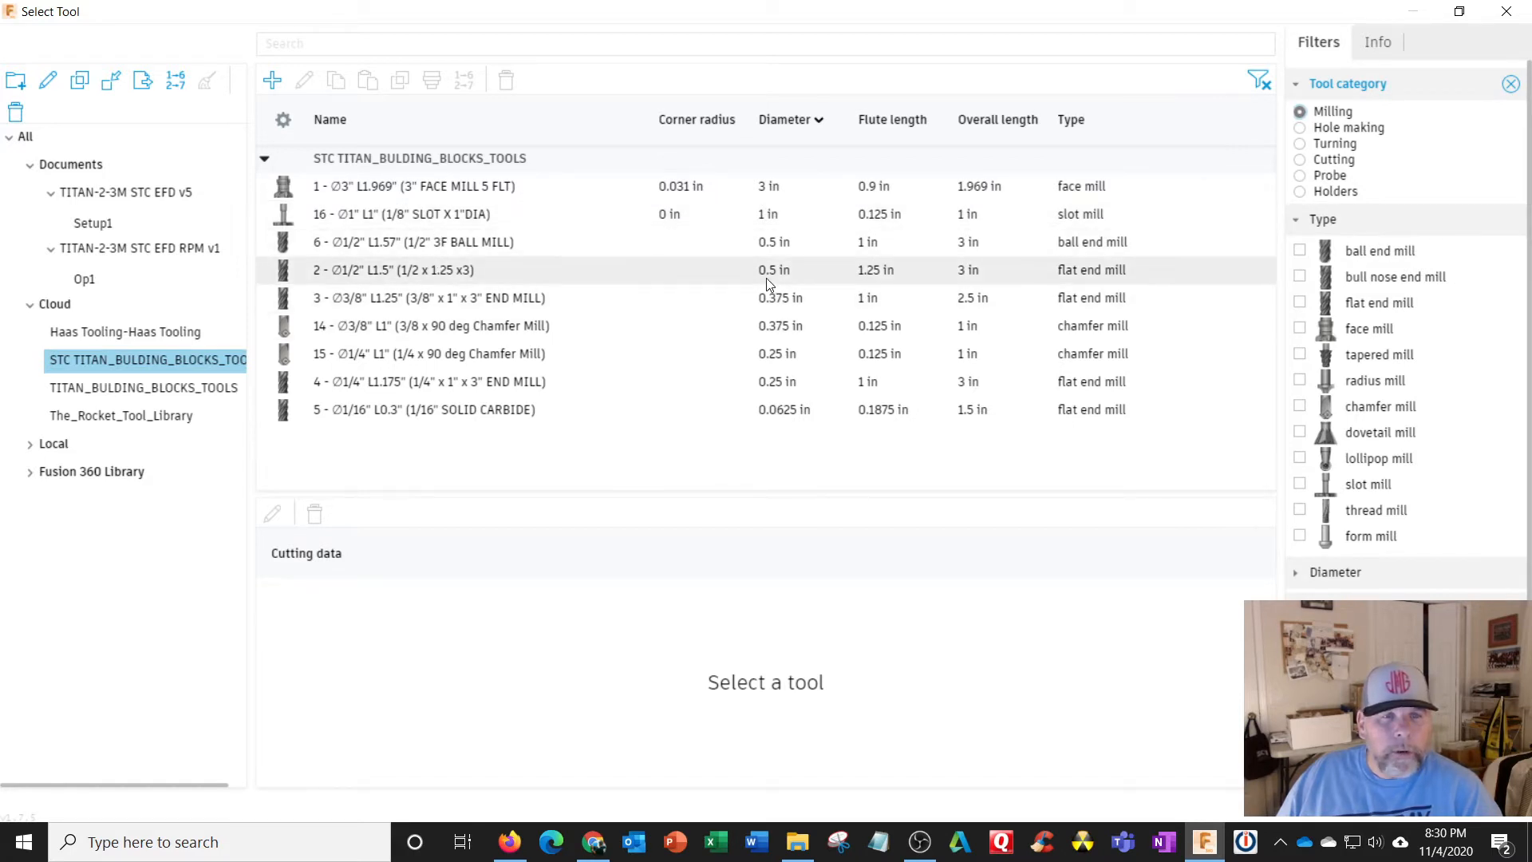
pyautogui.click(451, 270)
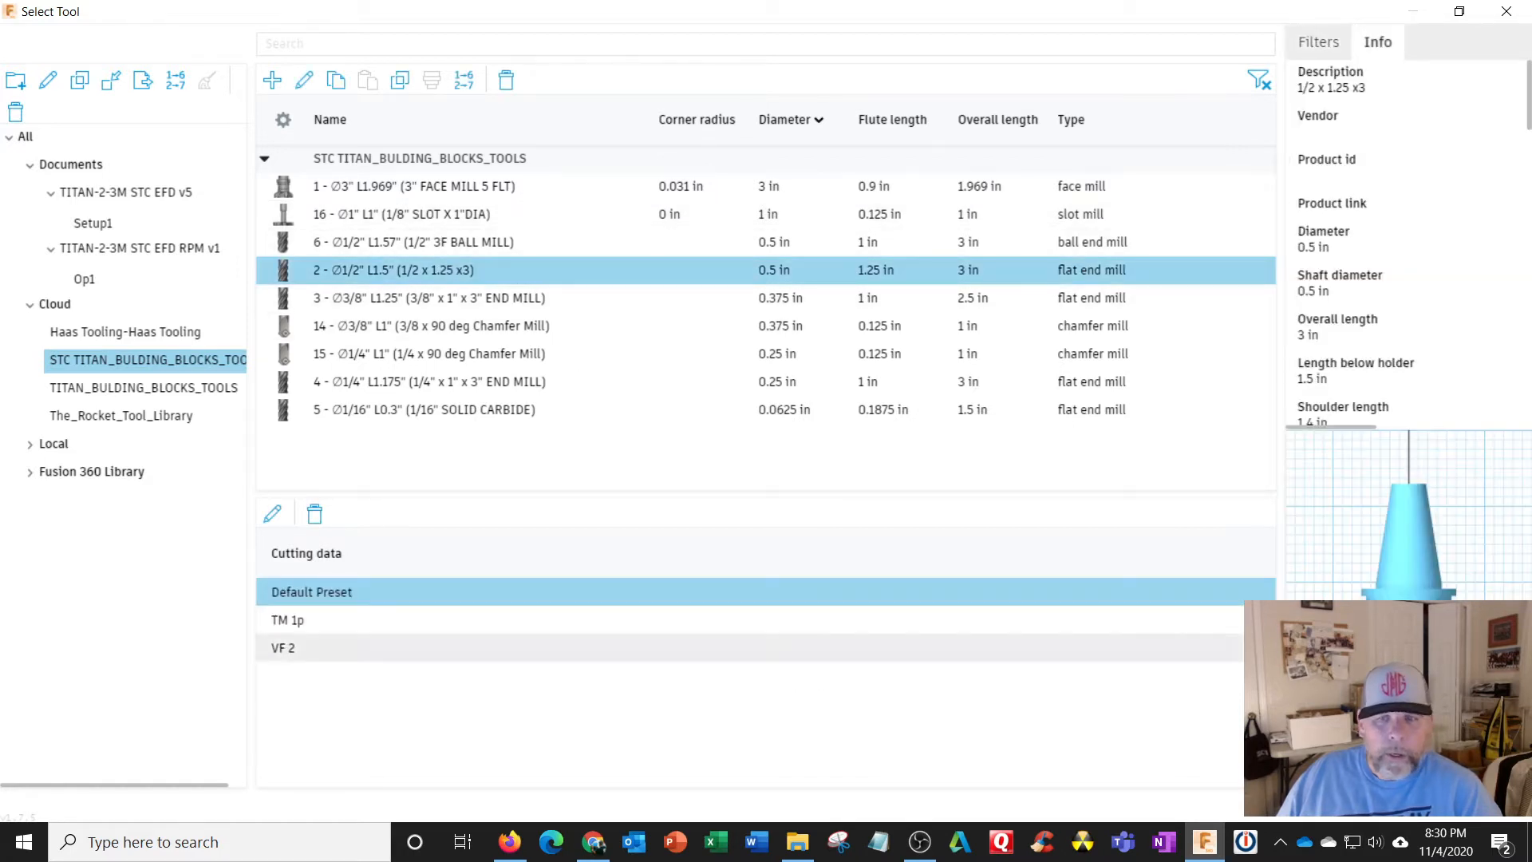
pyautogui.click(1381, 808)
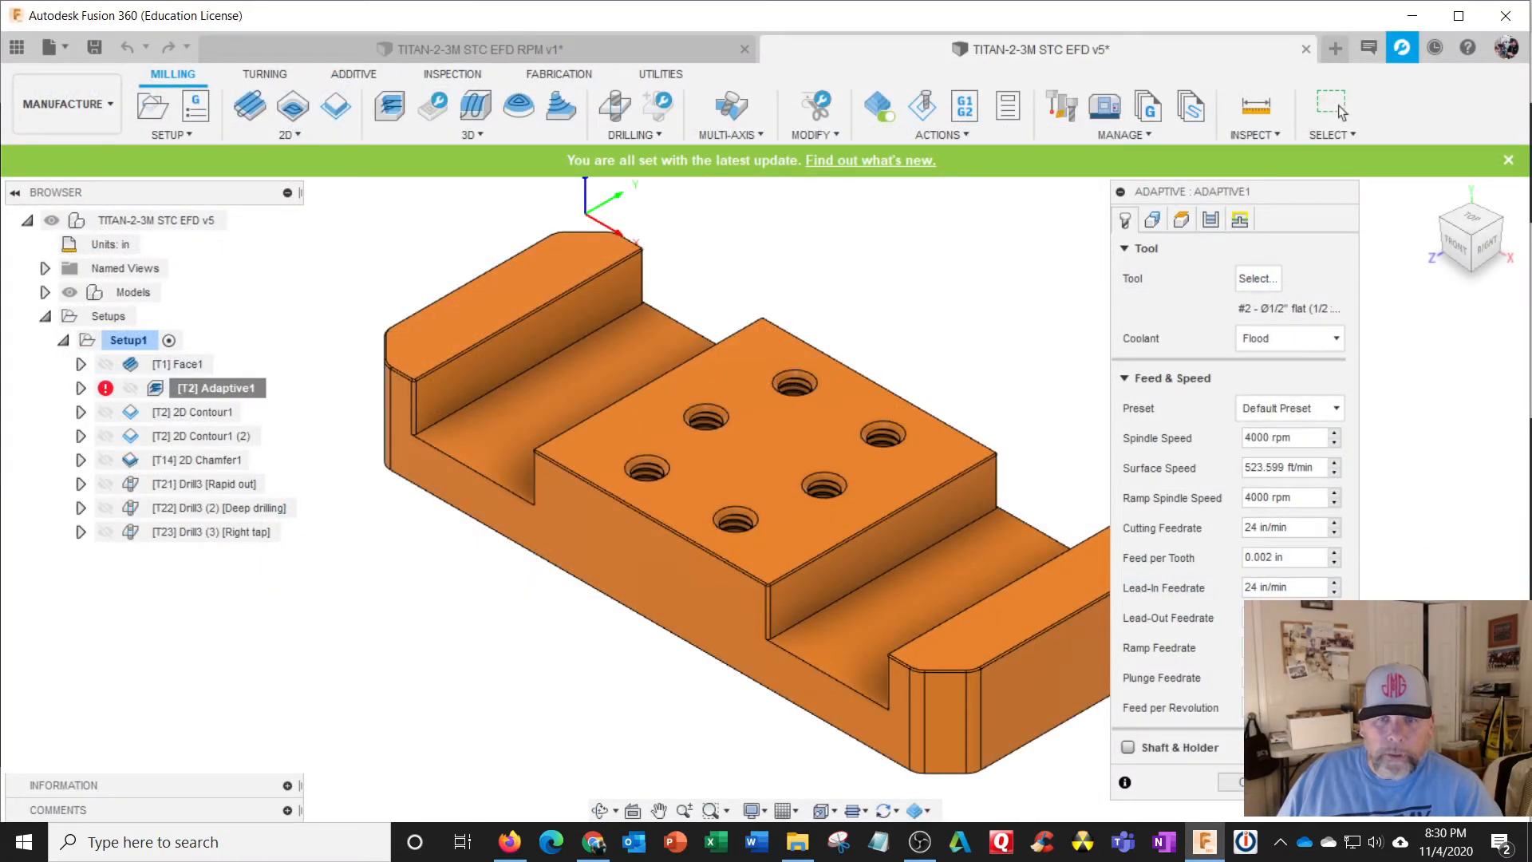
# Set Adaptive1's feed and speed preset to VF 2.
pyautogui.click(1309, 405)
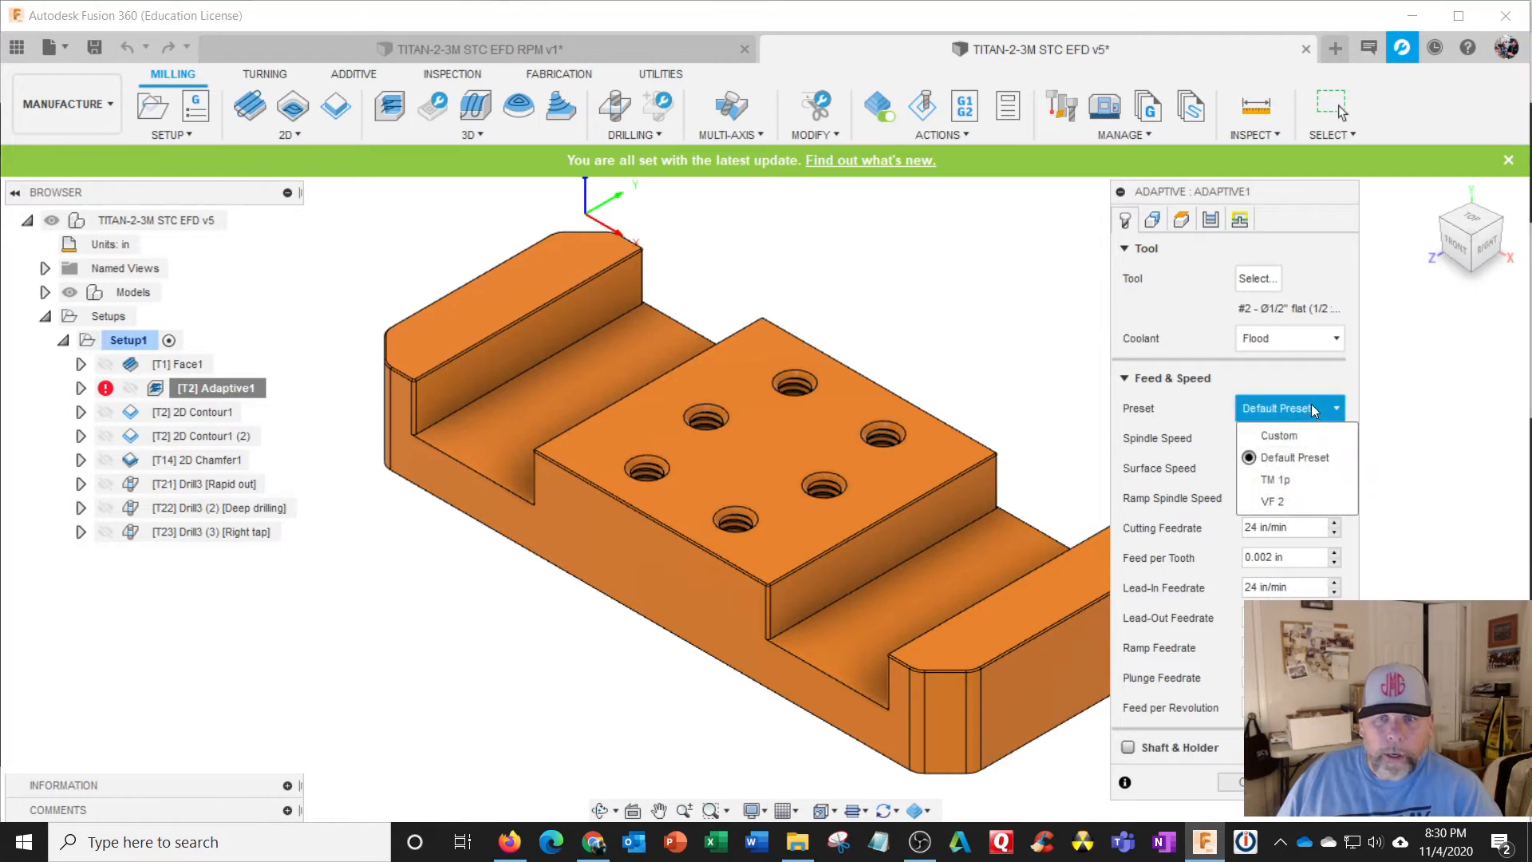
pyautogui.click(1278, 499)
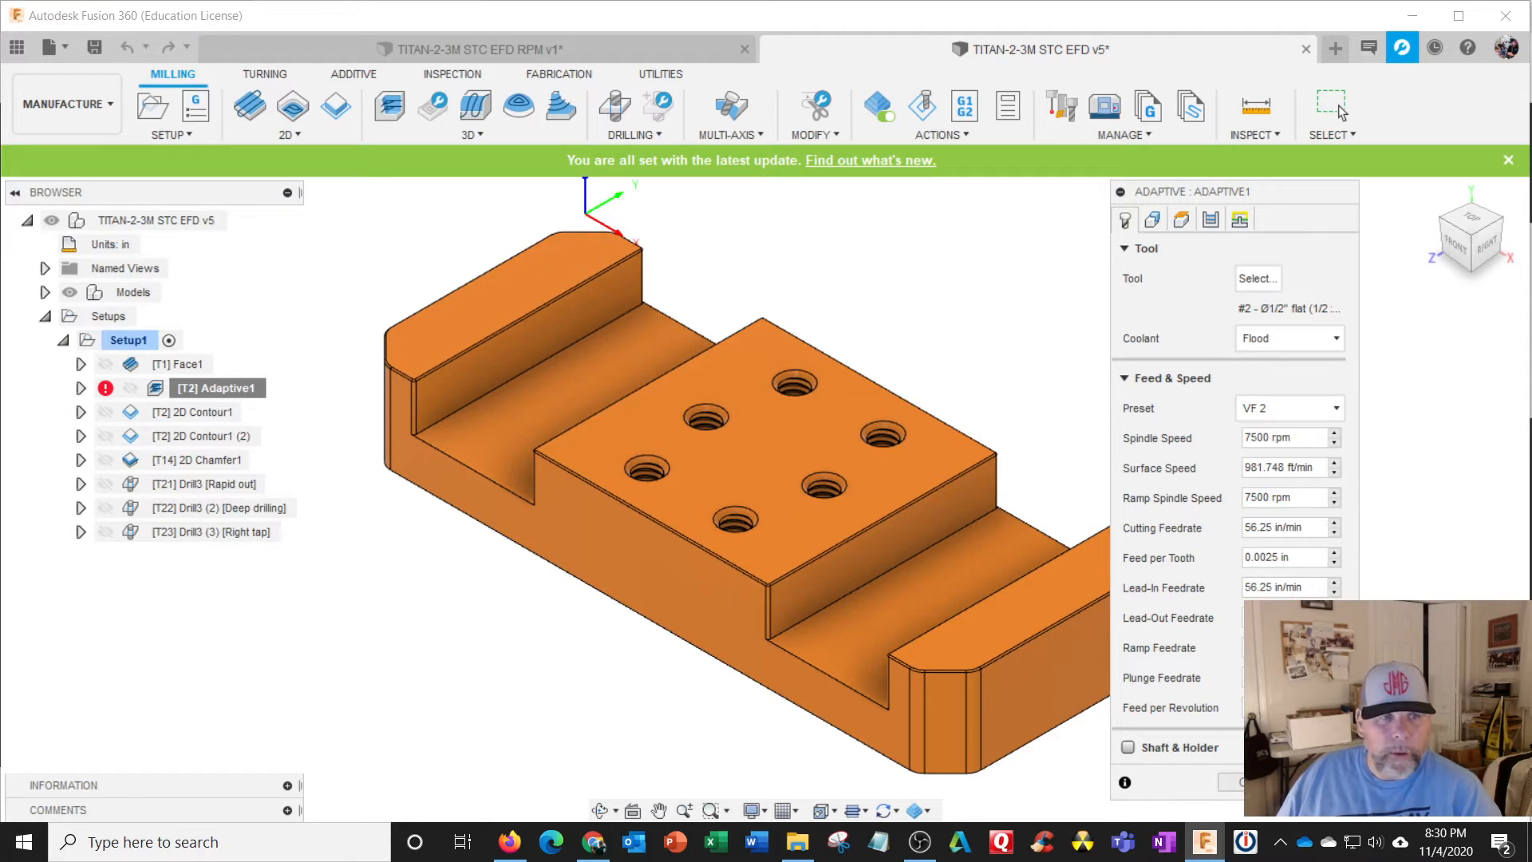
pyautogui.moveTo(107, 395)
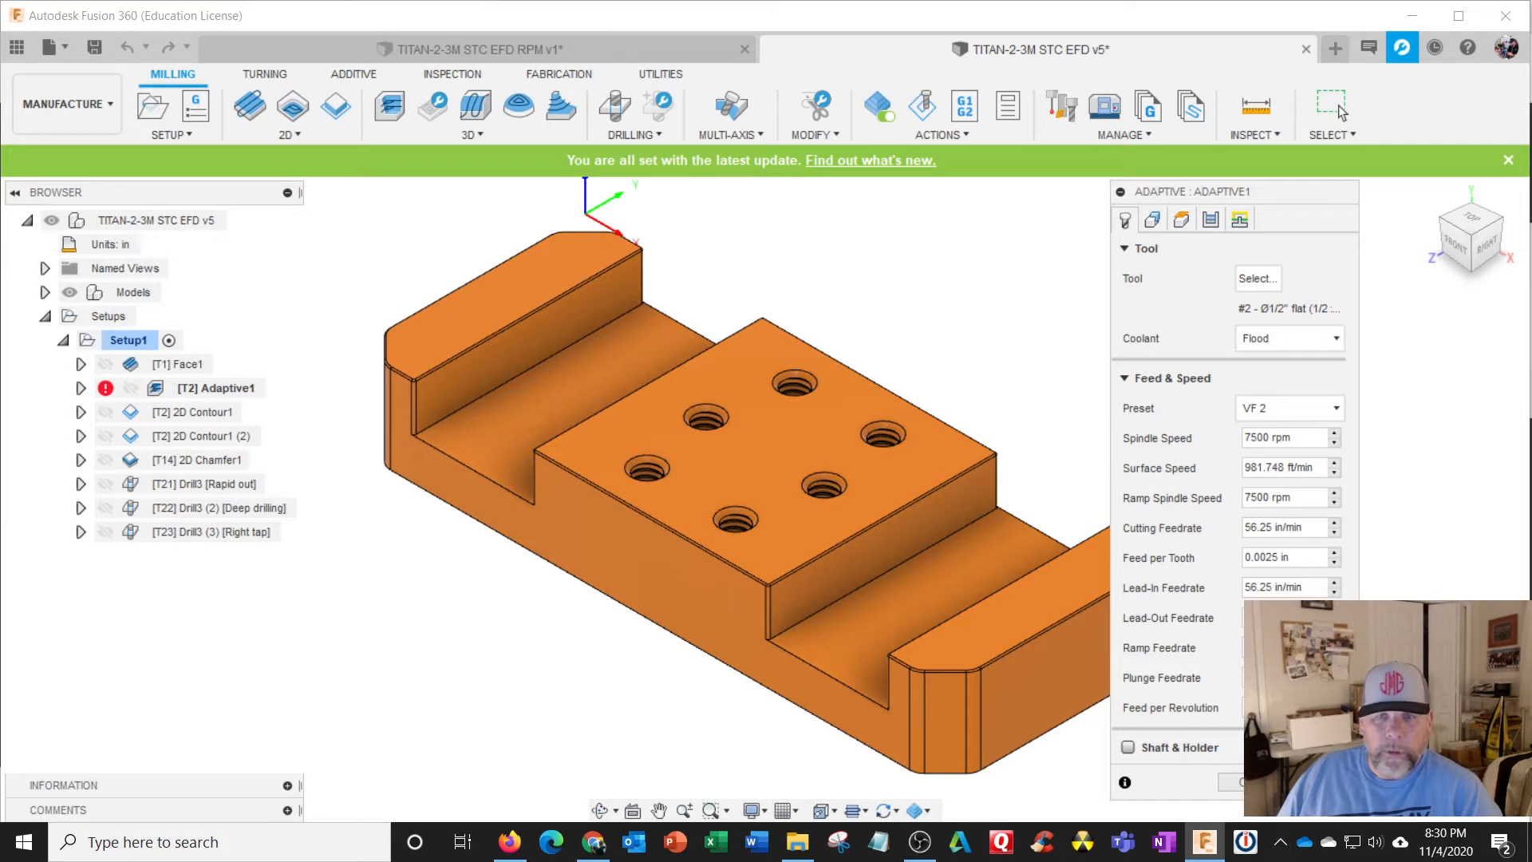
# Review Adaptive1's geometry, heights and passes, and set its linking lift height to .01 and no-engagement feedrate to 400.
pyautogui.click(1155, 220)
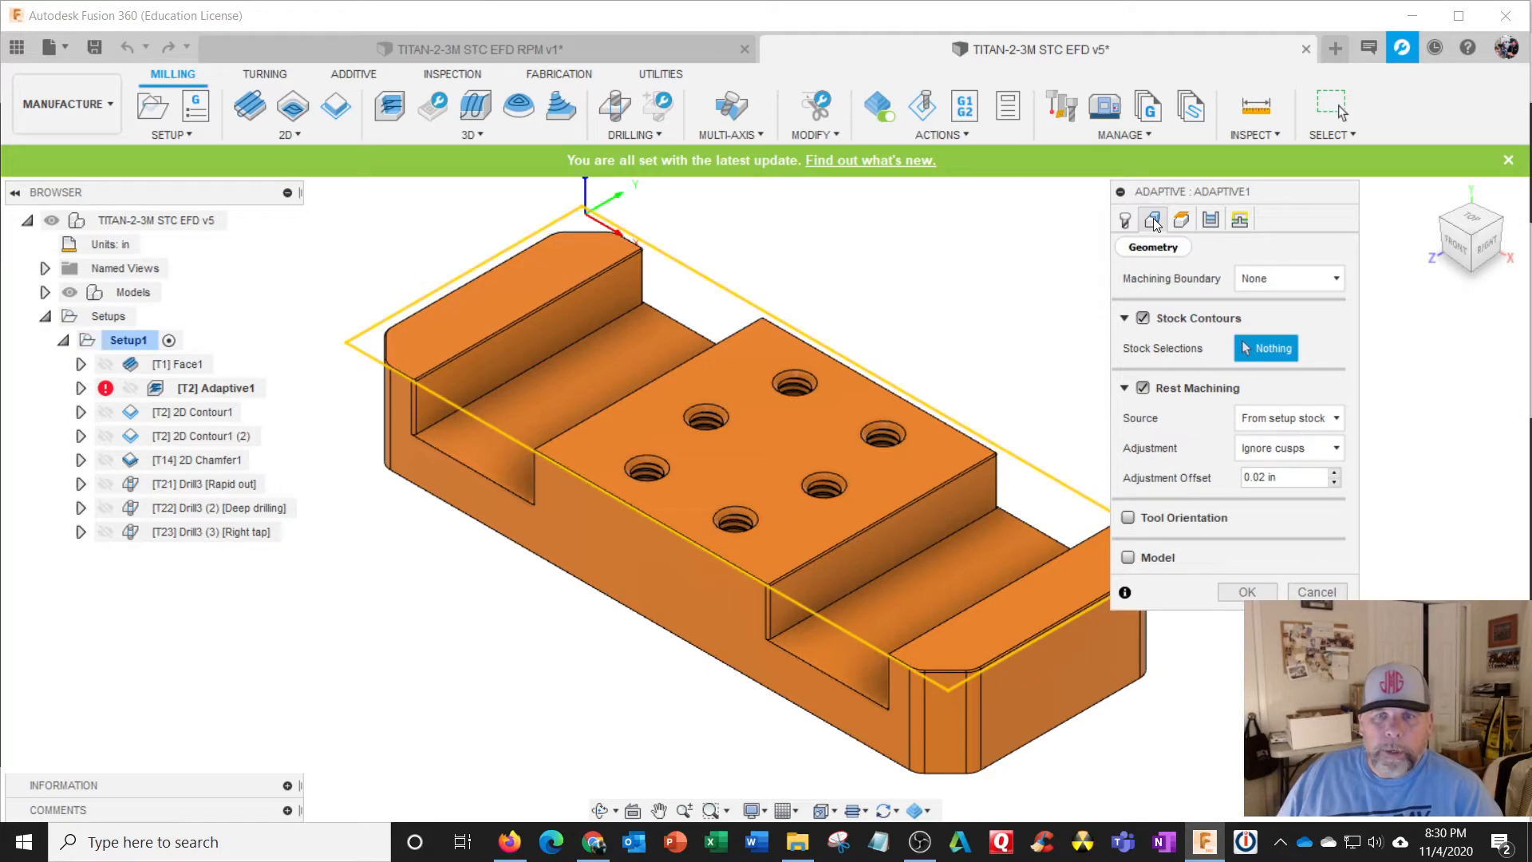
pyautogui.click(1181, 220)
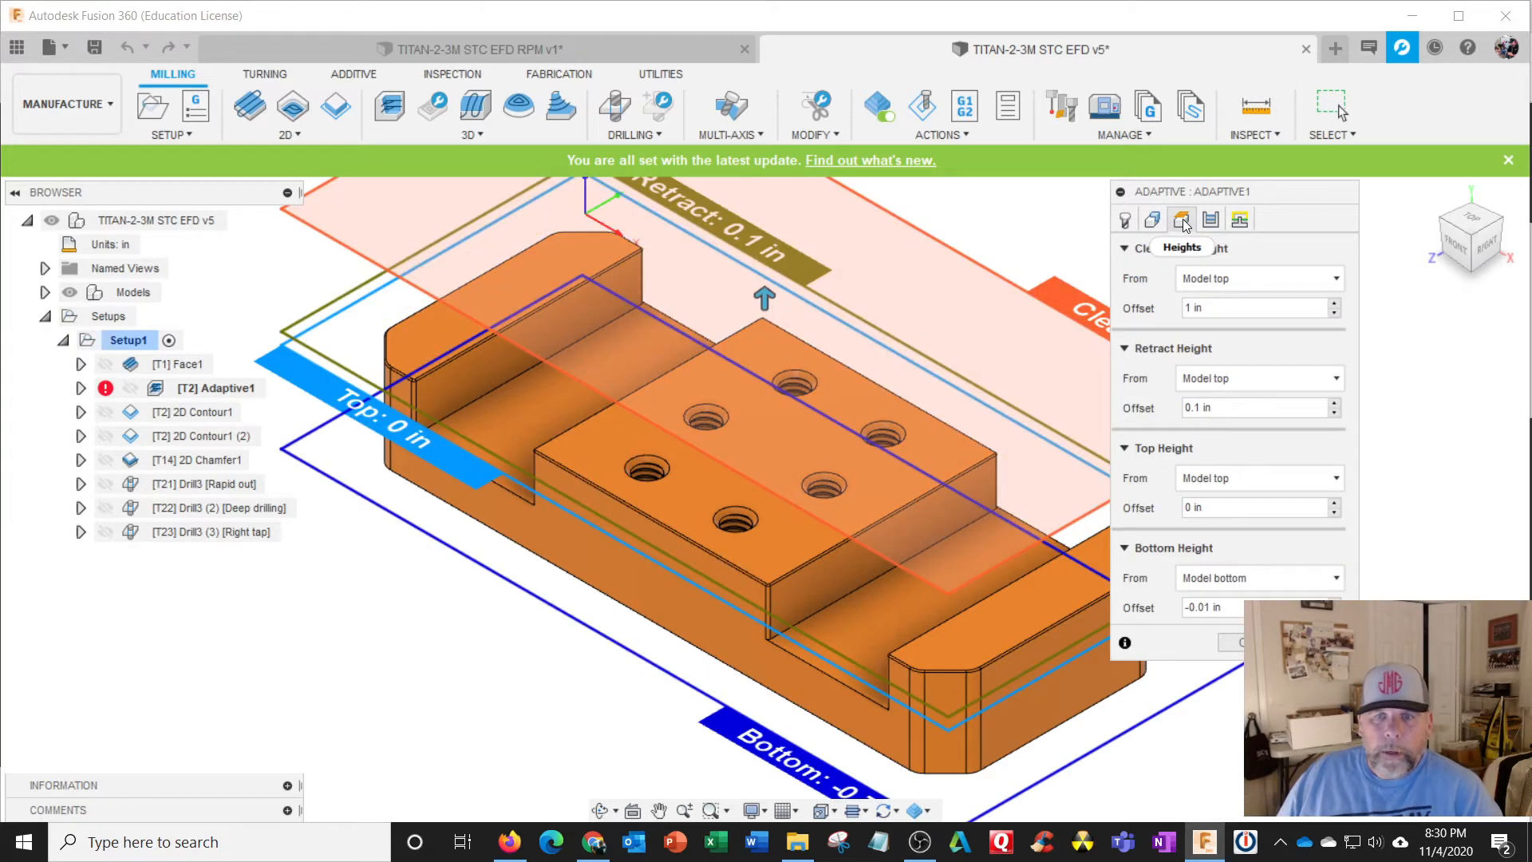
pyautogui.click(1211, 220)
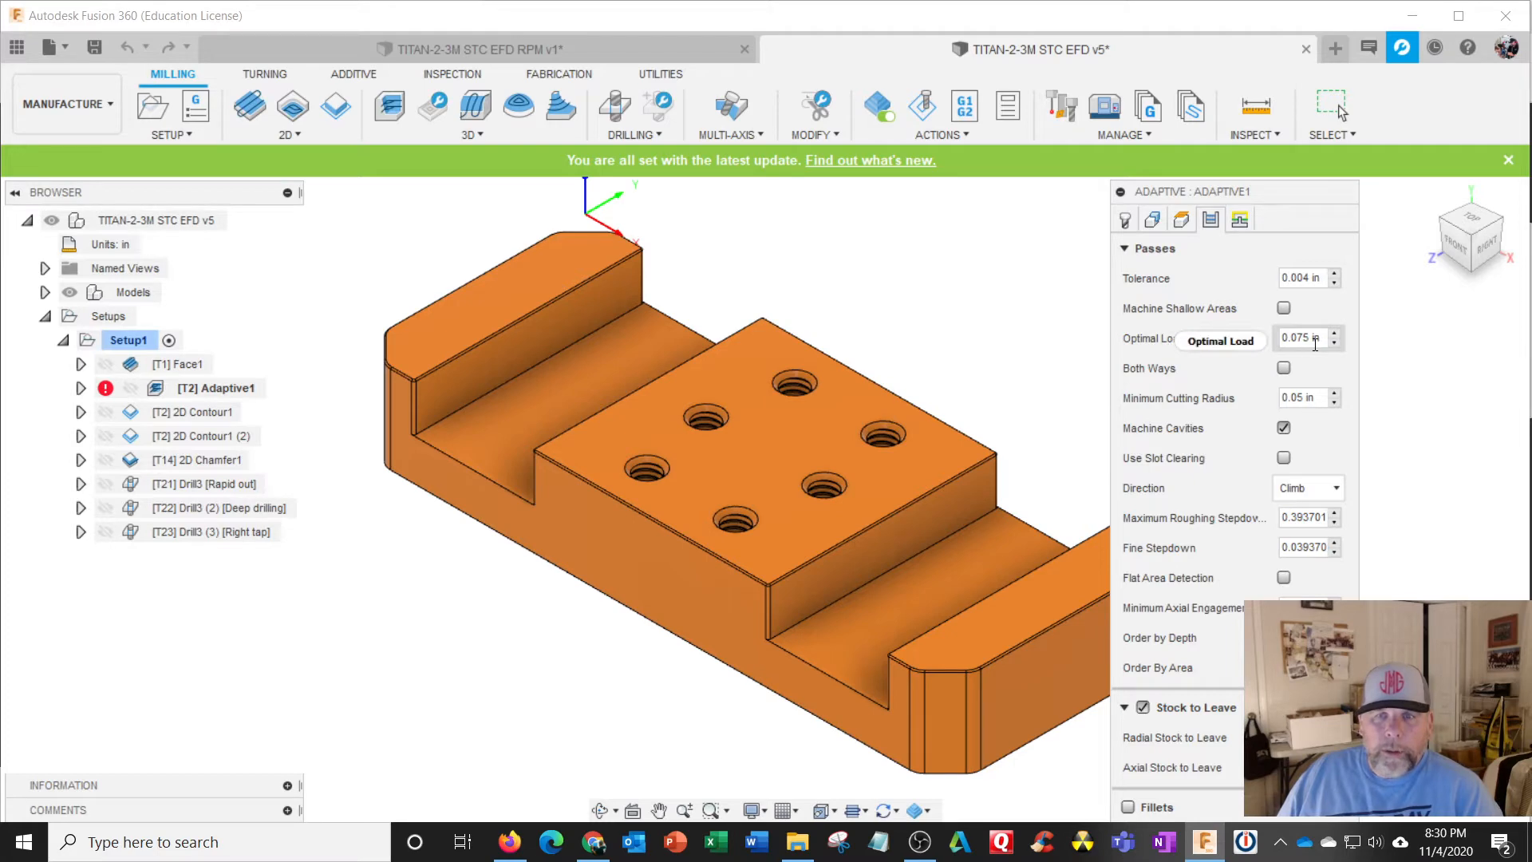
pyautogui.moveTo(1315, 345)
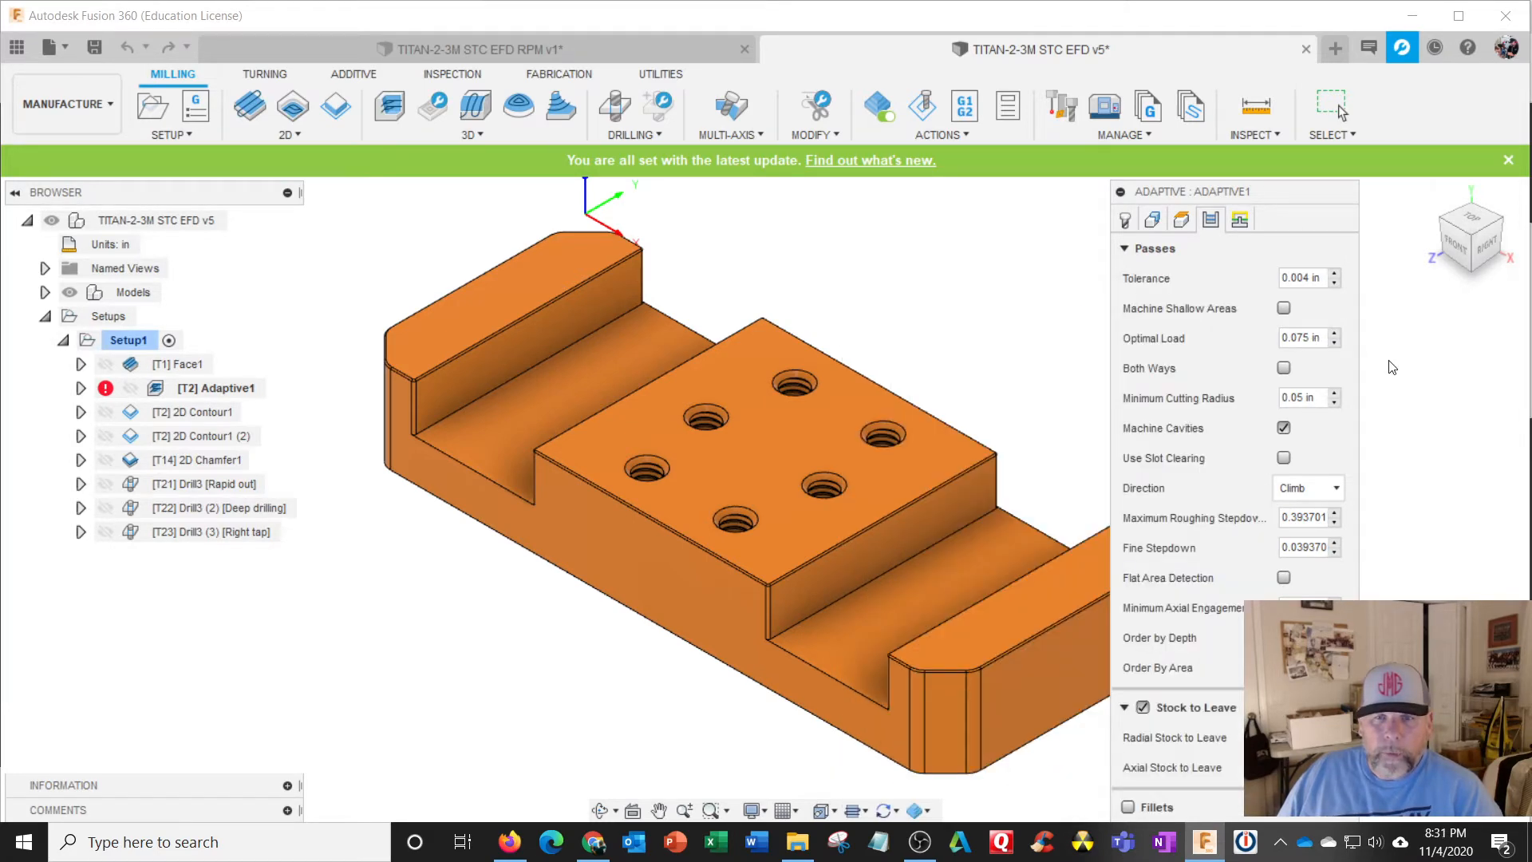
pyautogui.moveTo(1316, 518)
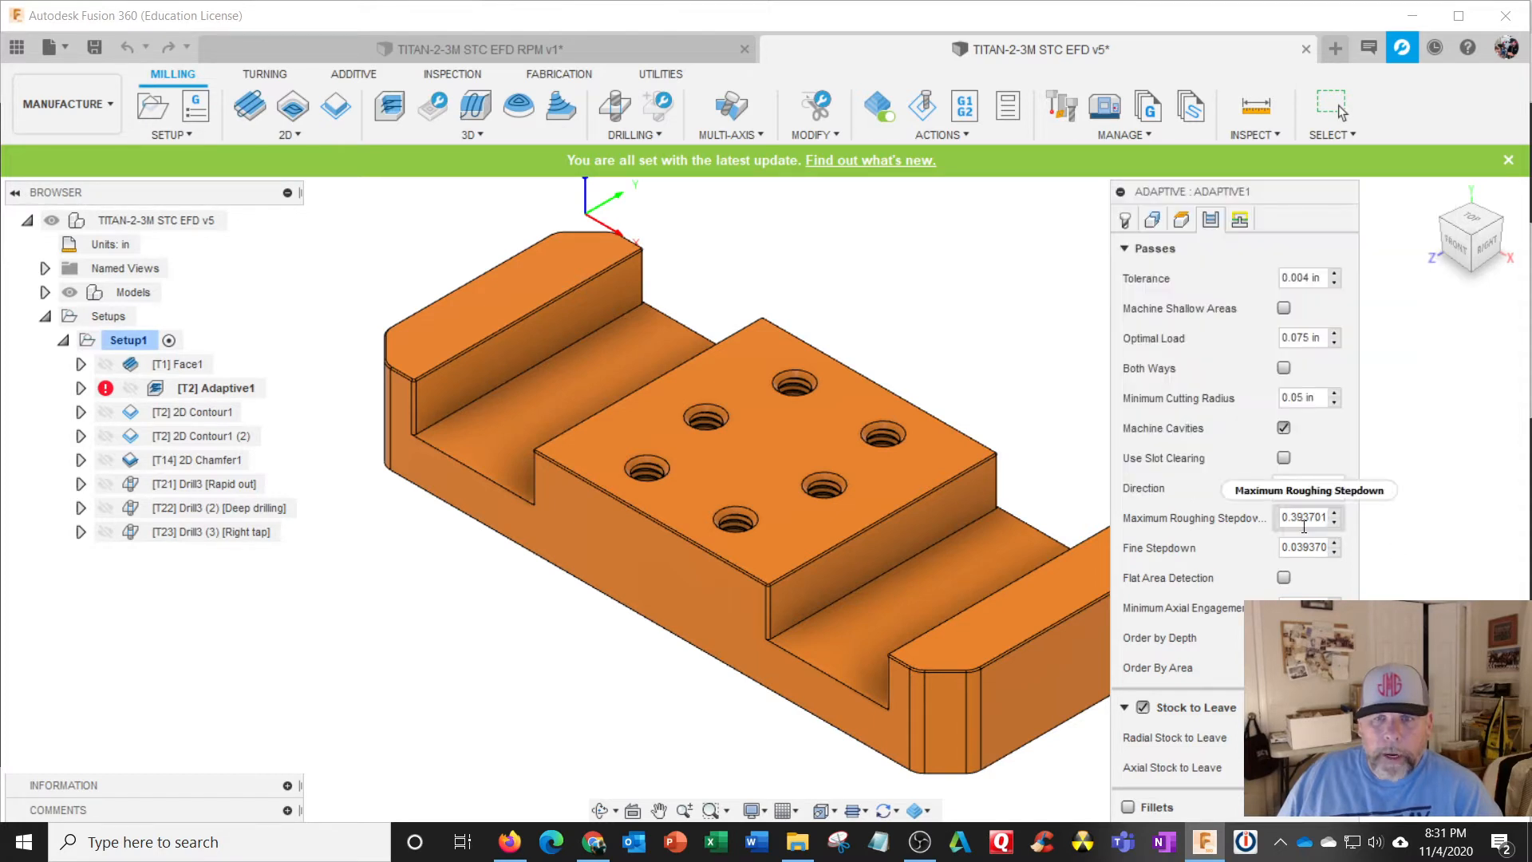
pyautogui.click(1236, 221)
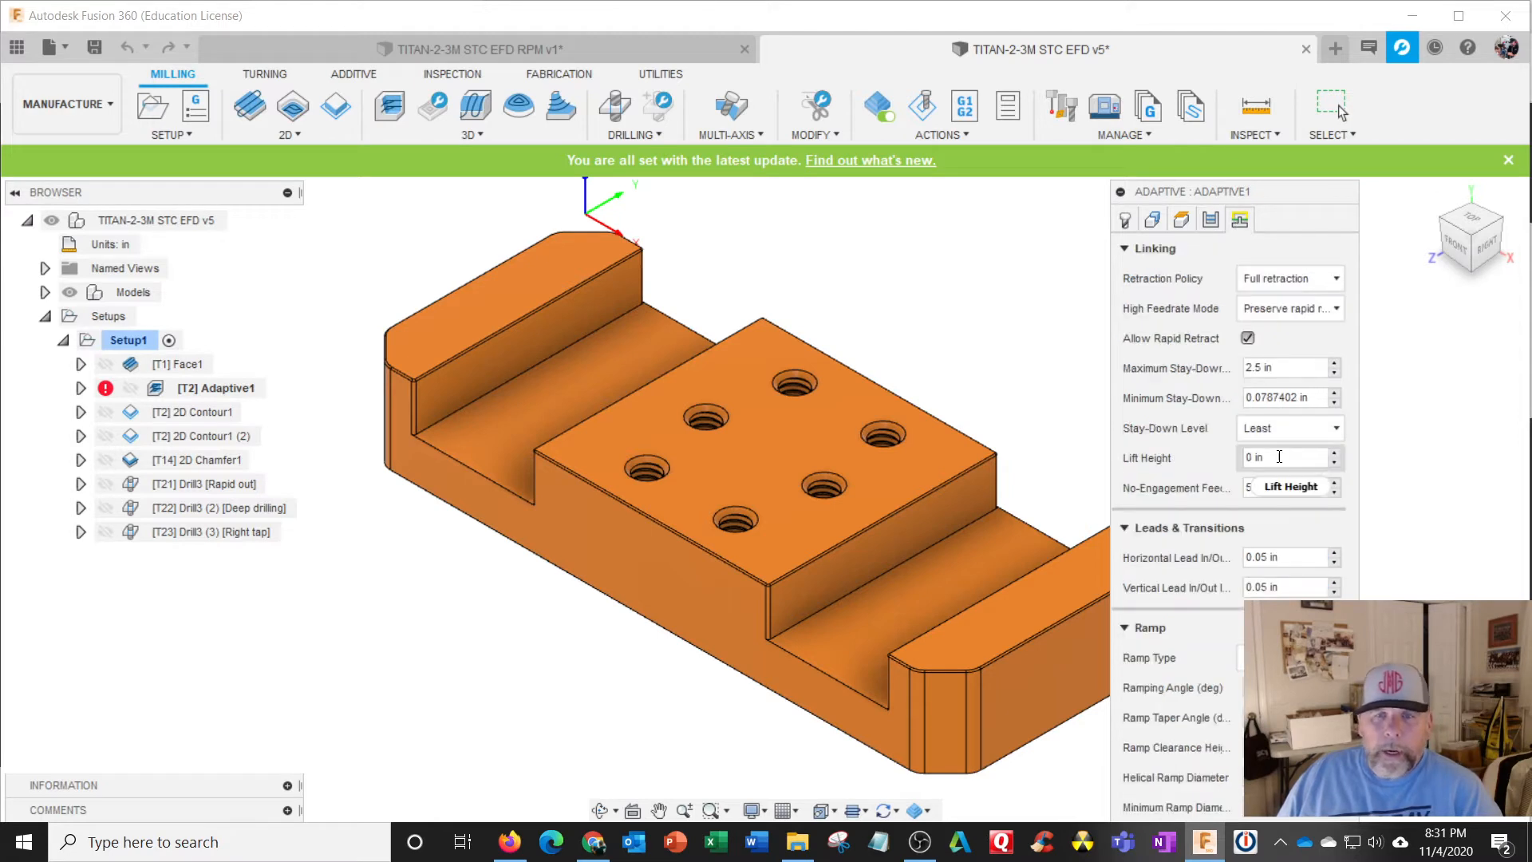
pyautogui.moveTo(1278, 457); pyautogui.dragTo(1218, 463)
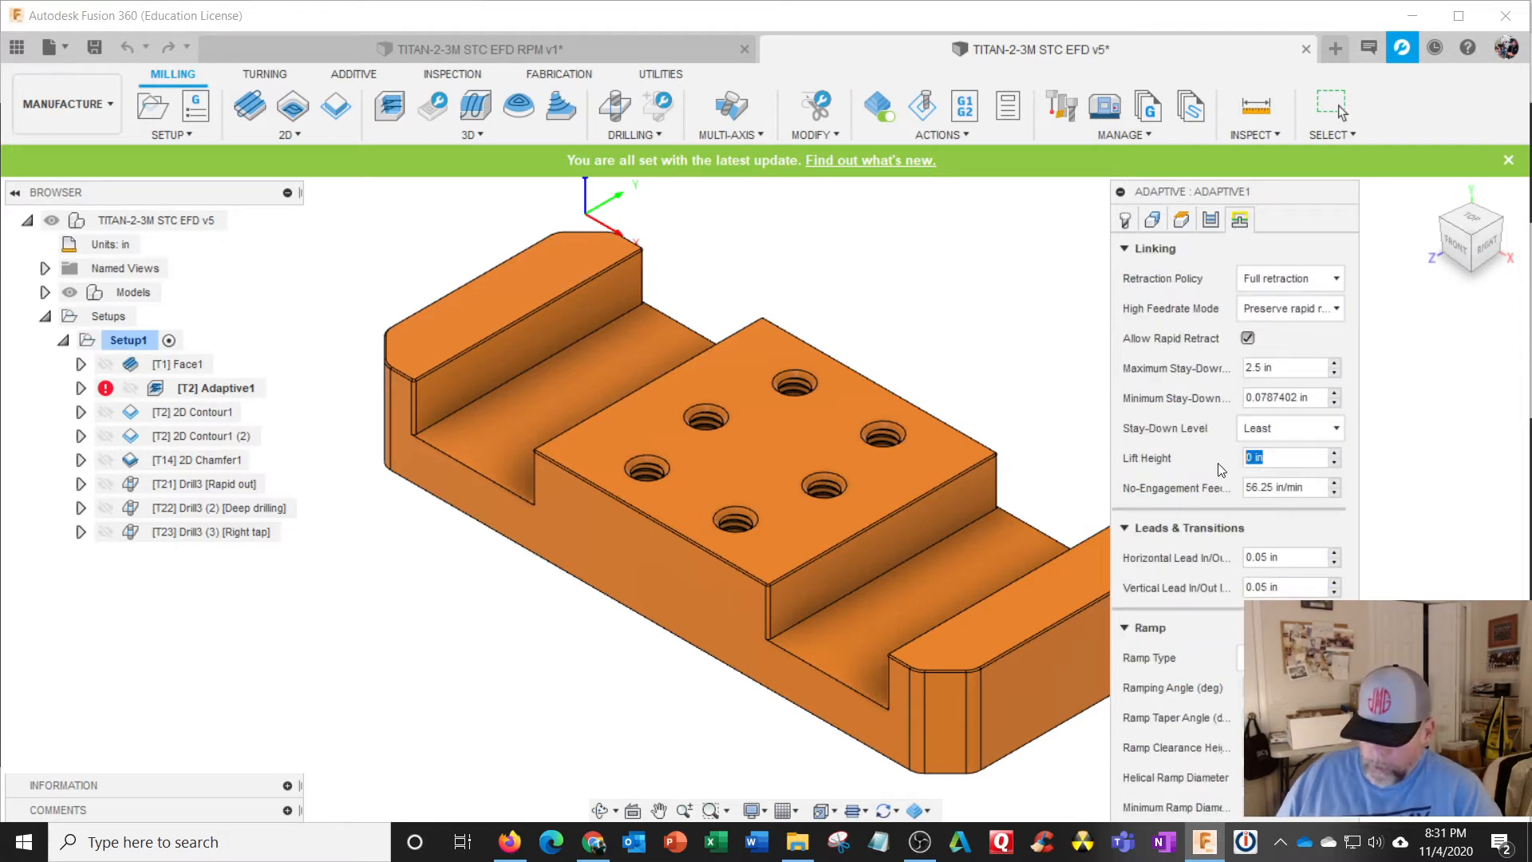
pyautogui.write('.01')
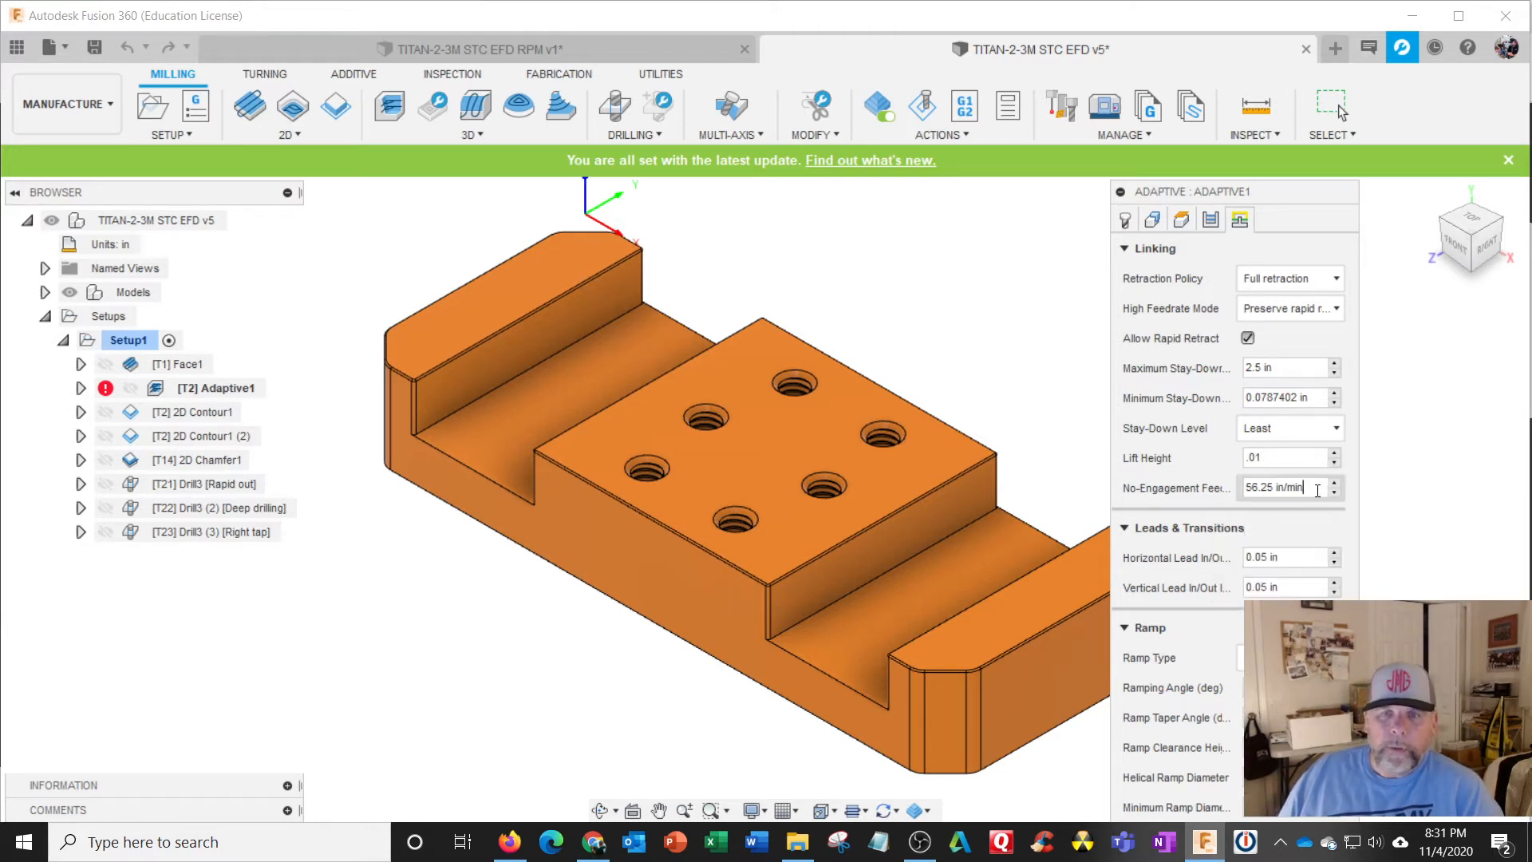
pyautogui.moveTo(1316, 489); pyautogui.dragTo(1232, 488)
pyautogui.write('400')
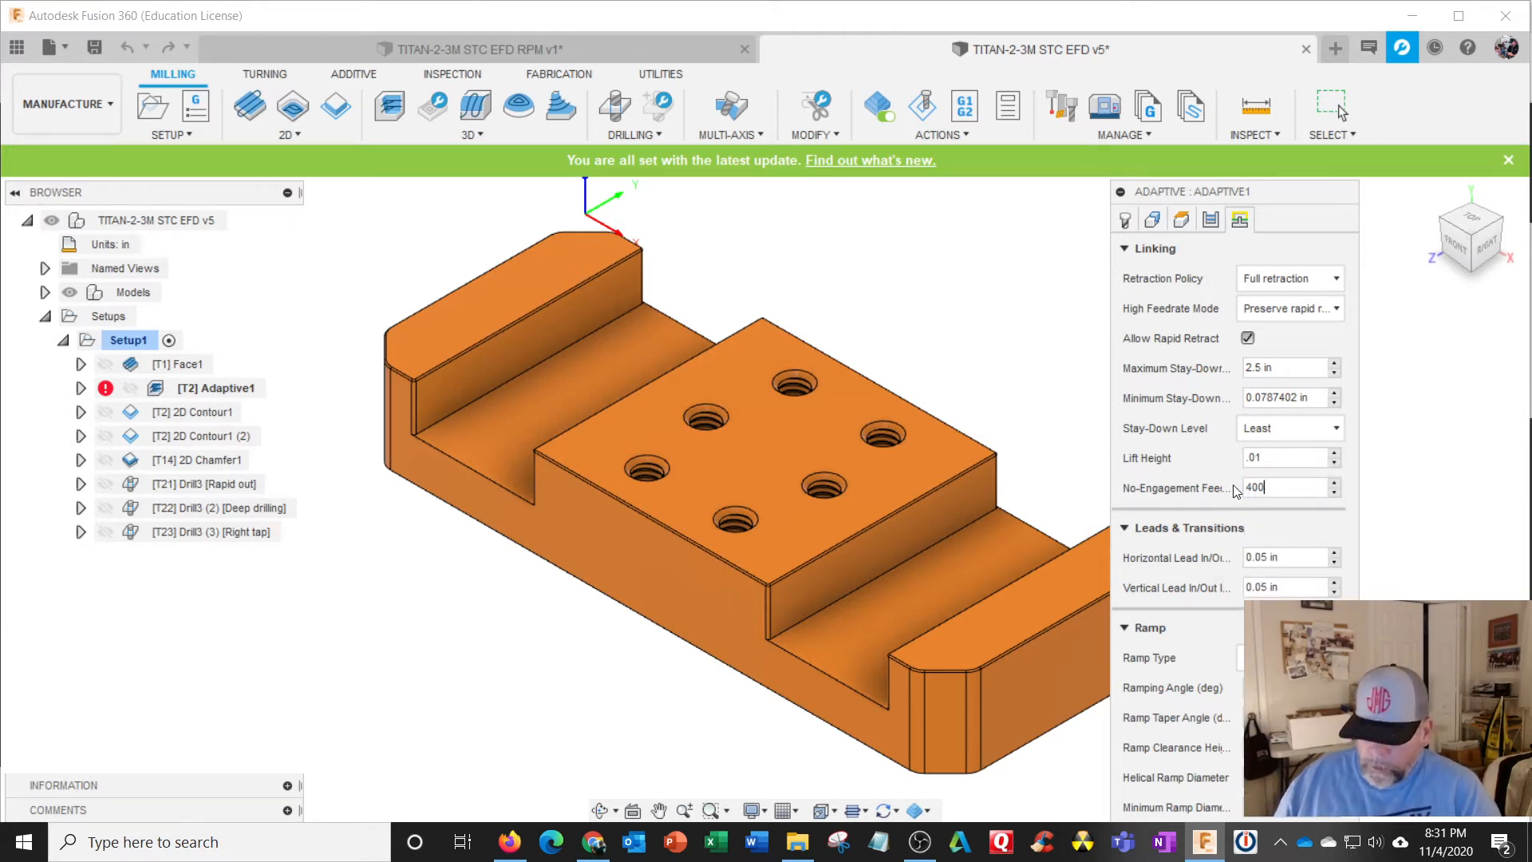
pyautogui.write('.')
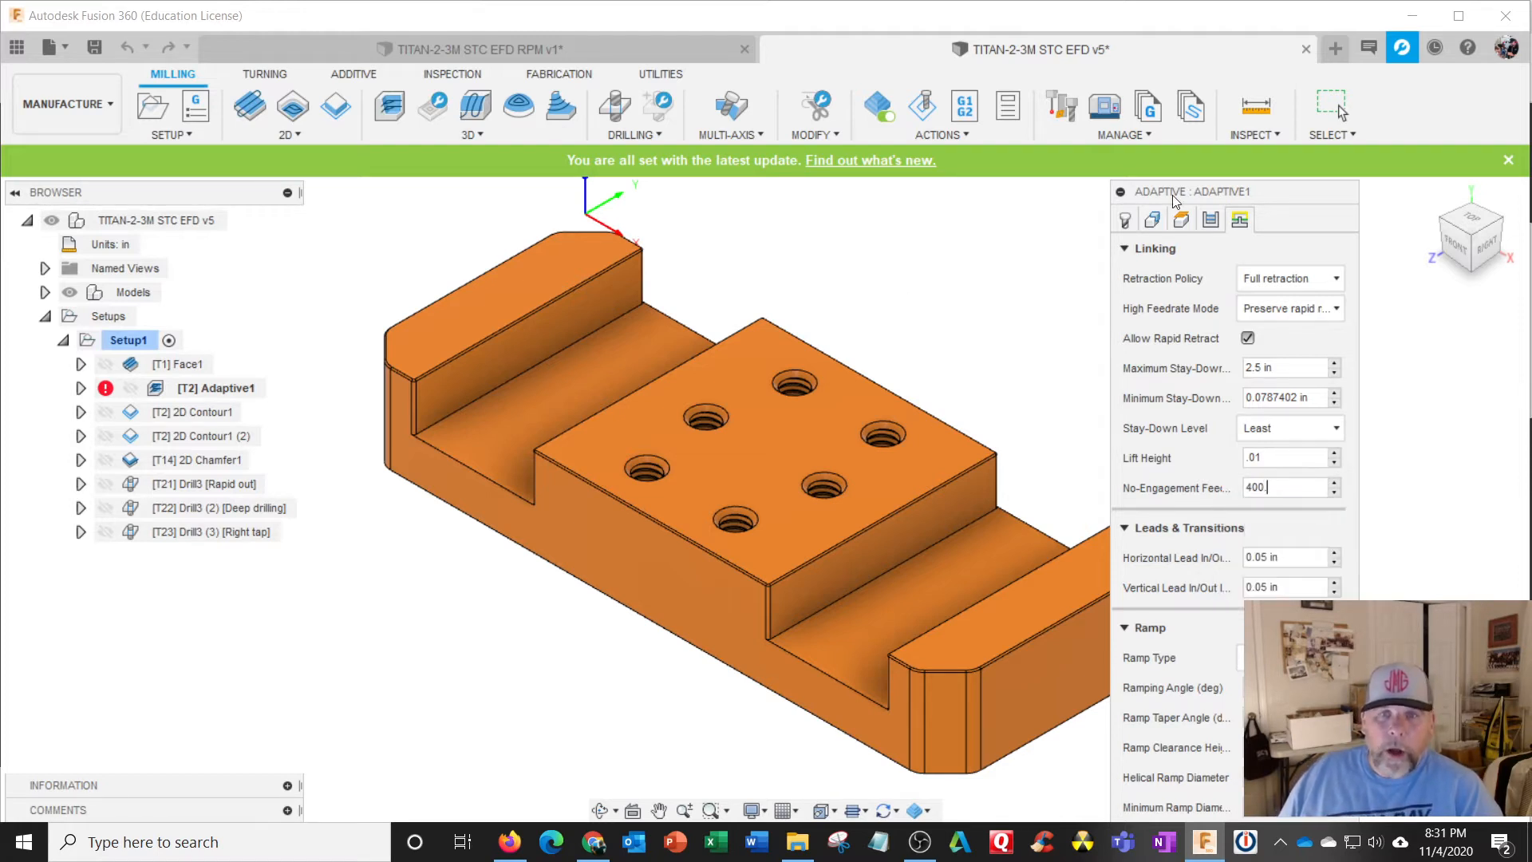
# Make the entered no-engagement feedrate and lift height the default values.
pyautogui.rightClick(1289, 493)
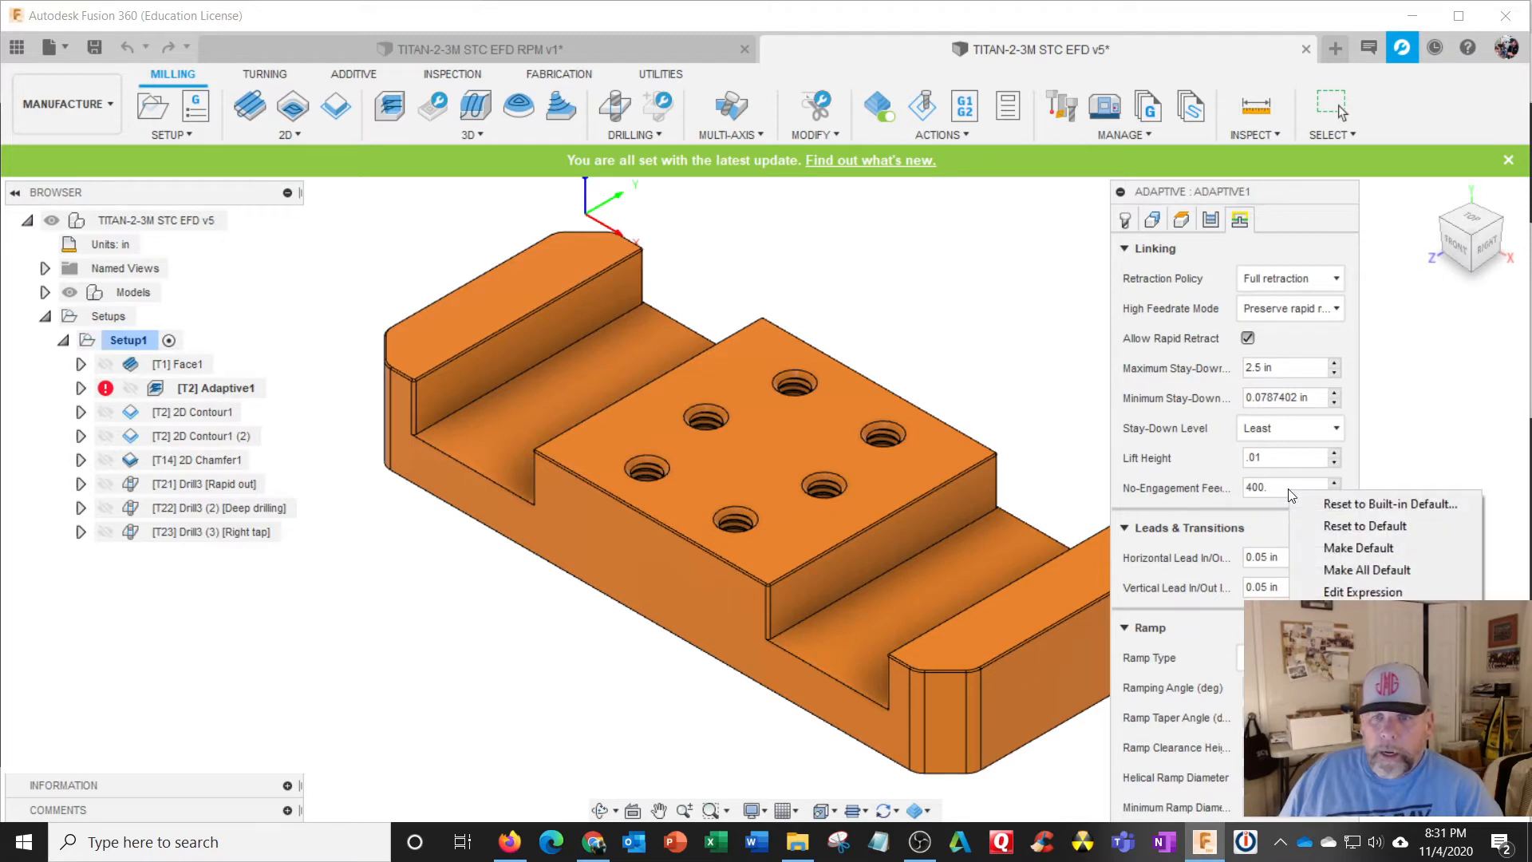
pyautogui.click(1352, 546)
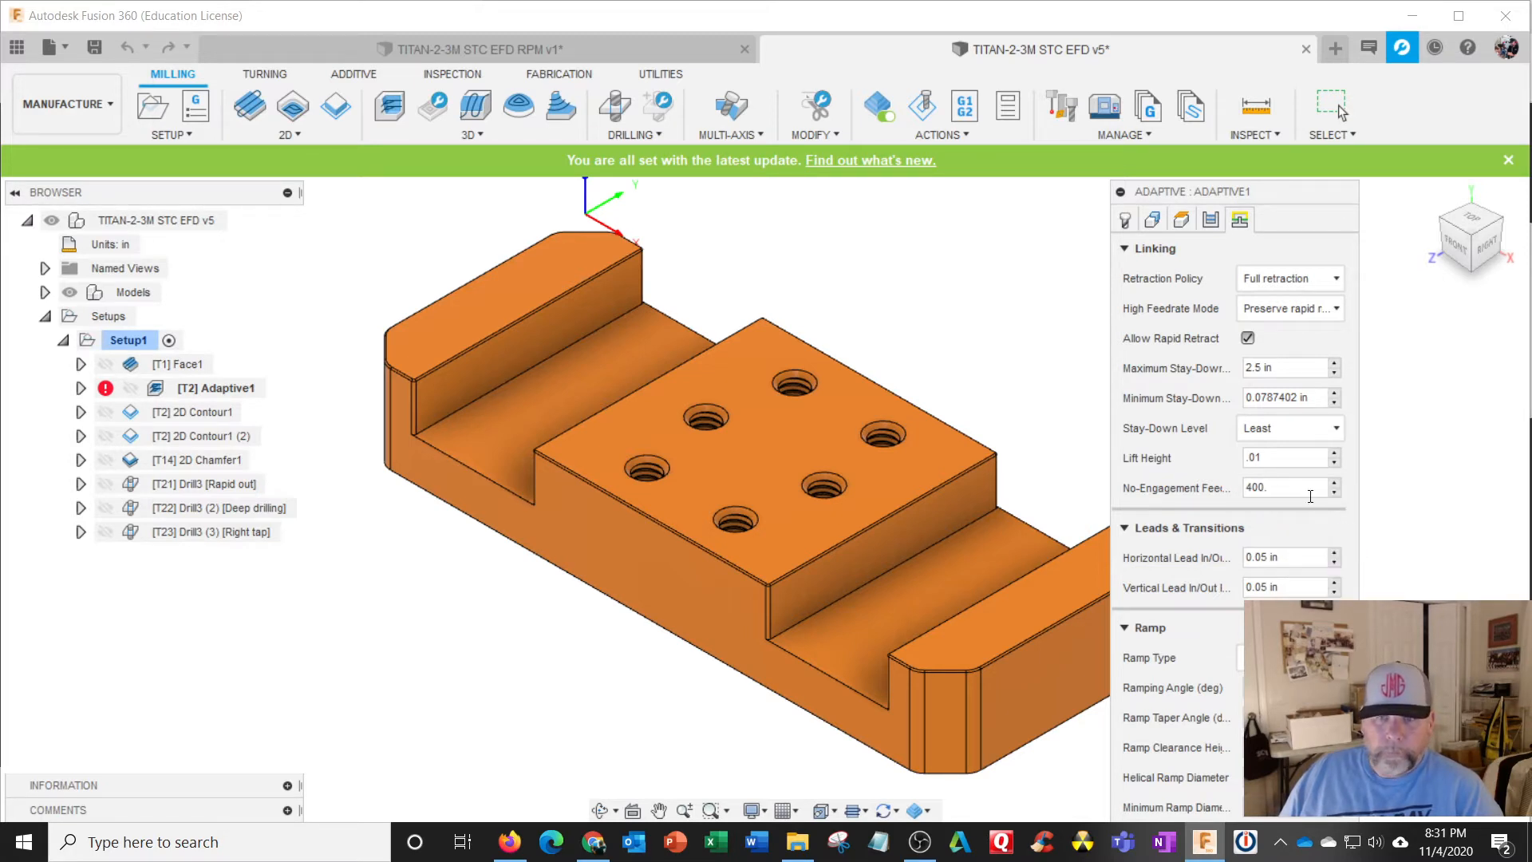
pyautogui.rightClick(1283, 461)
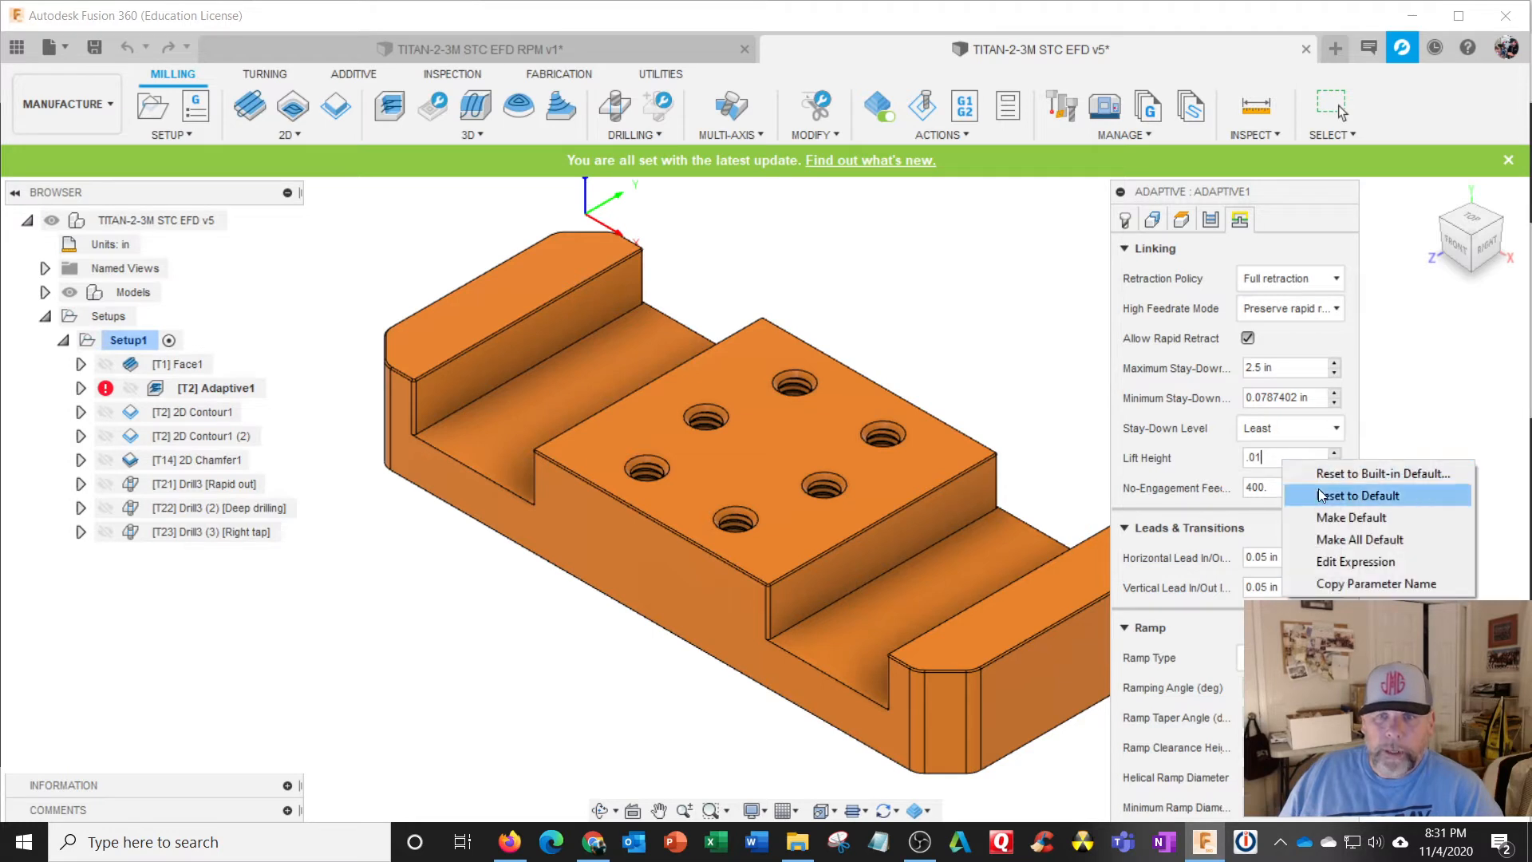
pyautogui.click(1356, 517)
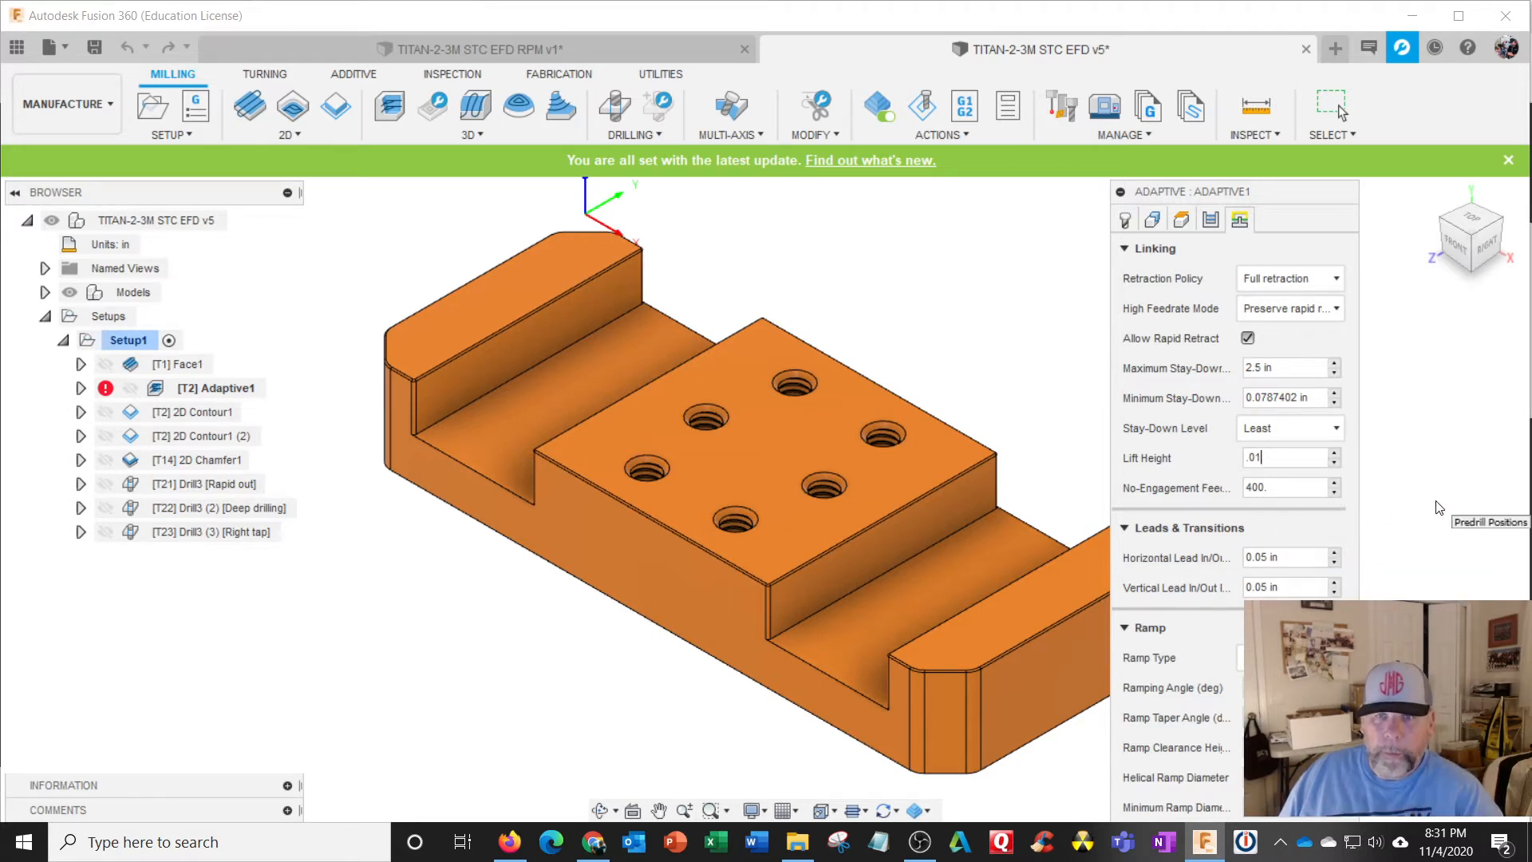
# Set Adaptive1's stay-down level to 70%, accept the operation and inspect the regenerated toolpath from the side.
pyautogui.click(1337, 430)
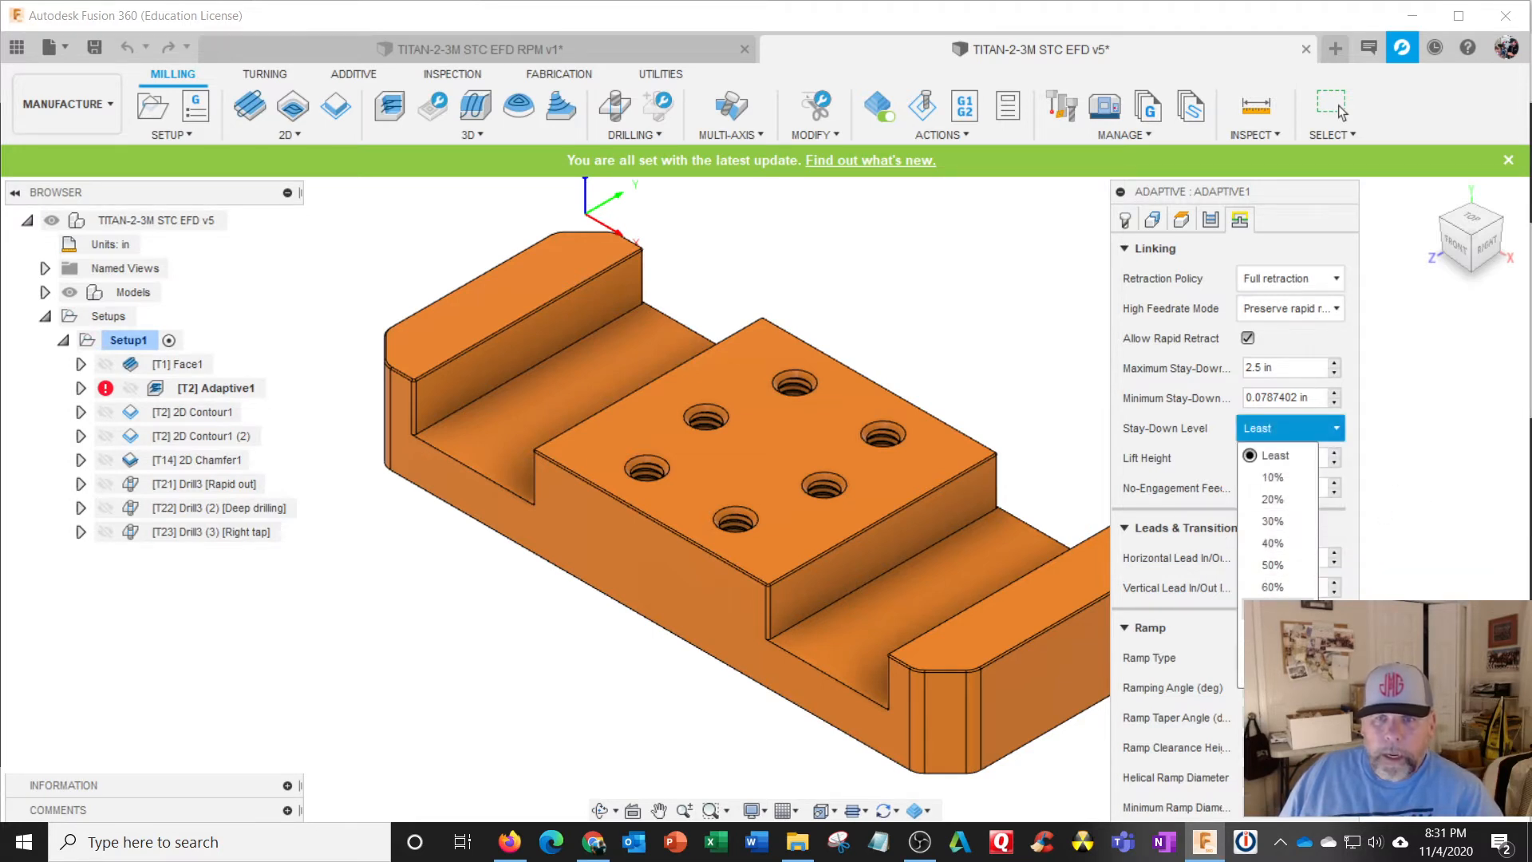
pyautogui.click(1272, 609)
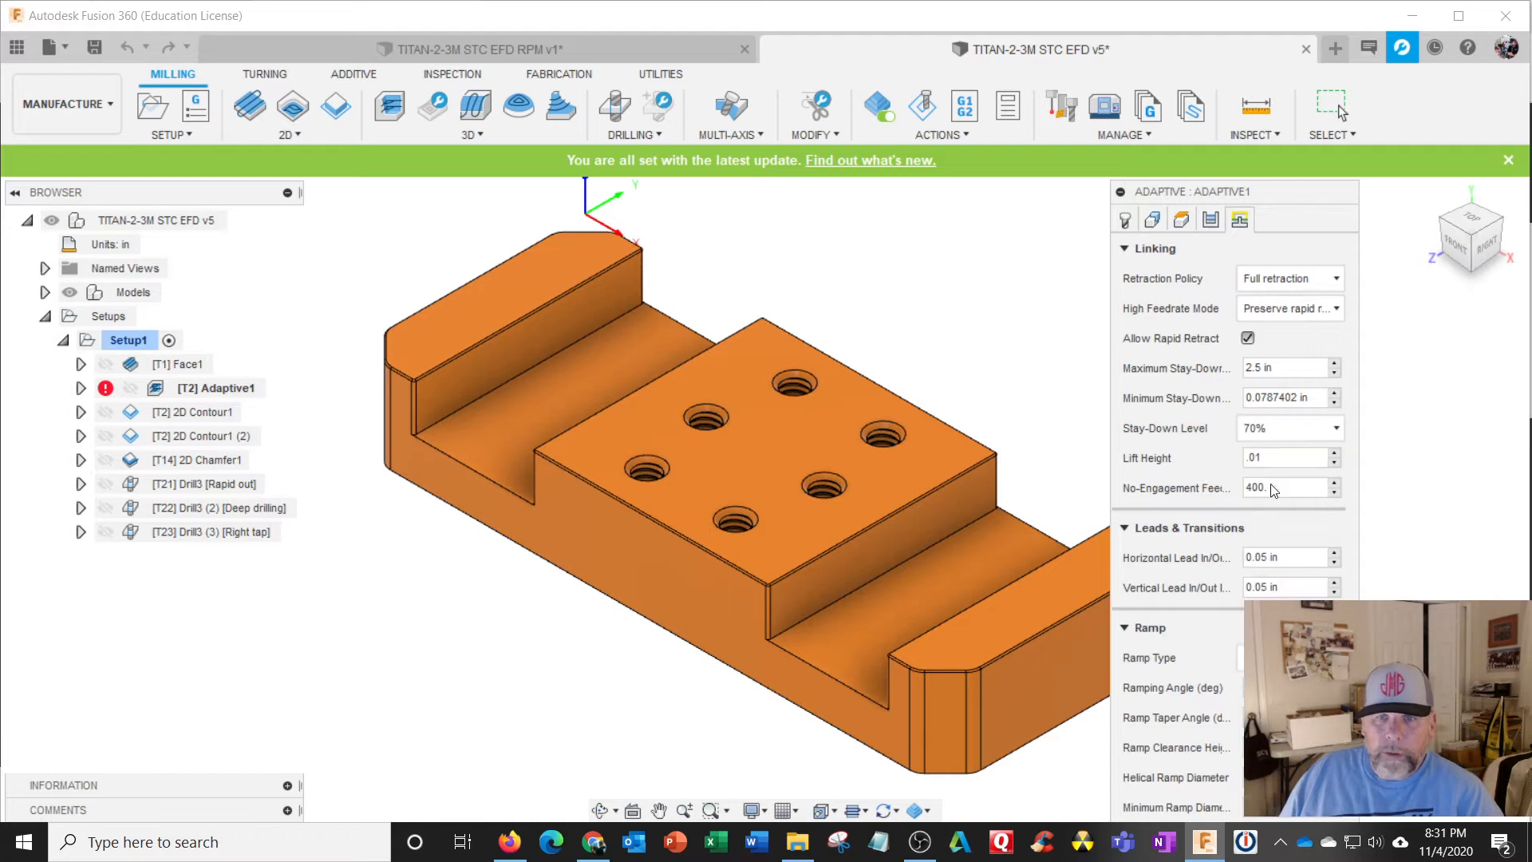
pyautogui.click(1285, 427)
pyautogui.click(1372, 433)
pyautogui.click(1125, 527)
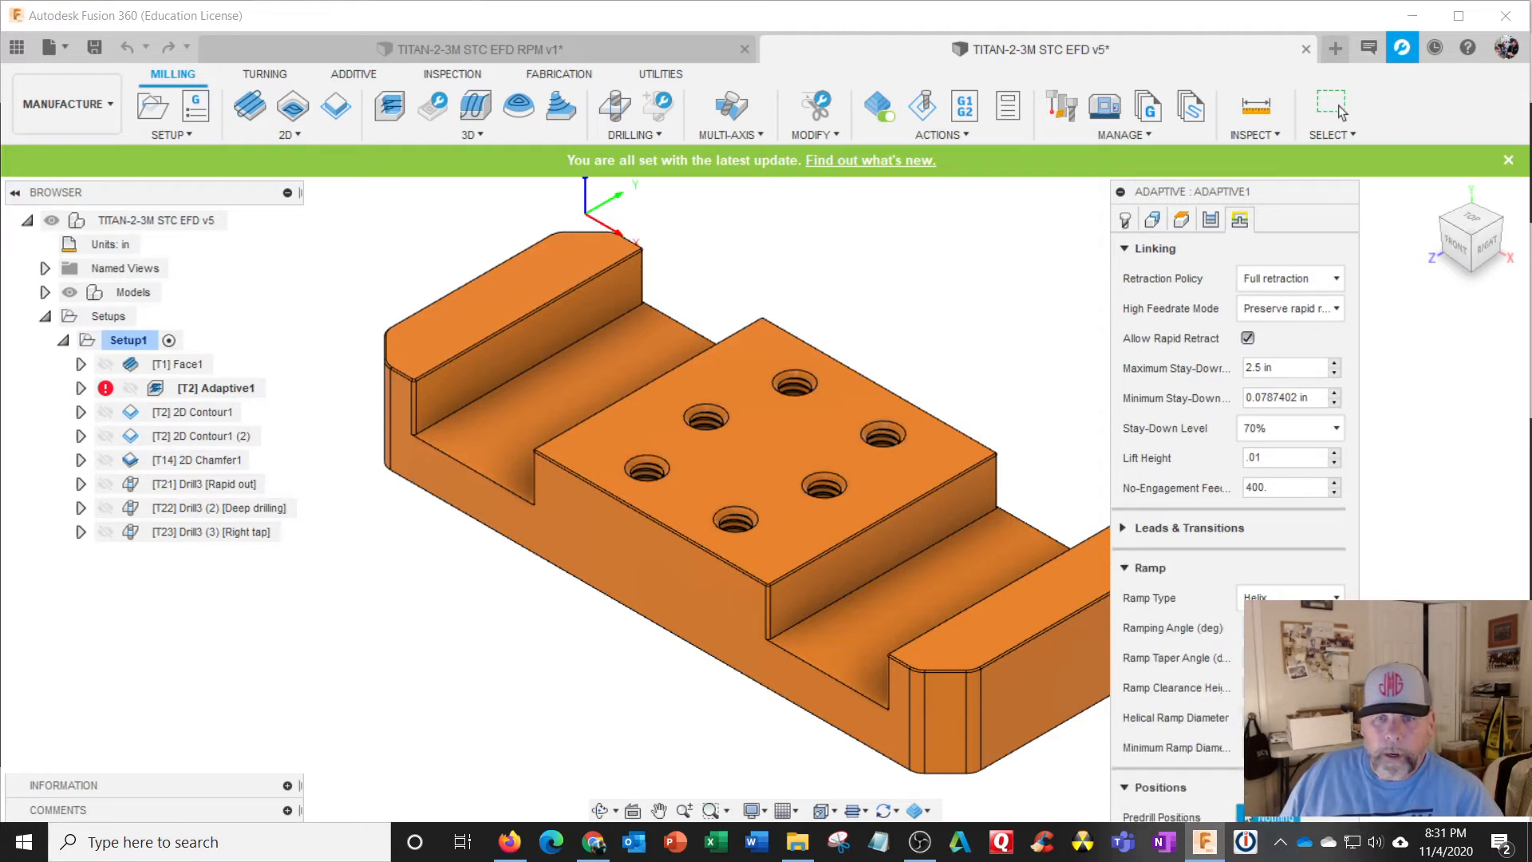
pyautogui.click(1125, 568)
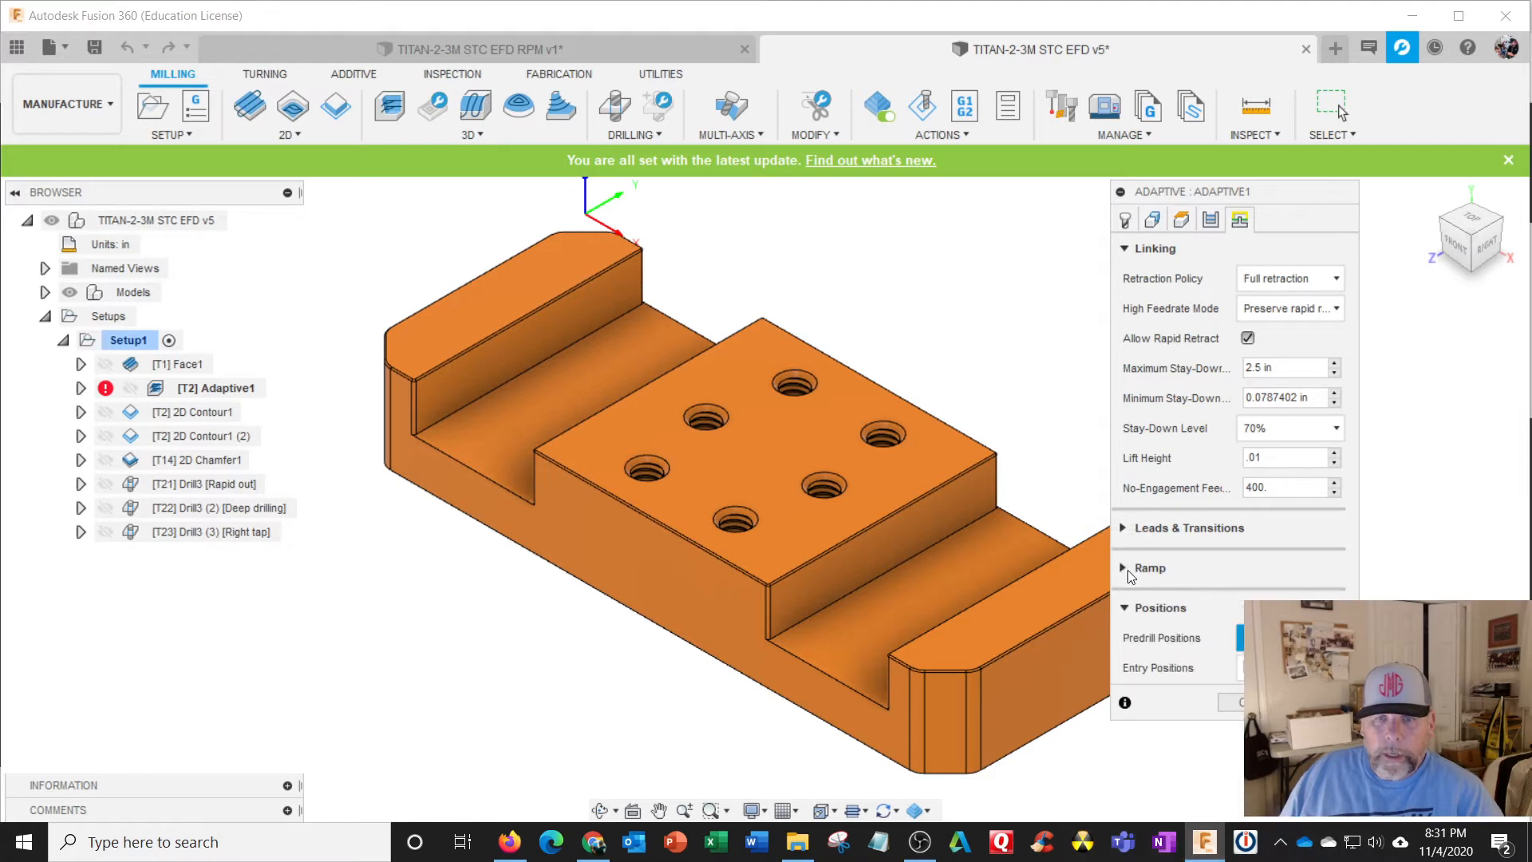
pyautogui.press('Return')
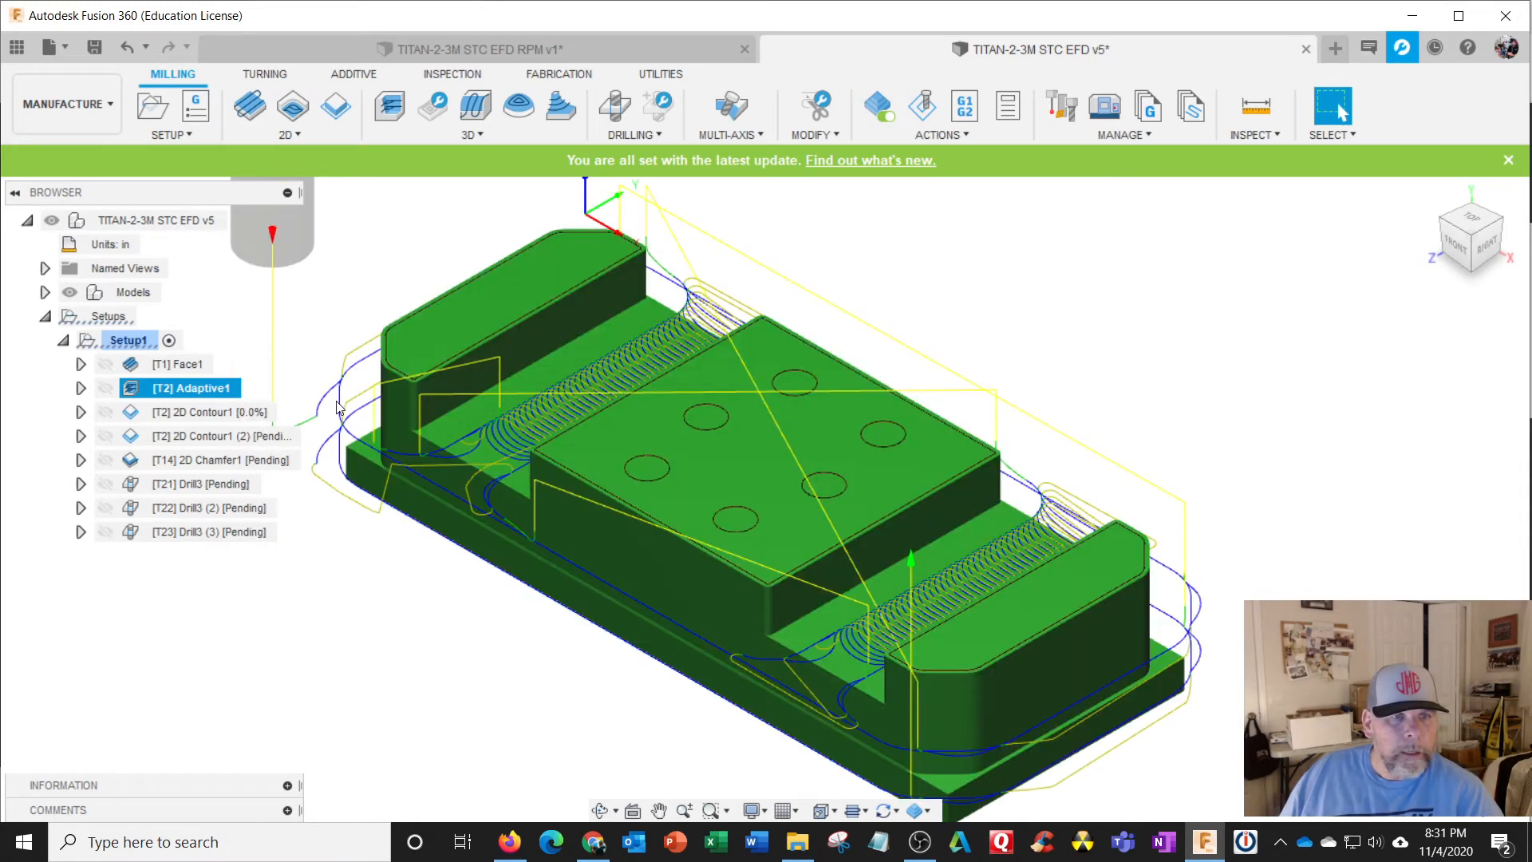
pyautogui.keyDown('shift'); pyautogui.moveTo(705, 571); pyautogui.dragTo(646, 512, button='middle'); pyautogui.keyUp('shift')
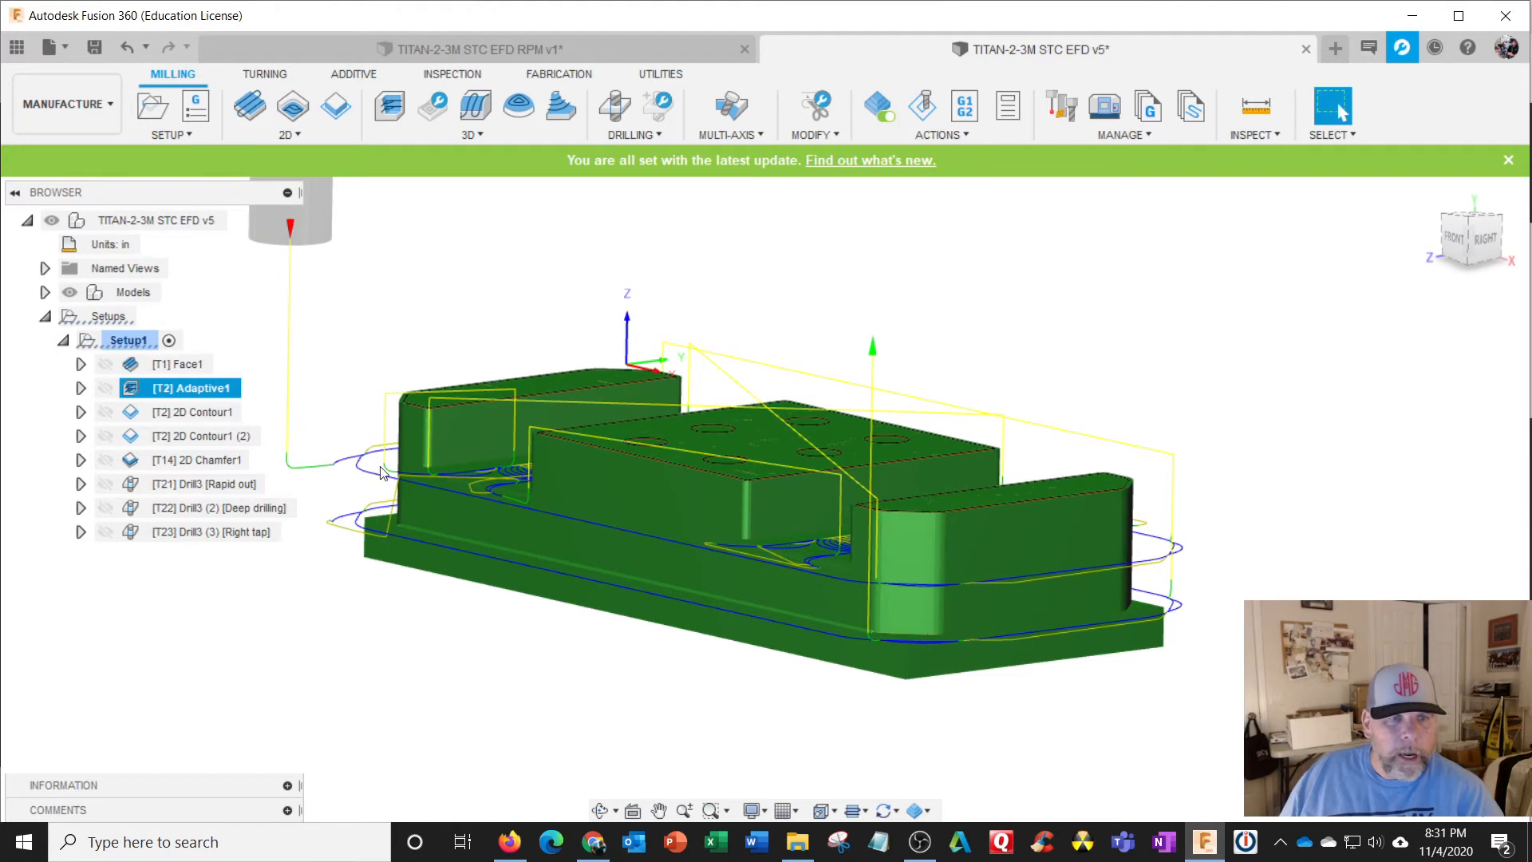
pyautogui.keyDown('shift'); pyautogui.moveTo(380, 470); pyautogui.dragTo(396, 568, button='middle'); pyautogui.keyUp('shift')
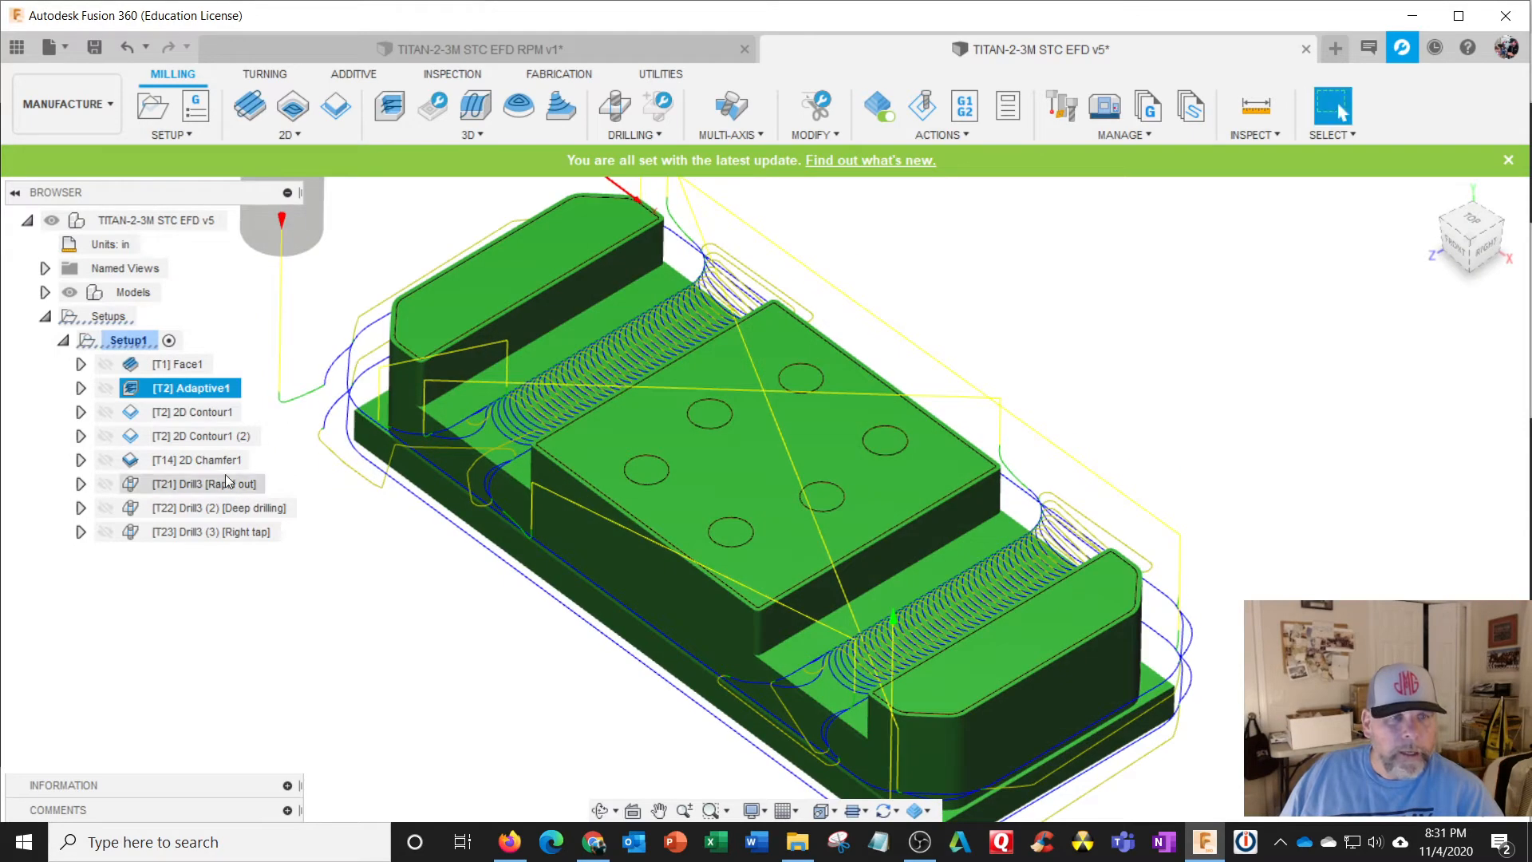
# Edit Adaptive1 again to set its maximum roughing stepdown to .8, and inspect the recalculated toolpath.
pyautogui.rightClick(184, 386)
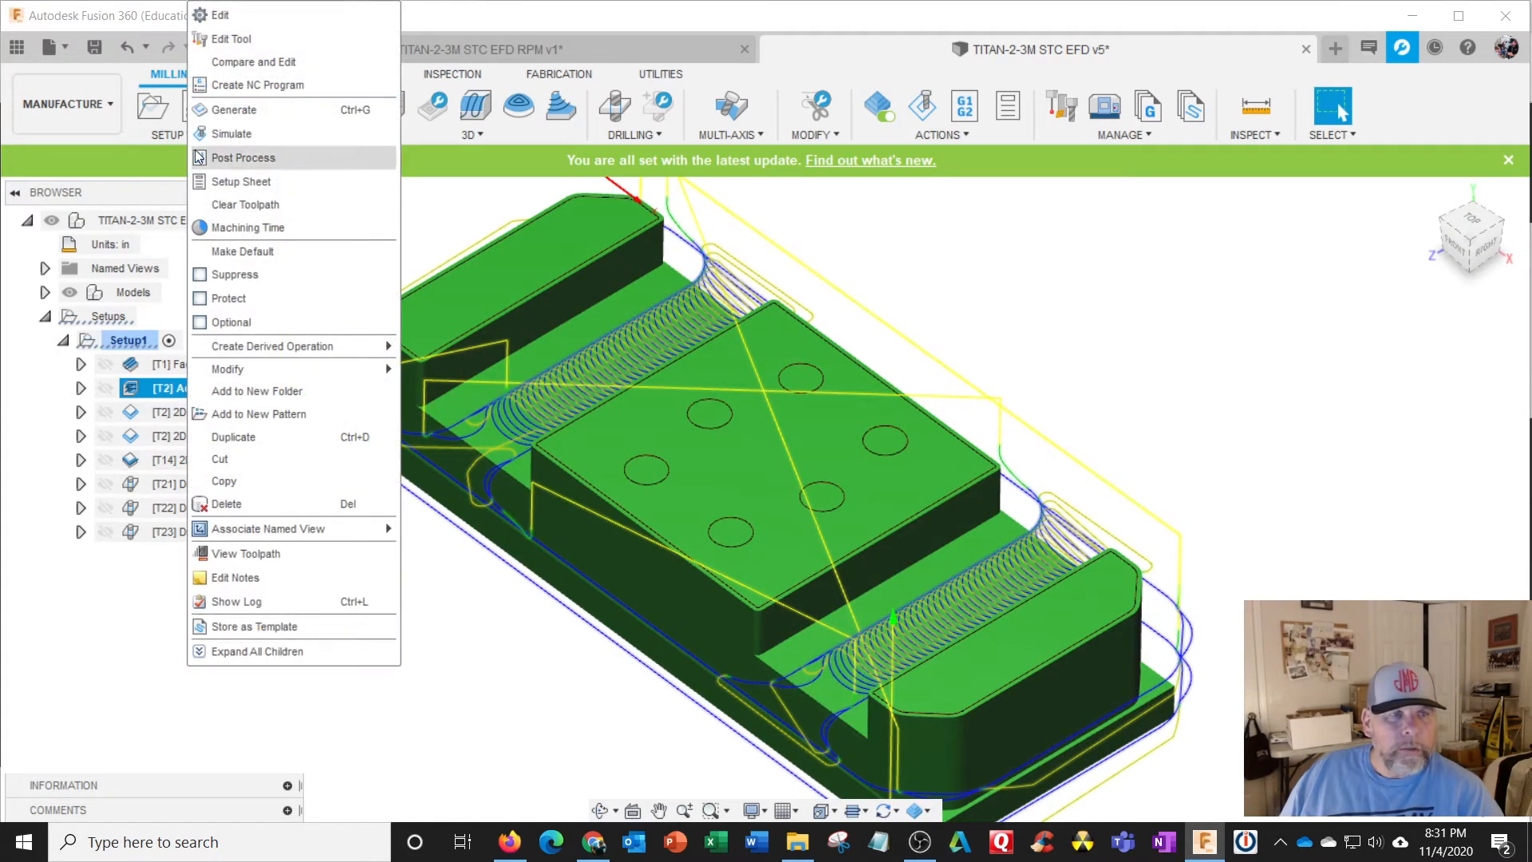
pyautogui.click(220, 16)
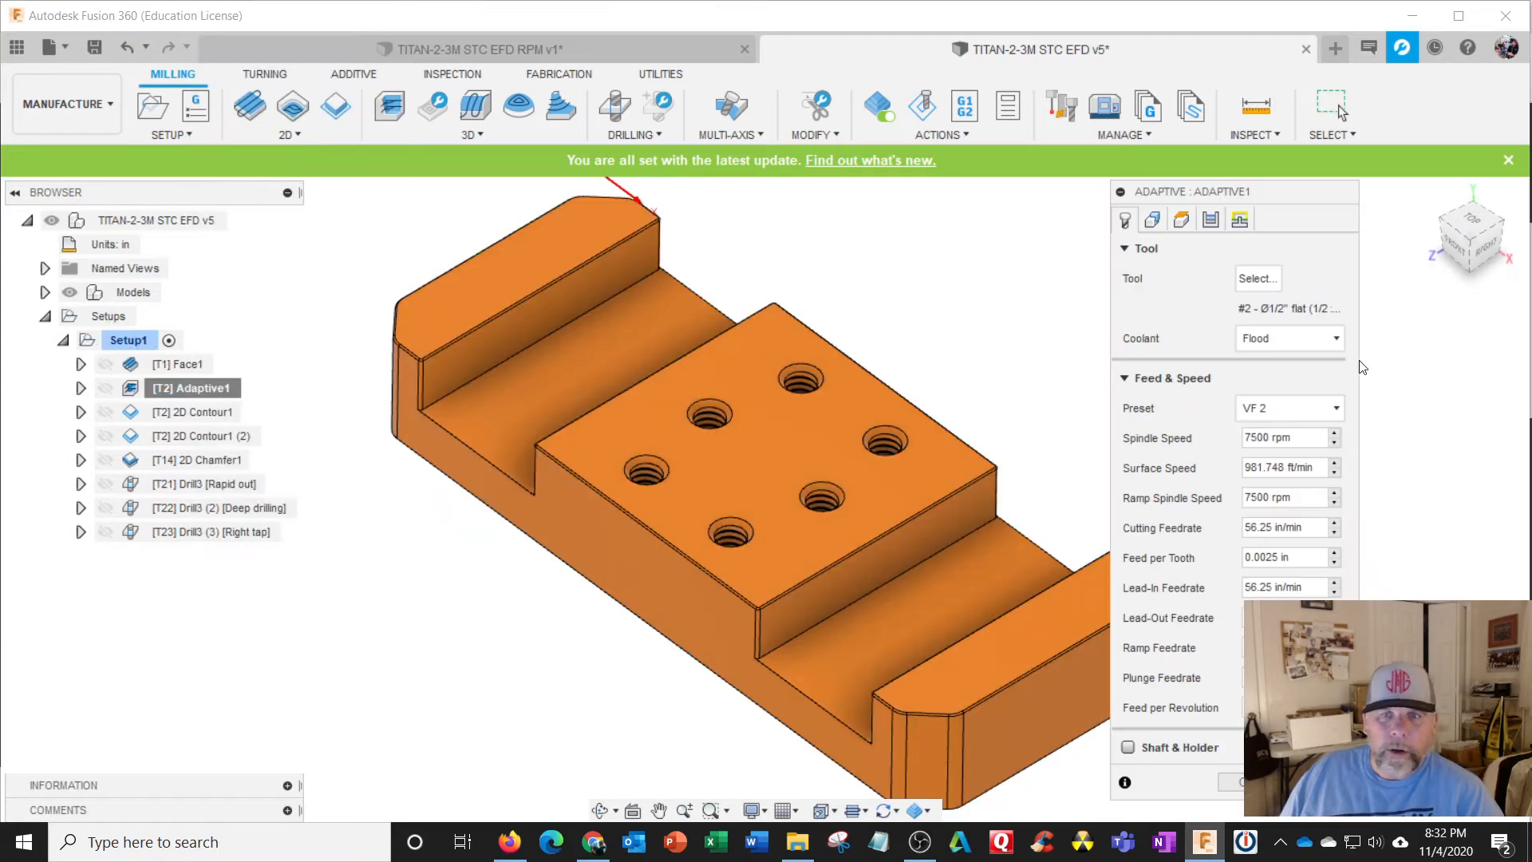
pyautogui.click(1210, 219)
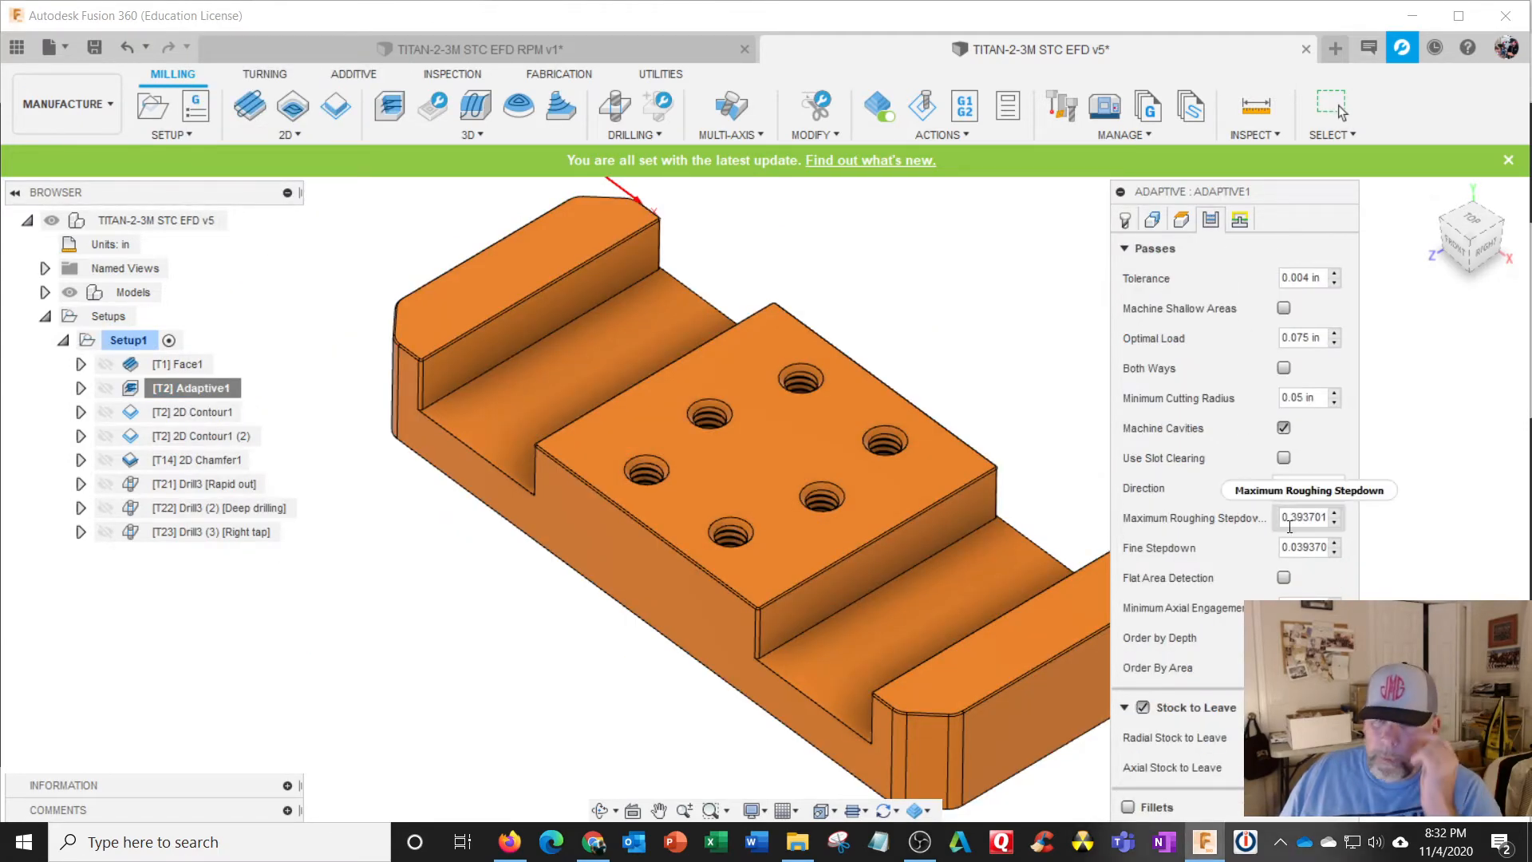
pyautogui.moveTo(1290, 527)
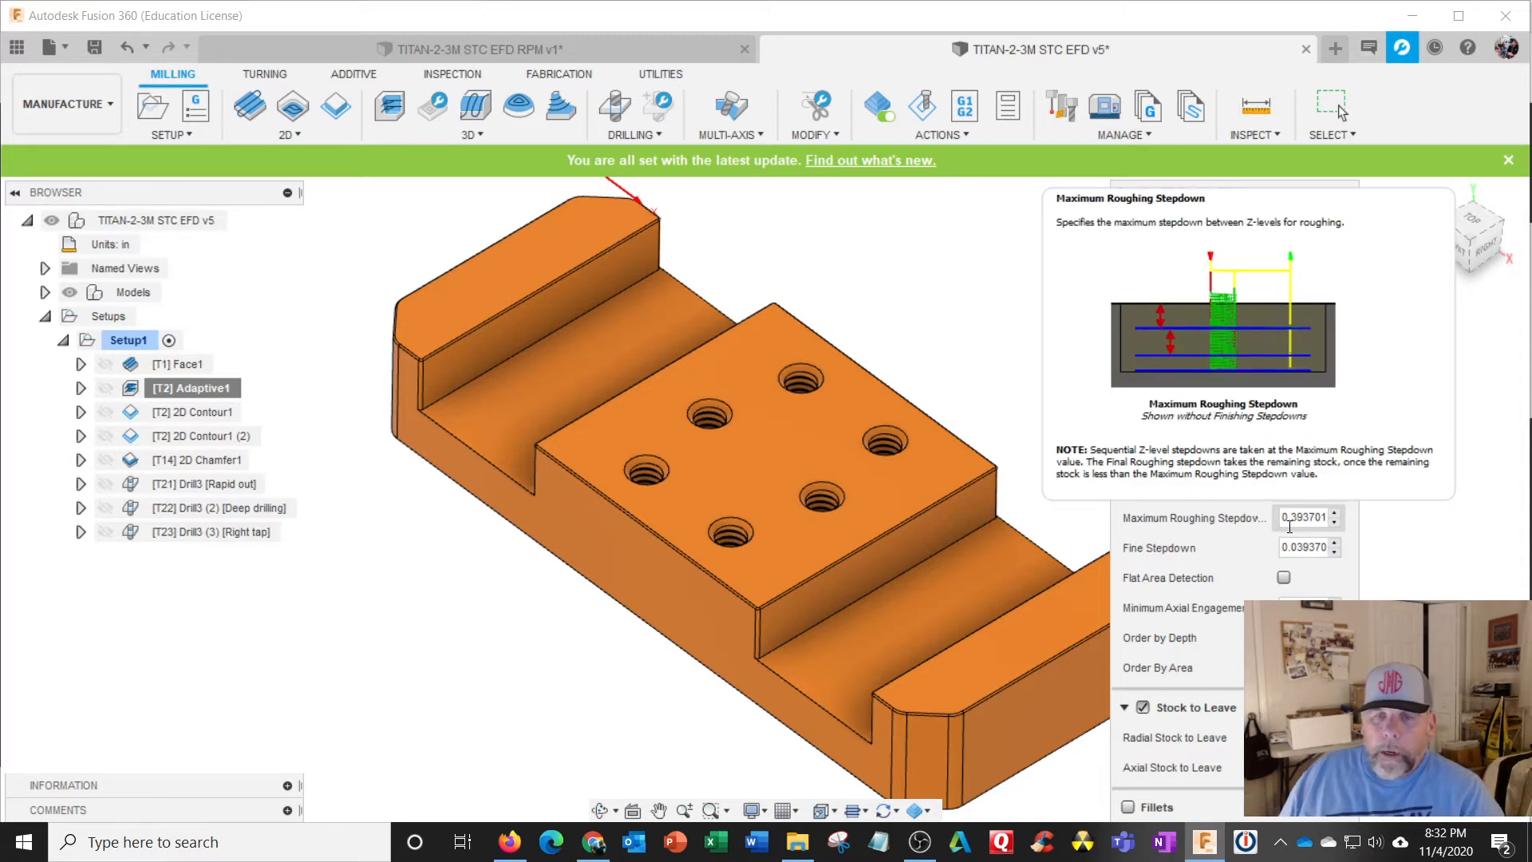
pyautogui.click(1288, 518)
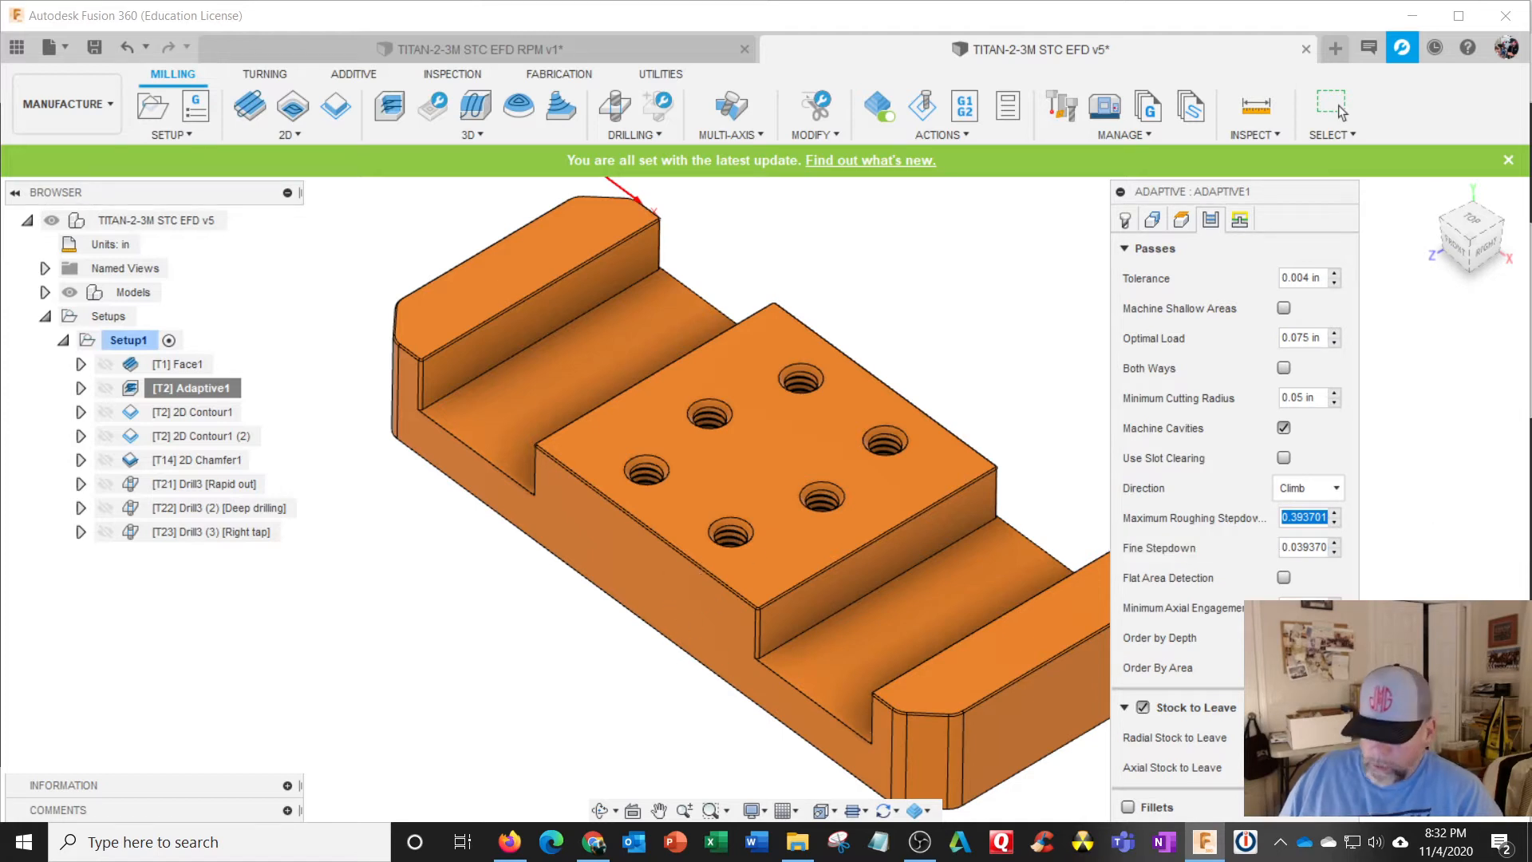
pyautogui.press('BackSpace')
pyautogui.write('.8')
pyautogui.press('Return')
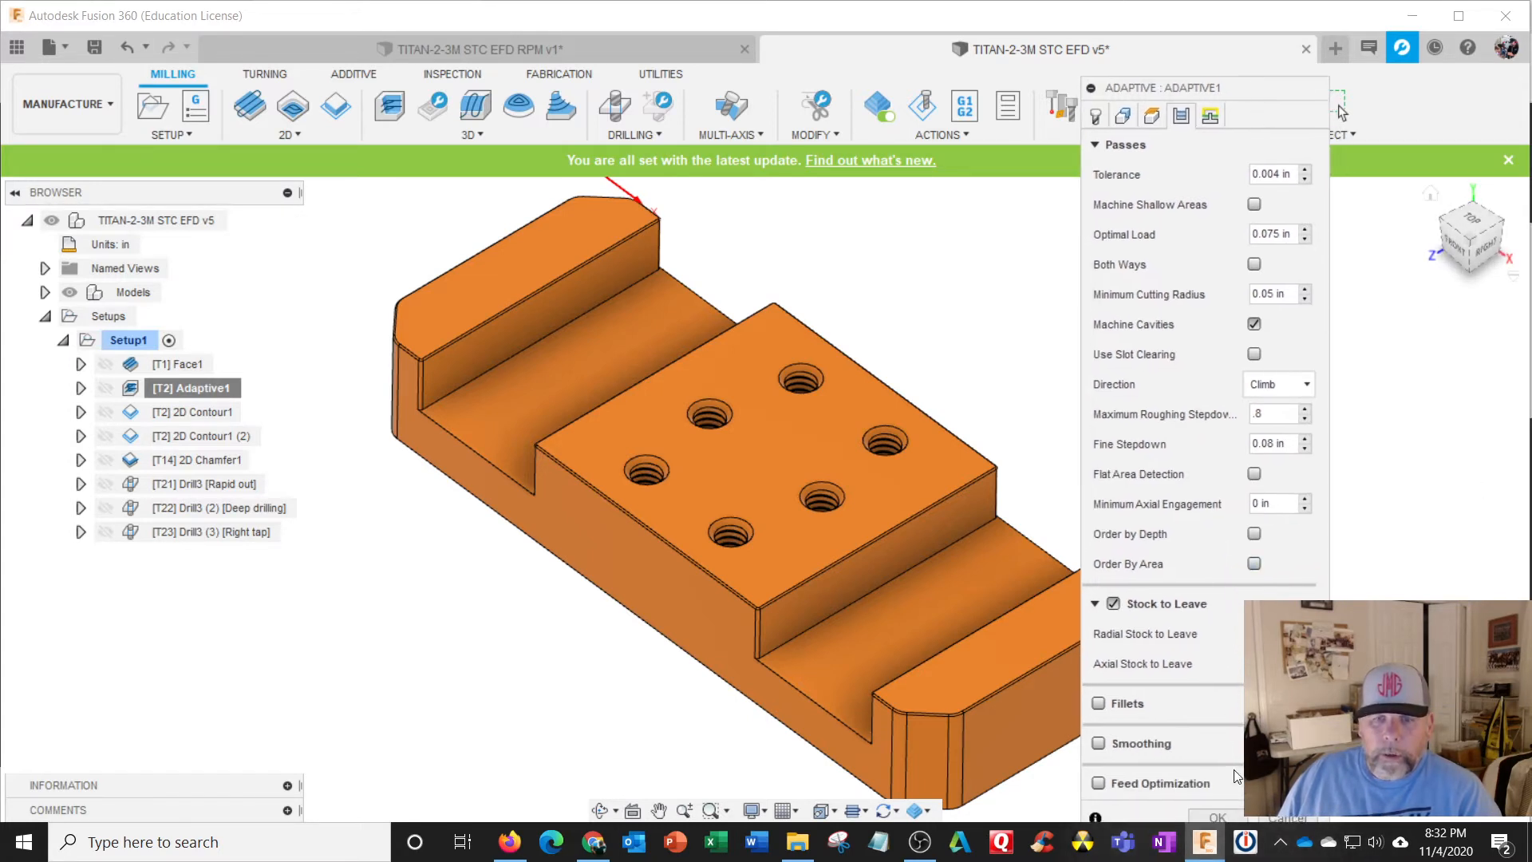
pyautogui.click(1214, 814)
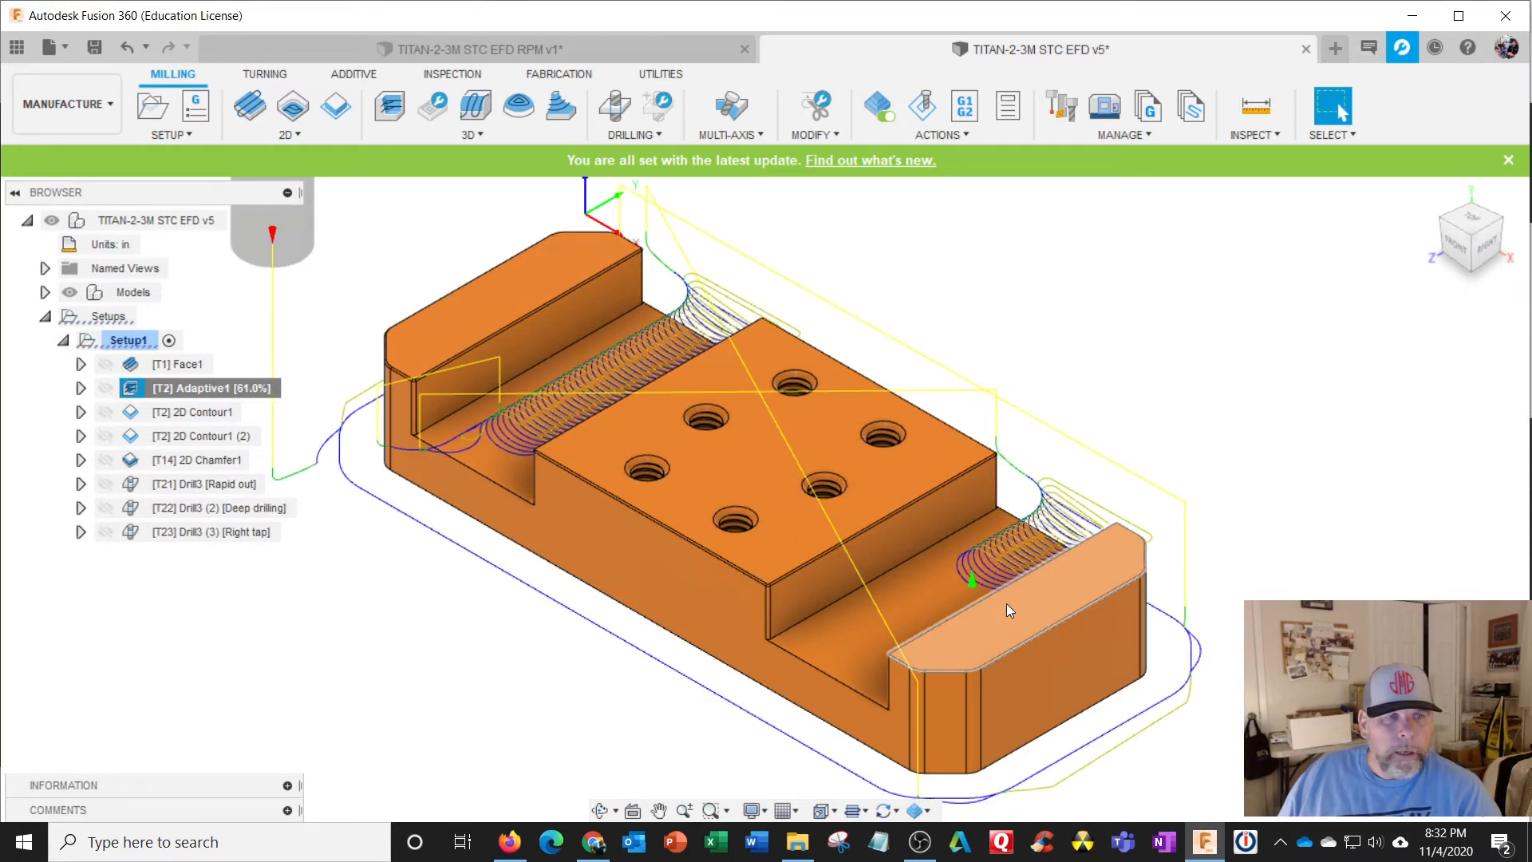
pyautogui.keyDown('shift'); pyautogui.moveTo(414, 658); pyautogui.dragTo(410, 590, button='middle'); pyautogui.keyUp('shift')
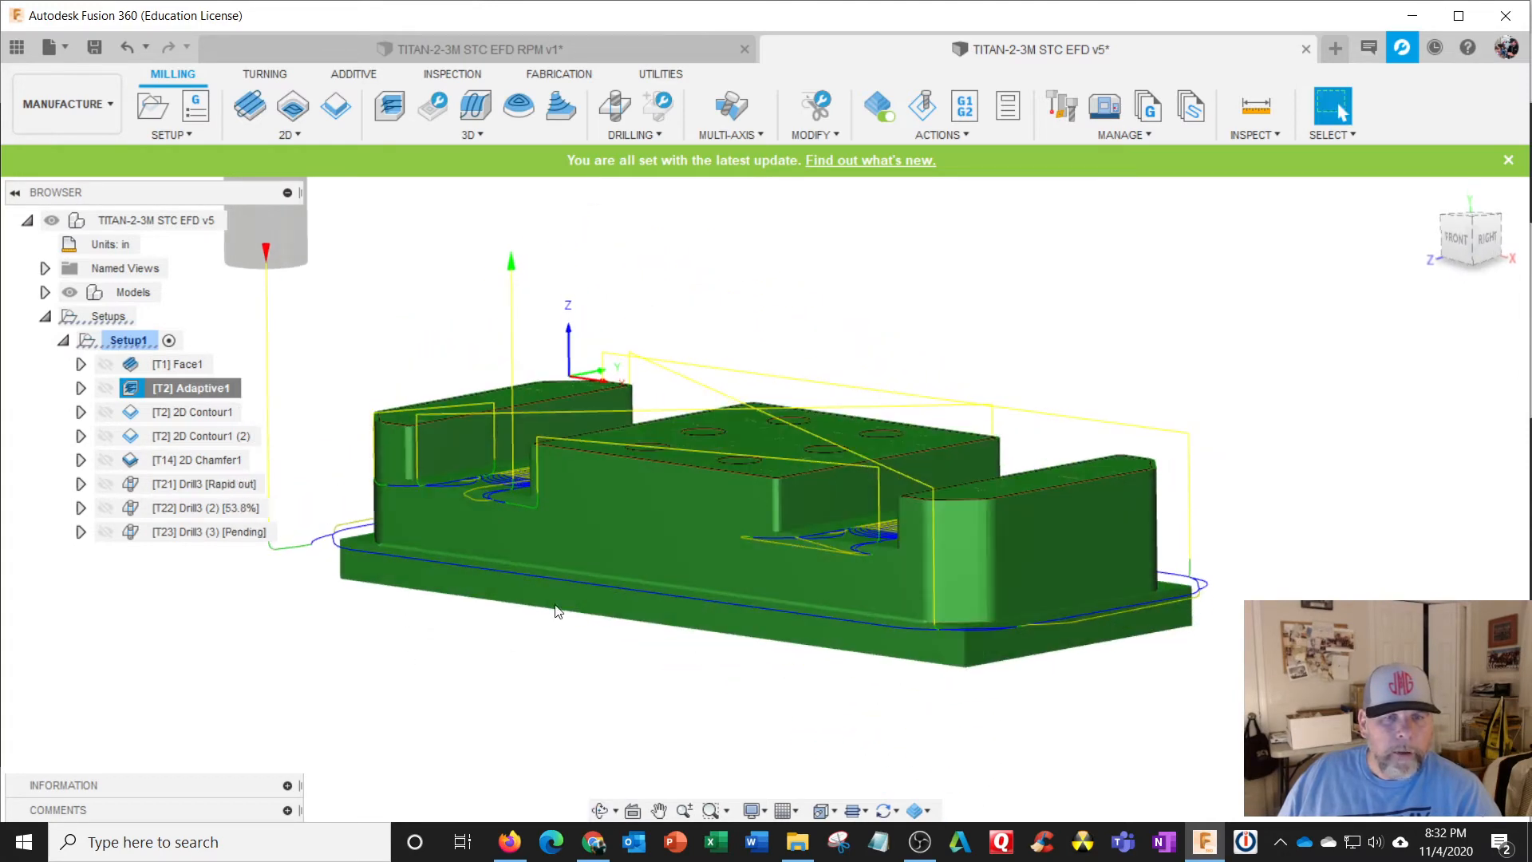
pyautogui.keyDown('shift'); pyautogui.moveTo(864, 629); pyautogui.dragTo(863, 680, button='middle'); pyautogui.keyUp('shift')
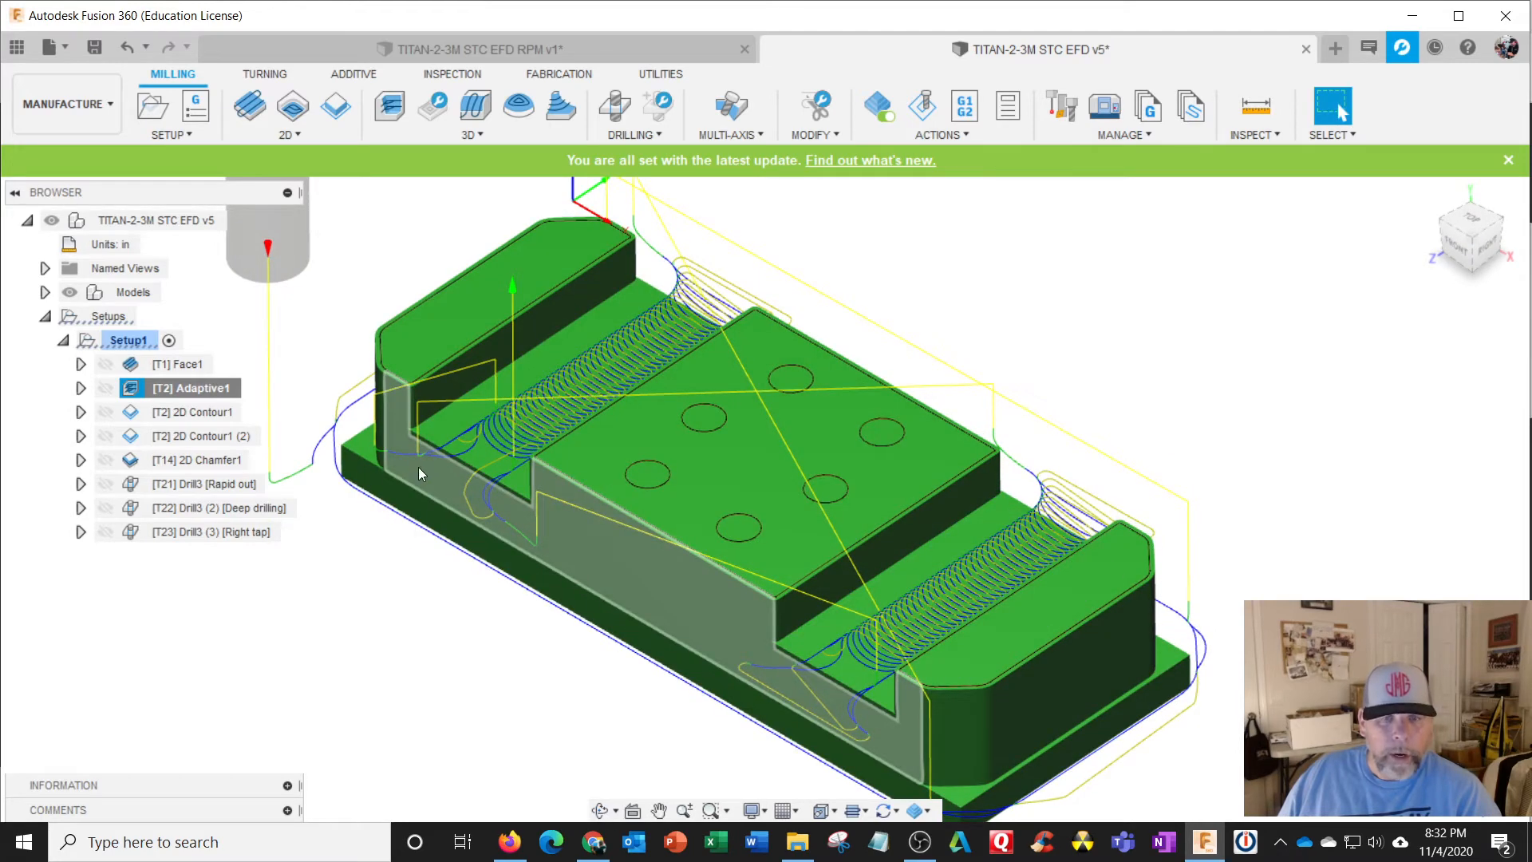
pyautogui.keyDown('shift'); pyautogui.moveTo(418, 466); pyautogui.dragTo(511, 478, button='middle'); pyautogui.keyUp('shift')
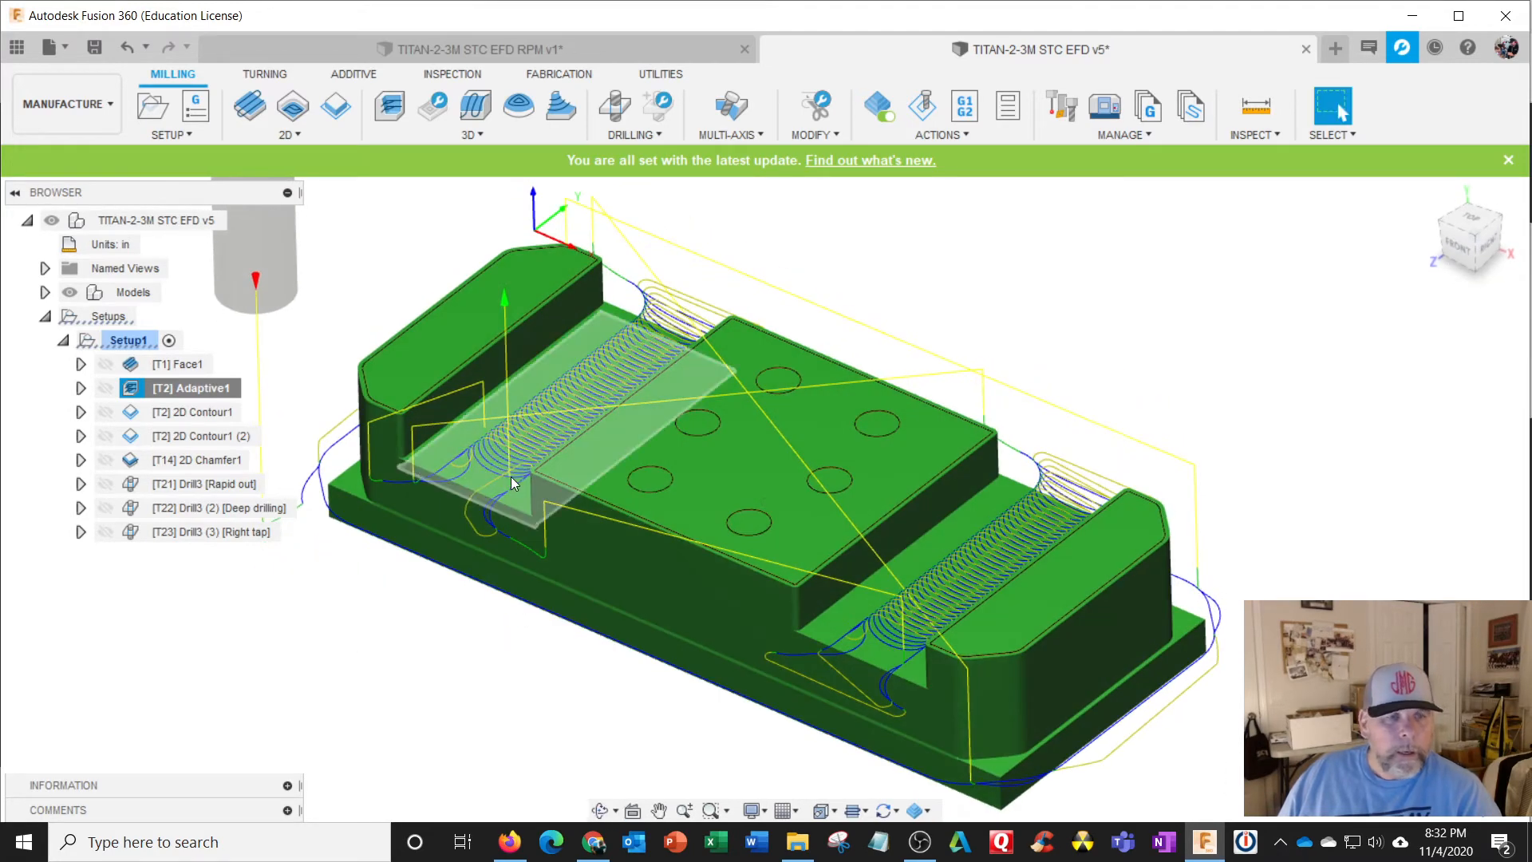
# Open 2D Contour1 for editing and check which feed and speed presets its tool offers.
pyautogui.click(154, 412)
pyautogui.rightClick(147, 415)
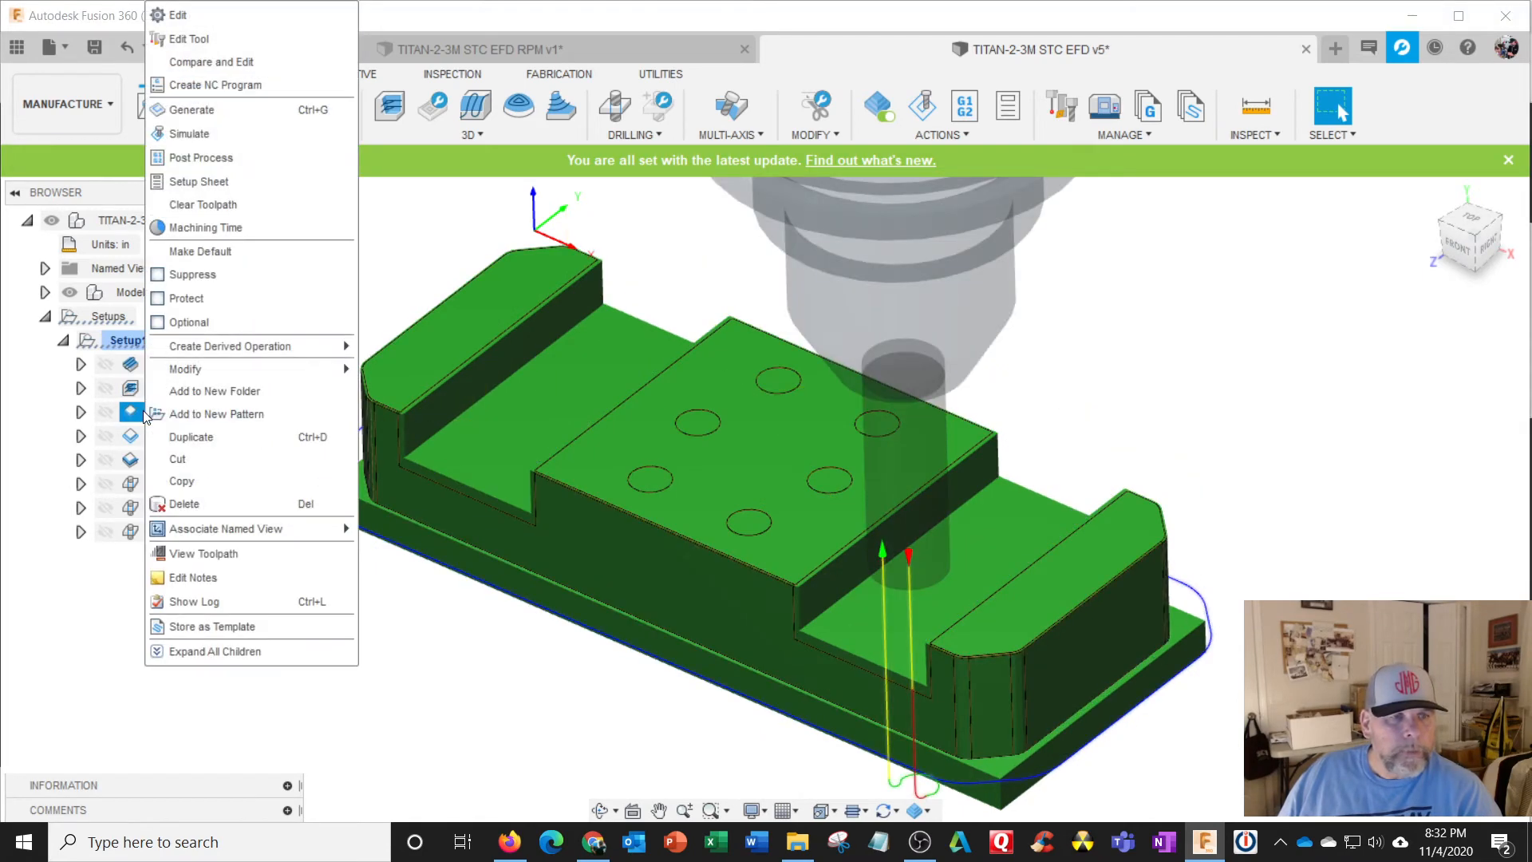
pyautogui.click(185, 15)
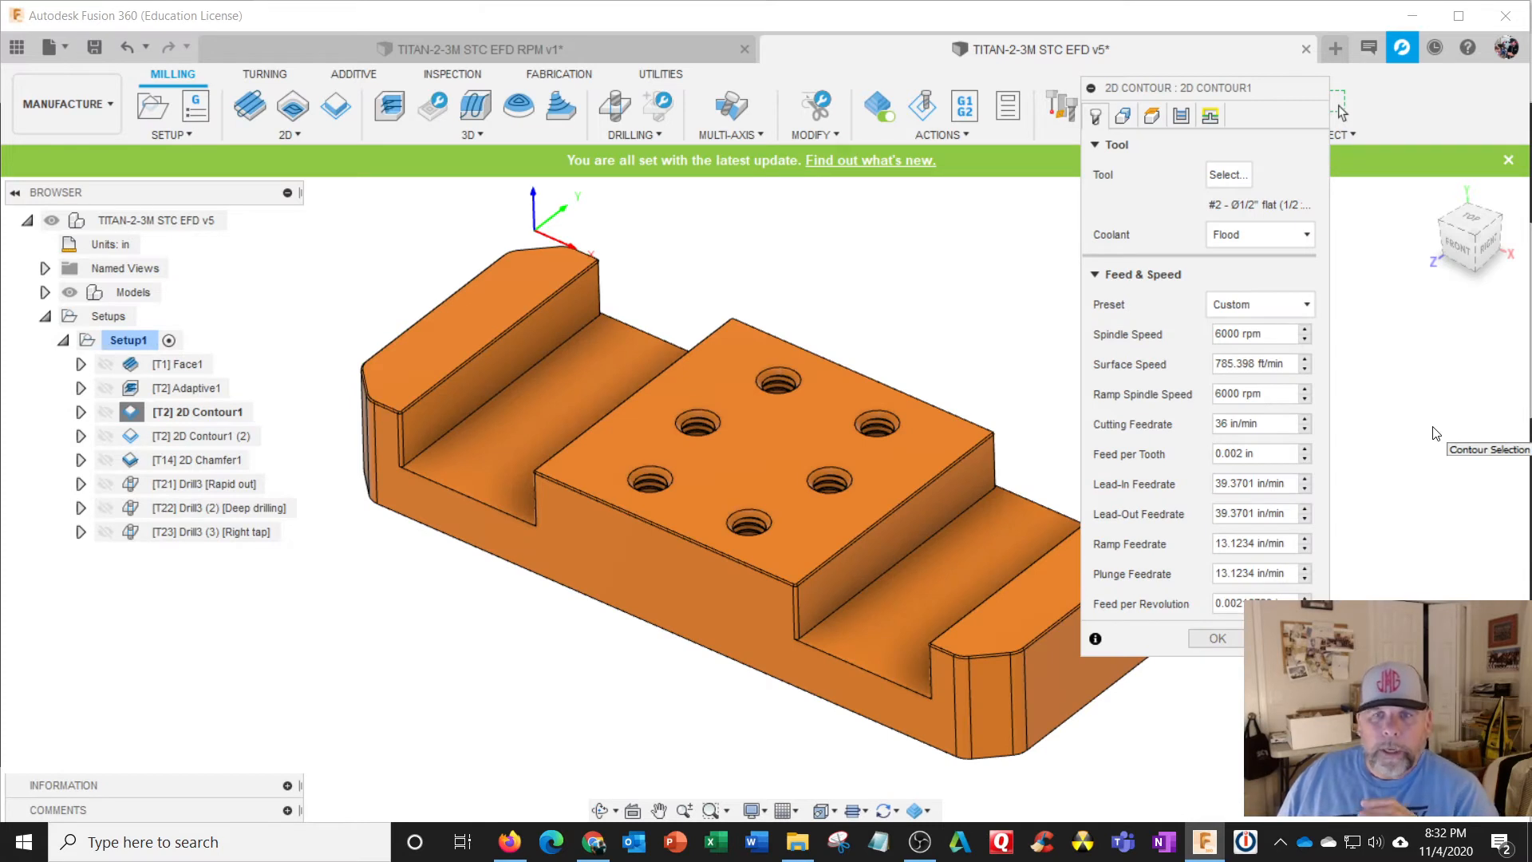
pyautogui.click(1293, 308)
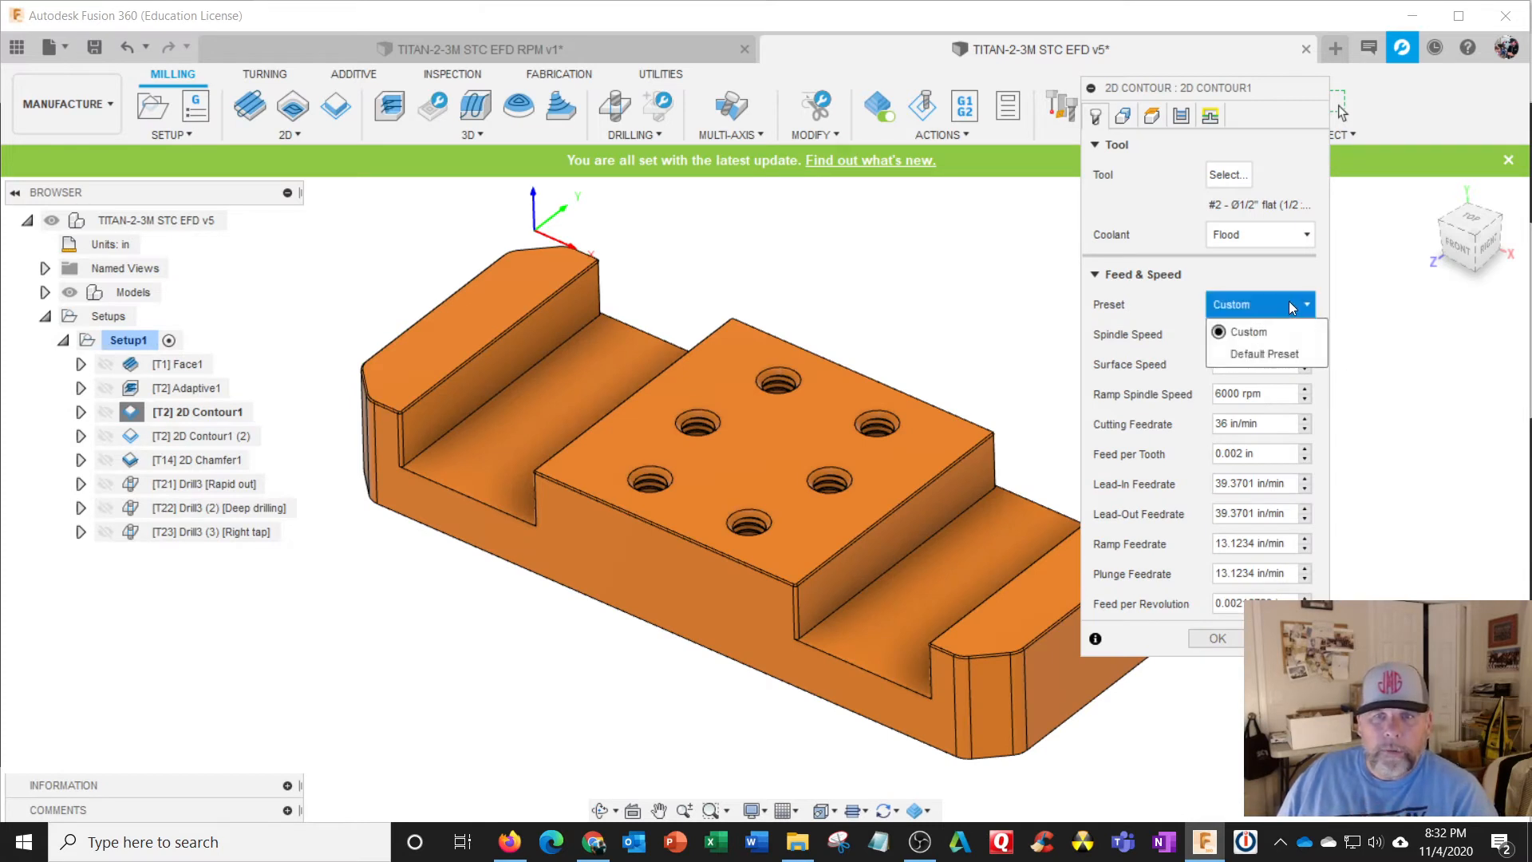
pyautogui.click(1289, 300)
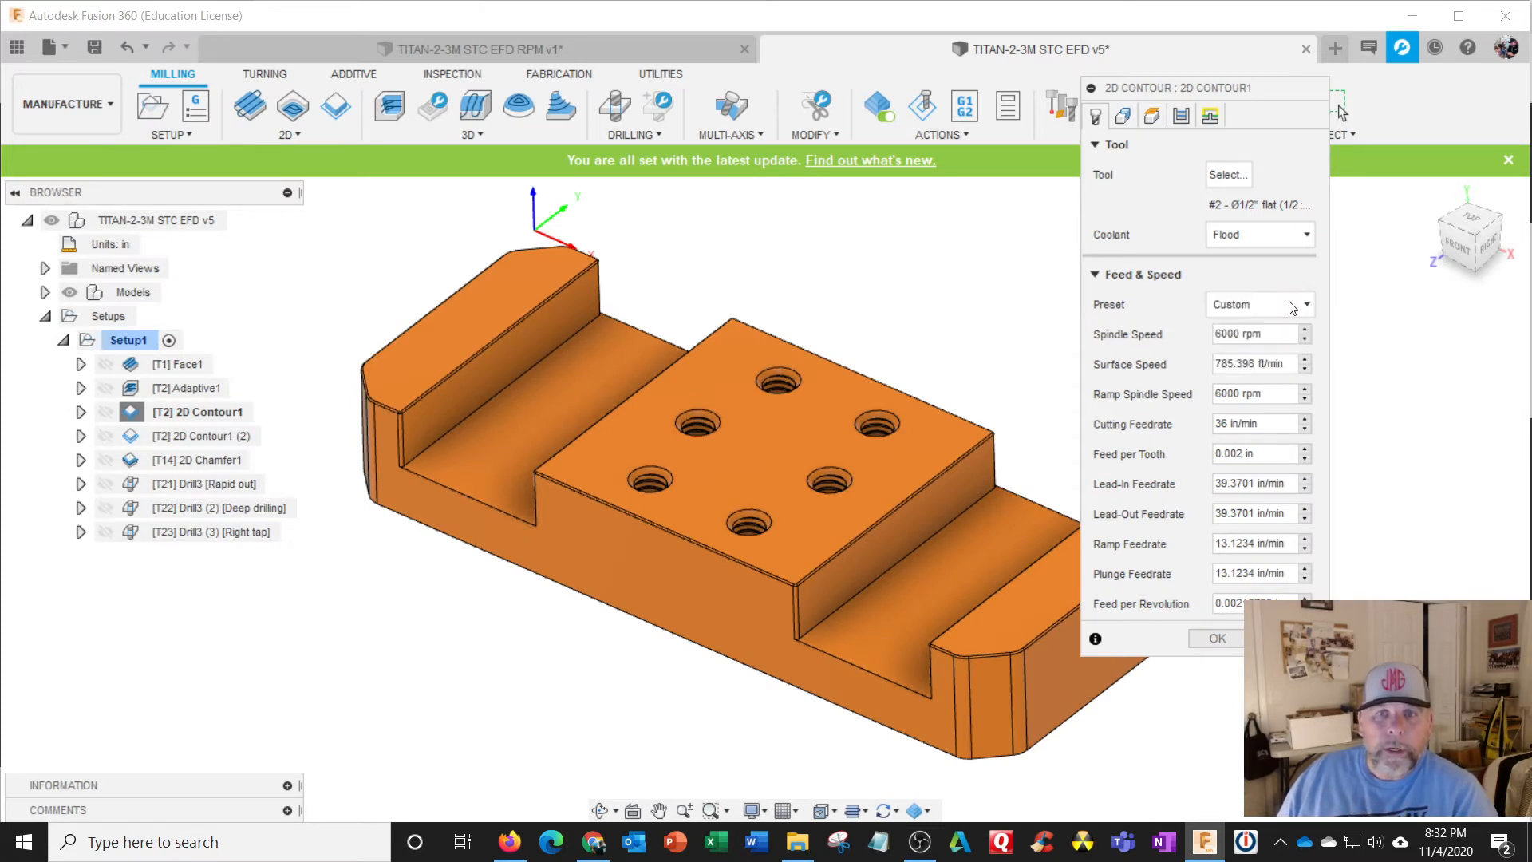
# Compare the tool lists of Setup1 and the RPM v1 document's Op1, and leave tool selection without choosing a tool.
pyautogui.click(1238, 175)
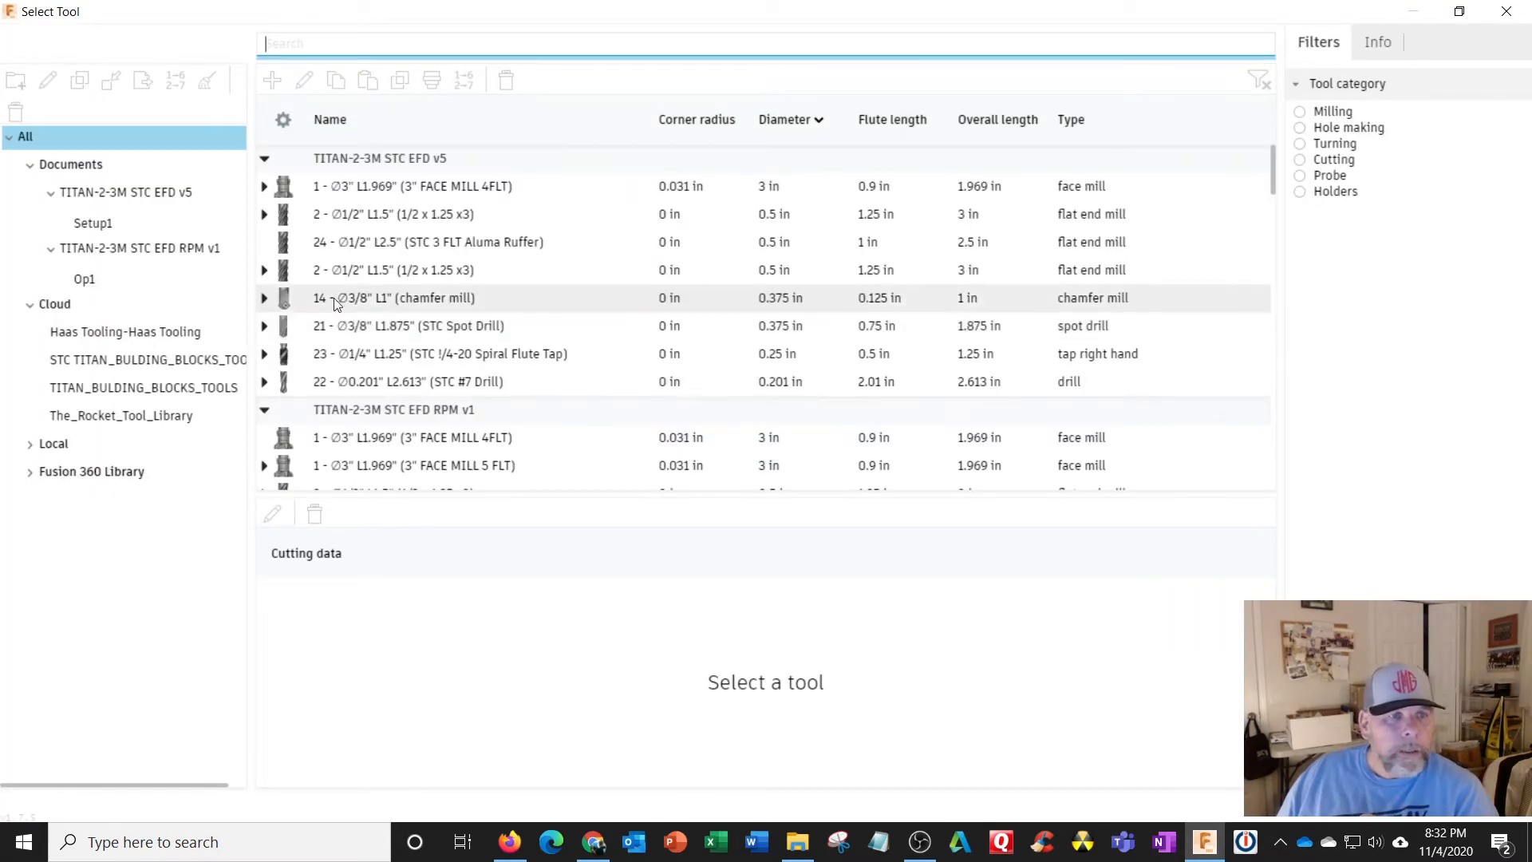
pyautogui.click(120, 277)
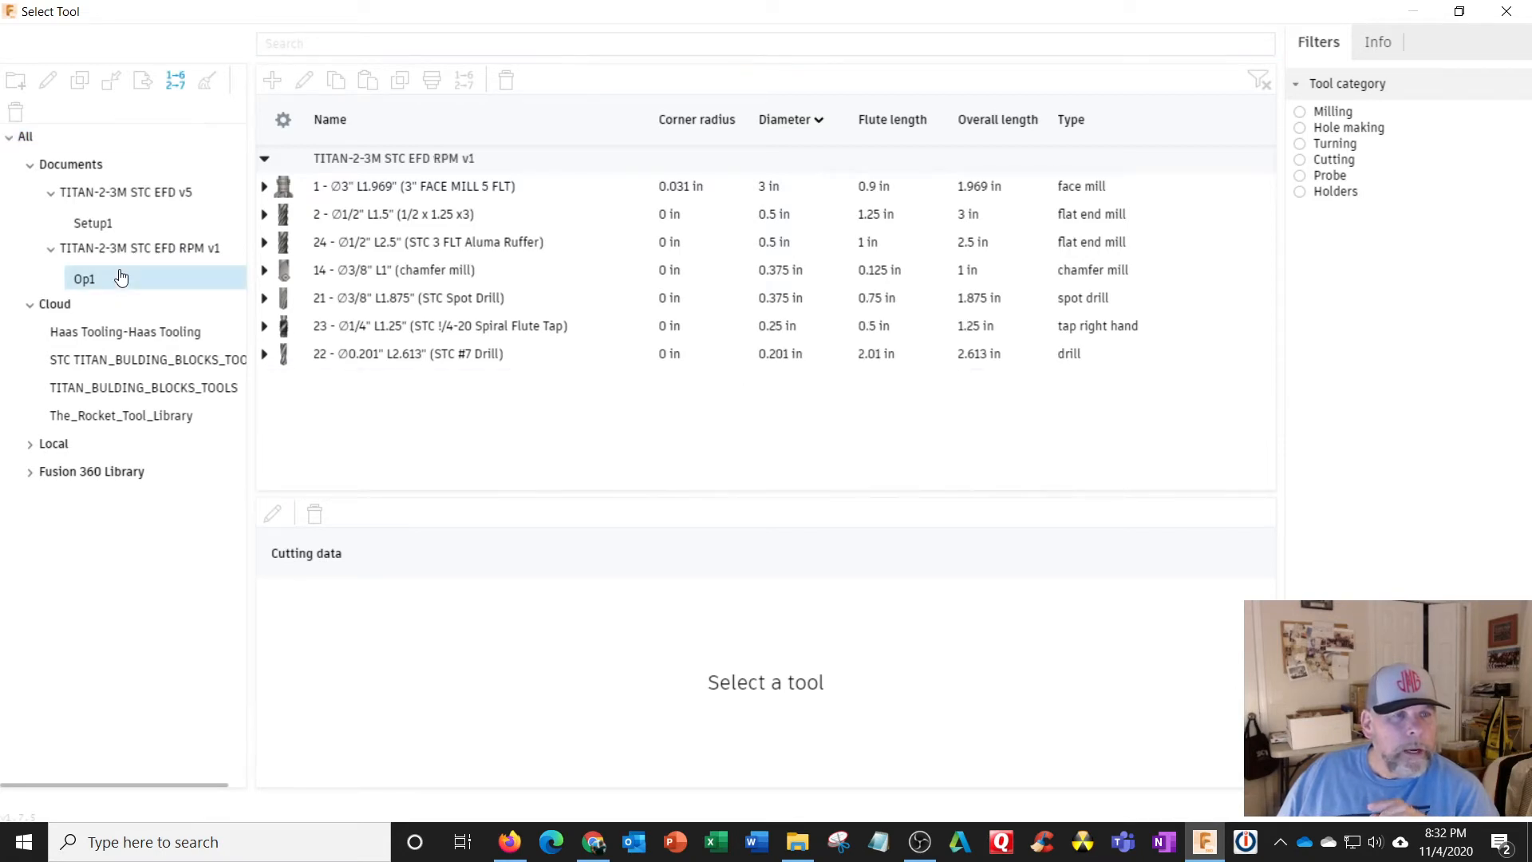
pyautogui.click(116, 227)
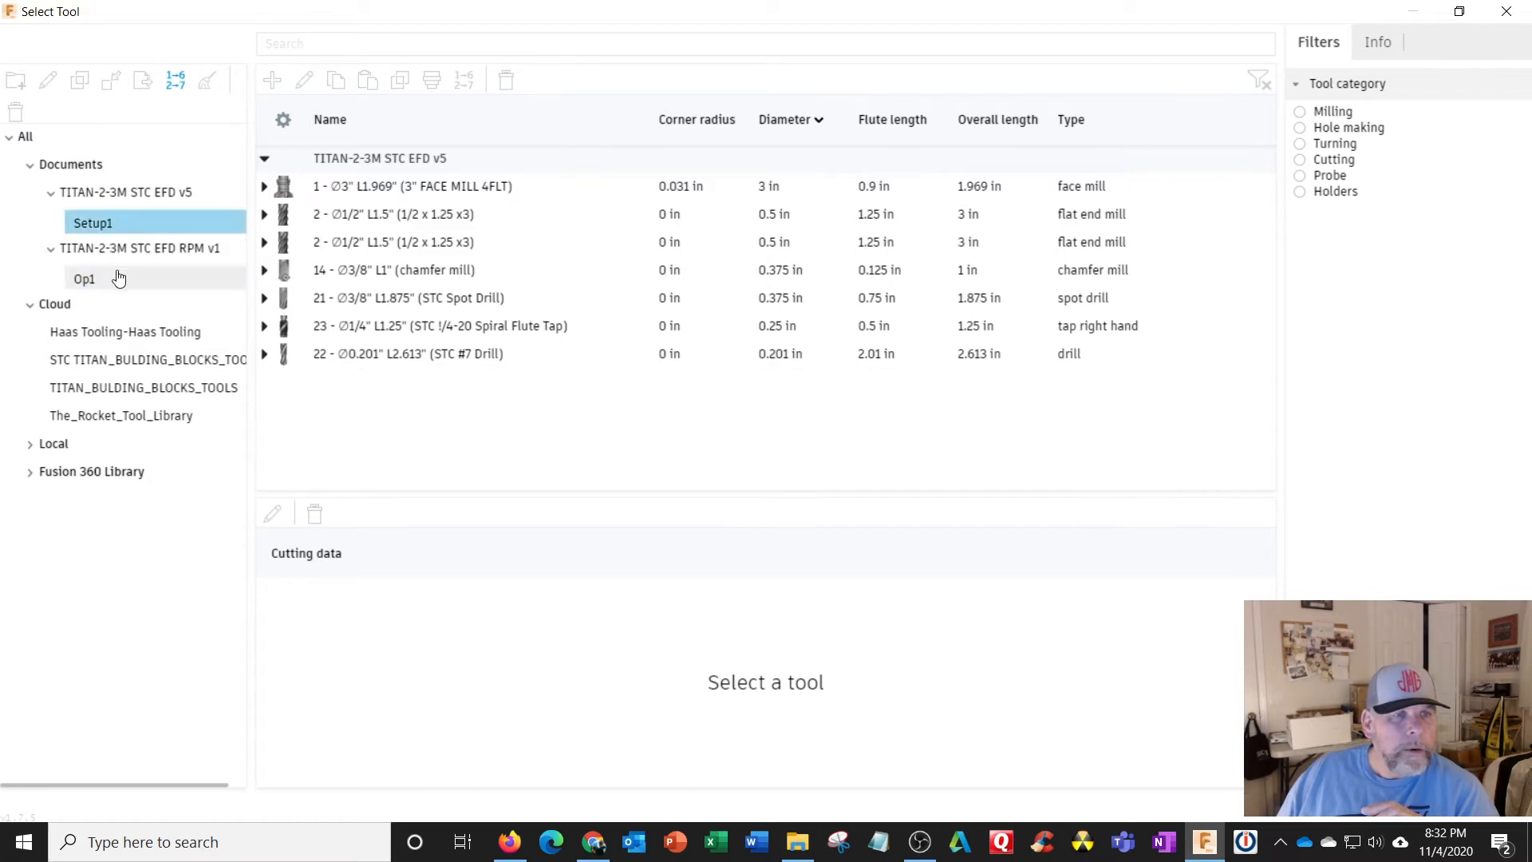
pyautogui.click(118, 278)
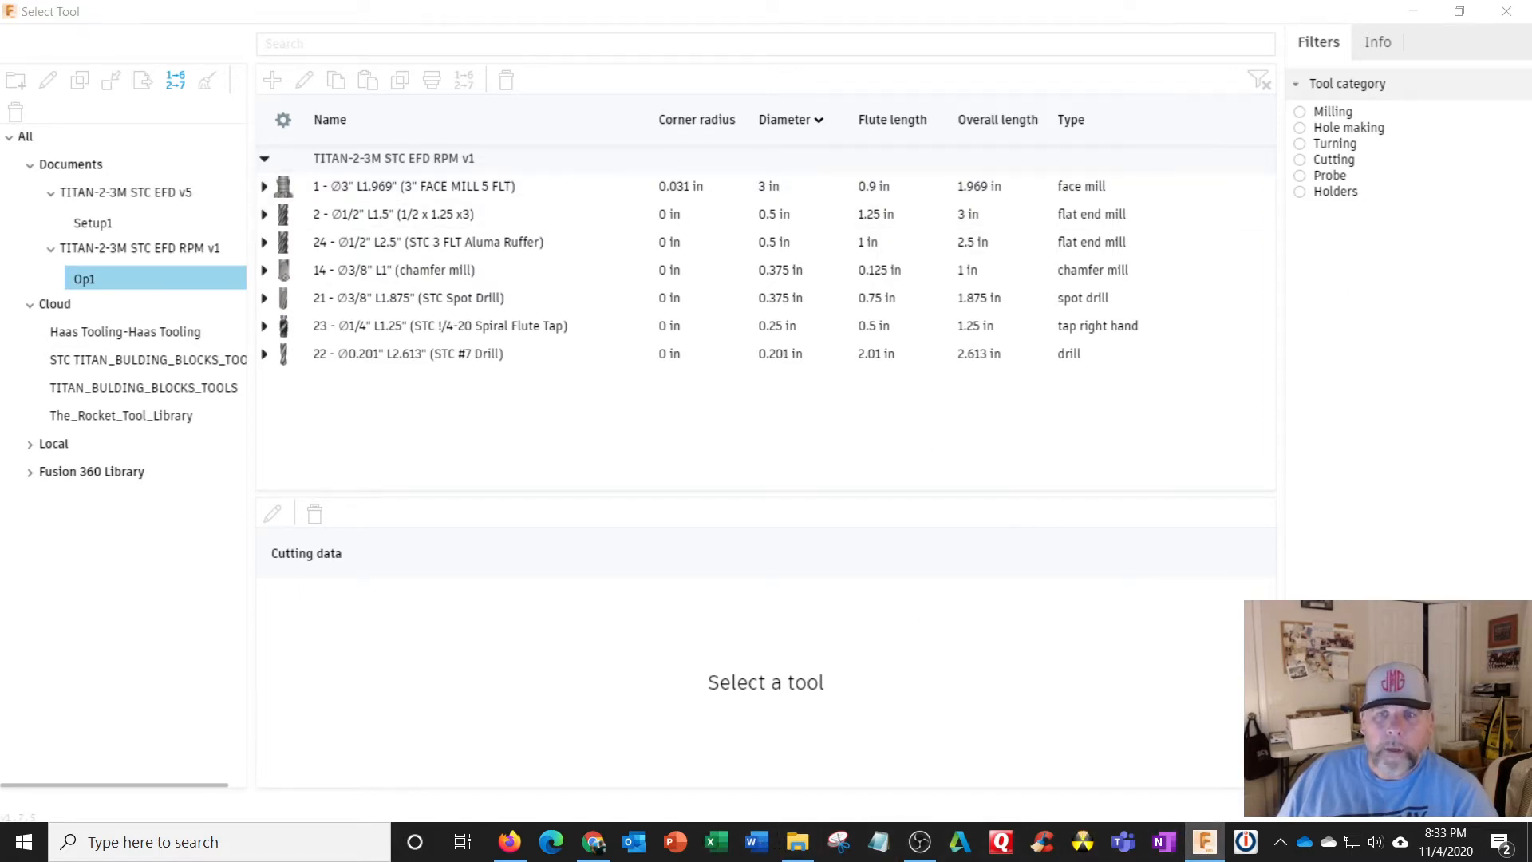
pyautogui.click(1467, 809)
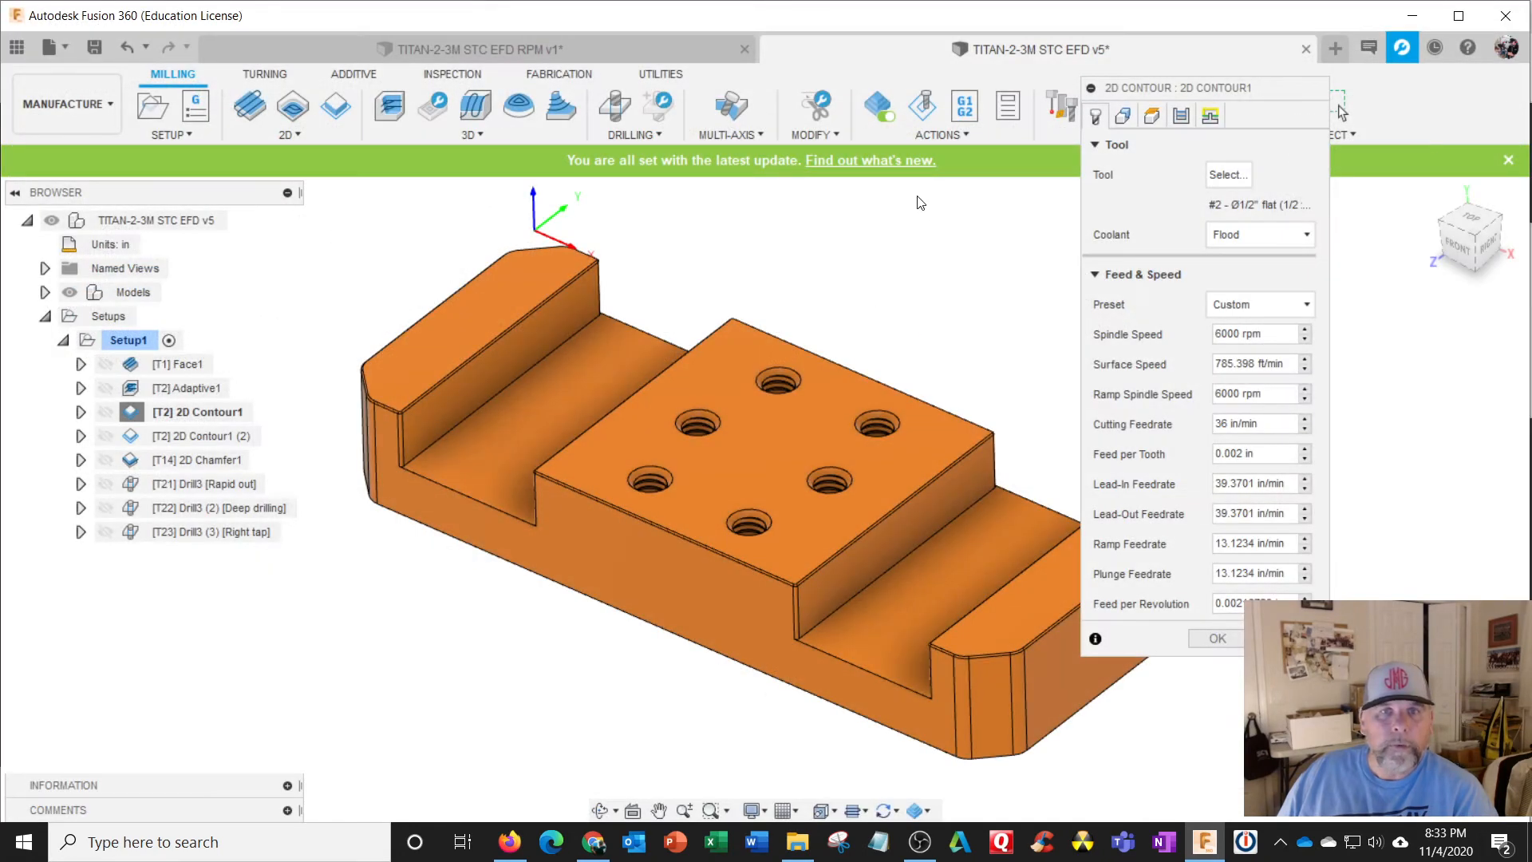
# Close the TITAN-2-3M STC EFD v5 document, saving its changes with the version description User Saved.
pyautogui.click(1305, 49)
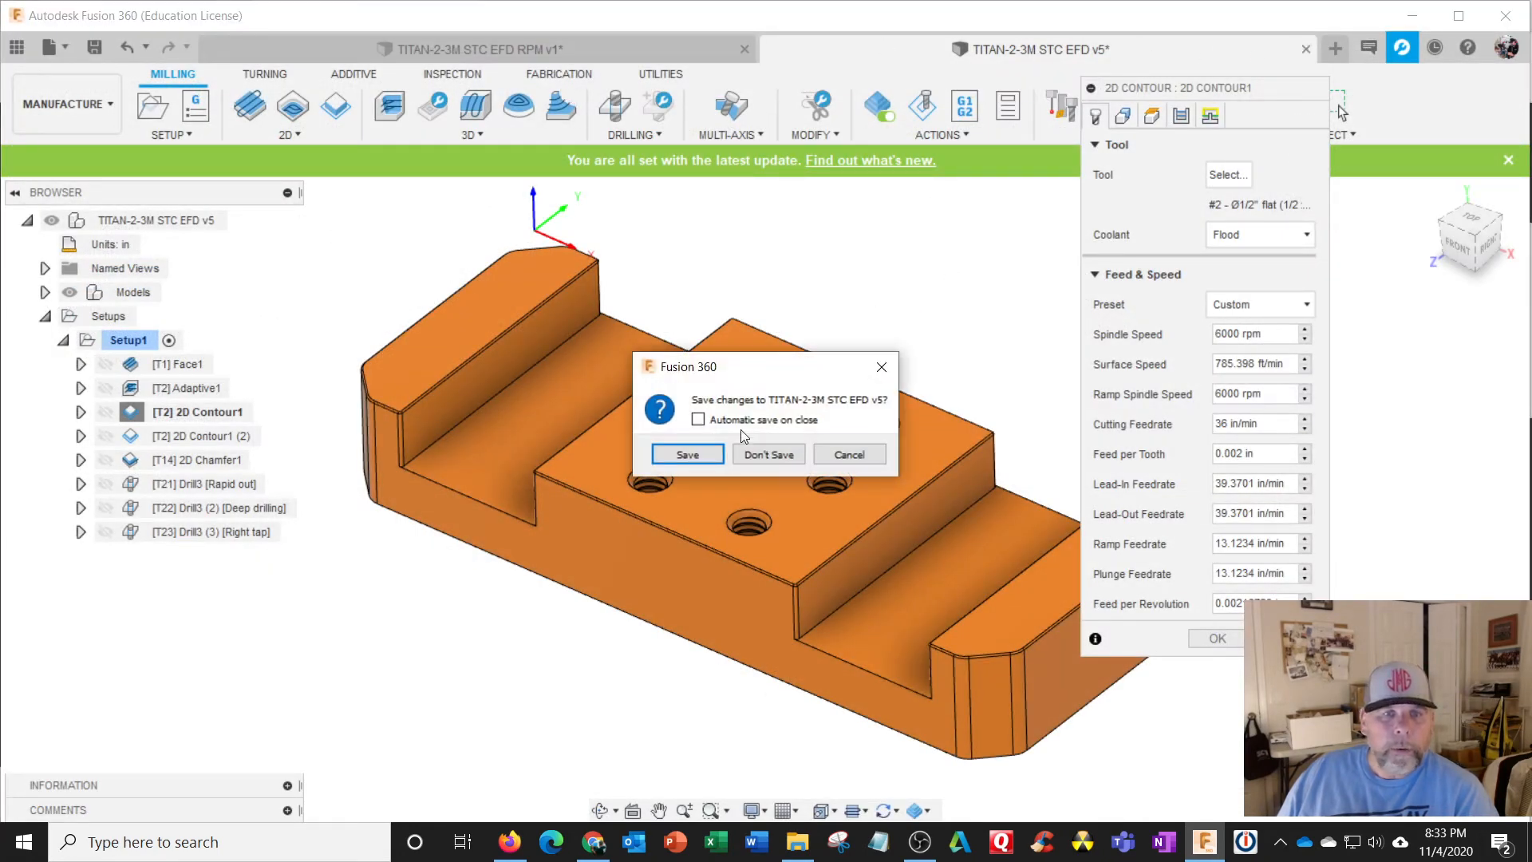
pyautogui.click(702, 461)
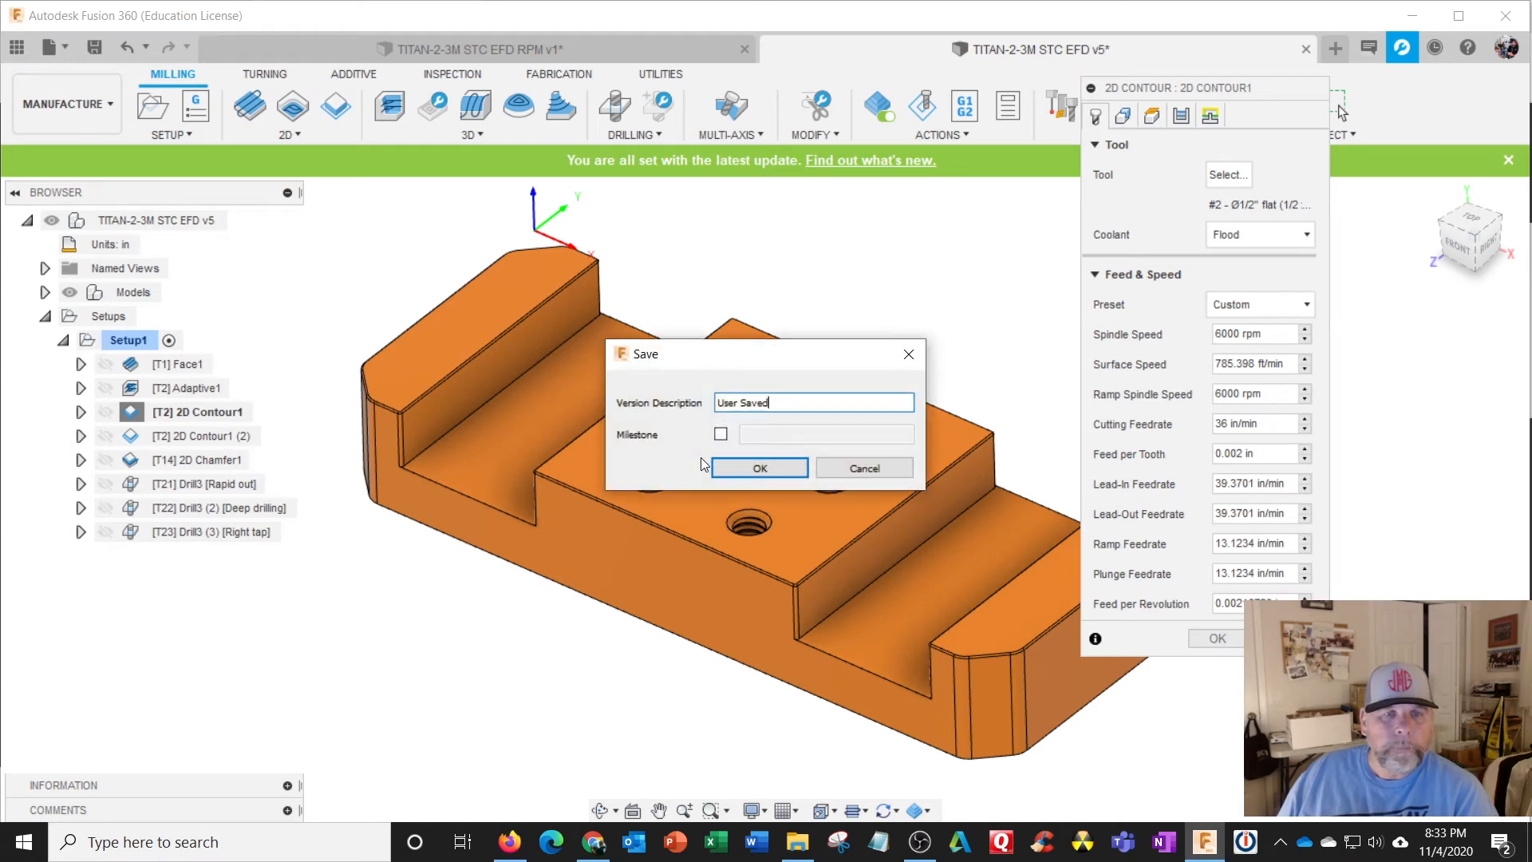
pyautogui.click(749, 462)
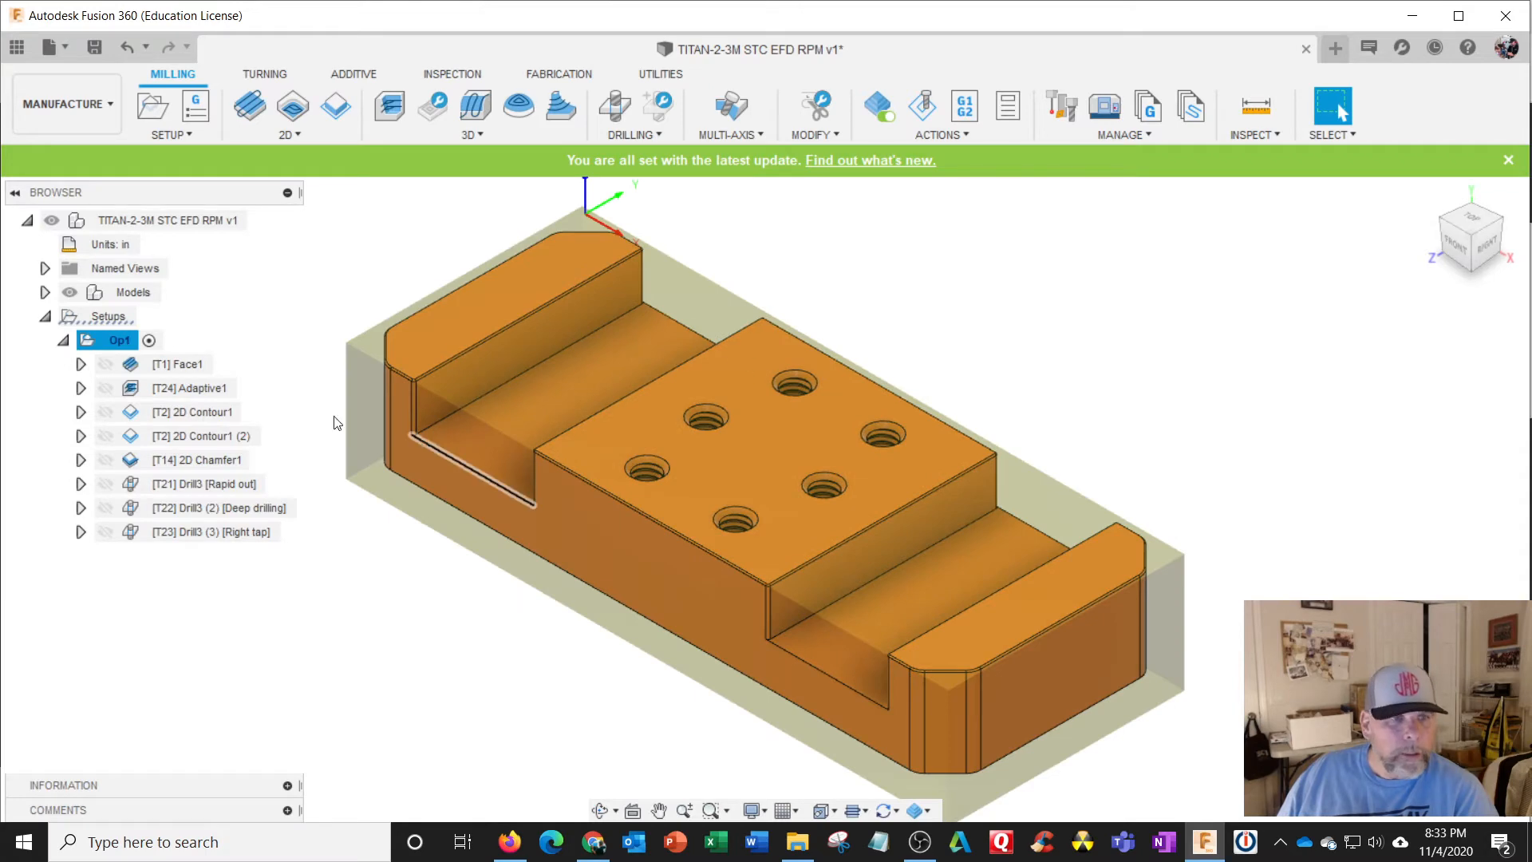
# Edit Op1's Adaptive1 to use tool 2 (1/2 x 1.25 x3) from the STC TITAN_BULDING_BLOCKS_TOOLS library with the VF 2 preset.
pyautogui.click(155, 386)
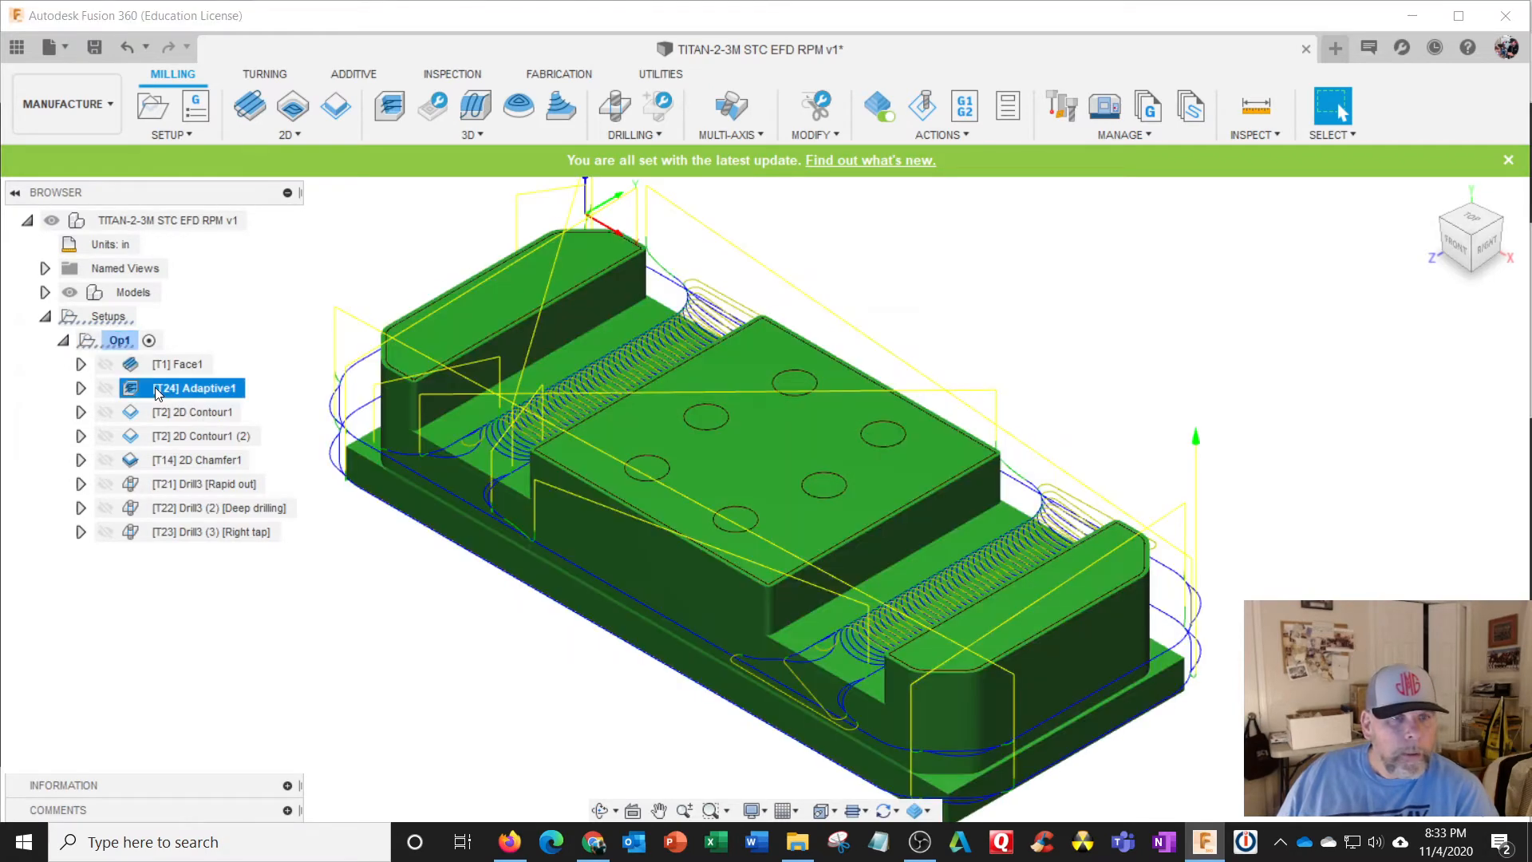
pyautogui.rightClick(155, 386)
pyautogui.click(211, 22)
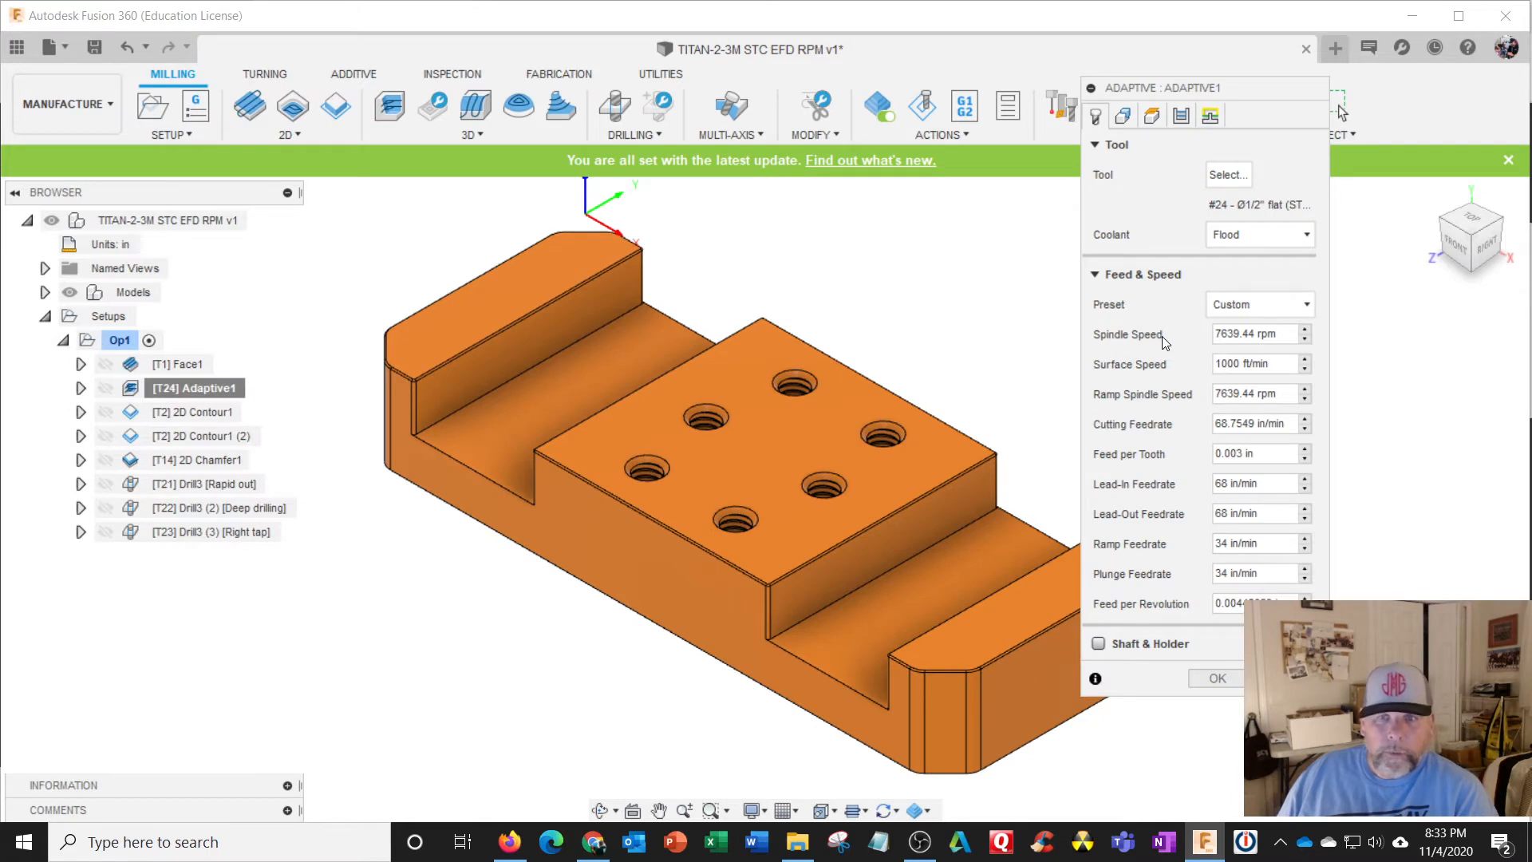
pyautogui.click(1281, 305)
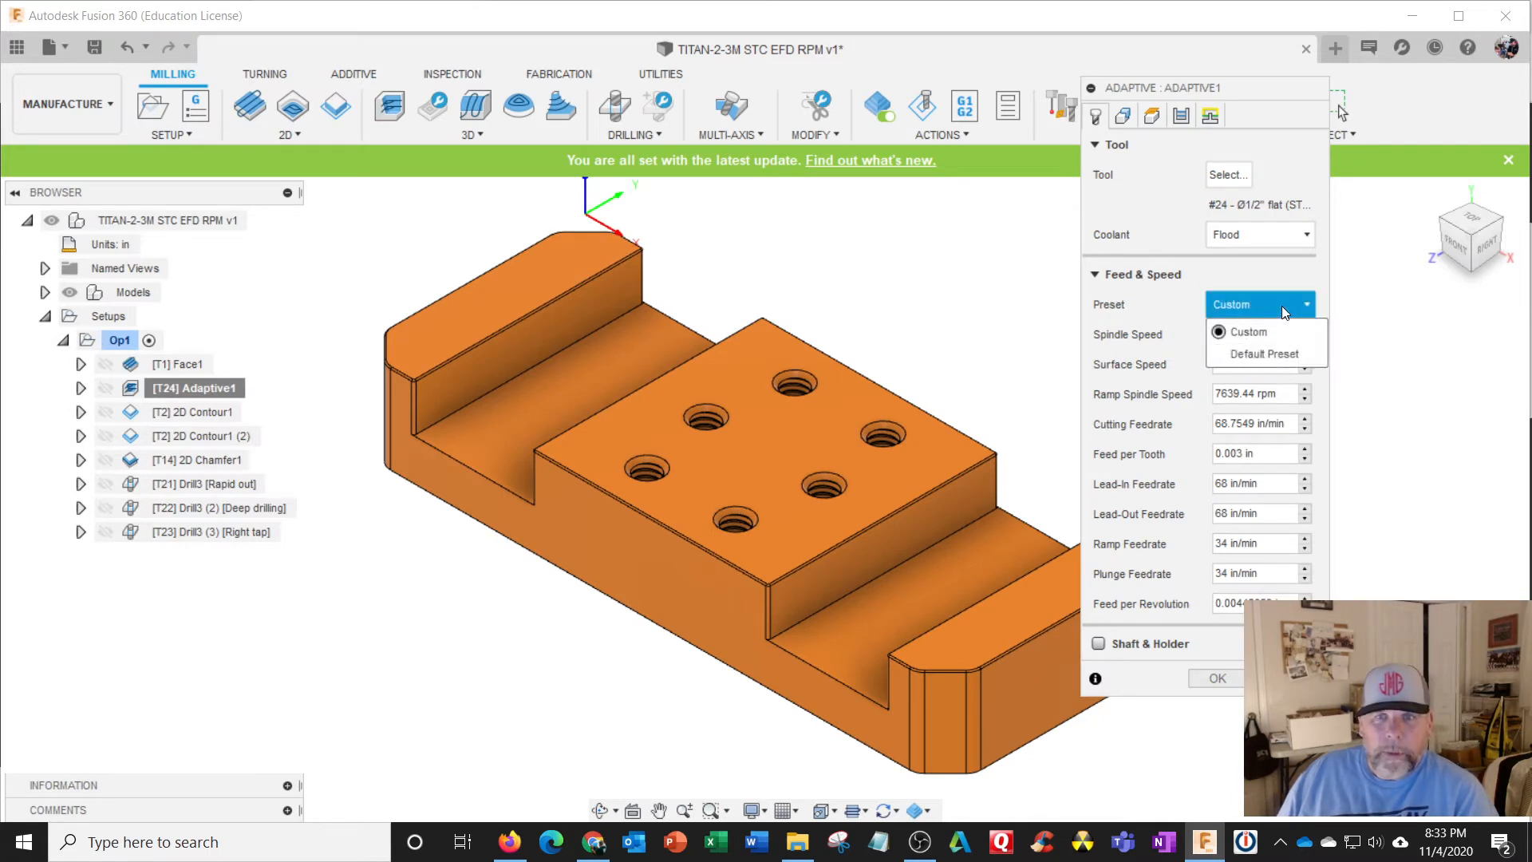
pyautogui.click(1281, 305)
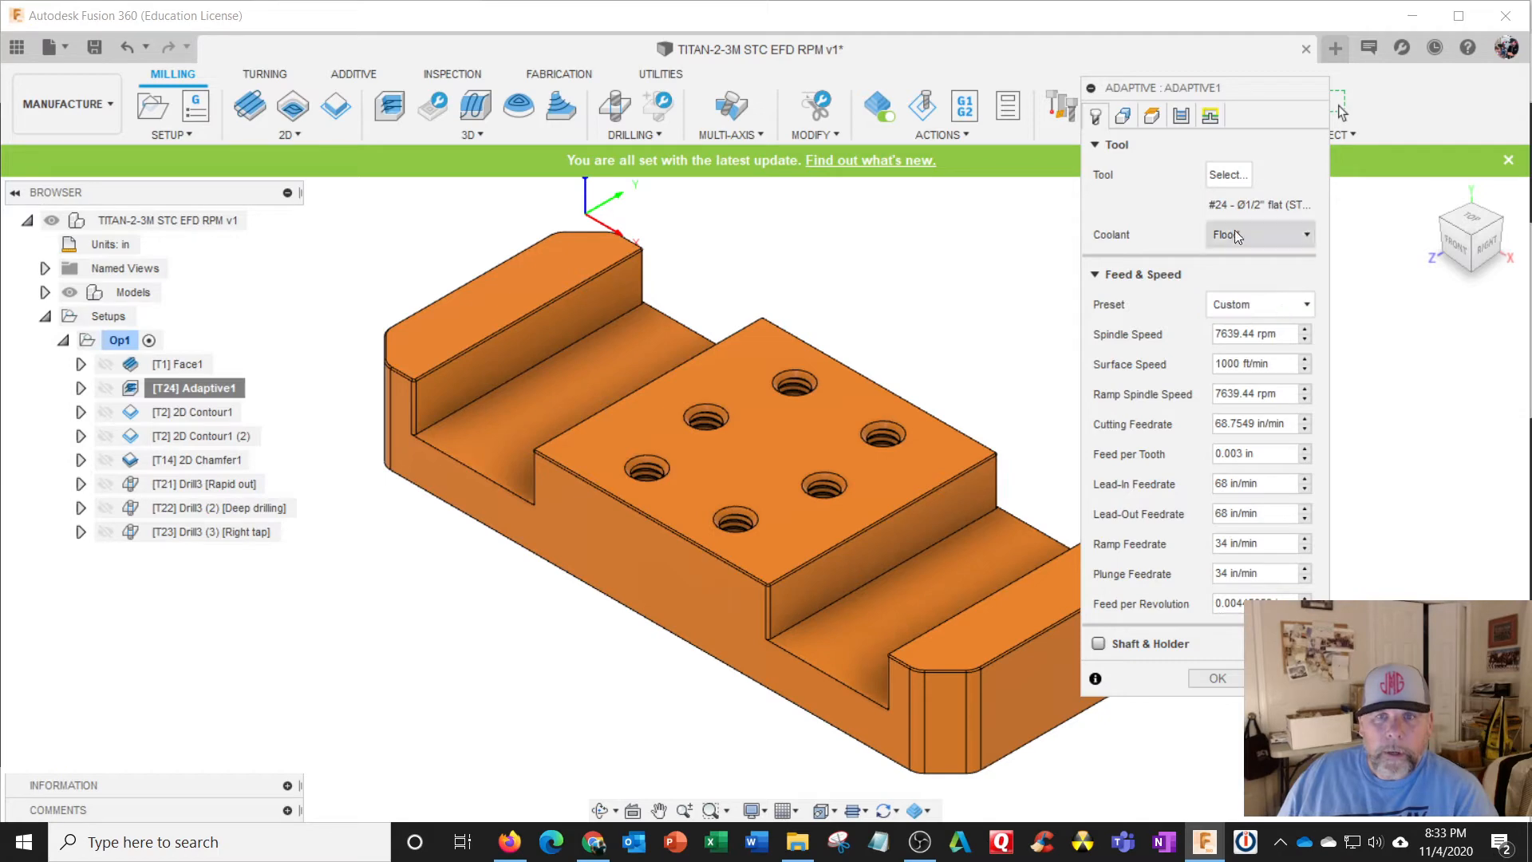
pyautogui.click(1225, 177)
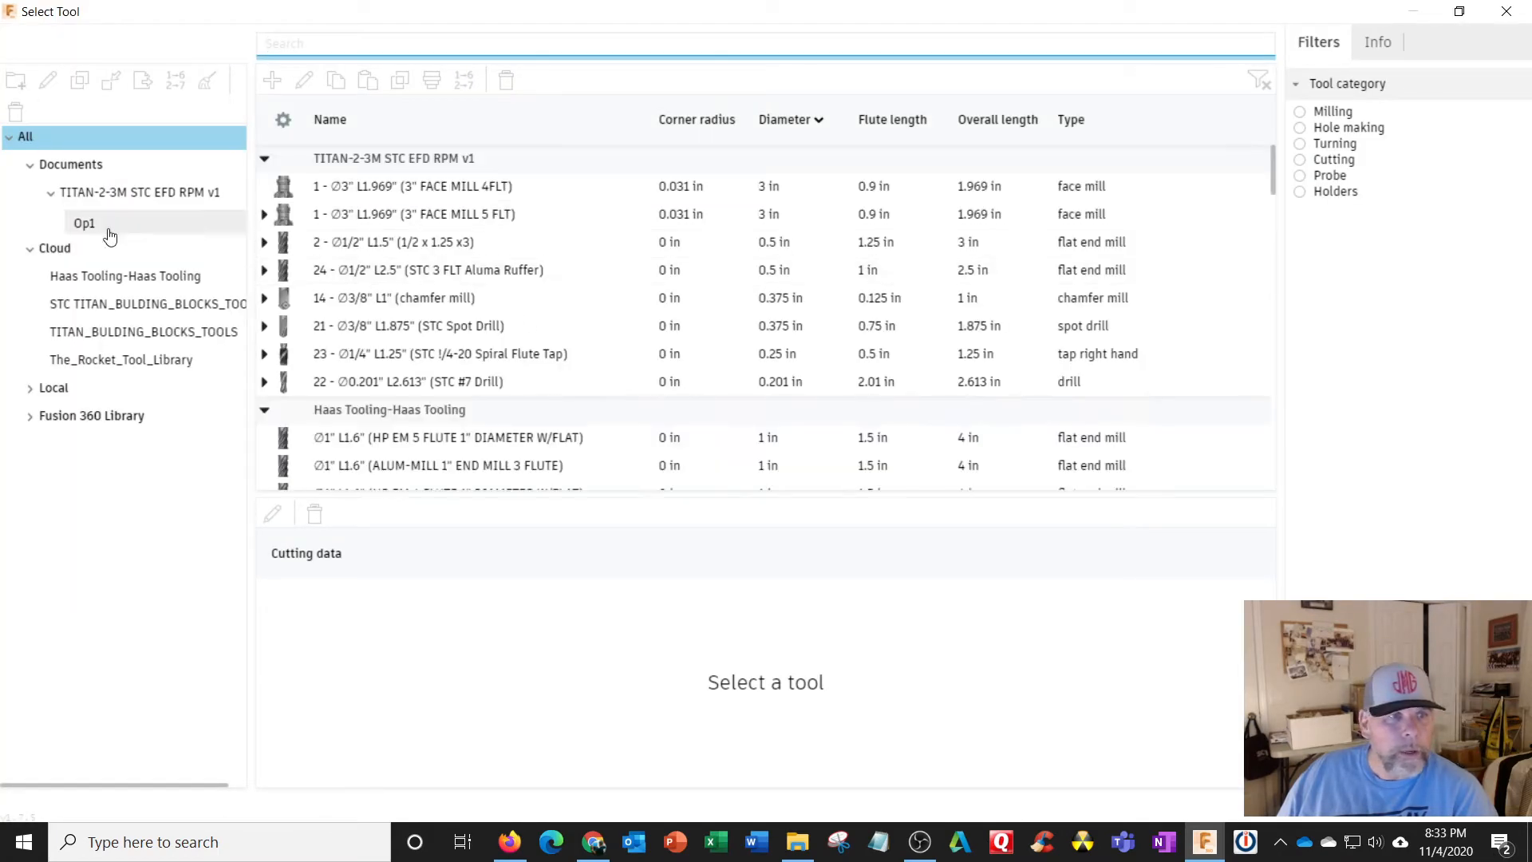
pyautogui.click(110, 231)
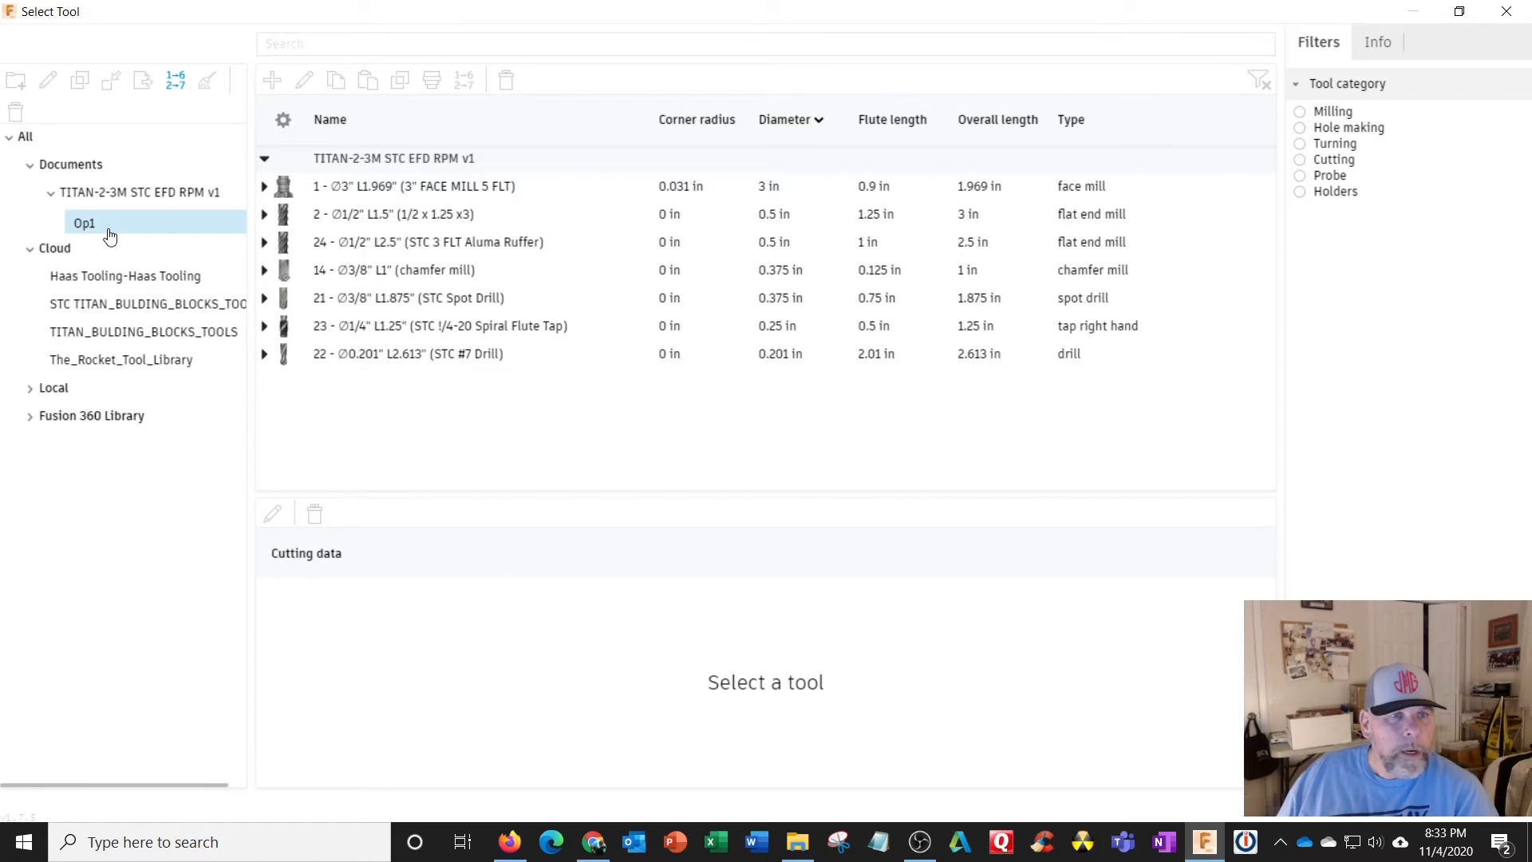
pyautogui.click(127, 306)
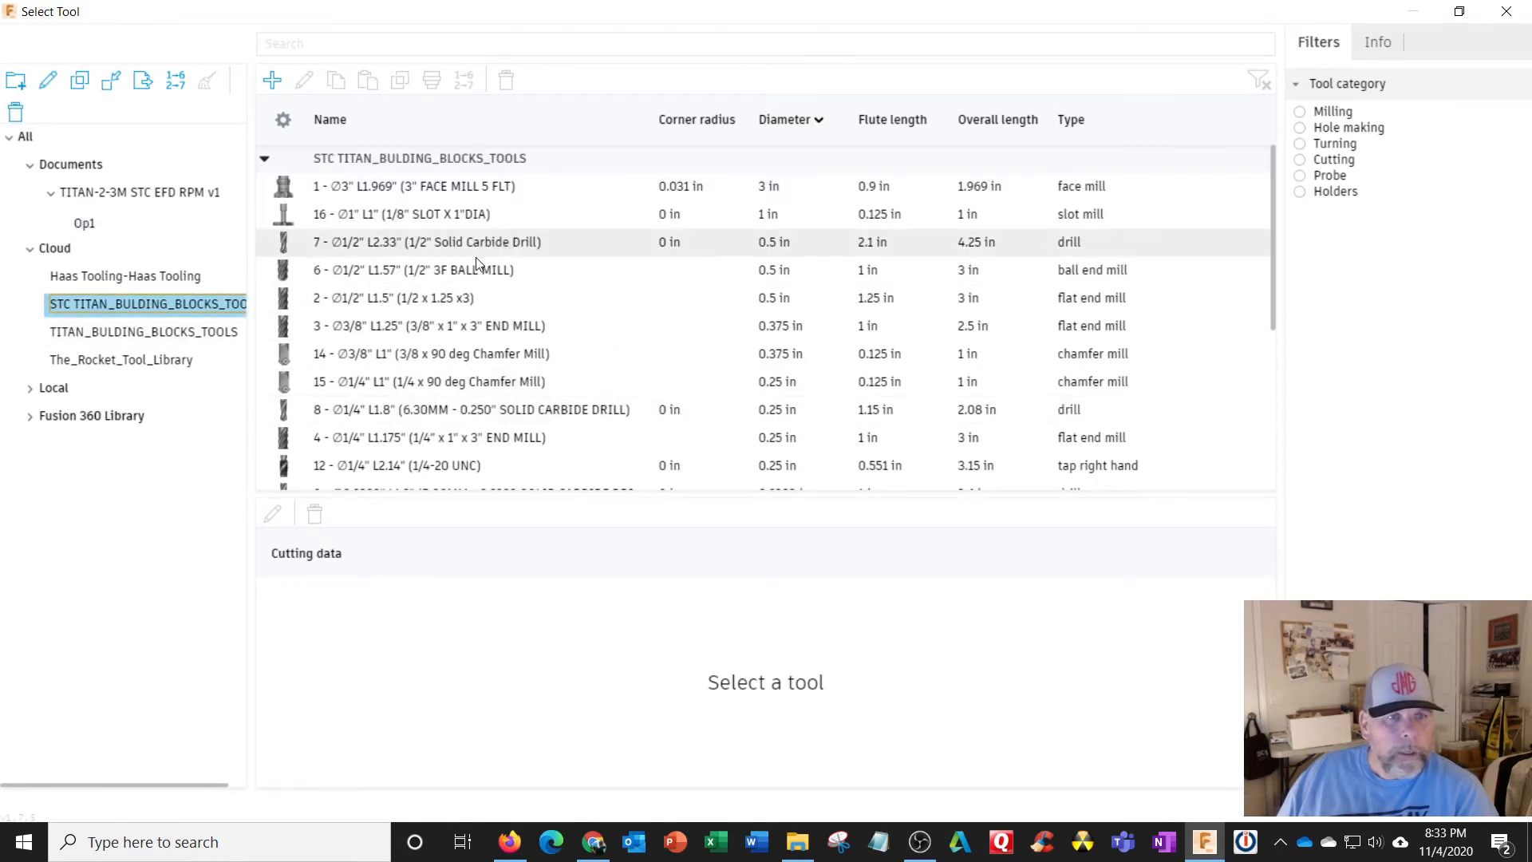
pyautogui.click(461, 295)
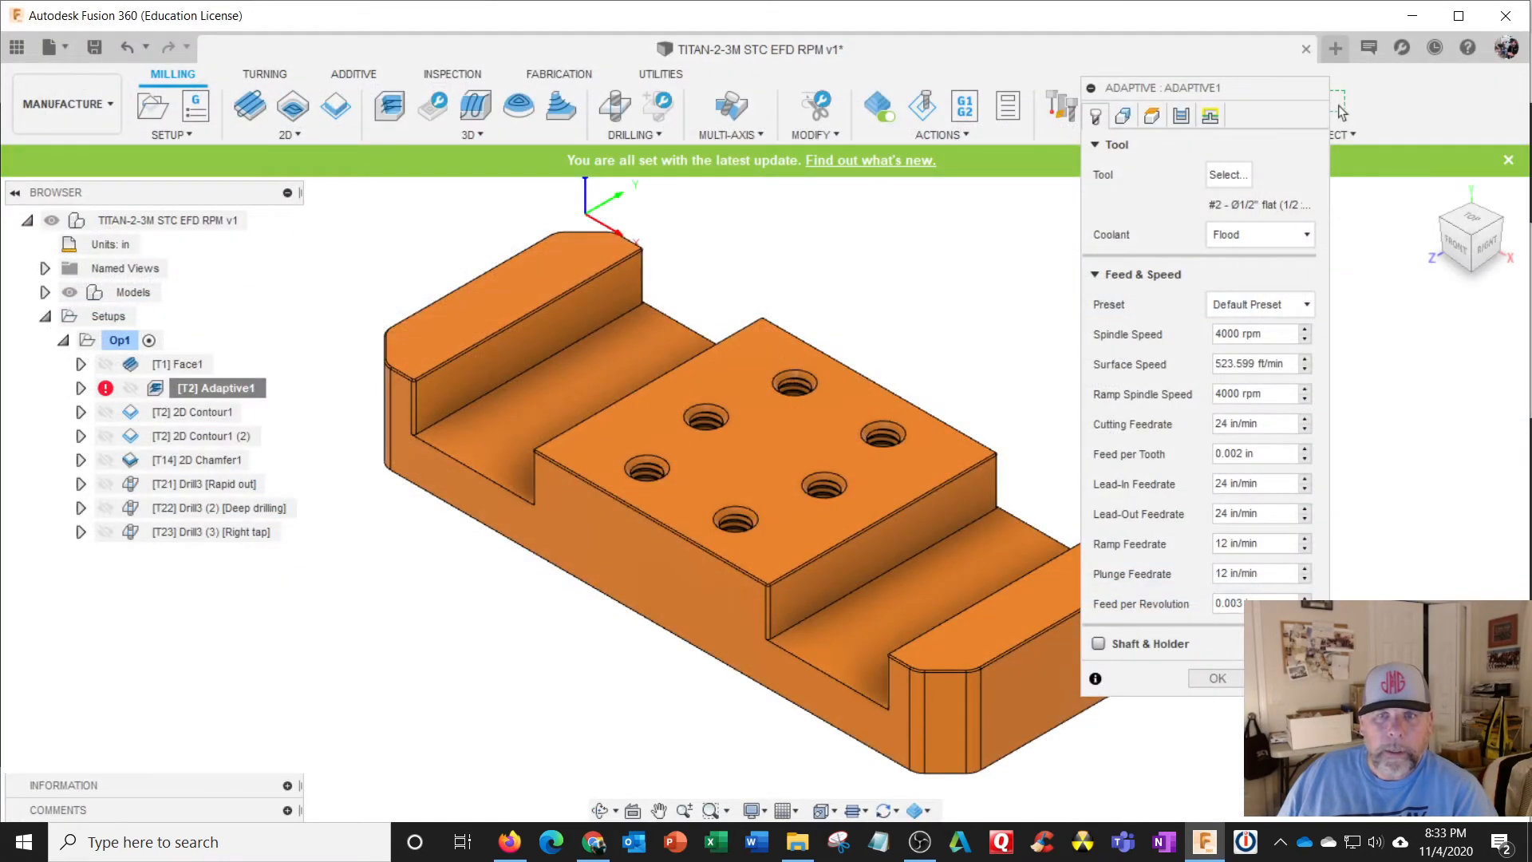
pyautogui.click(1284, 303)
pyautogui.click(1260, 396)
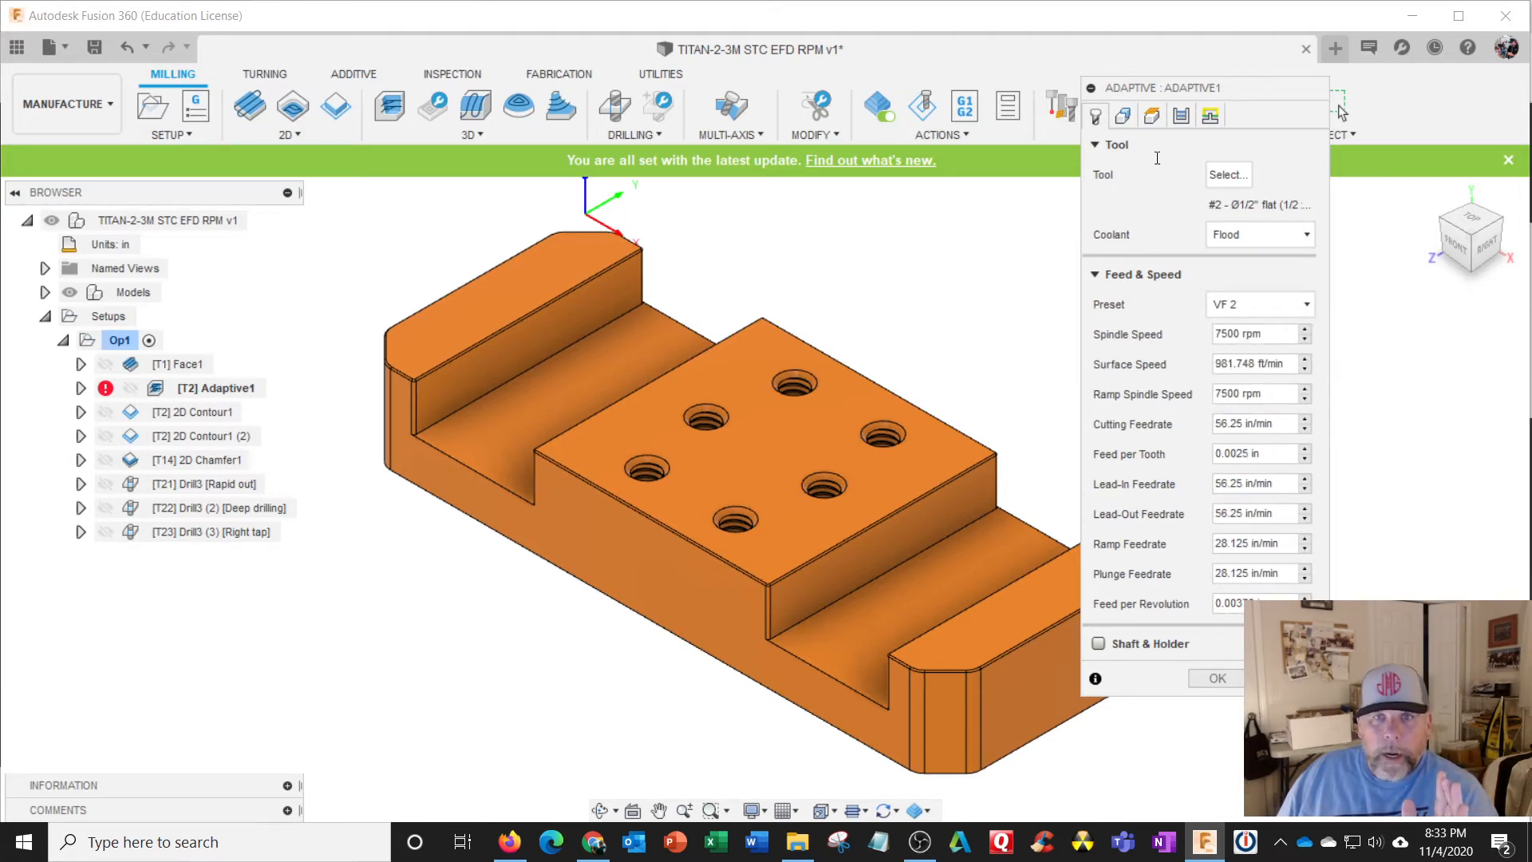
# Review Adaptive1's heights and set its maximum roughing stepdown to .8.
pyautogui.click(1151, 118)
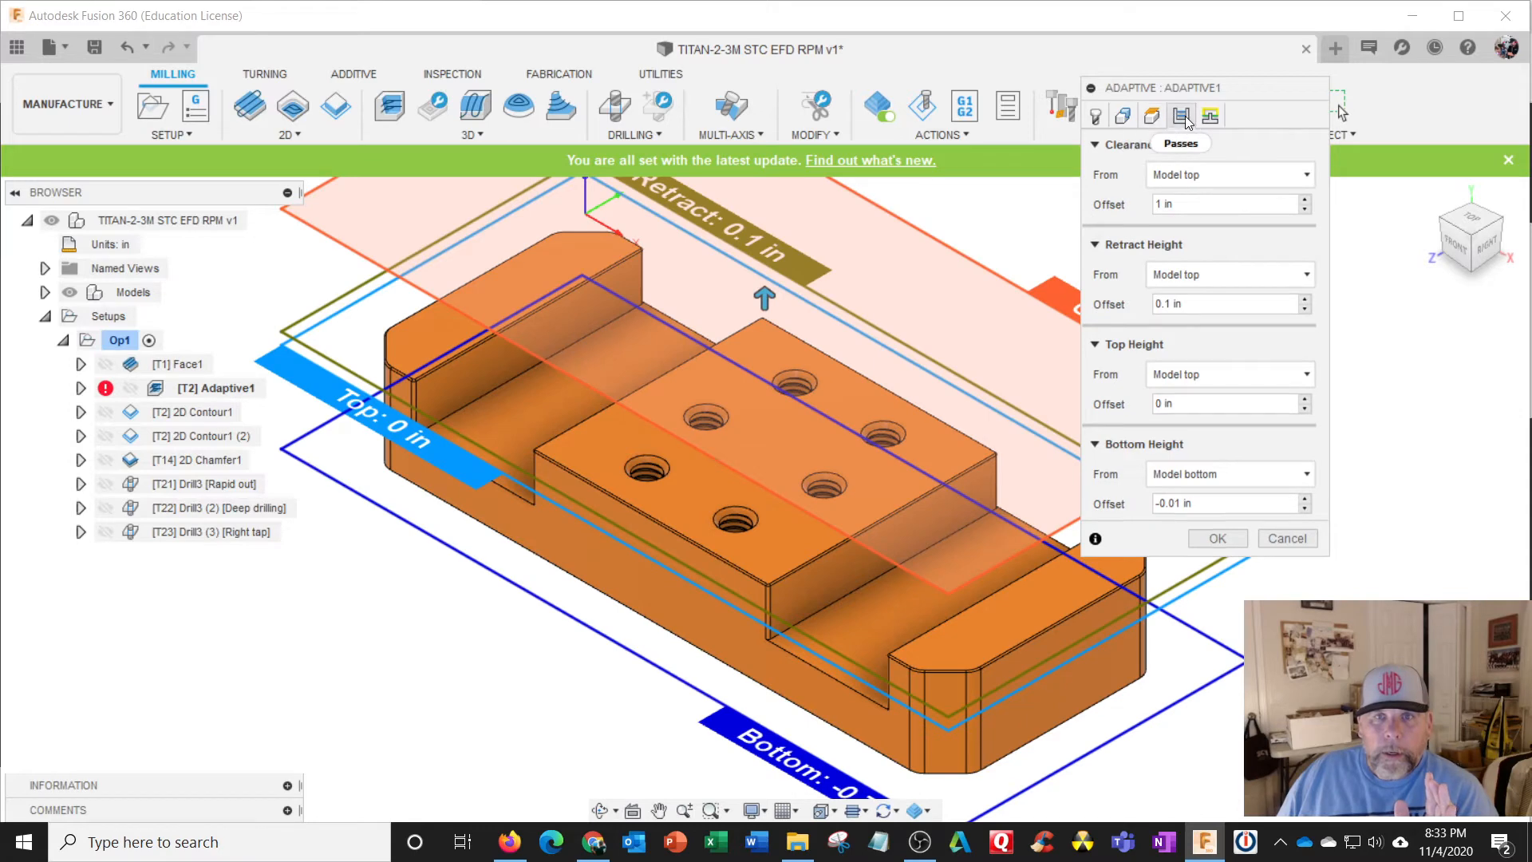
pyautogui.click(1181, 115)
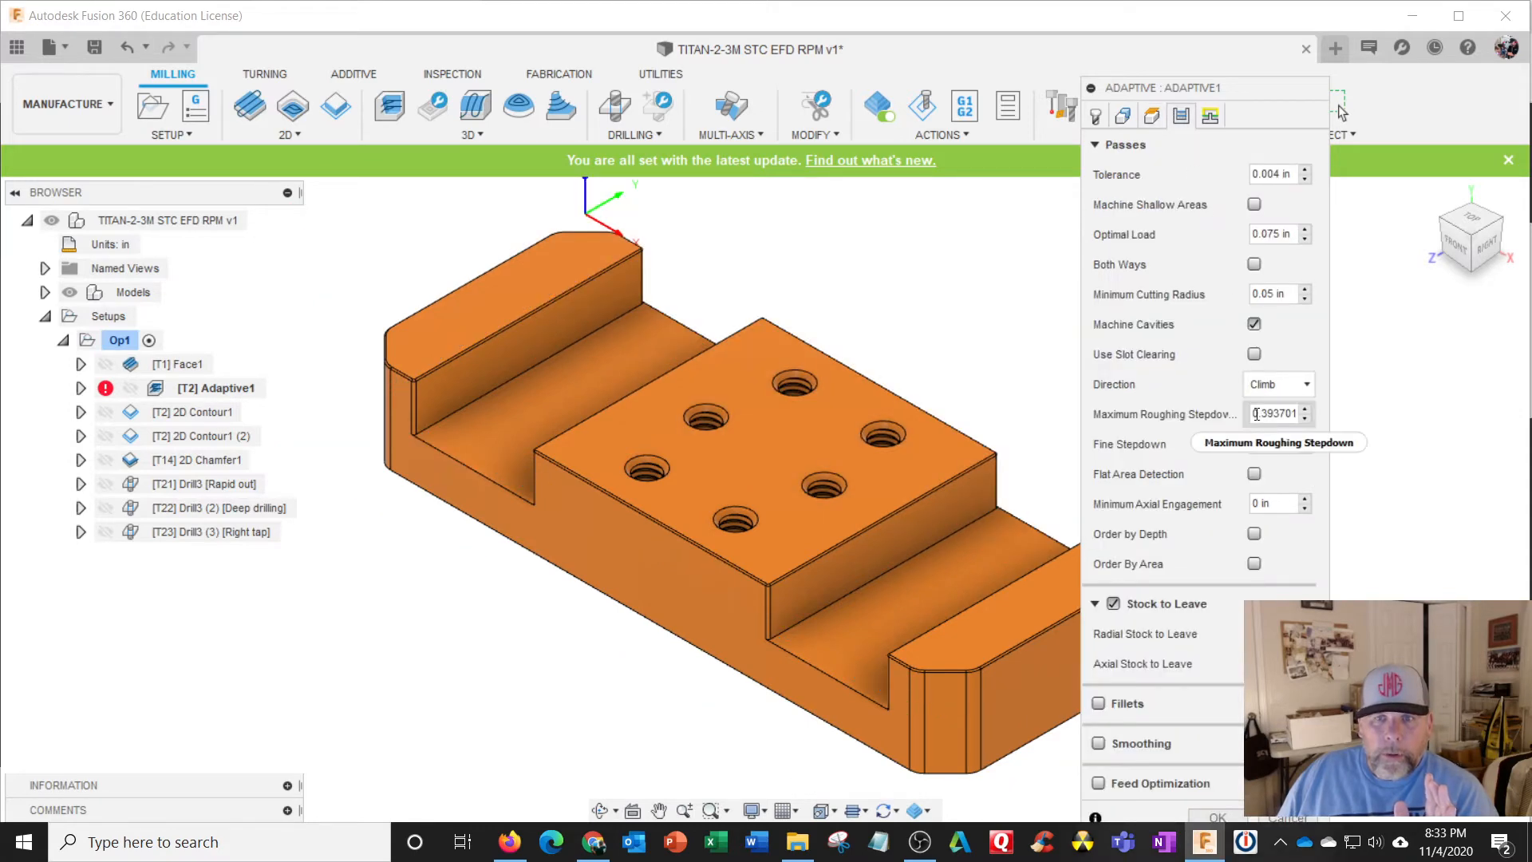
pyautogui.moveTo(1257, 414); pyautogui.dragTo(1308, 418)
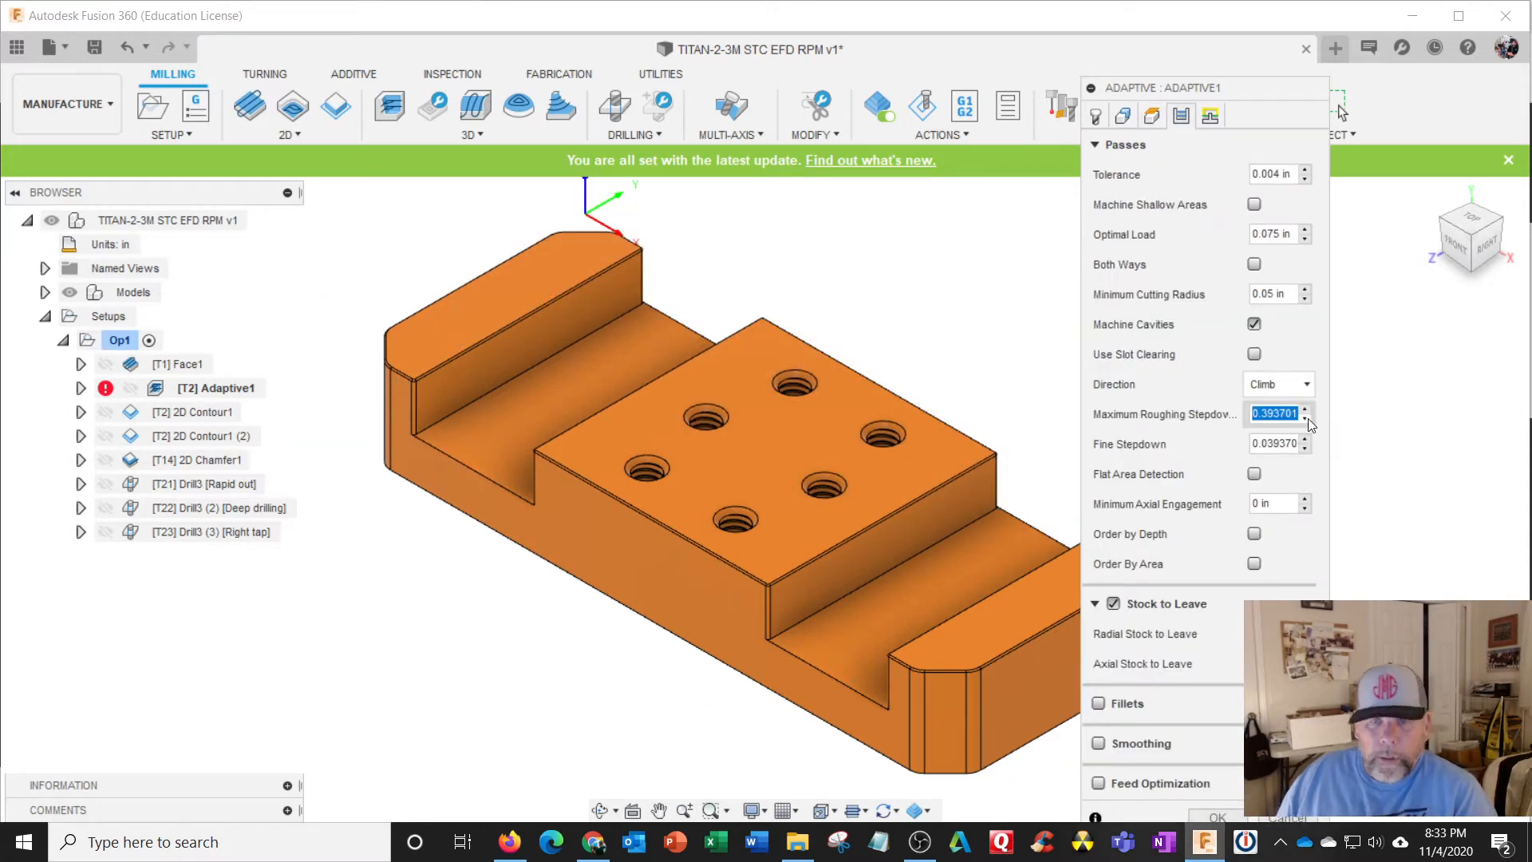
pyautogui.write('.8')
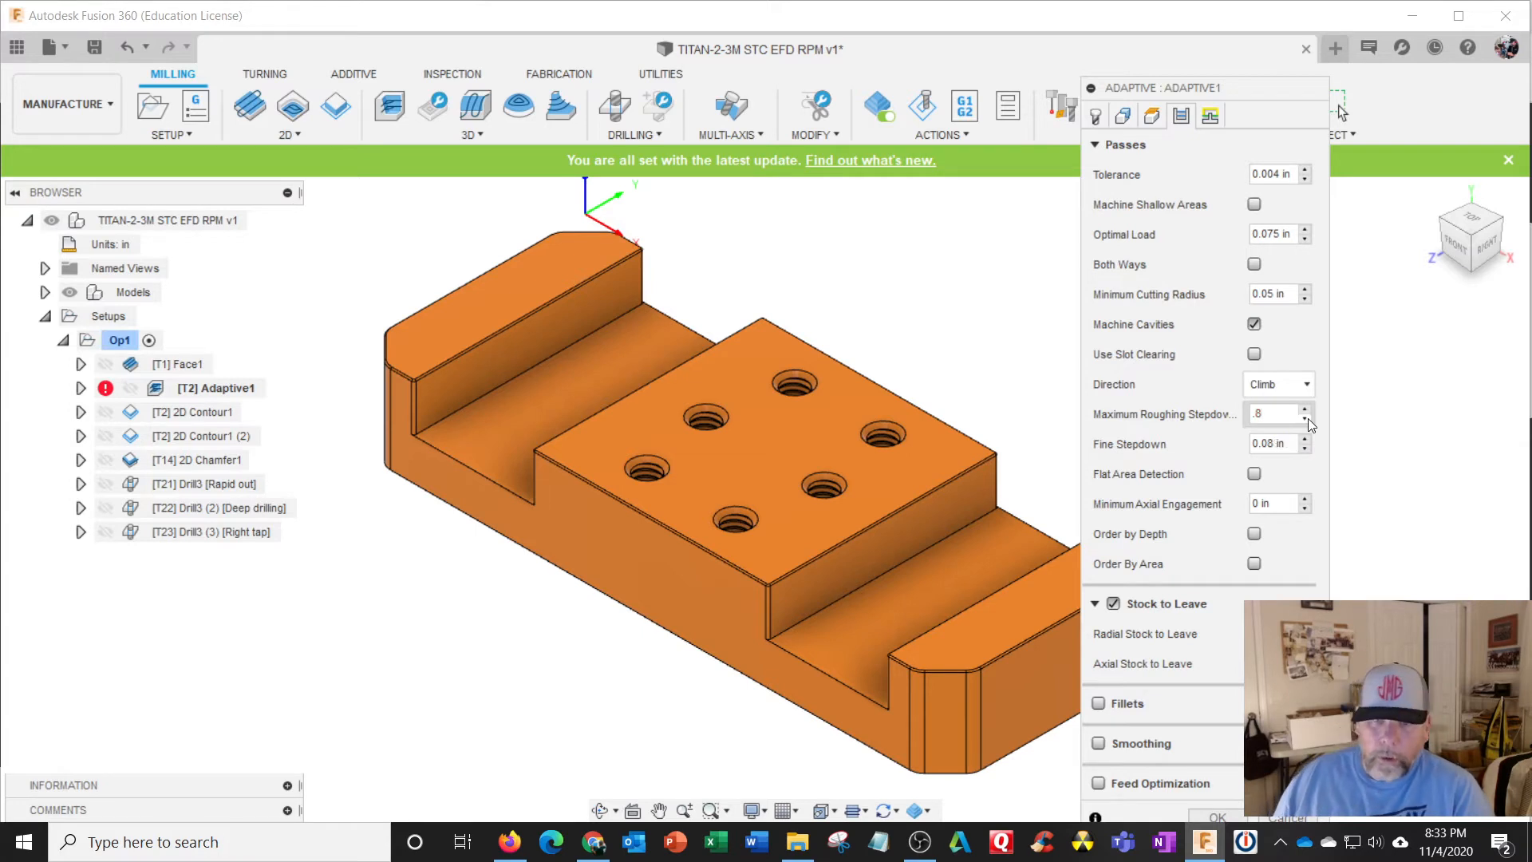
# Set Adaptive1's stay-down level to 70%, lift height to .01 and no-engagement feedrate to 400, and accept the operation.
pyautogui.click(1218, 125)
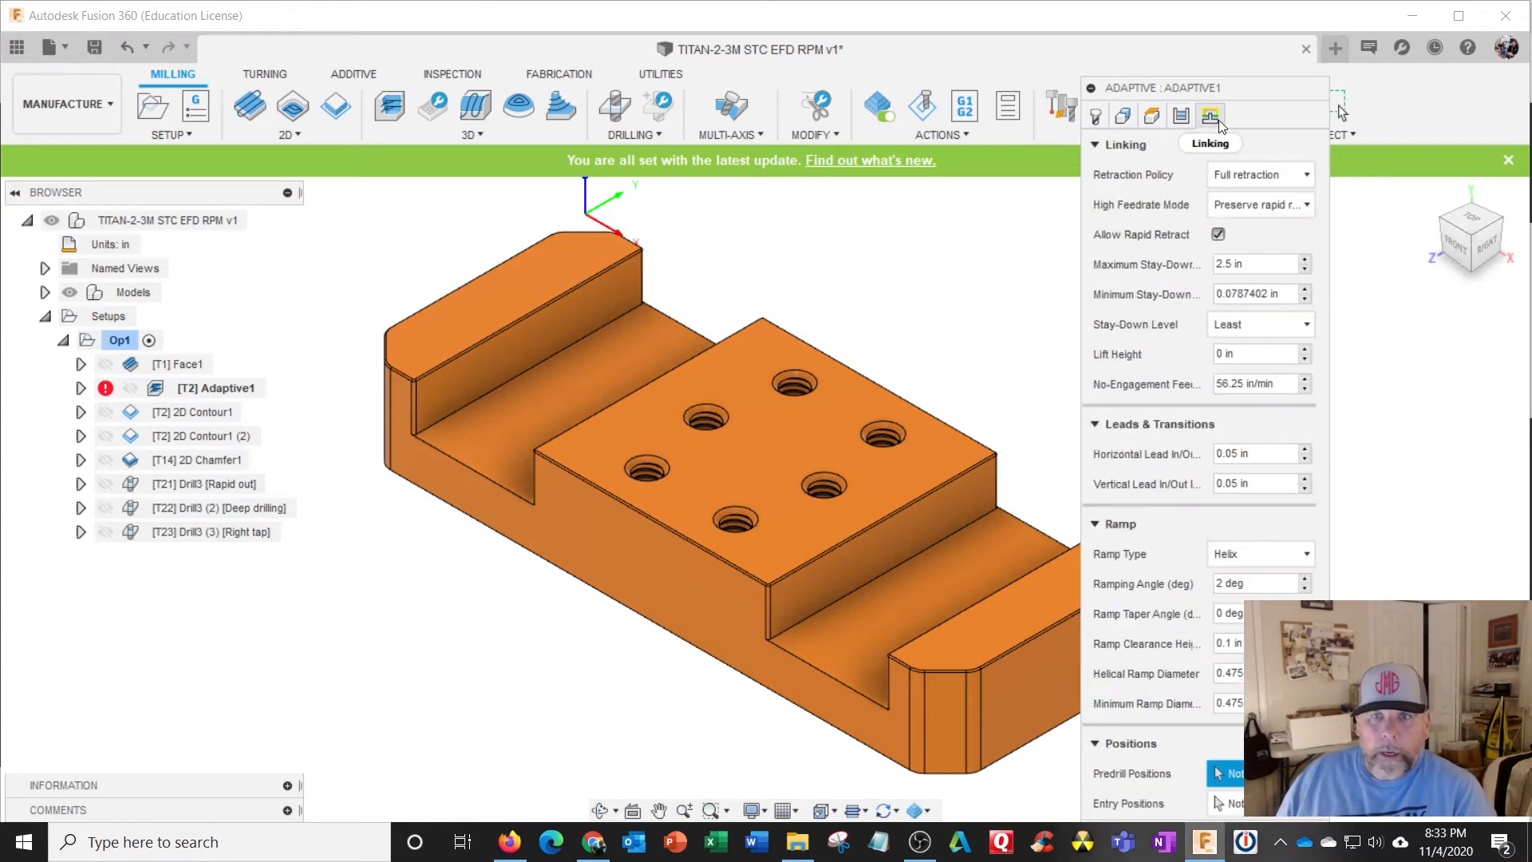
pyautogui.click(1277, 323)
pyautogui.click(1245, 507)
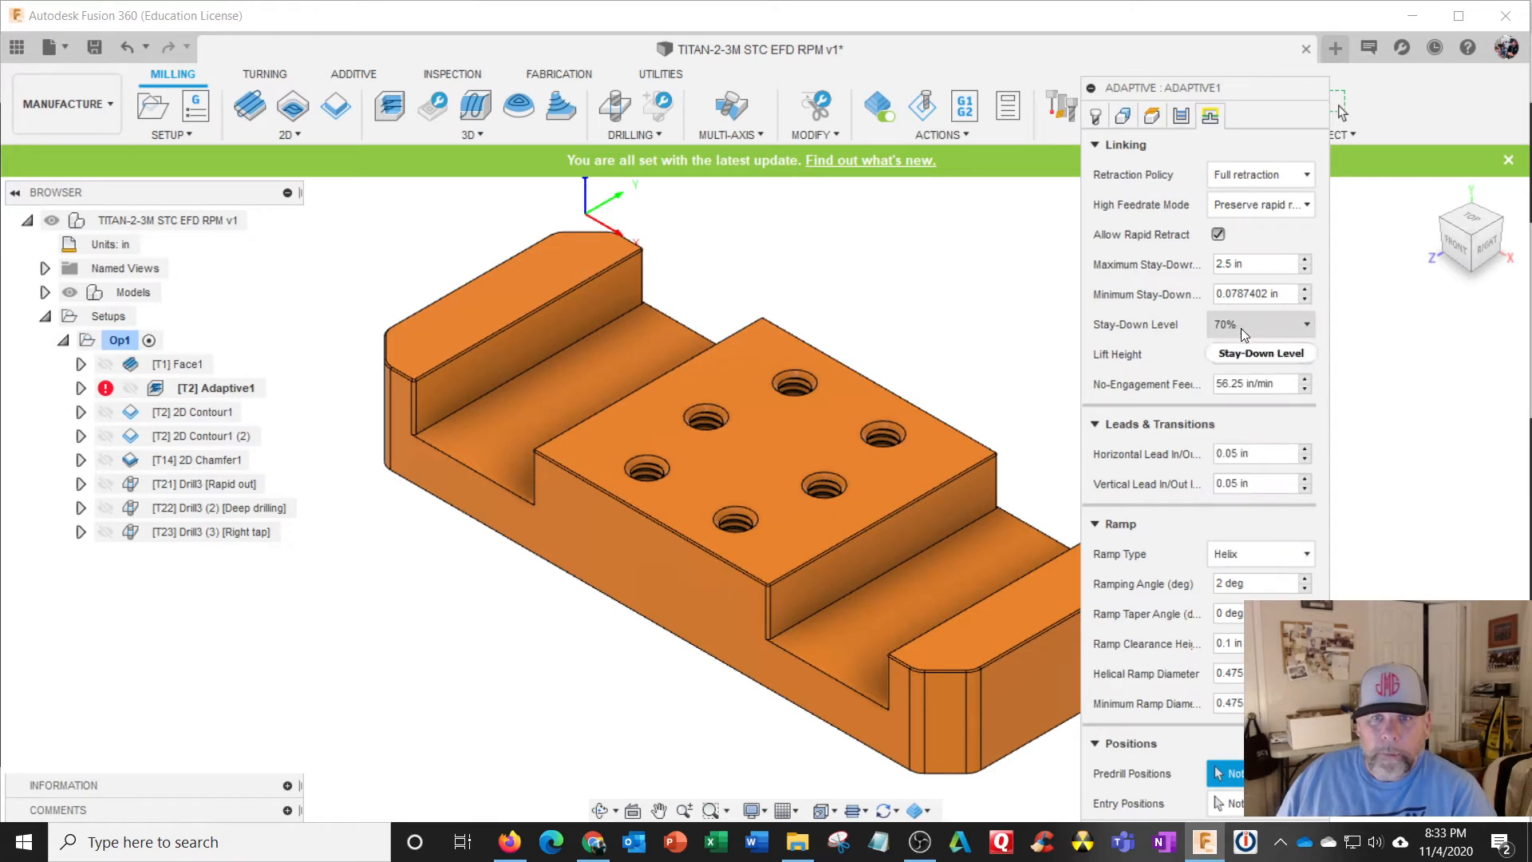
pyautogui.press('Tab')
pyautogui.write('.01')
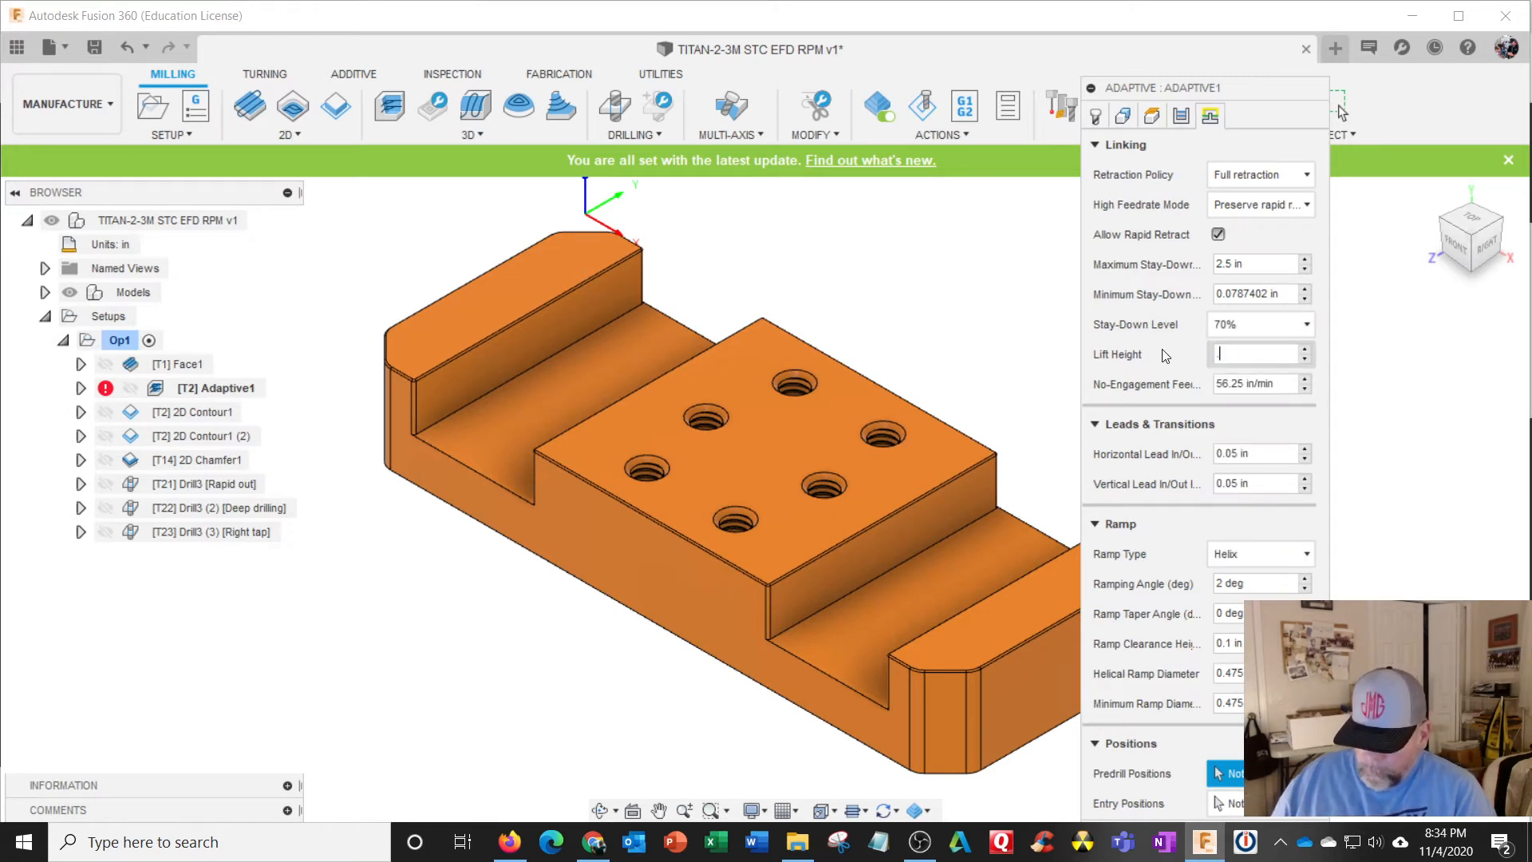
pyautogui.click(1291, 383)
pyautogui.write('400.')
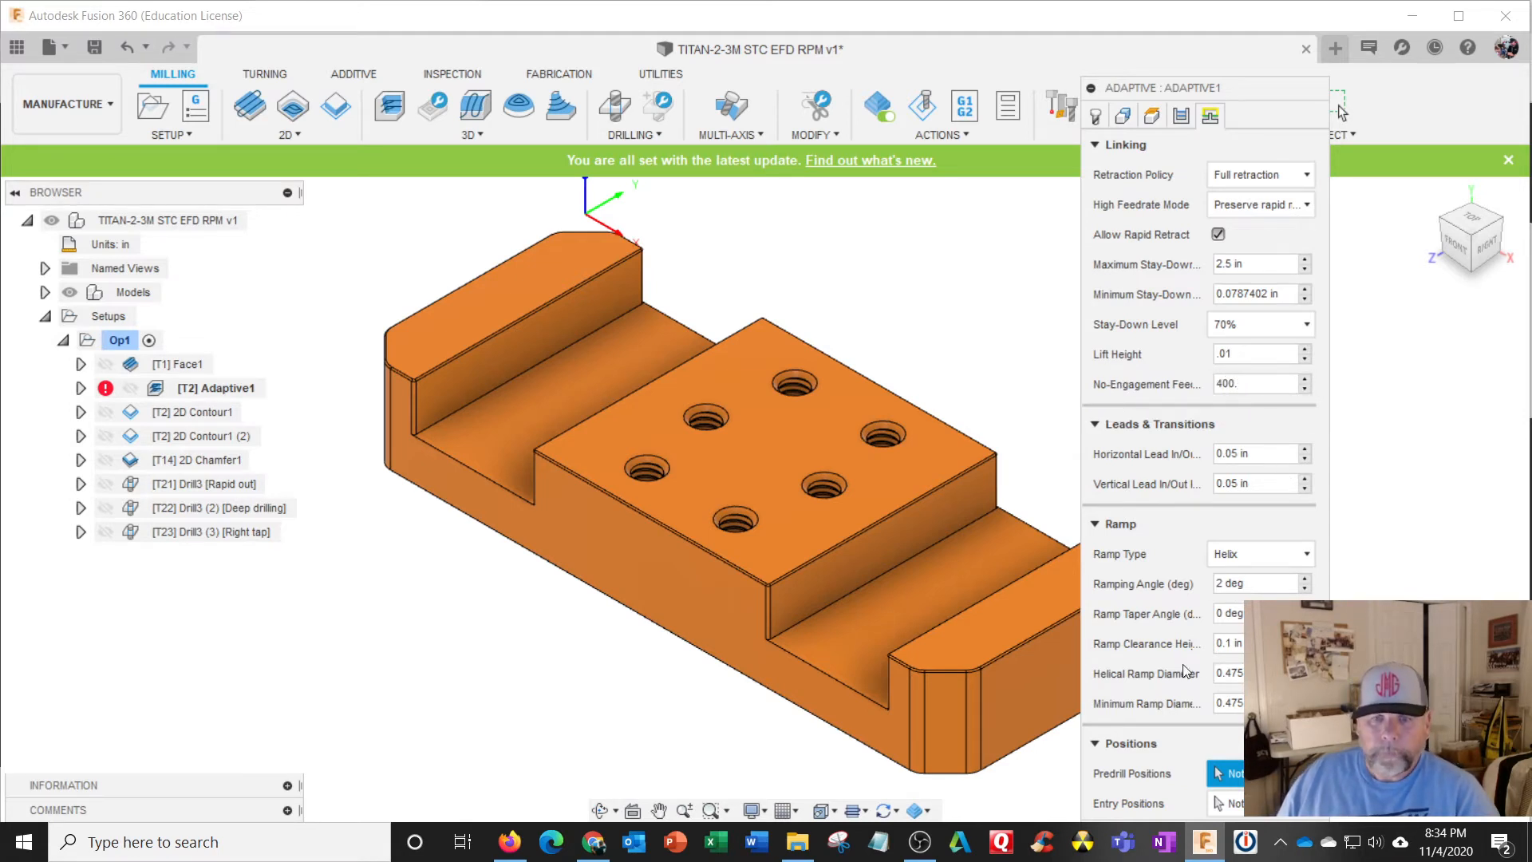
pyautogui.moveTo(1184, 87); pyautogui.dragTo(1166, 0)
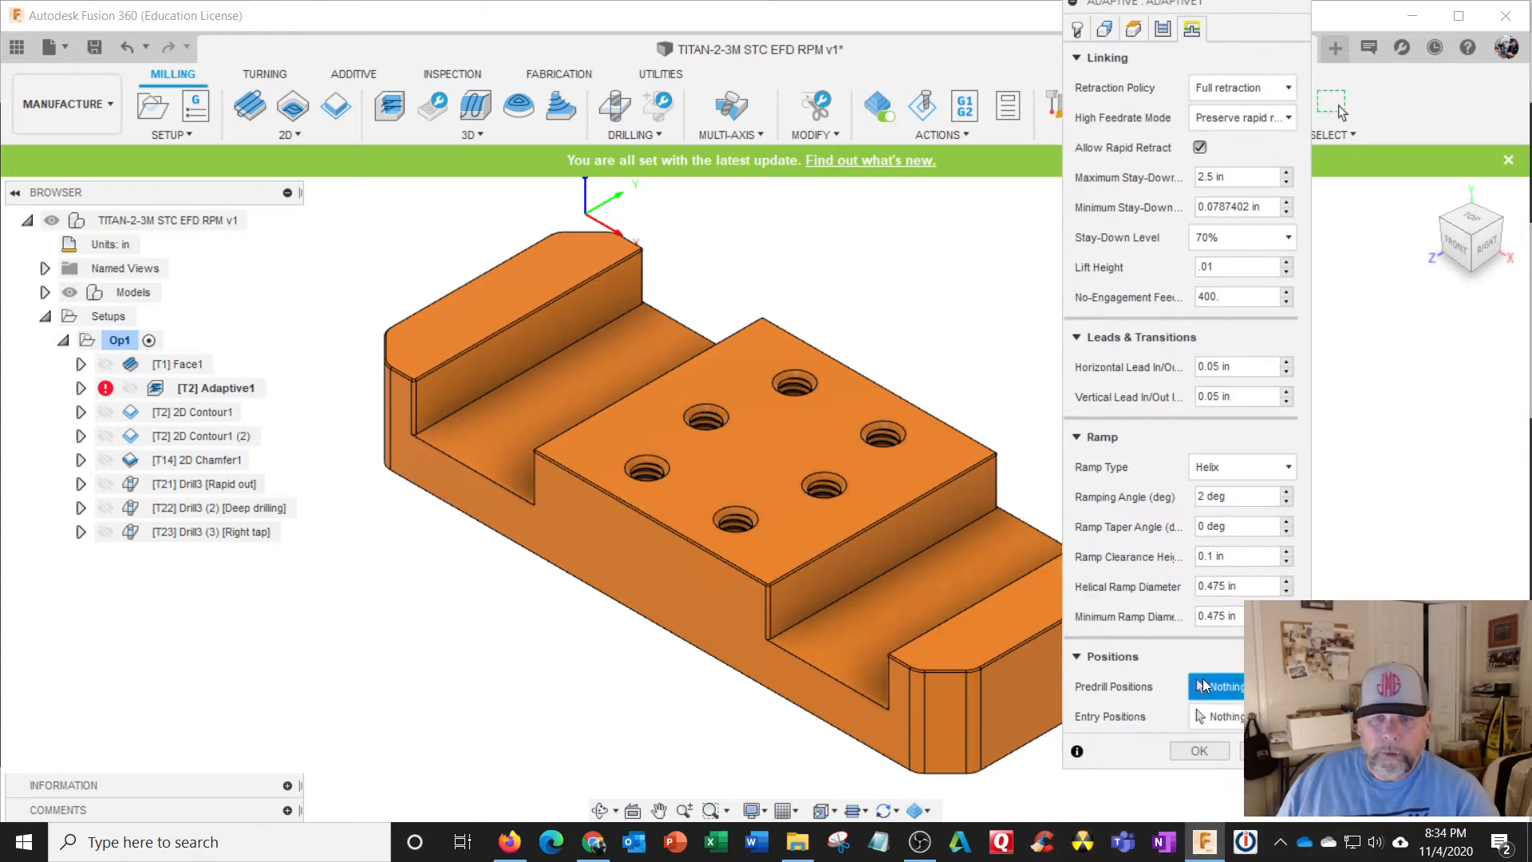
pyautogui.click(1199, 750)
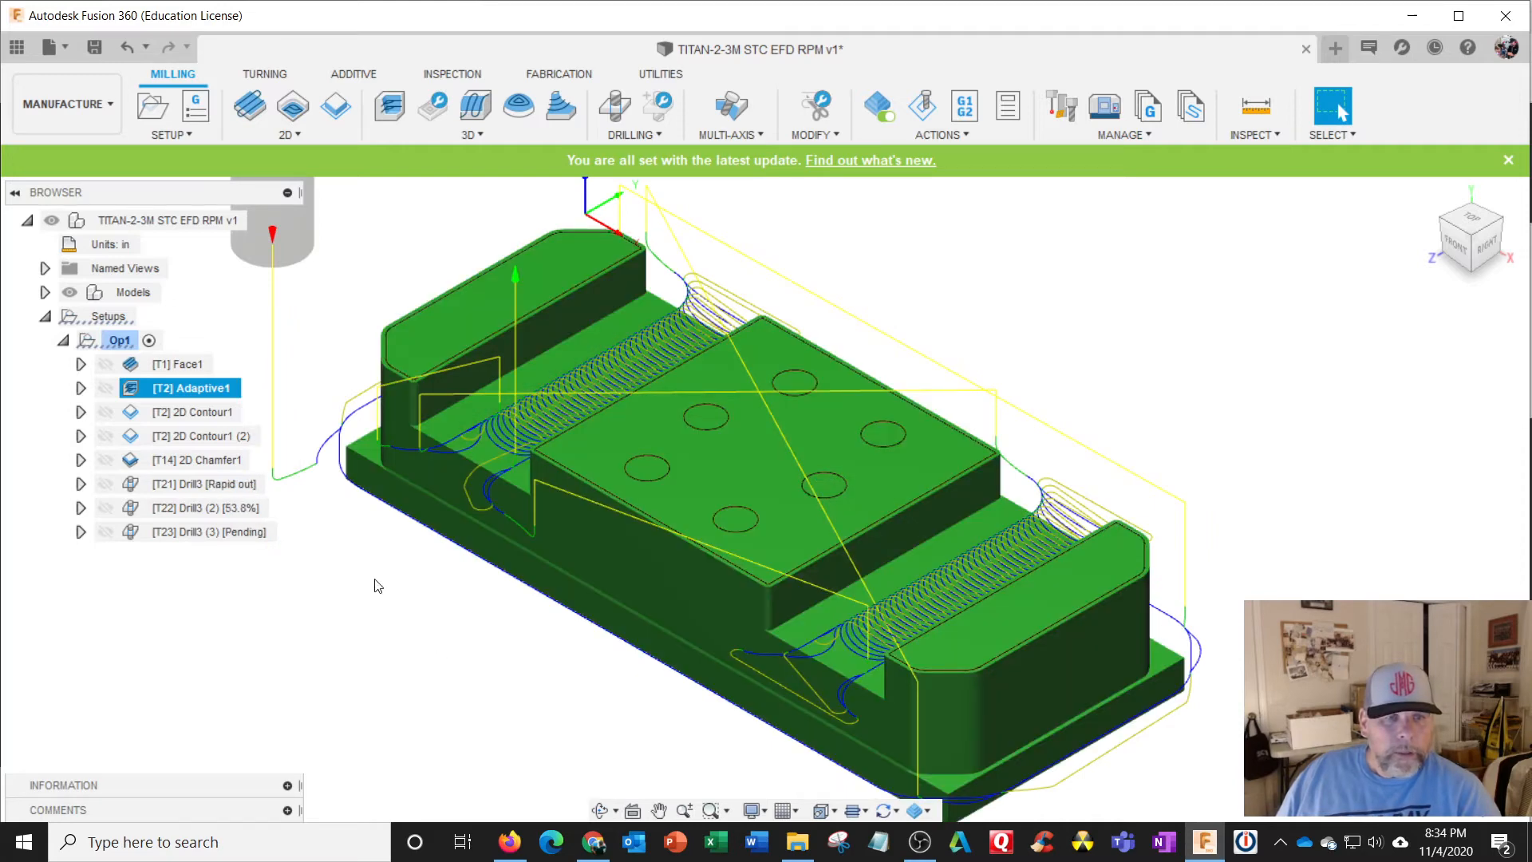
pyautogui.click(360, 556)
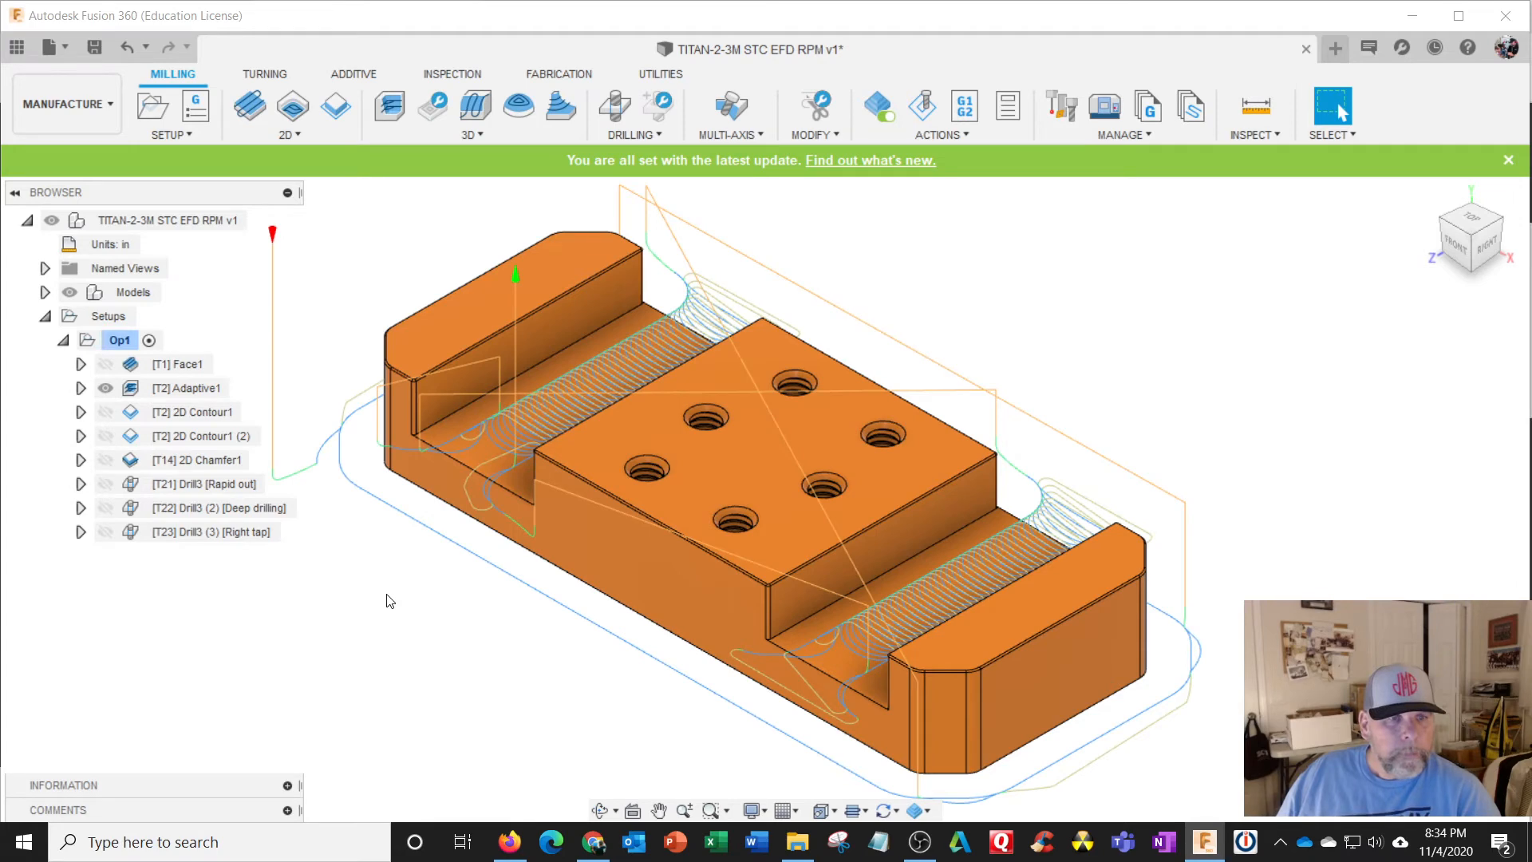
# Edit 2D Contour1 to use Op1's 1/2 x 1.25 x3 flat end mill that carries the TM 1p and VF 2 presets, with VF 2 applied.
pyautogui.rightClick(153, 413)
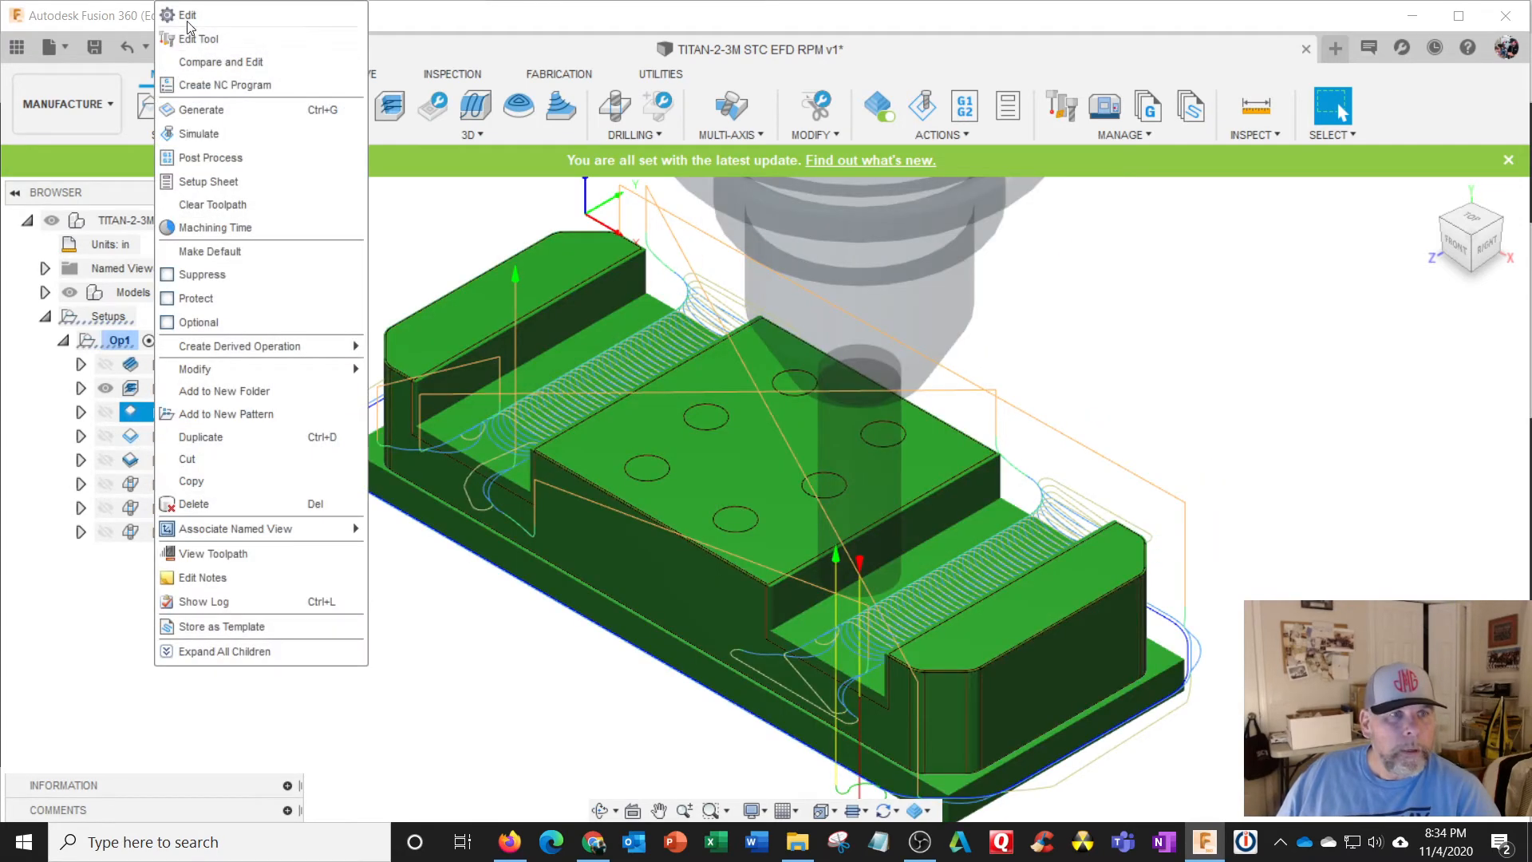
pyautogui.click(185, 17)
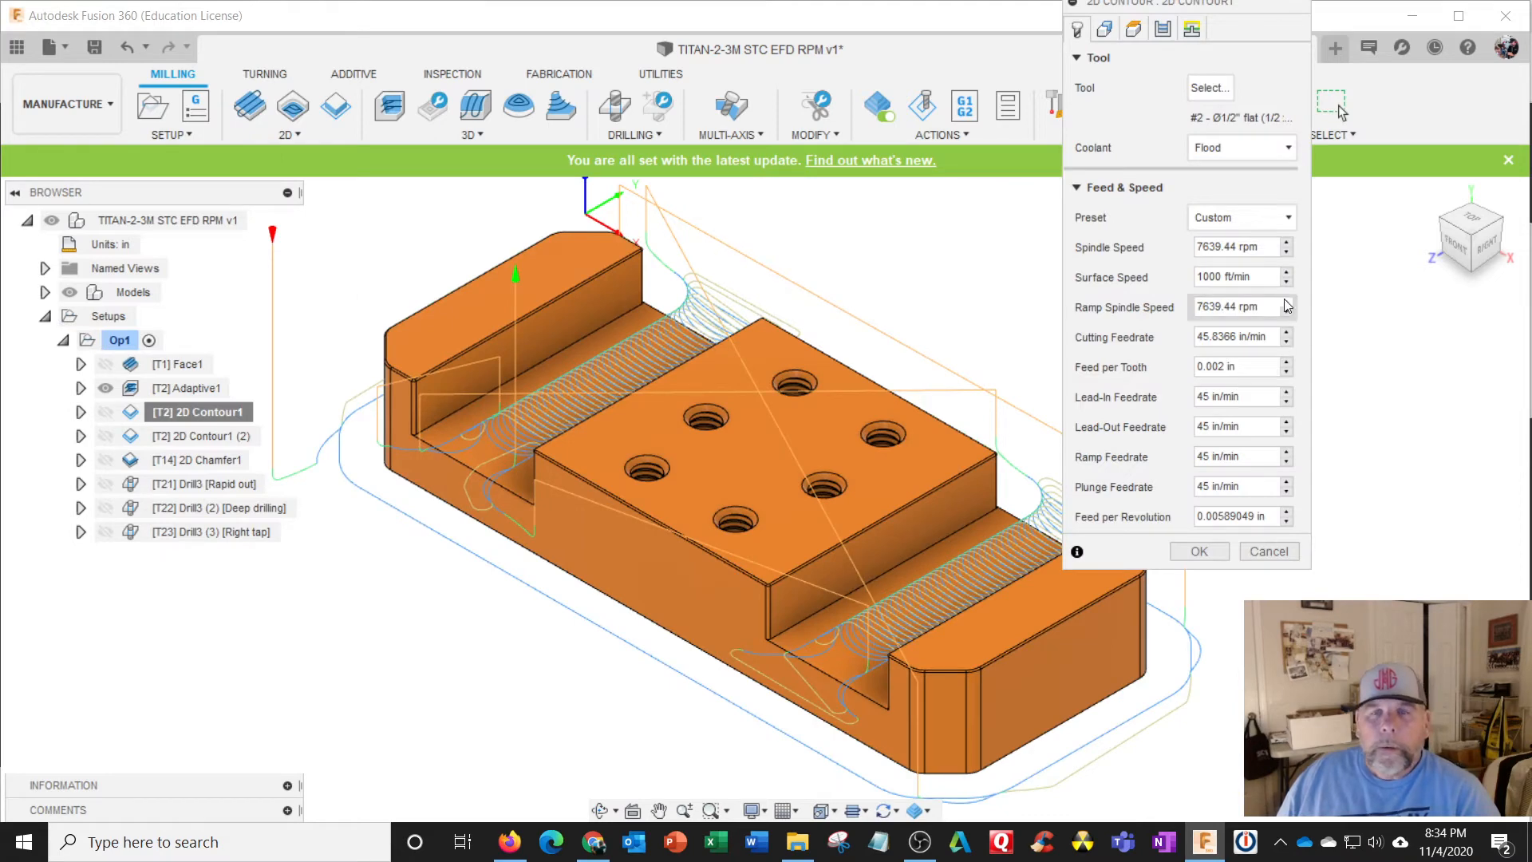
pyautogui.click(1261, 217)
pyautogui.click(1261, 217)
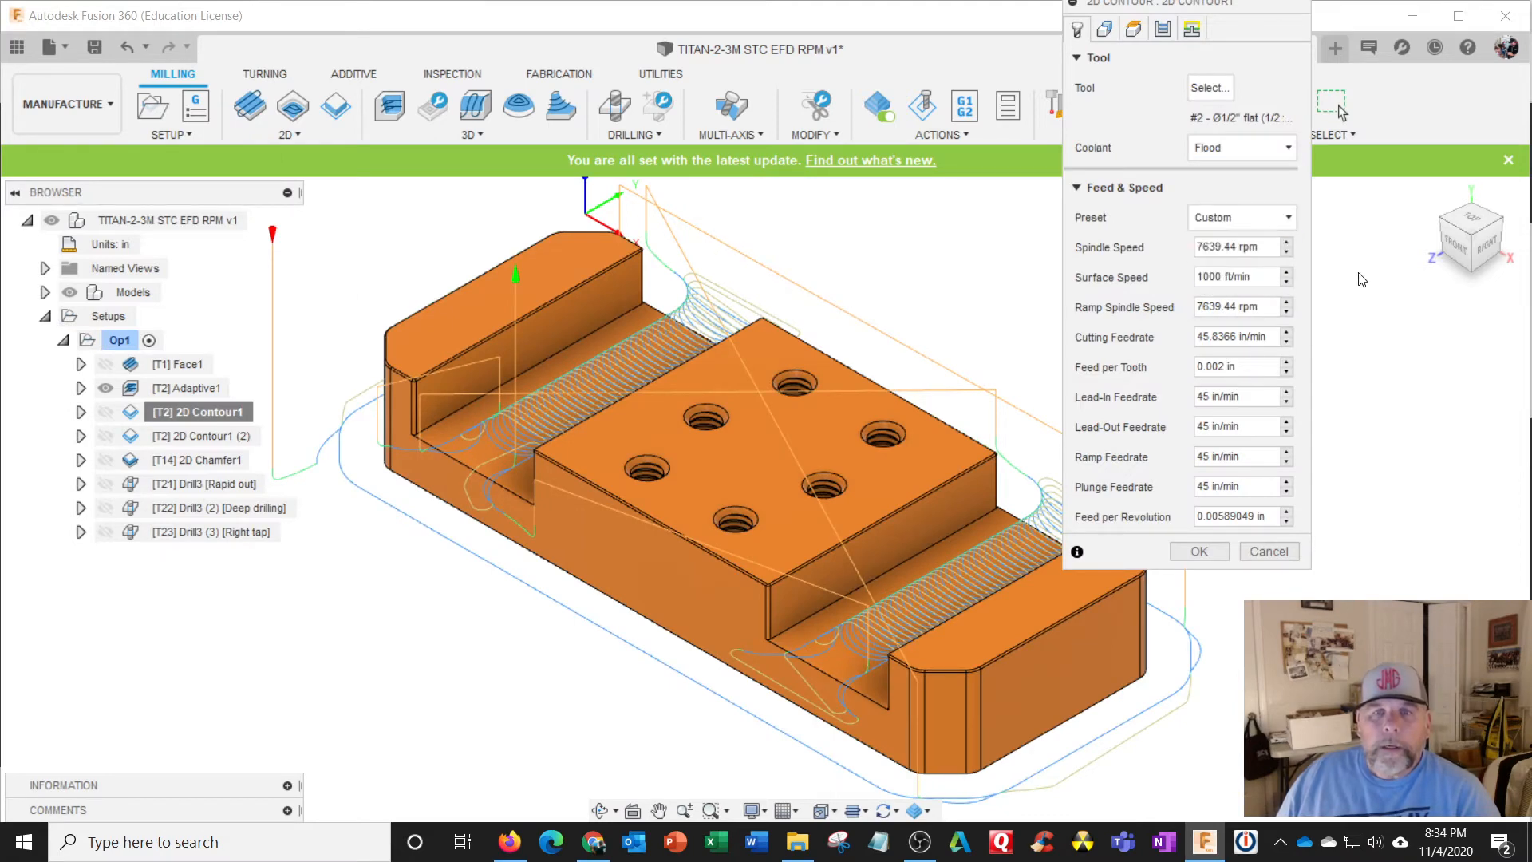
pyautogui.click(1206, 90)
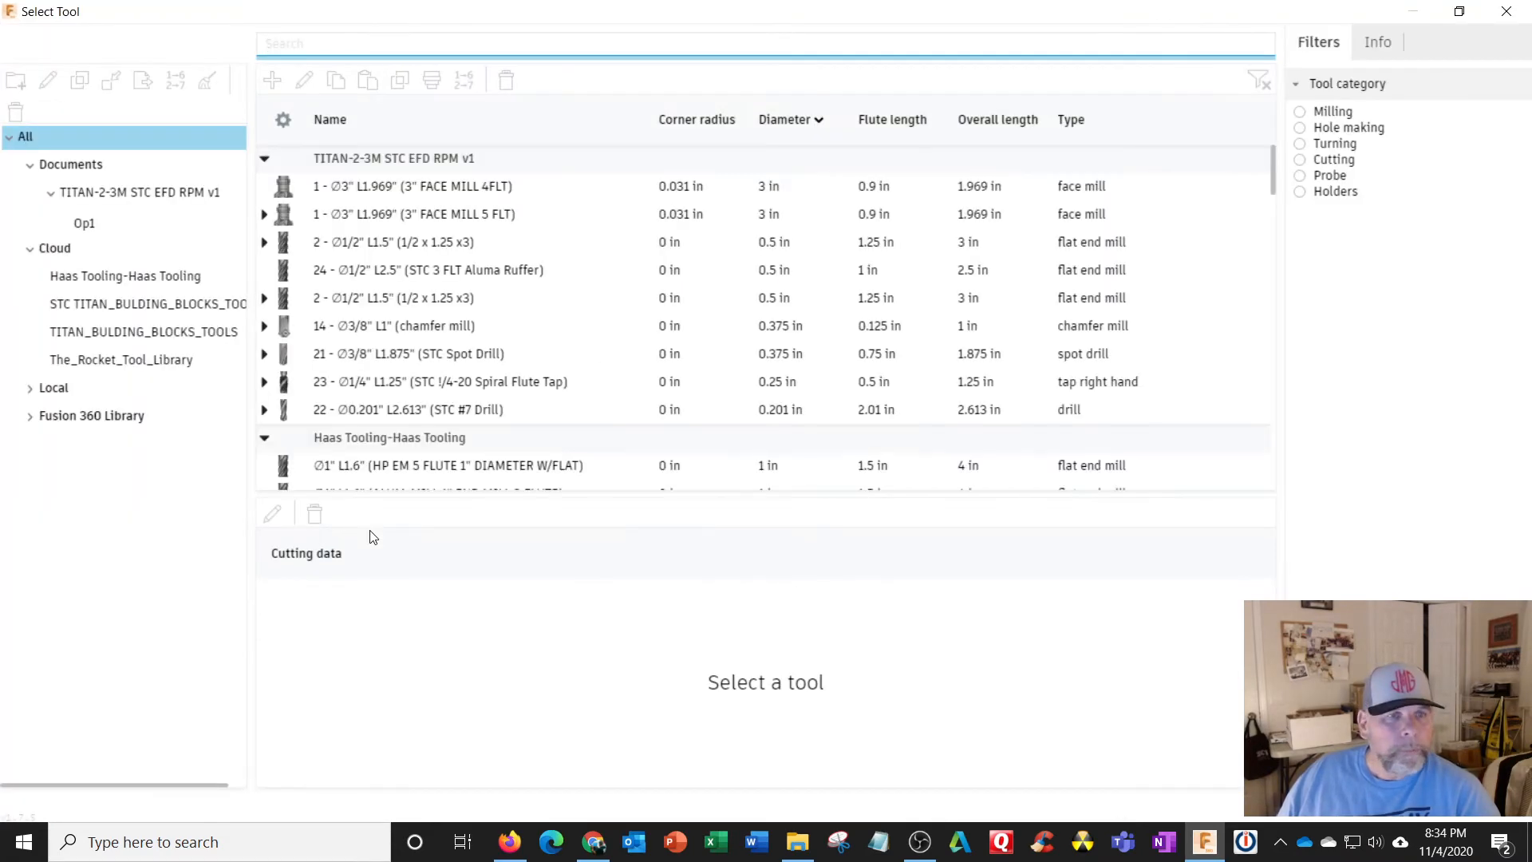
pyautogui.click(112, 227)
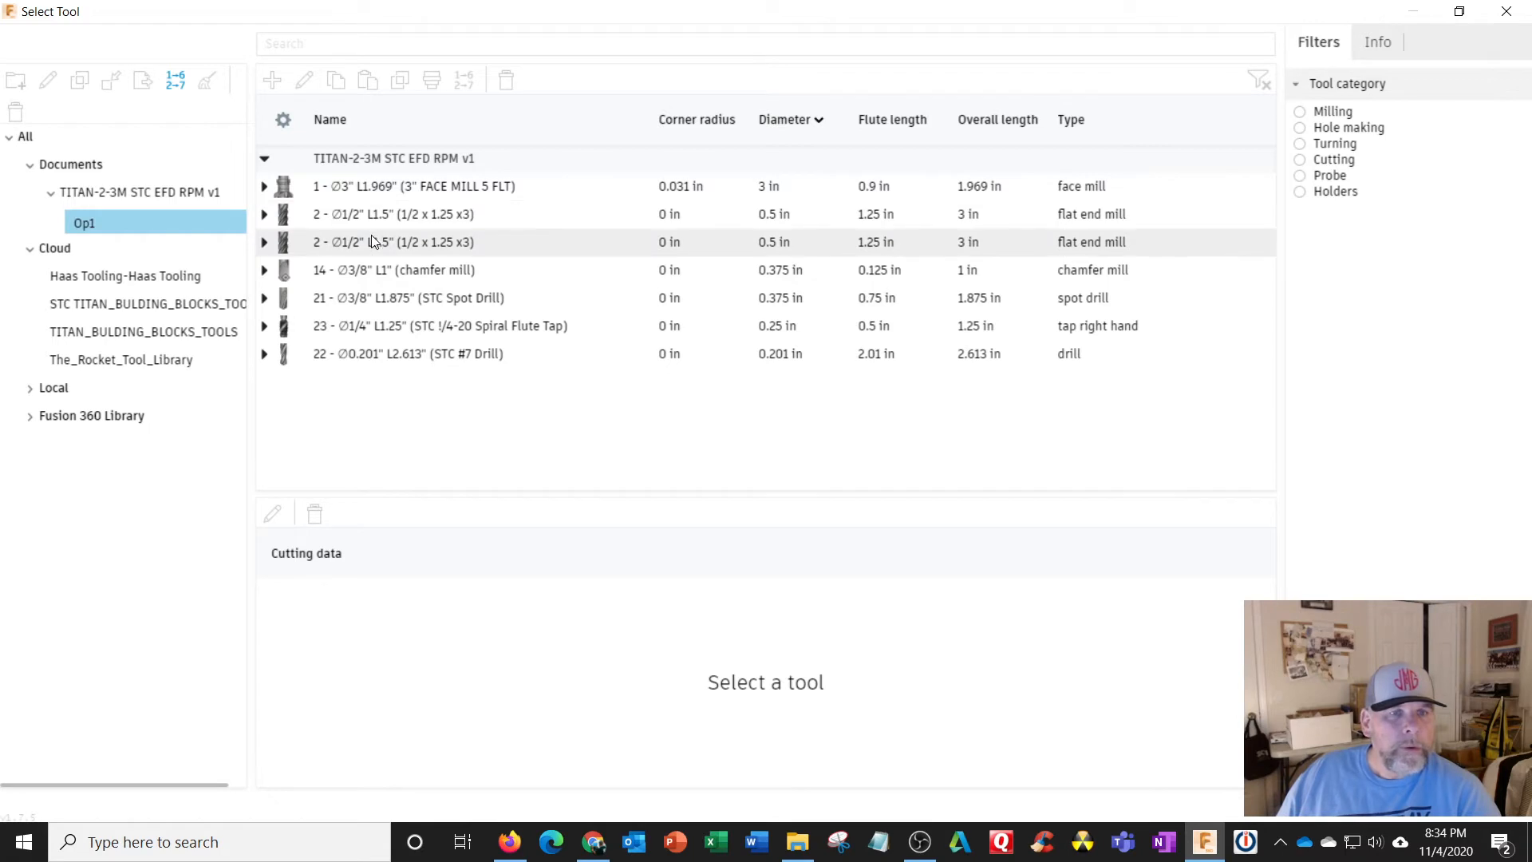
pyautogui.click(441, 247)
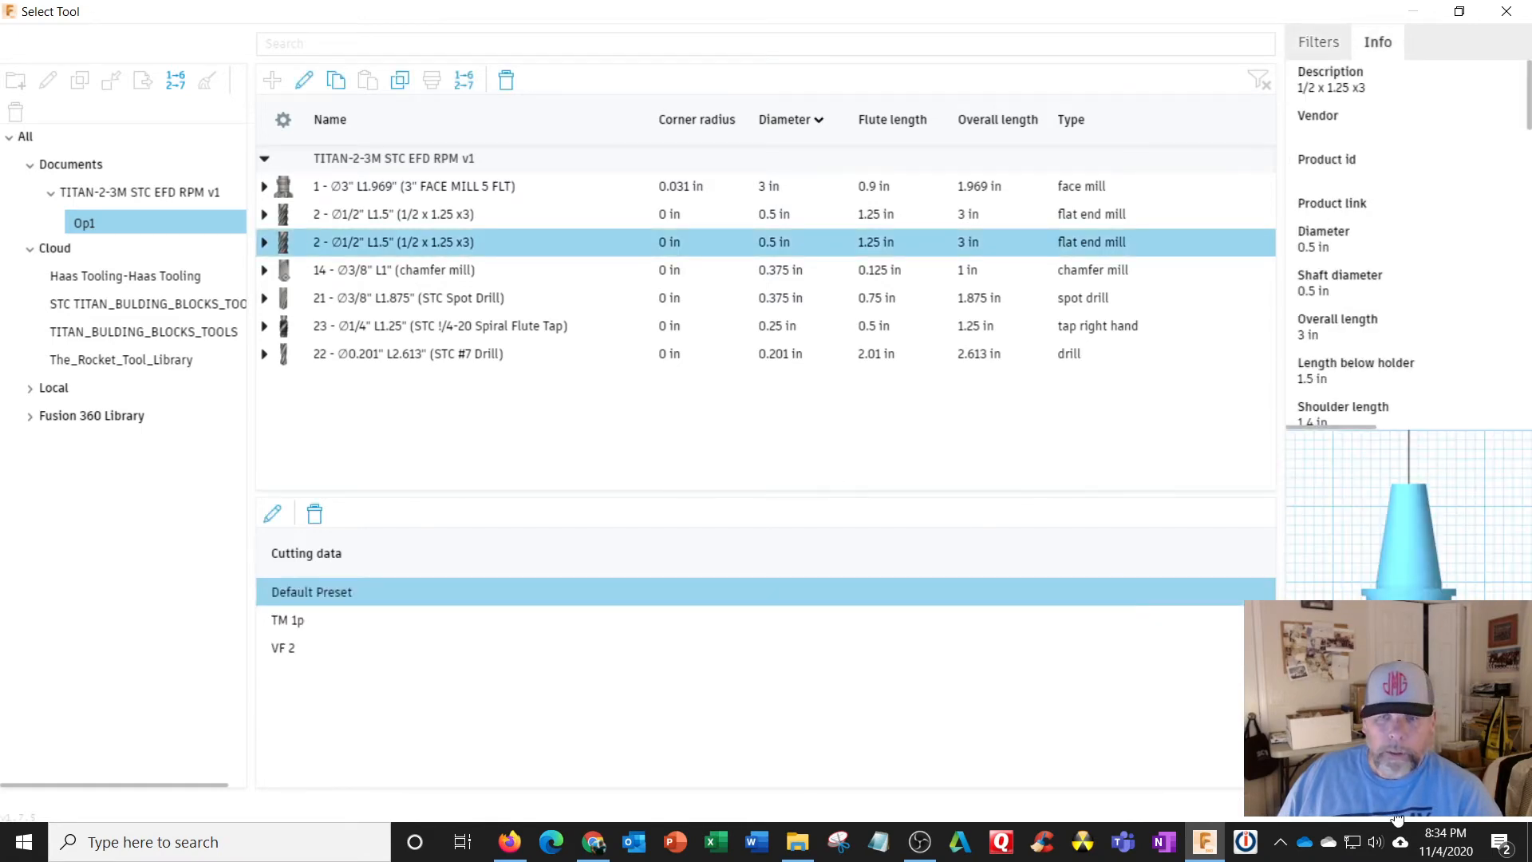
pyautogui.press('Return')
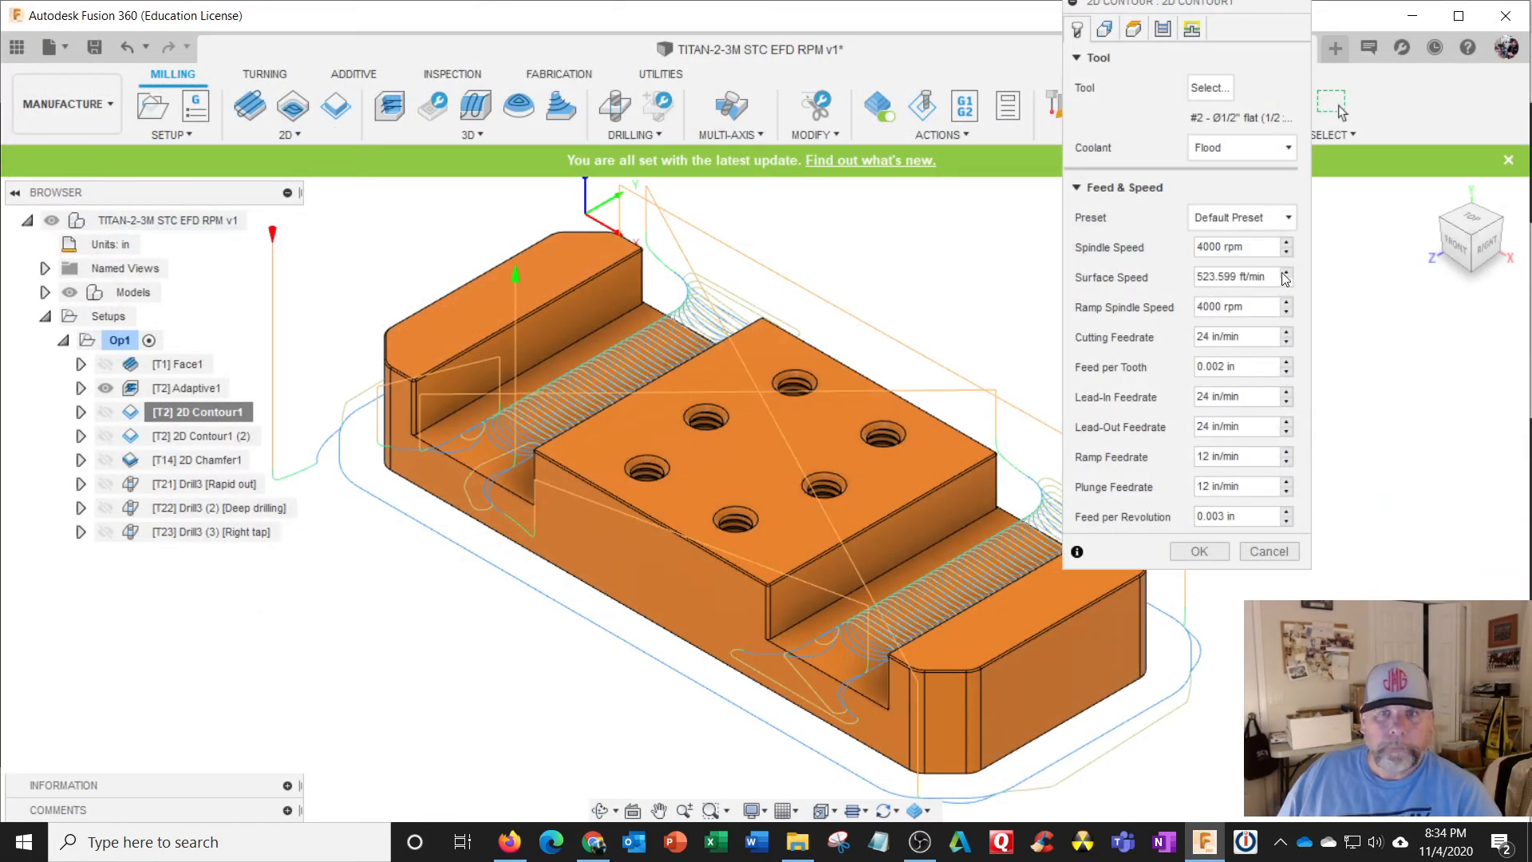
pyautogui.click(1270, 221)
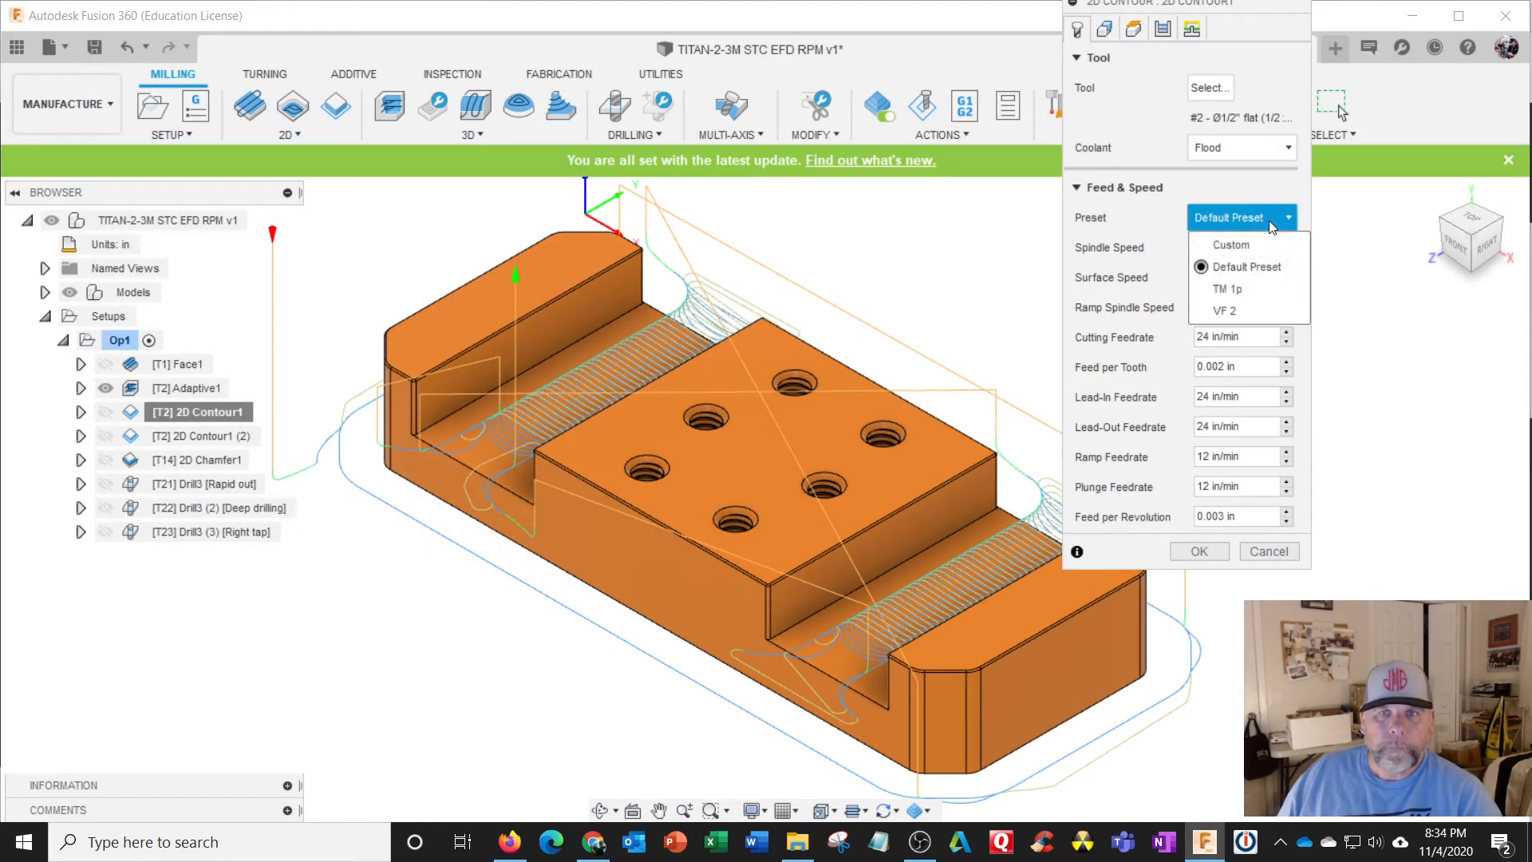
pyautogui.click(1231, 312)
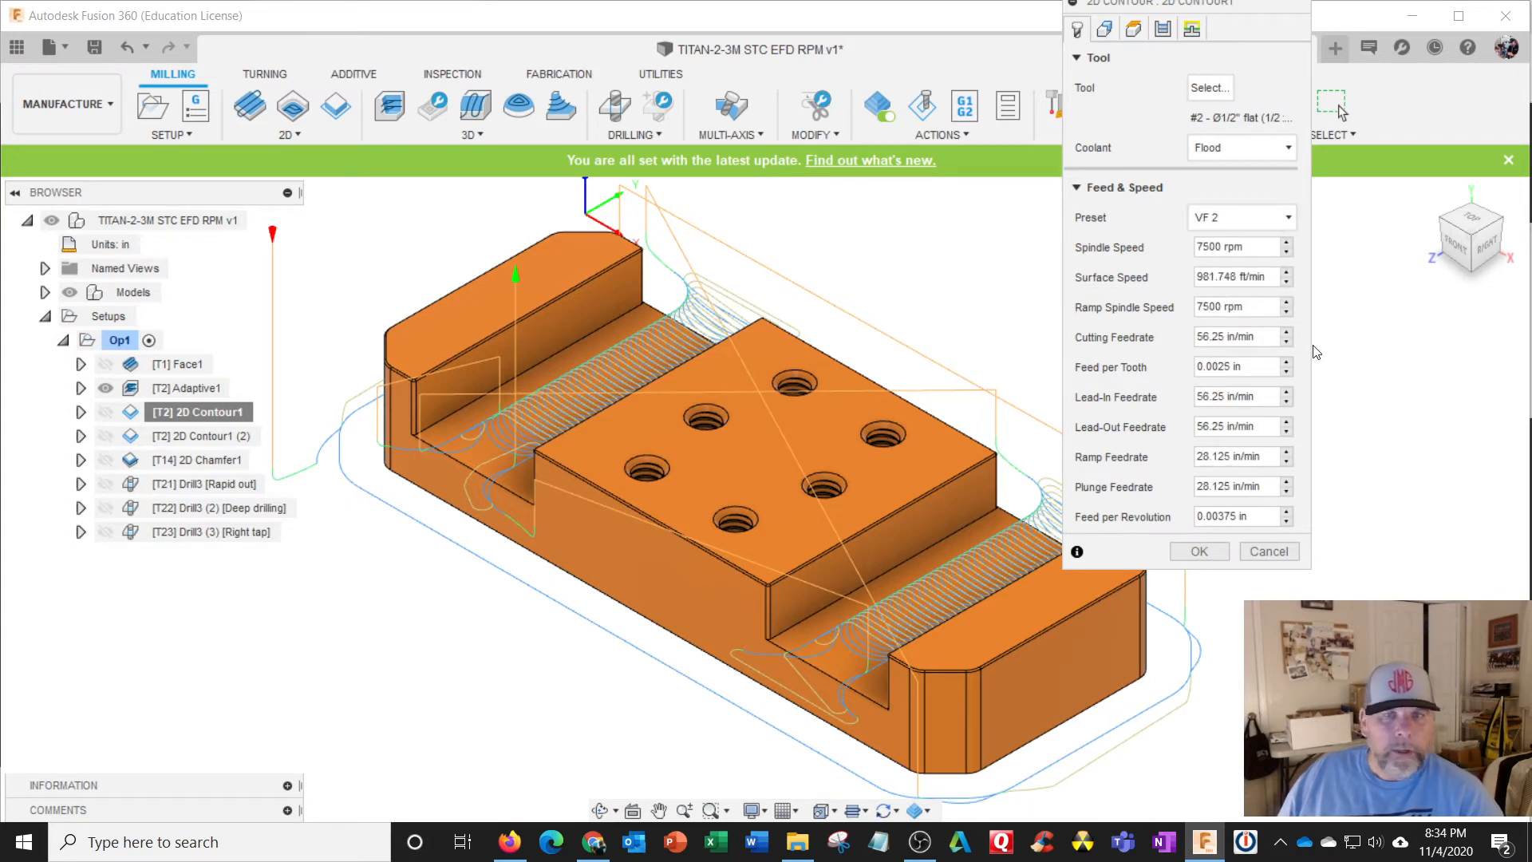
# Review 2D Contour1's linking and passes settings, including the compensation type, and accept the operation.
pyautogui.click(1193, 29)
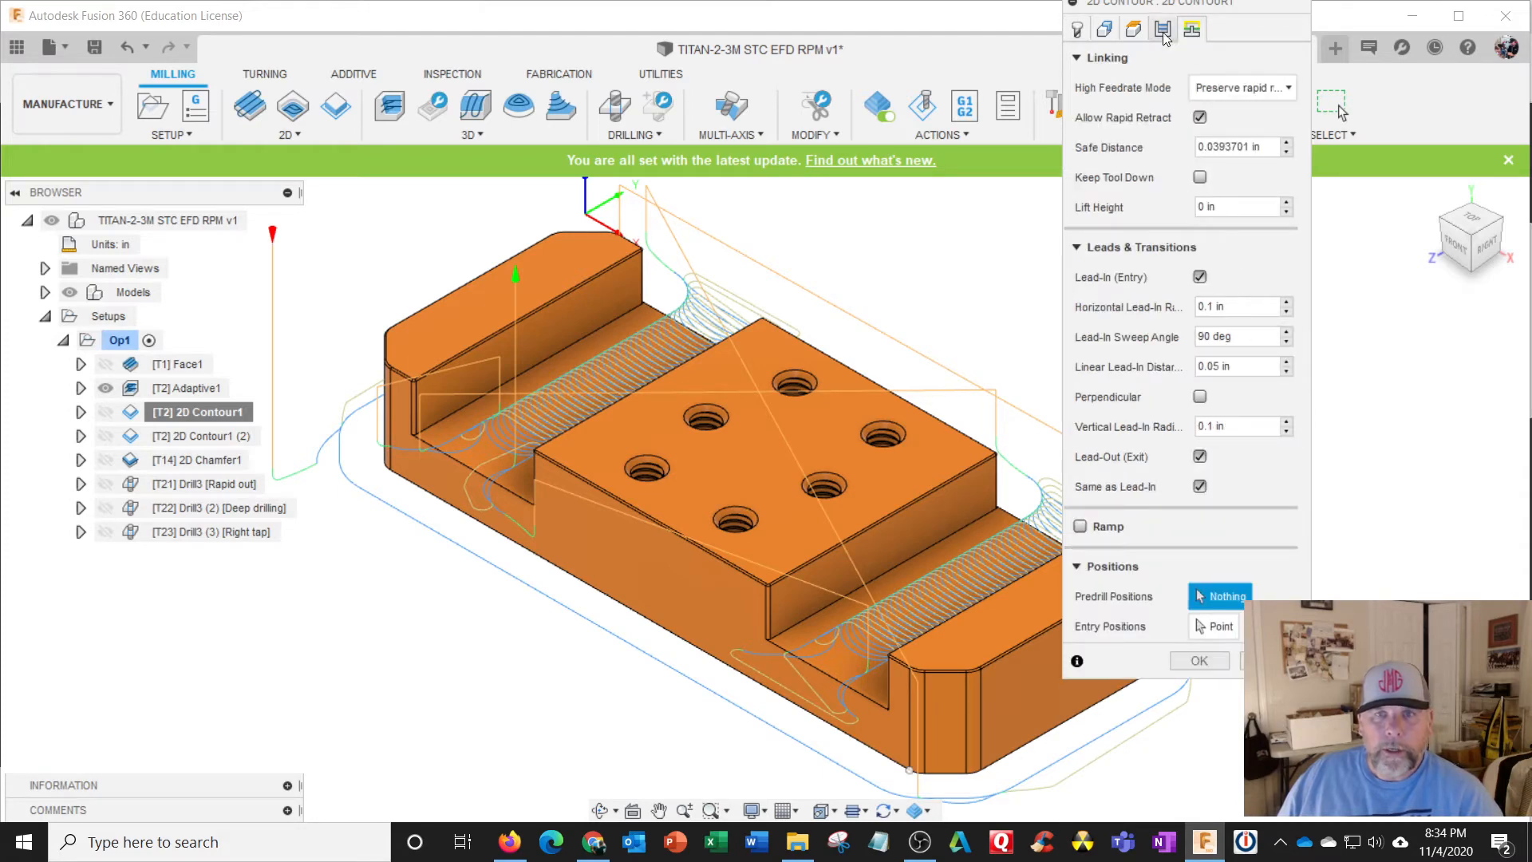
pyautogui.click(1163, 30)
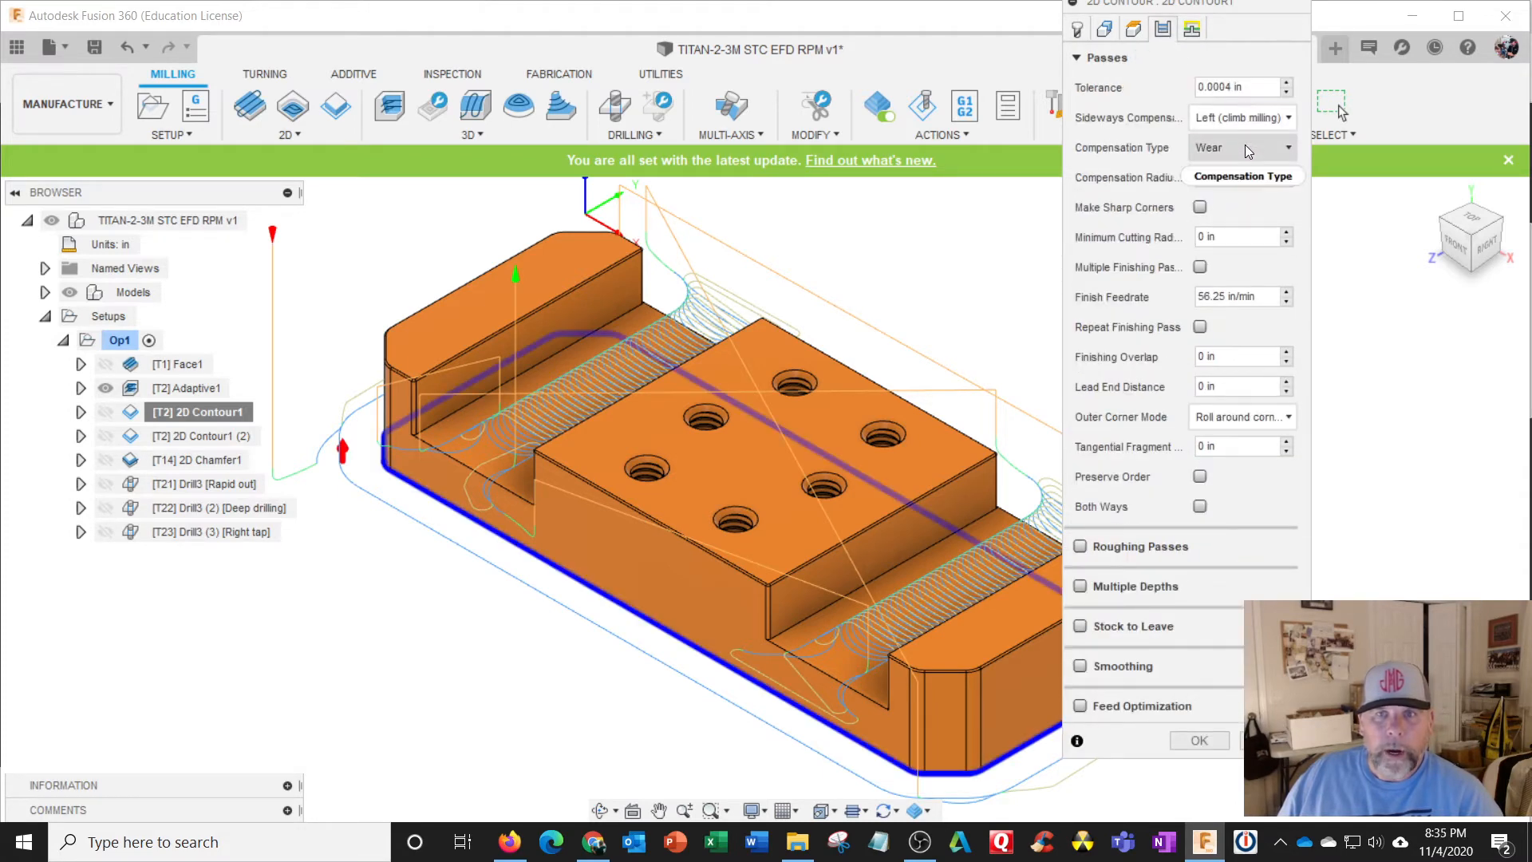
pyautogui.click(1203, 739)
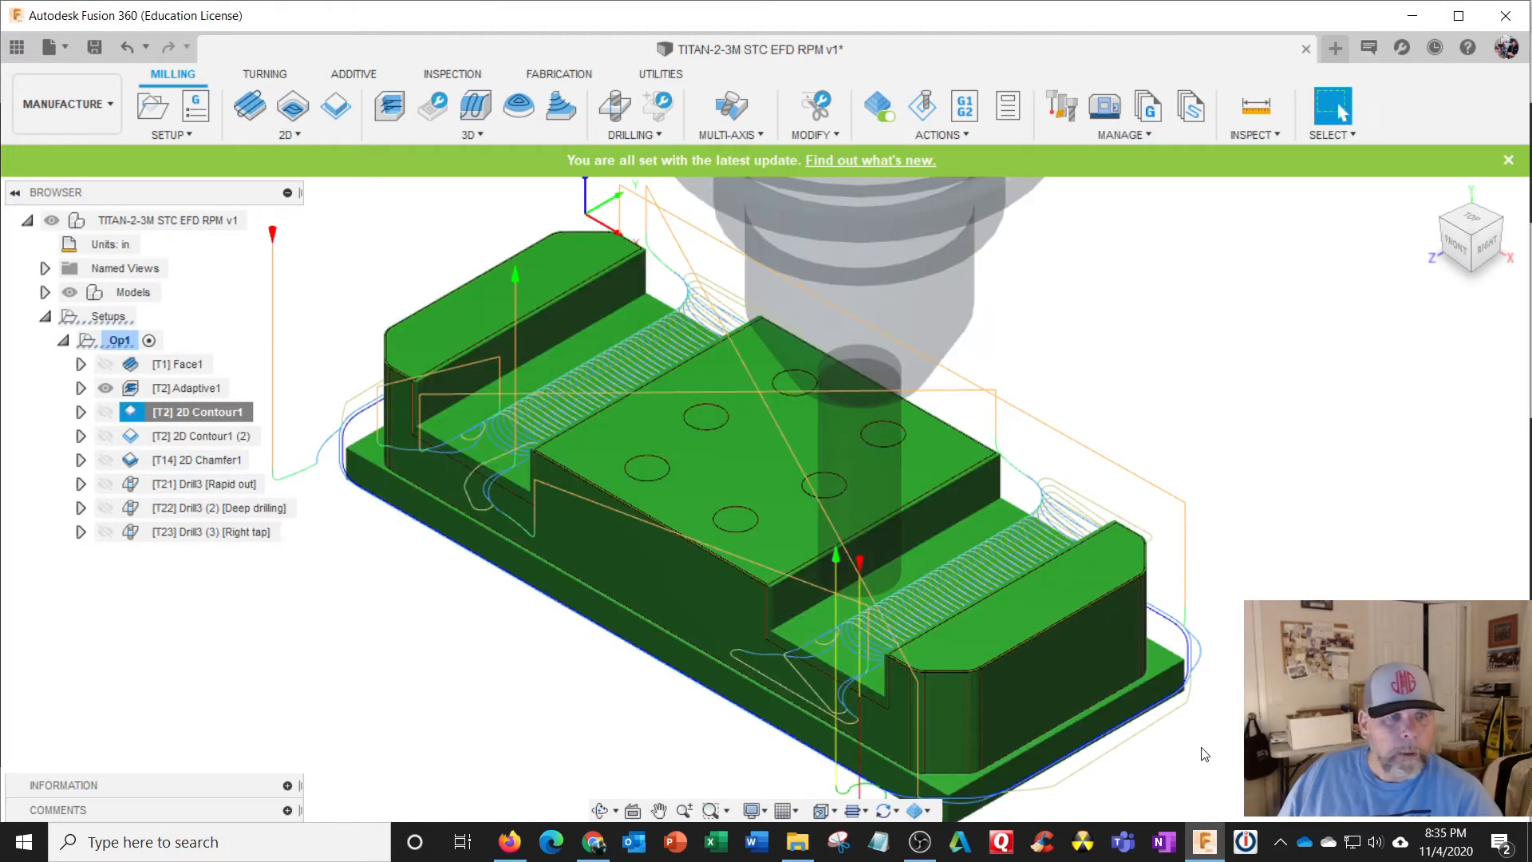
# Edit 2D Contour1 (2) and replace its tool with Op1's 1/2 x 1.25 x3 flat end mill that has the TM 1p and VF 2 presets.
pyautogui.click(153, 438)
pyautogui.rightClick(150, 433)
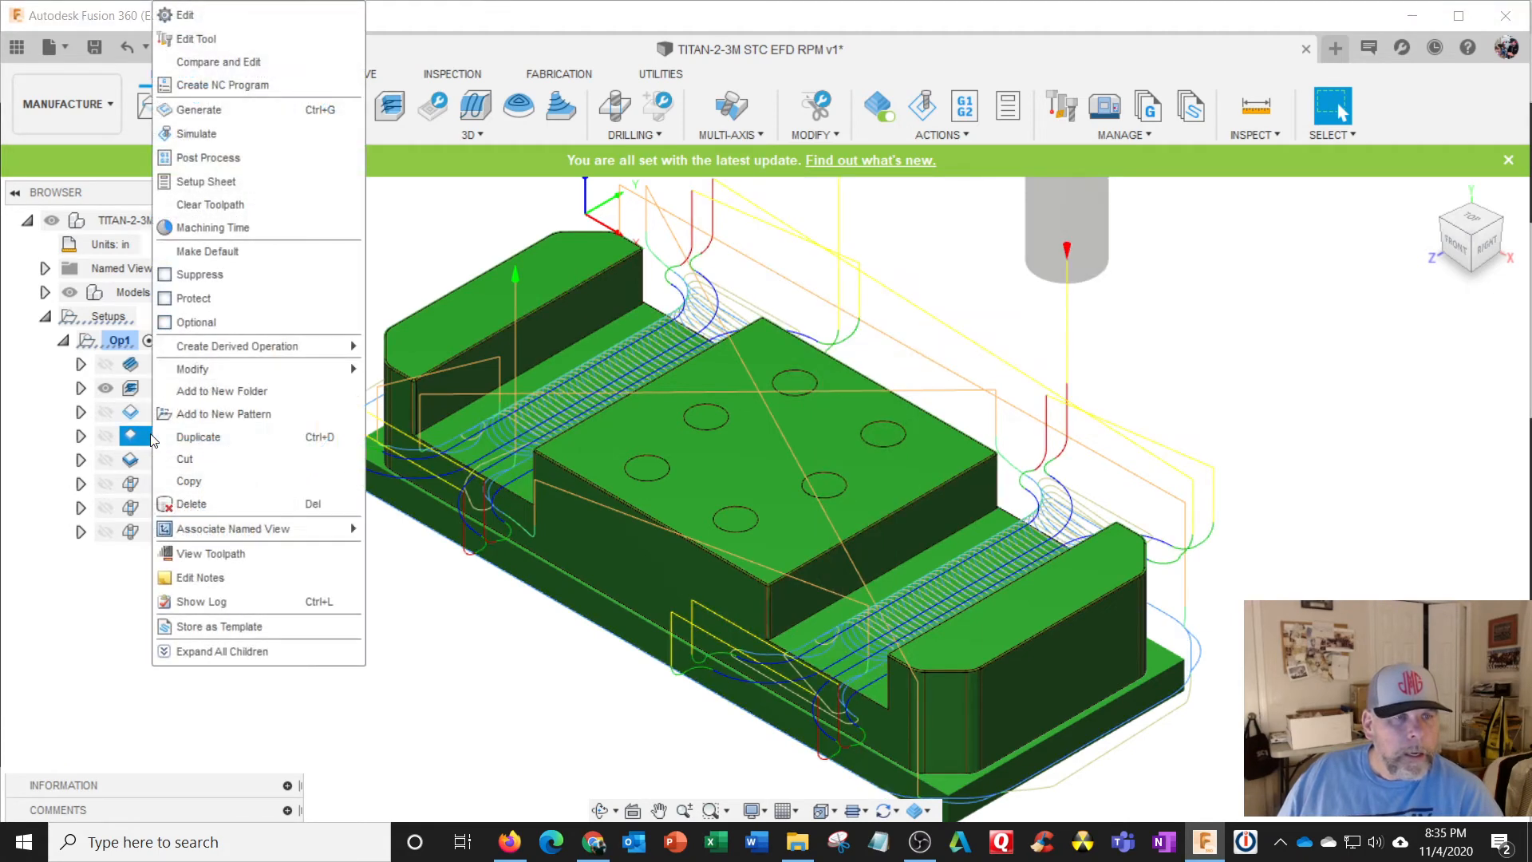
pyautogui.click(203, 32)
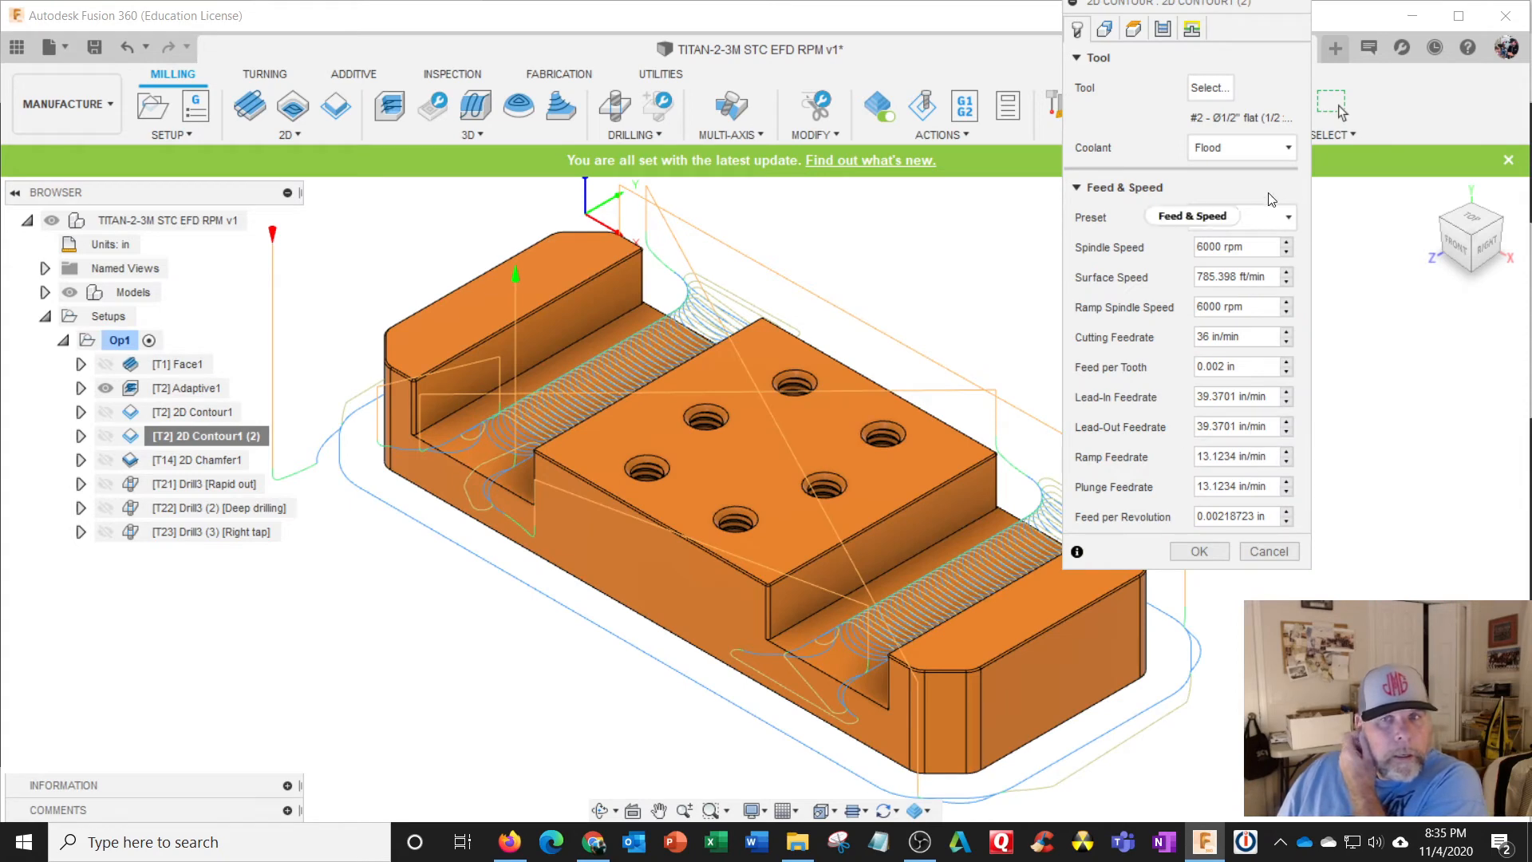
pyautogui.click(1254, 215)
pyautogui.click(1254, 216)
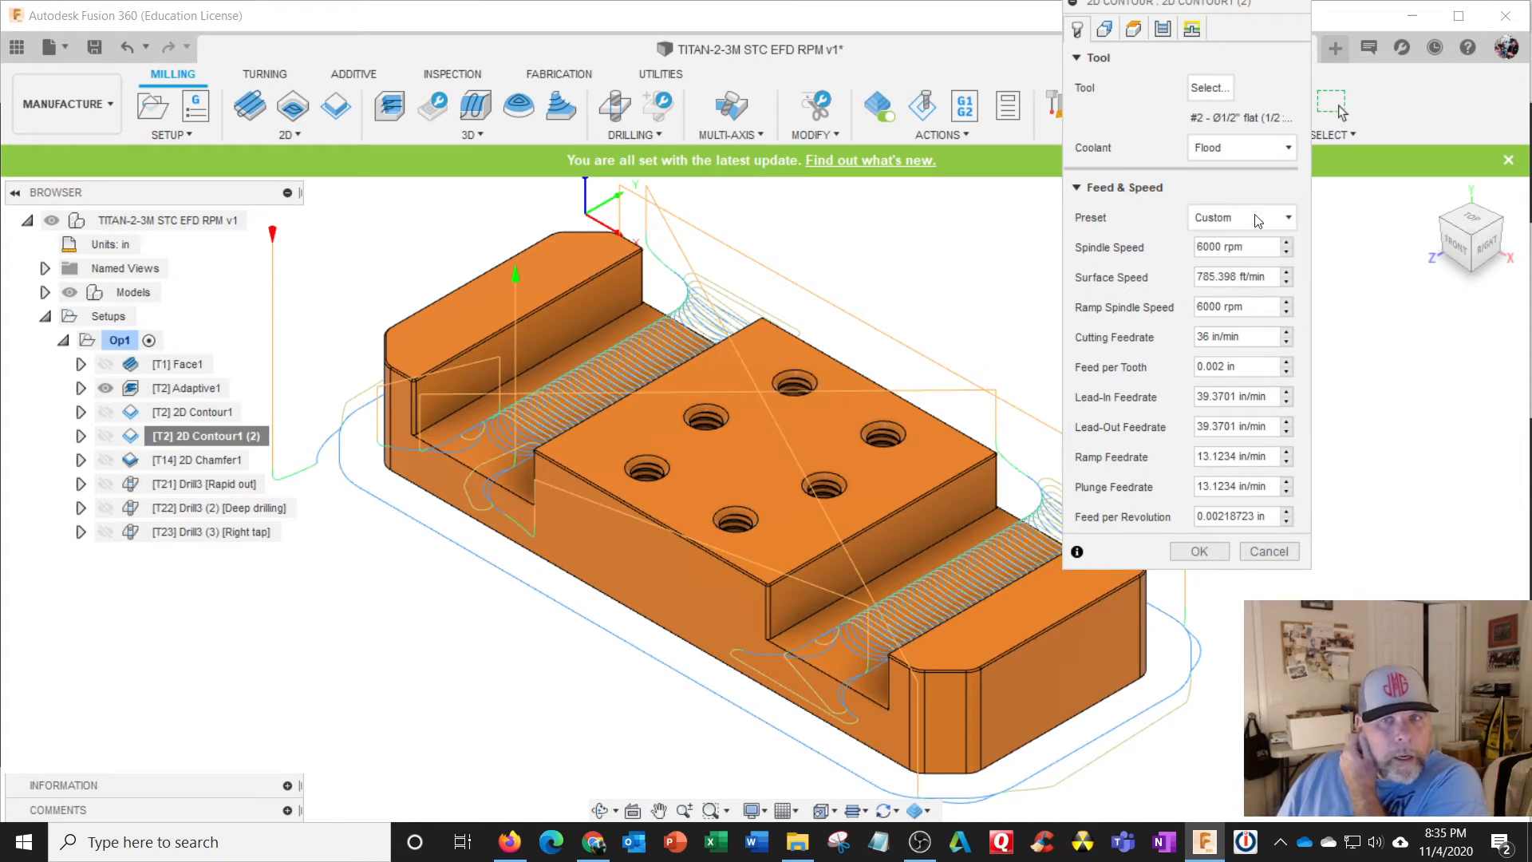
pyautogui.click(1224, 88)
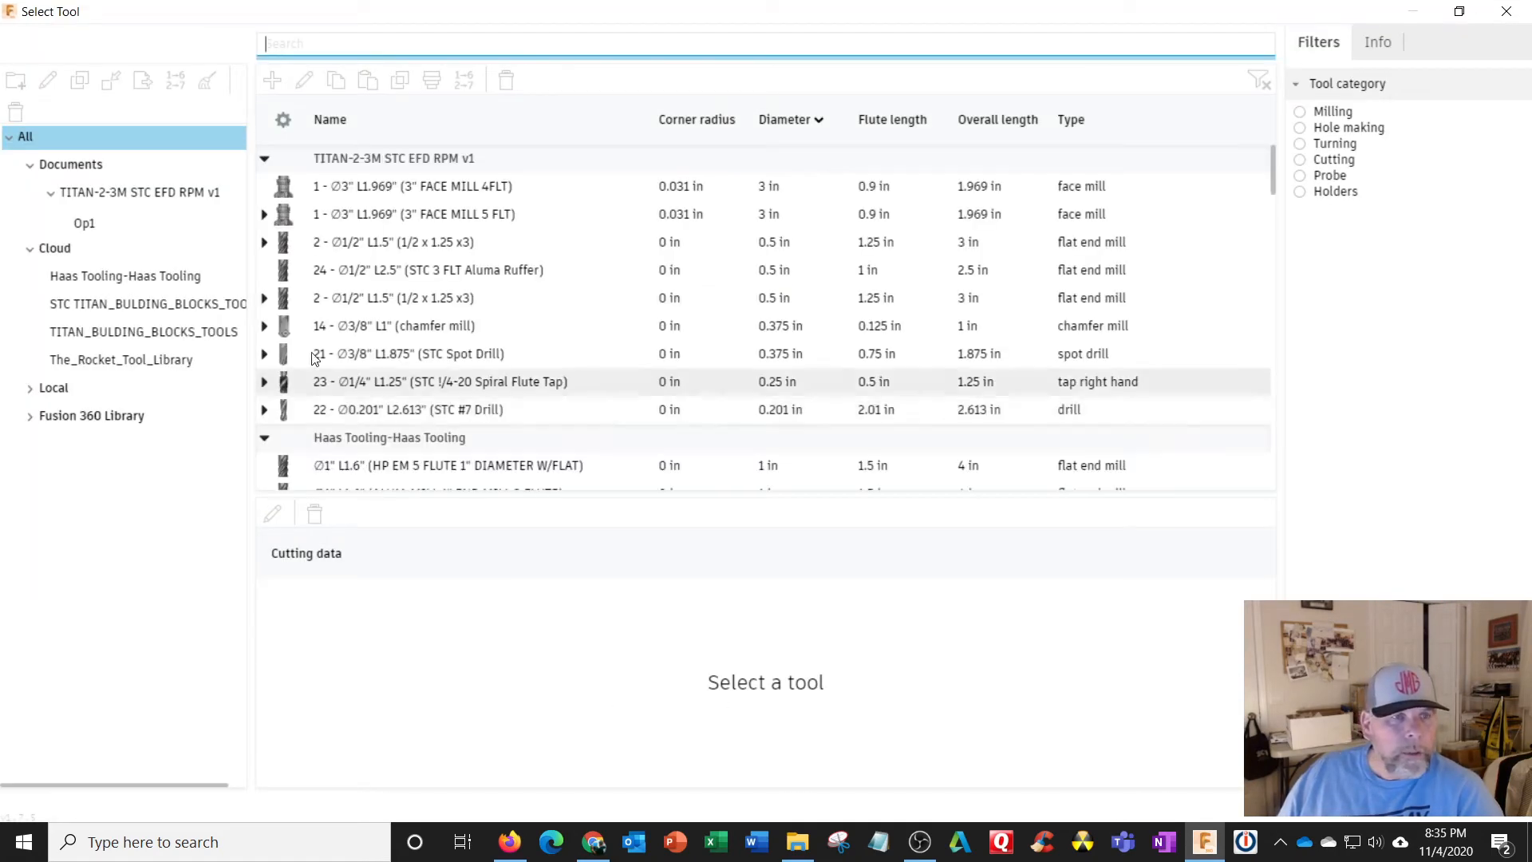
pyautogui.click(146, 232)
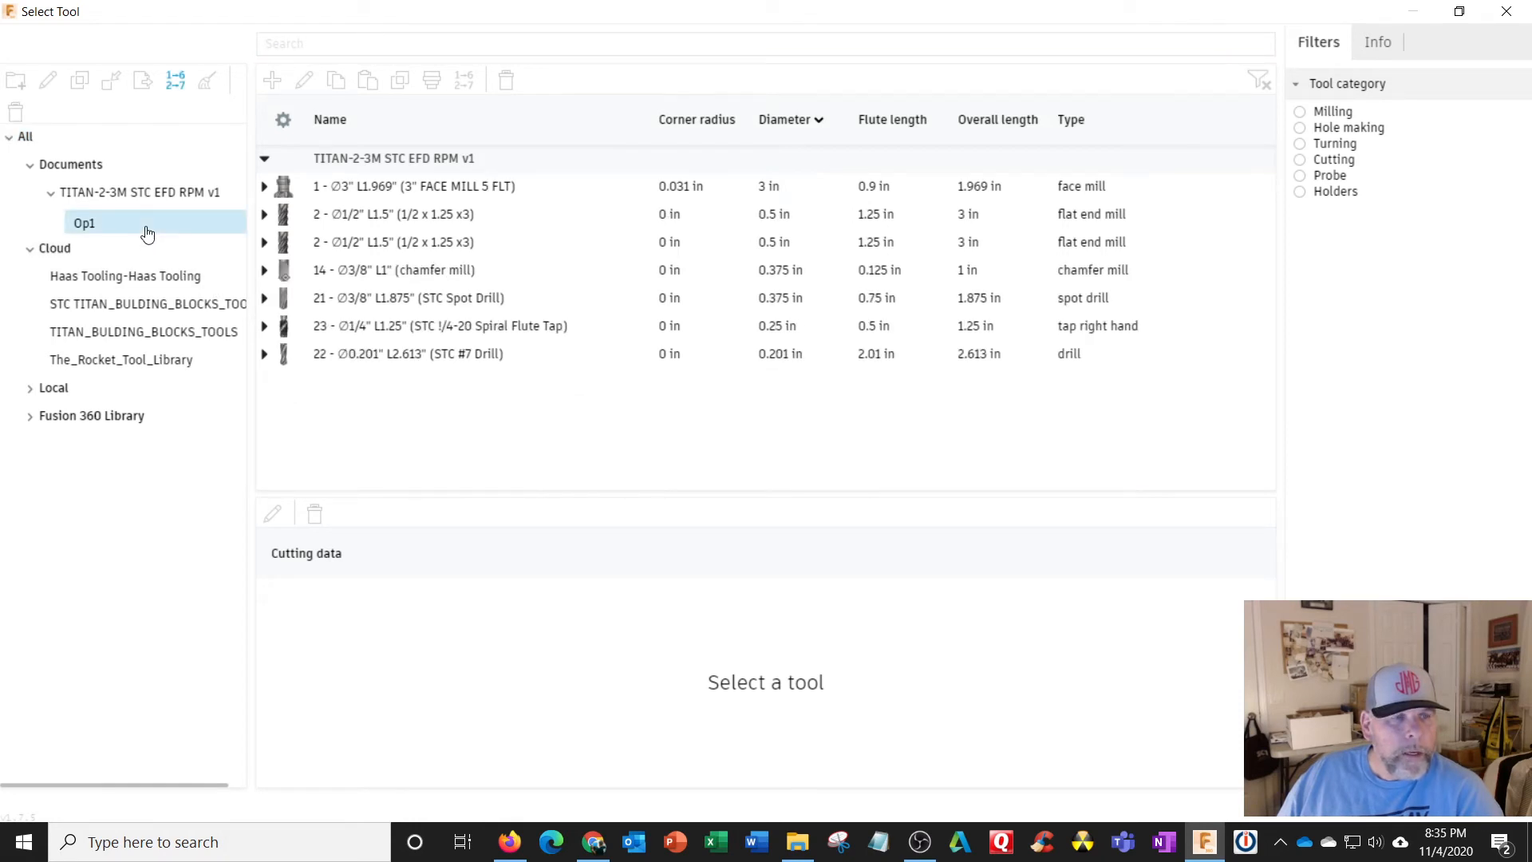
pyautogui.click(144, 304)
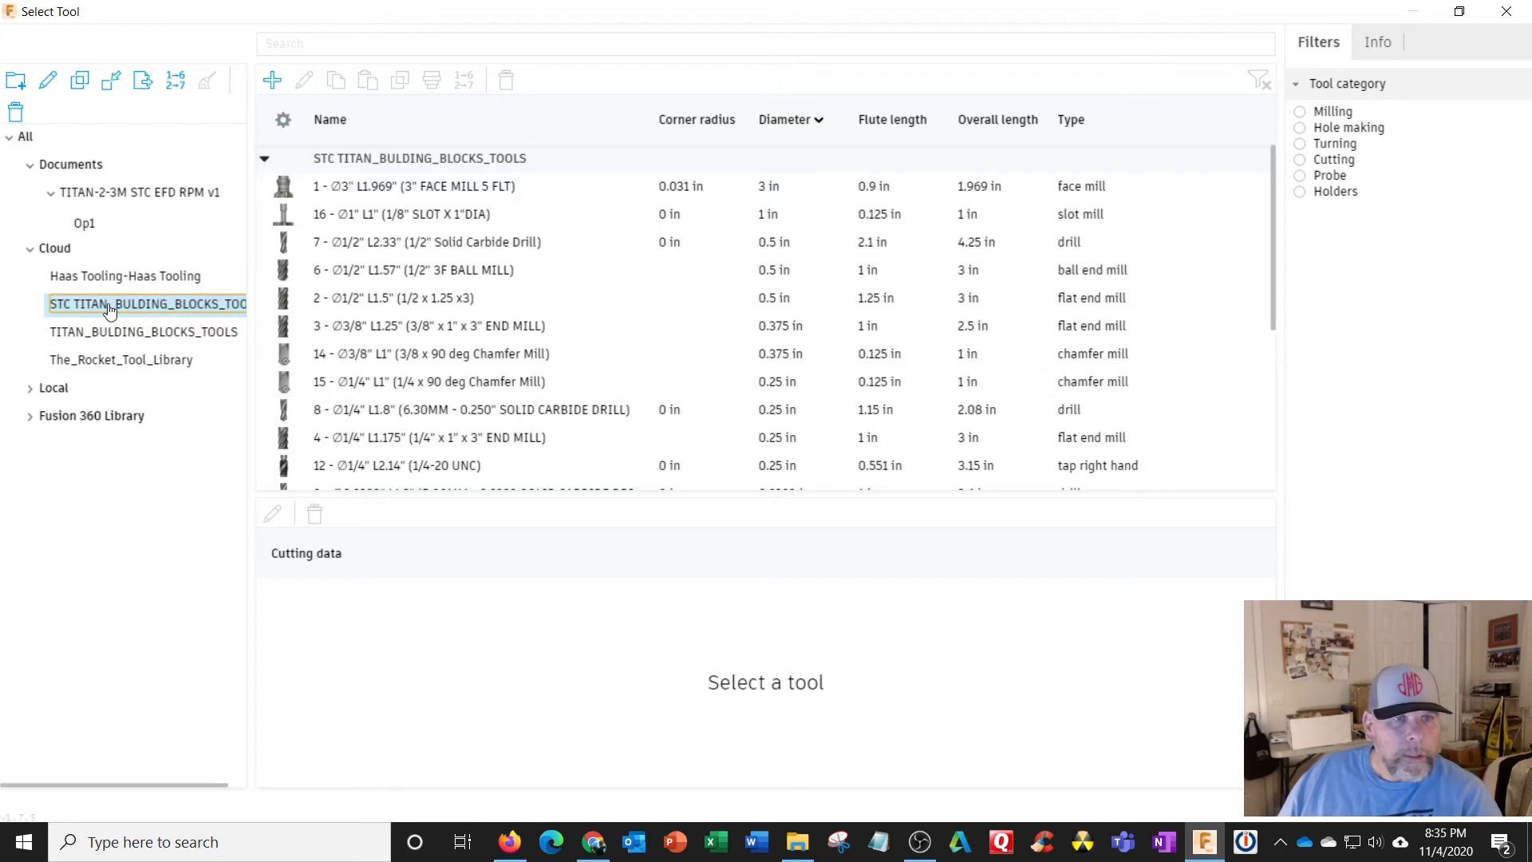
pyautogui.click(481, 298)
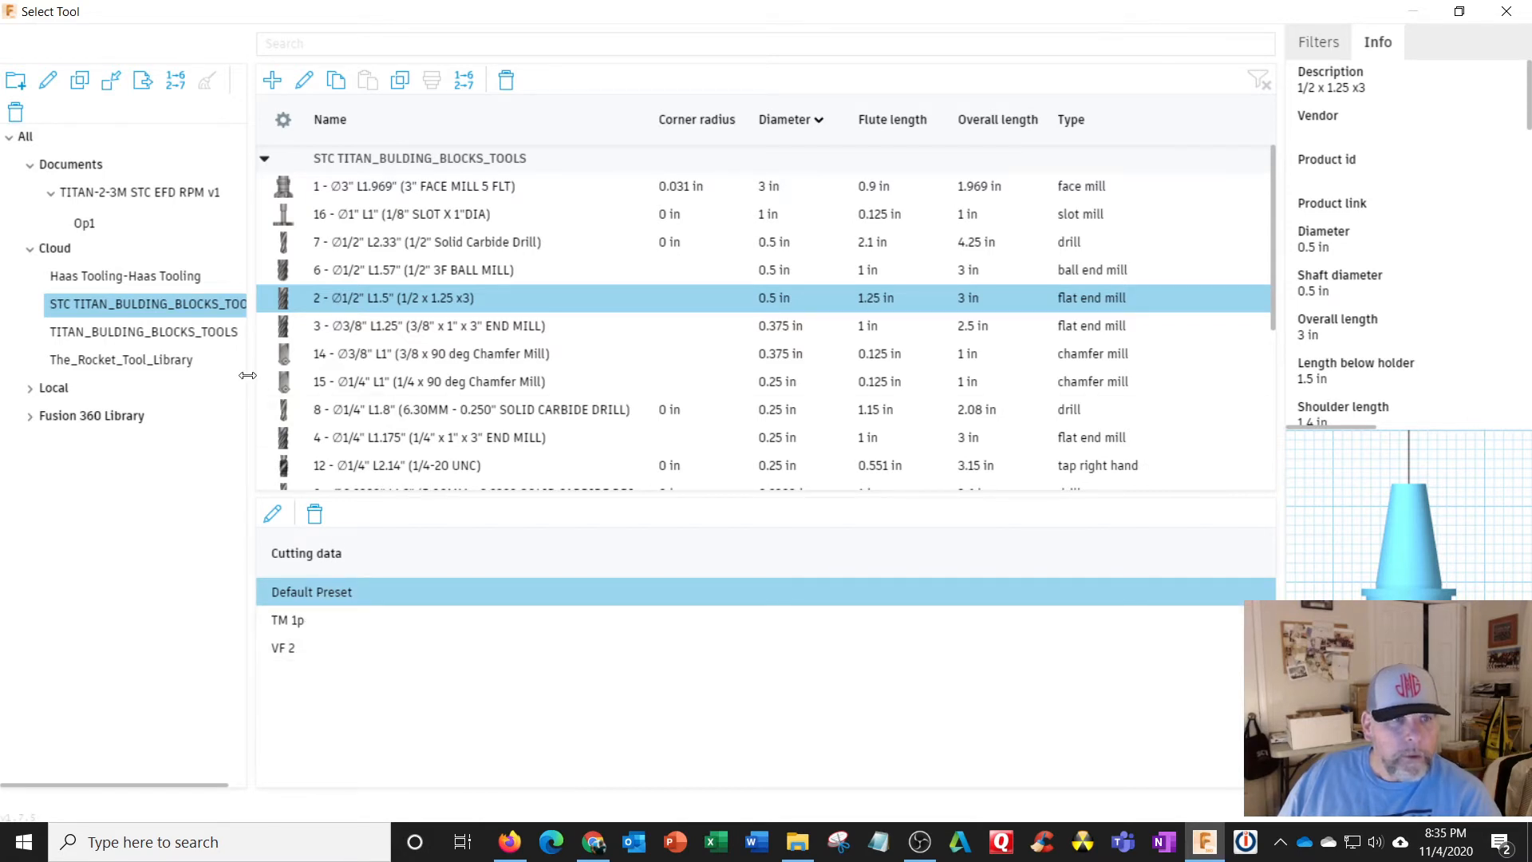
pyautogui.click(86, 222)
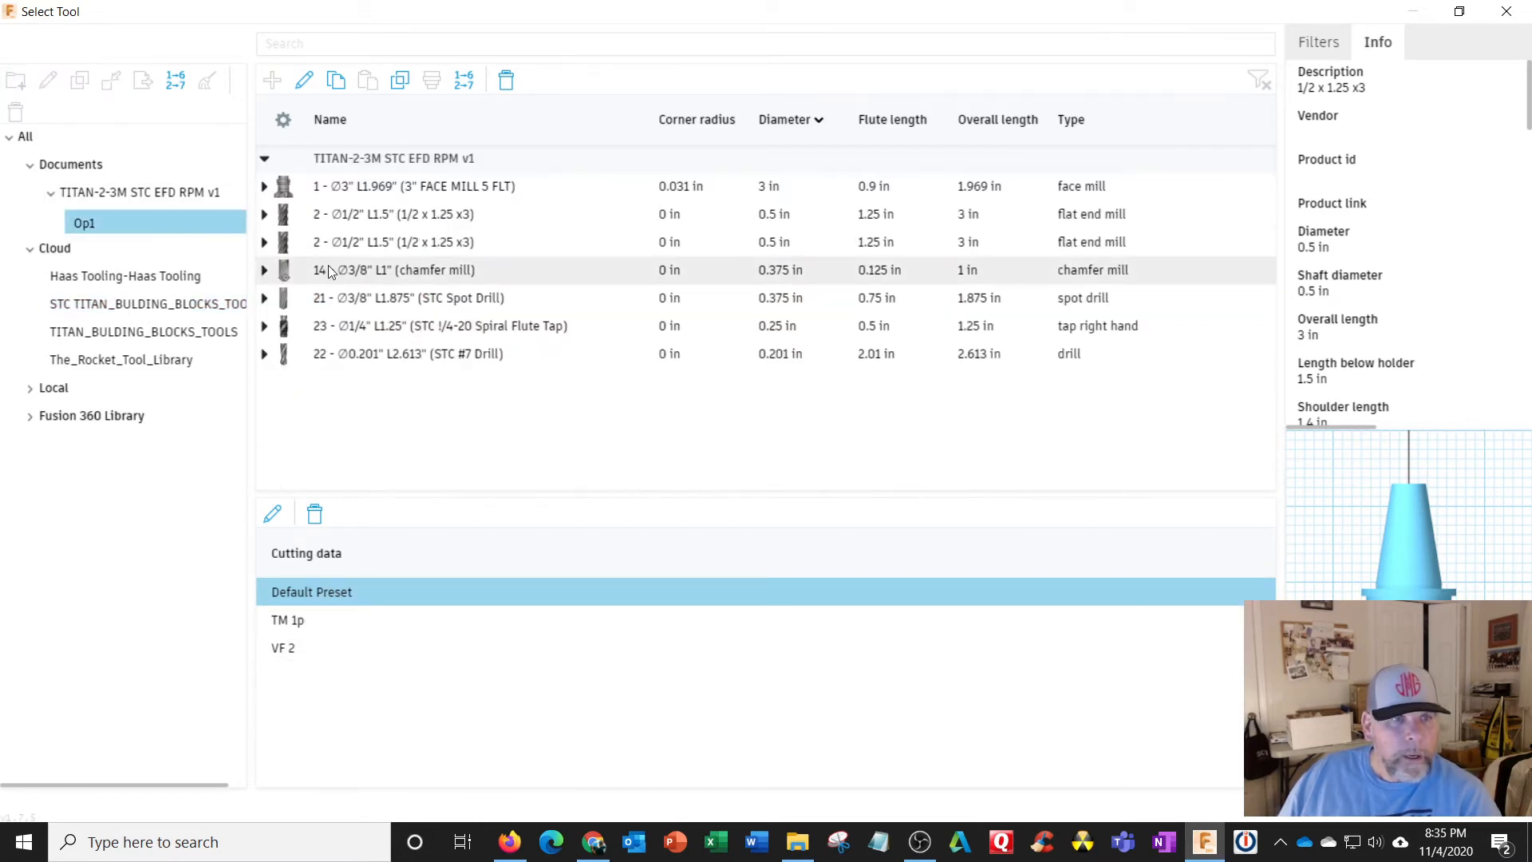
pyautogui.click(343, 214)
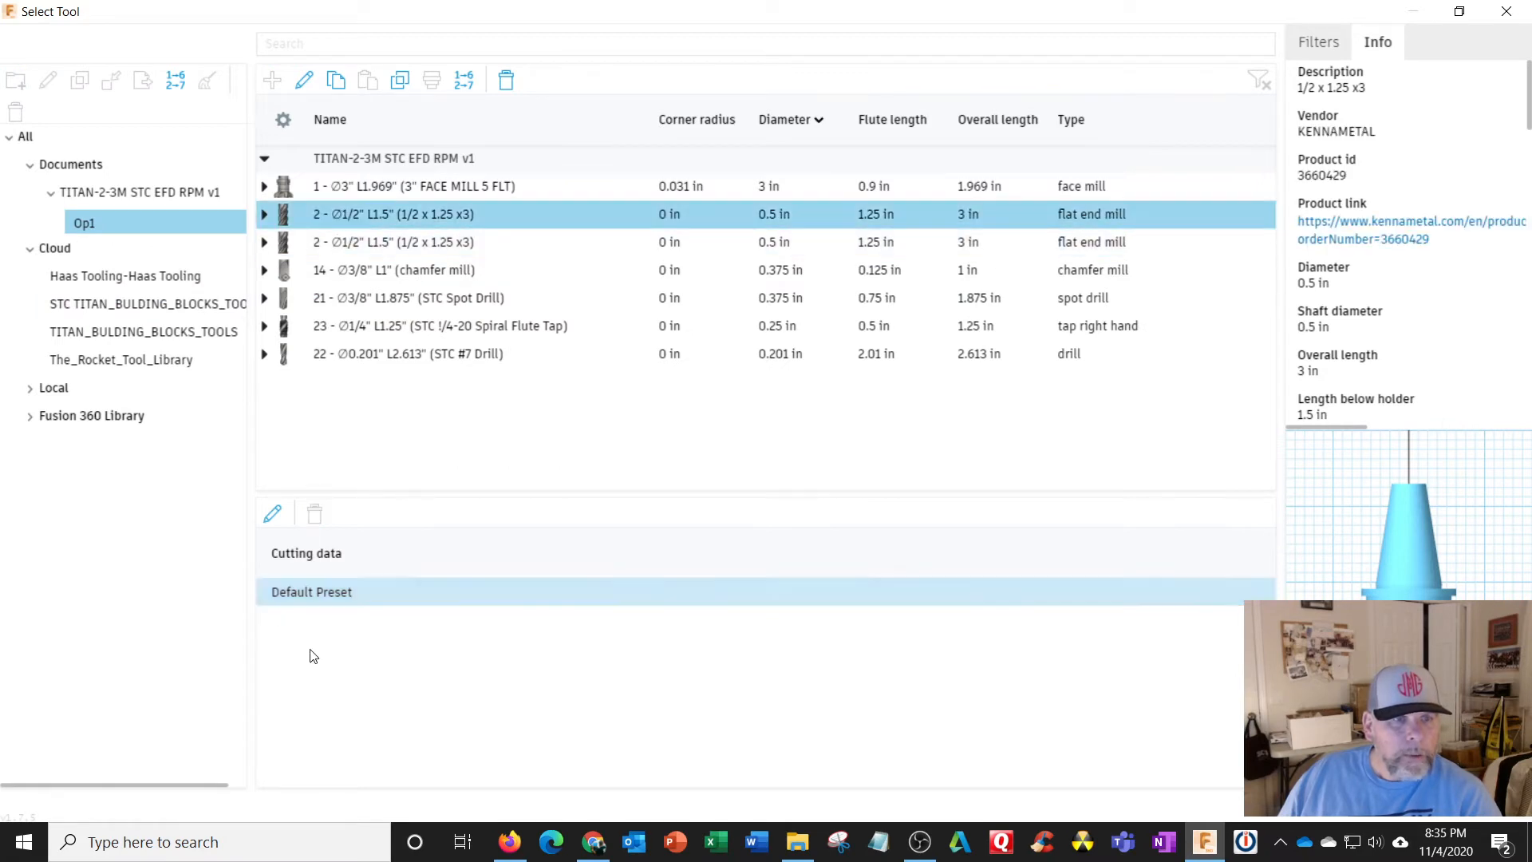
pyautogui.click(352, 241)
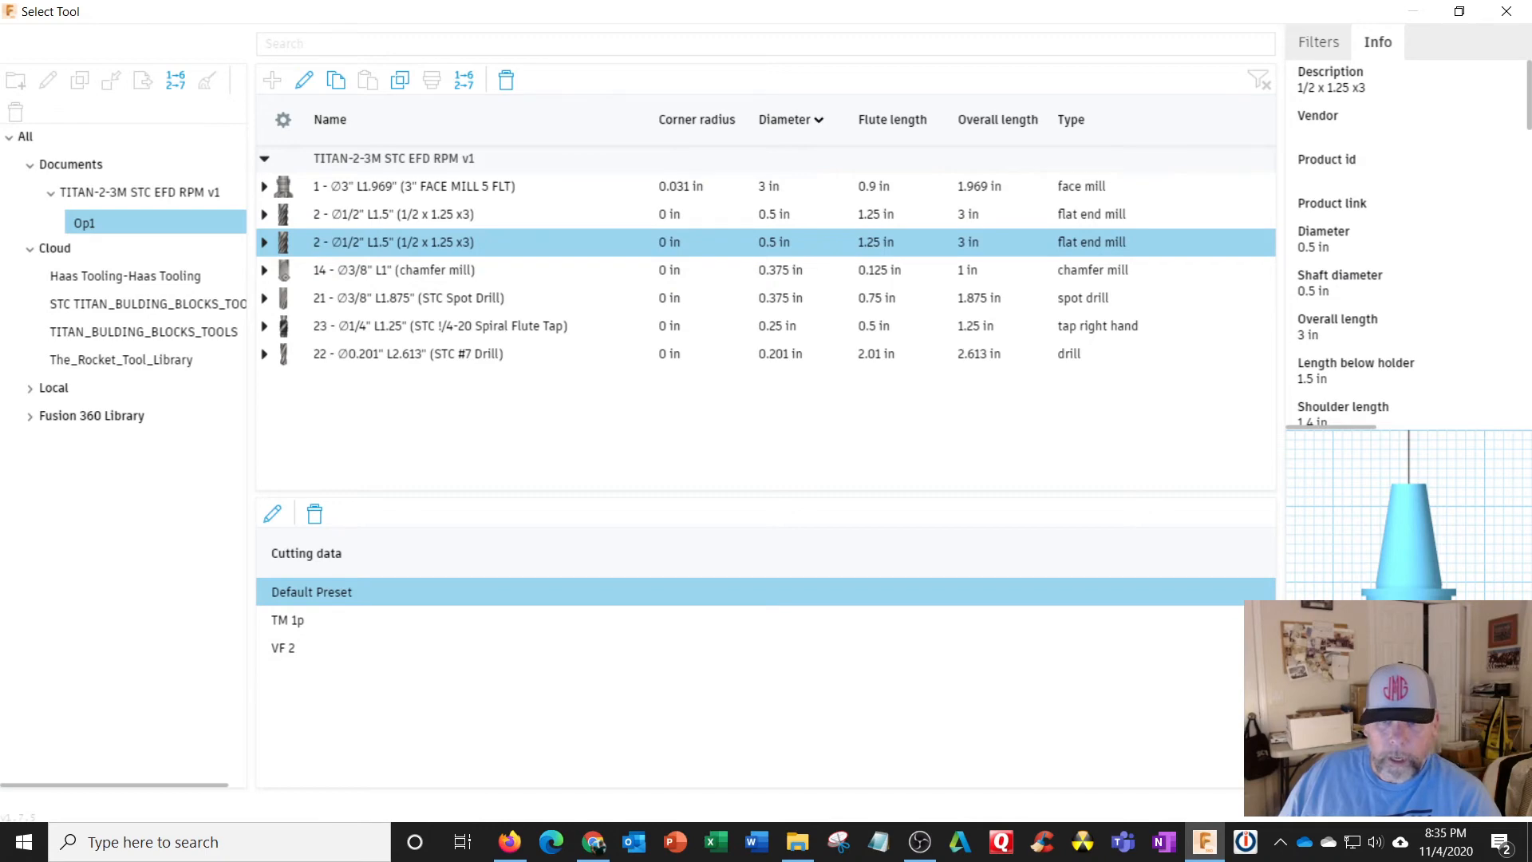
pyautogui.press('Return')
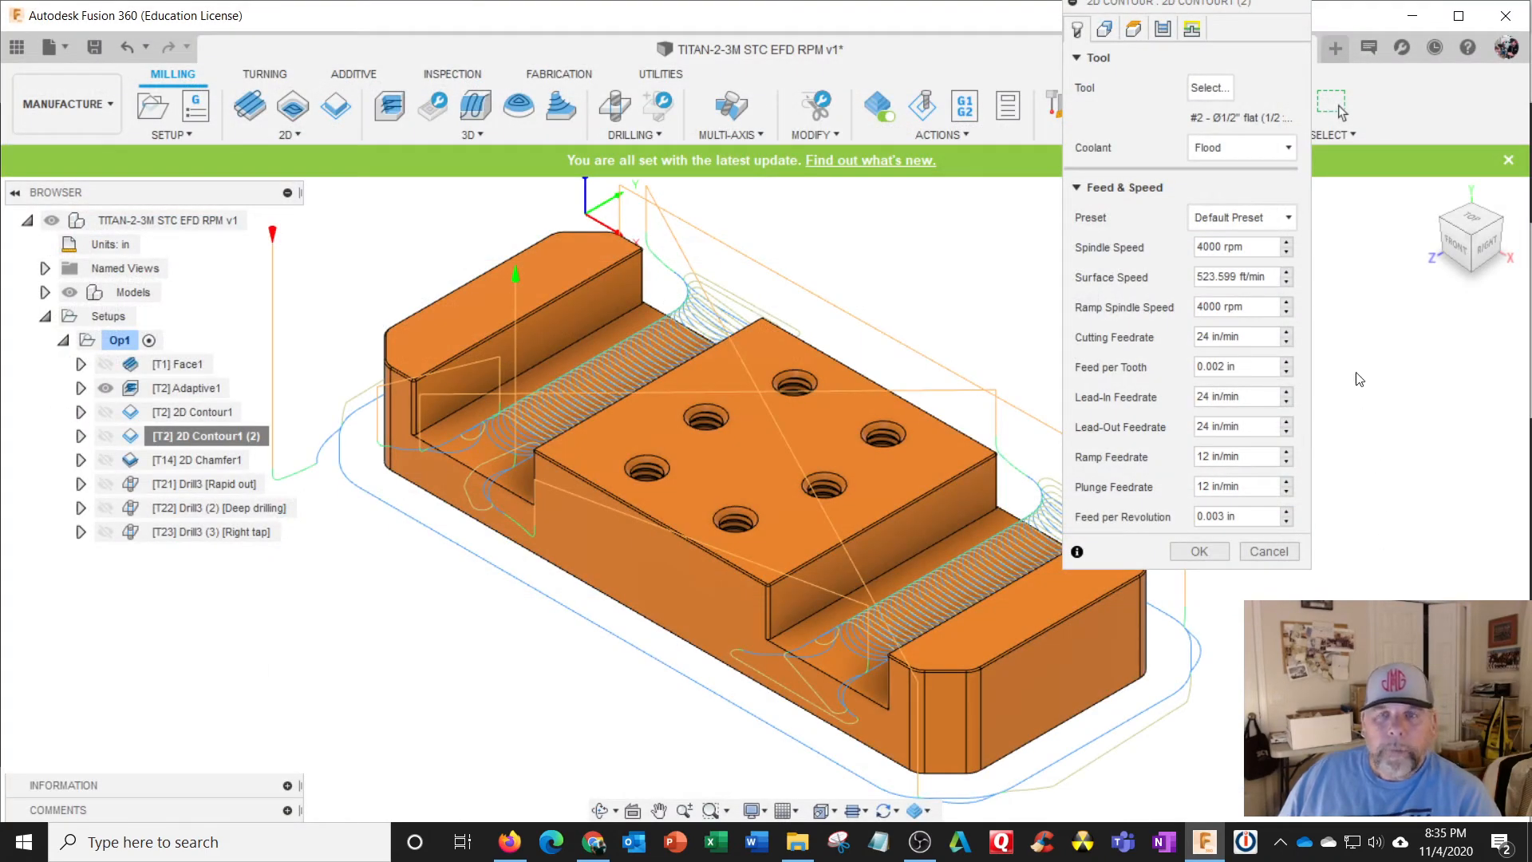
# Apply the VF 2 feed and speed preset to 2D Contour1 (2) and accept the operation.
pyautogui.click(1240, 217)
pyautogui.click(1242, 311)
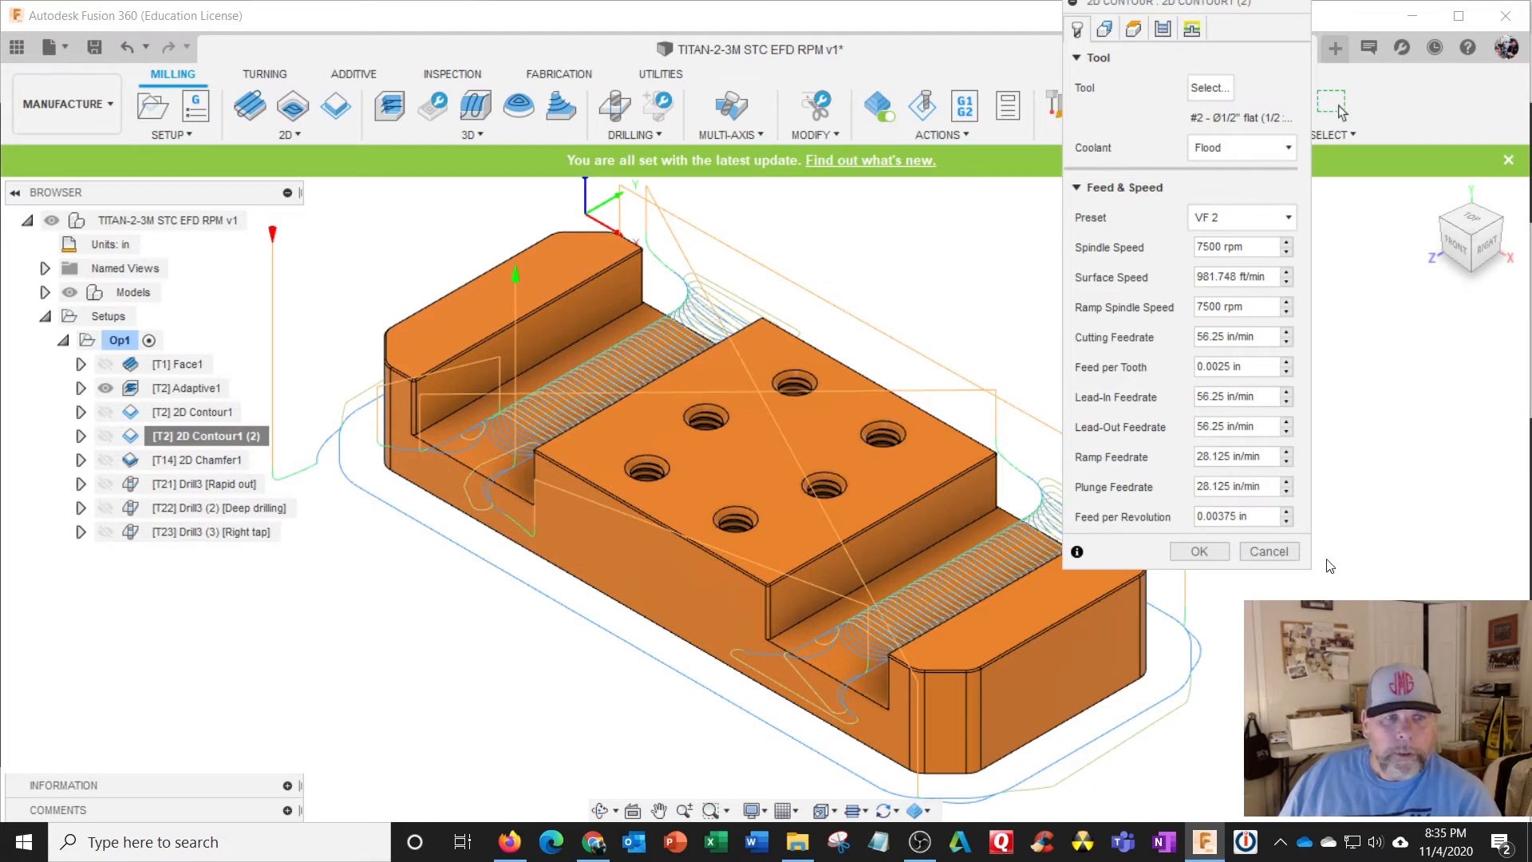
pyautogui.click(1199, 552)
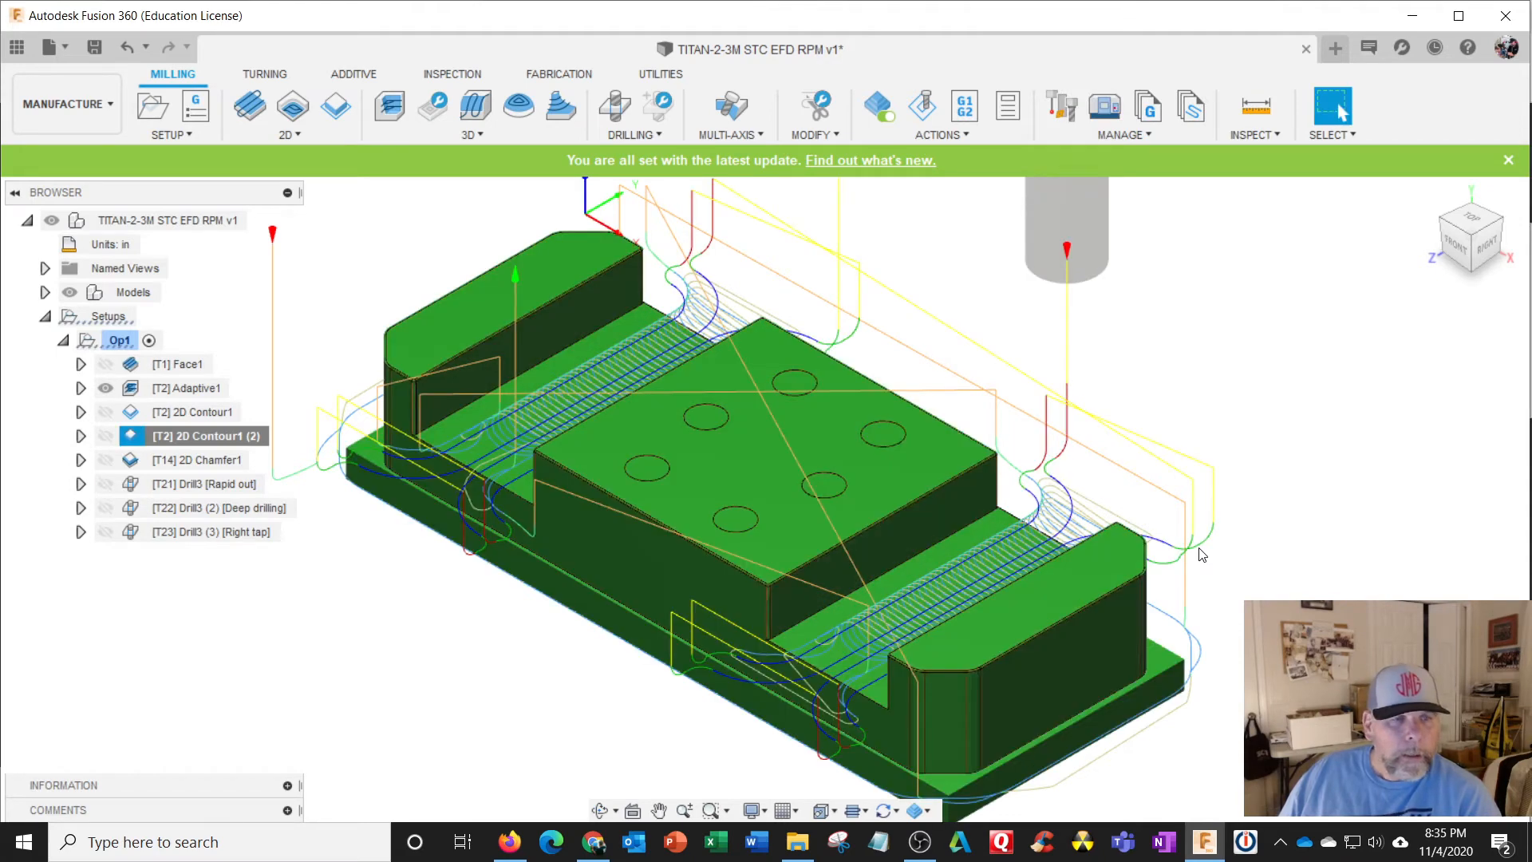
# Edit 2D Chamfer1 to use tool 14 (3/8 x 90 deg Chamfer Mill) from the STC TITAN_BULDING_BLOCKS_TOOLS library with the VF 2 preset.
pyautogui.click(162, 460)
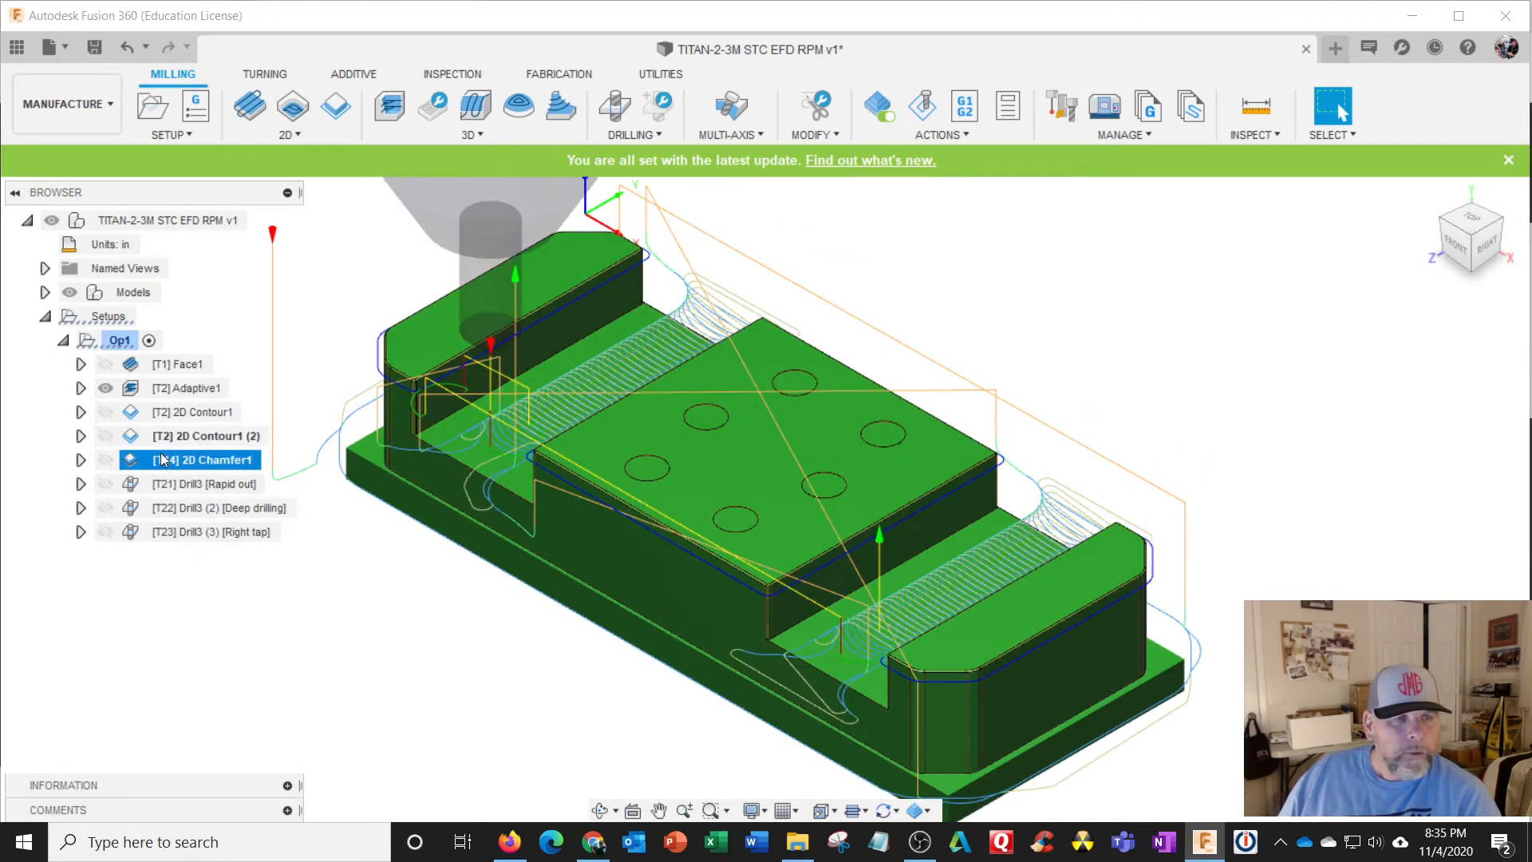
pyautogui.rightClick(158, 461)
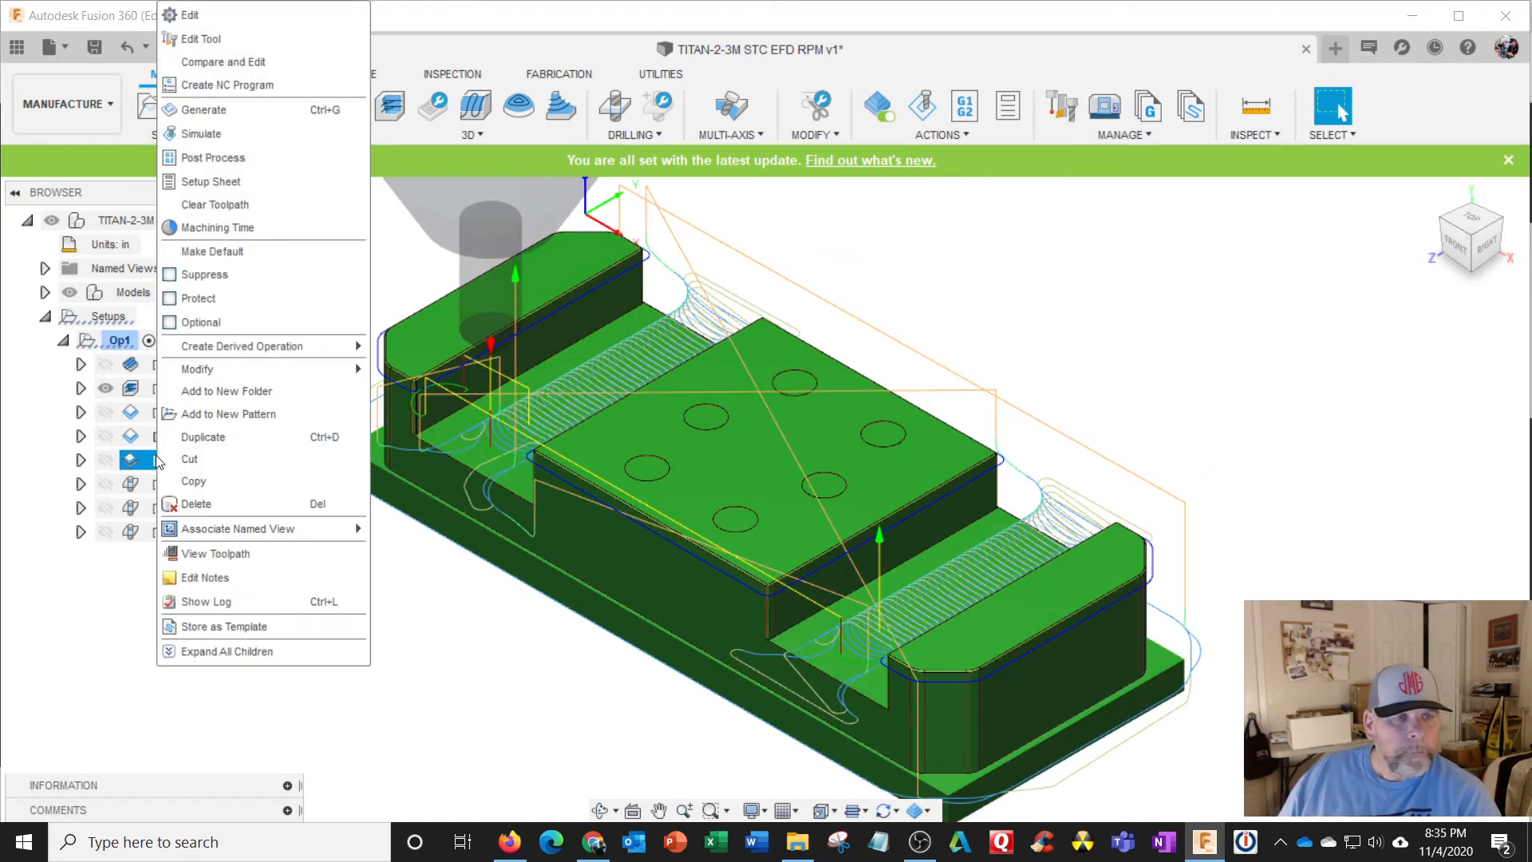
pyautogui.click(198, 22)
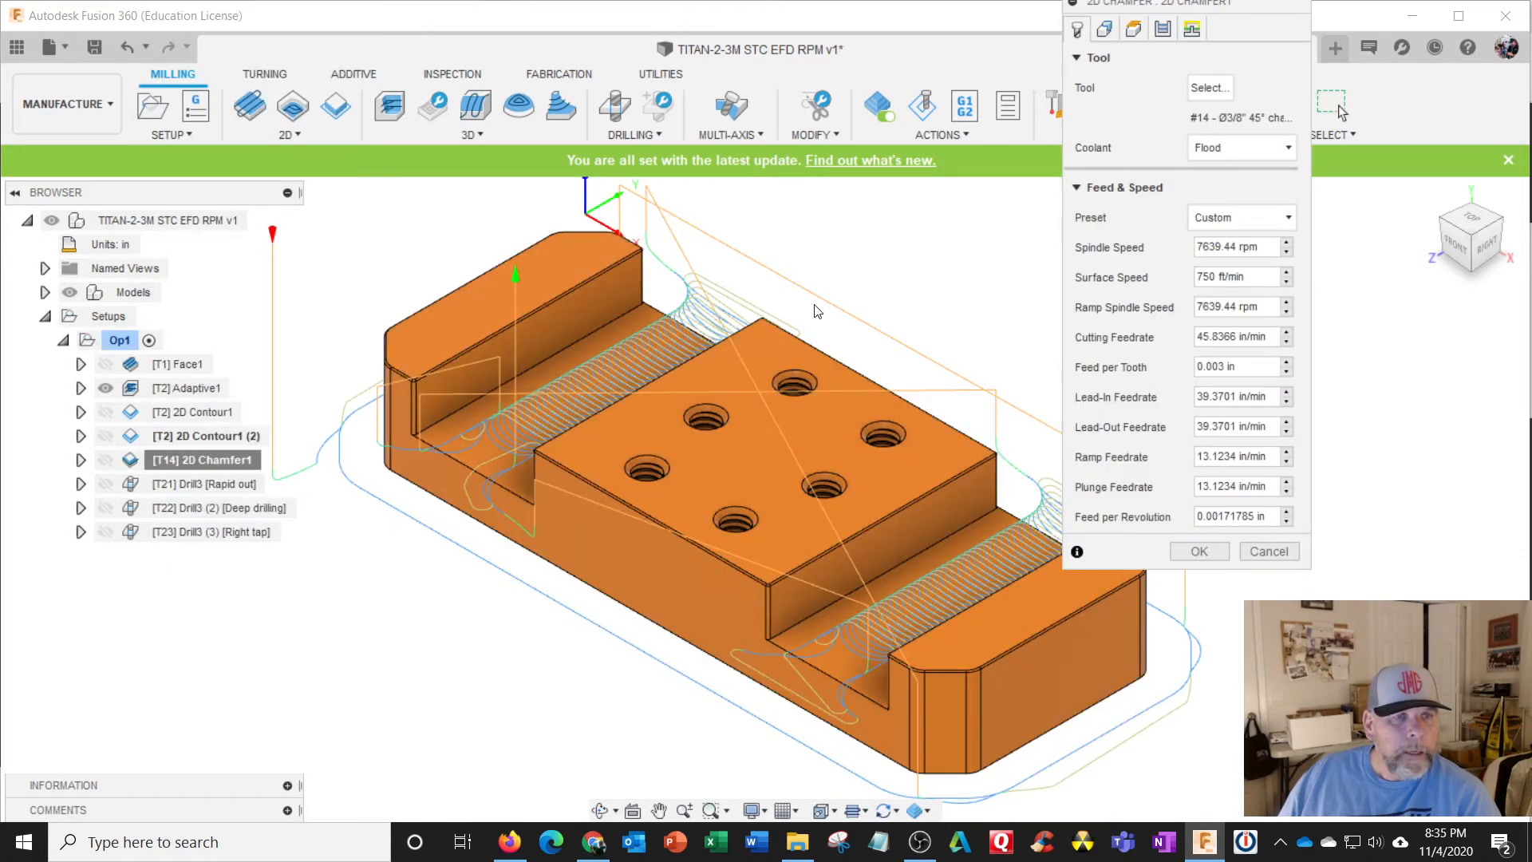
pyautogui.click(1240, 217)
pyautogui.click(1217, 242)
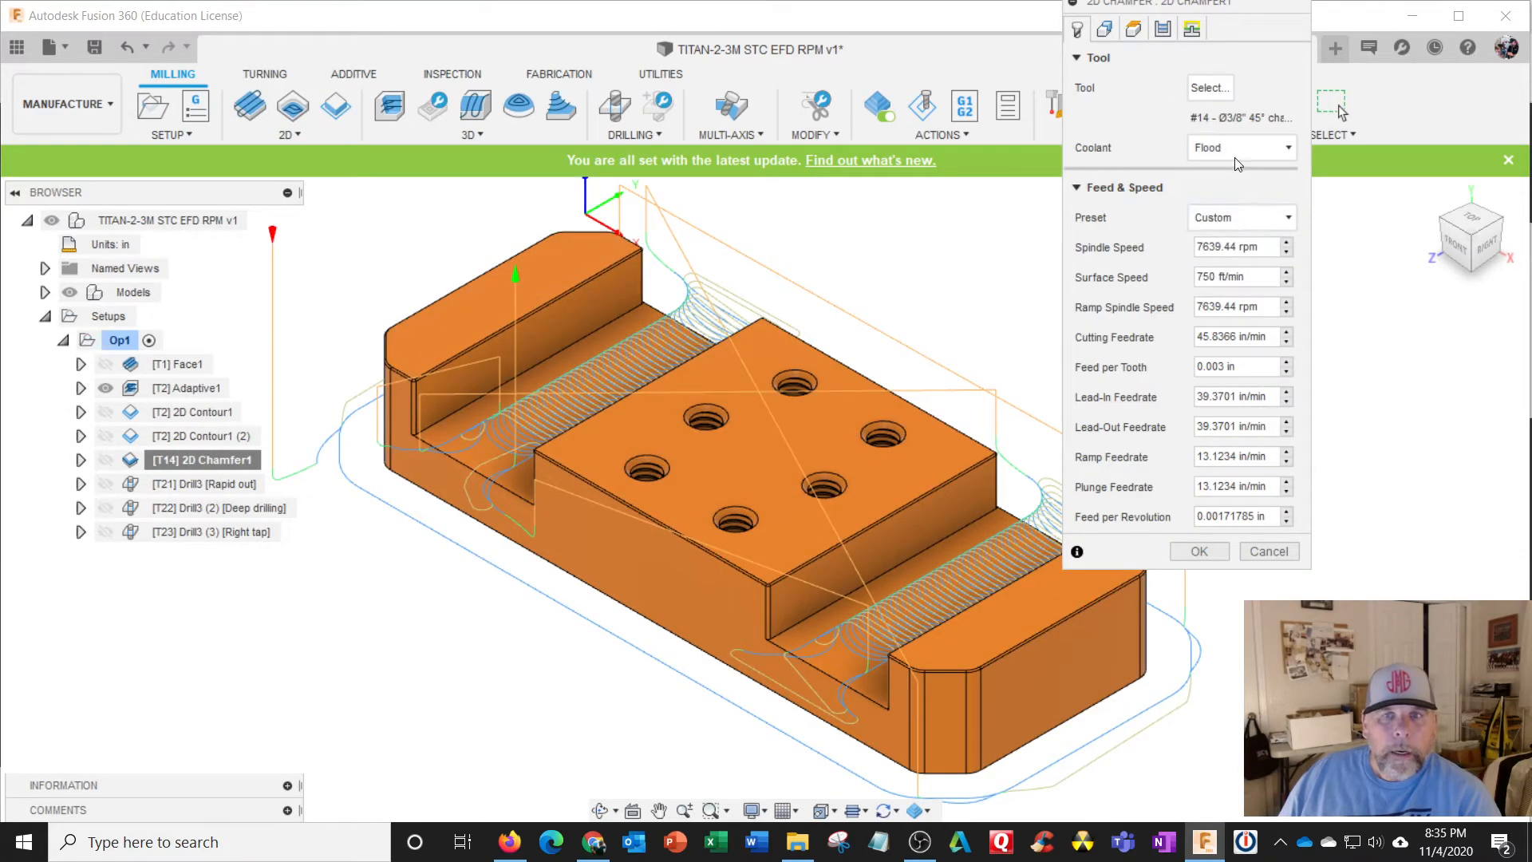
pyautogui.click(1215, 94)
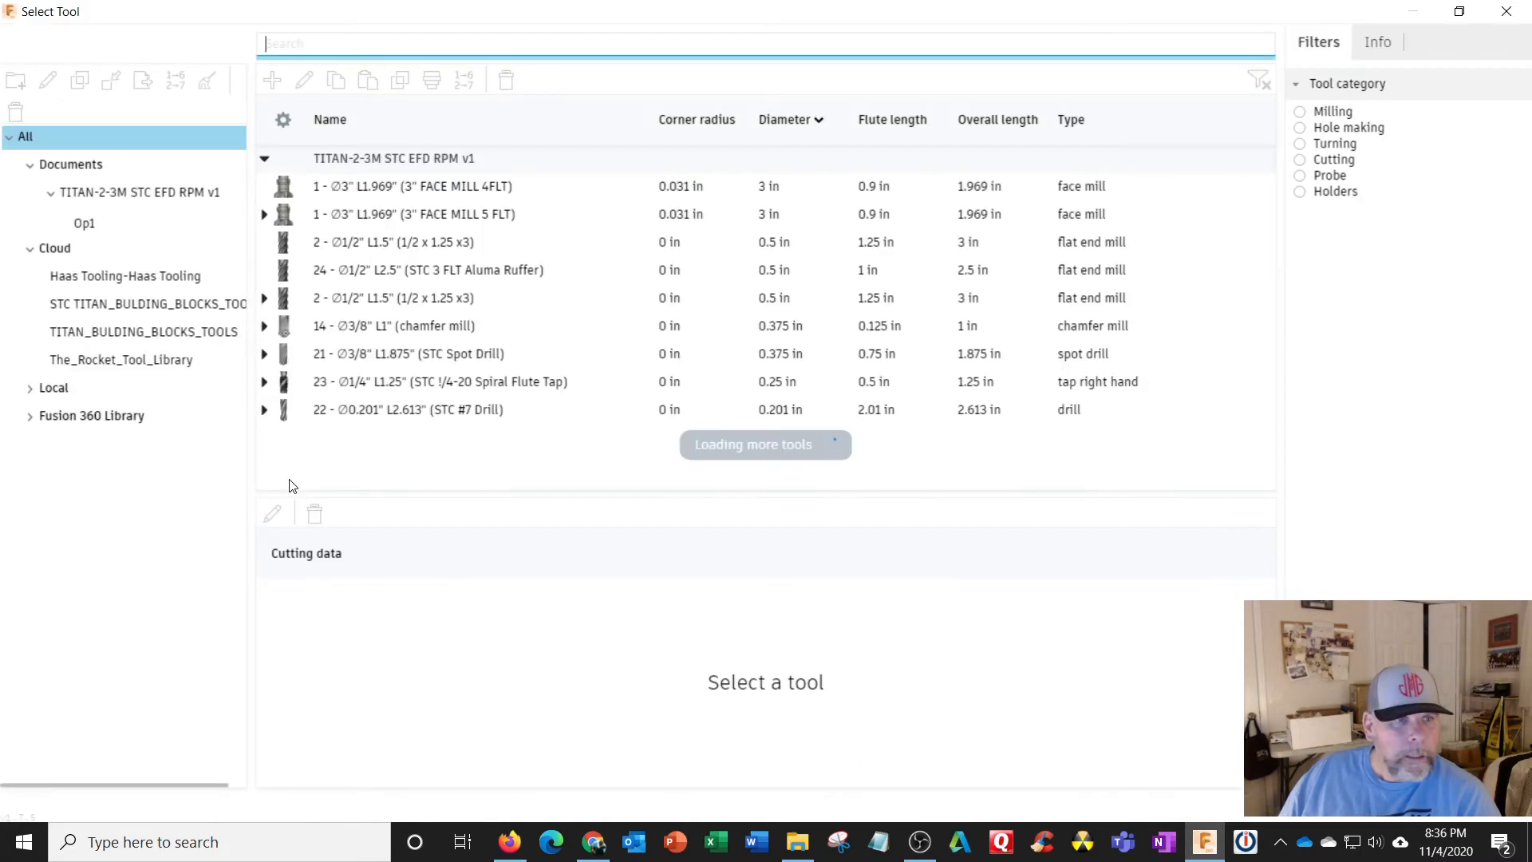
pyautogui.click(207, 305)
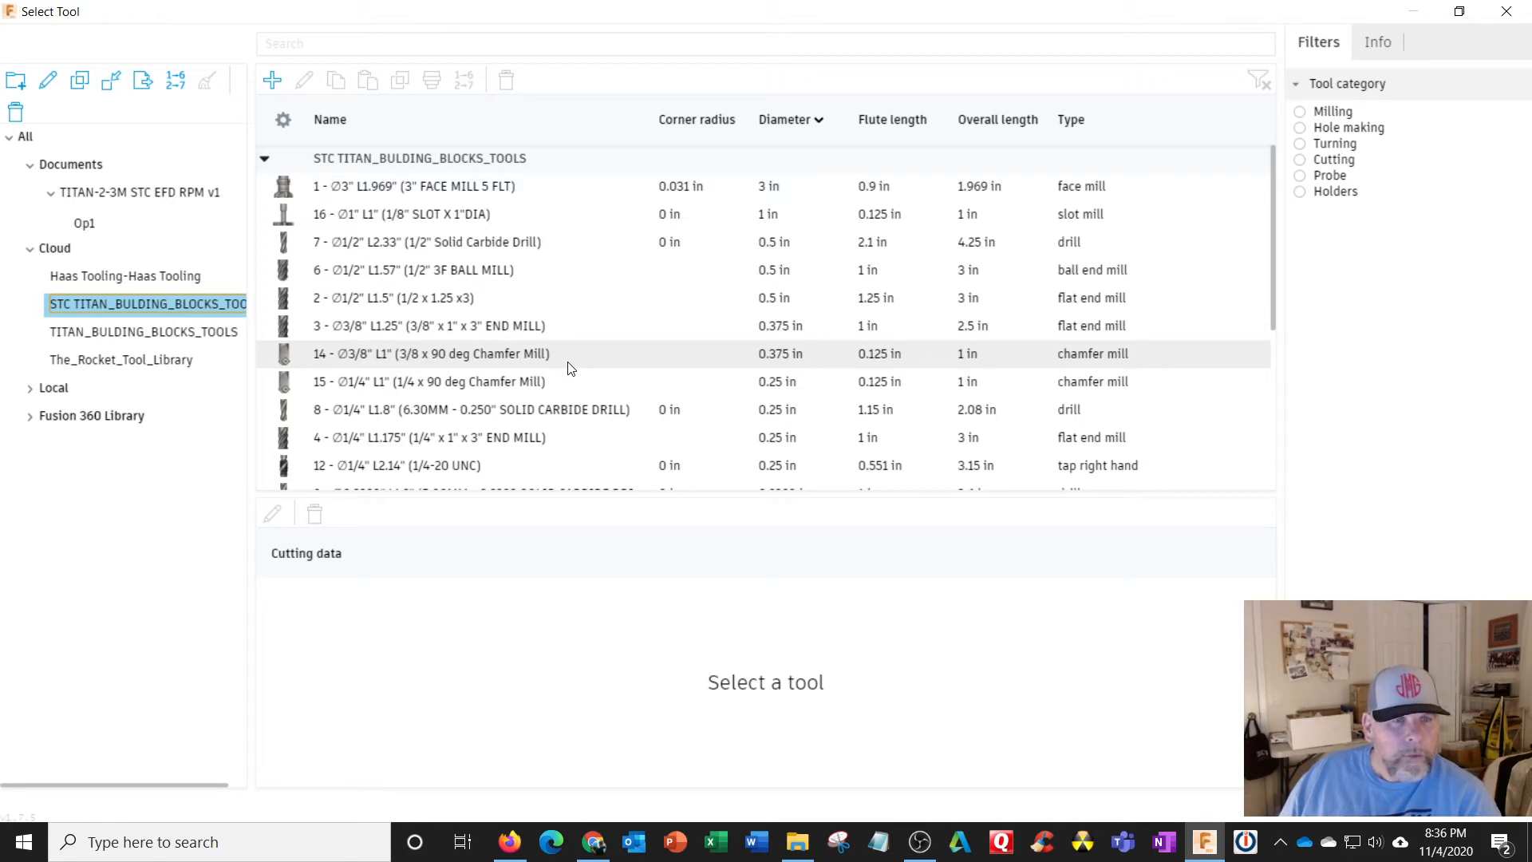
pyautogui.click(511, 359)
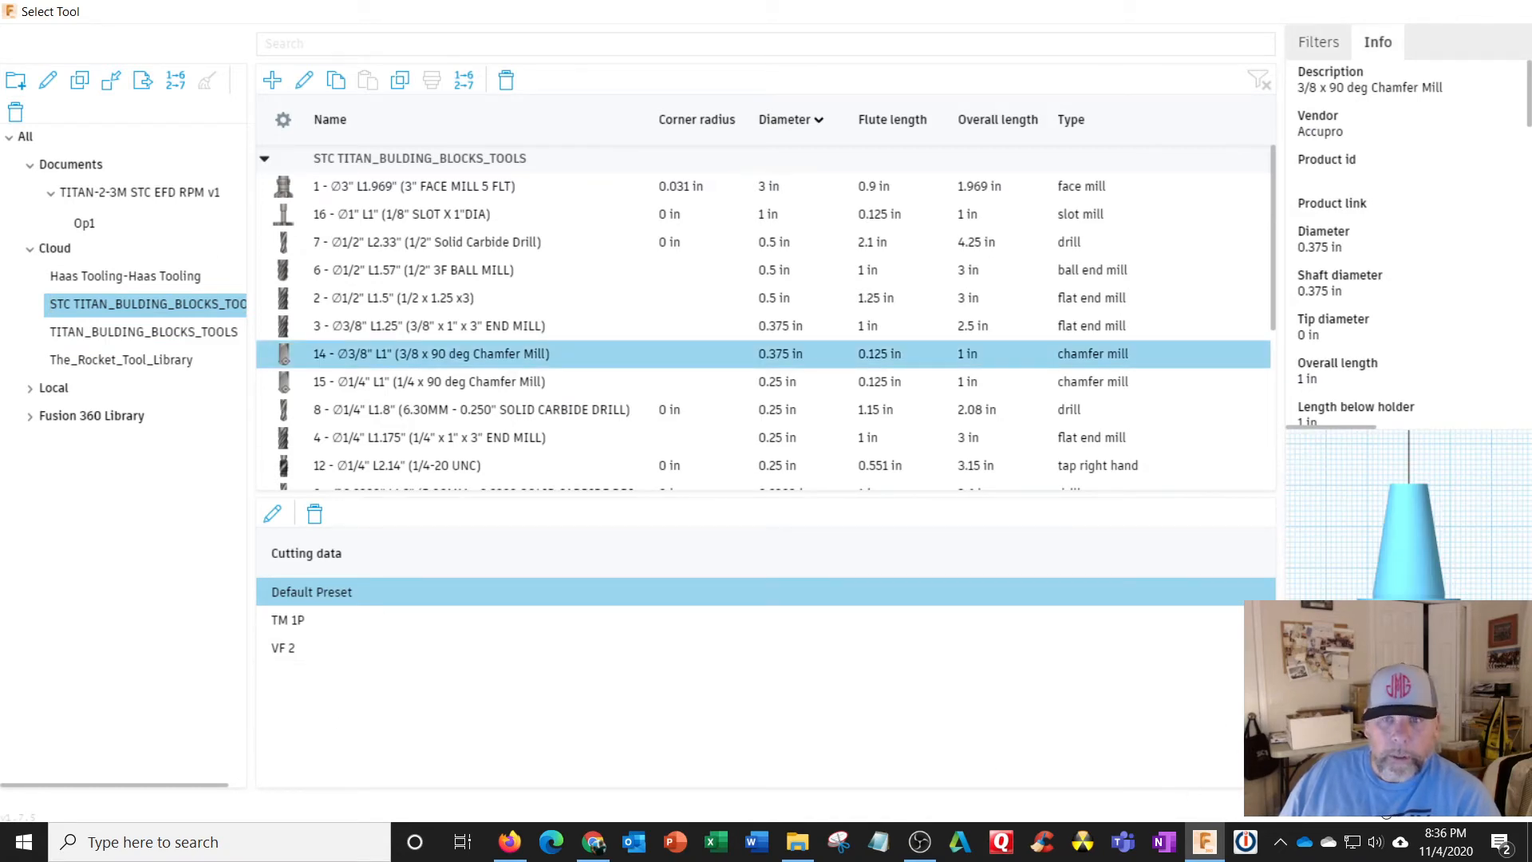
pyautogui.click(1385, 807)
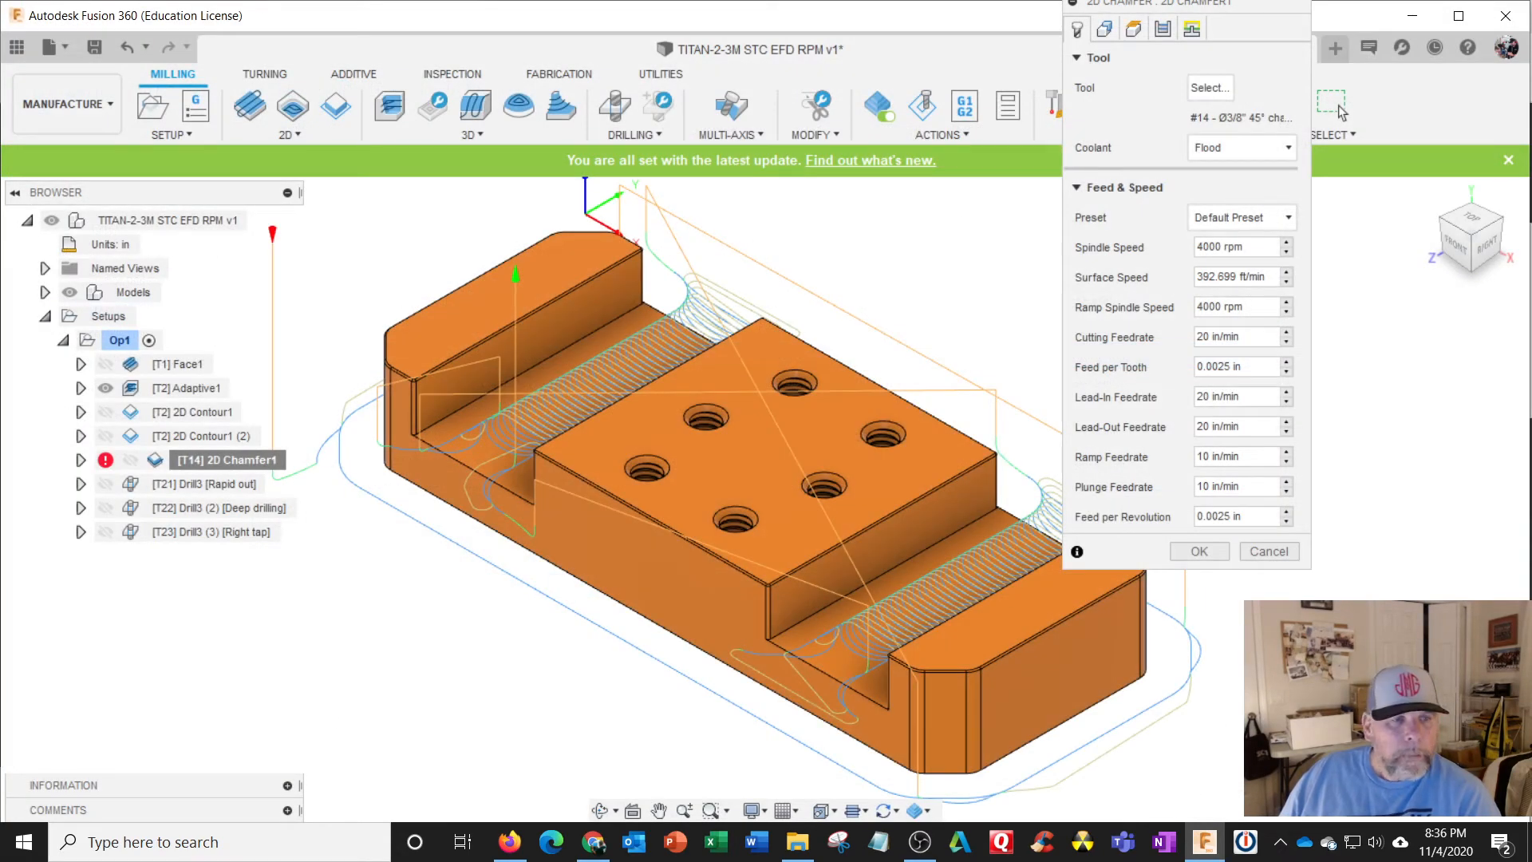
pyautogui.click(1284, 219)
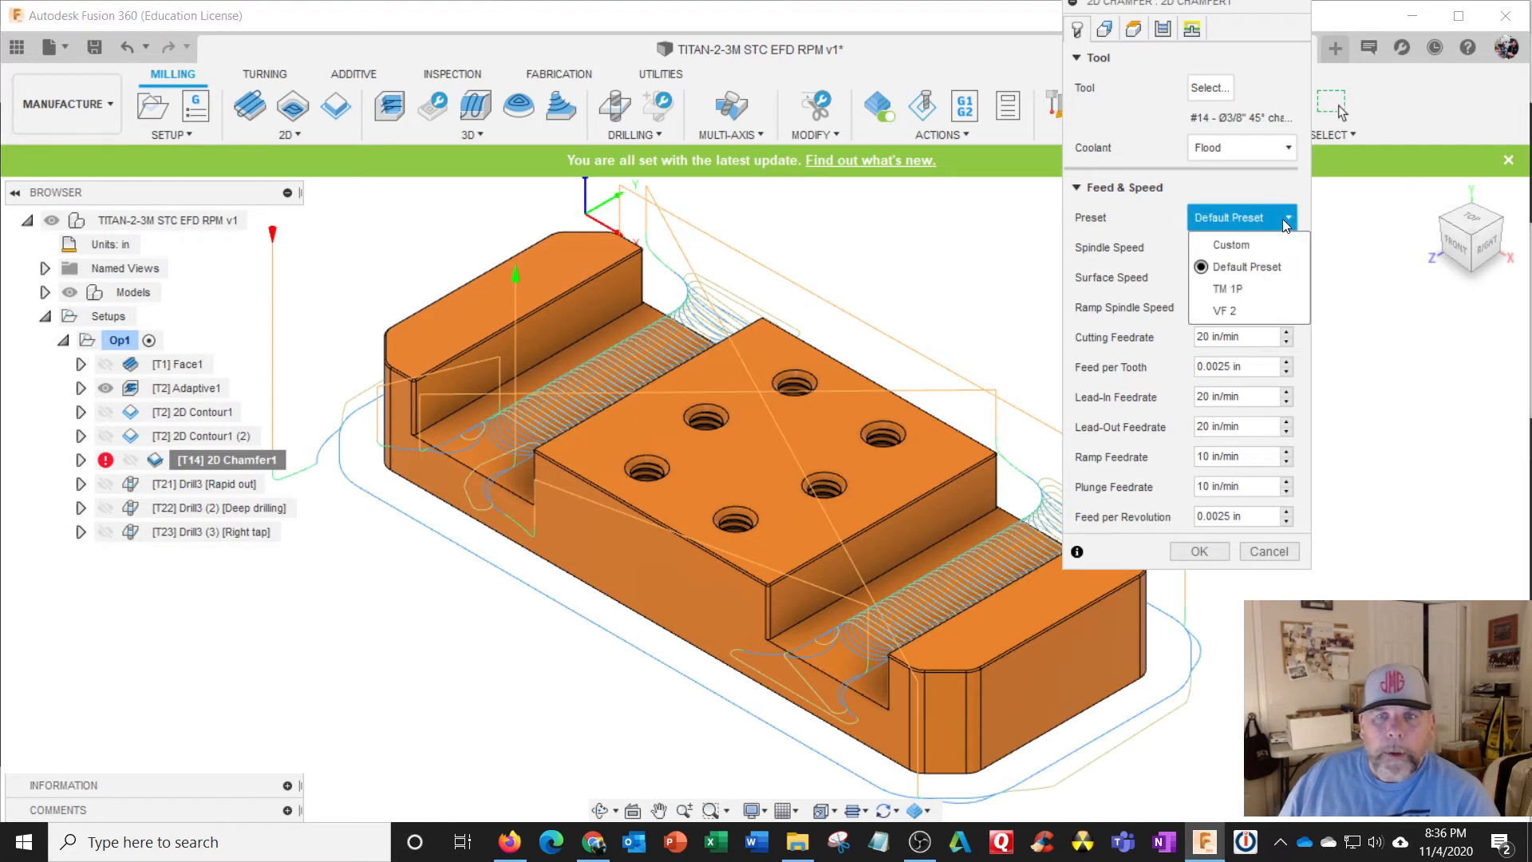
pyautogui.click(1251, 311)
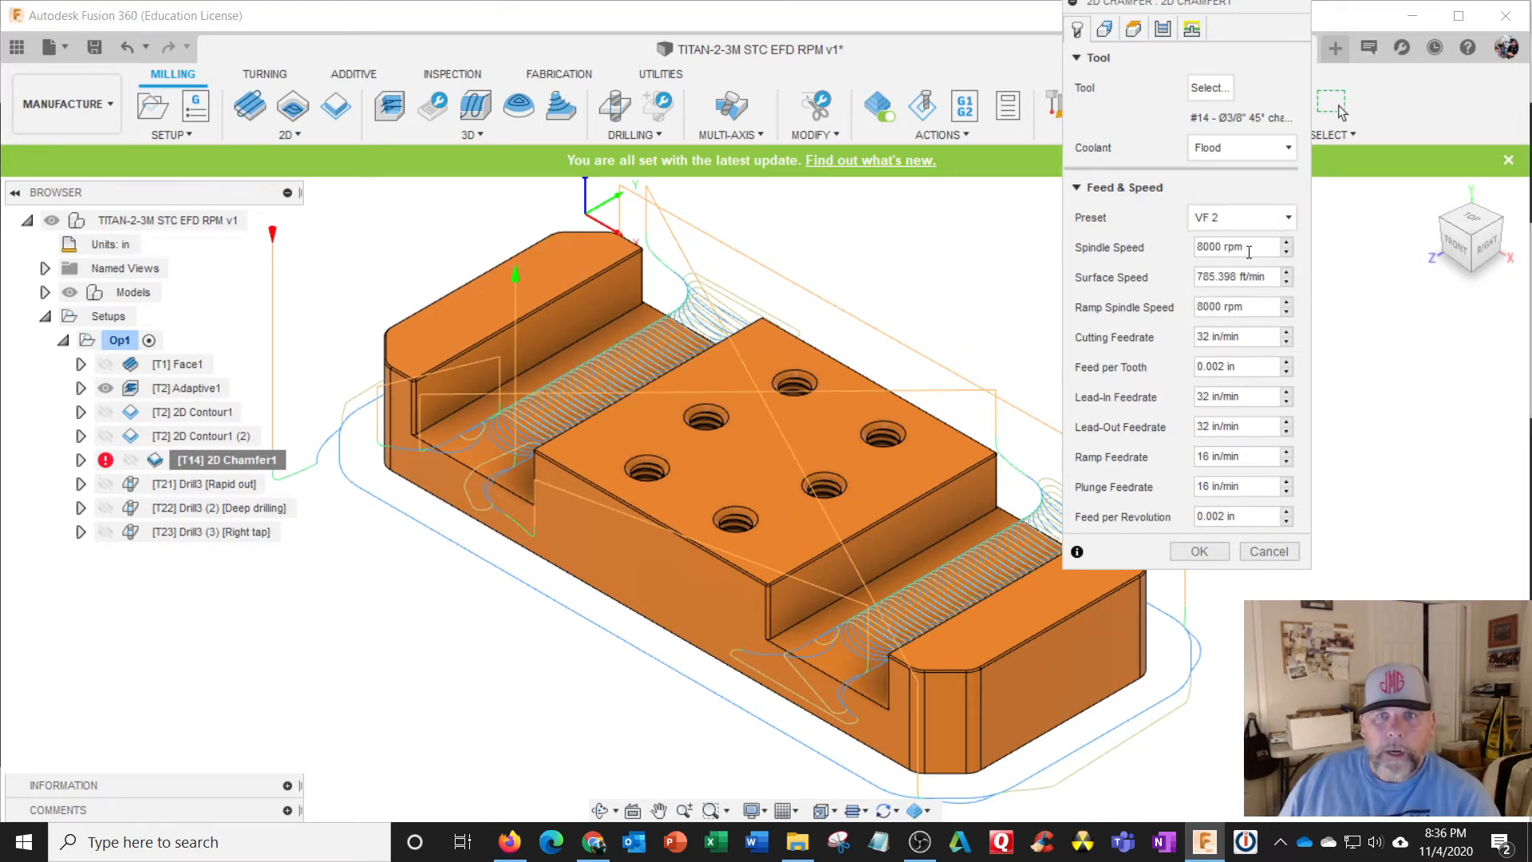
# Accept the edited 2D Chamfer1 operation with its VF 2 feed and speed preset.
pyautogui.click(1226, 552)
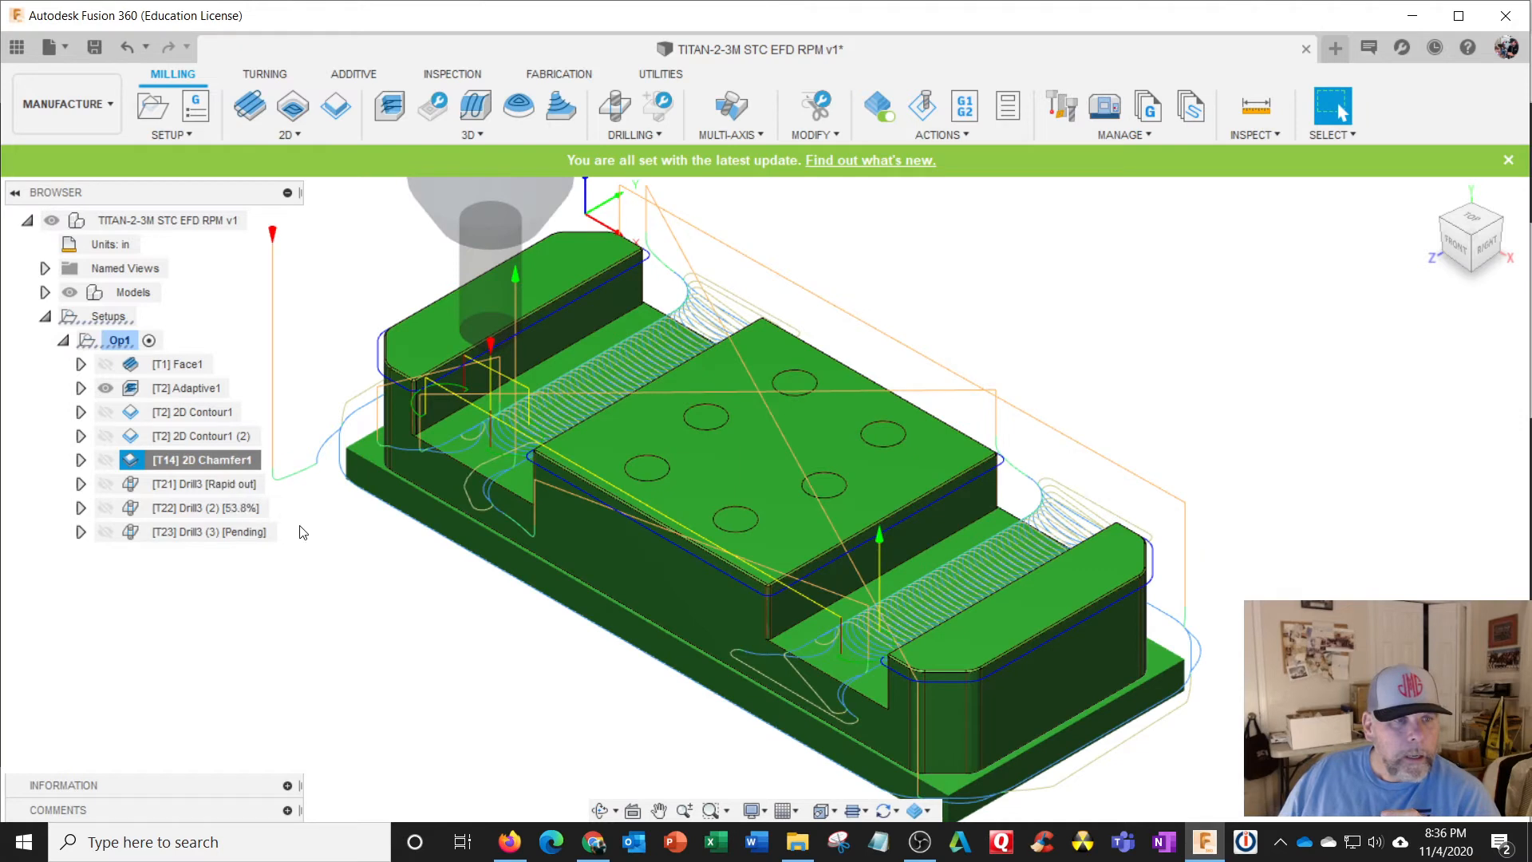
pyautogui.rightClick(166, 483)
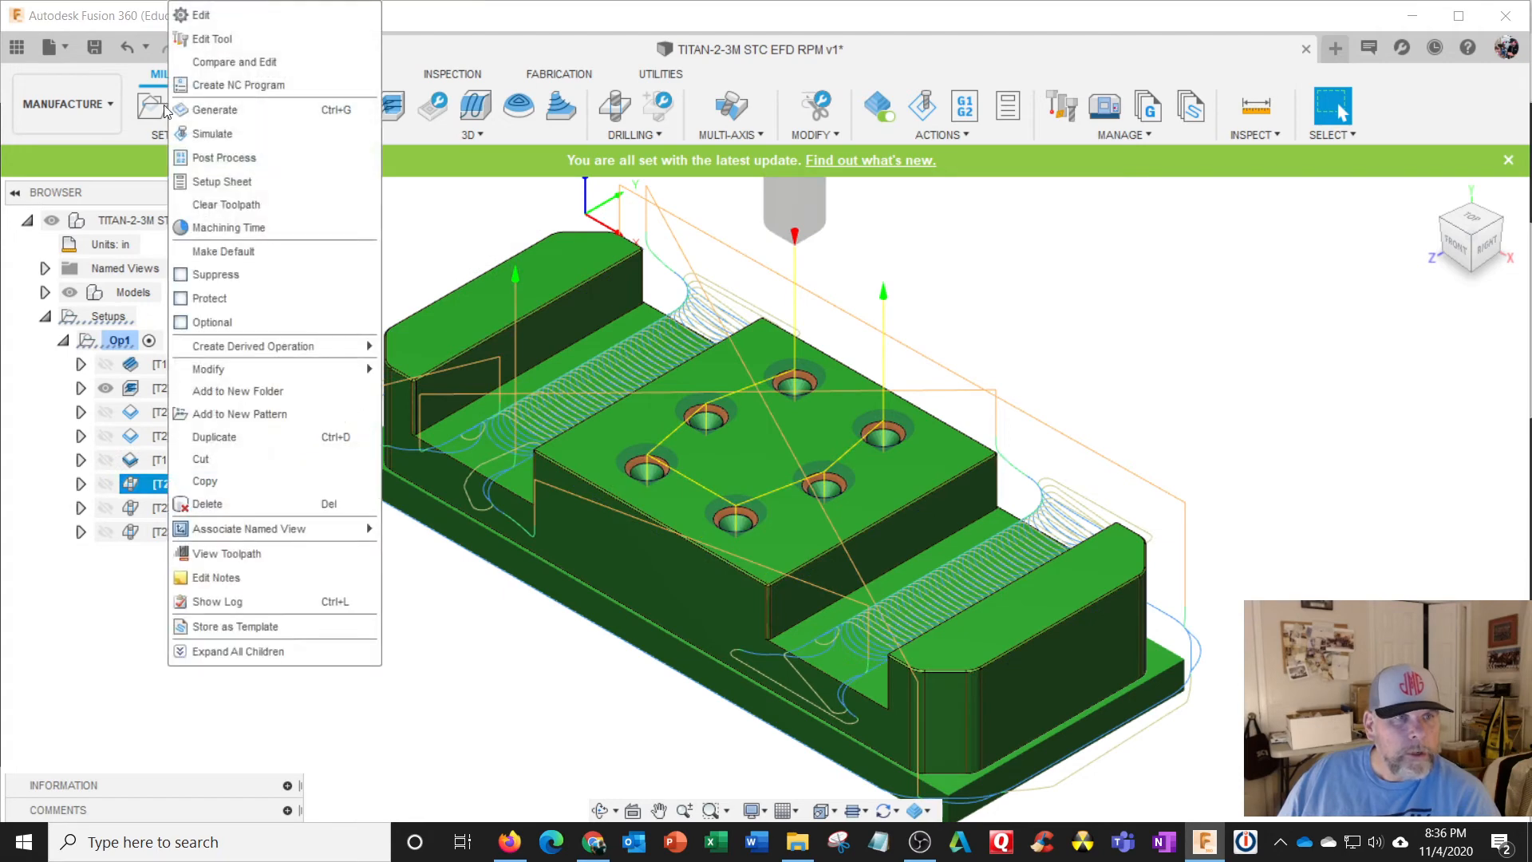
pyautogui.click(206, 19)
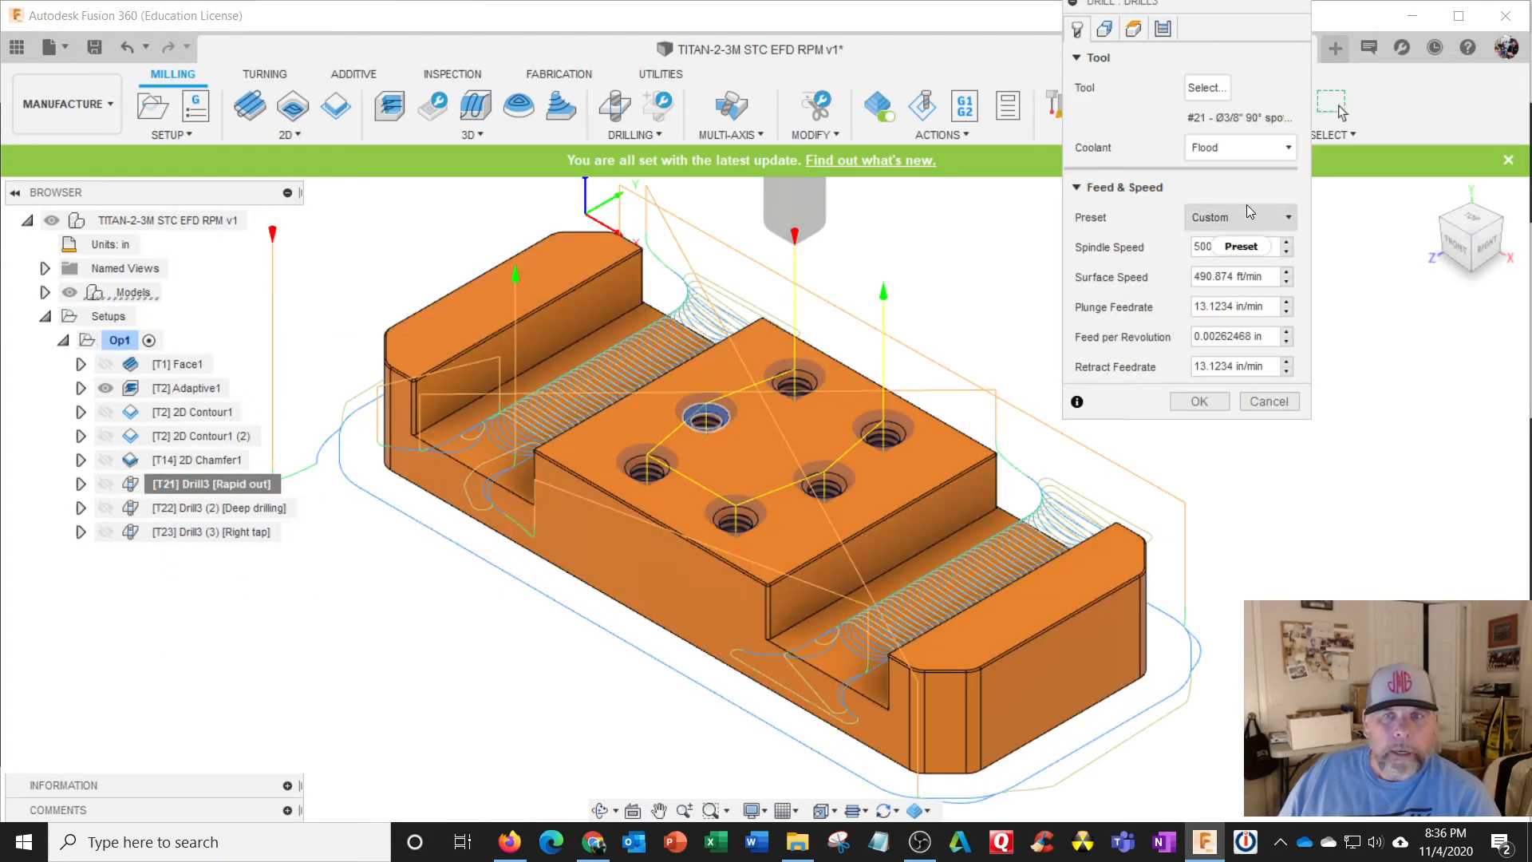
pyautogui.click(1208, 90)
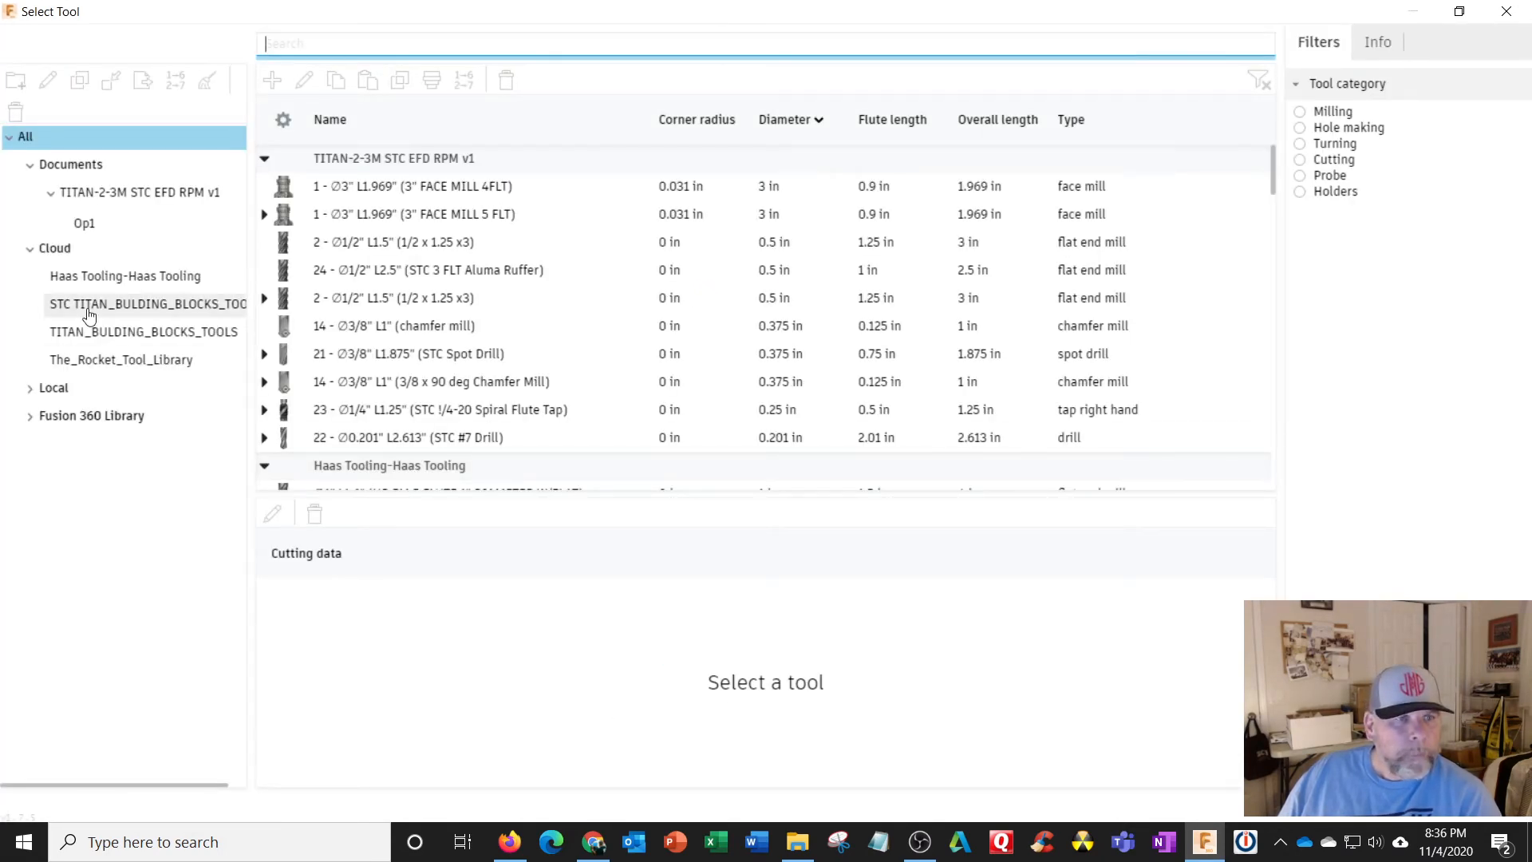
pyautogui.click(85, 224)
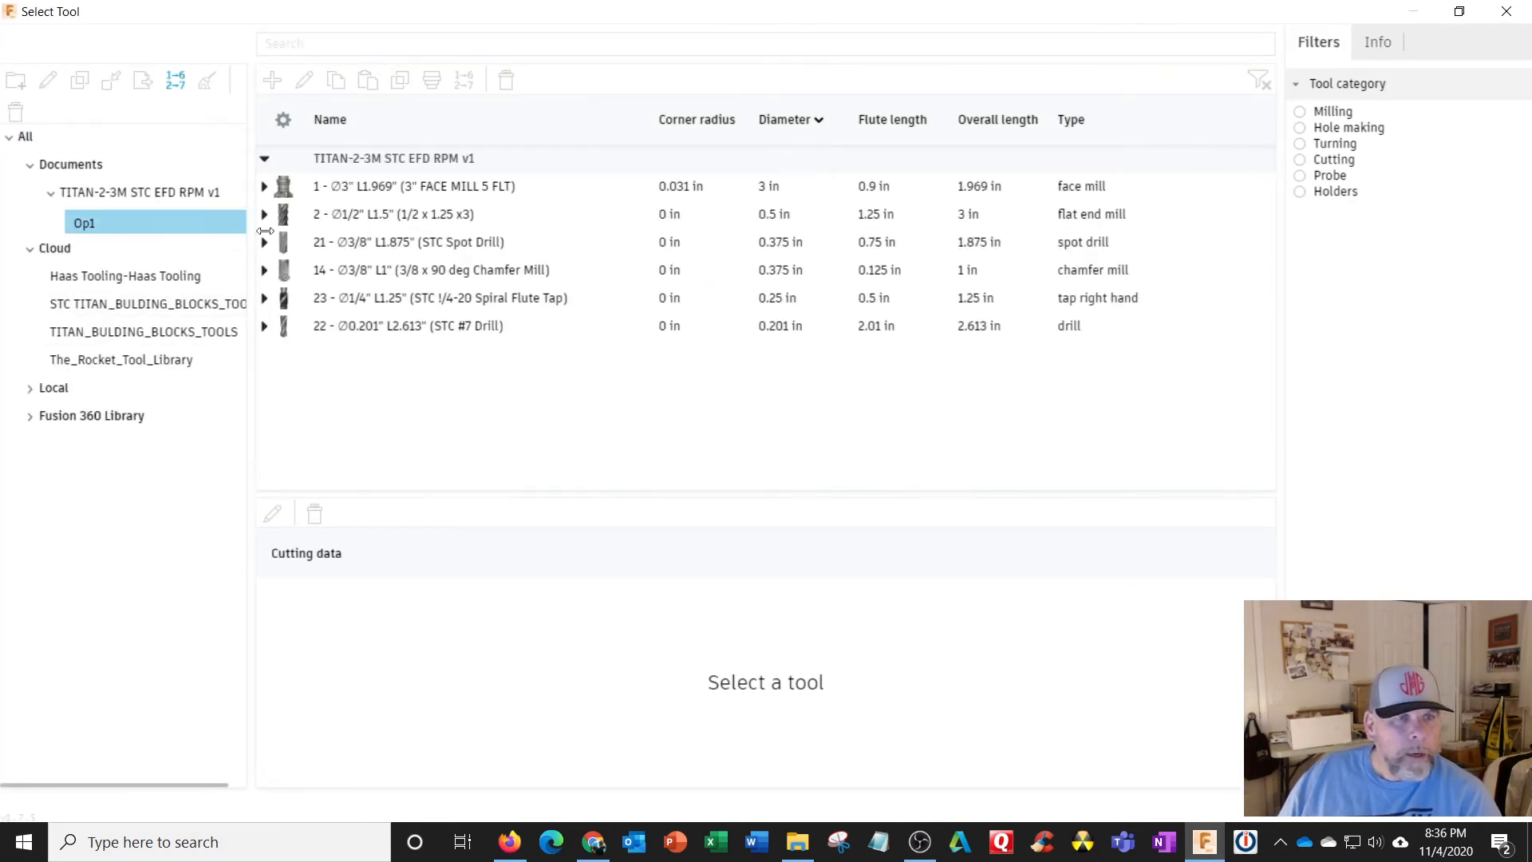
pyautogui.click(341, 270)
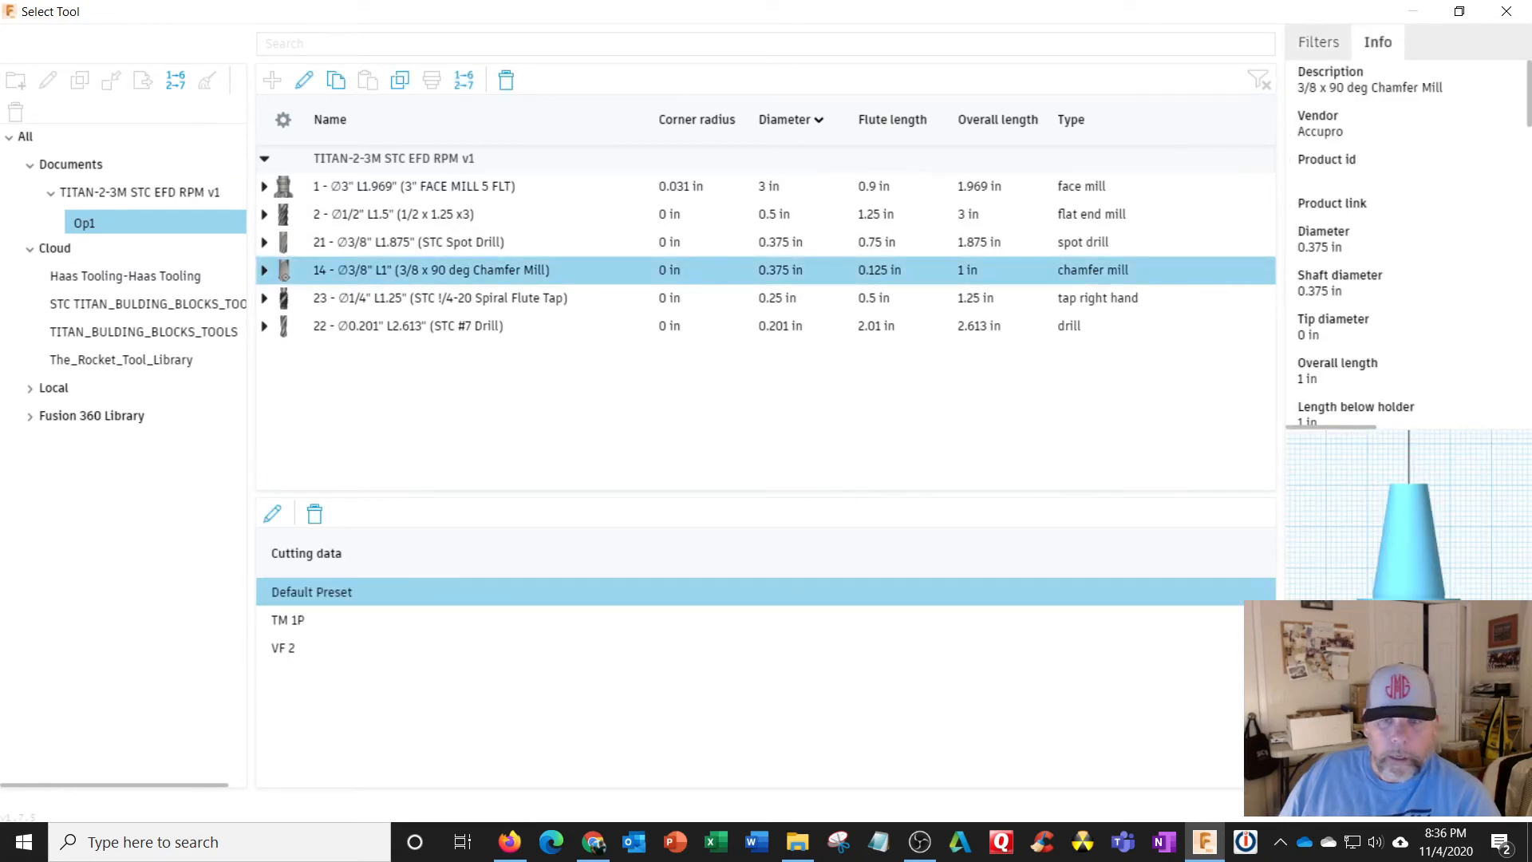
pyautogui.click(1390, 802)
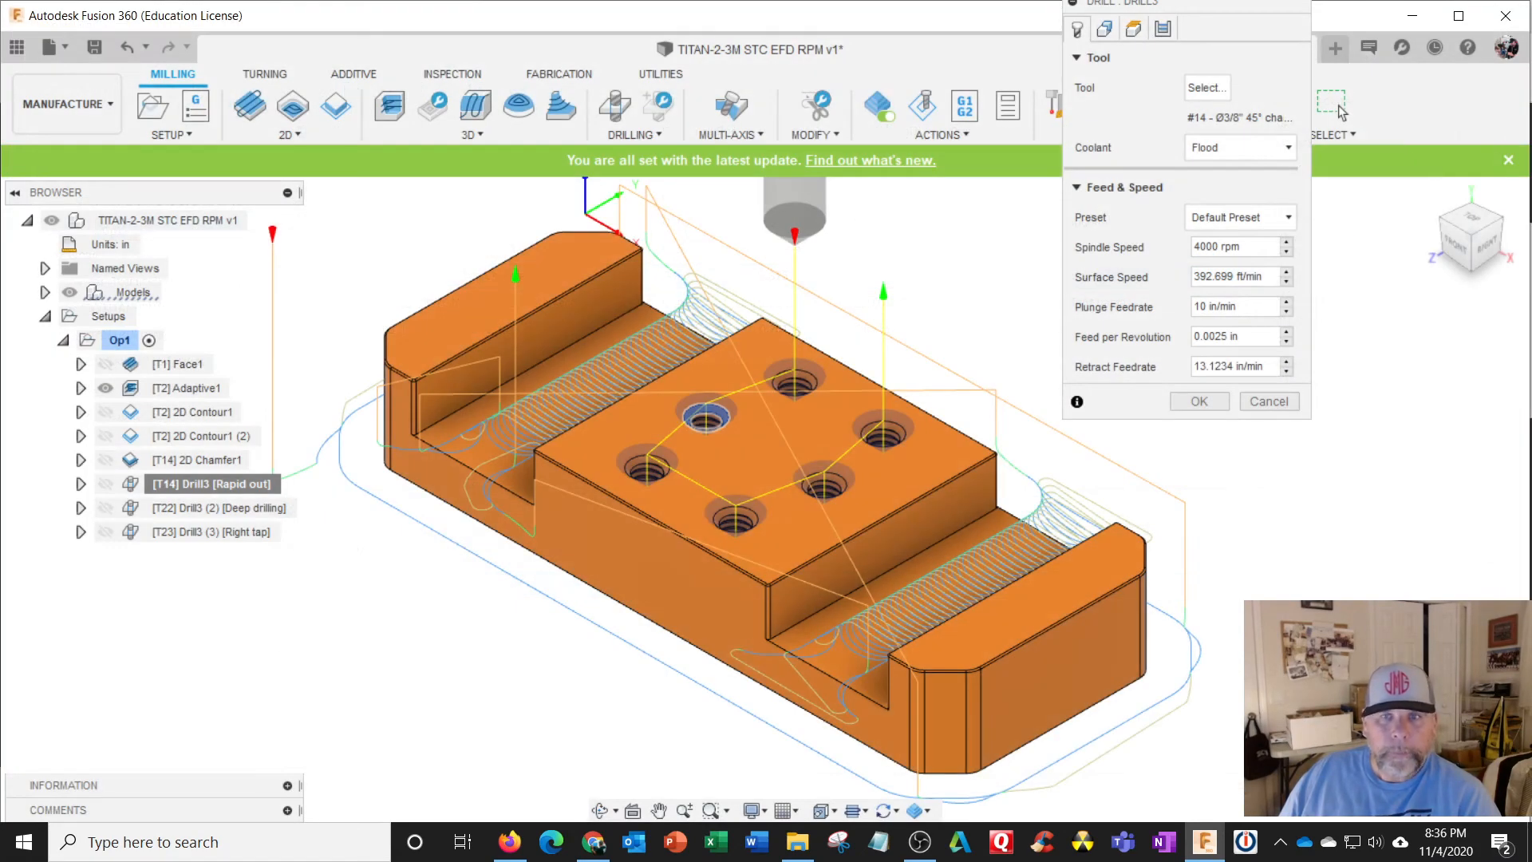
pyautogui.click(1251, 216)
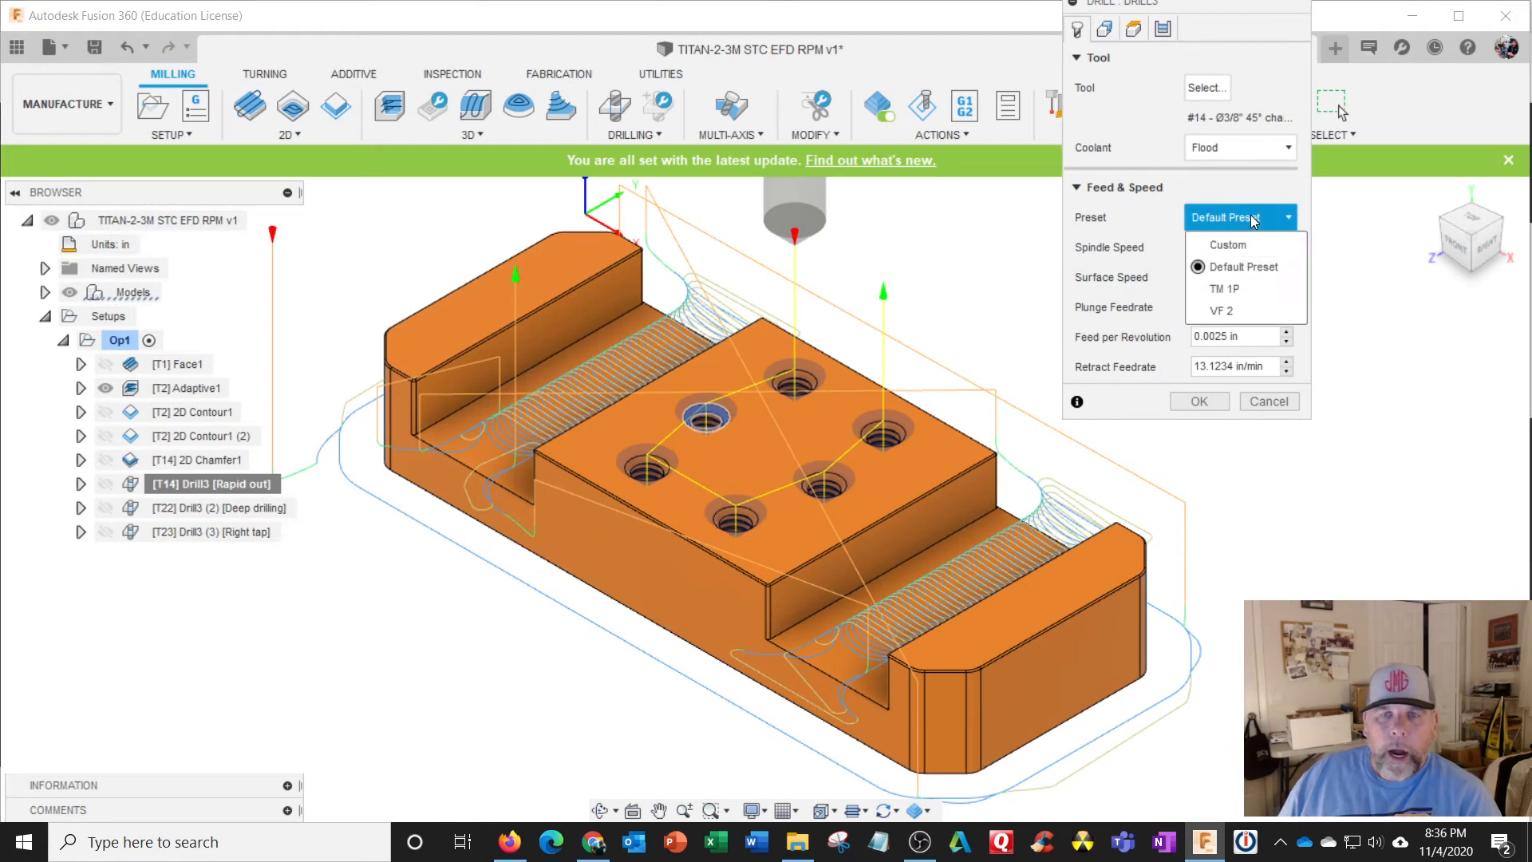
pyautogui.click(1241, 267)
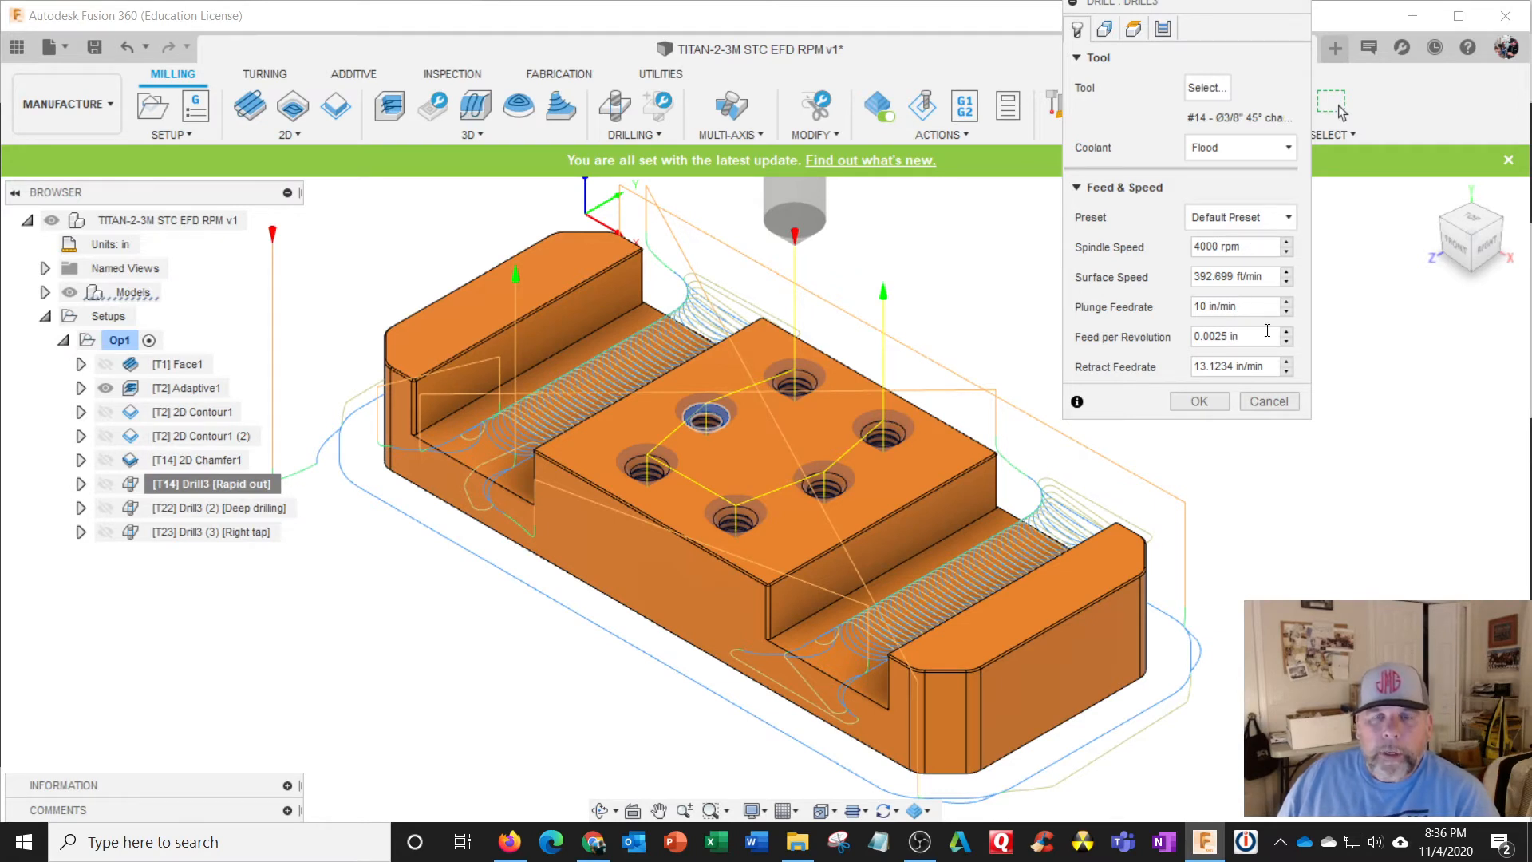
pyautogui.click(1108, 31)
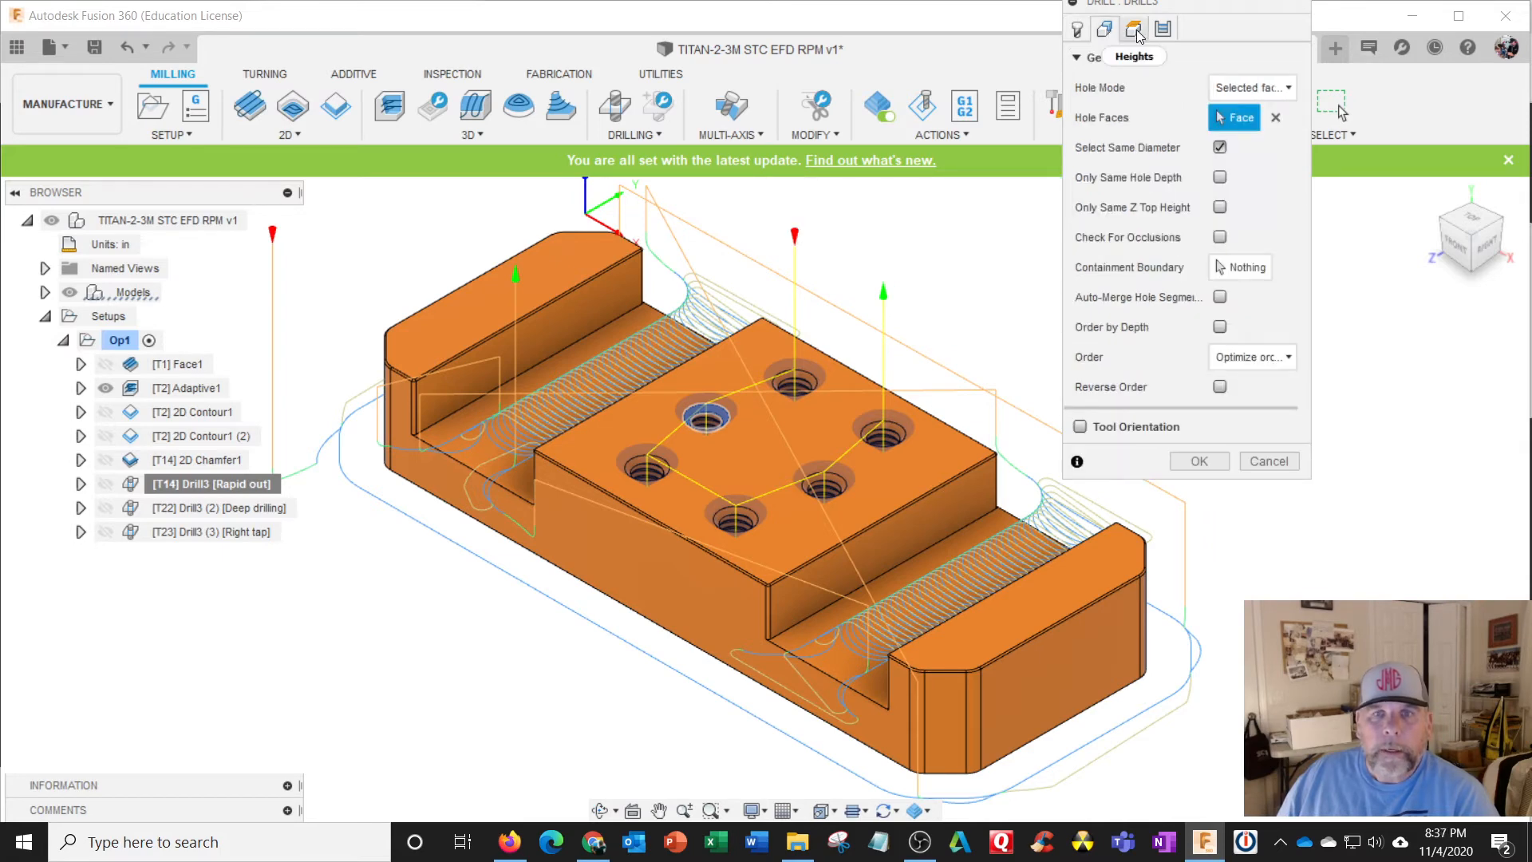
pyautogui.click(1133, 28)
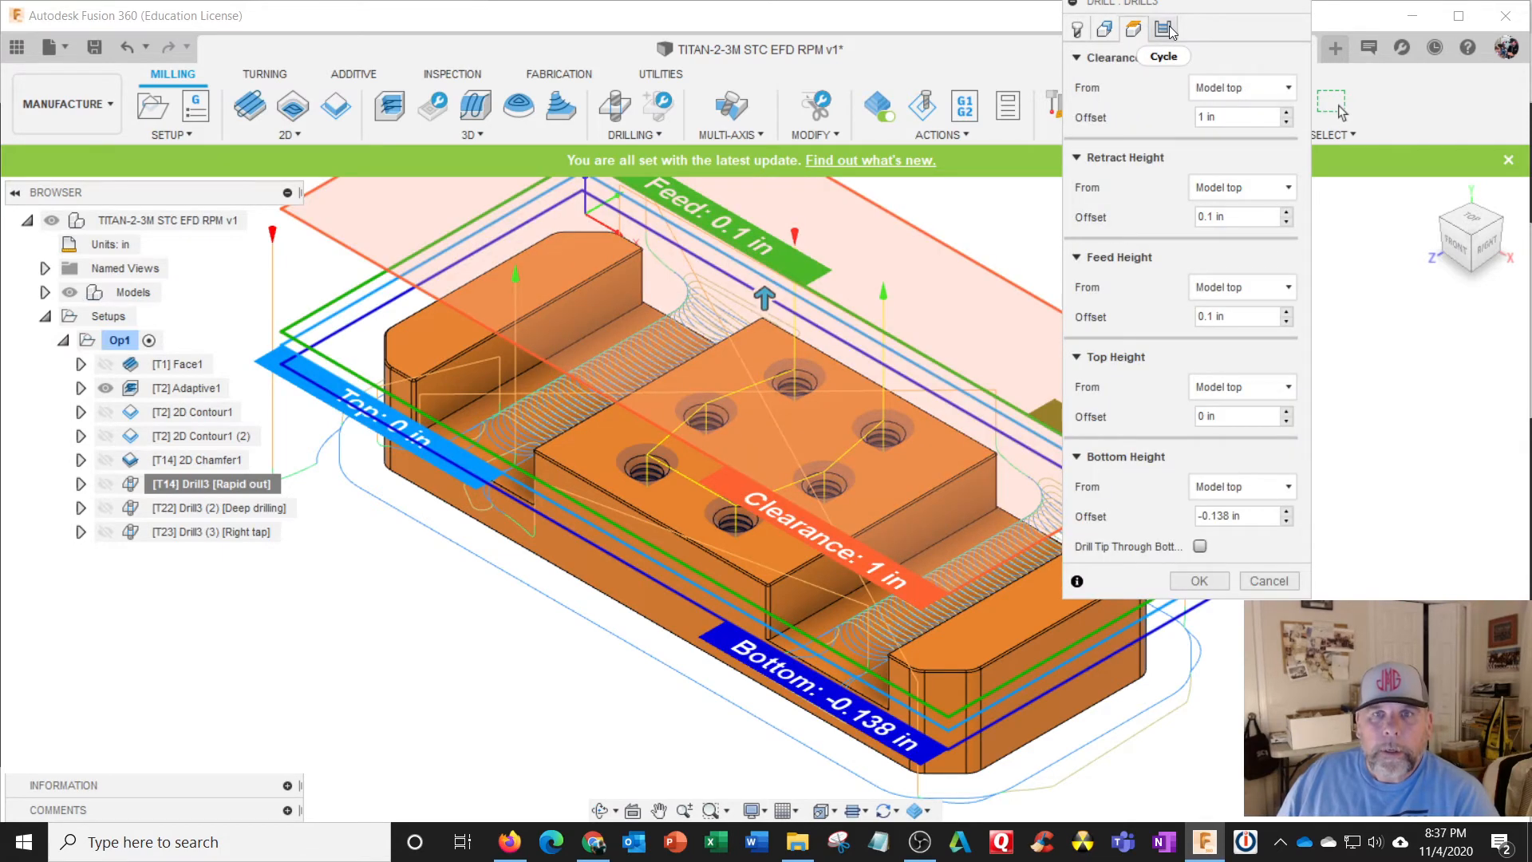
pyautogui.click(1163, 29)
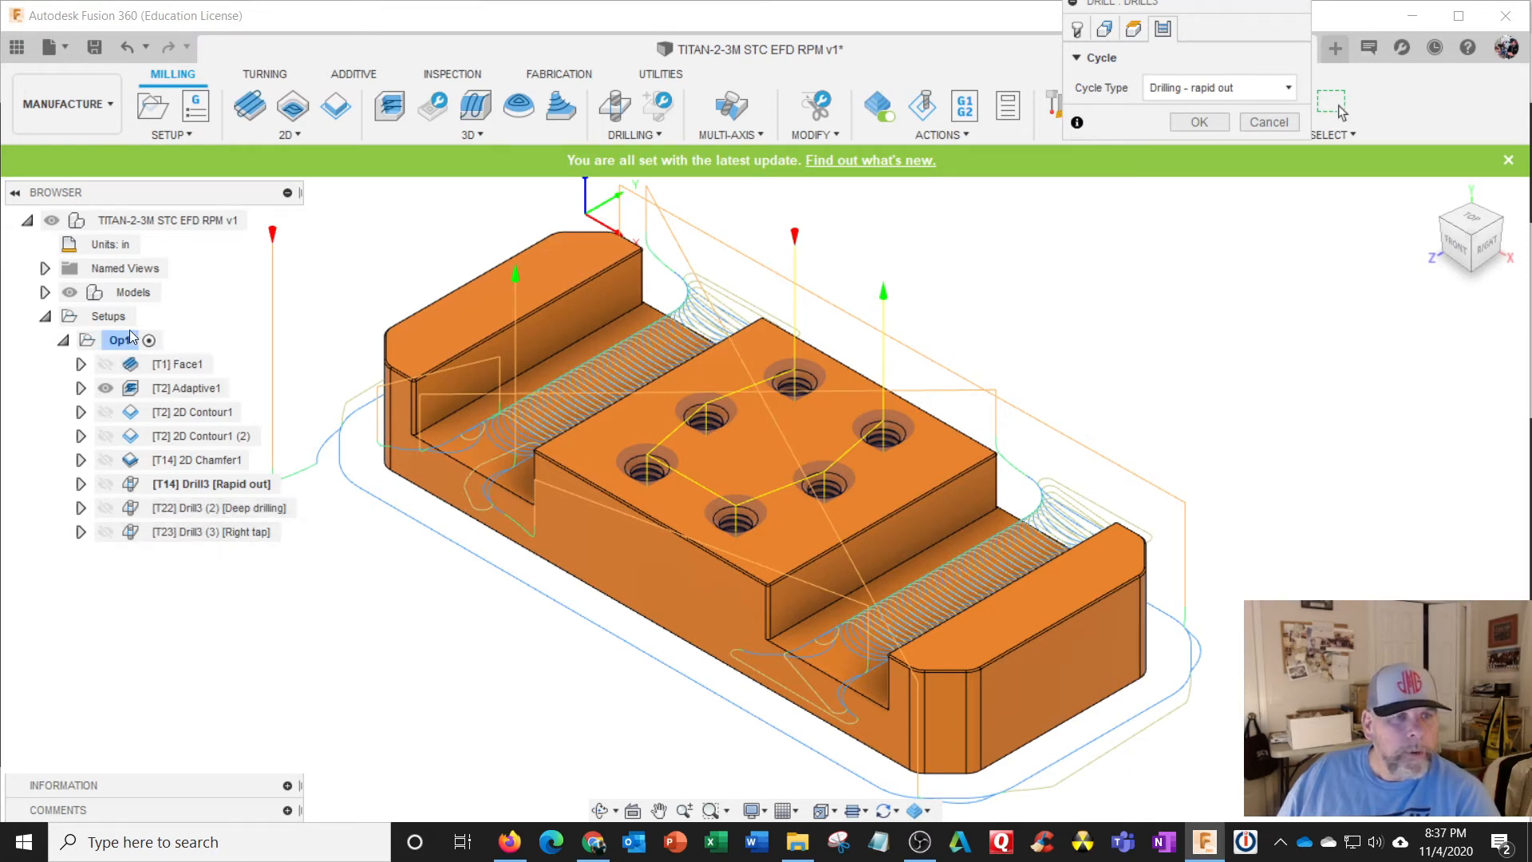
pyautogui.click(1269, 121)
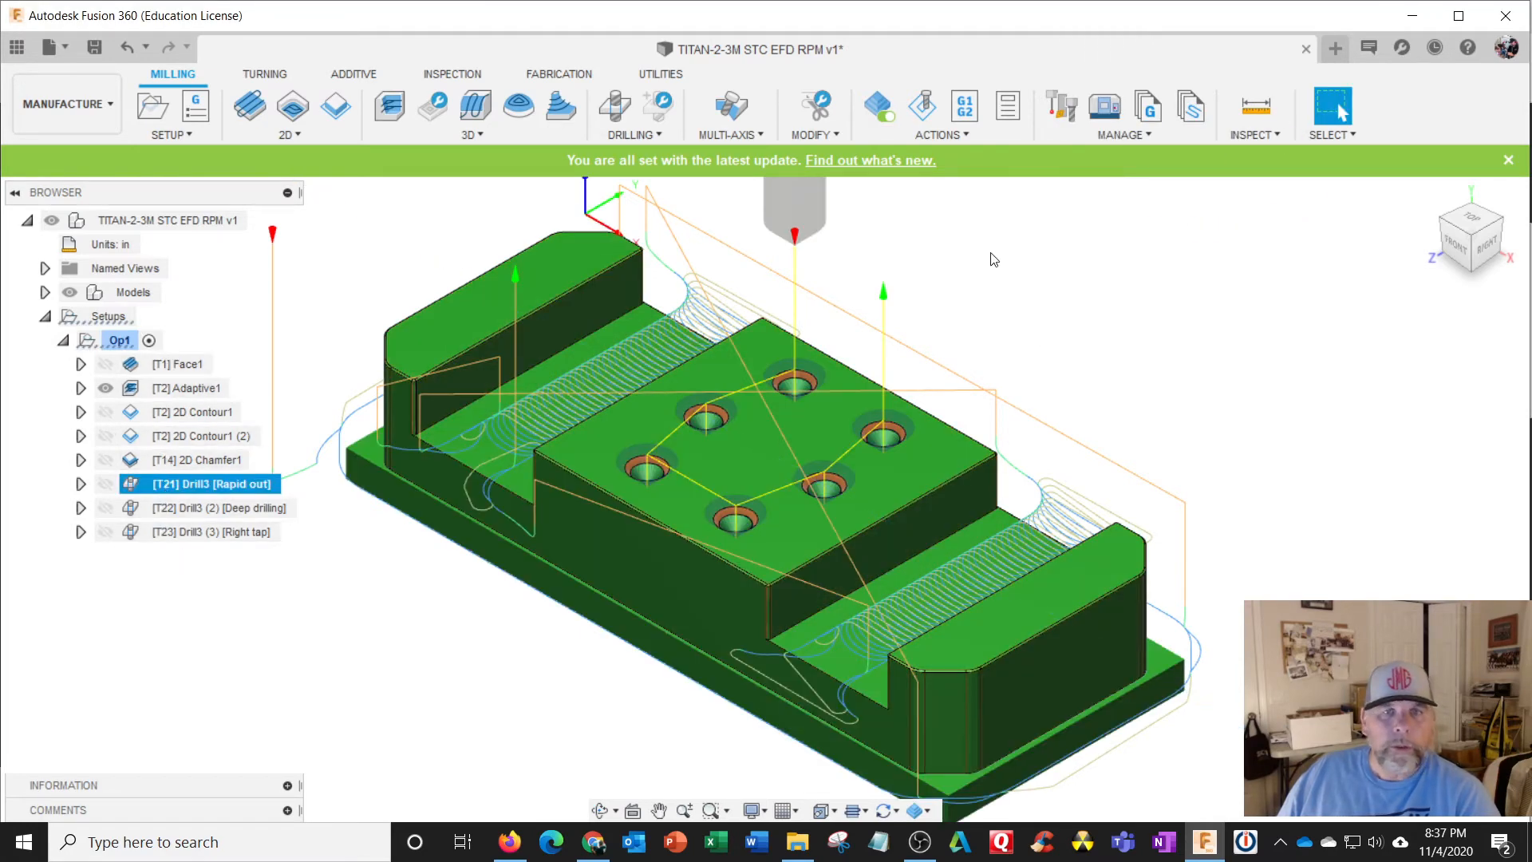
# Review the tools used by Op1 in the document's tool library.
pyautogui.click(1062, 106)
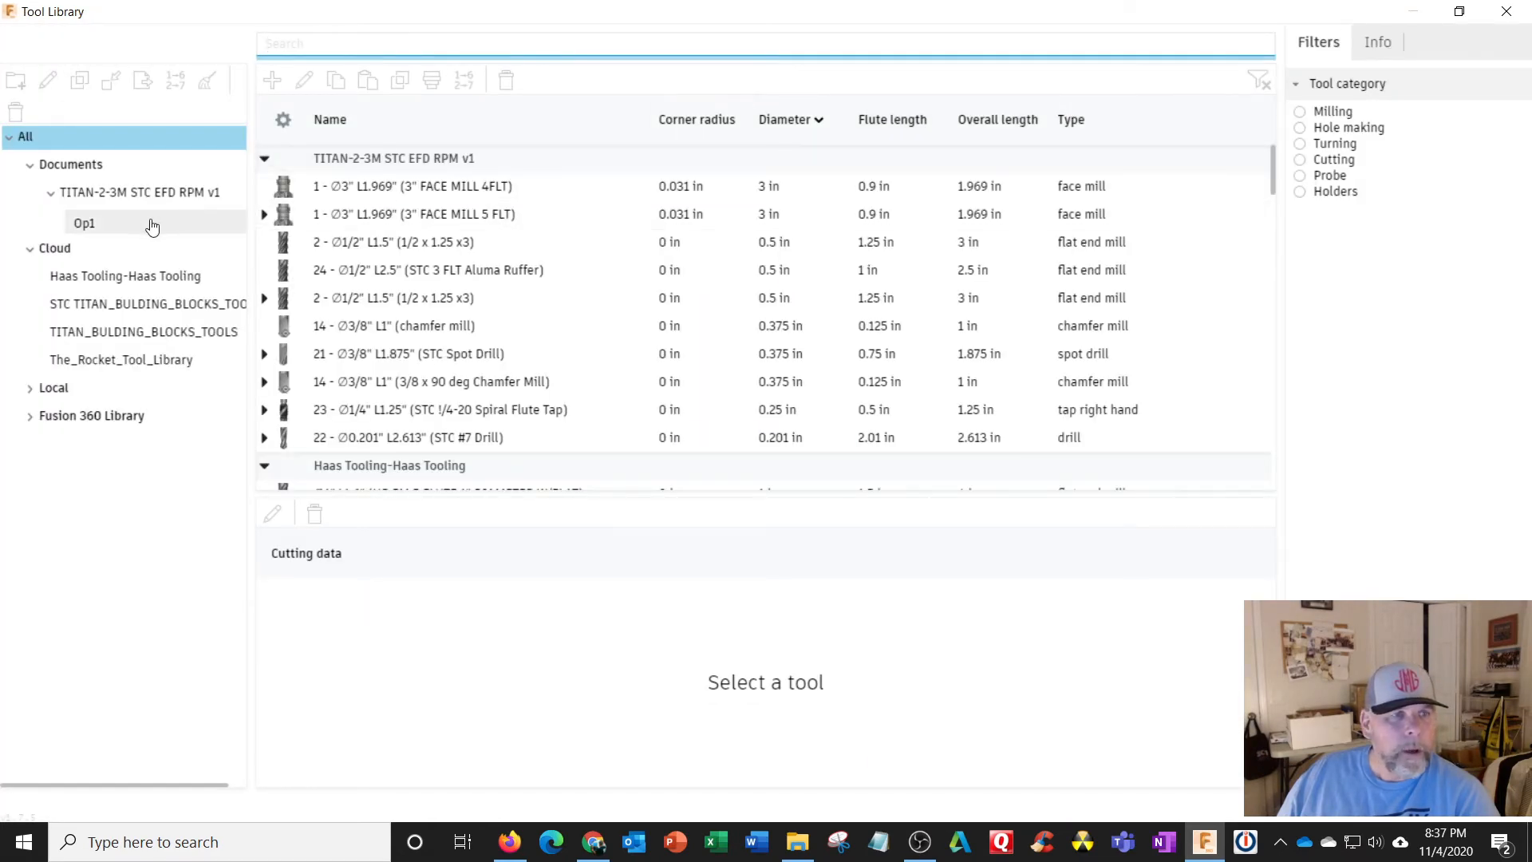
pyautogui.click(151, 226)
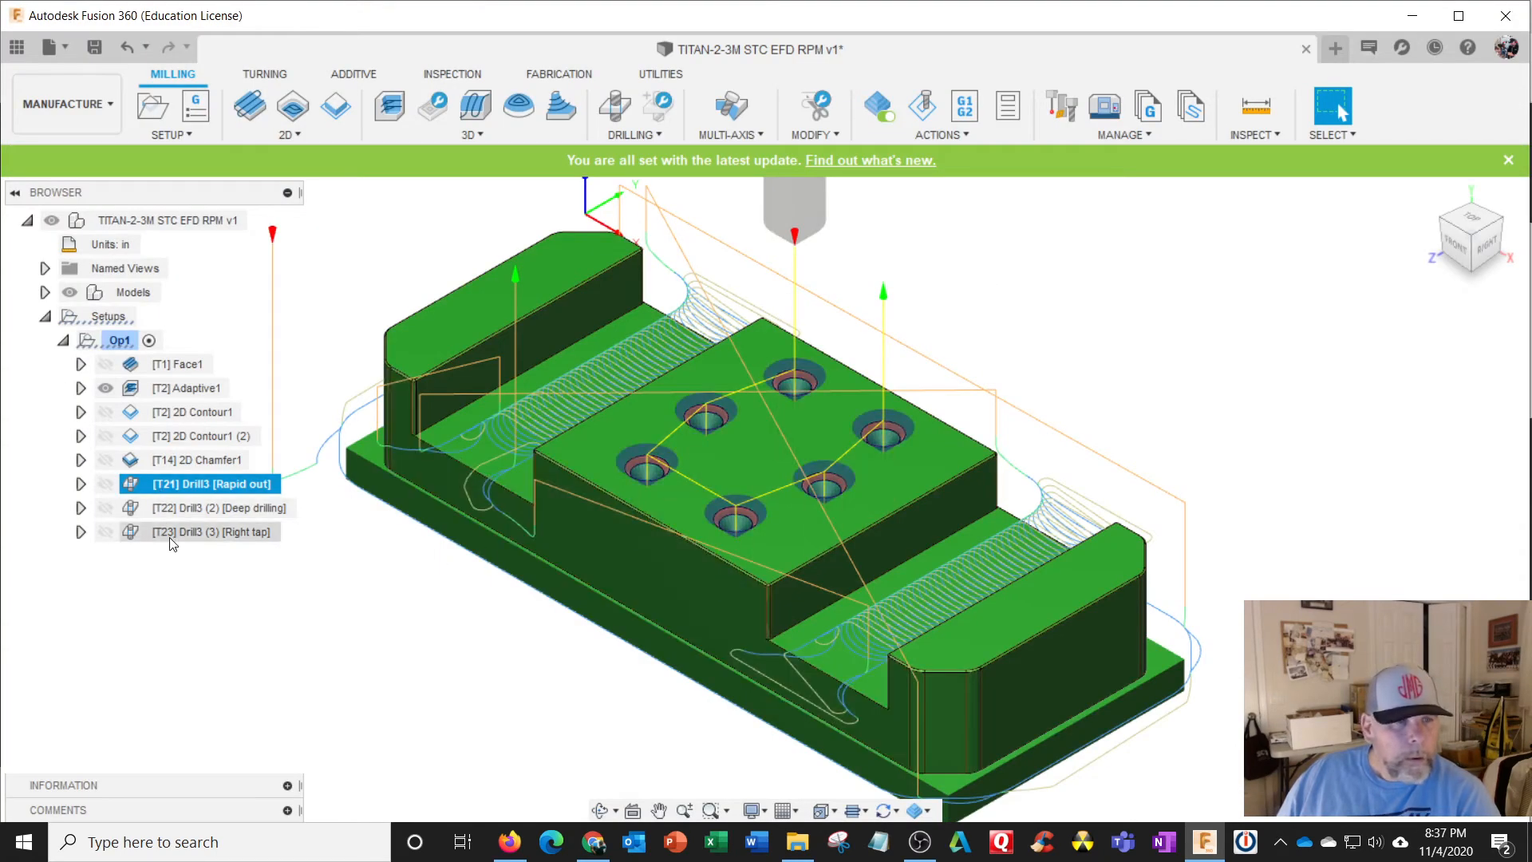
# Change Drill3's tool to Op1's tool 14 (3/8 x 90 deg Chamfer Mill) with the Default Preset and accept the operation.
pyautogui.rightClick(144, 477)
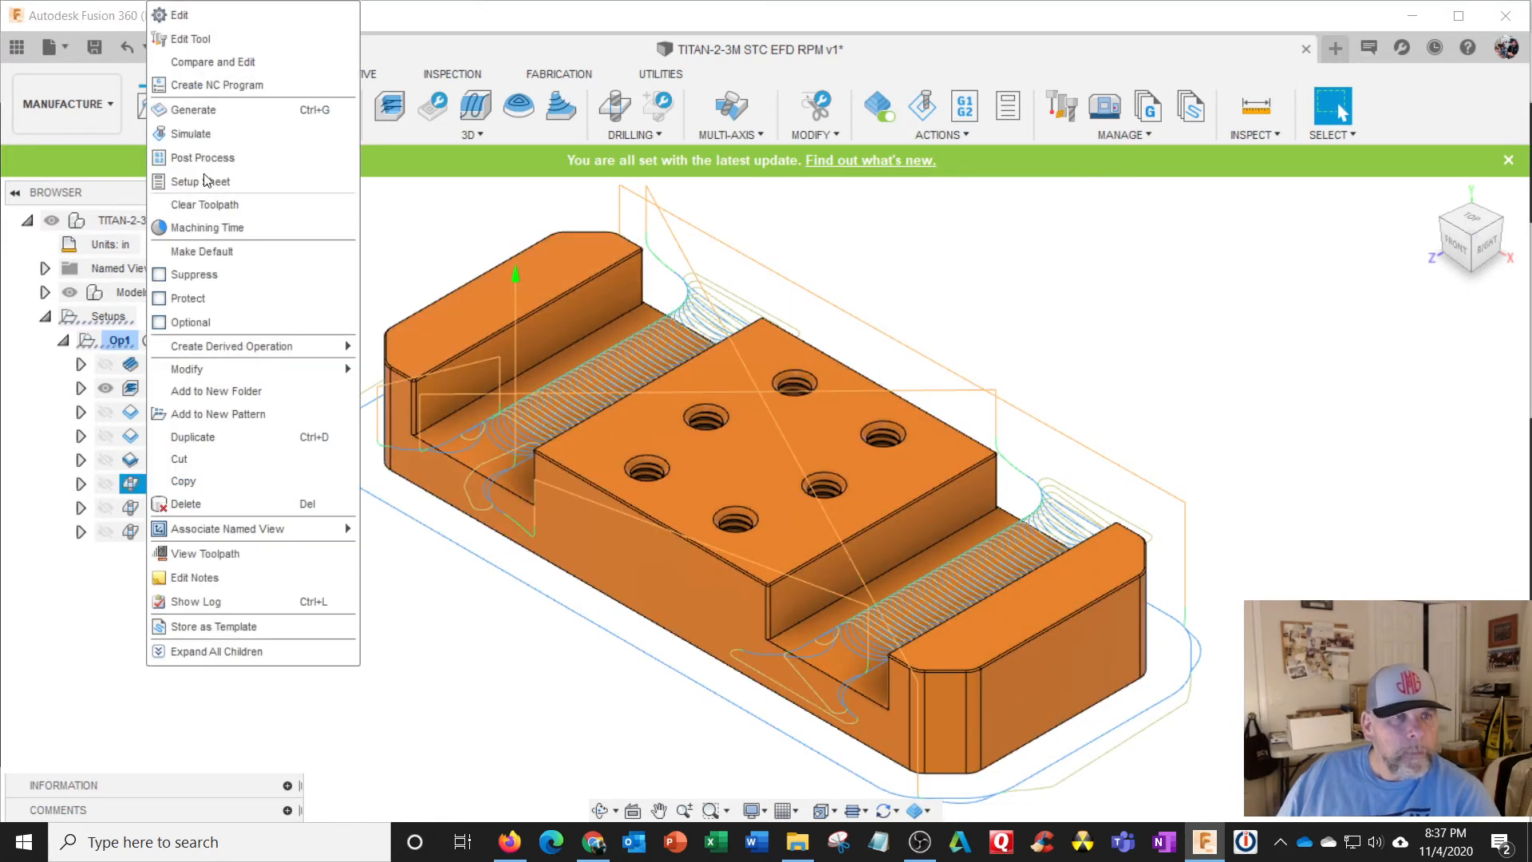
pyautogui.click(213, 15)
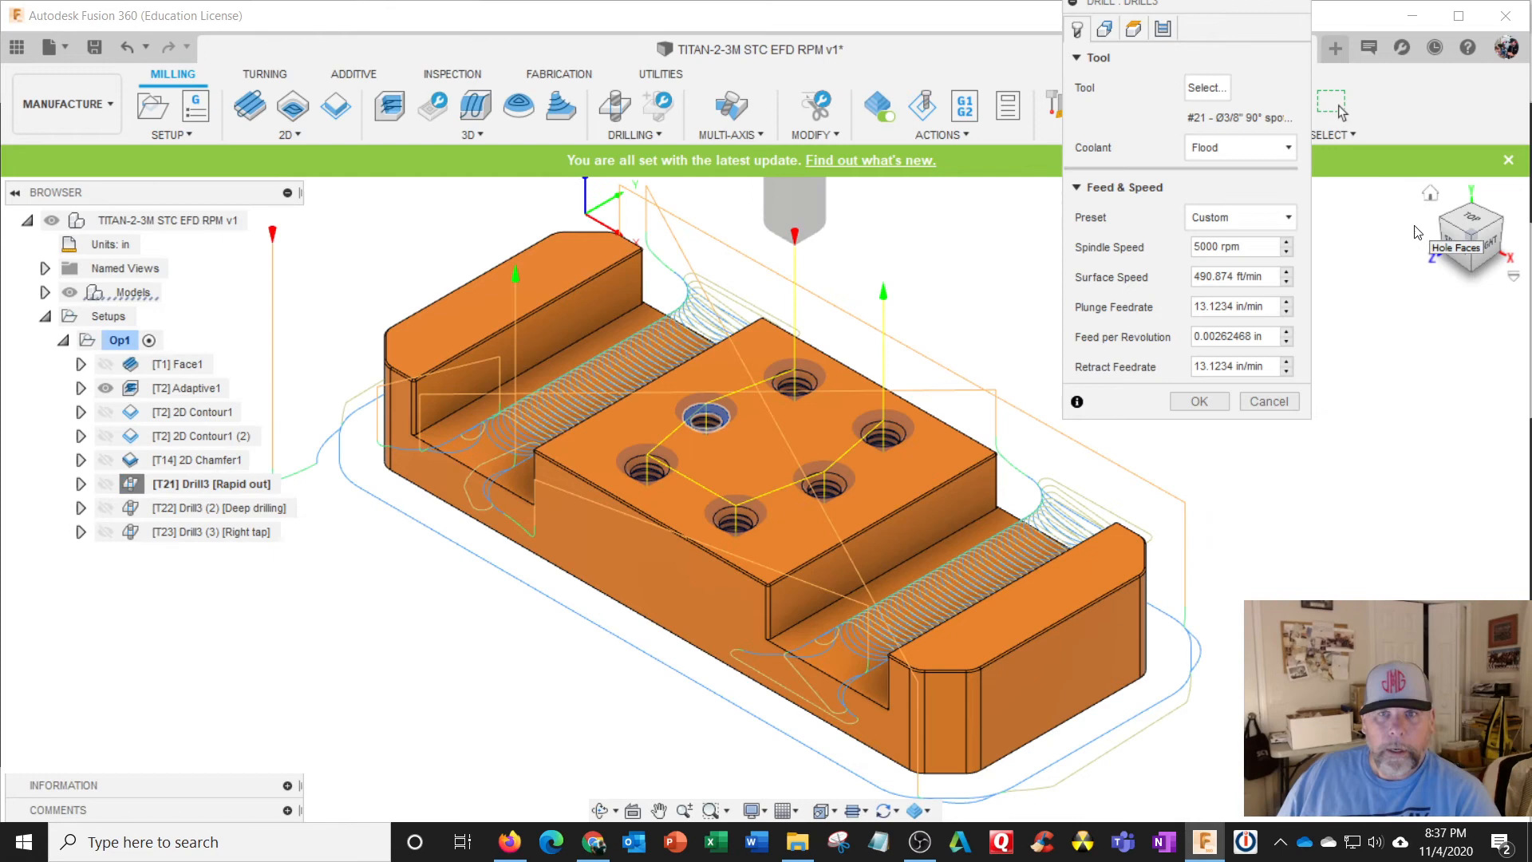
pyautogui.click(1206, 88)
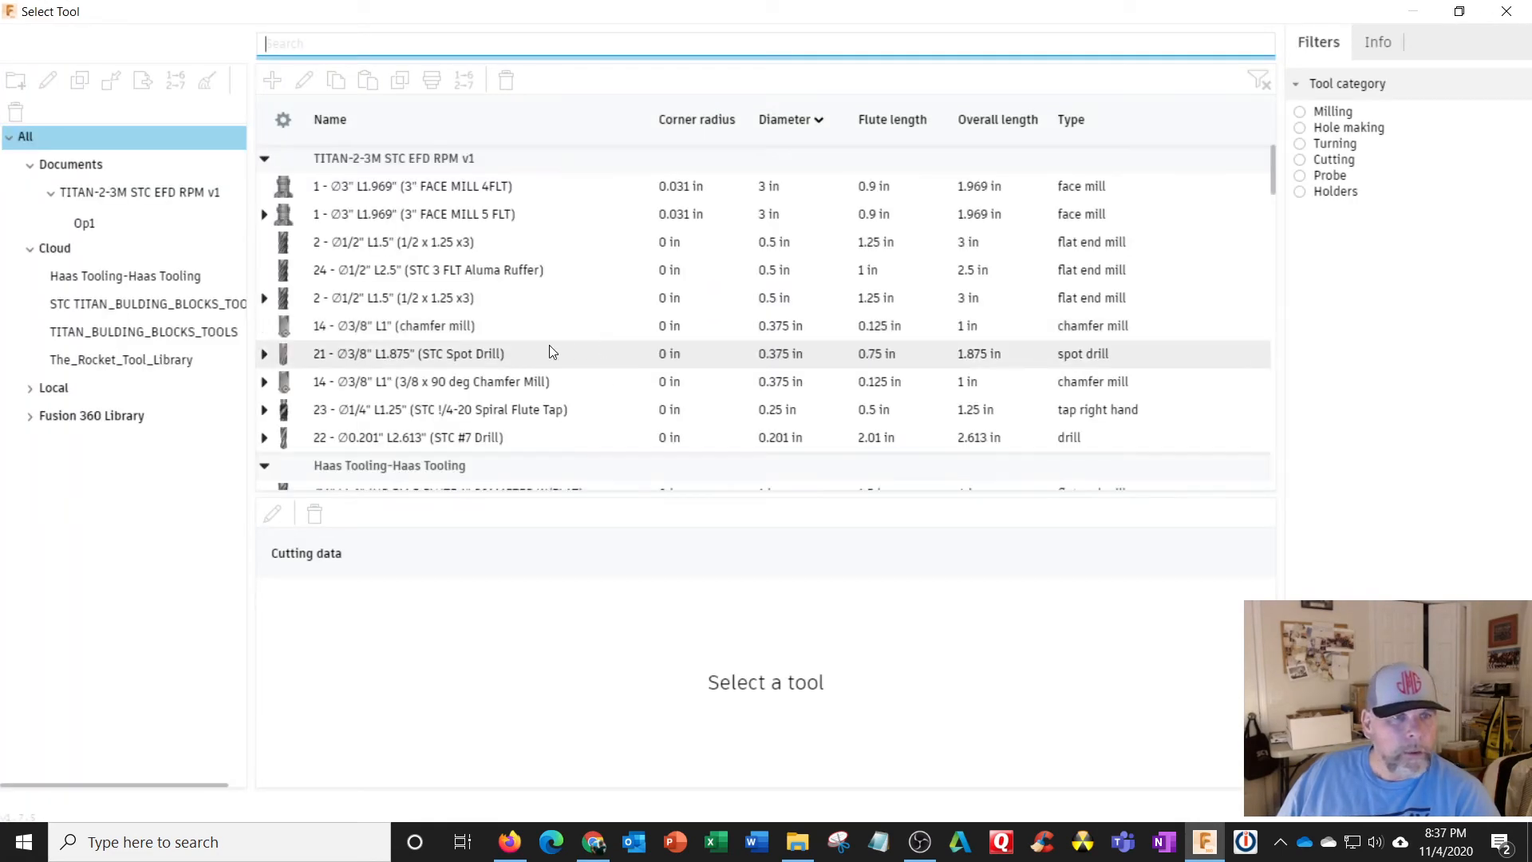
pyautogui.click(154, 231)
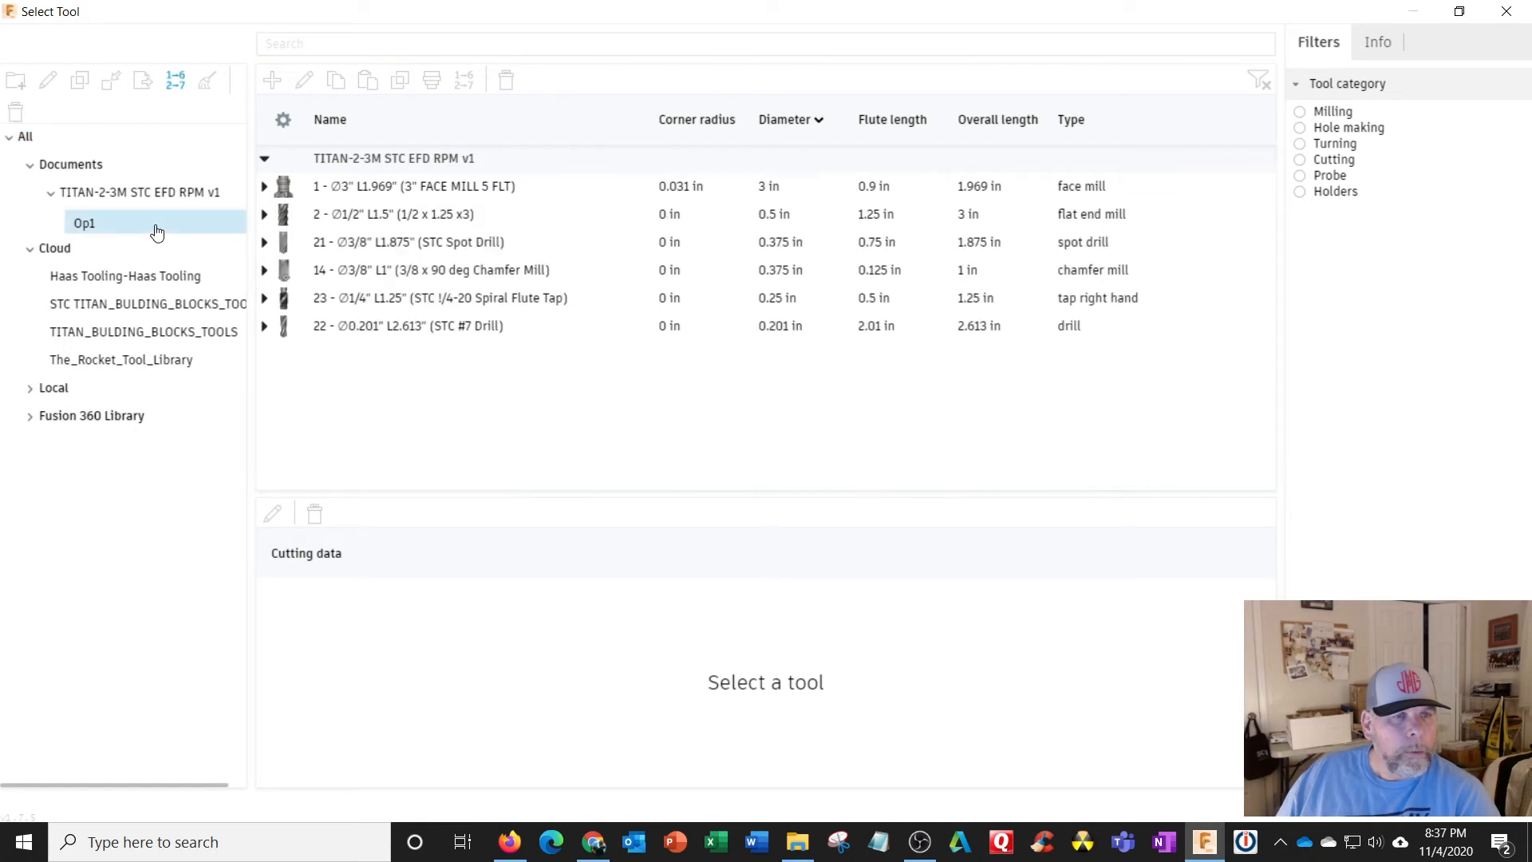
pyautogui.click(329, 278)
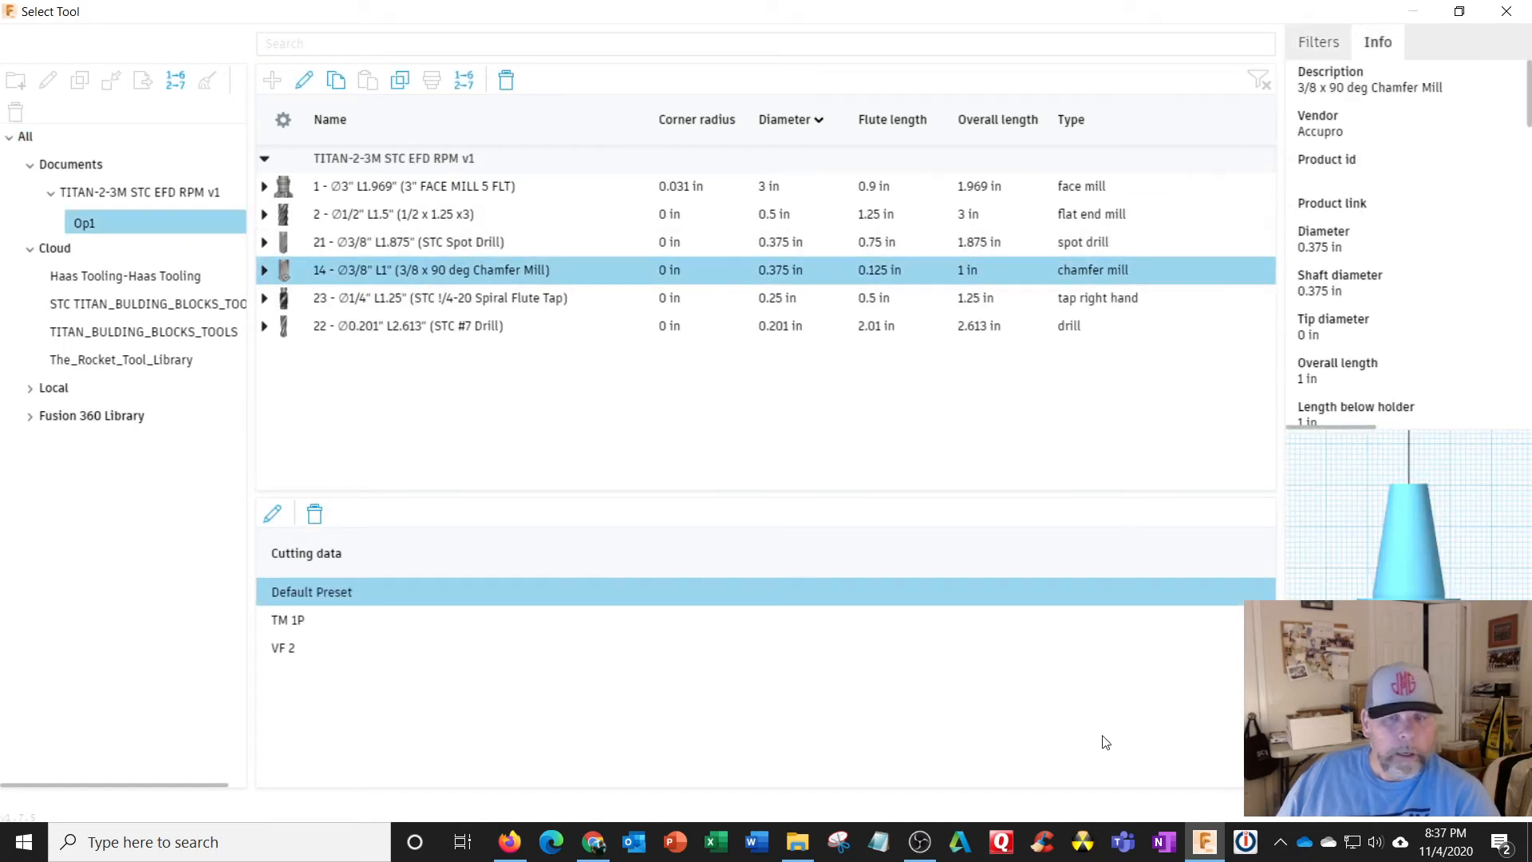
pyautogui.press('Return')
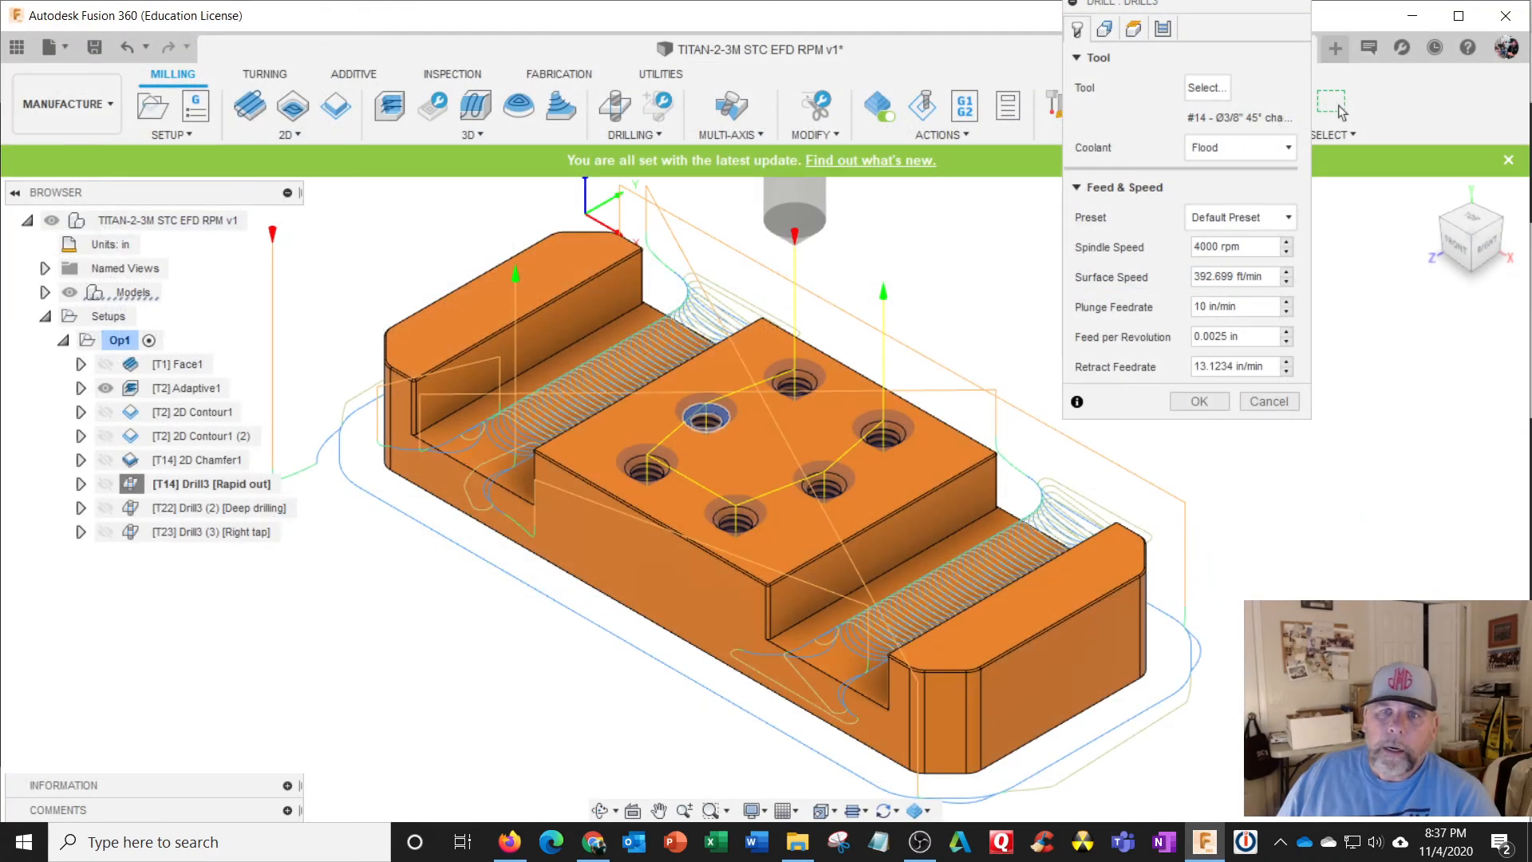
pyautogui.click(1241, 219)
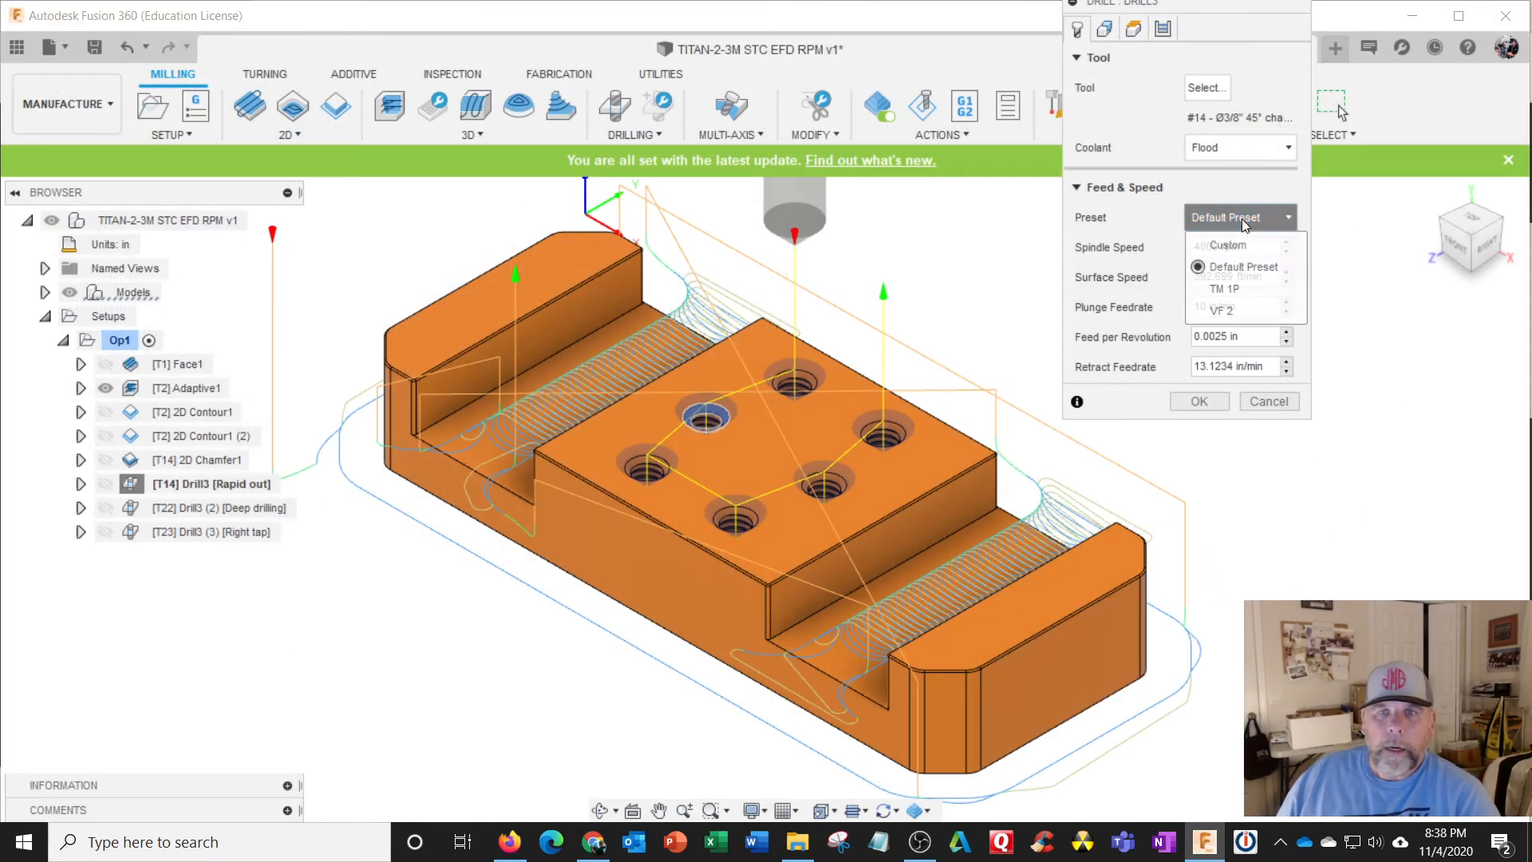
pyautogui.click(1241, 220)
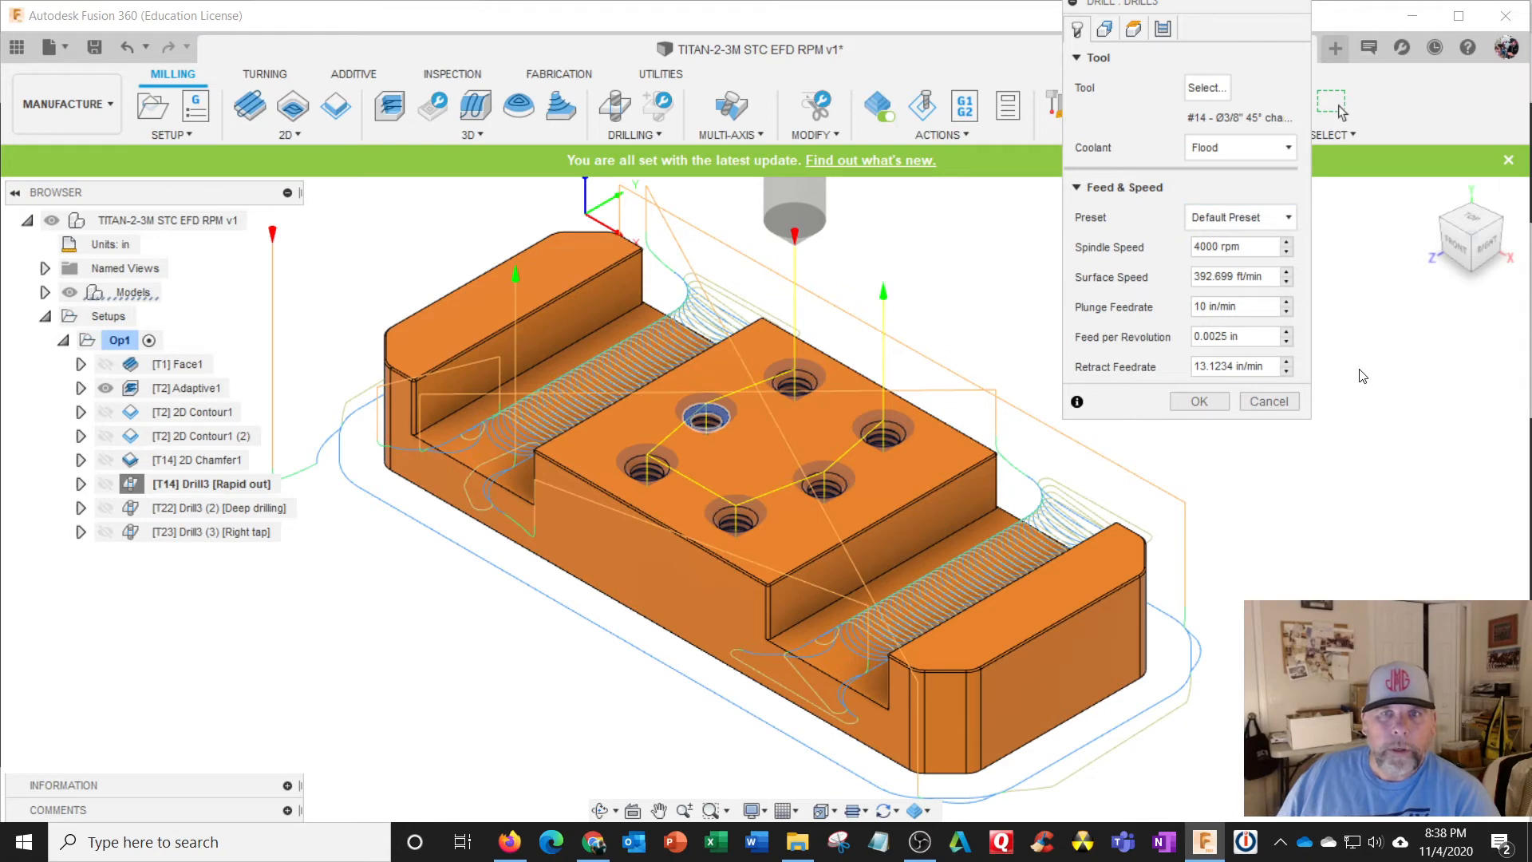
pyautogui.click(1191, 401)
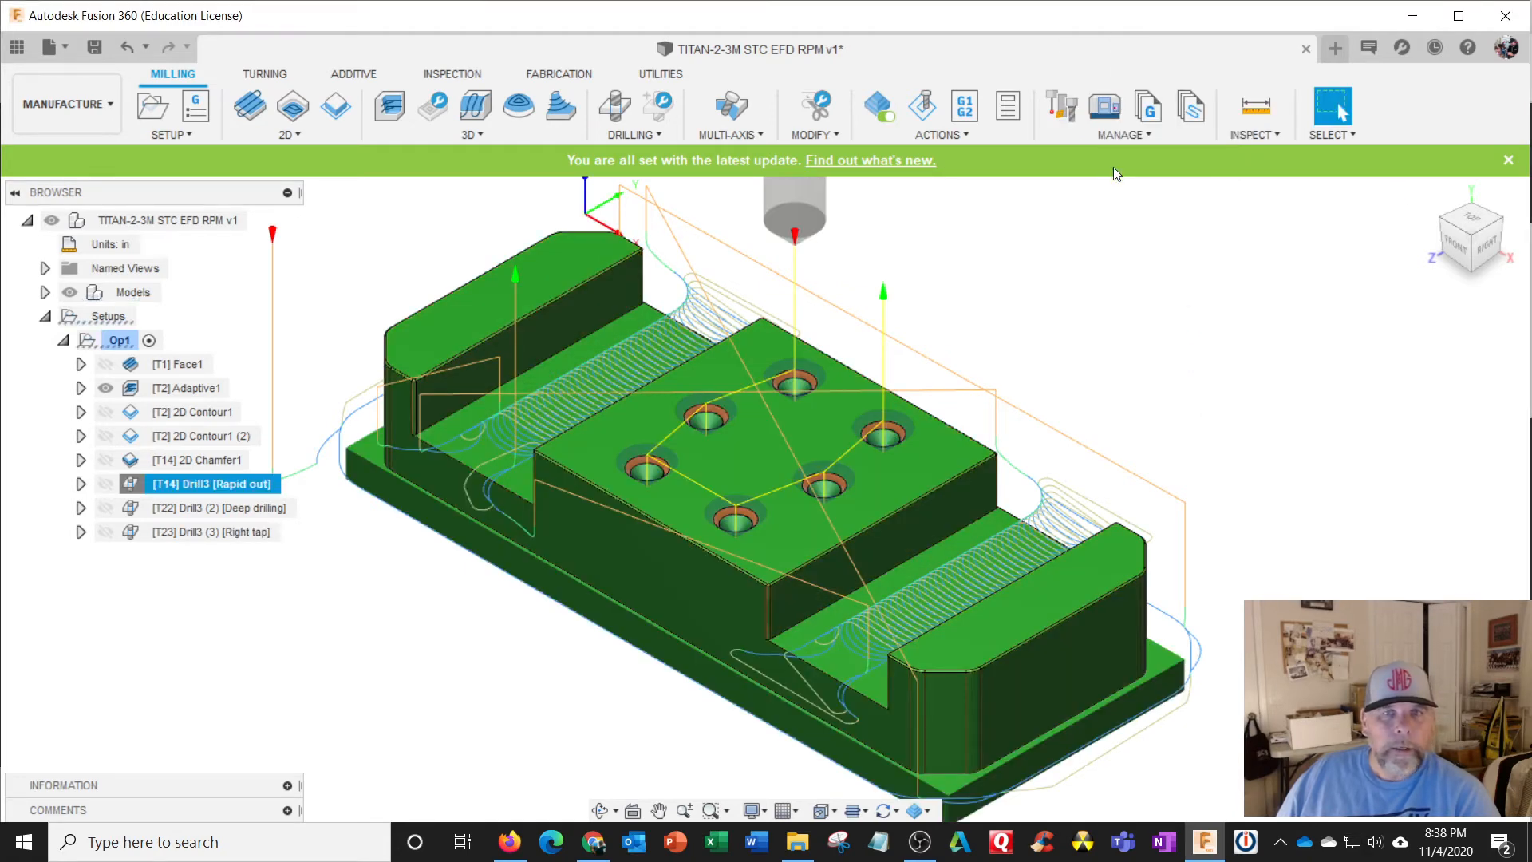
# Renumber Op1's tools from 1 in increments of 1, including all offsets, and update Drill3 to the new feeds and speeds.
pyautogui.click(1066, 115)
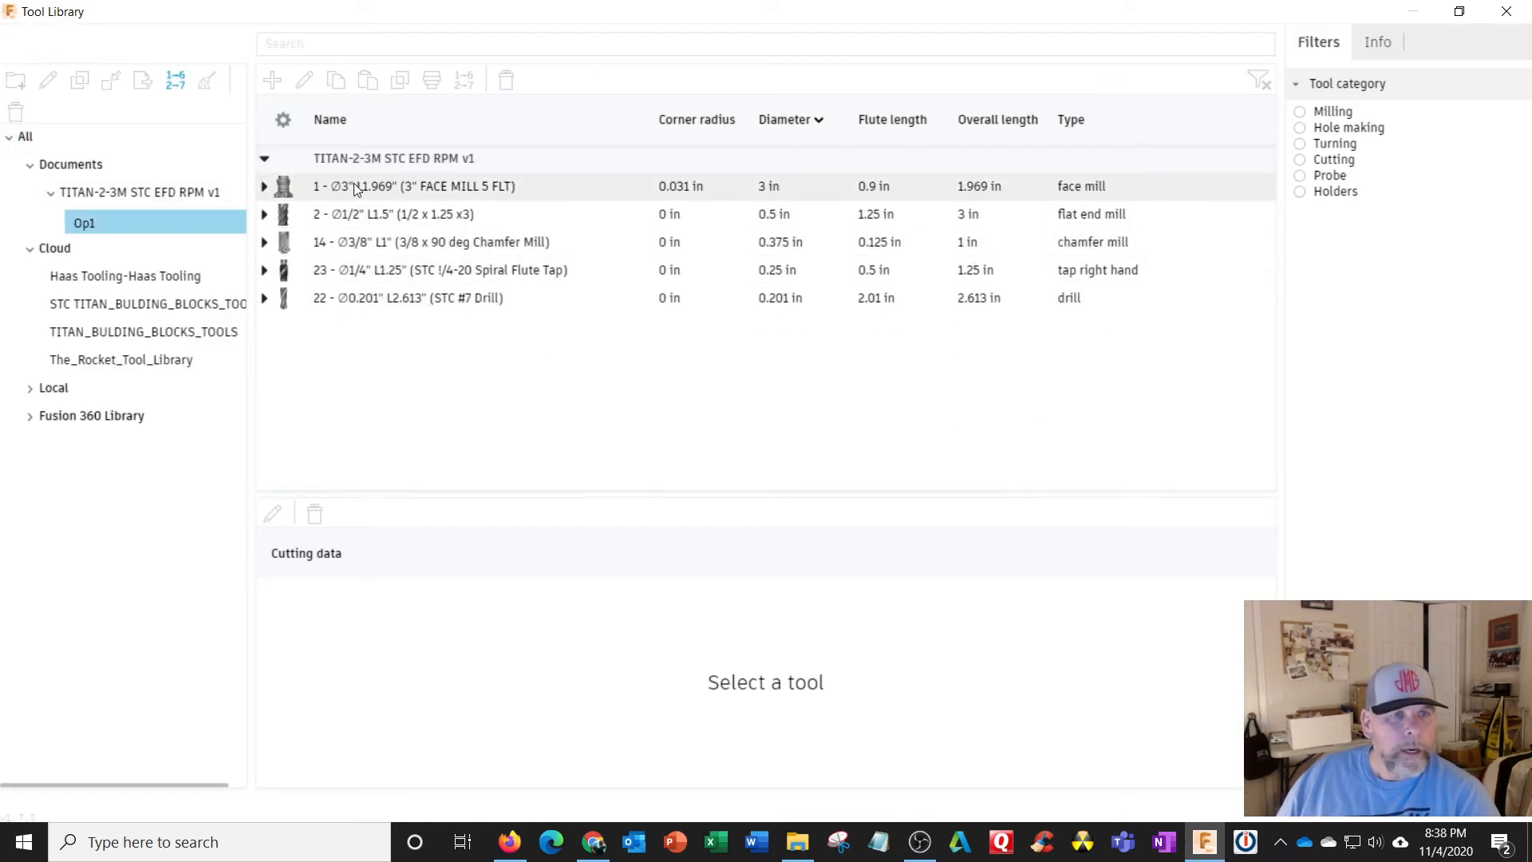
pyautogui.click(176, 83)
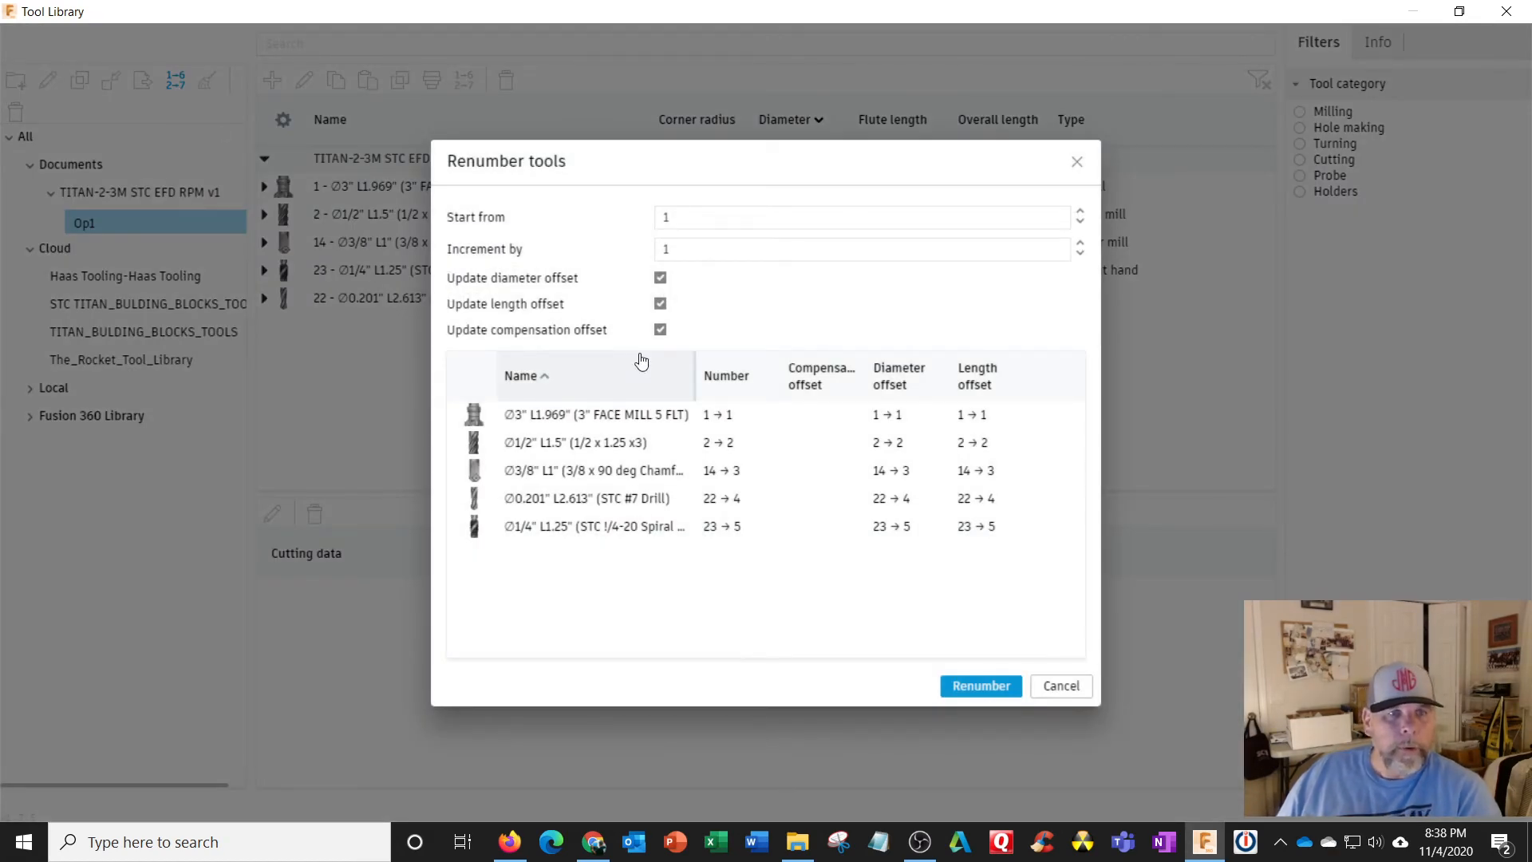
pyautogui.click(978, 687)
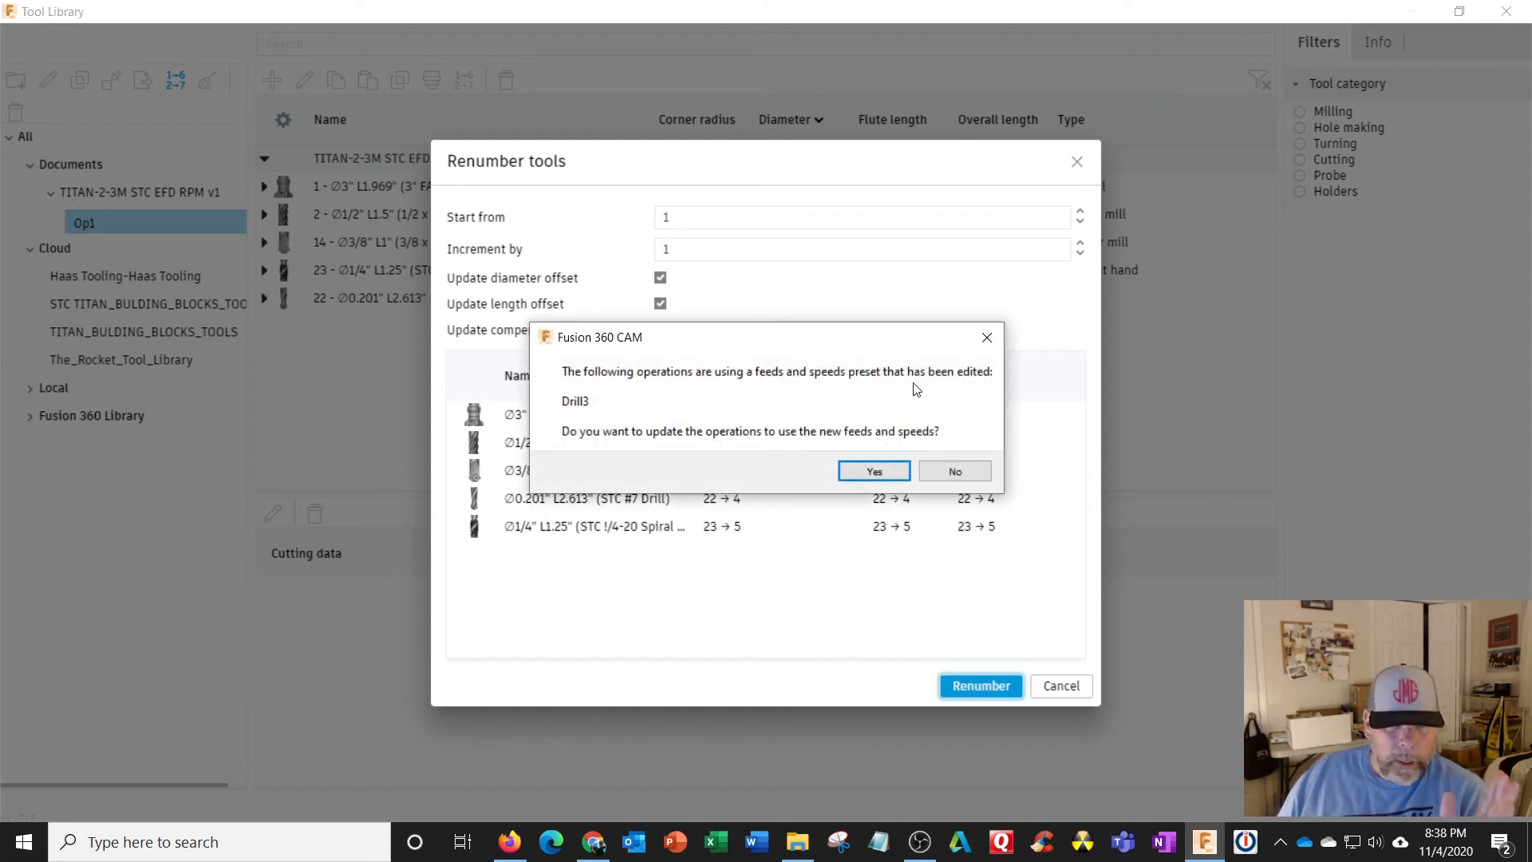
pyautogui.click(874, 471)
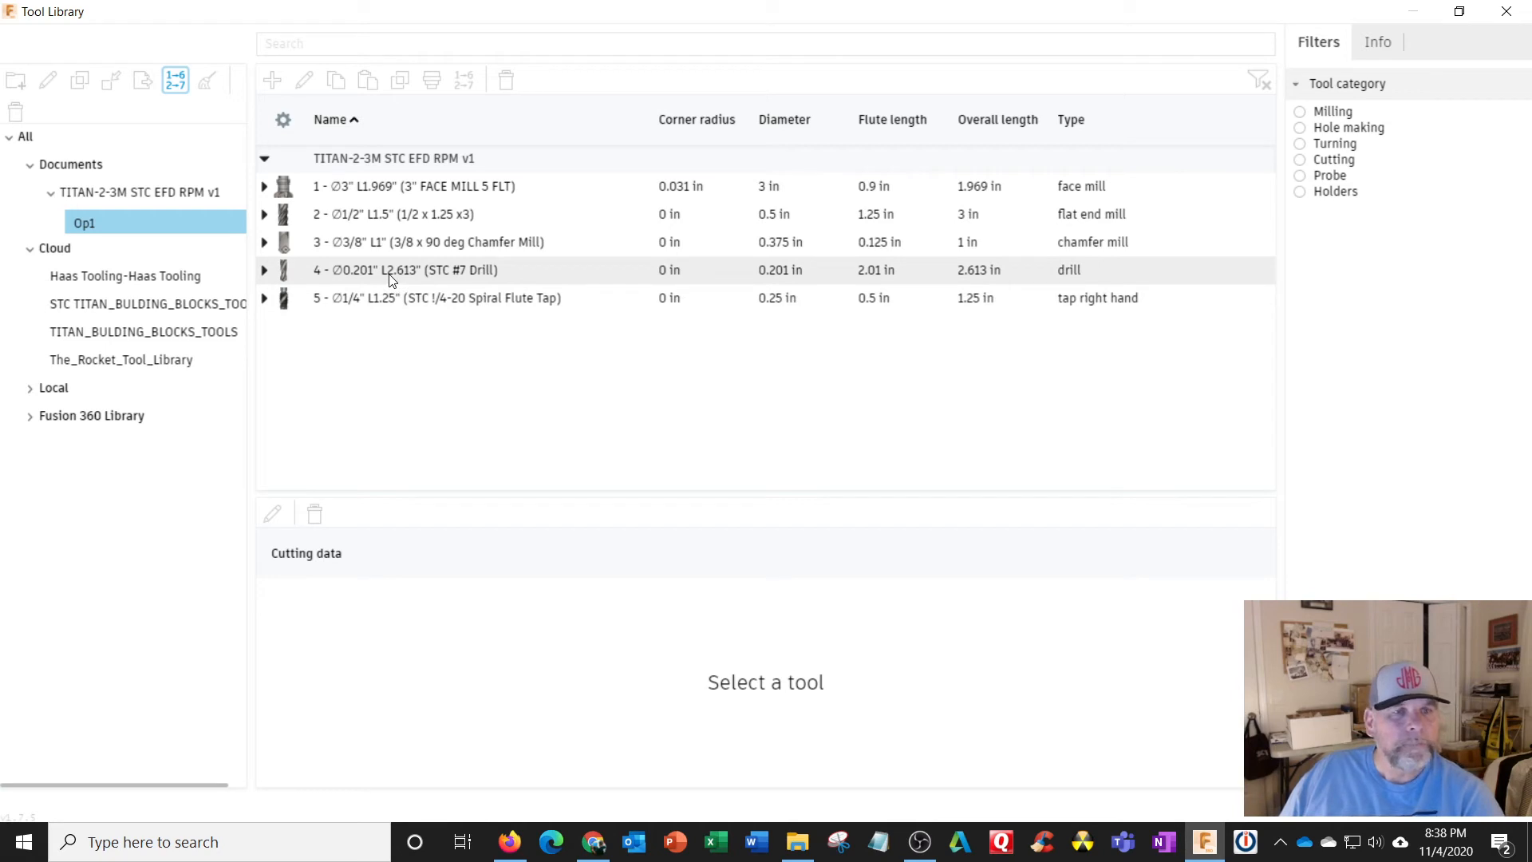
# Look through the numbered tools in the STC TITAN_BULDING_BLOCKS_TOOLS cloud library and close the tool library.
pyautogui.click(169, 304)
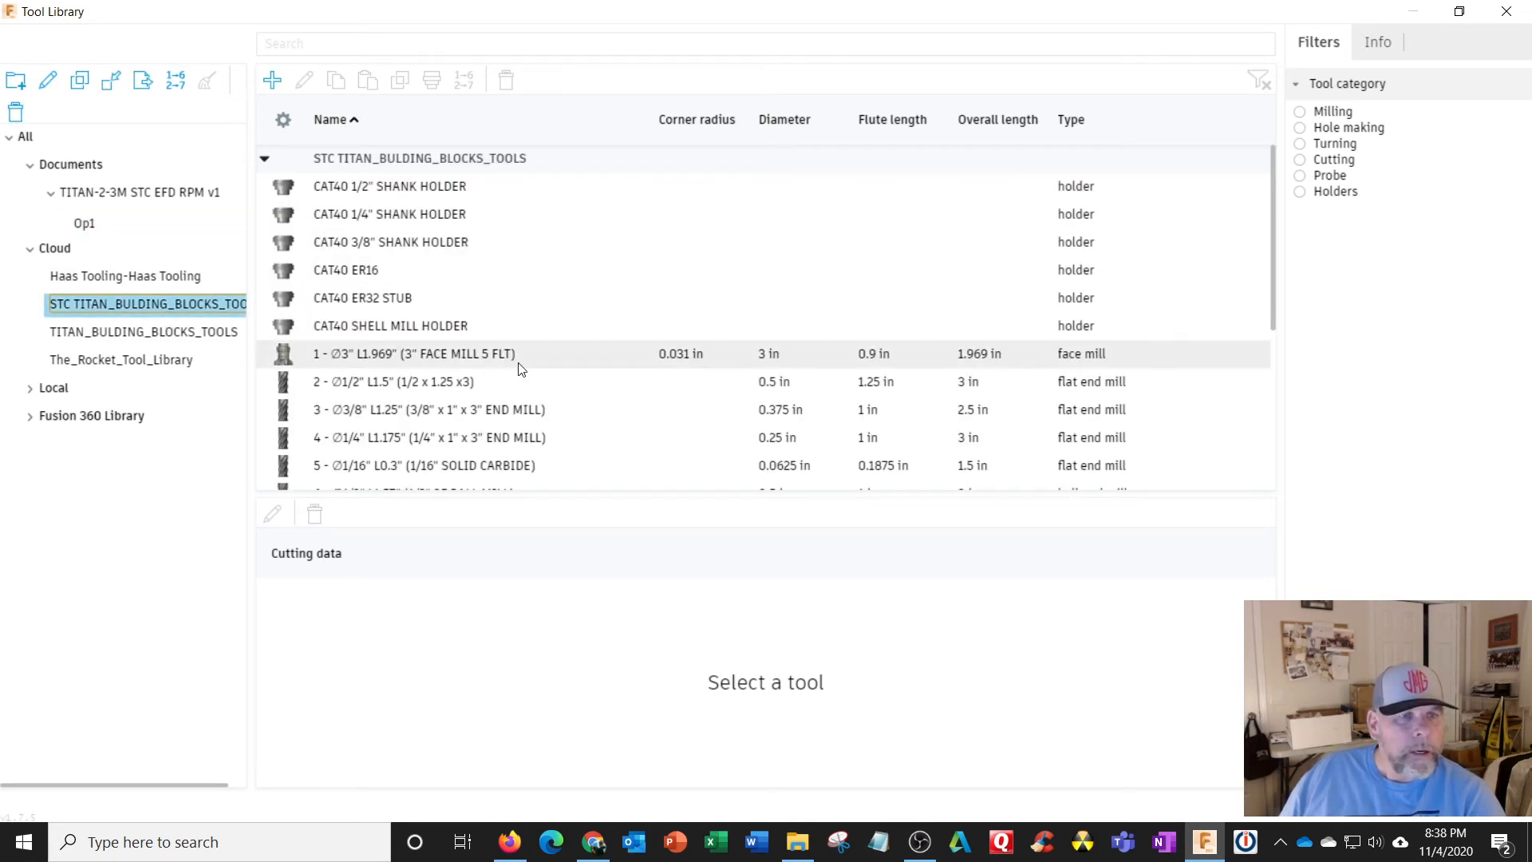
pyautogui.scroll(-3, 533, 368)
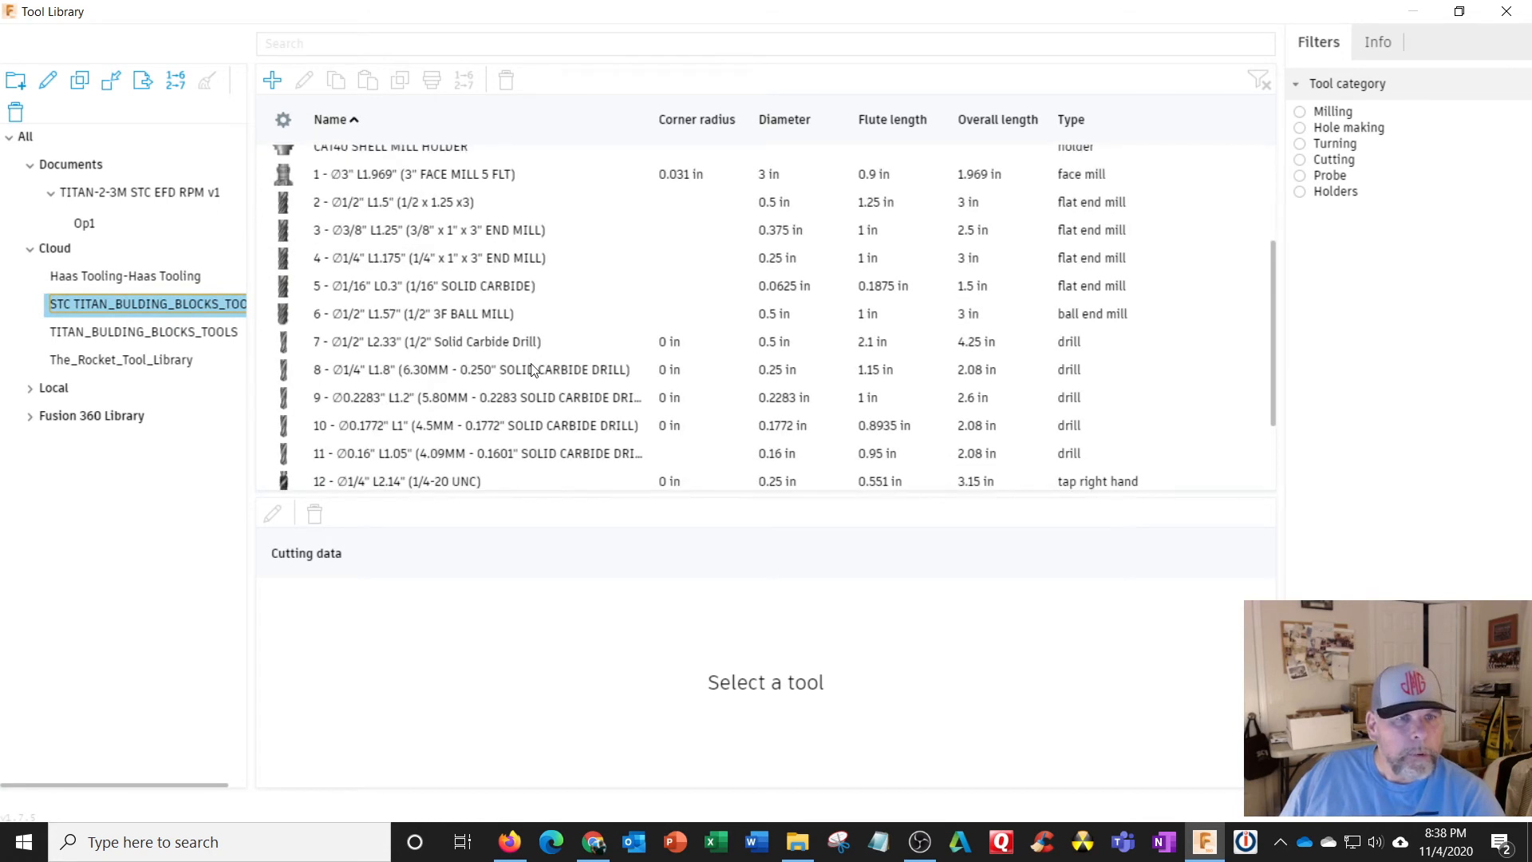
pyautogui.click(394, 397)
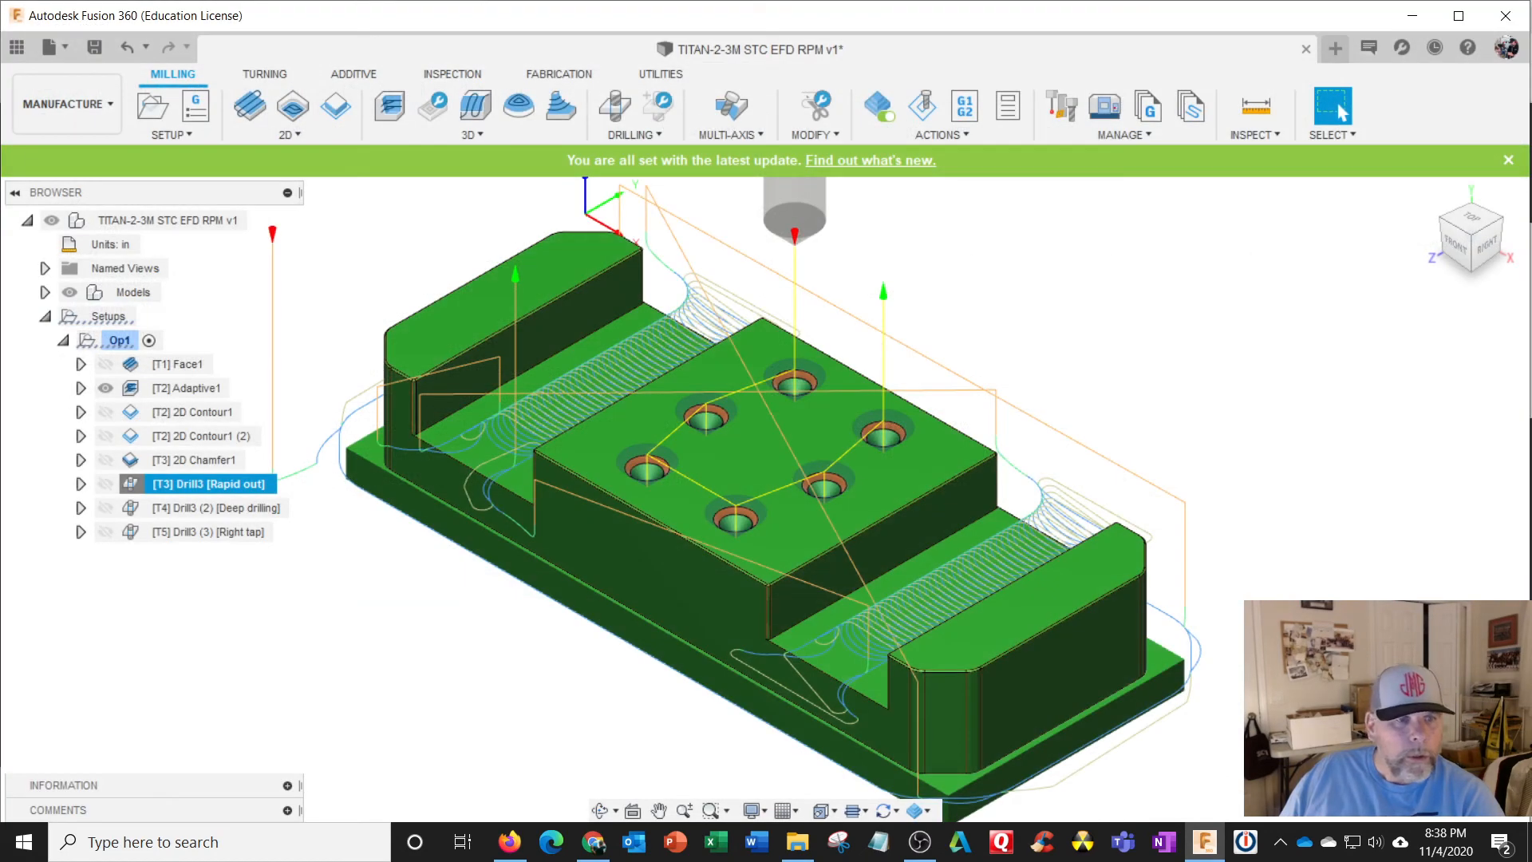
# Change Drill3 (2)'s tool to tool 9 (5.80MM - 0.2283 SOLID CARBIDE DRILL) from STC TITAN_BULDING_BLOCKS_TOOLS, using the Default Preset.
pyautogui.click(209, 509)
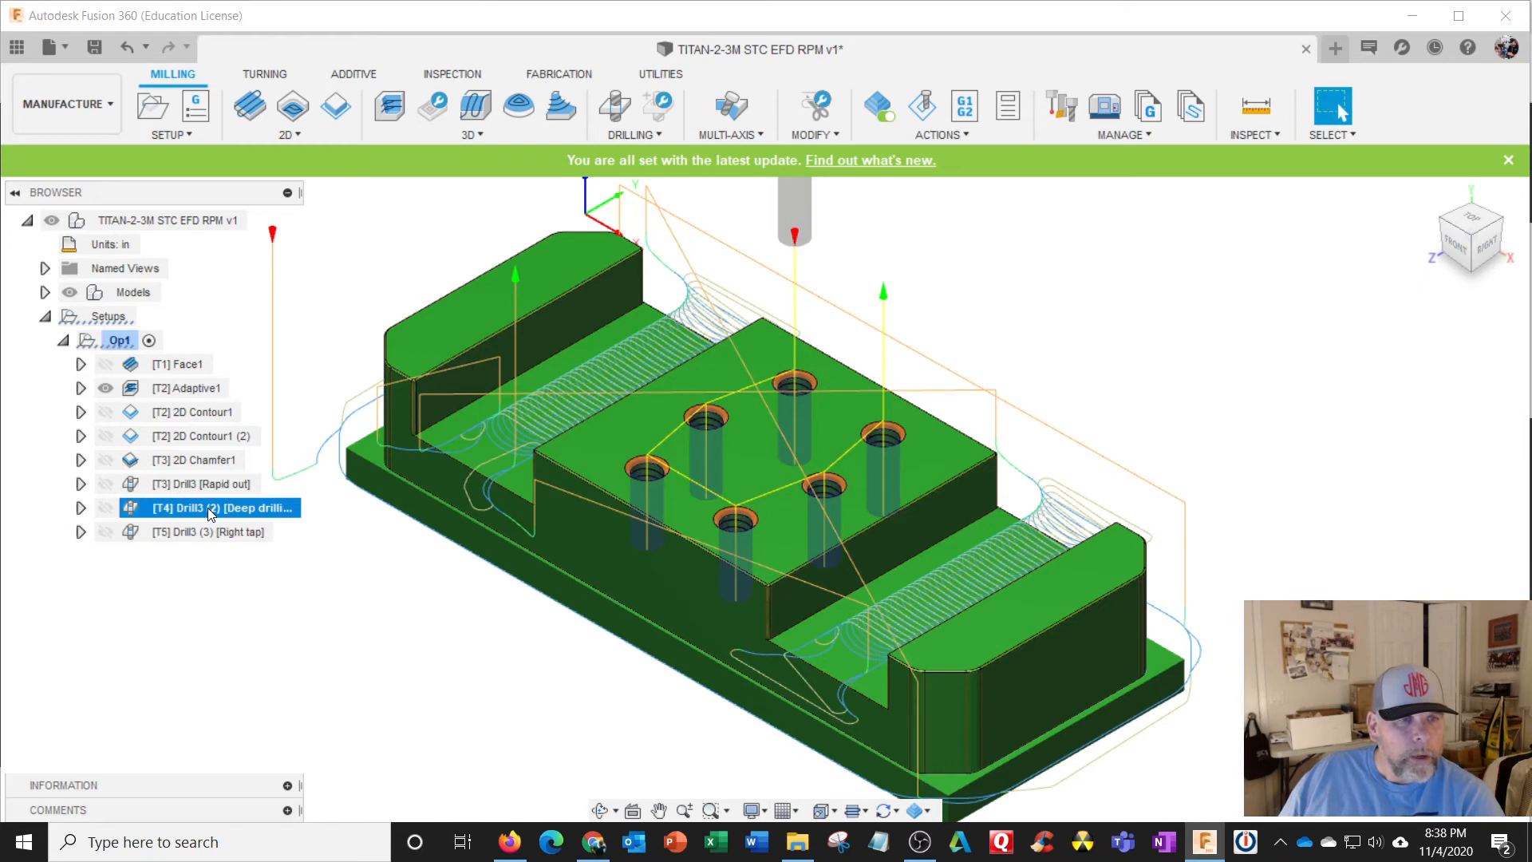
pyautogui.rightClick(208, 508)
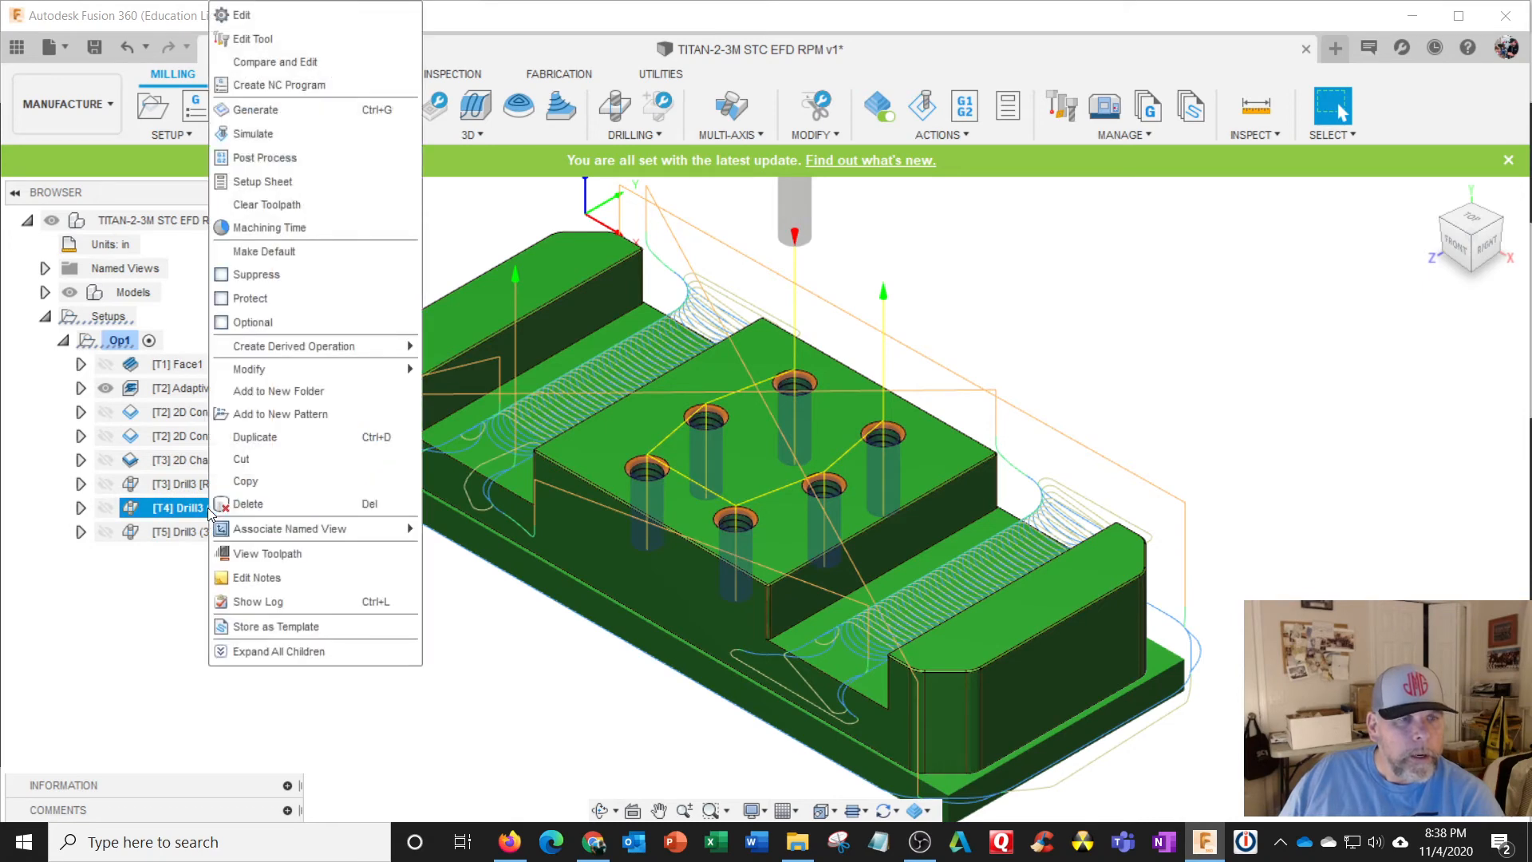
pyautogui.click(260, 16)
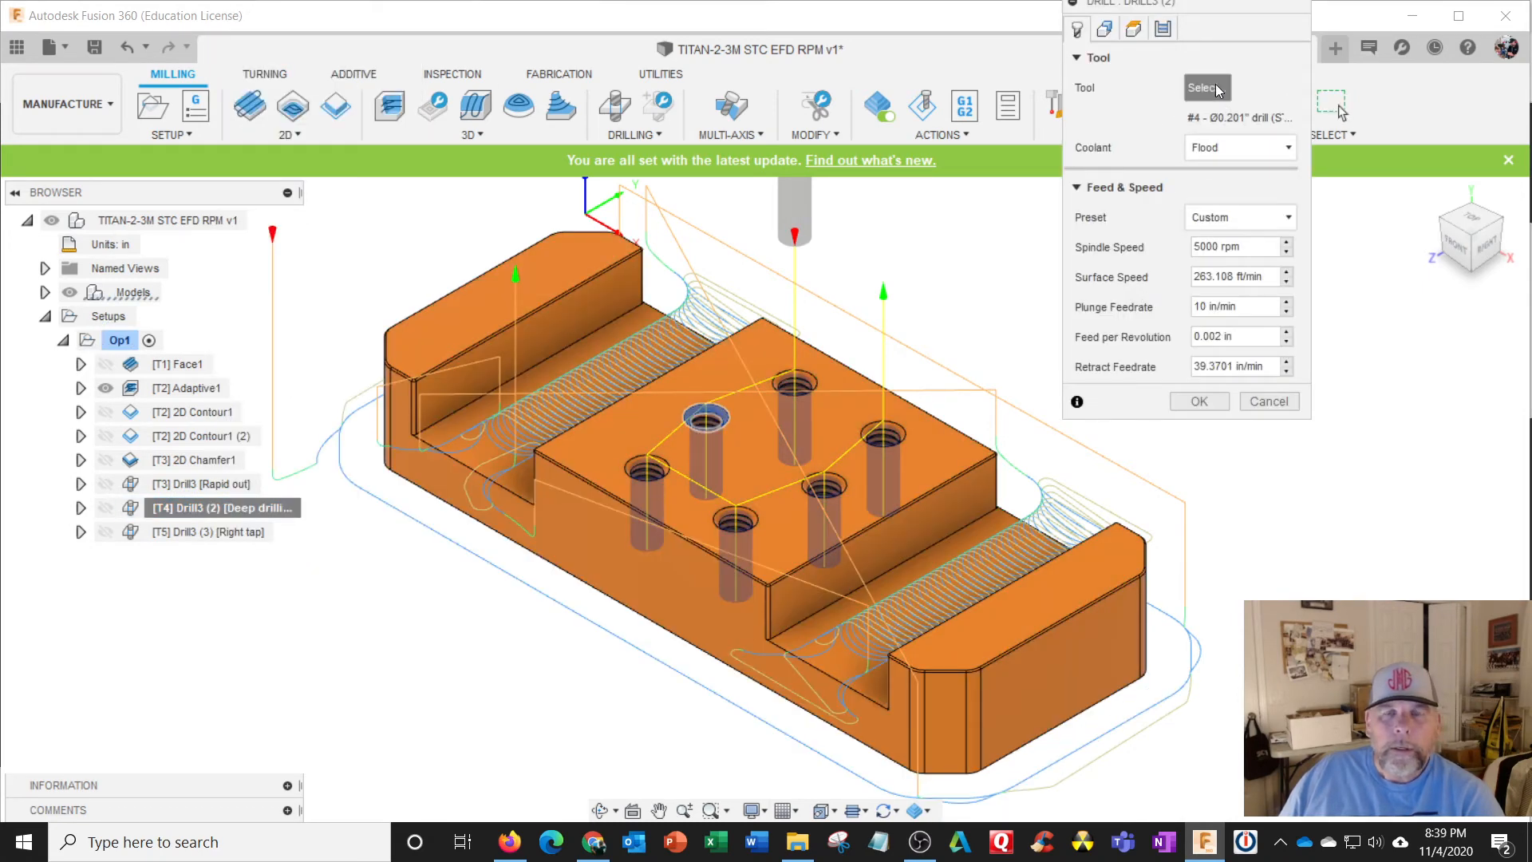
pyautogui.click(1206, 89)
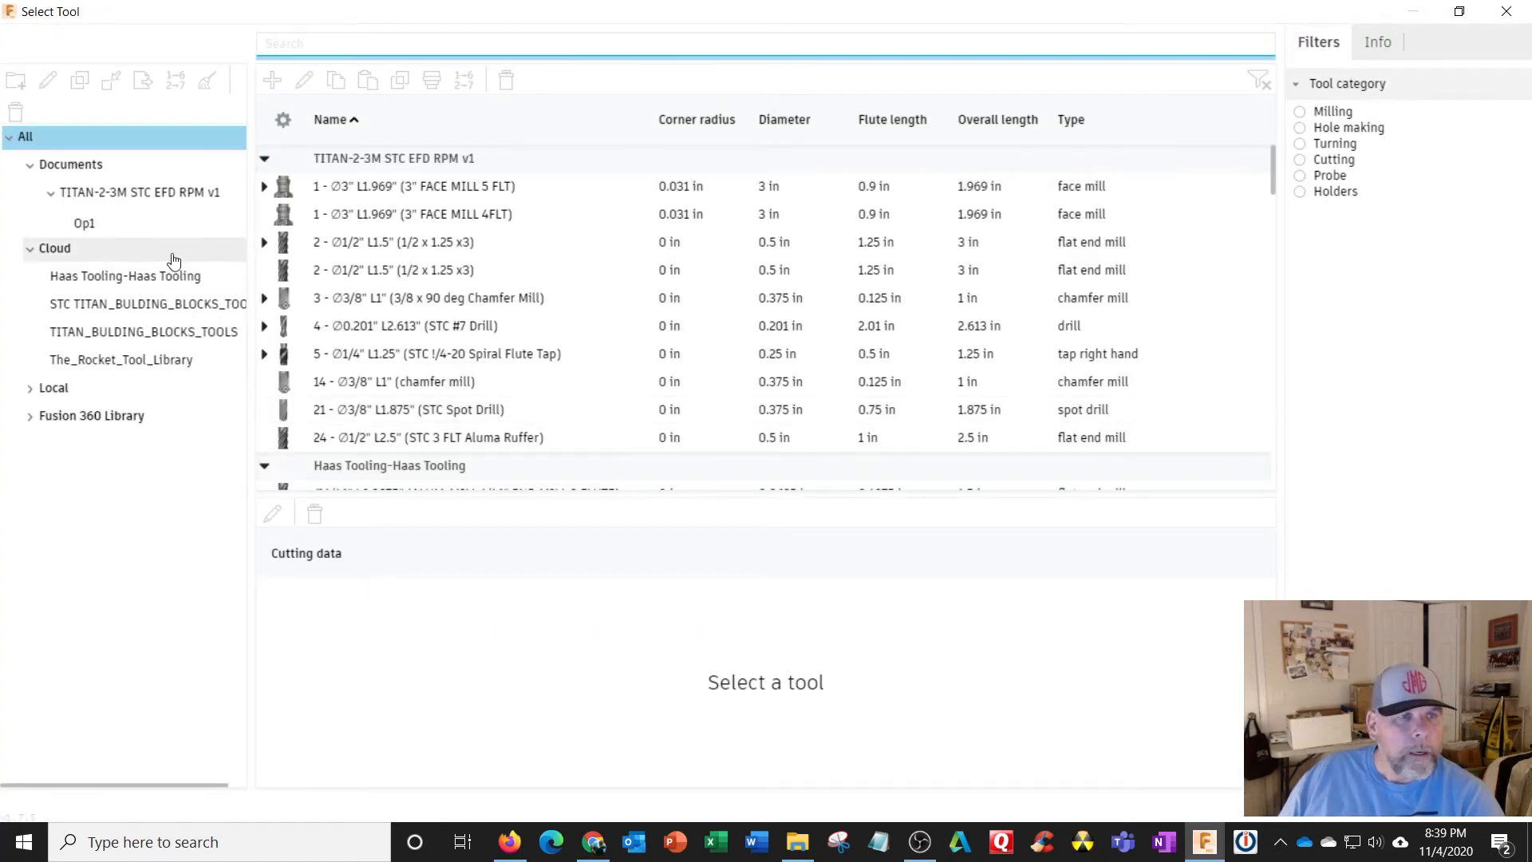
pyautogui.click(119, 224)
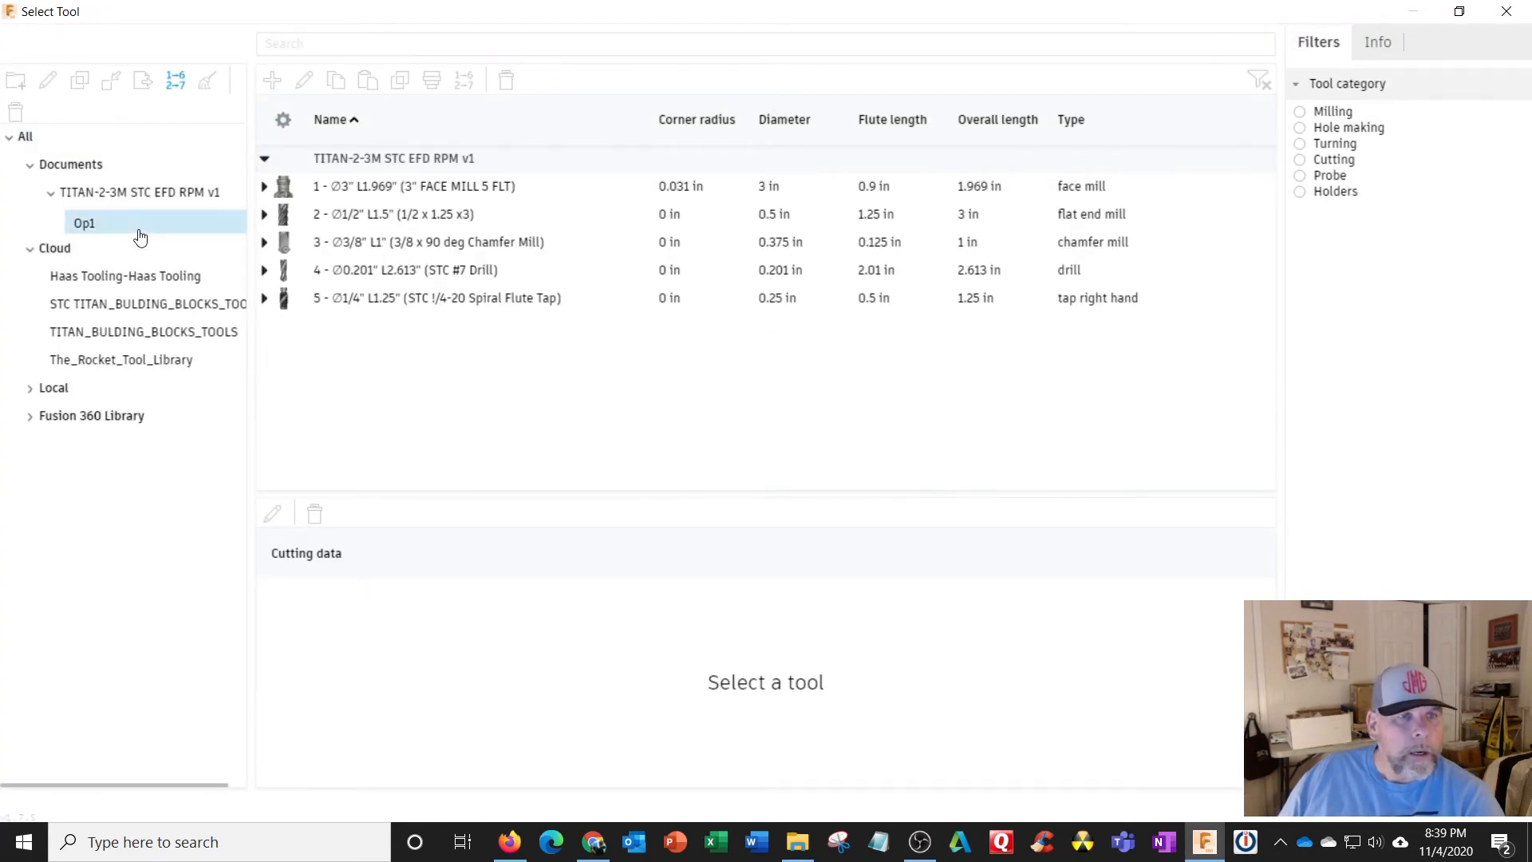
pyautogui.click(140, 303)
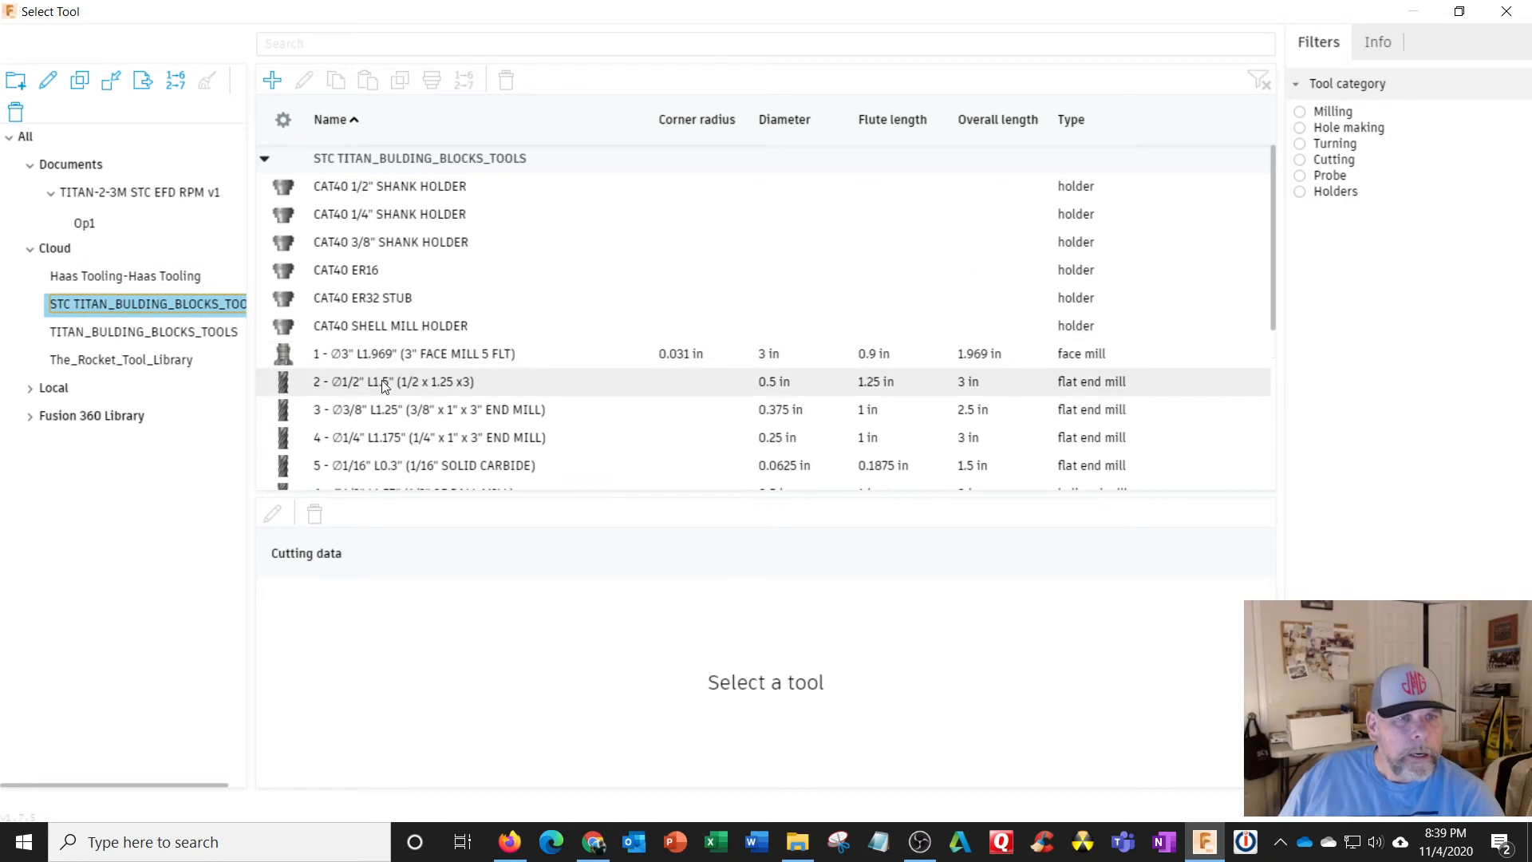
pyautogui.click(1300, 127)
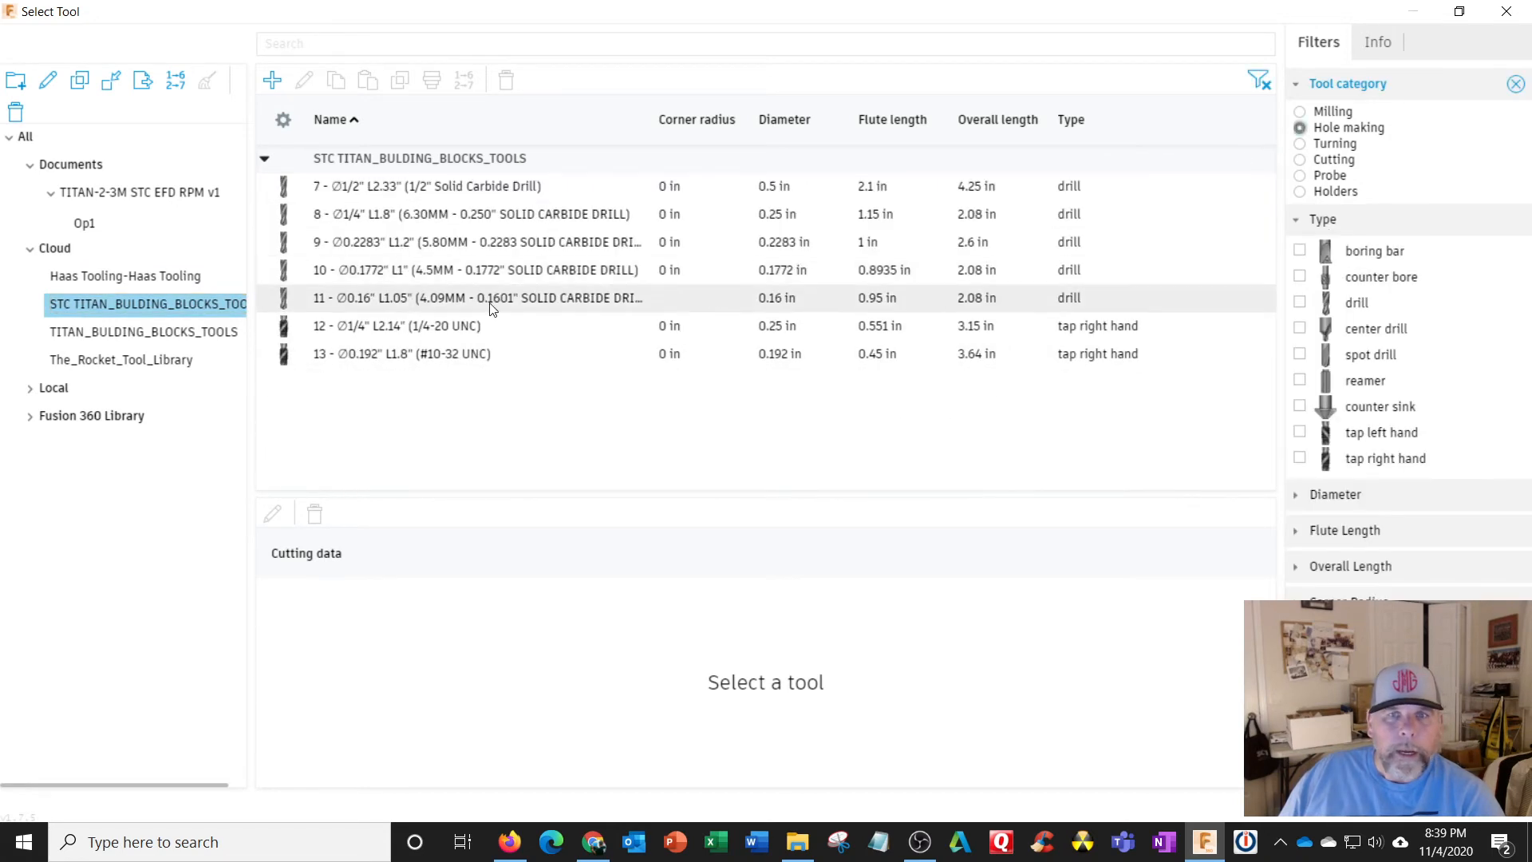
pyautogui.click(420, 242)
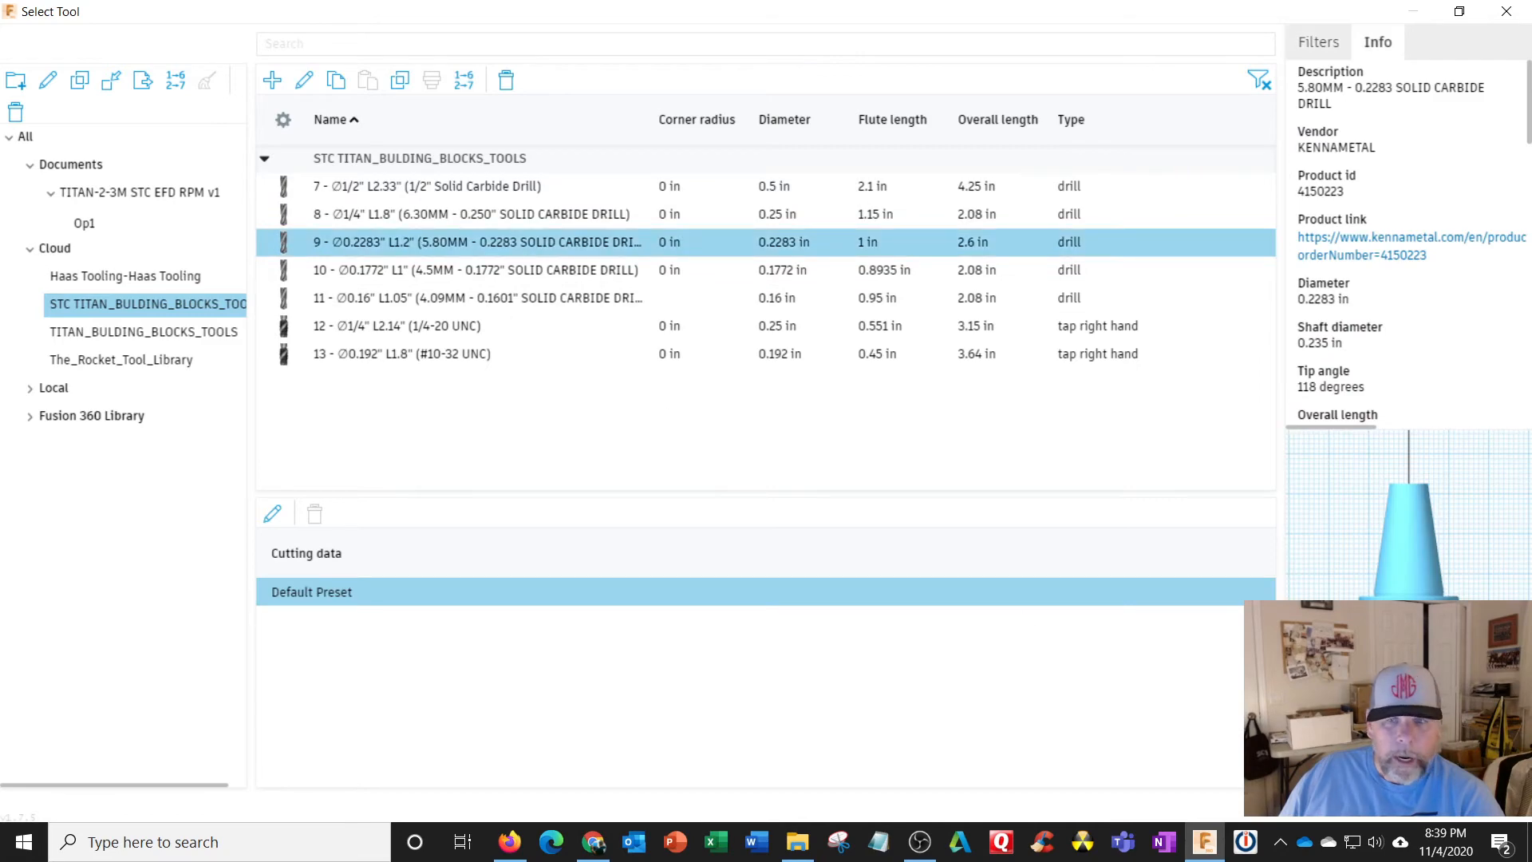
pyautogui.click(1381, 804)
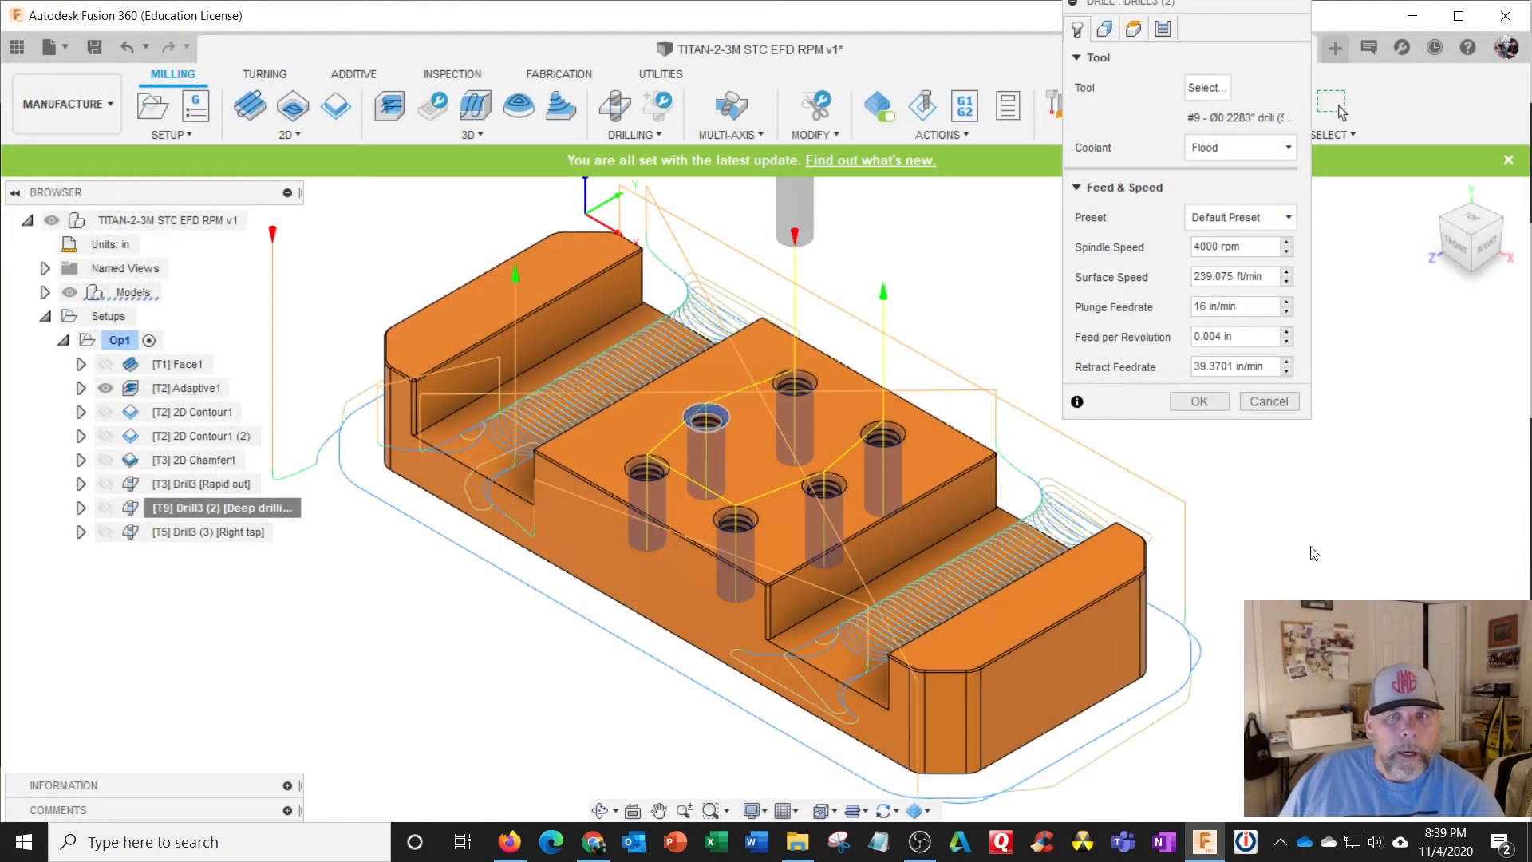
# Set the pecking depth of Drill3 (2)'s deep drilling cycle to 0.2 in and accept the operation.
pyautogui.click(1104, 30)
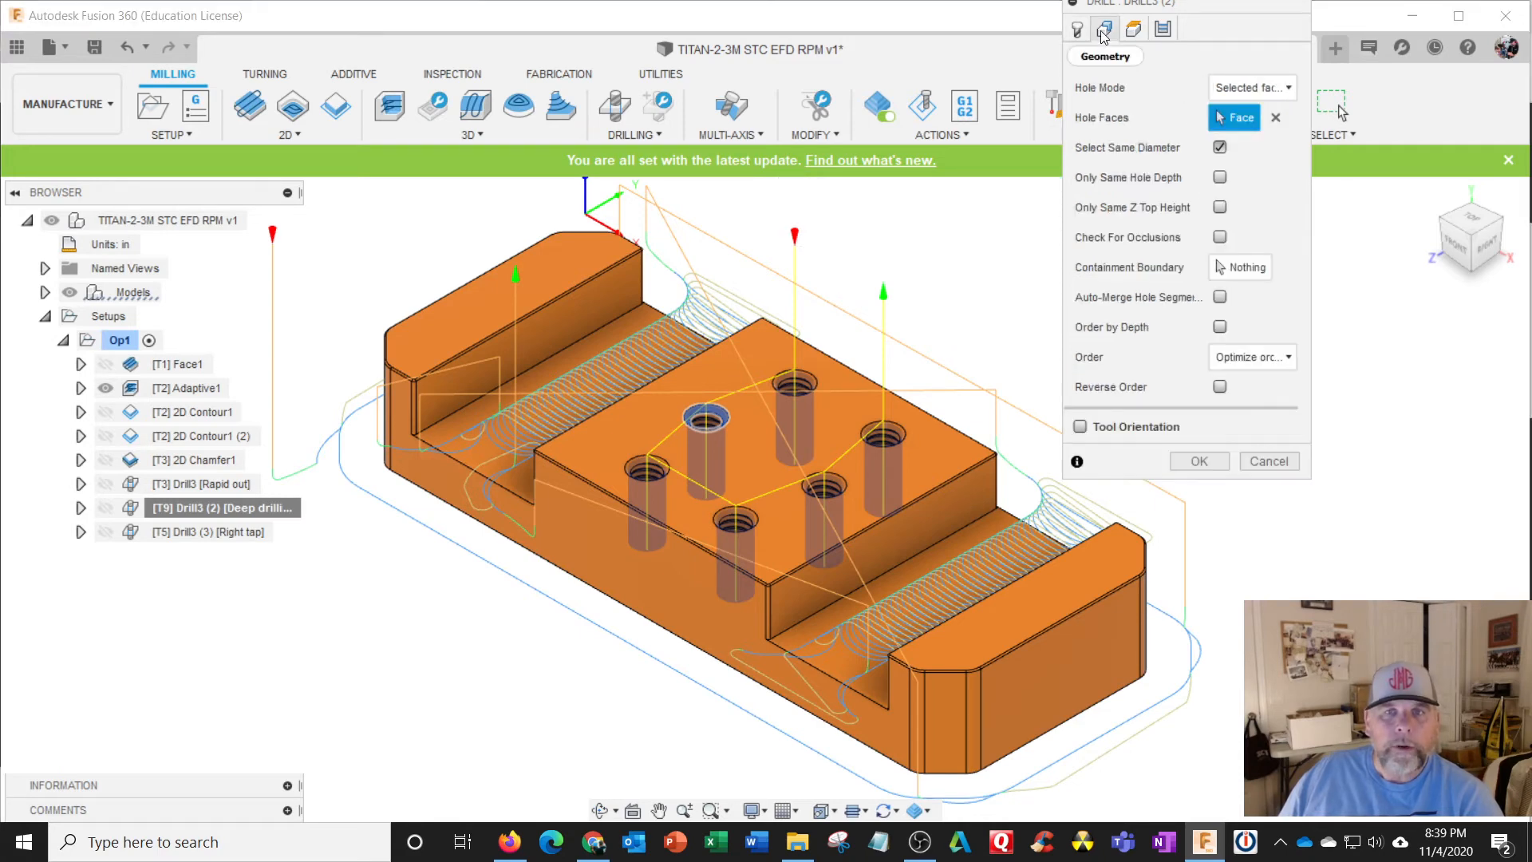
pyautogui.click(1136, 32)
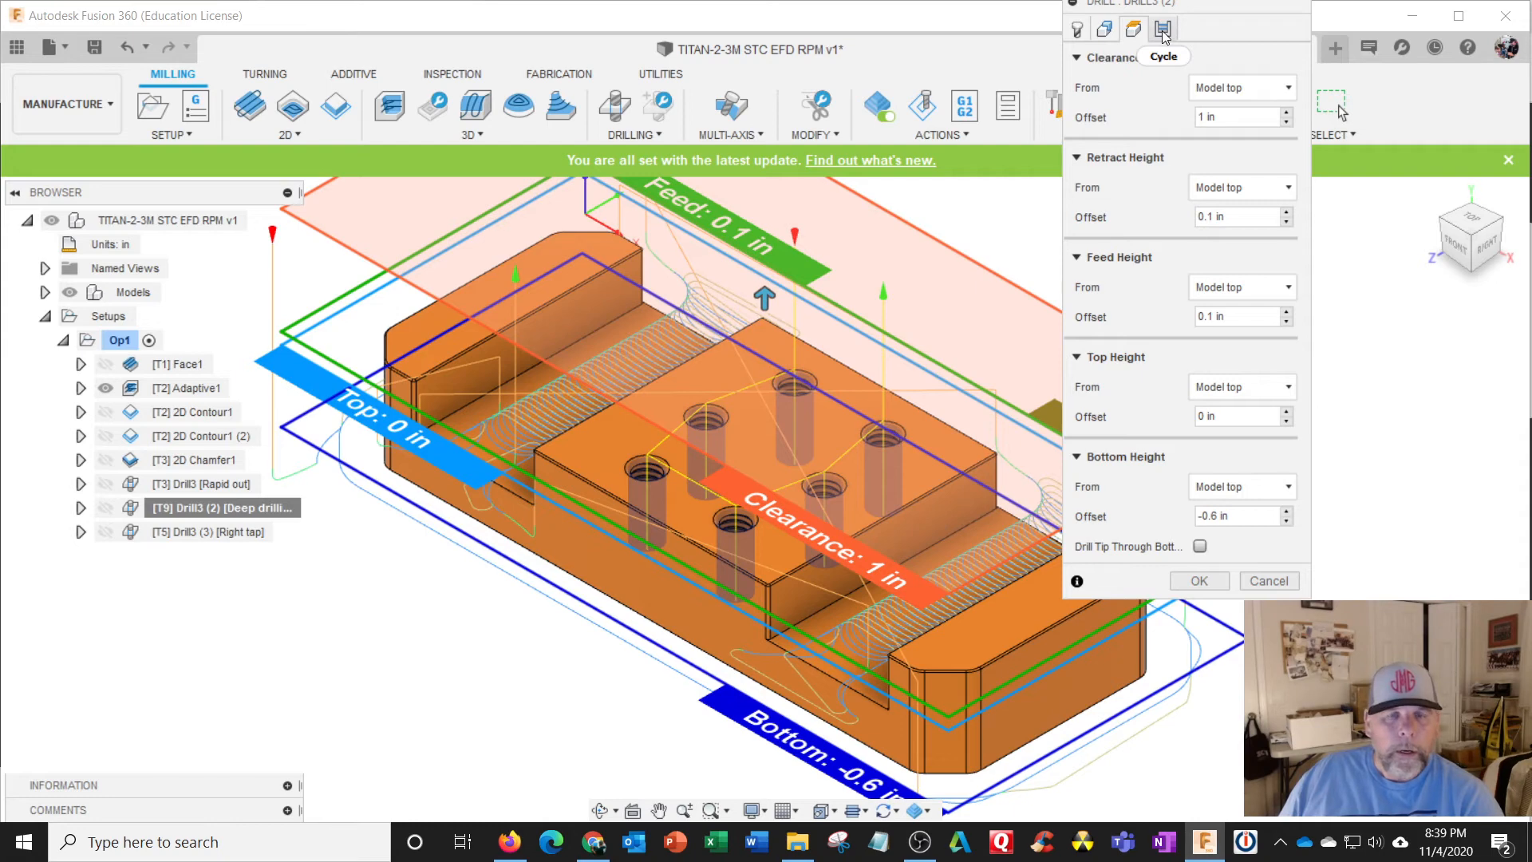
pyautogui.click(1164, 32)
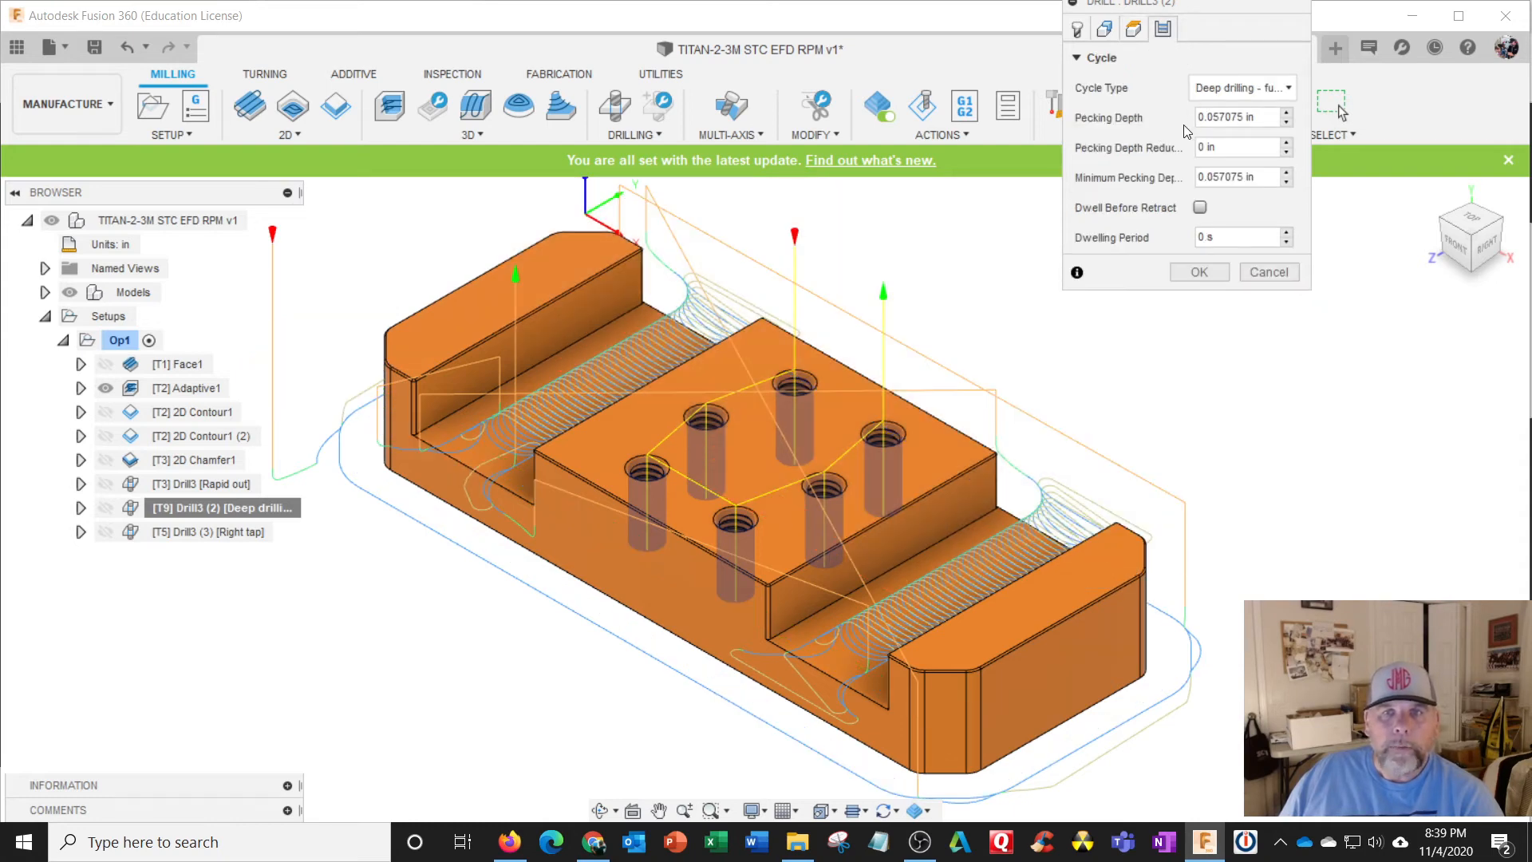
pyautogui.click(1265, 116)
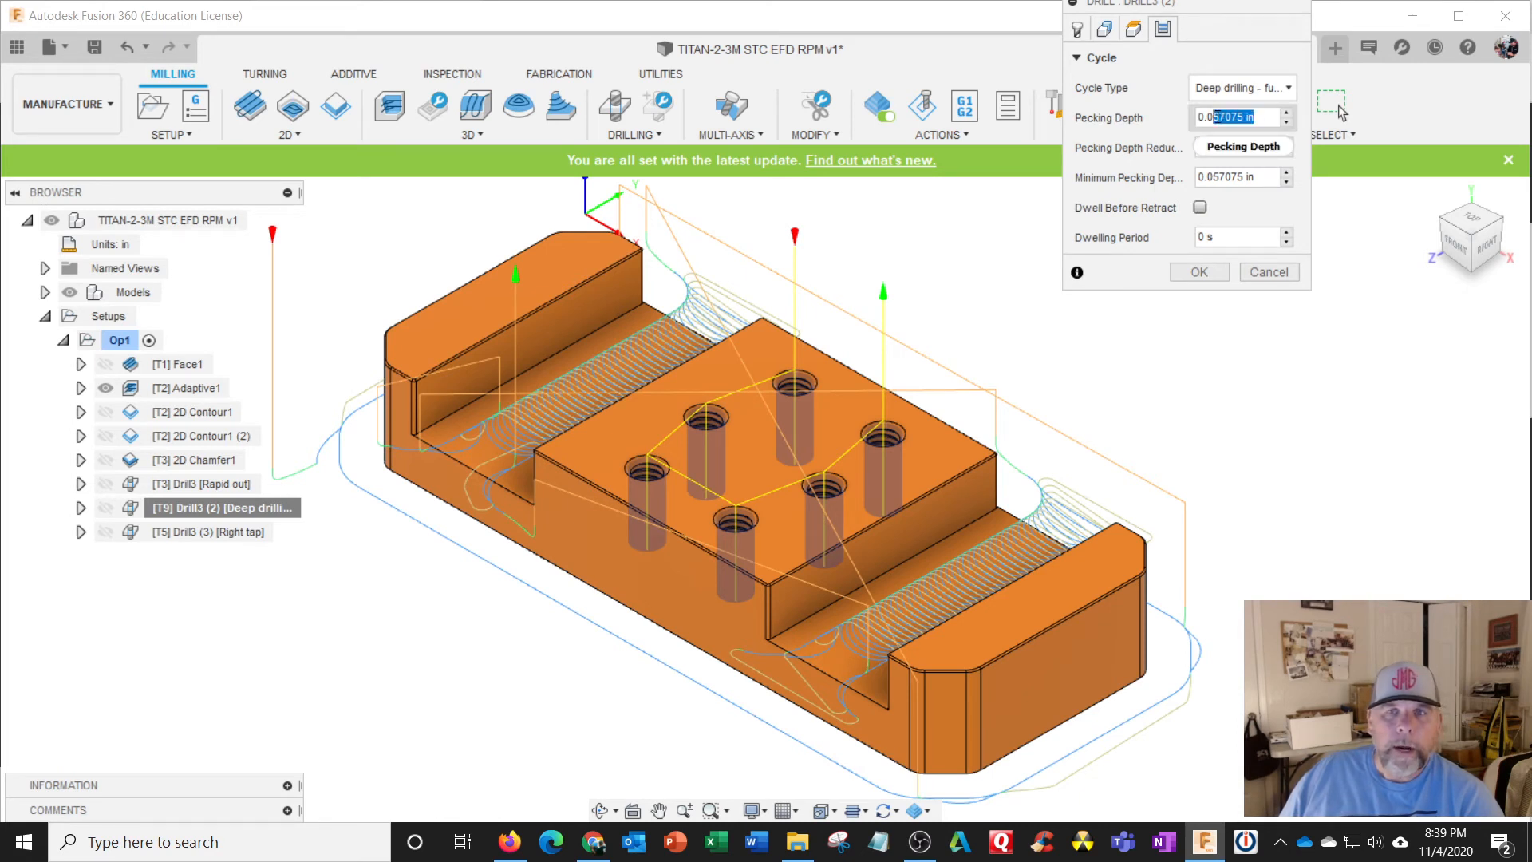
pyautogui.moveTo(1215, 117); pyautogui.dragTo(1189, 119)
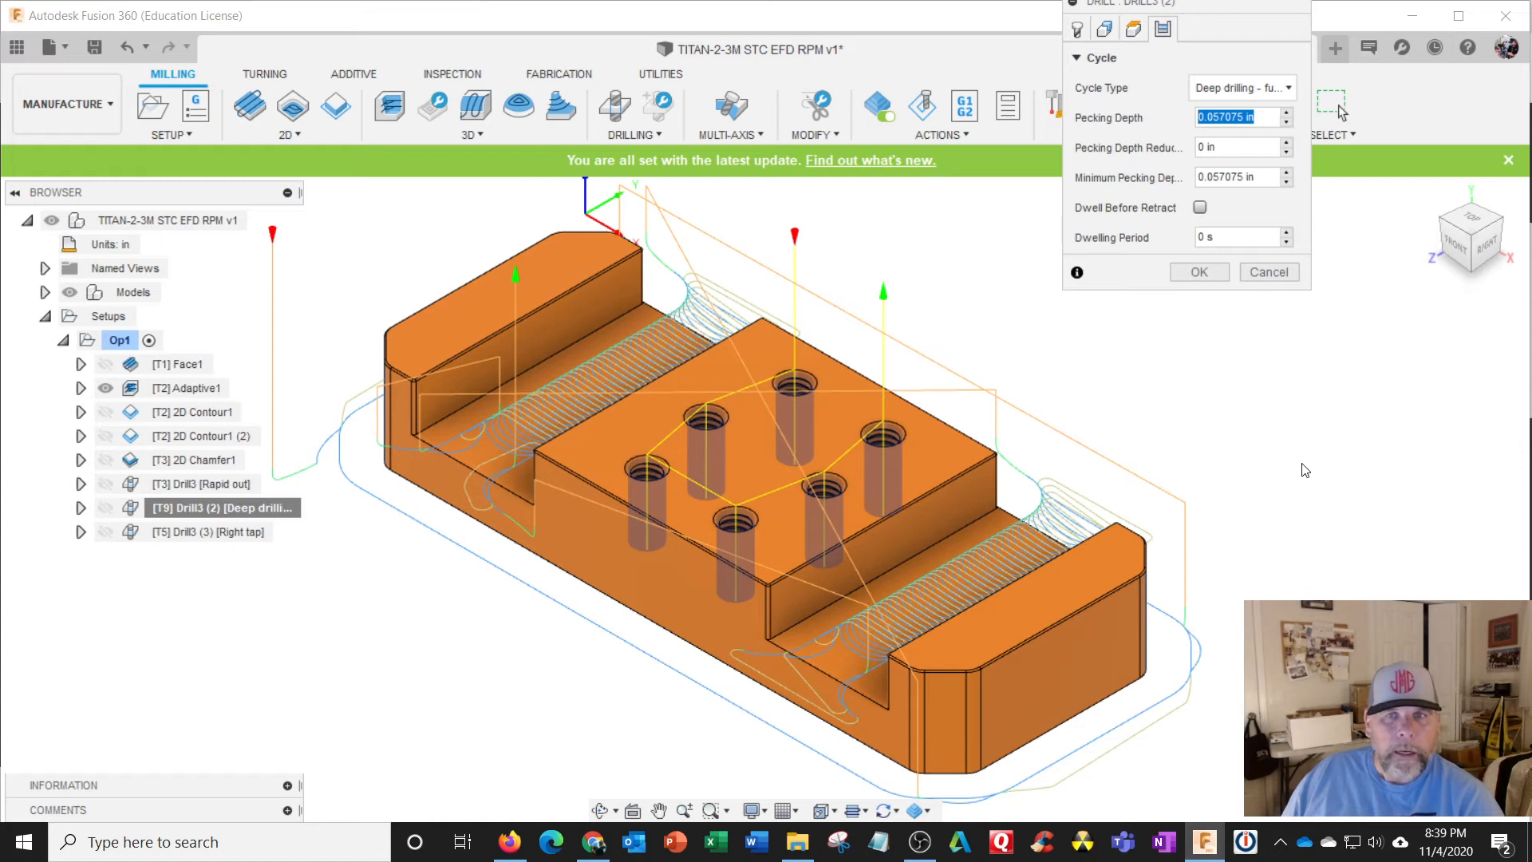
pyautogui.write('.2')
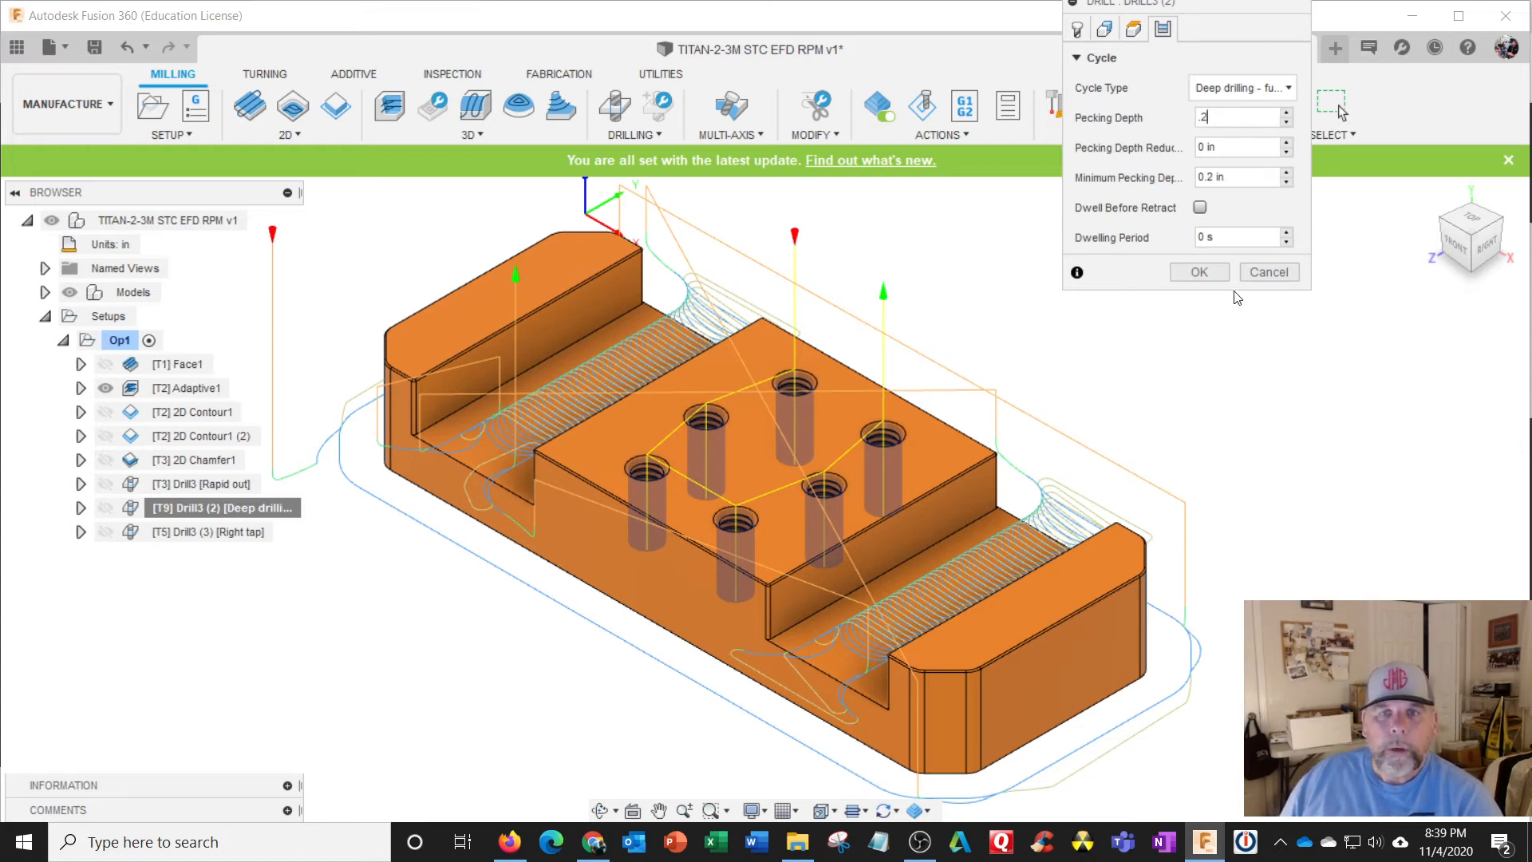
pyautogui.click(1201, 272)
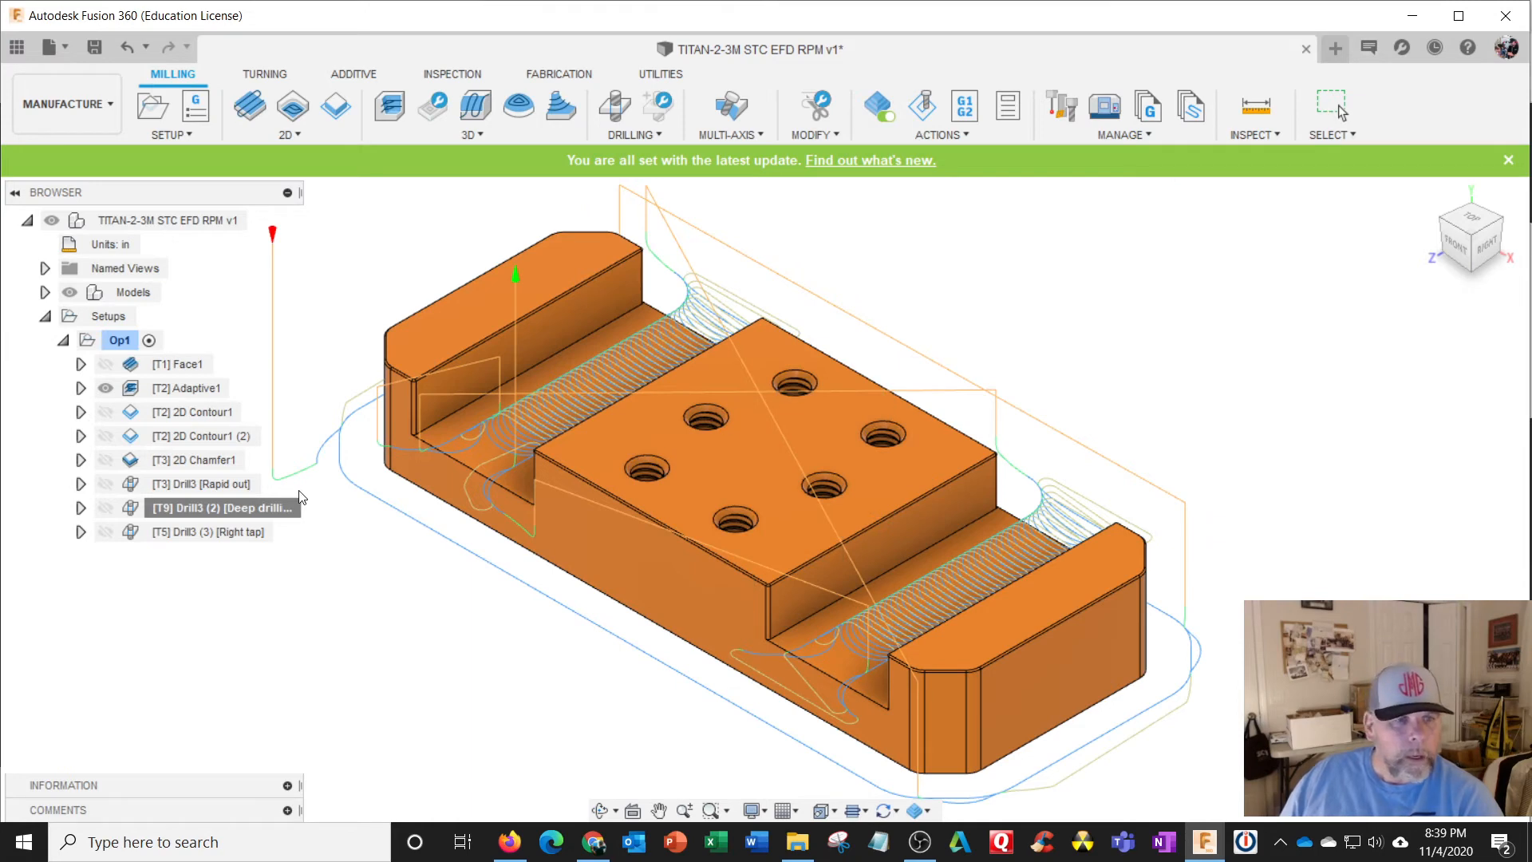
# Change Drill3 (3)'s tool to tool 12 (1/4-20 UNC) from STC TITAN_BULDING_BLOCKS_TOOLS with the Default Preset and accept the operation.
pyautogui.click(190, 533)
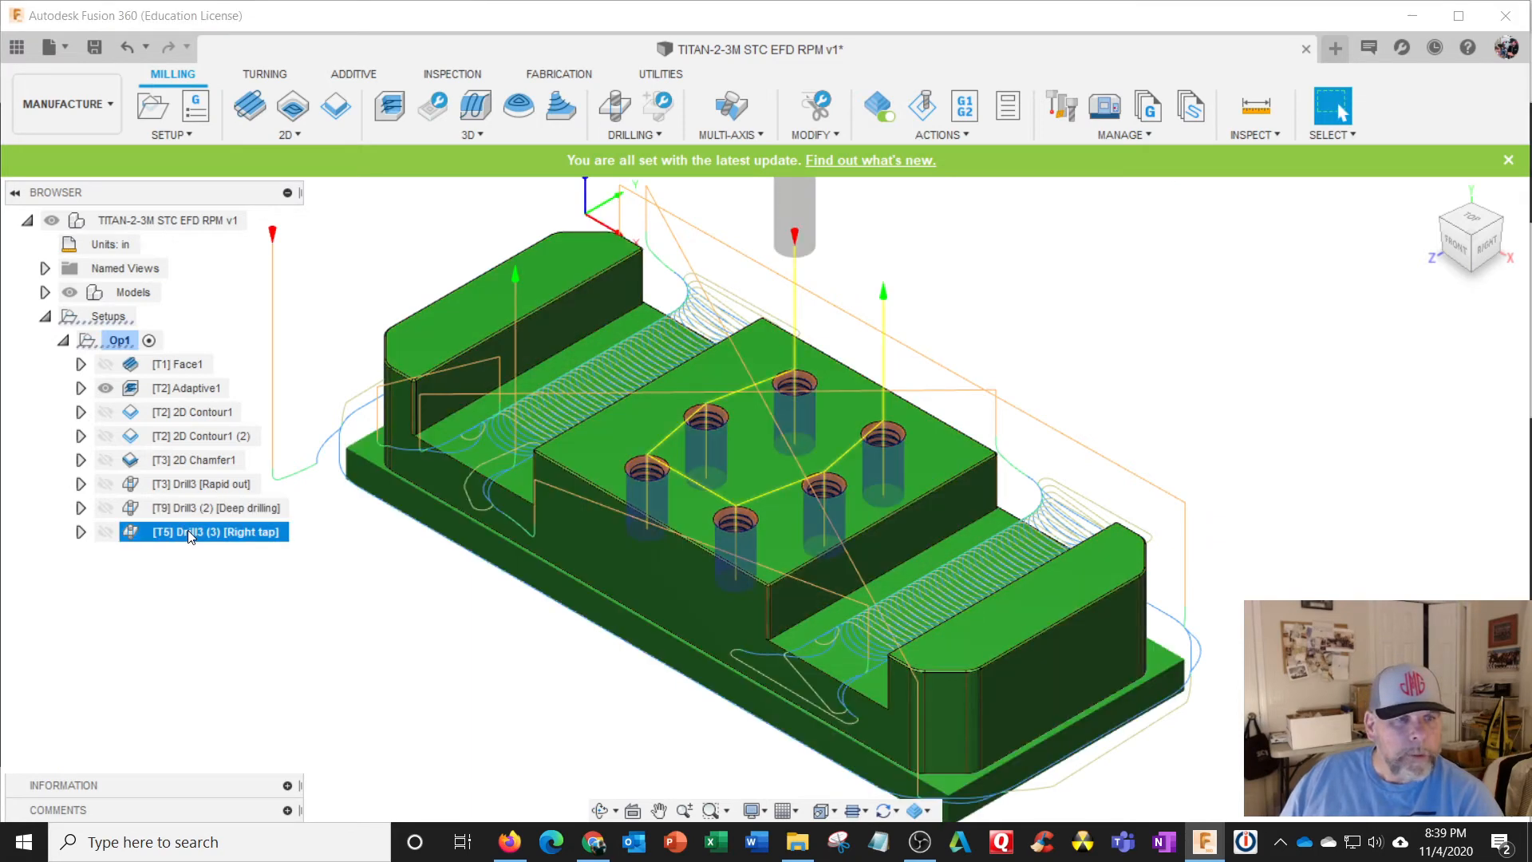
pyautogui.rightClick(191, 533)
pyautogui.click(215, 15)
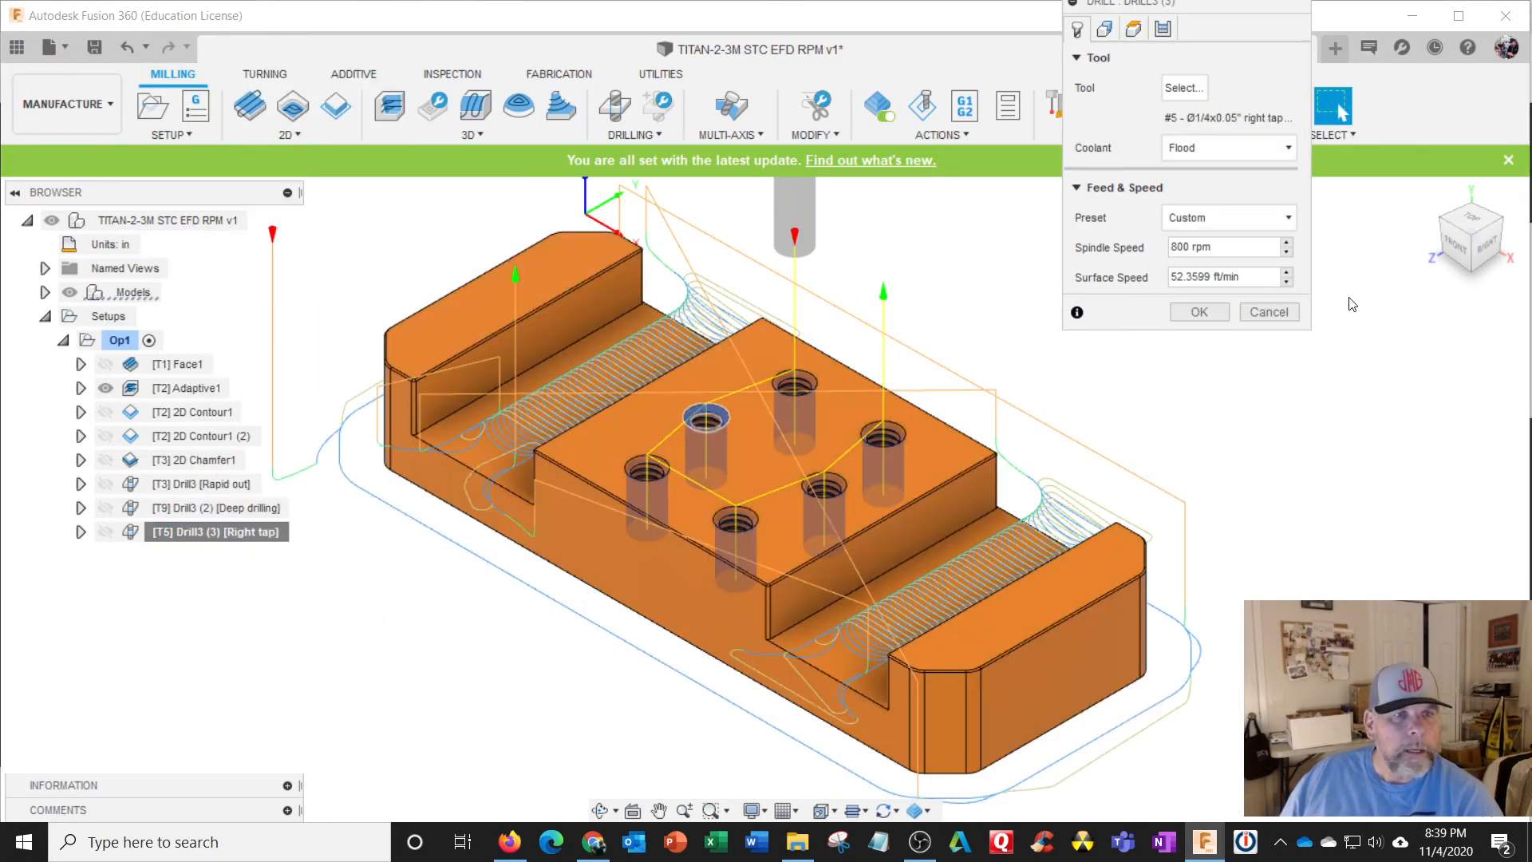
pyautogui.click(1184, 88)
pyautogui.click(147, 304)
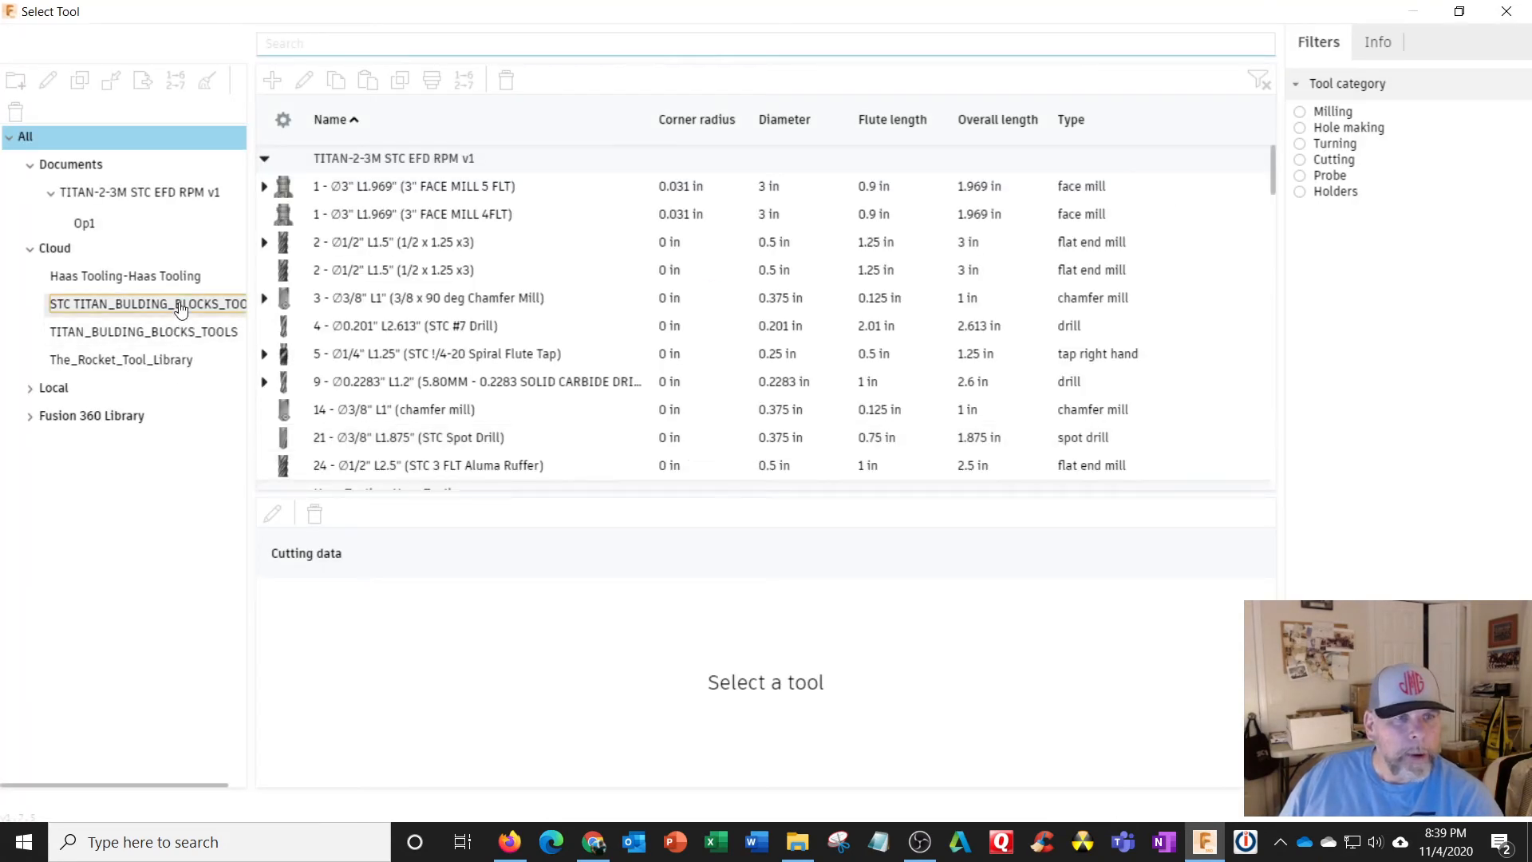
pyautogui.click(1304, 129)
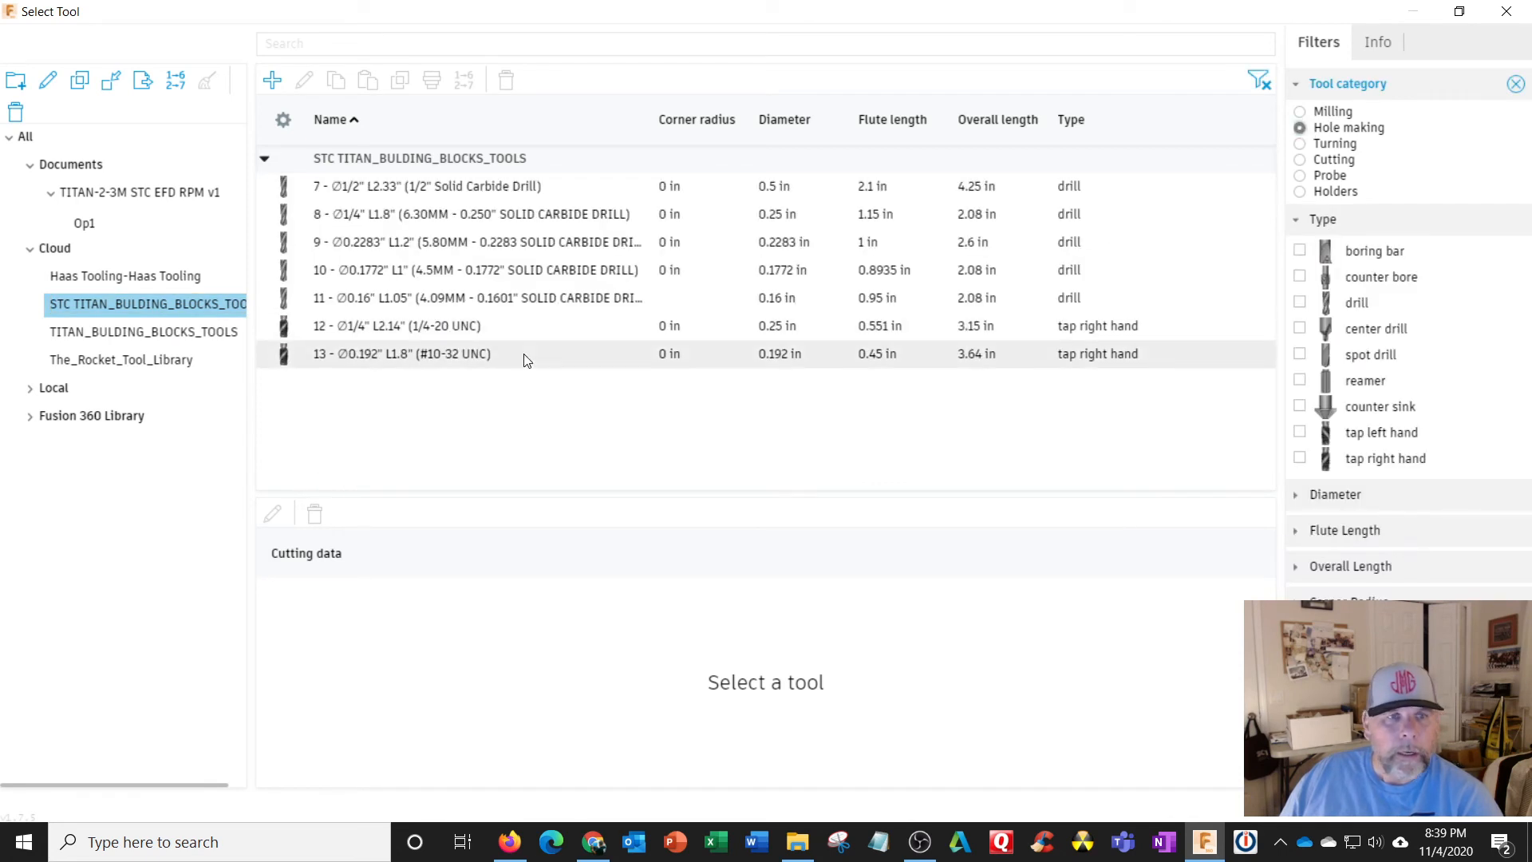
pyautogui.click(478, 327)
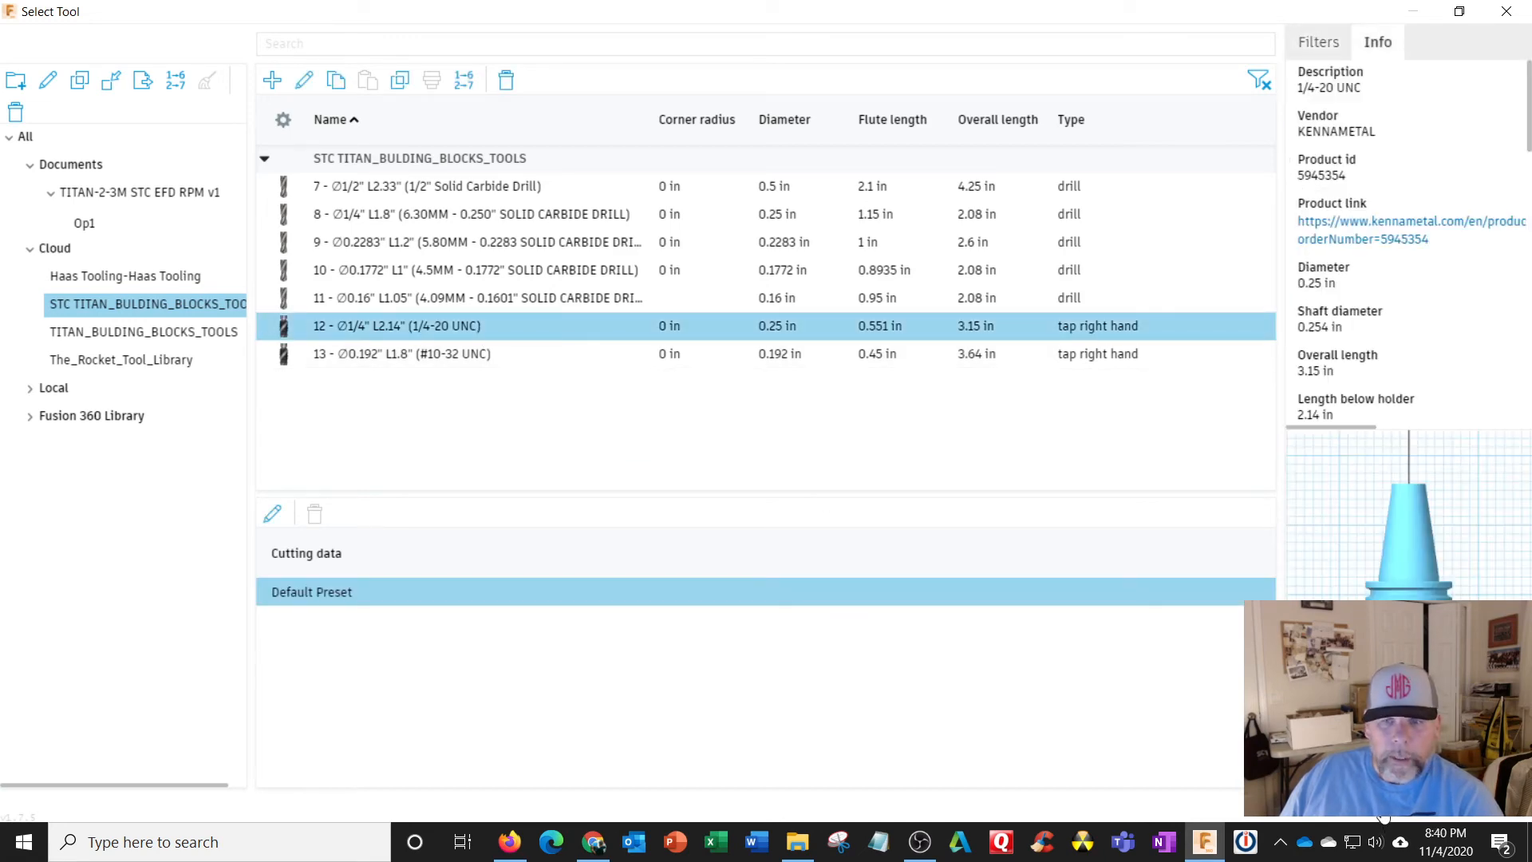
pyautogui.press('Return')
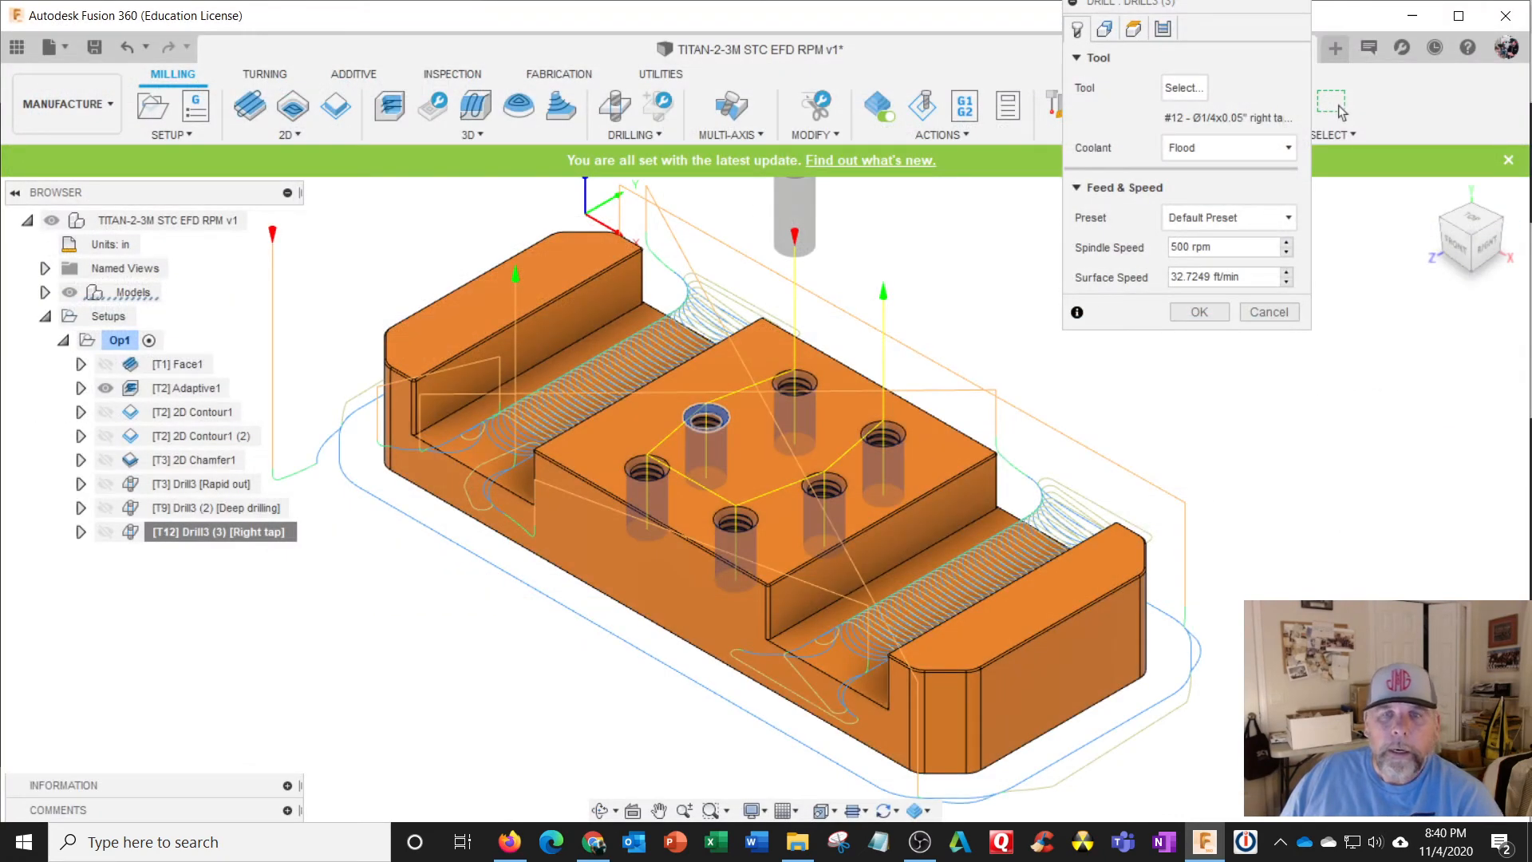
pyautogui.click(1199, 312)
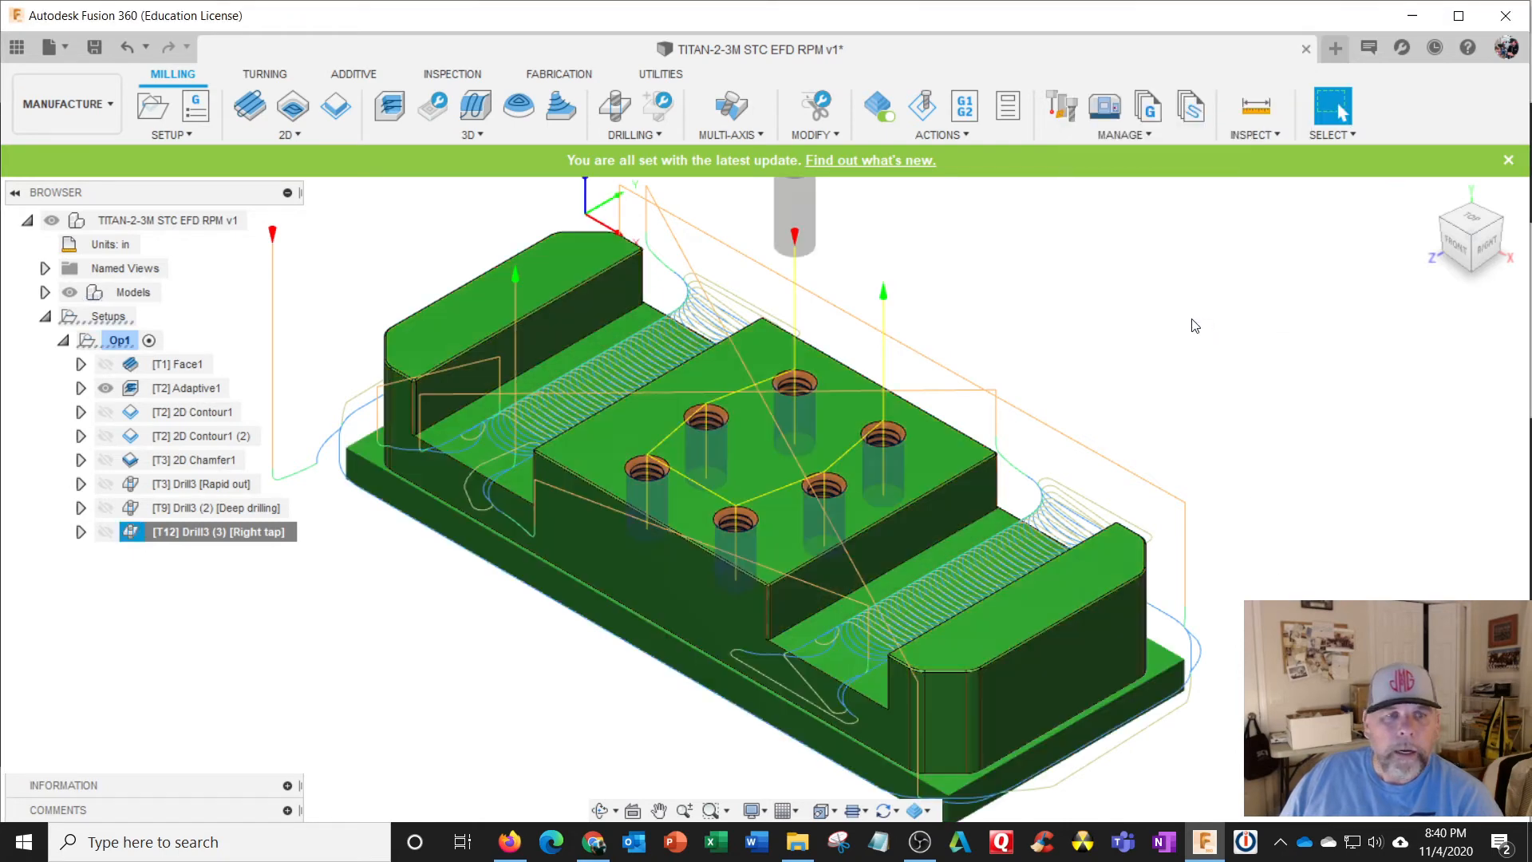
# Renumber Op1's tools from 1 in increments of 1 with all offsets, update the affected drilling operations' feeds and speeds, and close the library.
pyautogui.click(1061, 119)
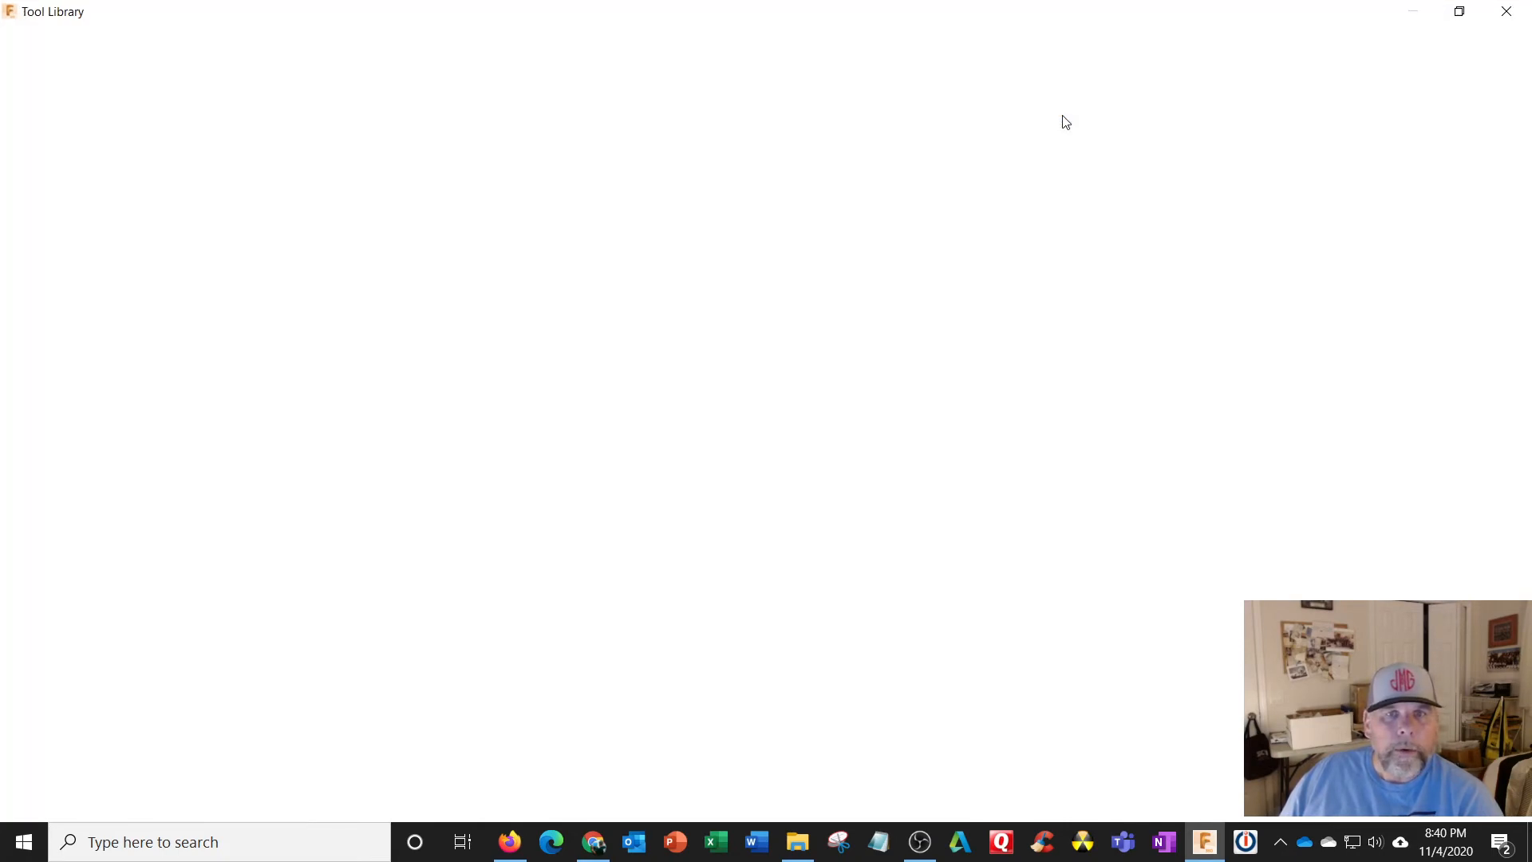
pyautogui.click(119, 229)
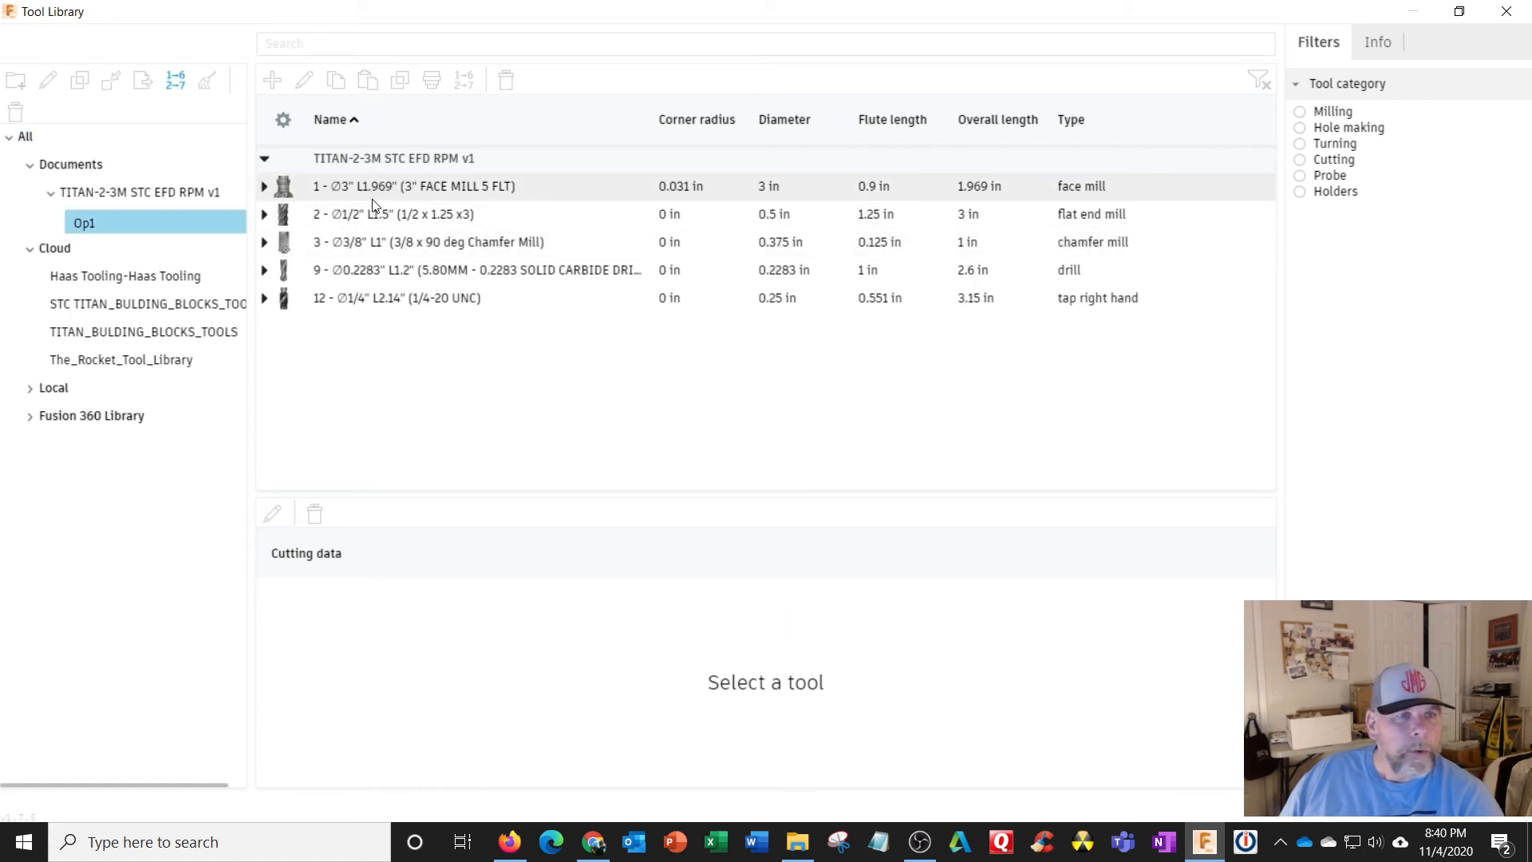
pyautogui.click(176, 80)
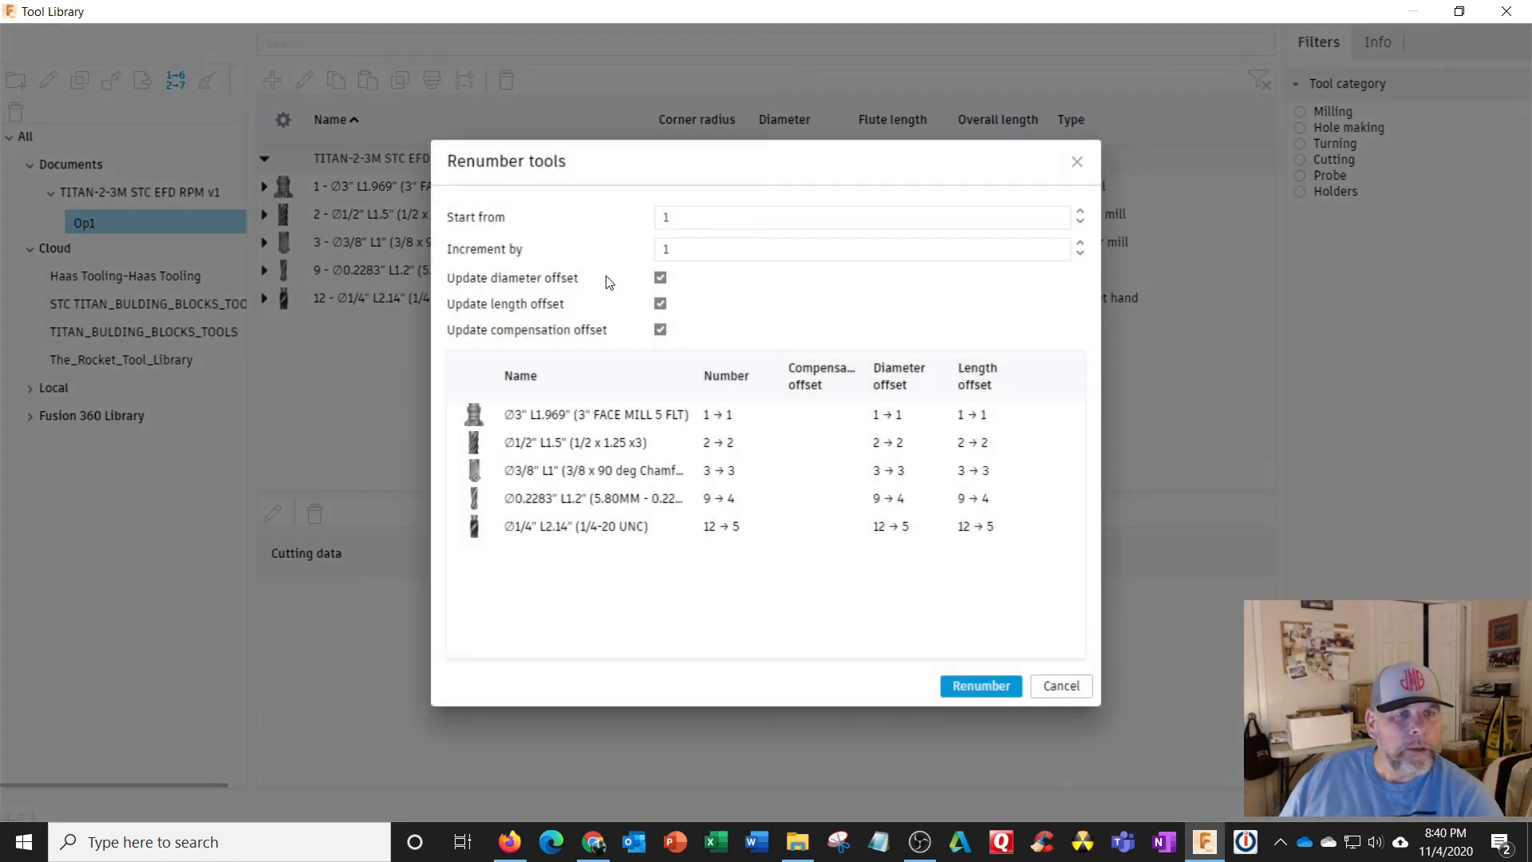
pyautogui.click(969, 686)
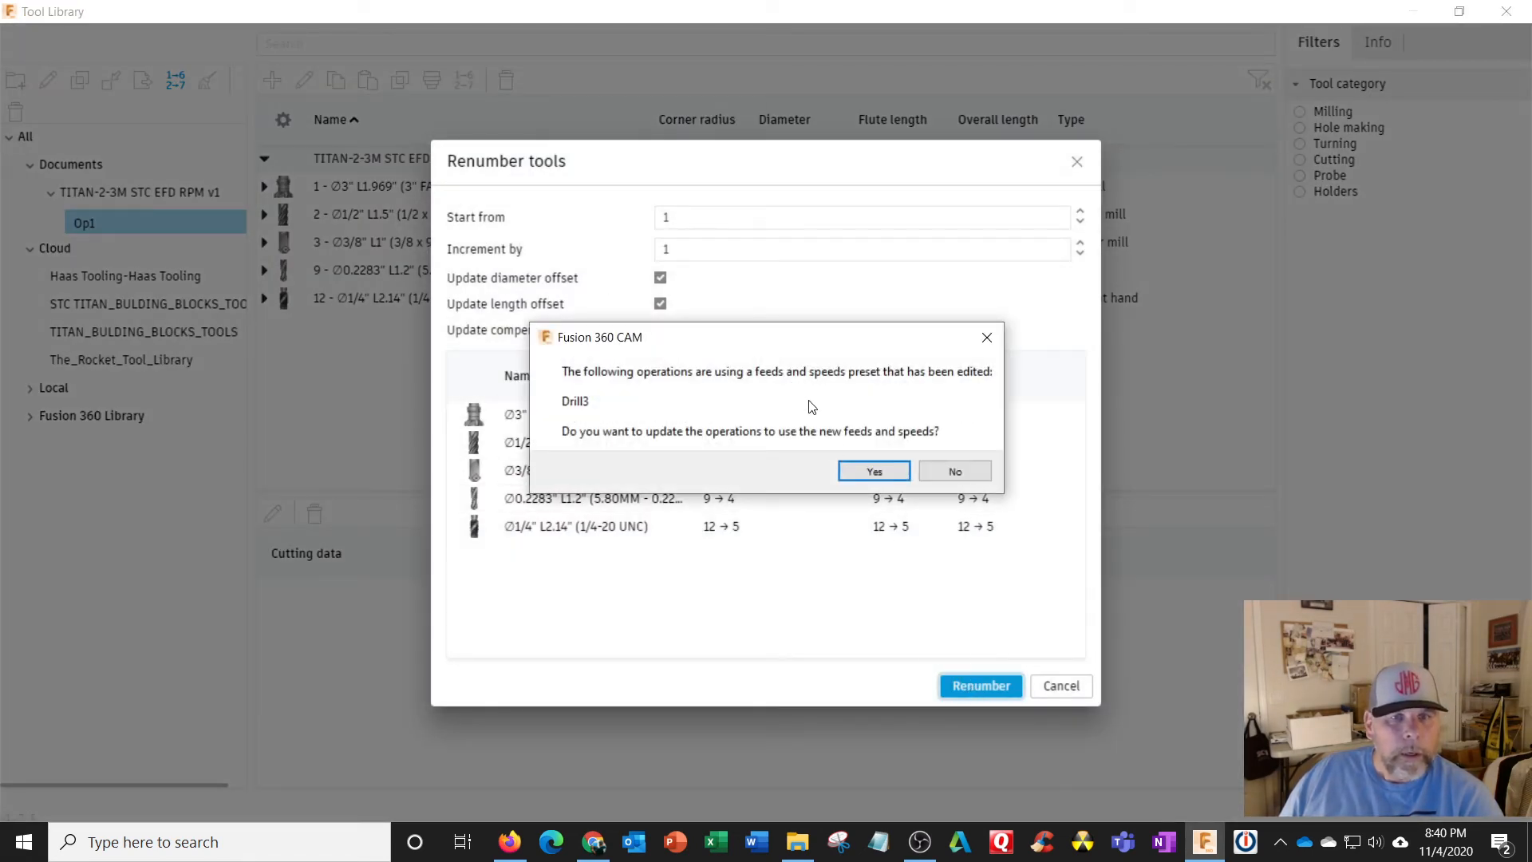
pyautogui.click(874, 472)
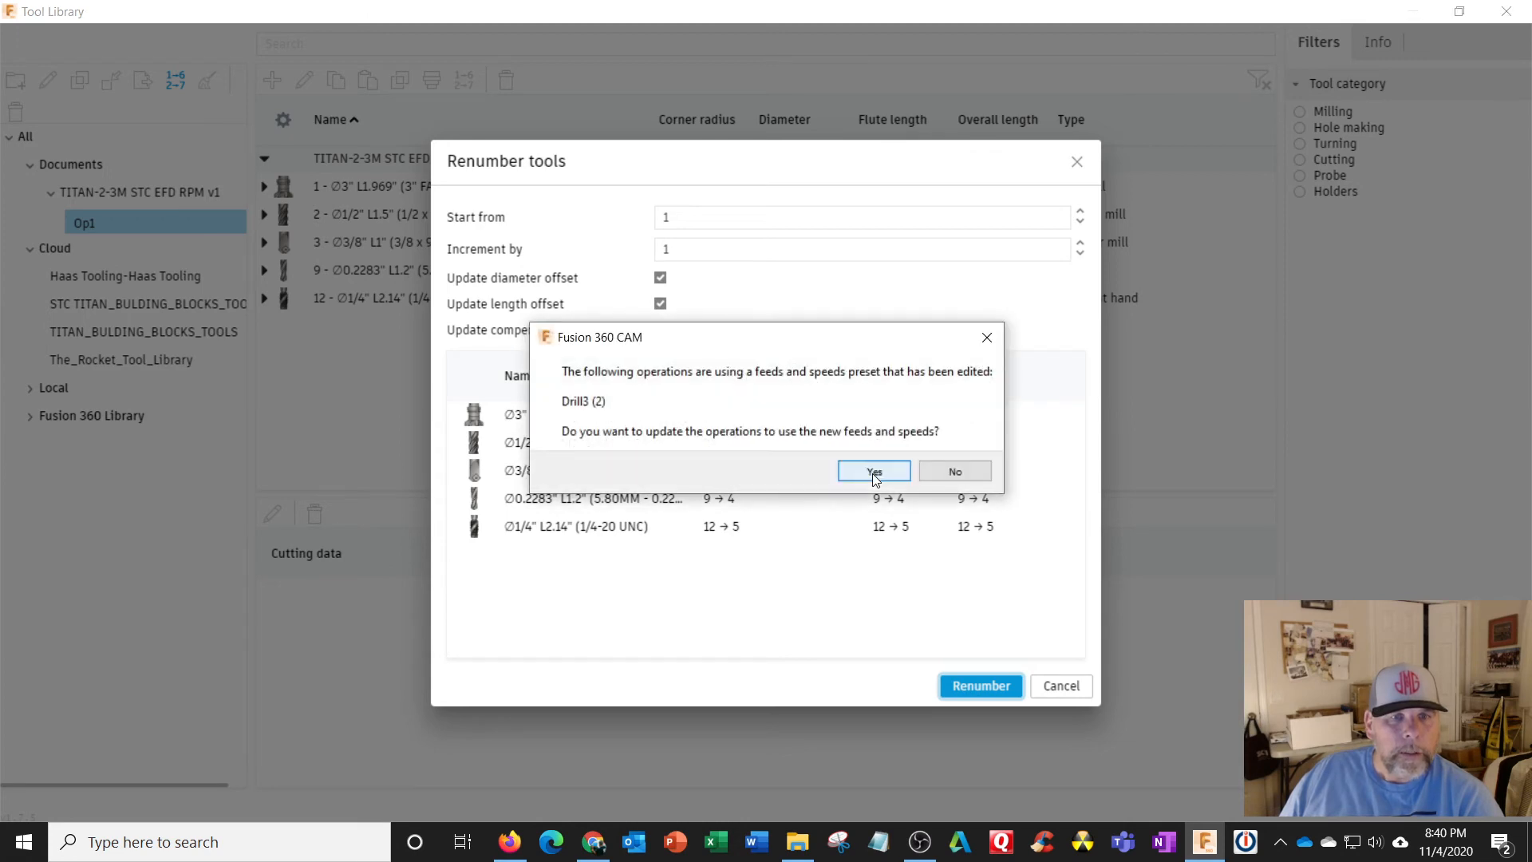
pyautogui.click(873, 482)
pyautogui.click(875, 472)
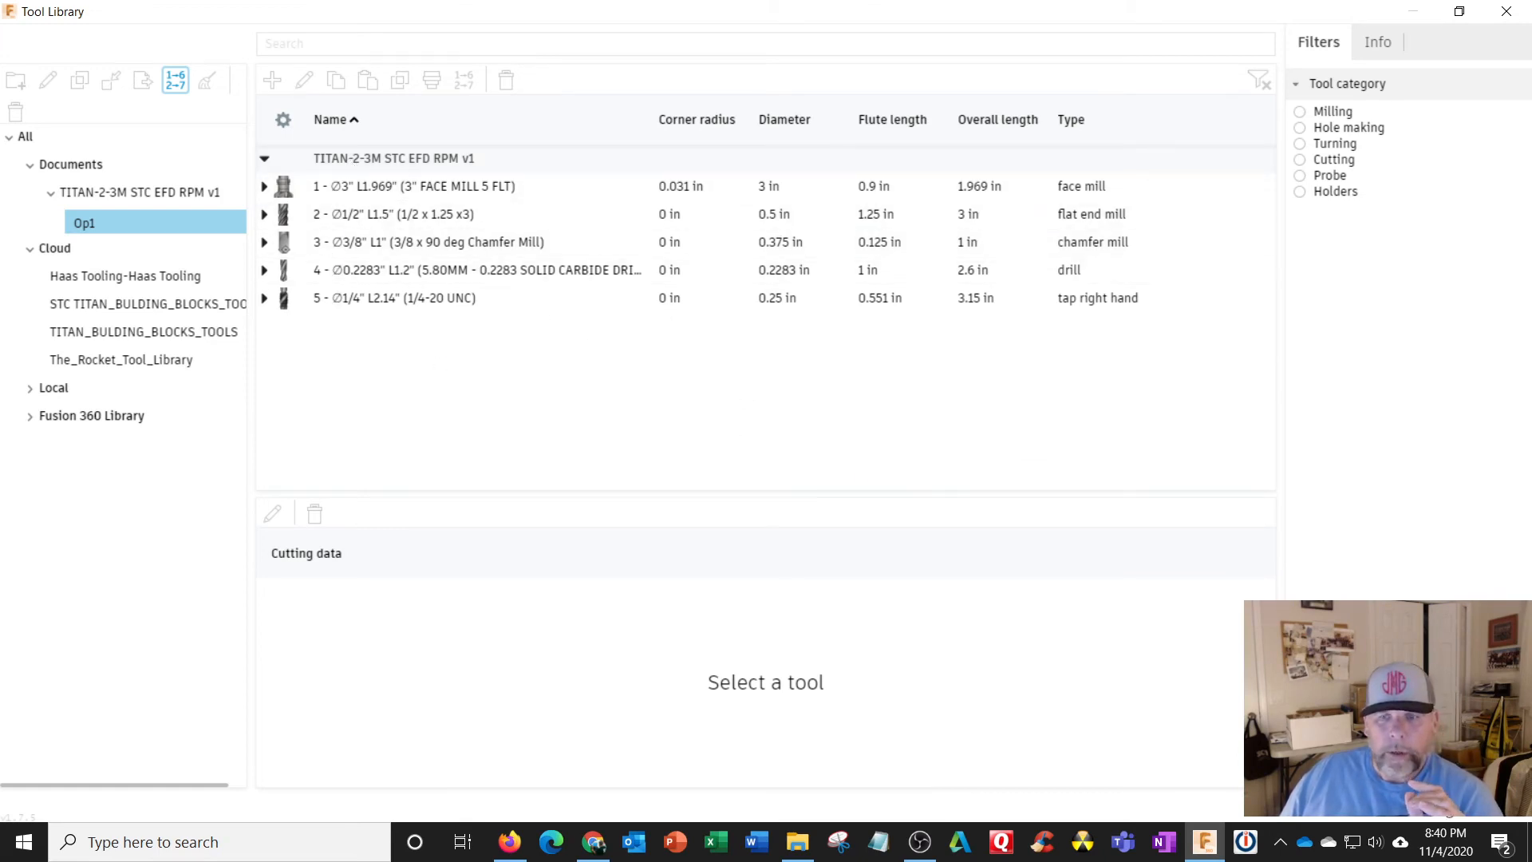
pyautogui.click(1442, 803)
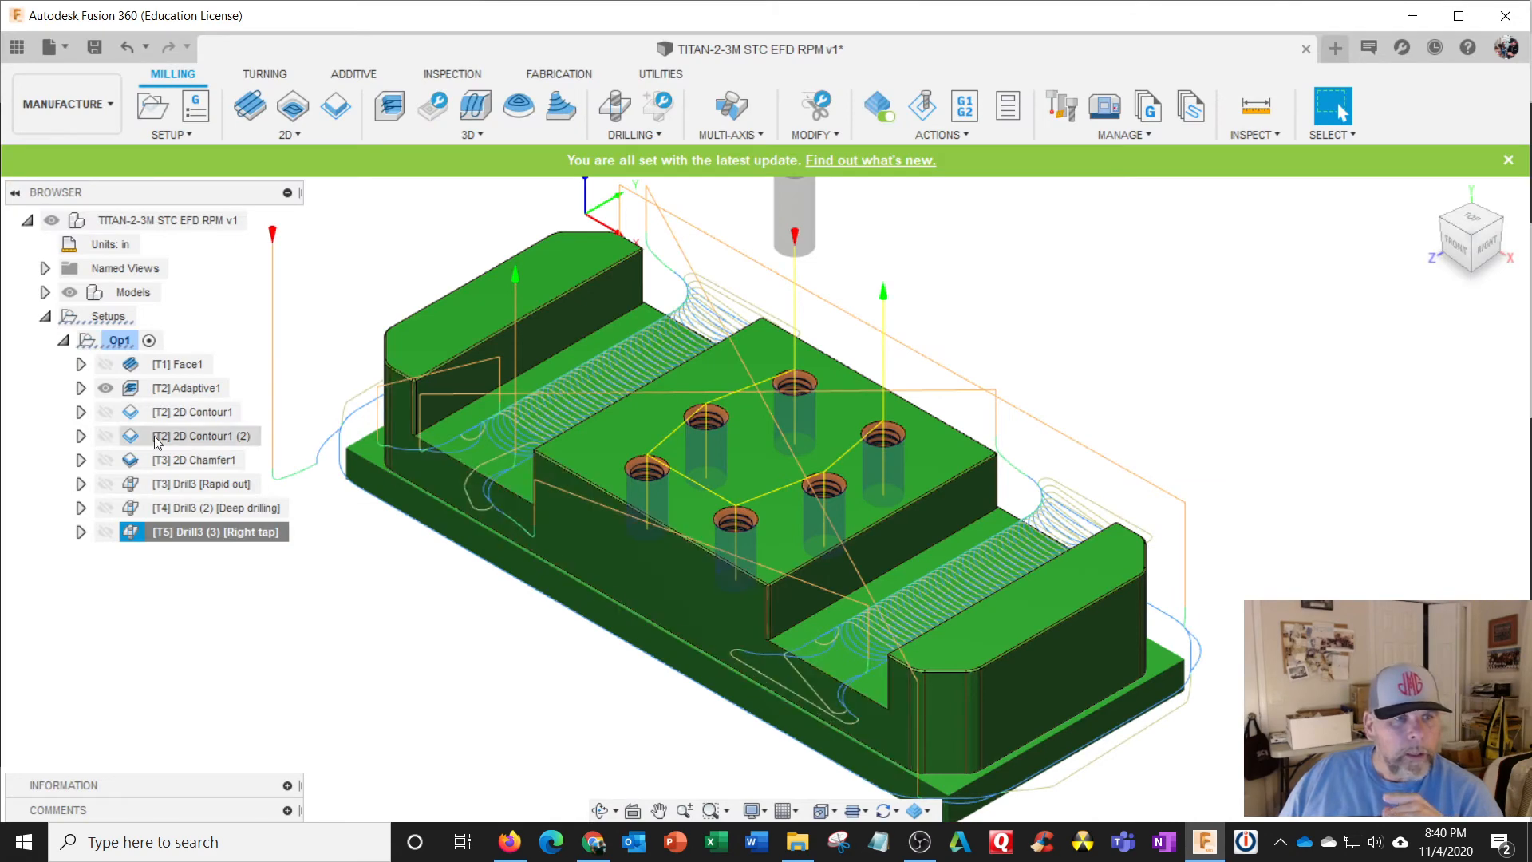
# Check Op1's machining time at 100% feed scale, 500 in/min rapid feed and a 10 s tool change time.
pyautogui.rightClick(126, 341)
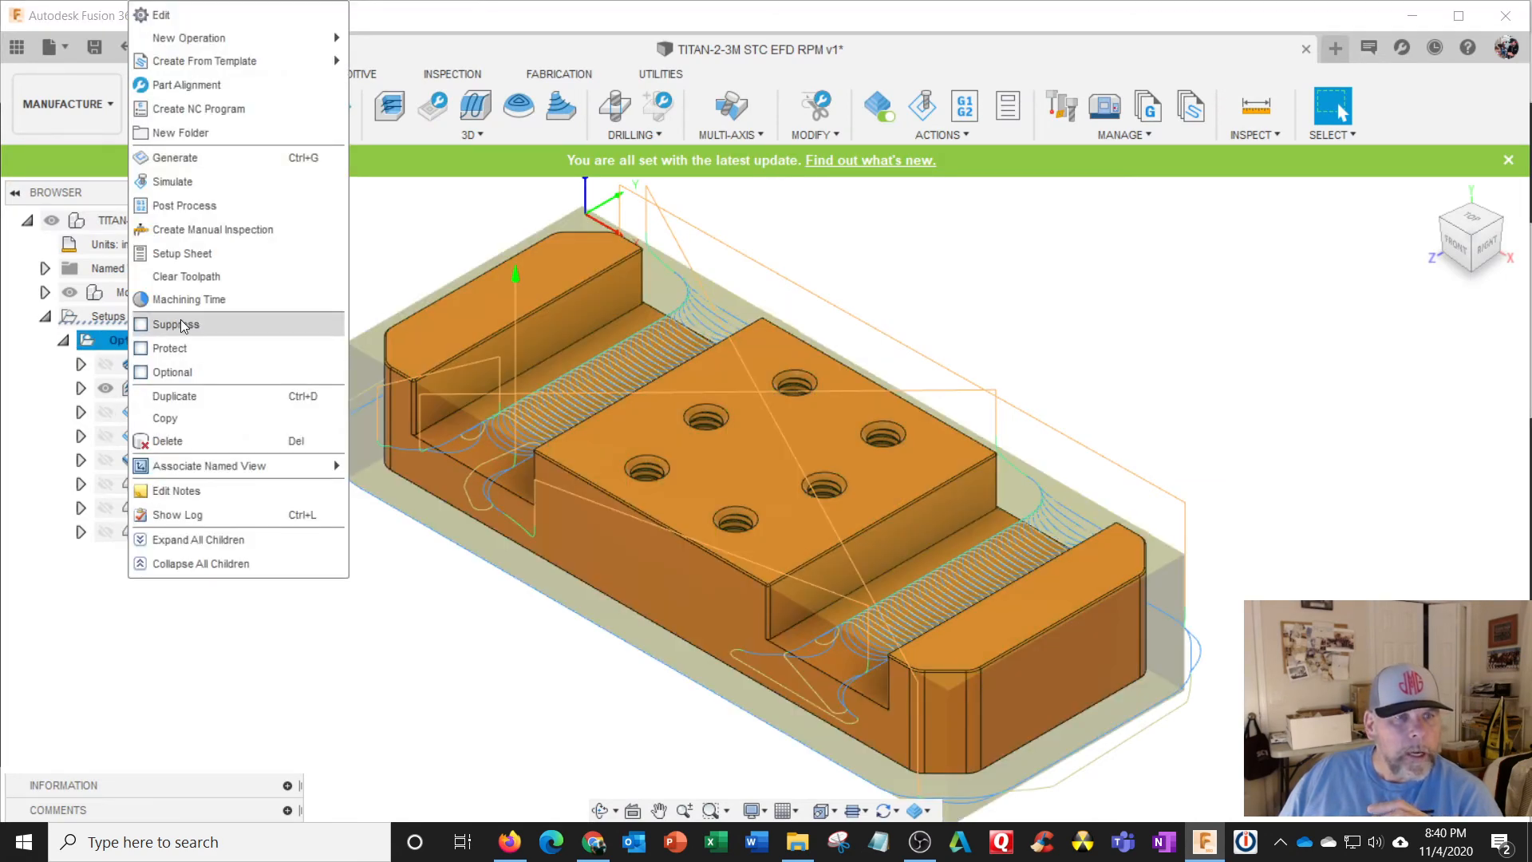
pyautogui.click(187, 299)
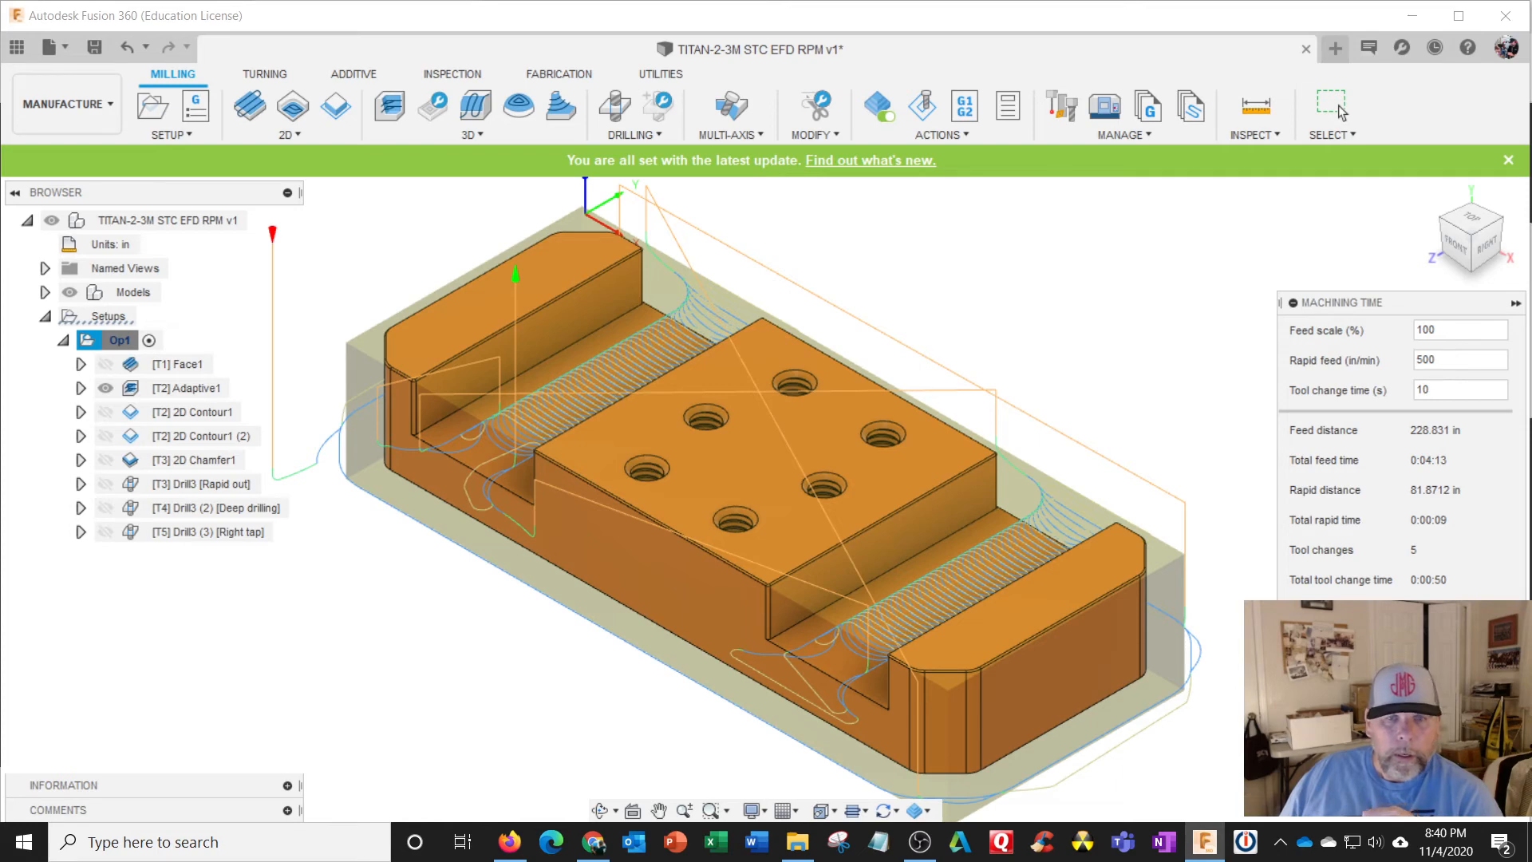
pyautogui.click(1340, 110)
# Simulate all of Op1's operations with the tool holder and stock shown, and play the simulation.
pyautogui.rightClick(117, 339)
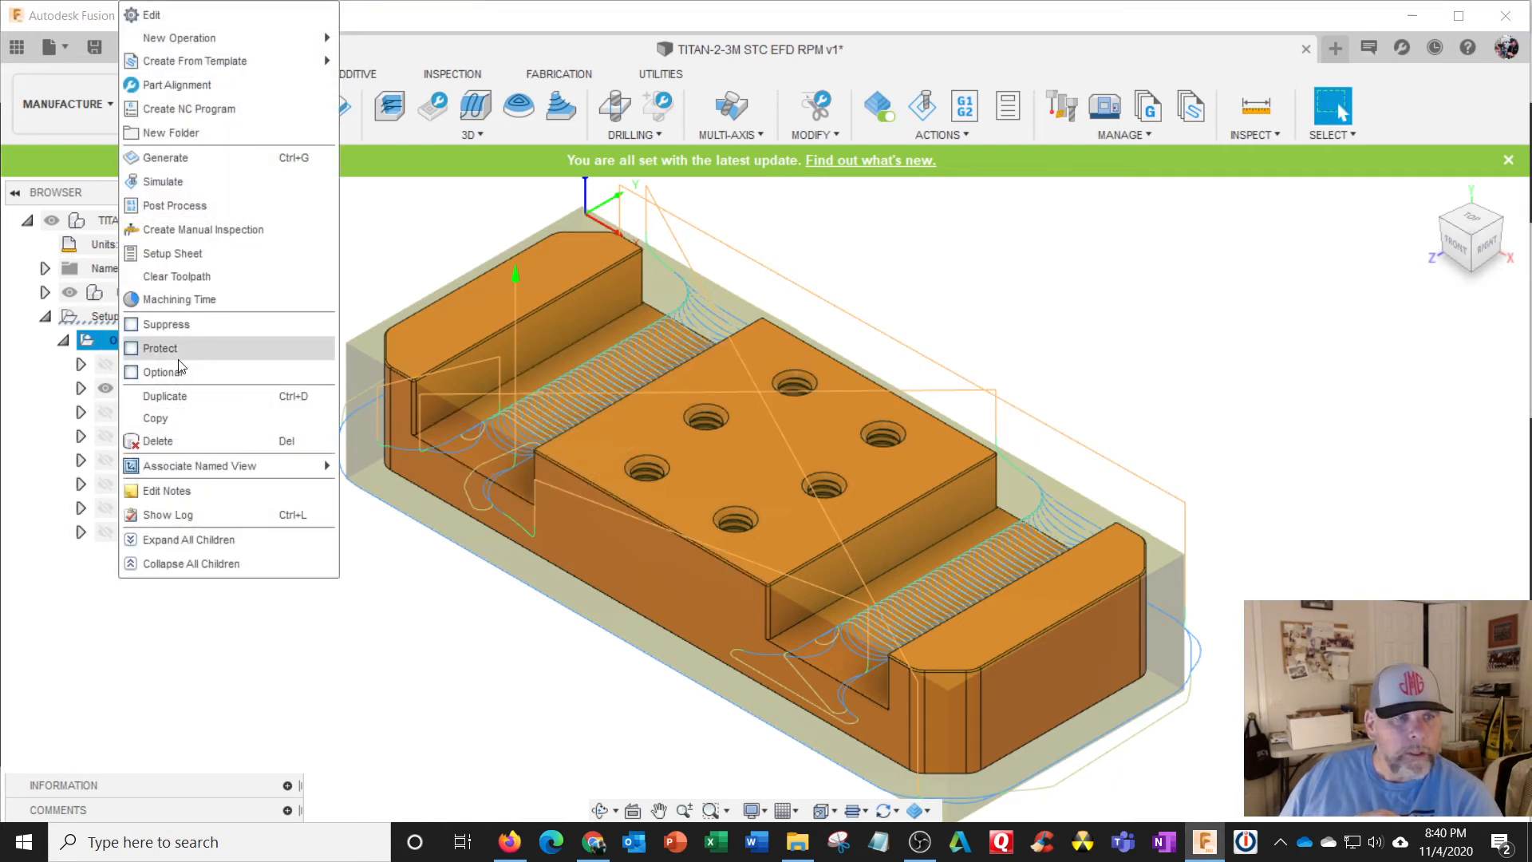
pyautogui.click(193, 184)
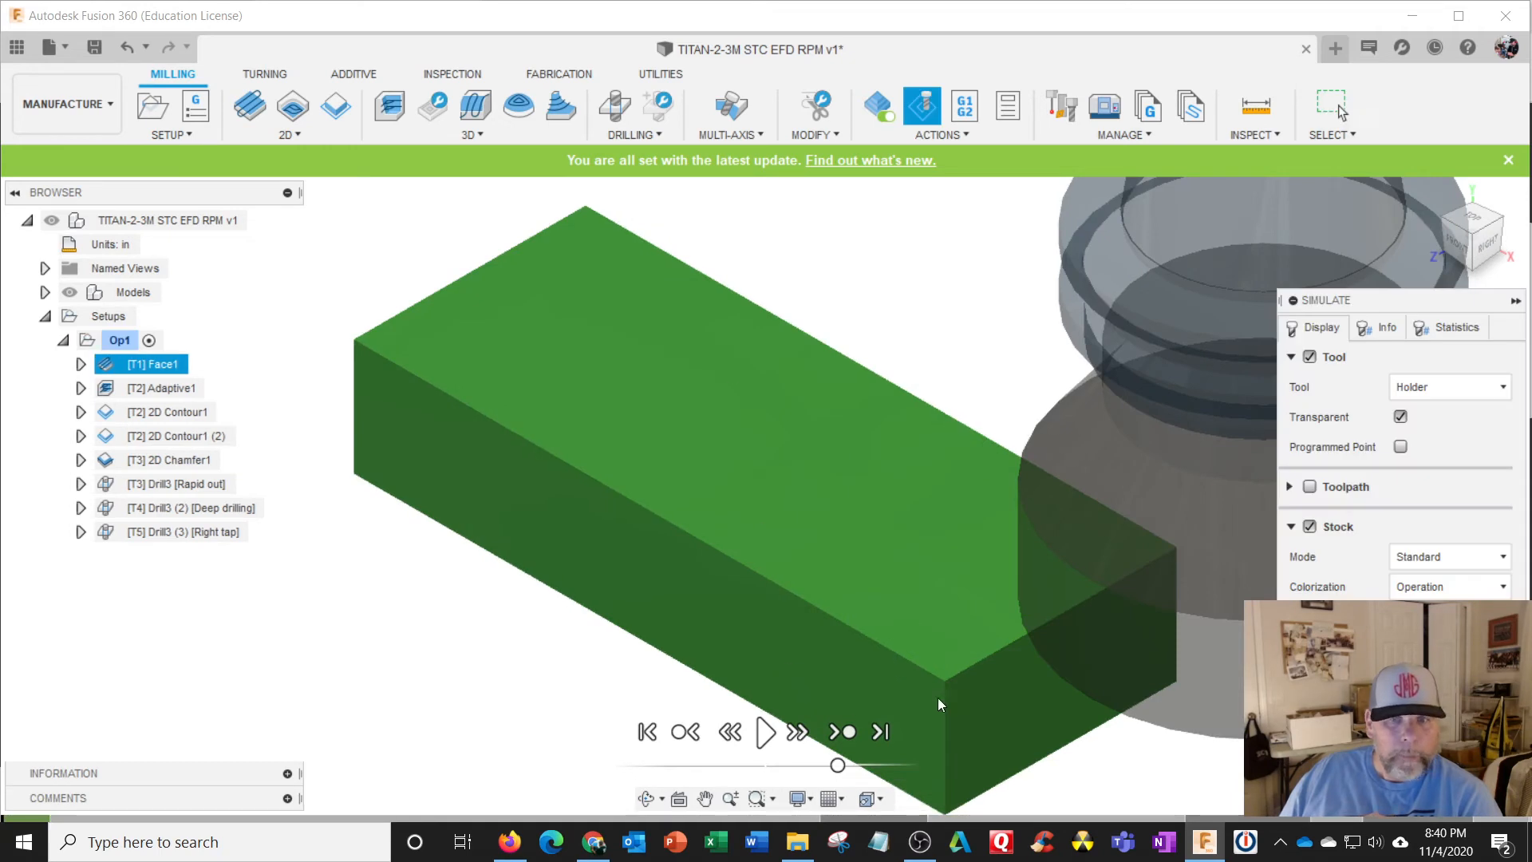
pyautogui.click(768, 738)
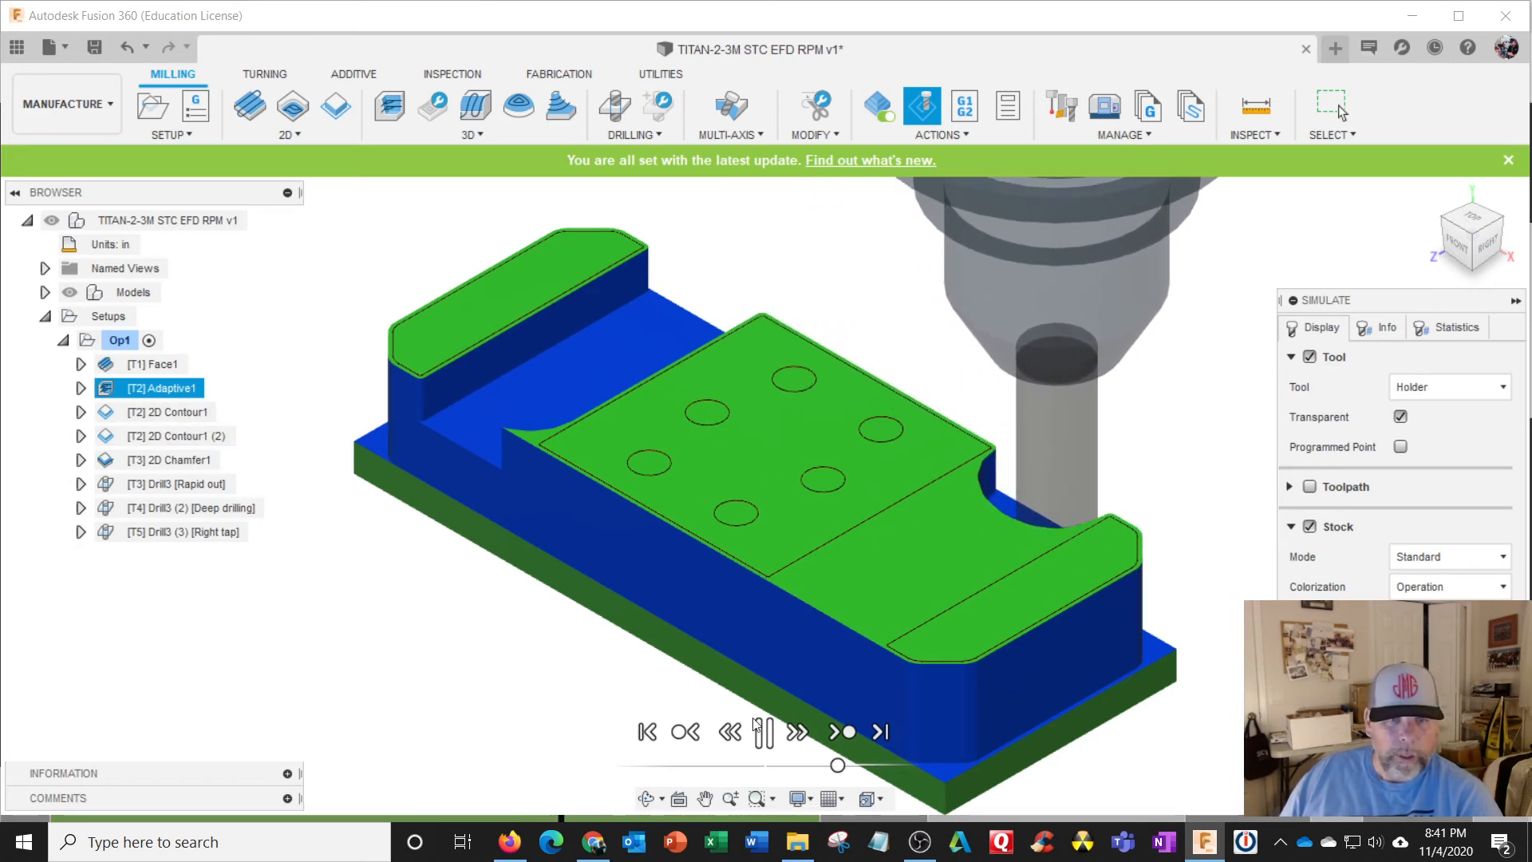
# Adjust the simulation speed, run the simulation through the final Drill3 (3) operation, and exit the simulation.
pyautogui.moveTo(833, 762); pyautogui.dragTo(838, 768)
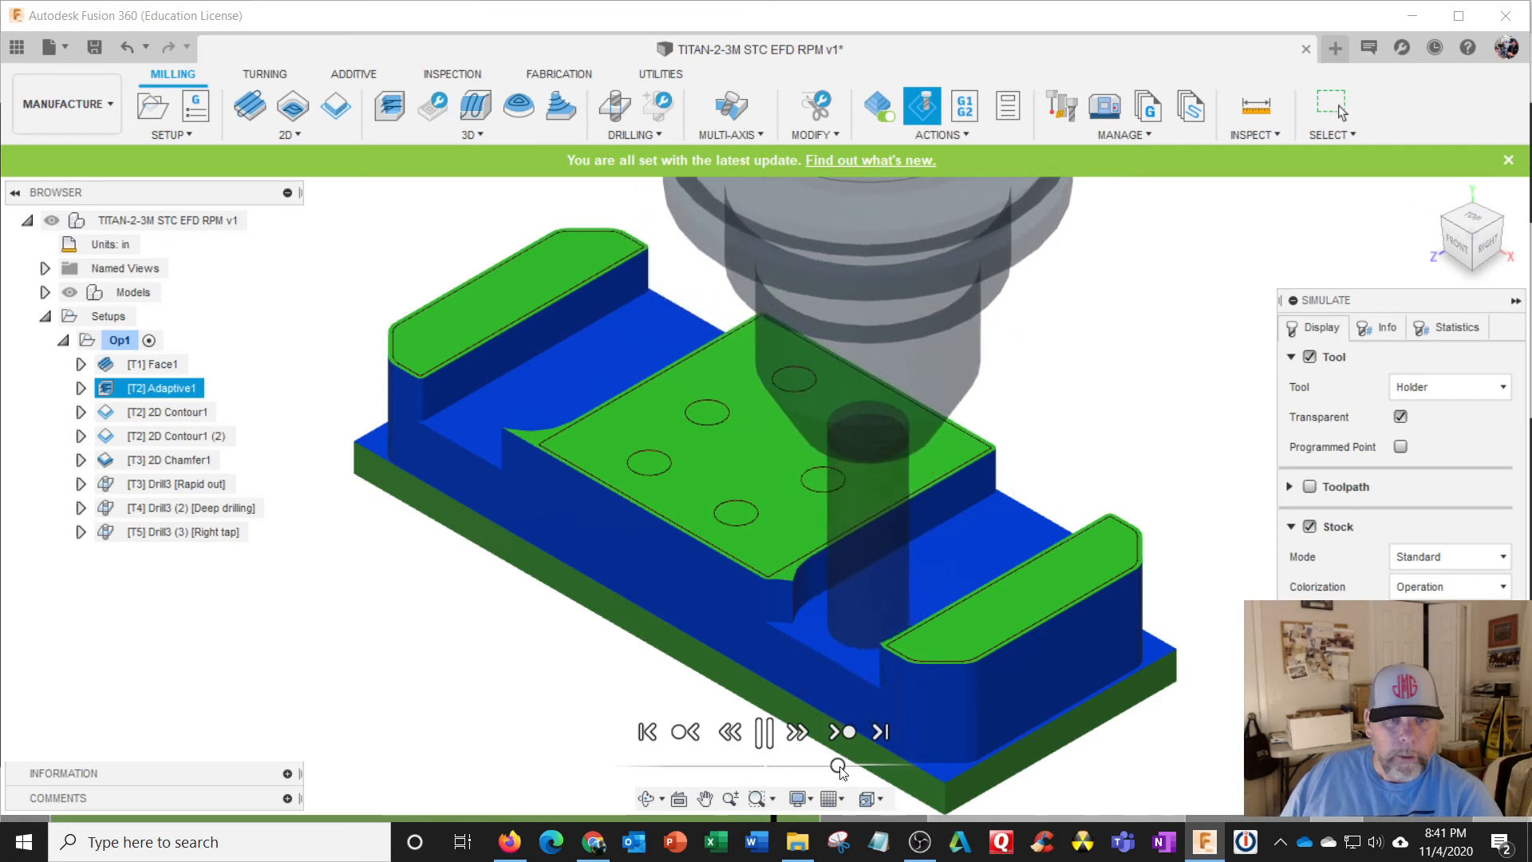
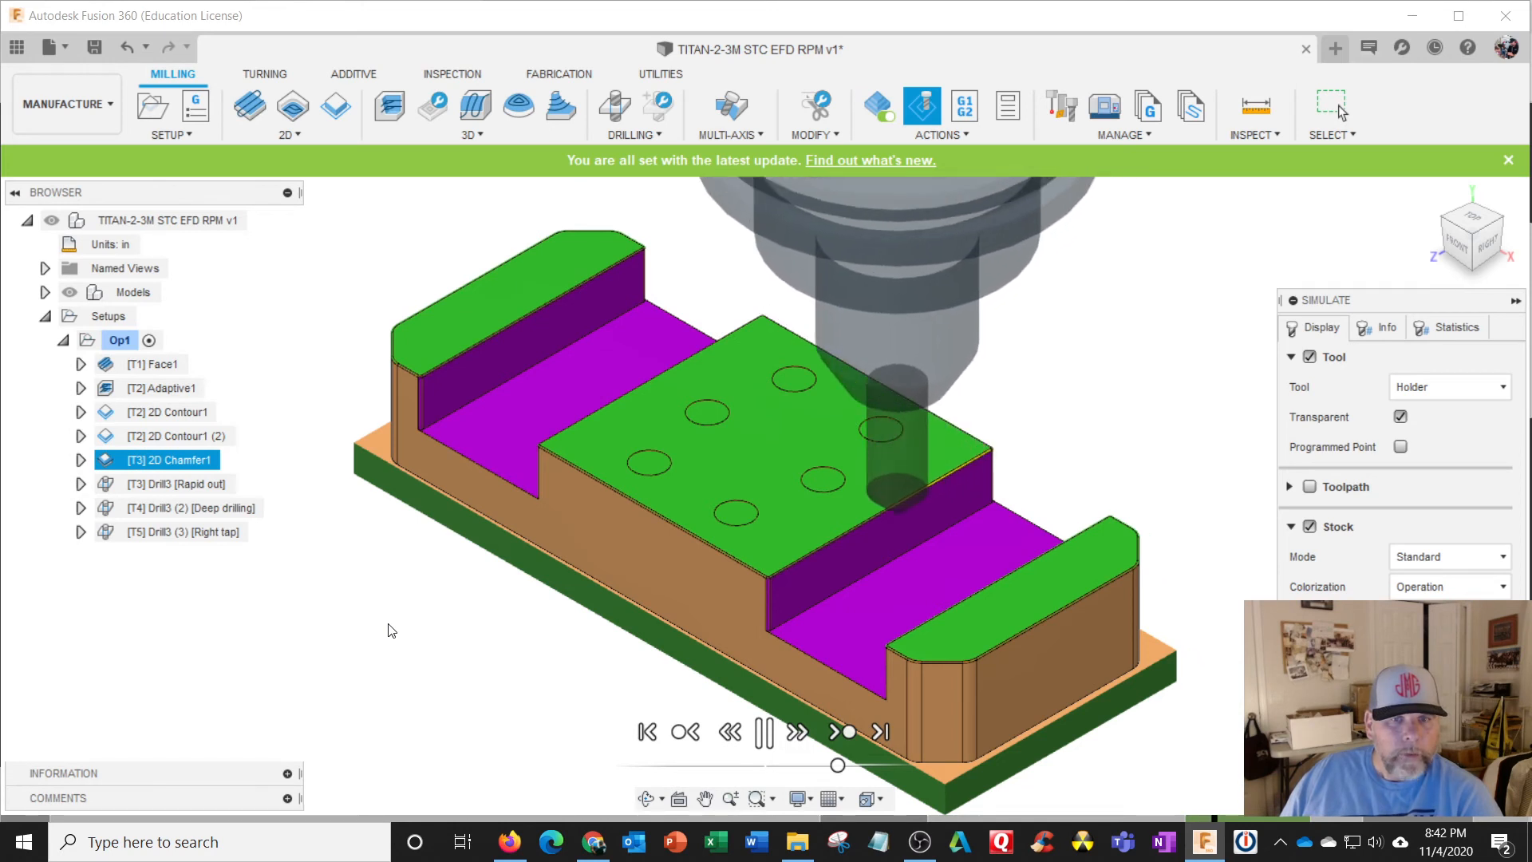
pyautogui.moveTo(844, 770); pyautogui.dragTo(848, 767)
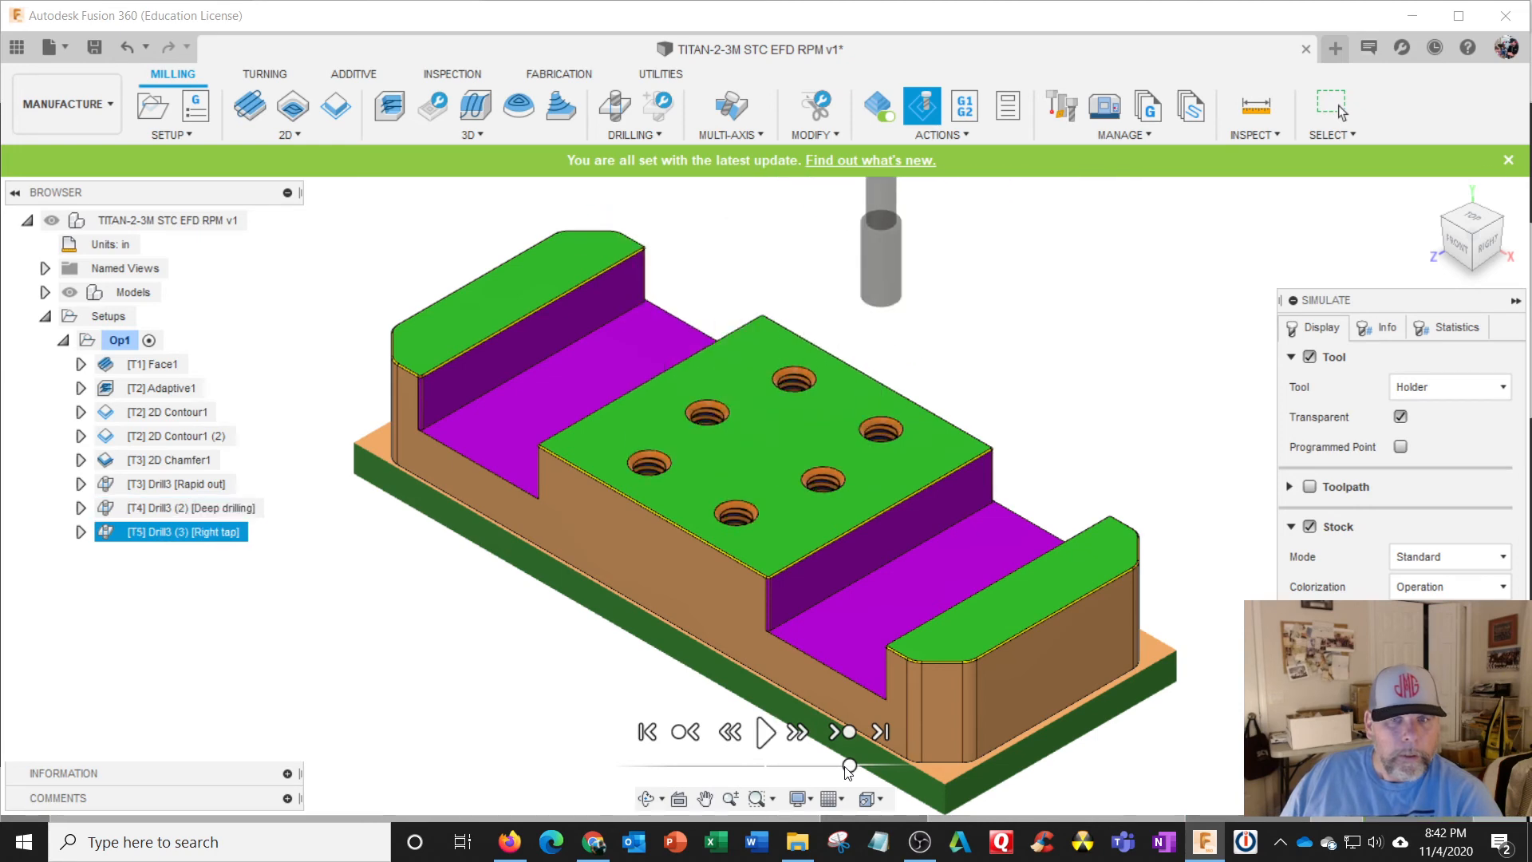
pyautogui.click(1341, 112)
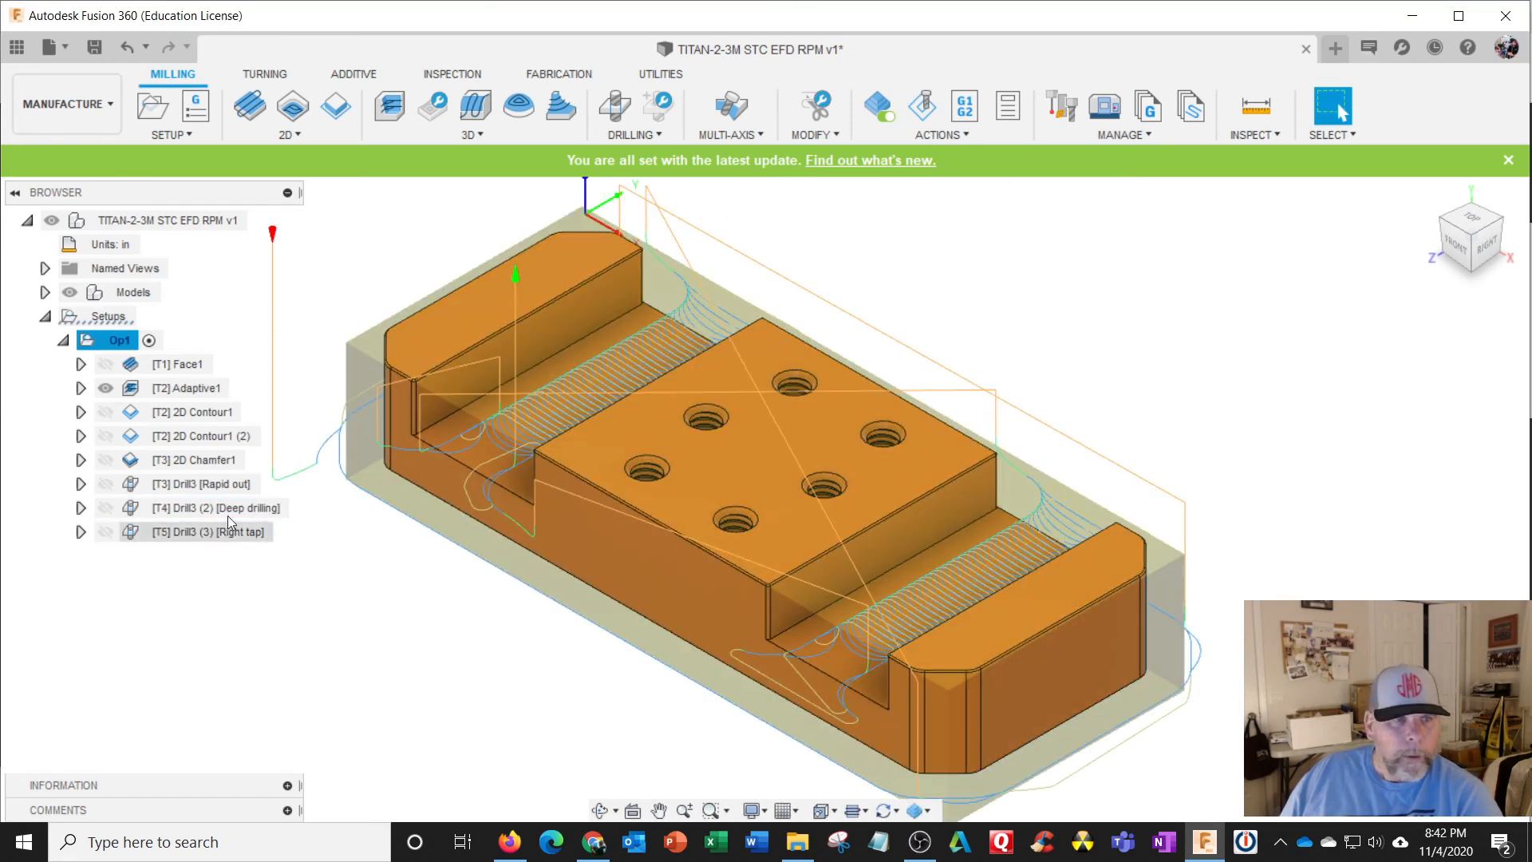
# Examine the Adaptive1 toolpath at the floors of the two slots.
pyautogui.click(148, 391)
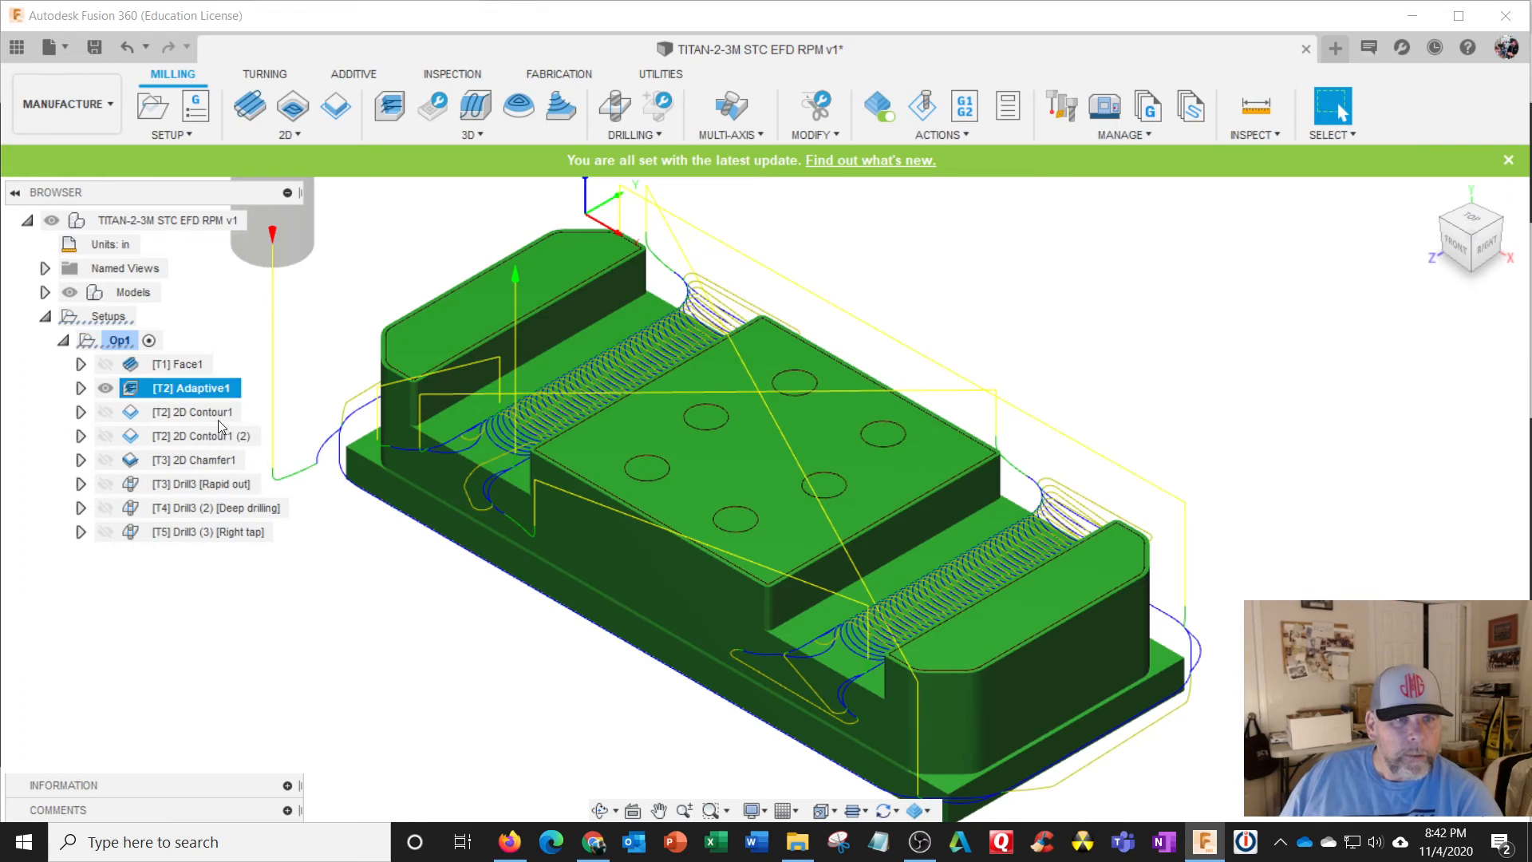
pyautogui.keyDown('shift'); pyautogui.moveTo(454, 420); pyautogui.dragTo(469, 482, button='middle'); pyautogui.keyUp('shift')
pyautogui.scroll(5, 472, 494)
pyautogui.scroll(-6, 459, 500)
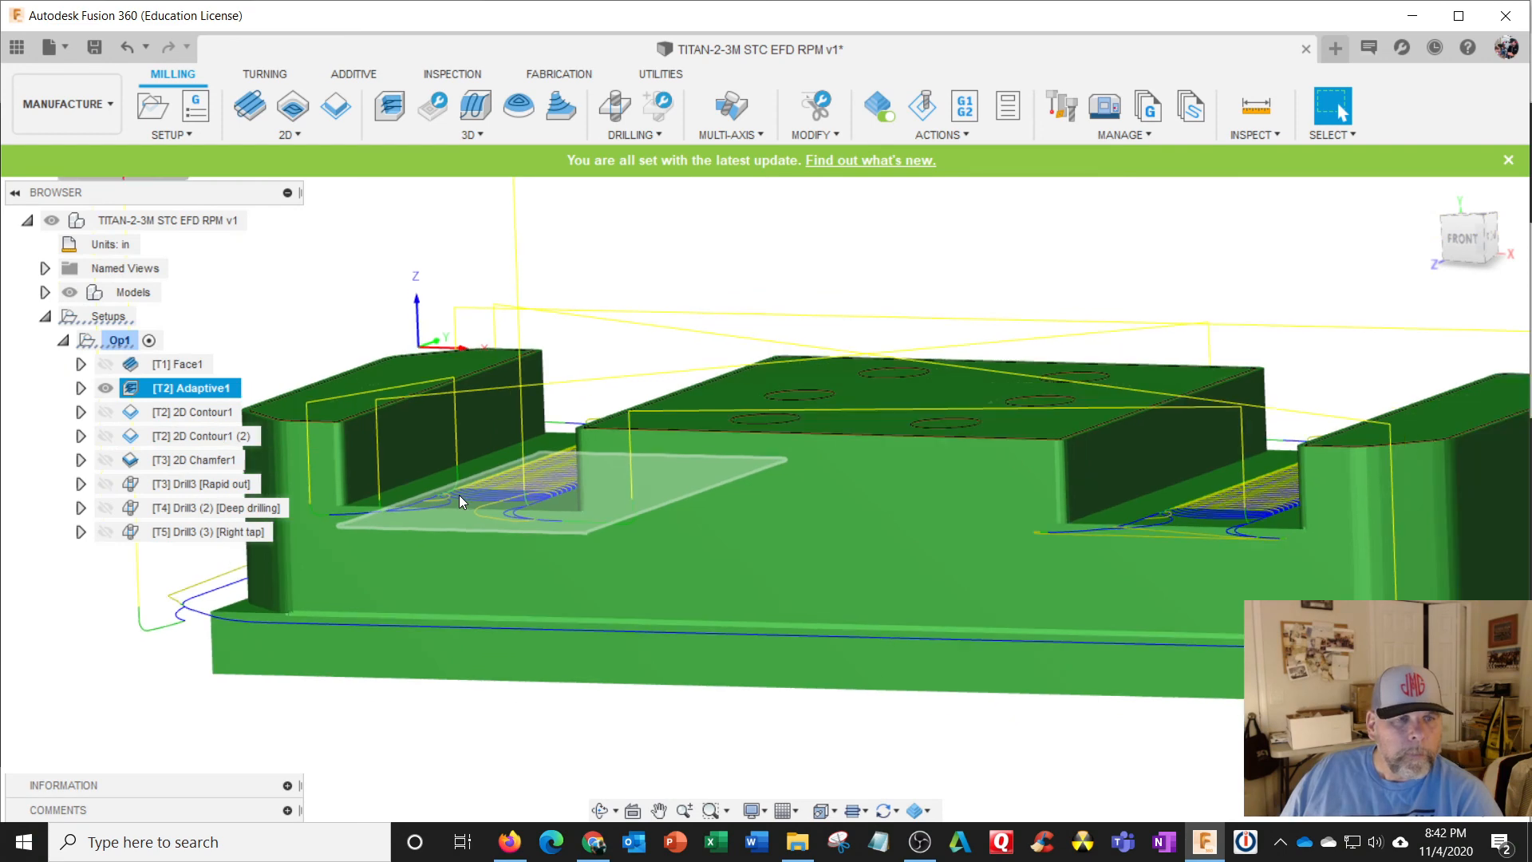
# Show only the 2D Contour1 (2) toolpath, with Adaptive1 and 2D Contour1 hidden, and examine it at the slots.
pyautogui.click(181, 415)
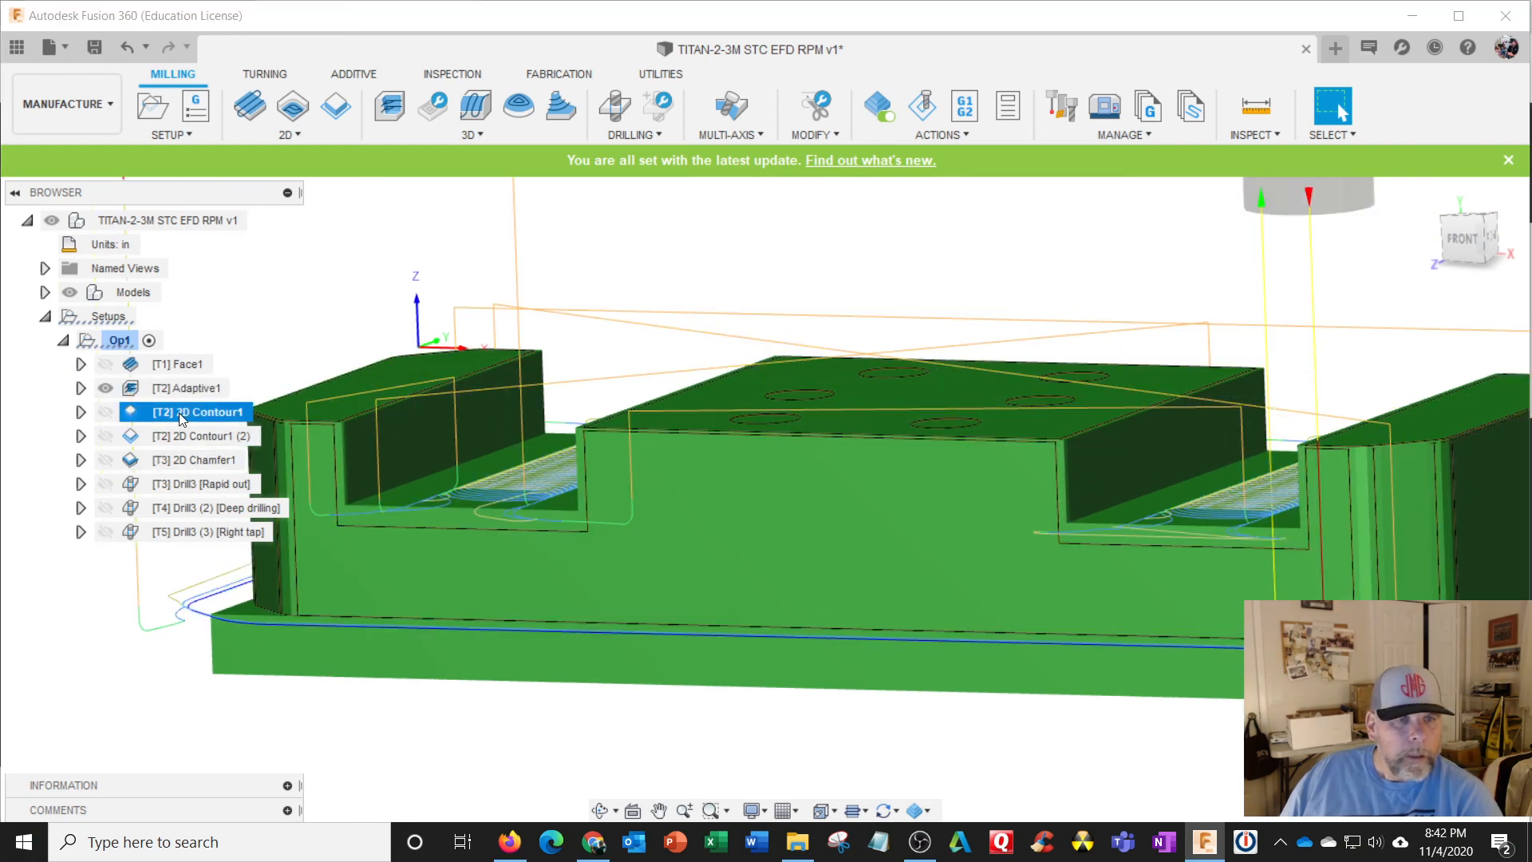
pyautogui.click(109, 410)
pyautogui.click(108, 388)
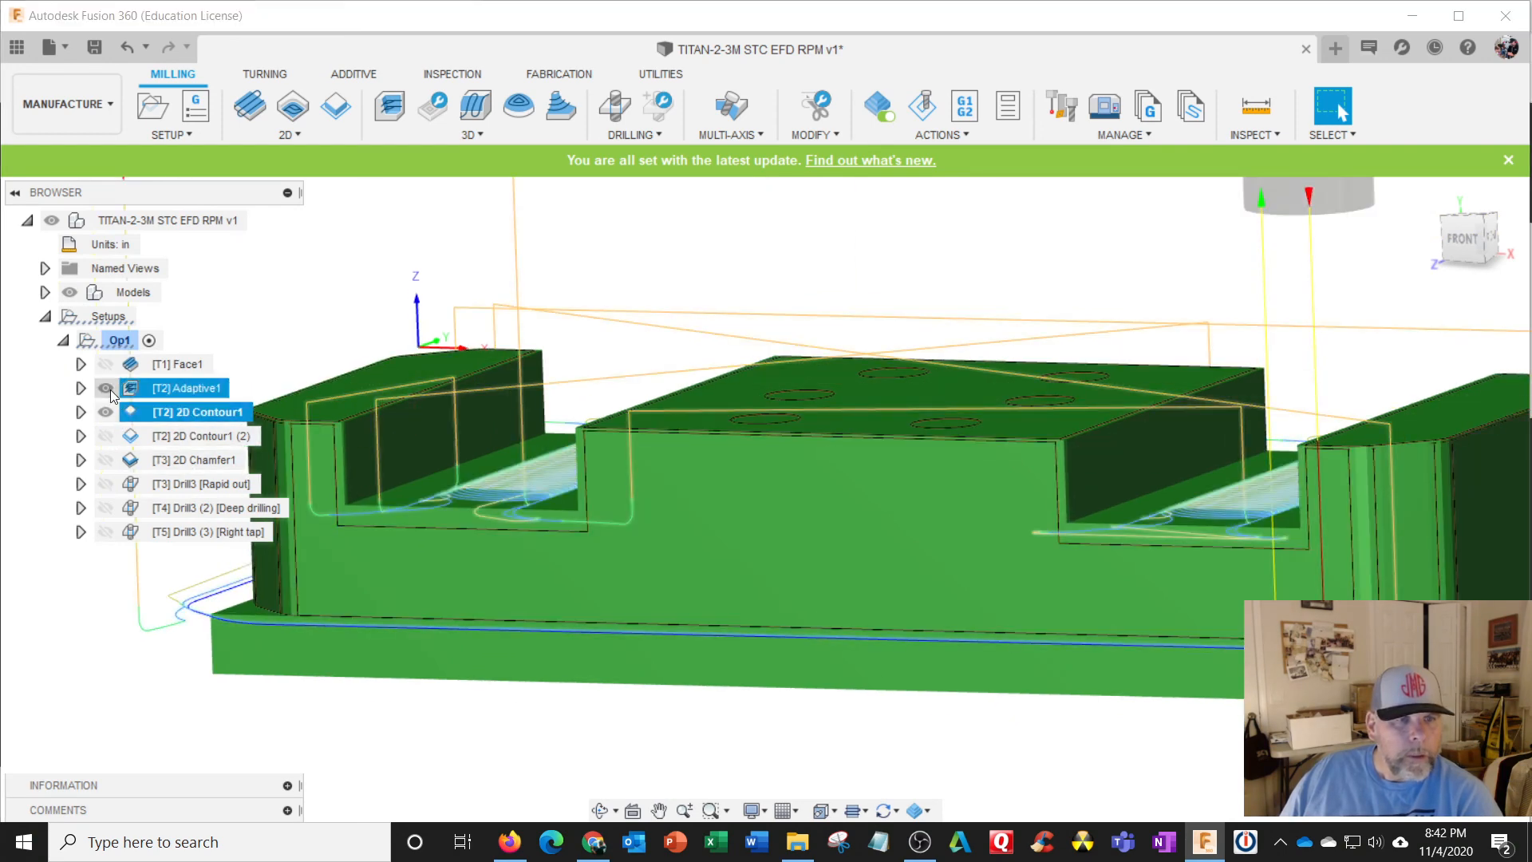
pyautogui.click(102, 439)
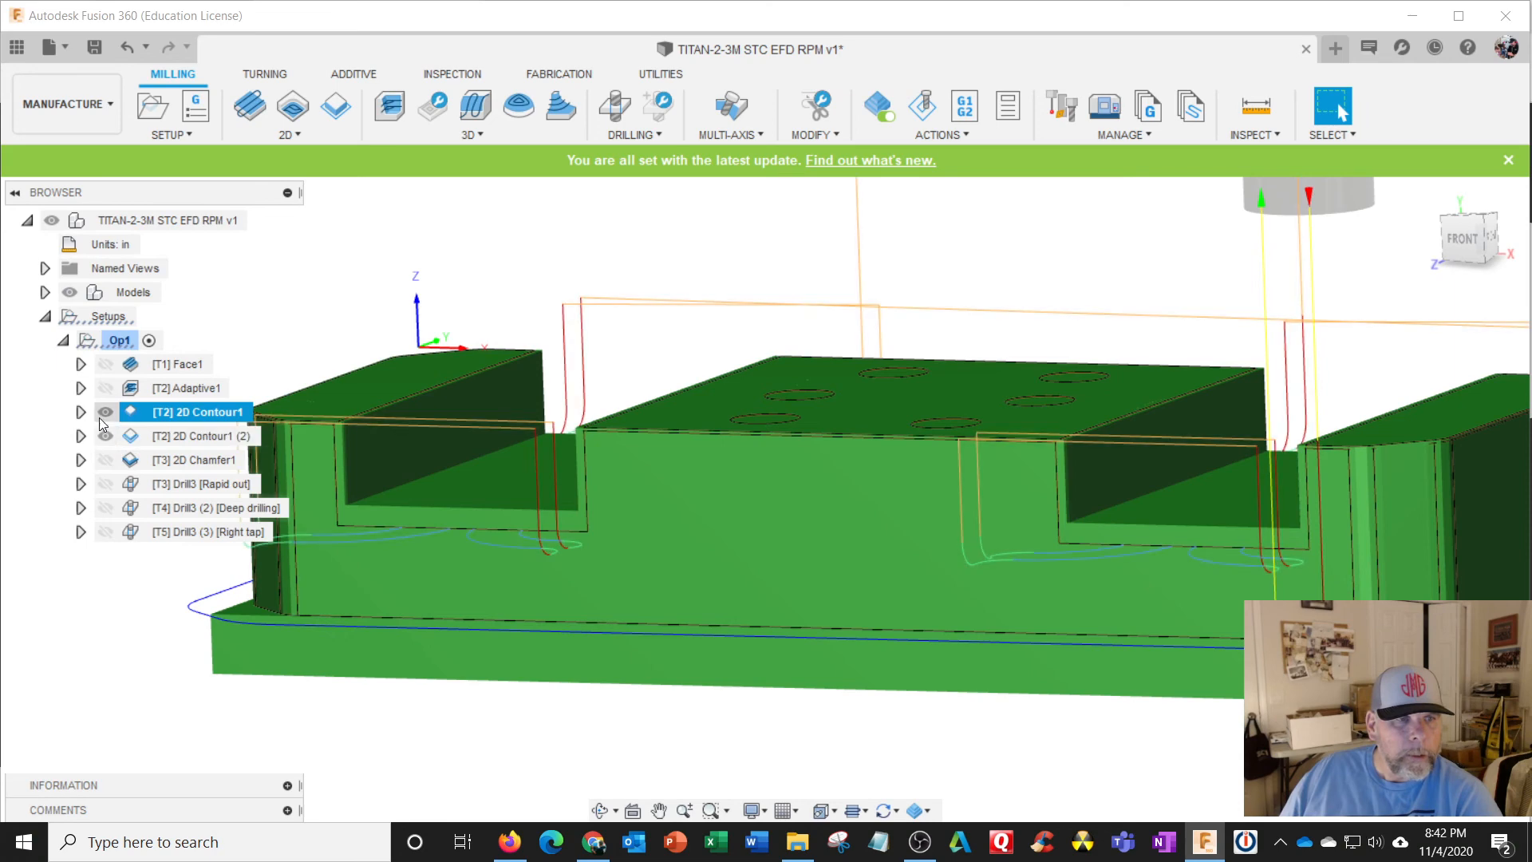
pyautogui.click(99, 418)
pyautogui.keyDown('shift'); pyautogui.moveTo(411, 558); pyautogui.dragTo(528, 555, button='middle'); pyautogui.keyUp('shift')
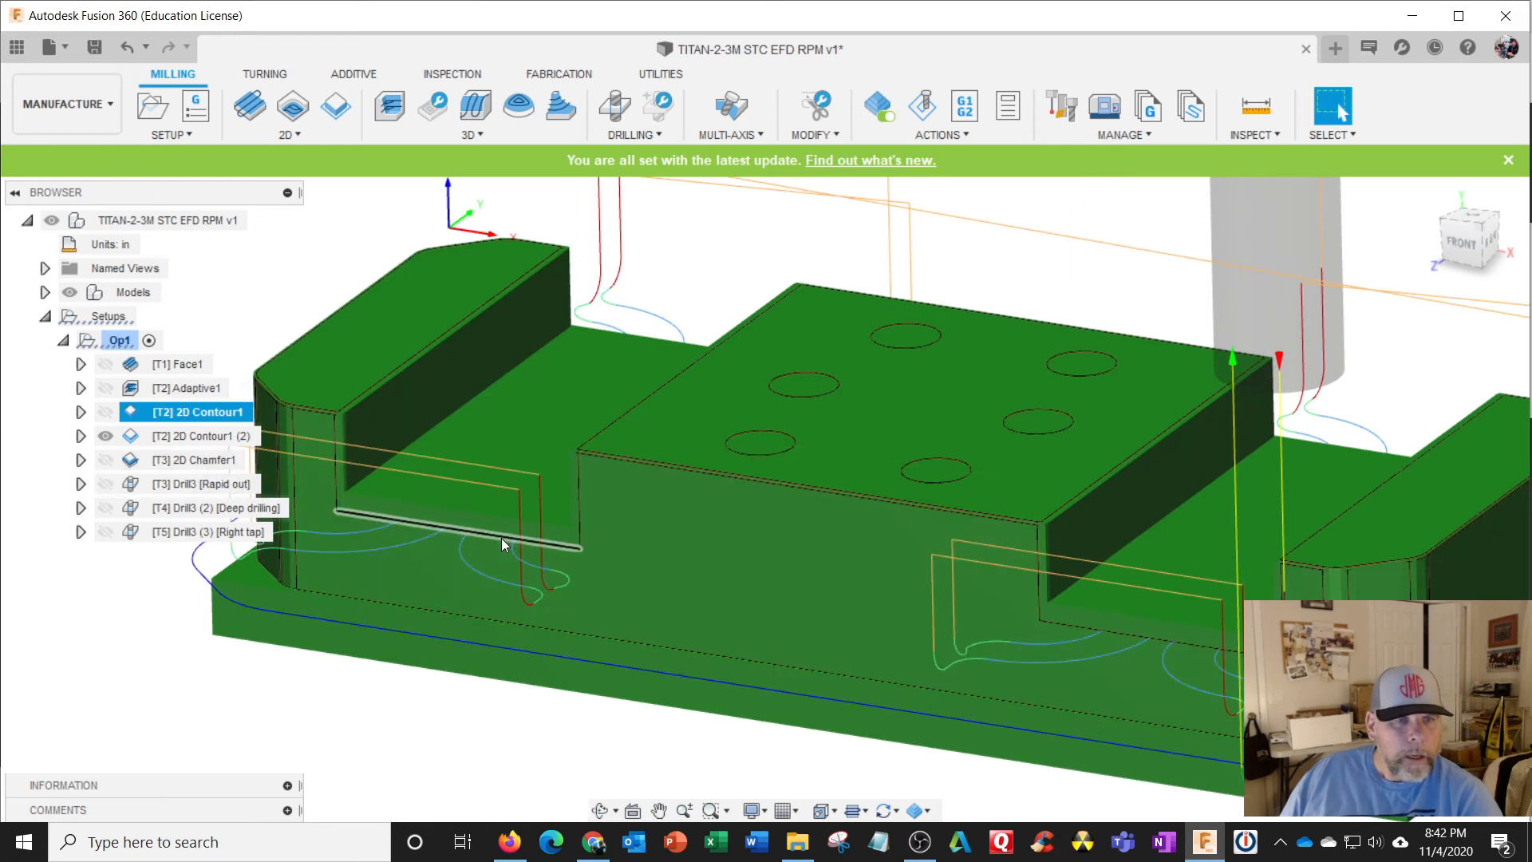
pyautogui.keyDown('shift'); pyautogui.moveTo(539, 538); pyautogui.dragTo(472, 514, button='middle'); pyautogui.keyUp('shift')
# Open 2D Contour1 (2) for editing and check the bottom height's reference face and available reference options.
pyautogui.rightClick(193, 435)
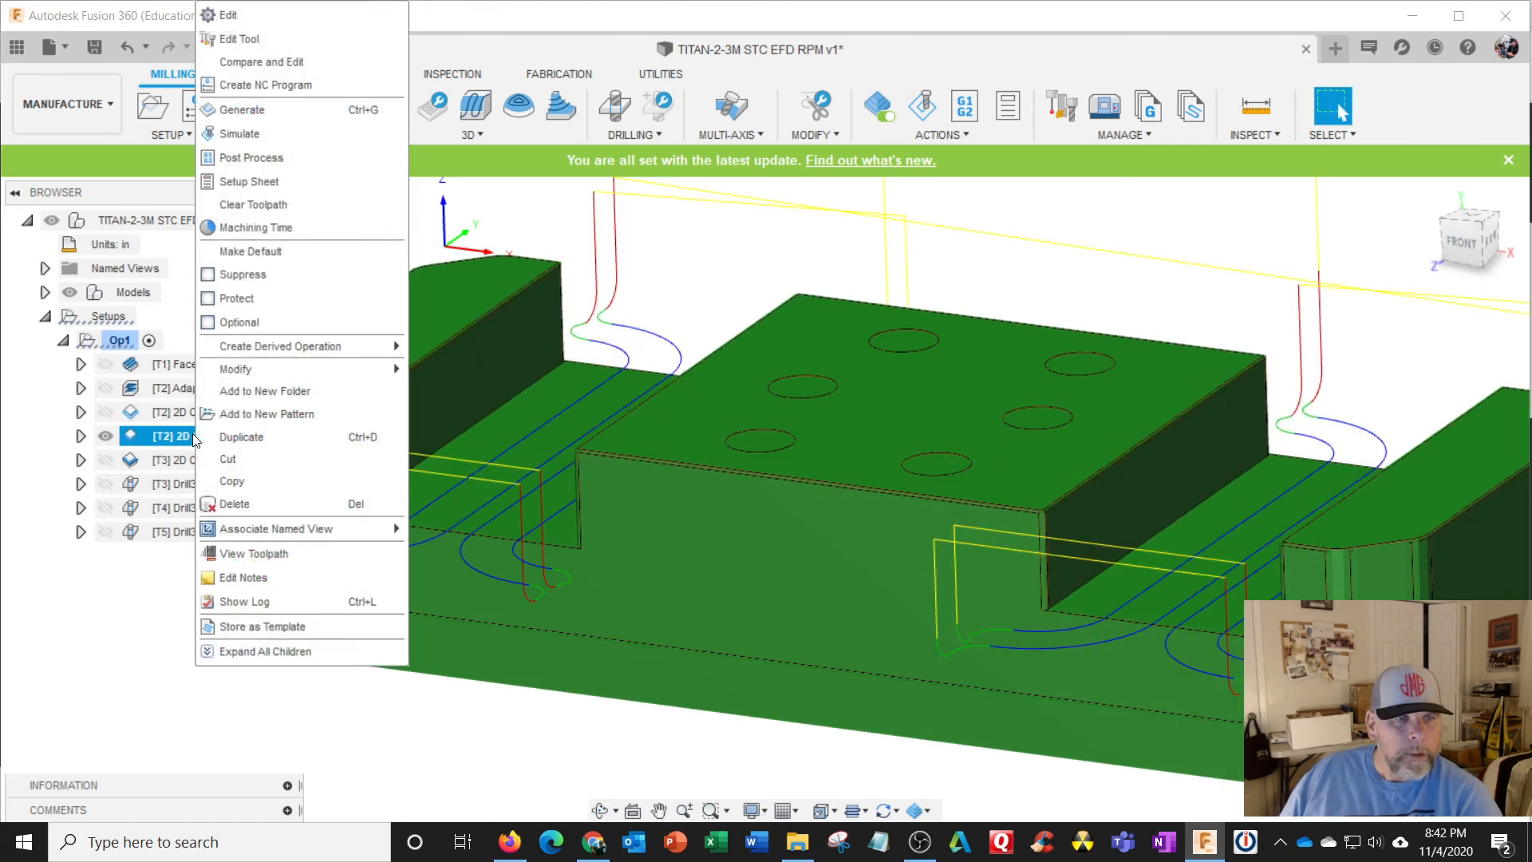
pyautogui.click(244, 16)
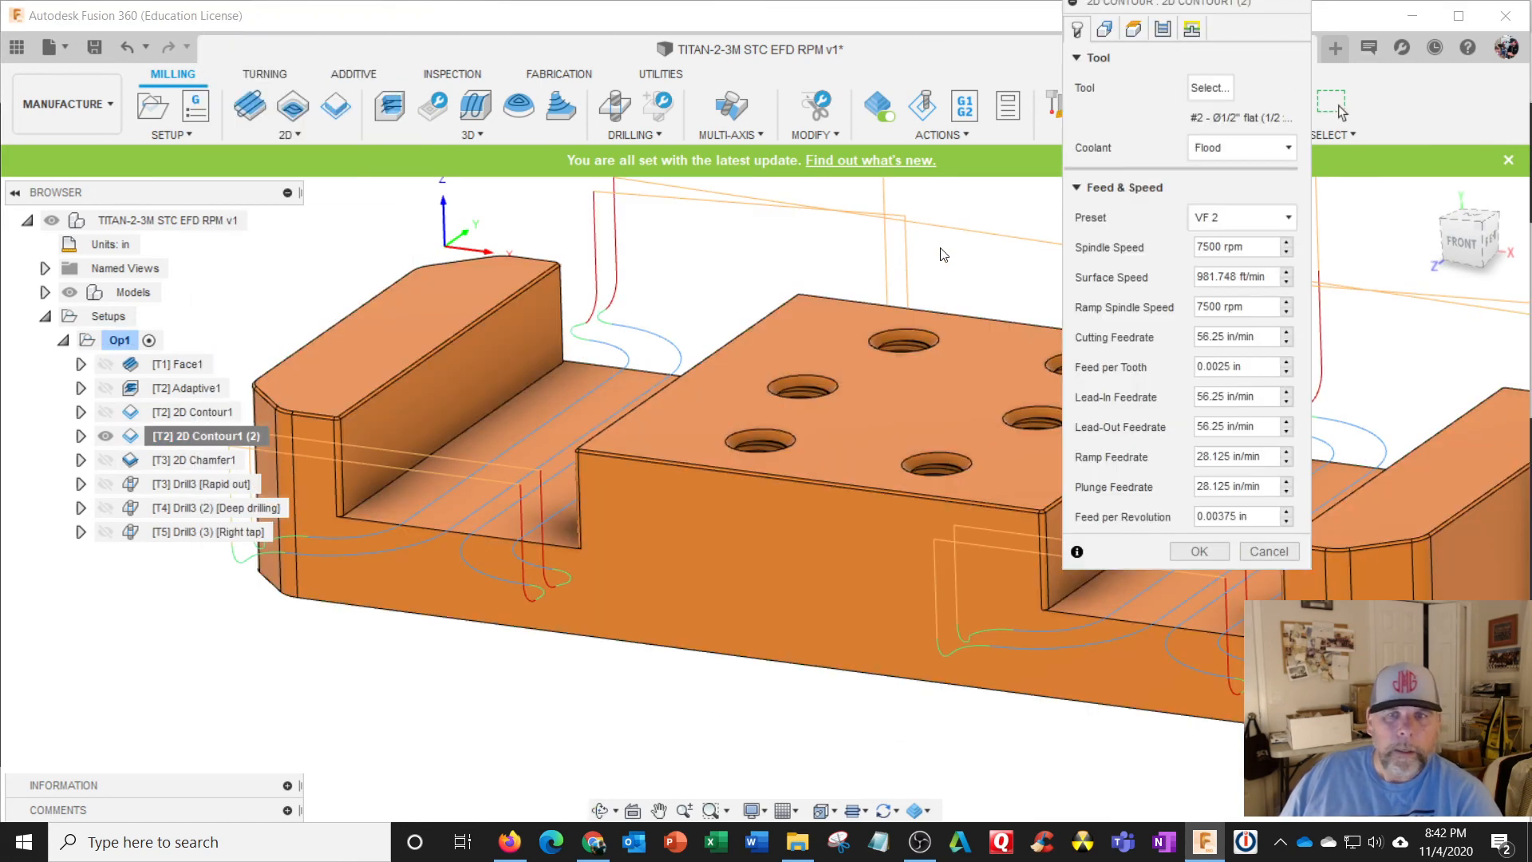
pyautogui.click(1133, 29)
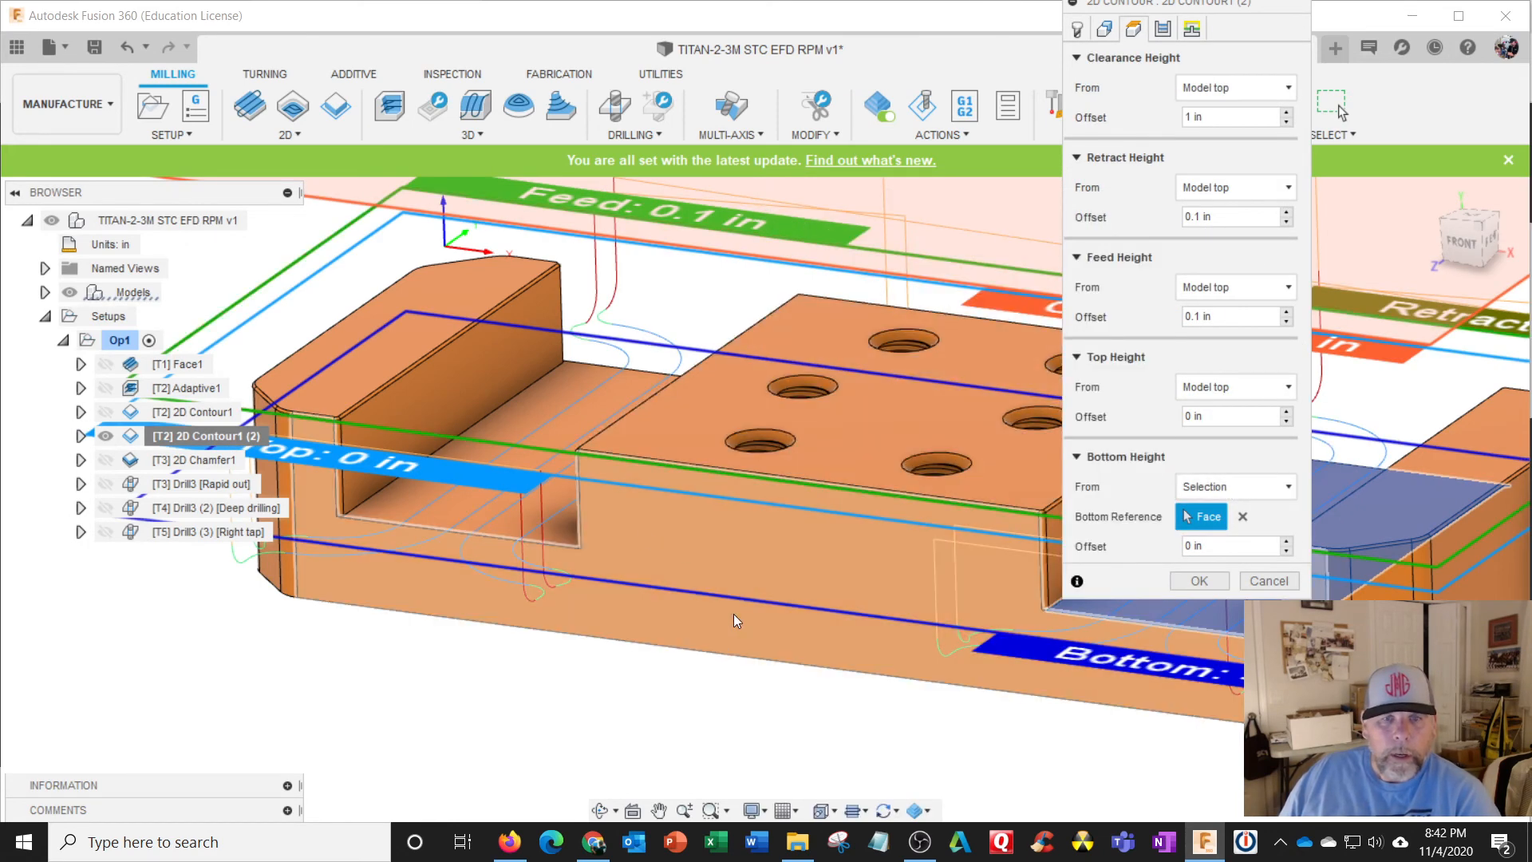
pyautogui.keyDown('shift'); pyautogui.moveTo(733, 614); pyautogui.dragTo(691, 672, button='middle'); pyautogui.keyUp('shift')
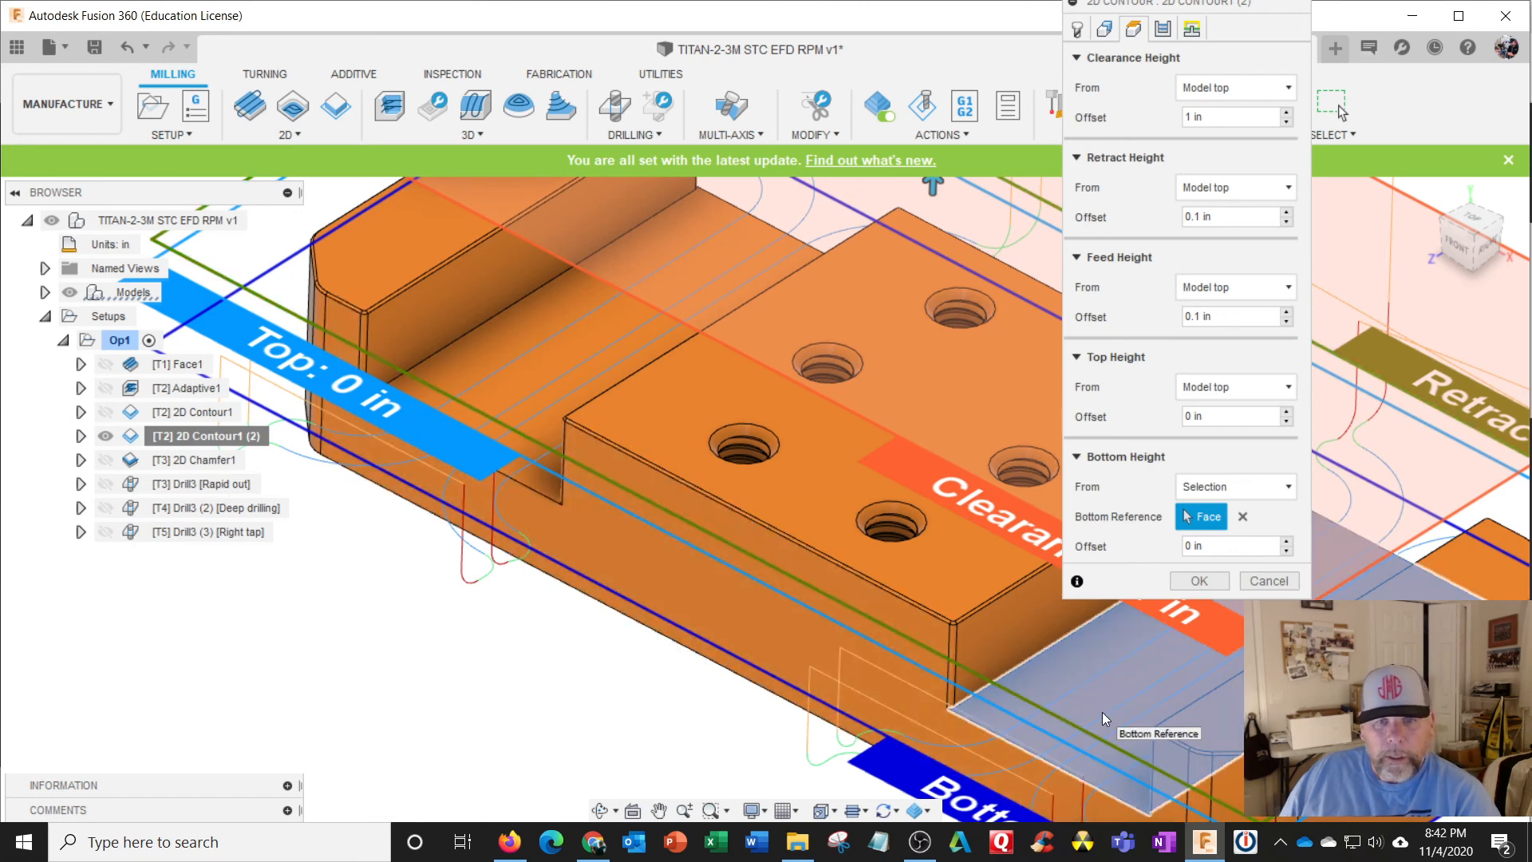
pyautogui.click(1102, 712)
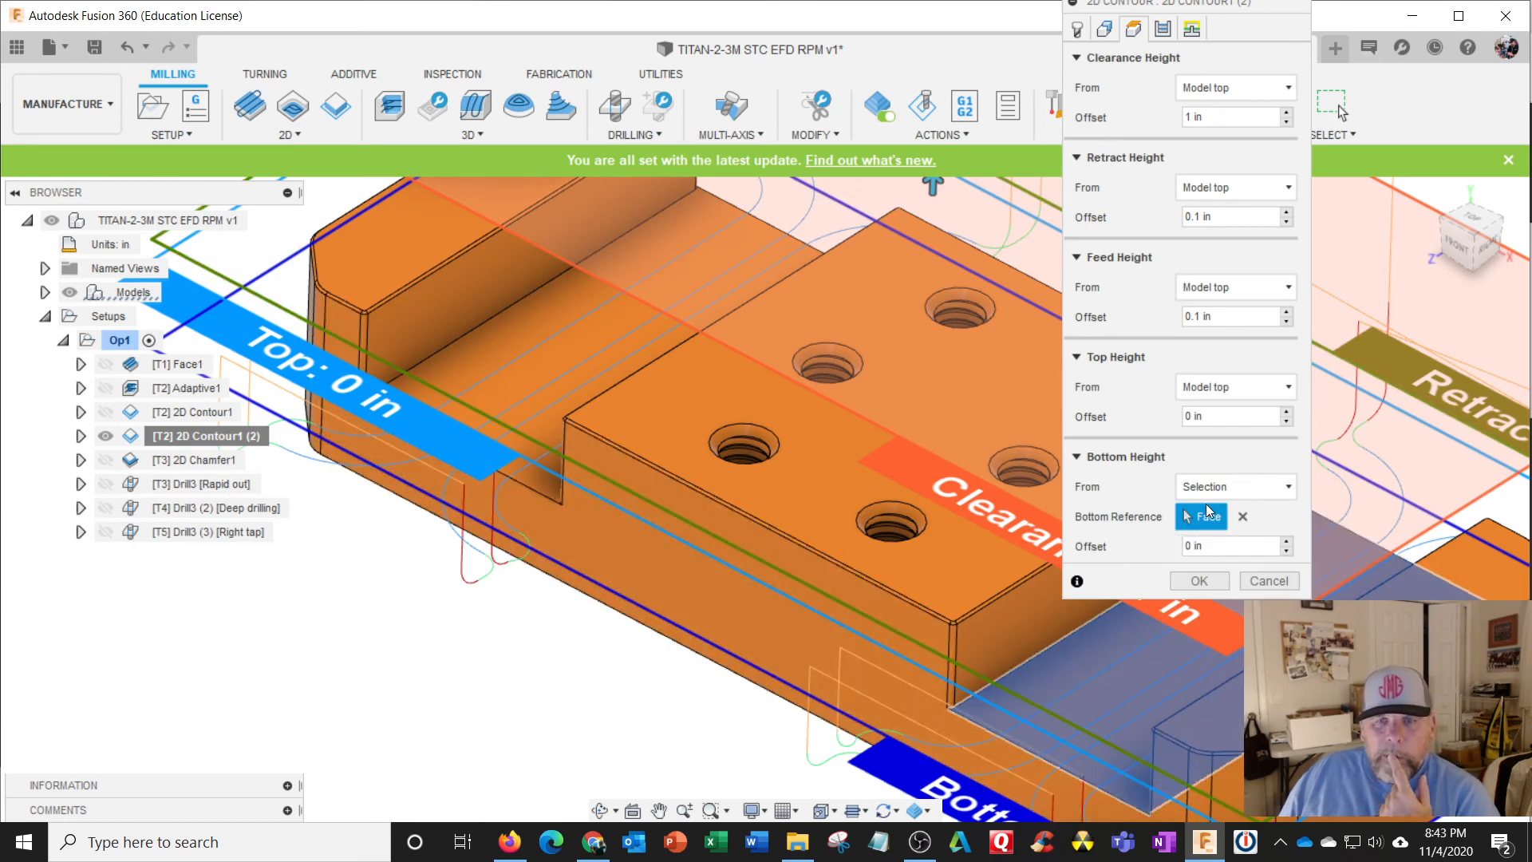
pyautogui.click(1241, 490)
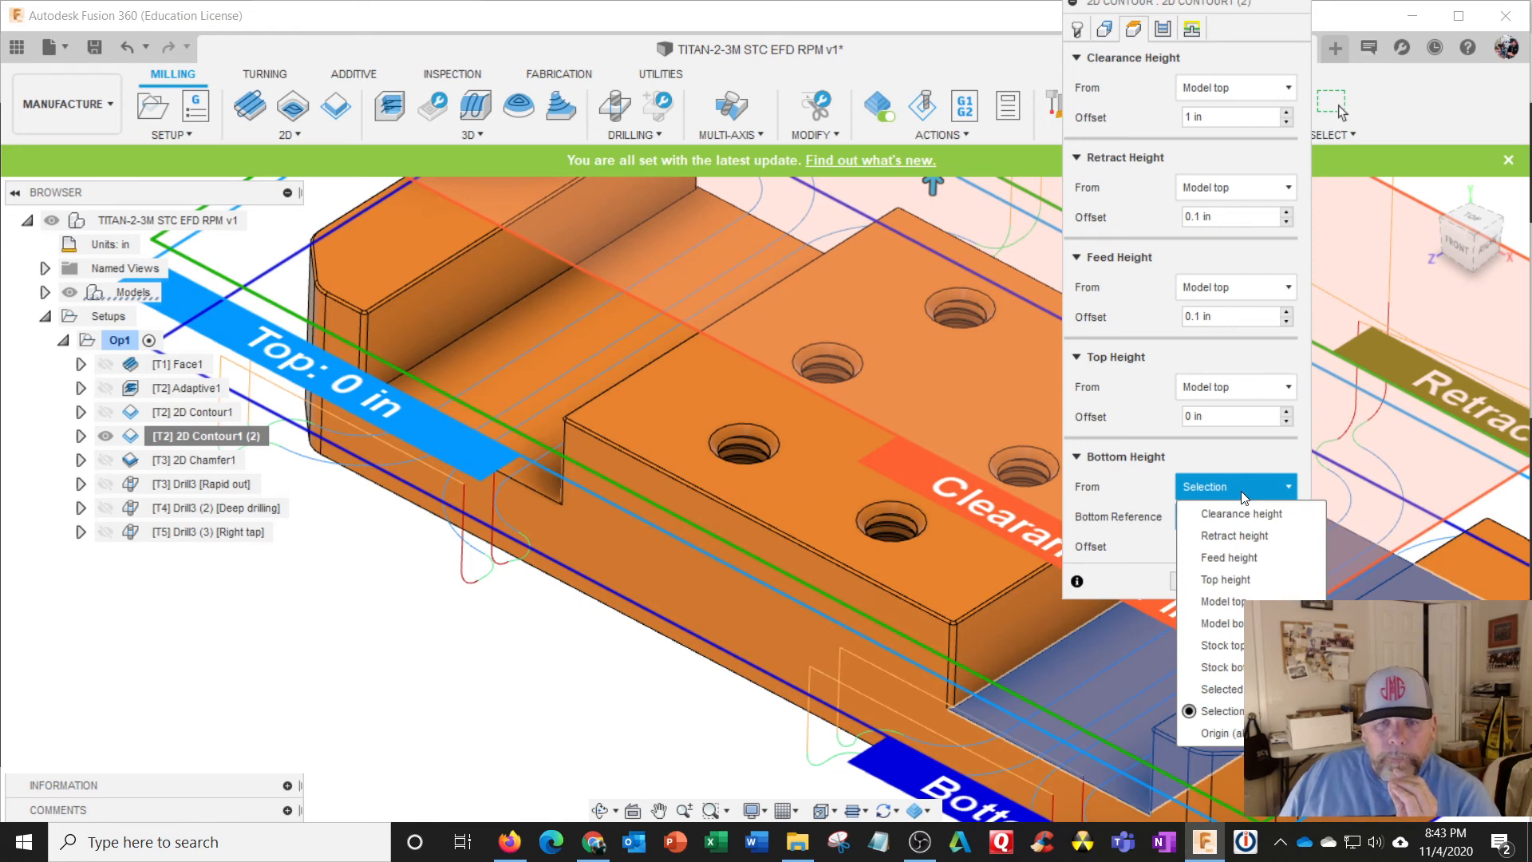
pyautogui.click(691, 739)
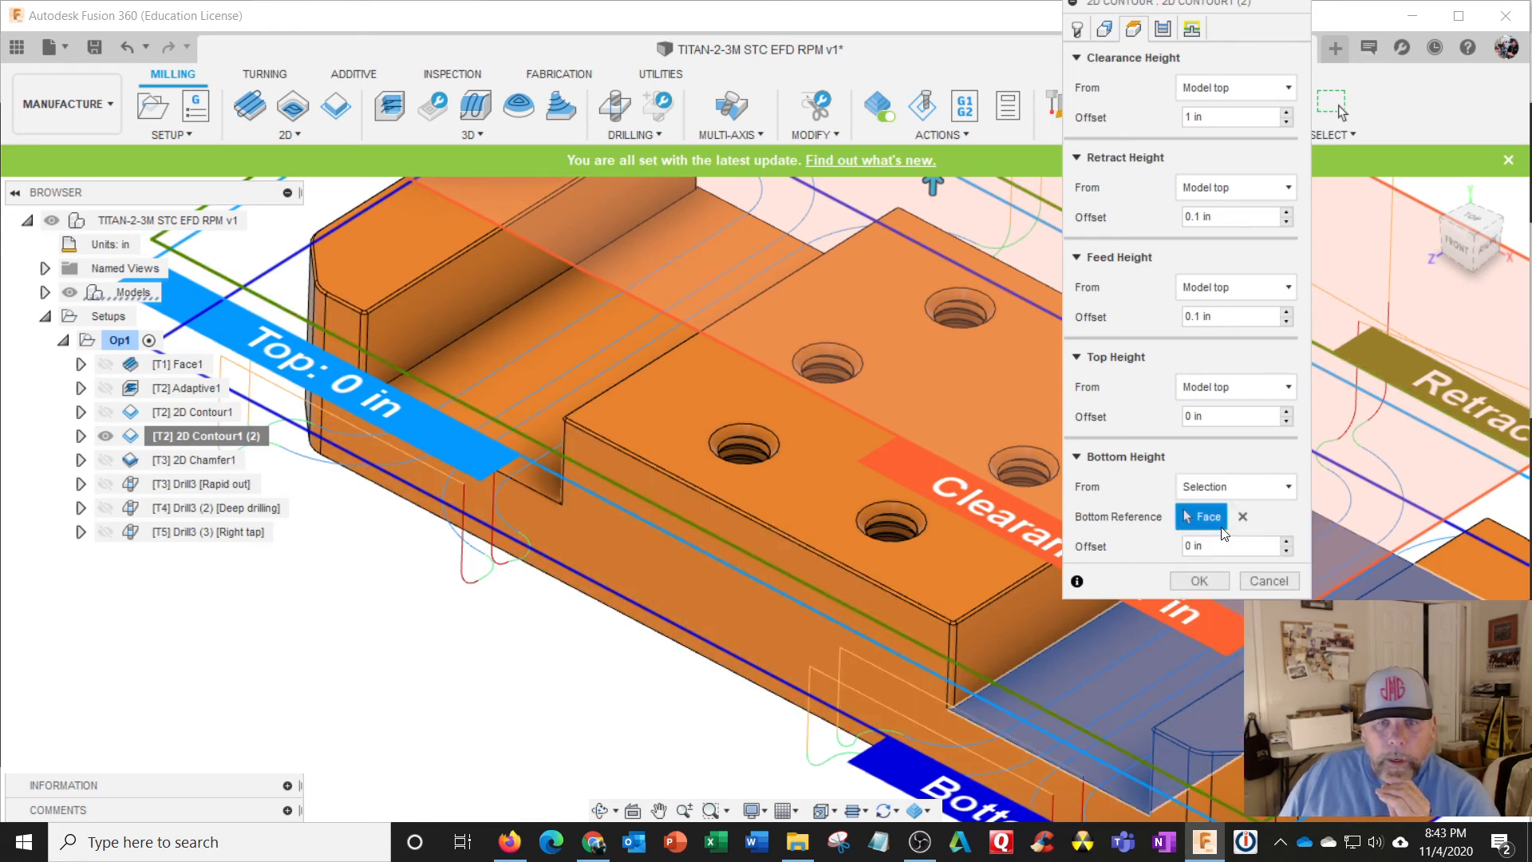
# Clear the bottom height reference, set it to the floor face of the slot nearest the front view, and accept the 2D Contour1 (2) operation.
pyautogui.click(1241, 518)
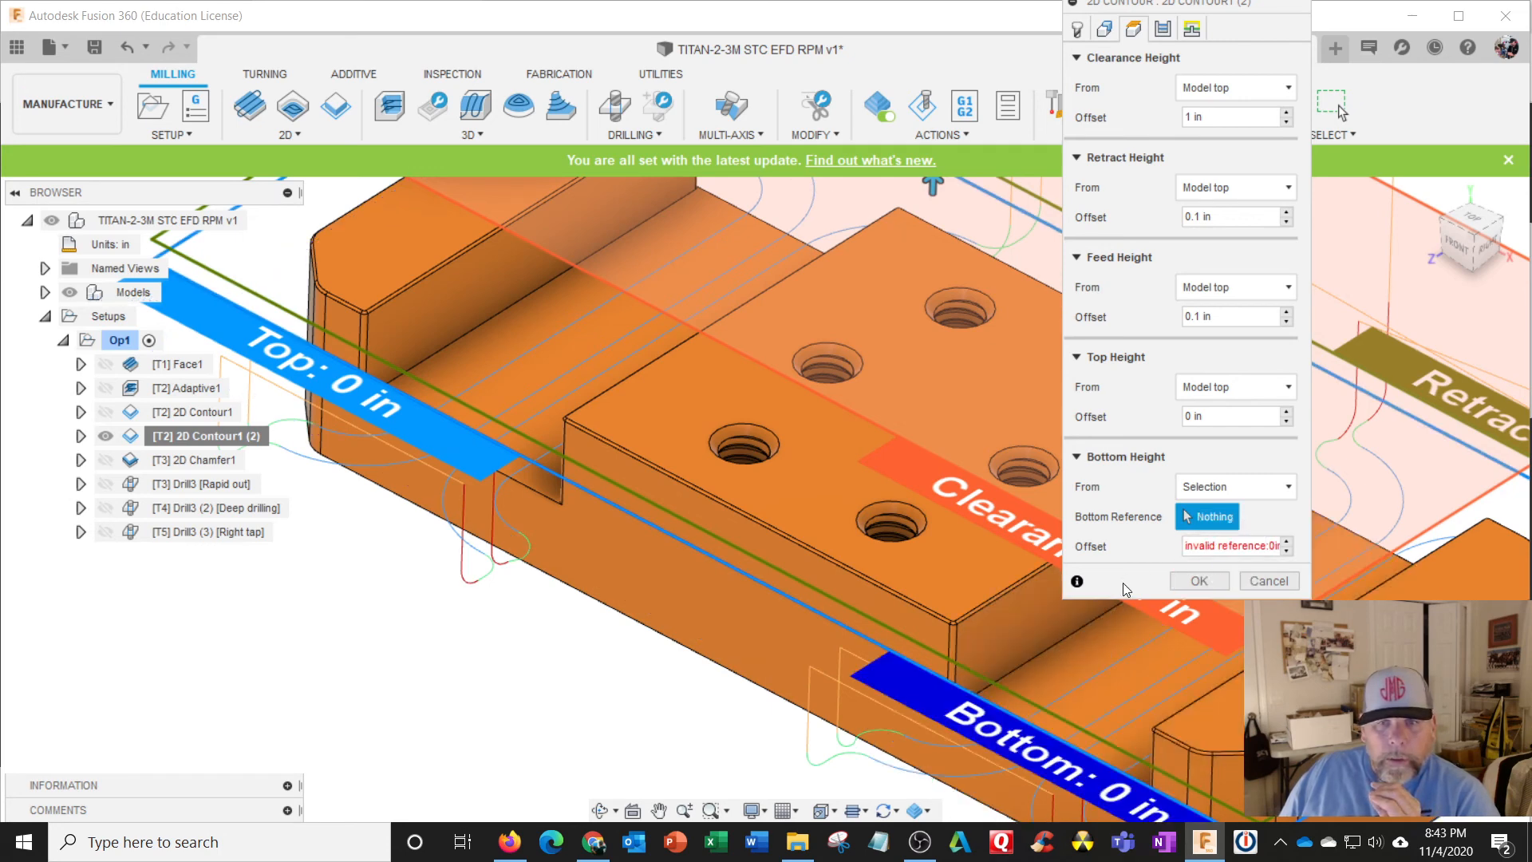
pyautogui.click(478, 355)
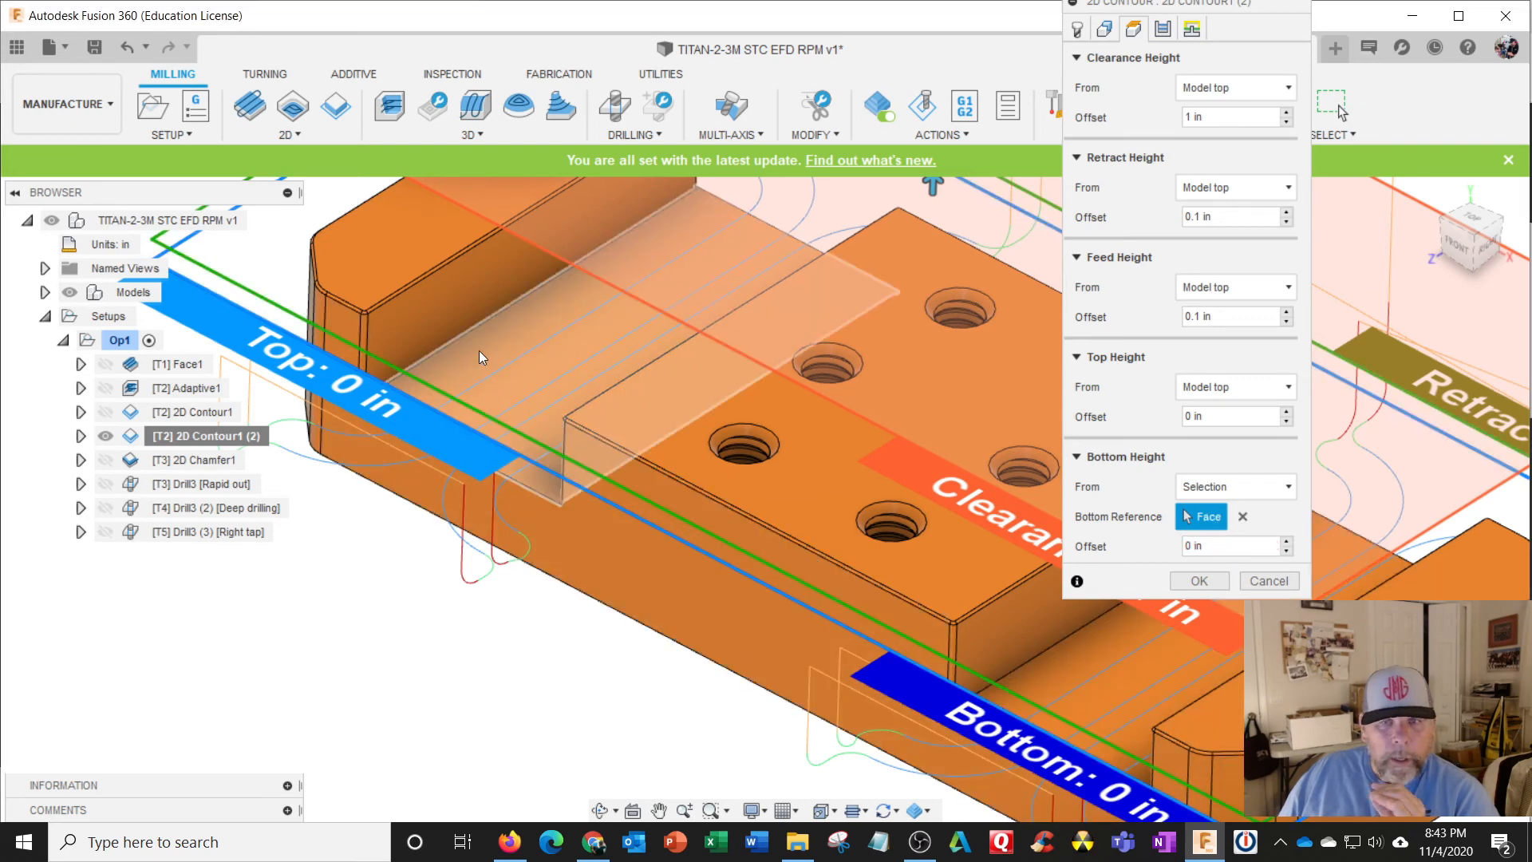
pyautogui.scroll(-4, 526, 588)
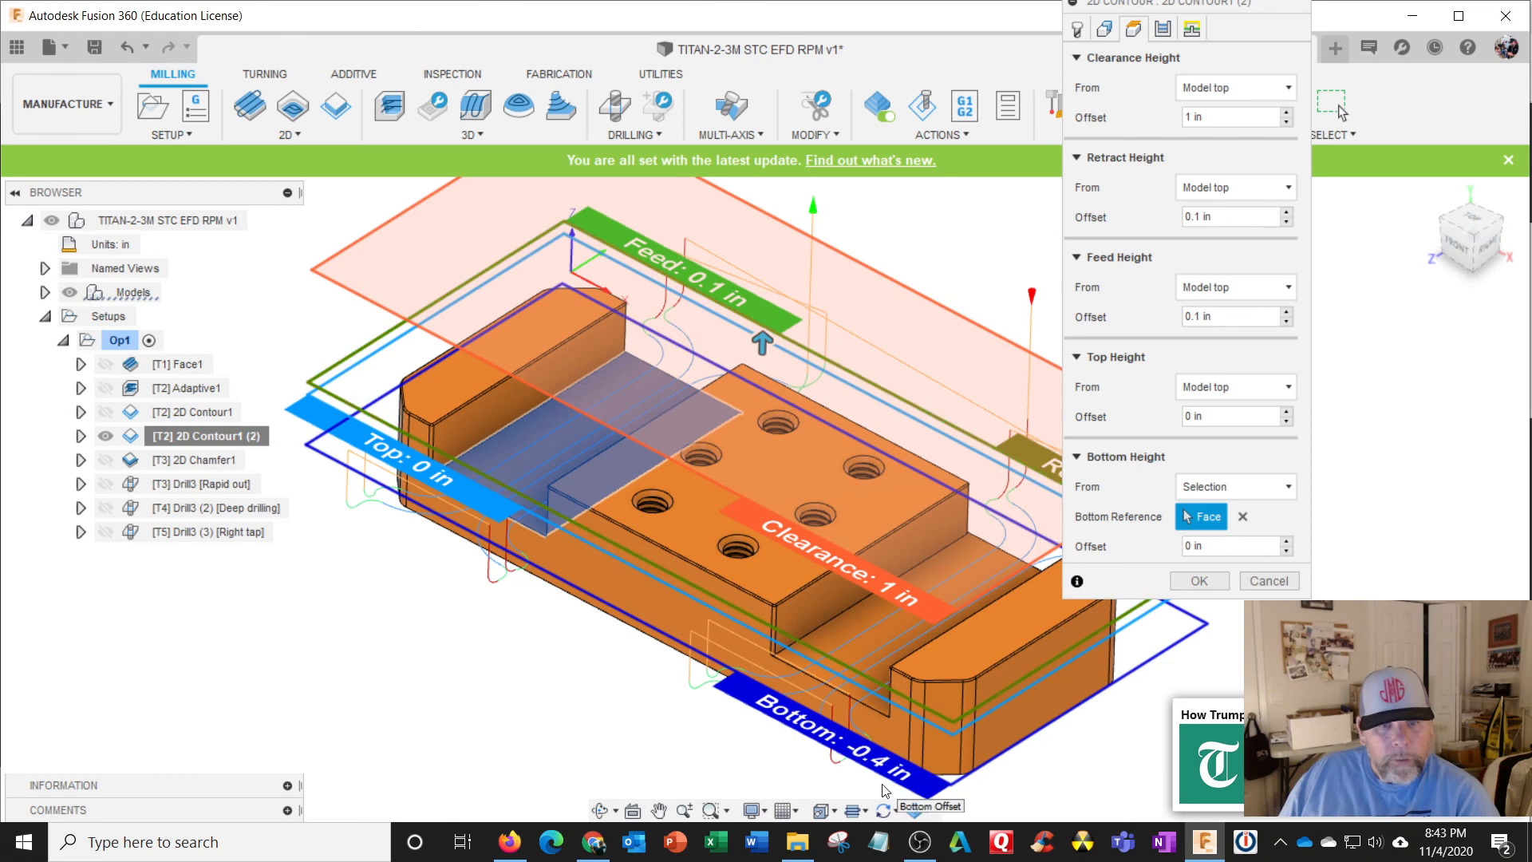
pyautogui.click(831, 645)
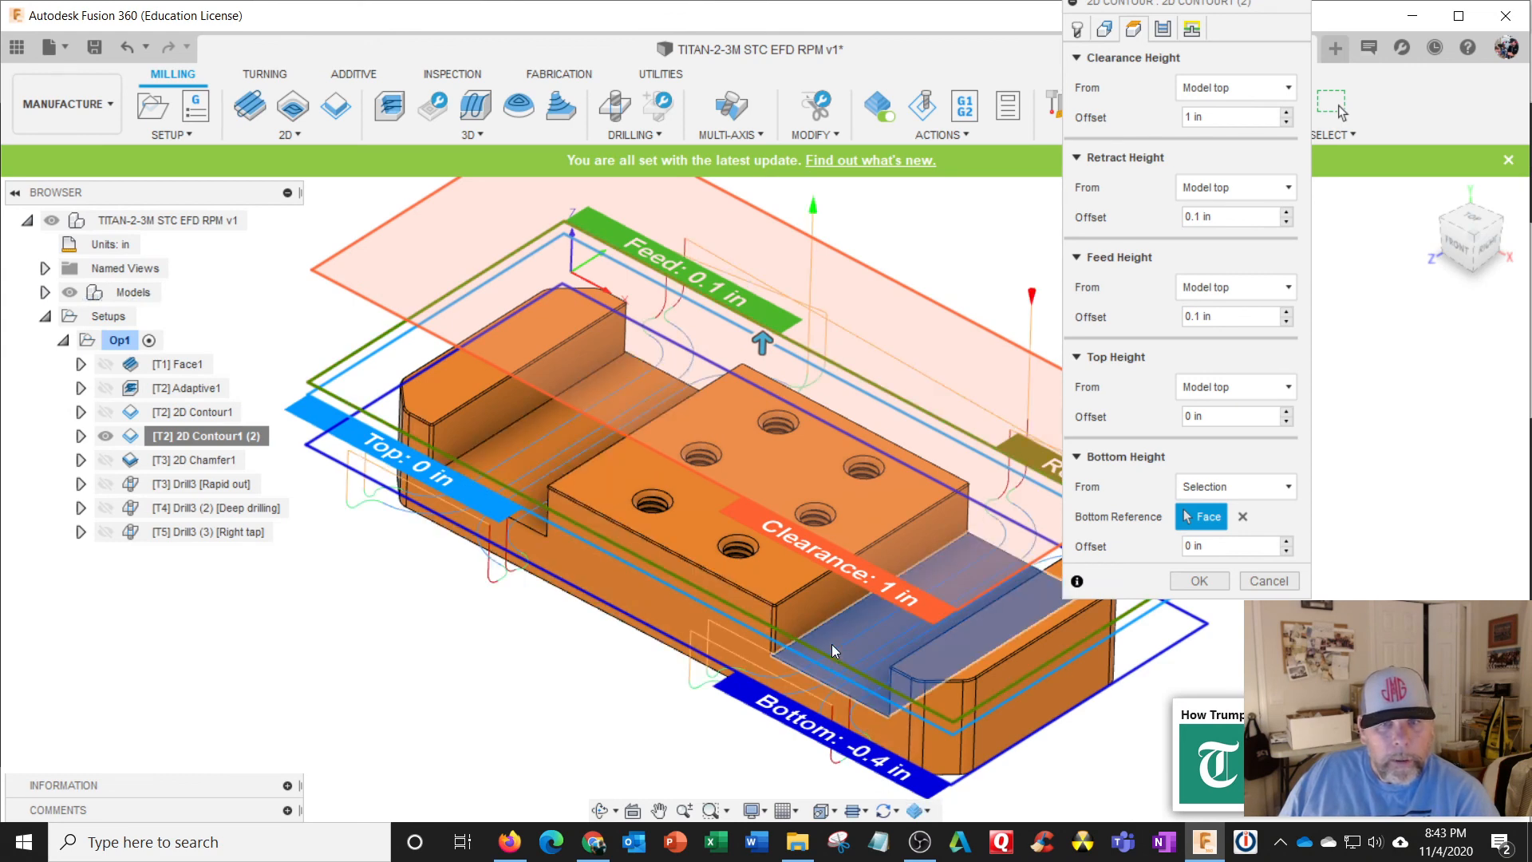
pyautogui.click(1193, 582)
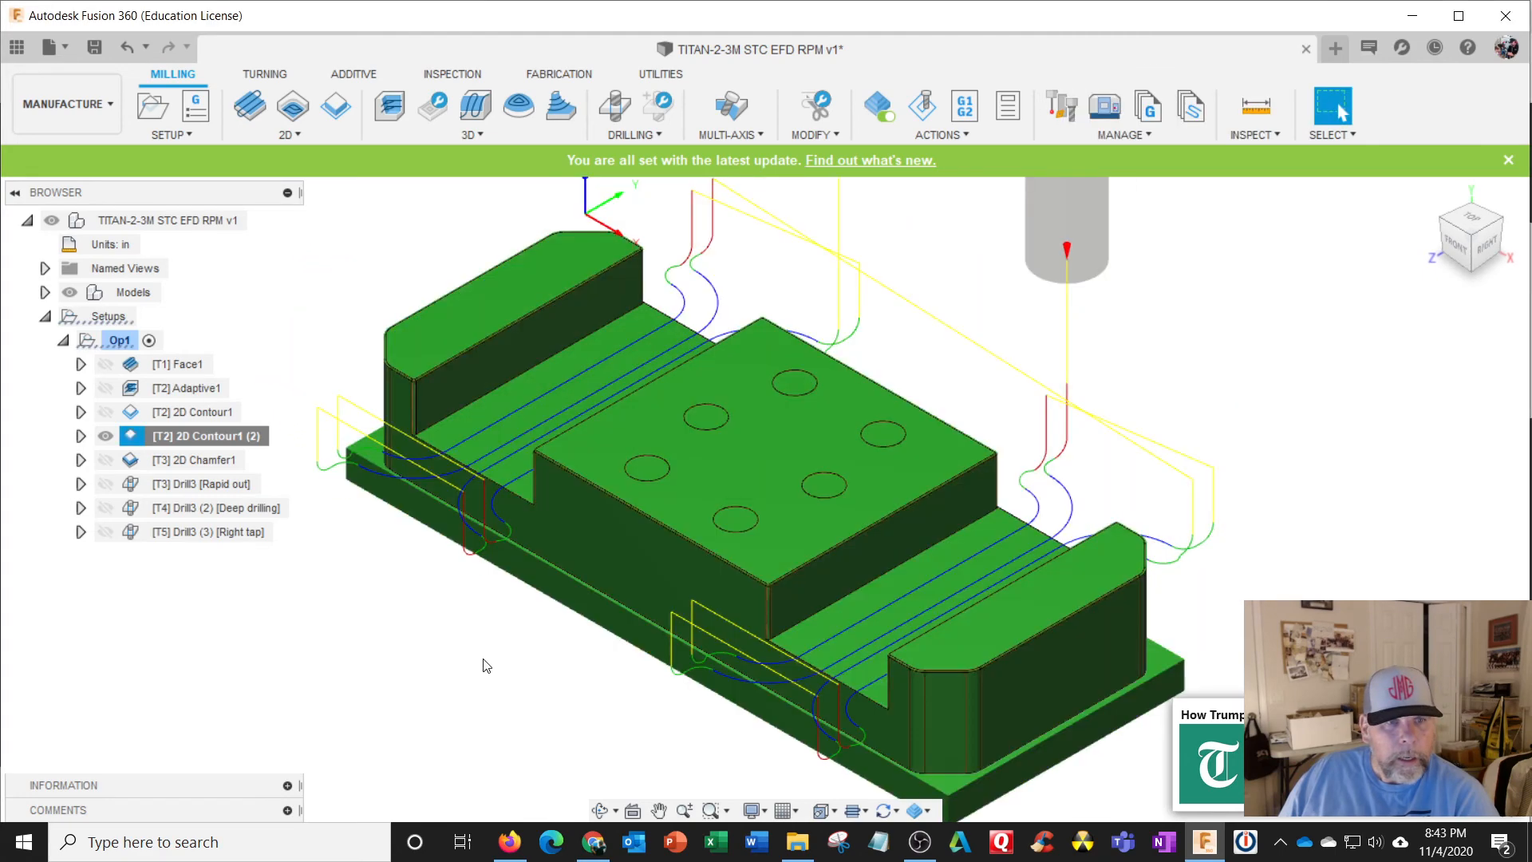
pyautogui.keyDown('shift'); pyautogui.moveTo(482, 665); pyautogui.dragTo(513, 643, button='middle'); pyautogui.keyUp('shift')
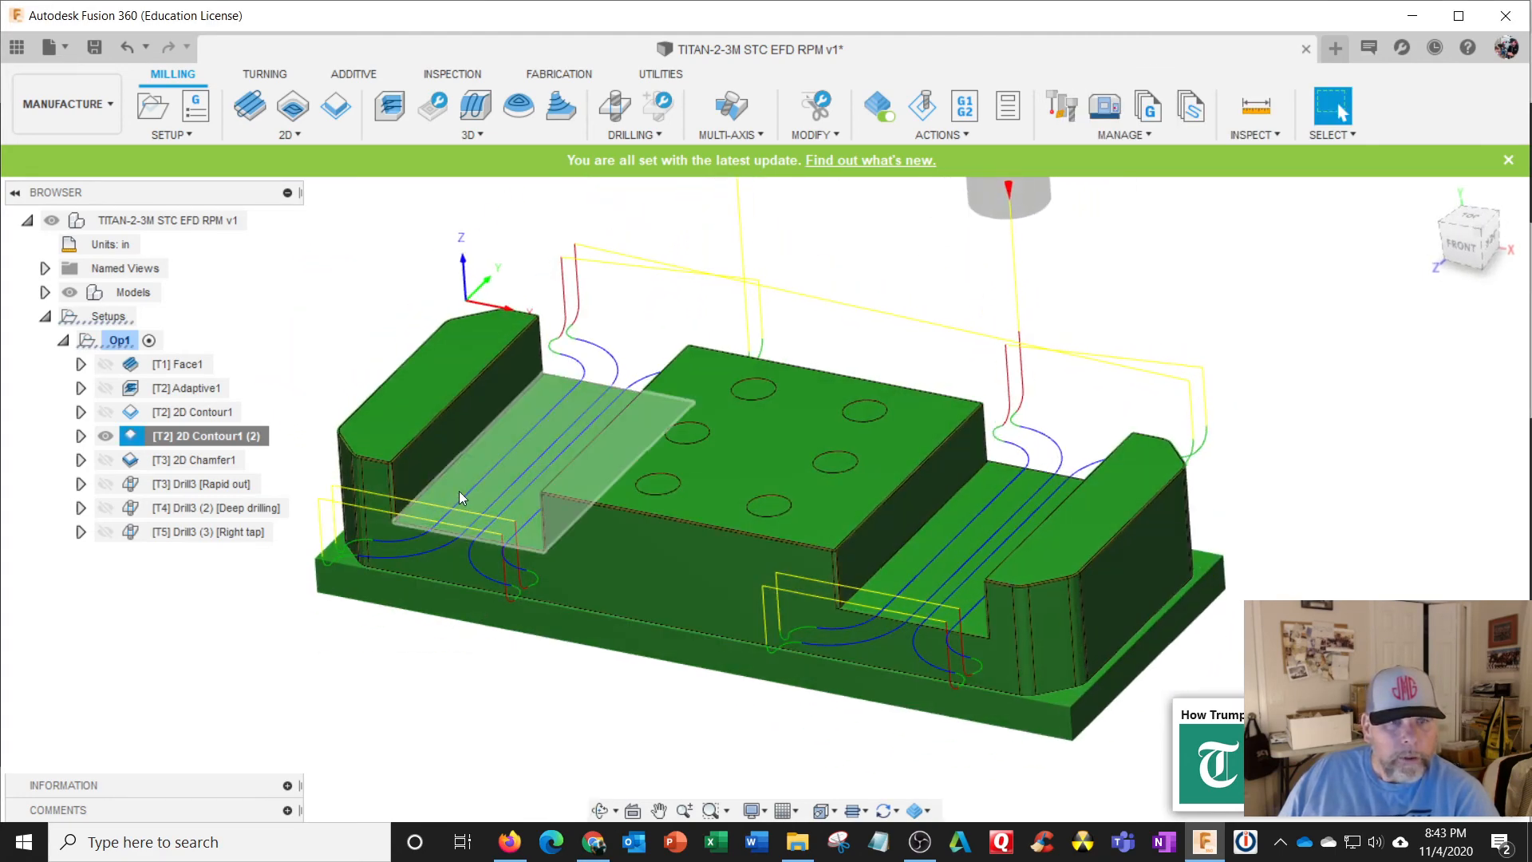
pyautogui.keyDown('shift'); pyautogui.moveTo(458, 559); pyautogui.dragTo(441, 572, button='middle'); pyautogui.keyUp('shift')
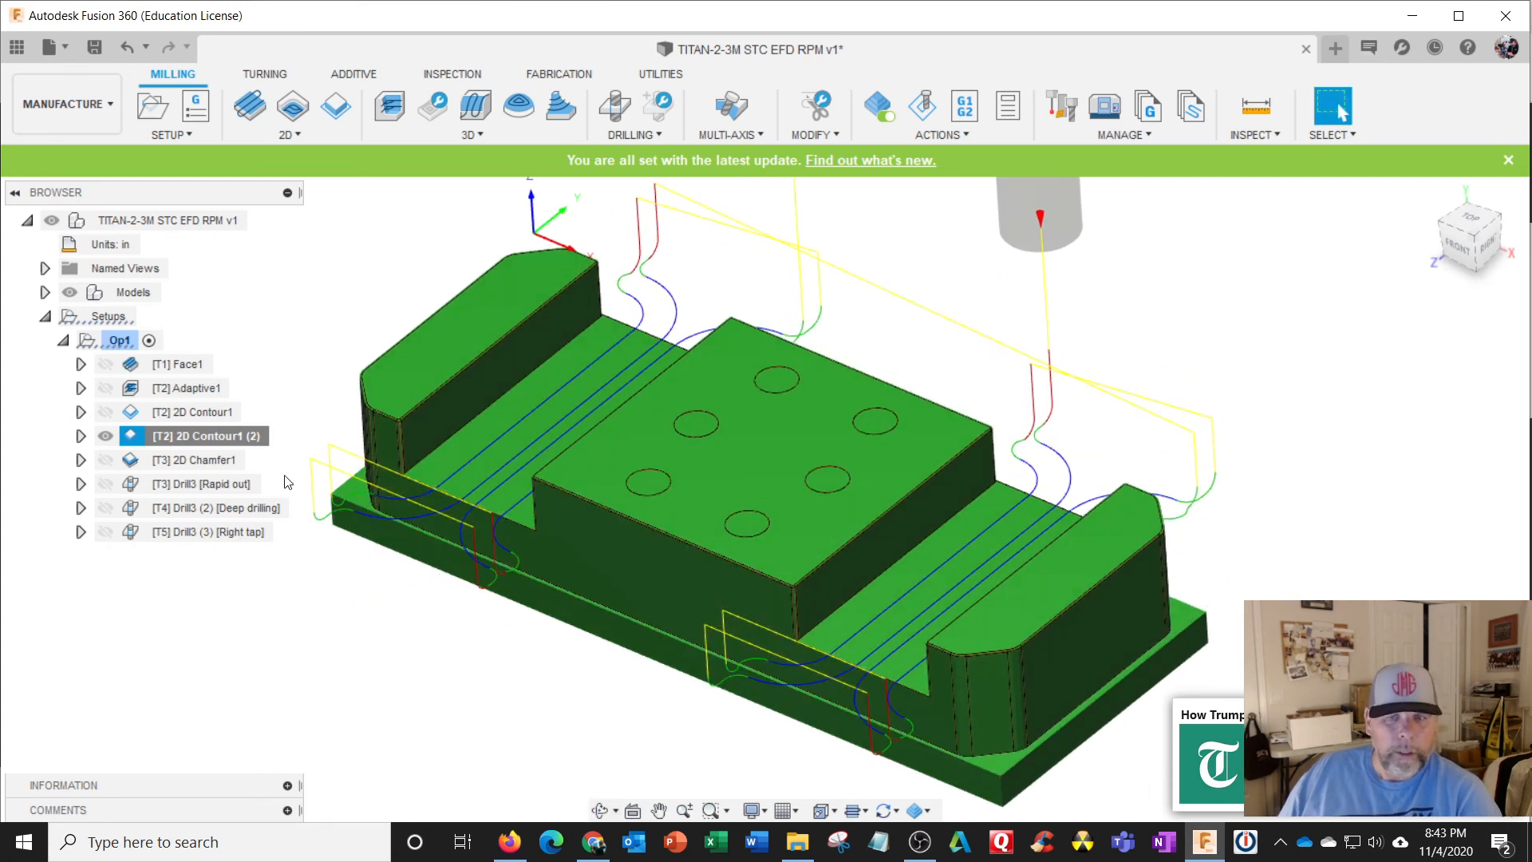
# Start a simulation of all of Op1's operations and skip ahead to 2D Contour1.
pyautogui.click(119, 341)
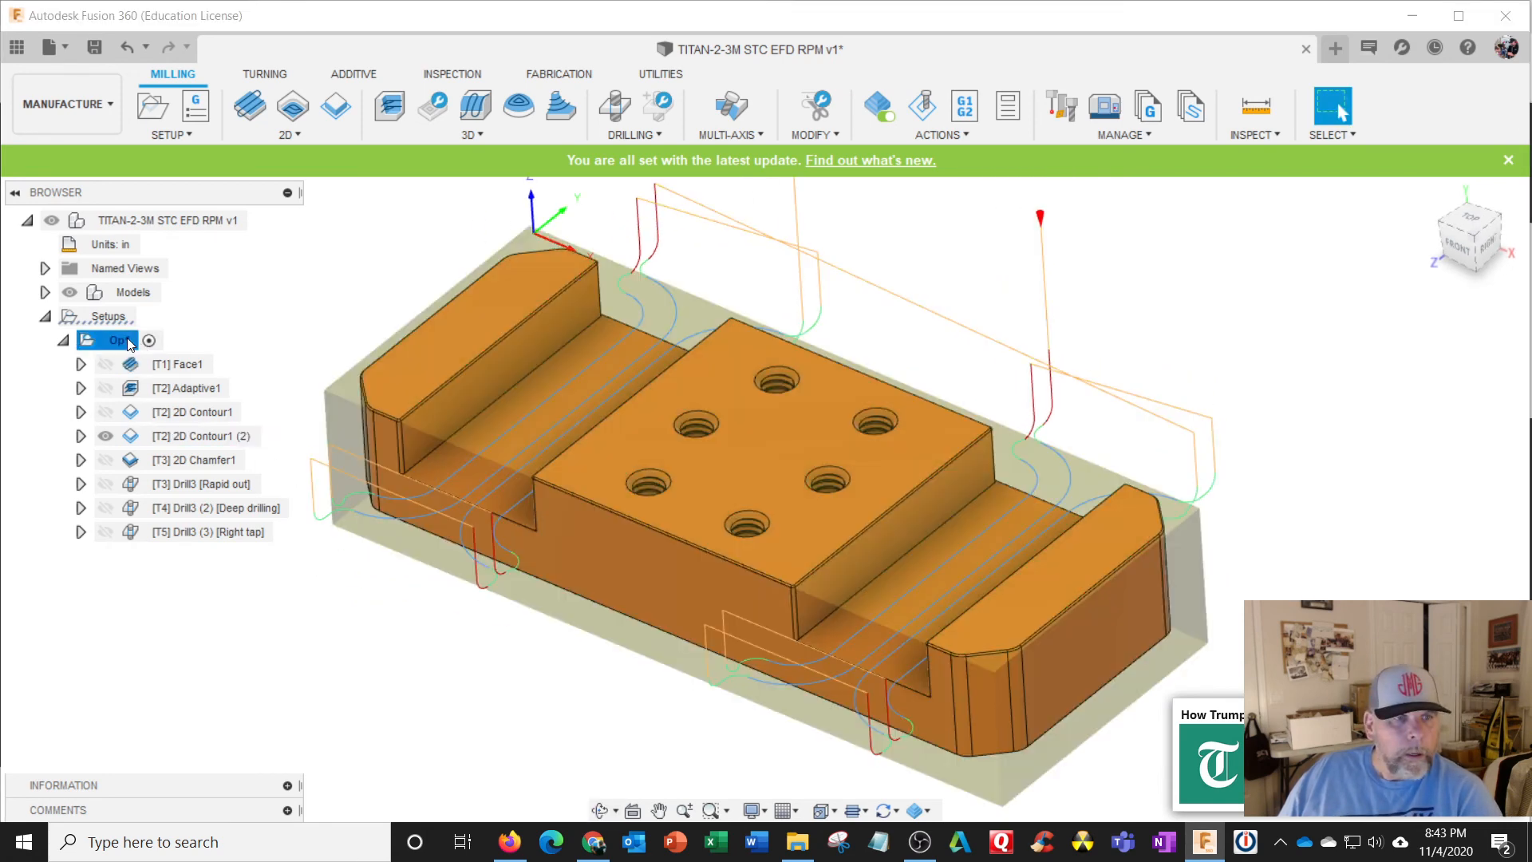
pyautogui.rightClick(128, 343)
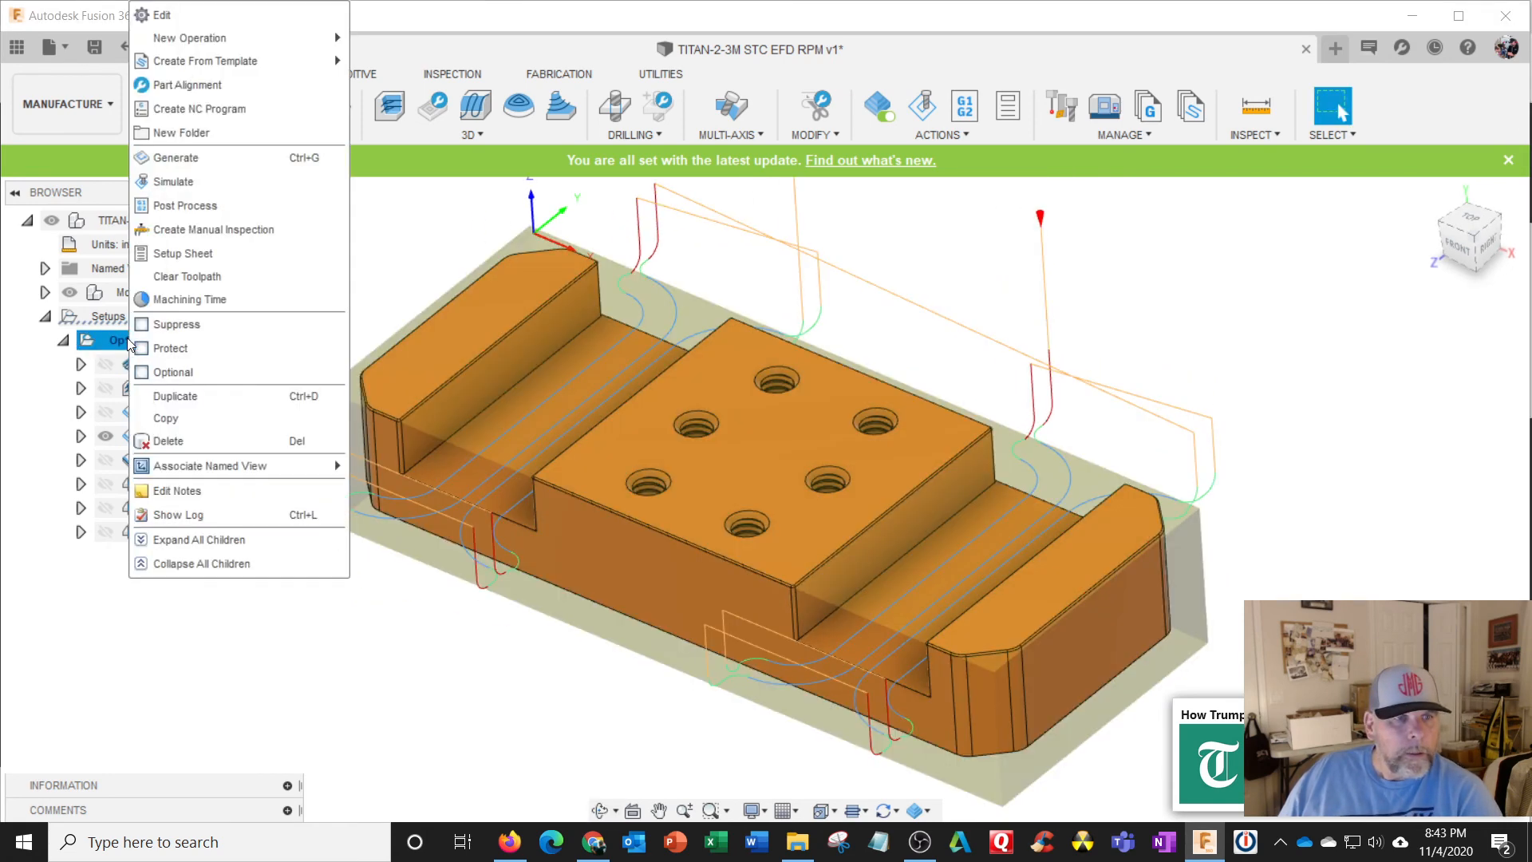
pyautogui.click(201, 193)
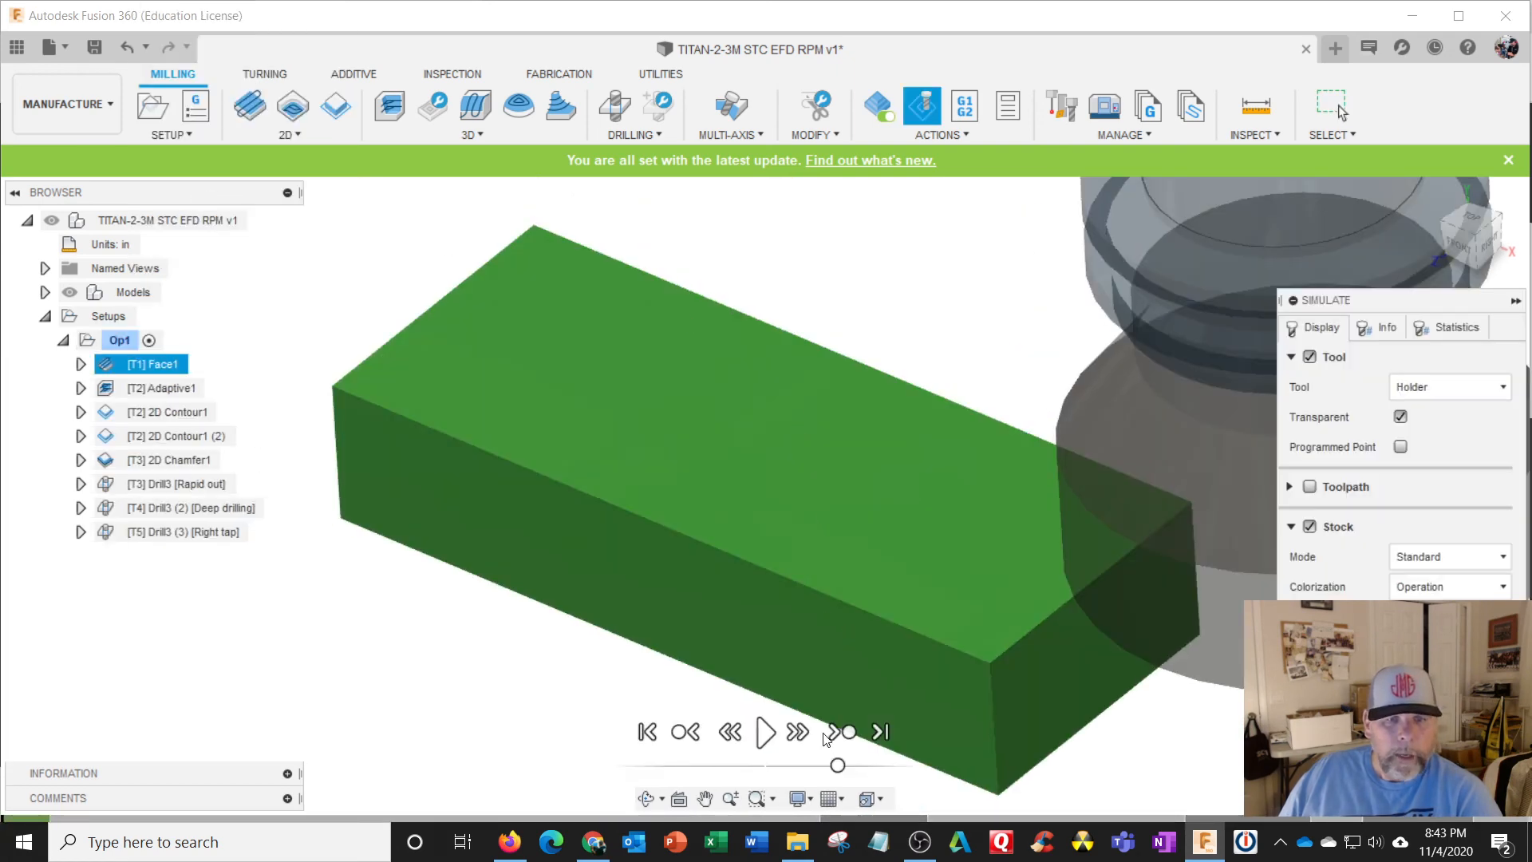
pyautogui.click(844, 733)
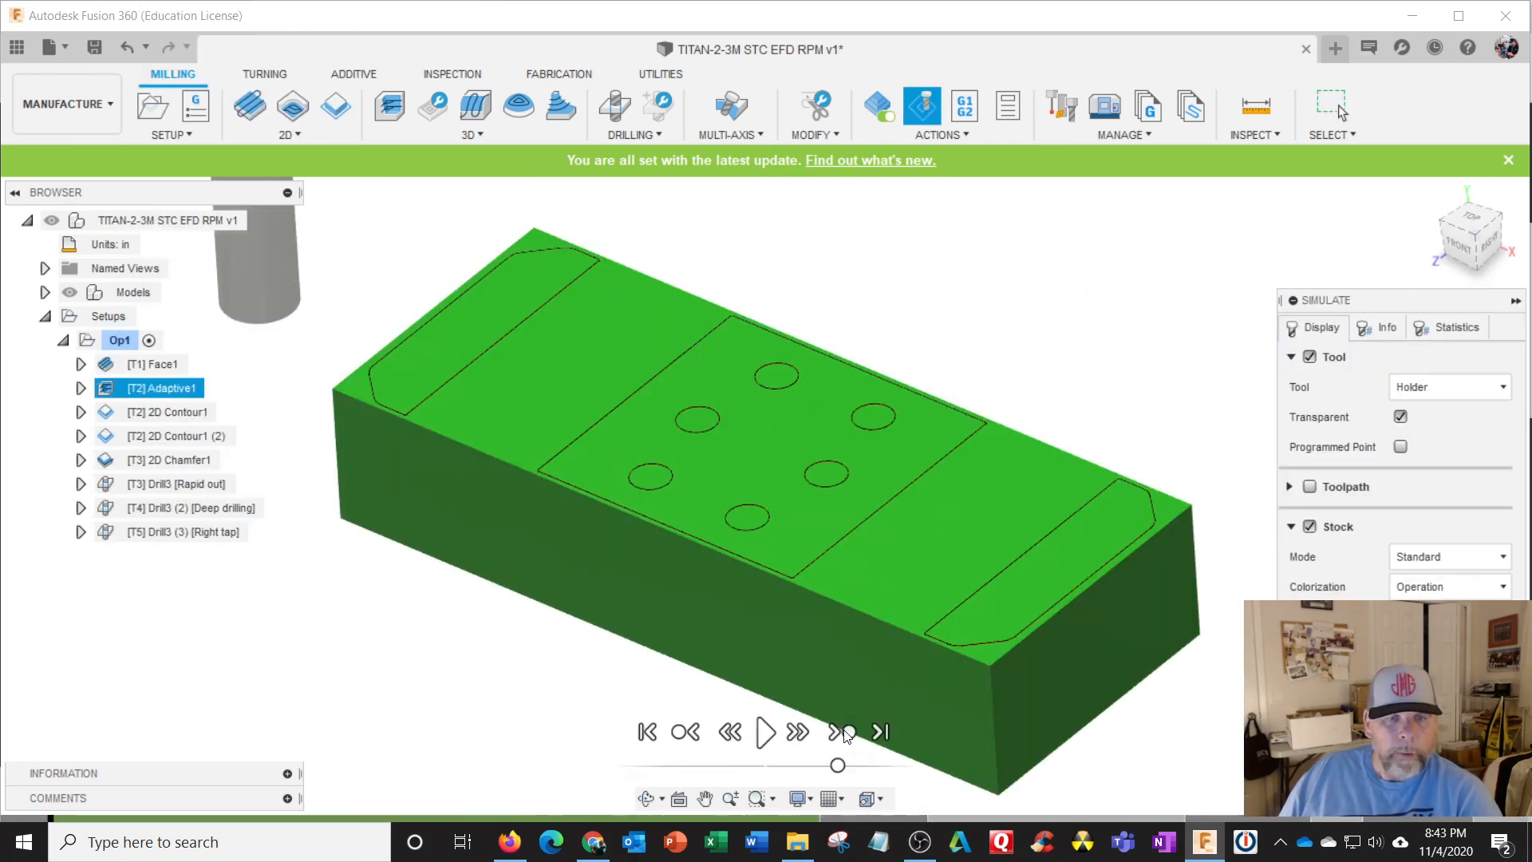
pyautogui.click(843, 733)
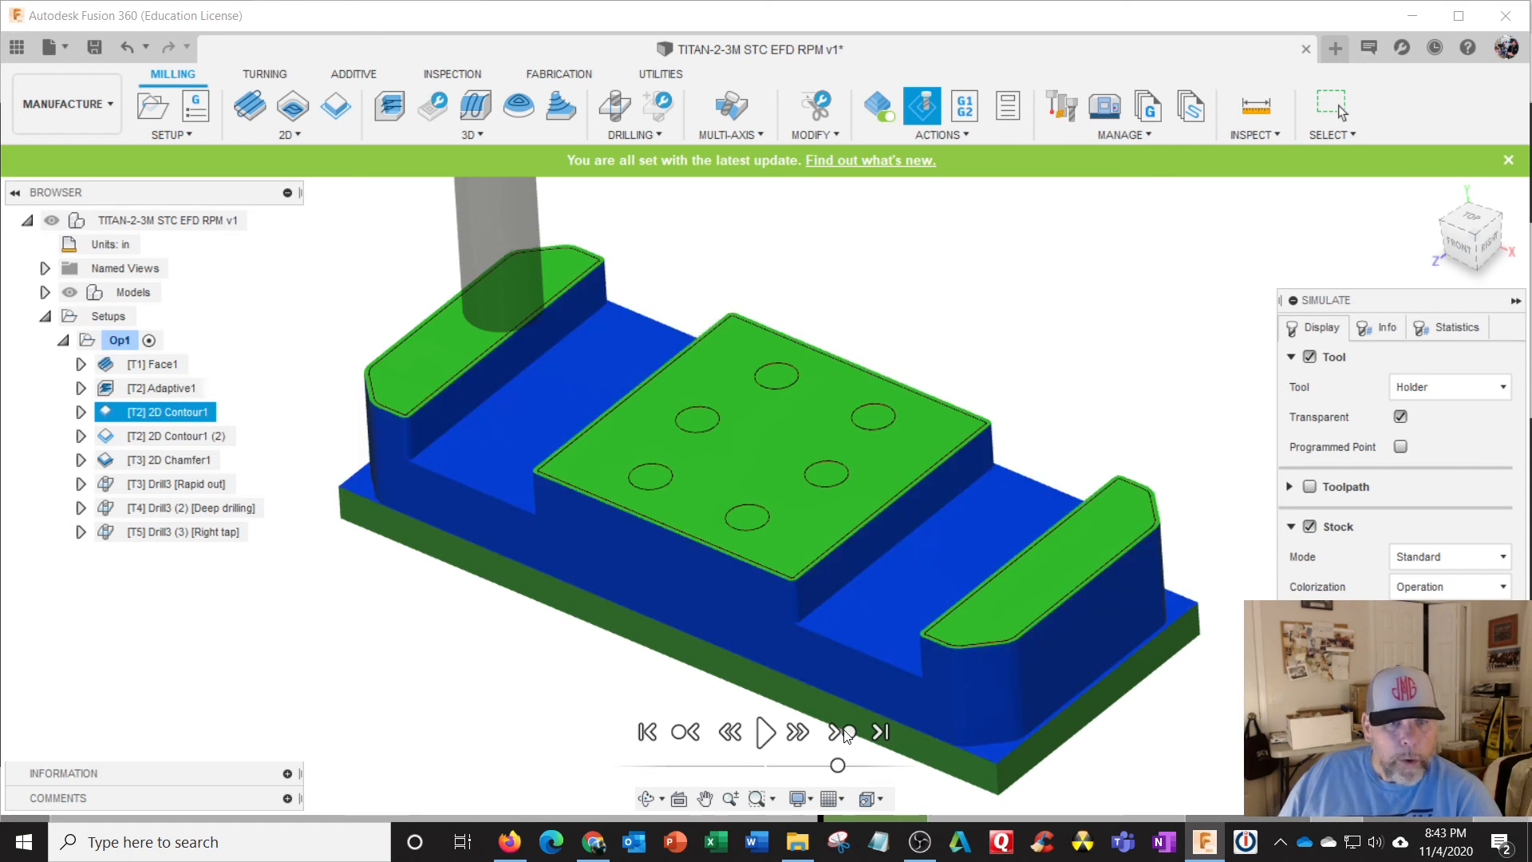
# Play parts of the 2D Contour1 and 2D Contour1 (2) simulation to check the slot cuts, and exit the simulation.
pyautogui.click(764, 732)
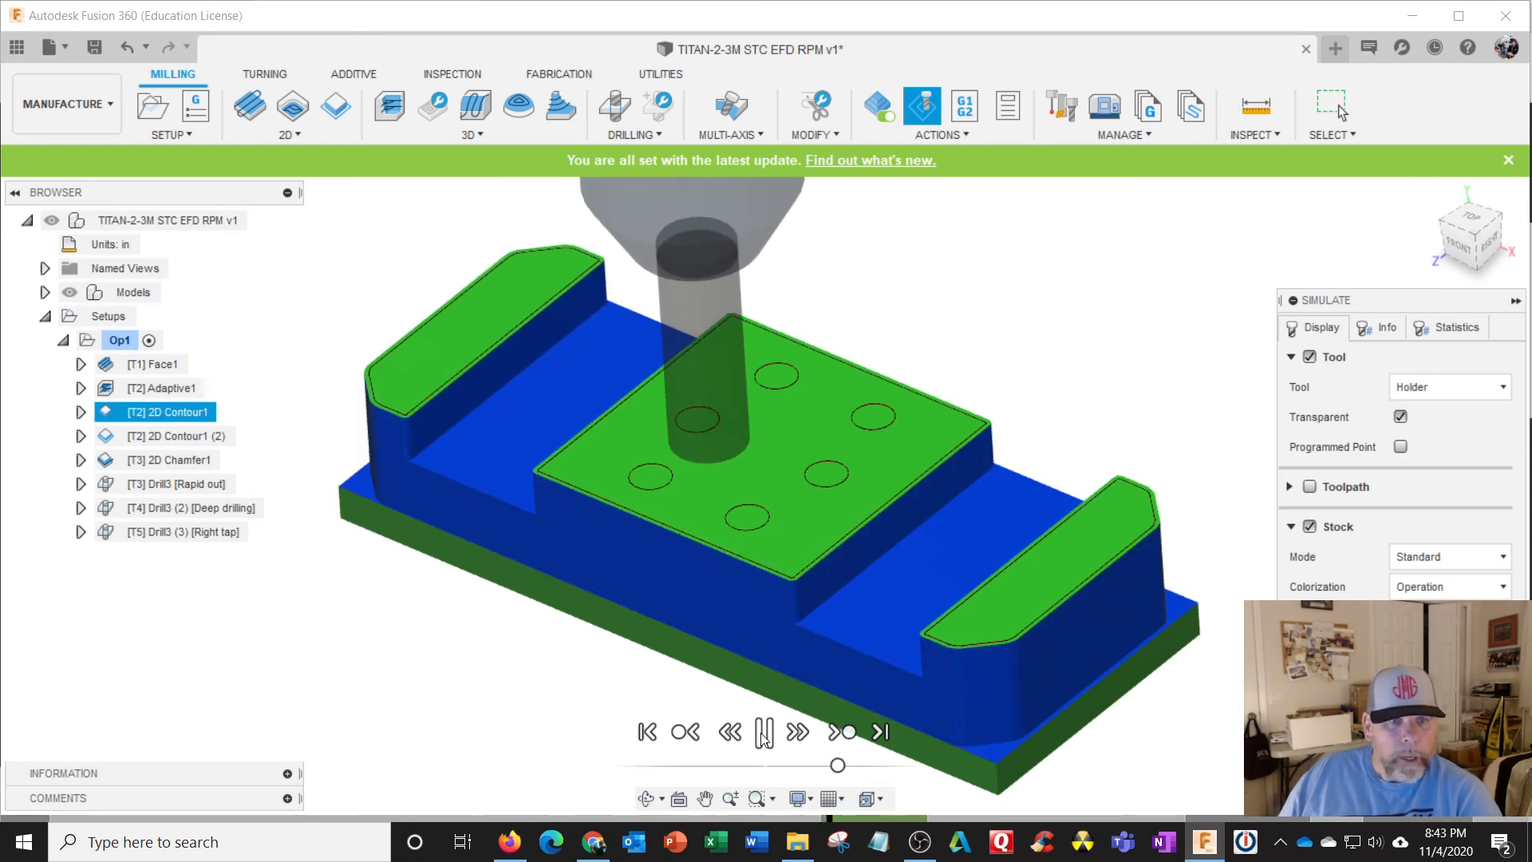
pyautogui.click(846, 733)
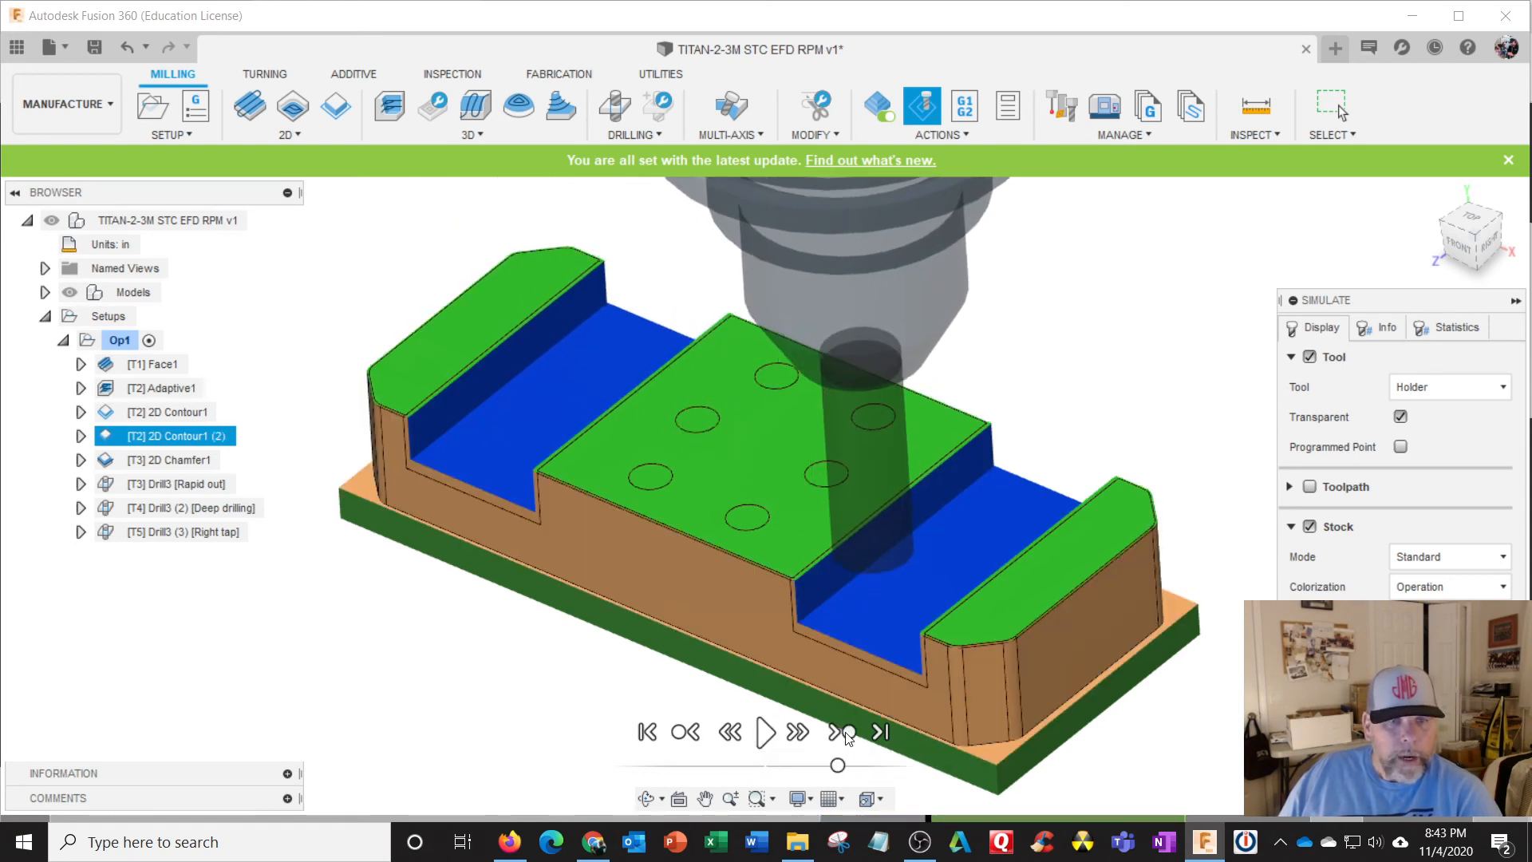
pyautogui.click(766, 730)
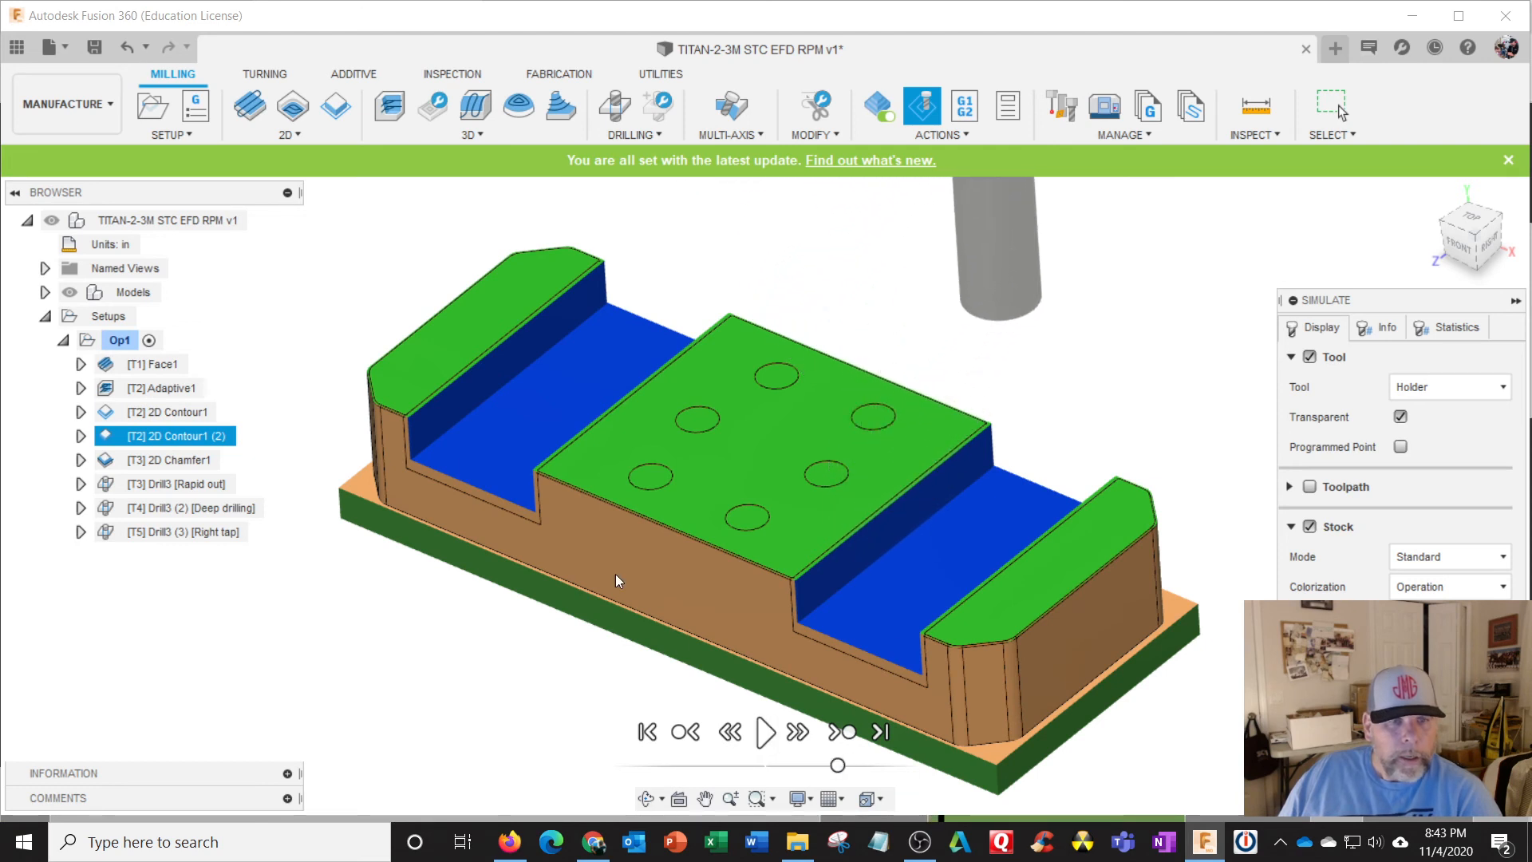
pyautogui.click(771, 739)
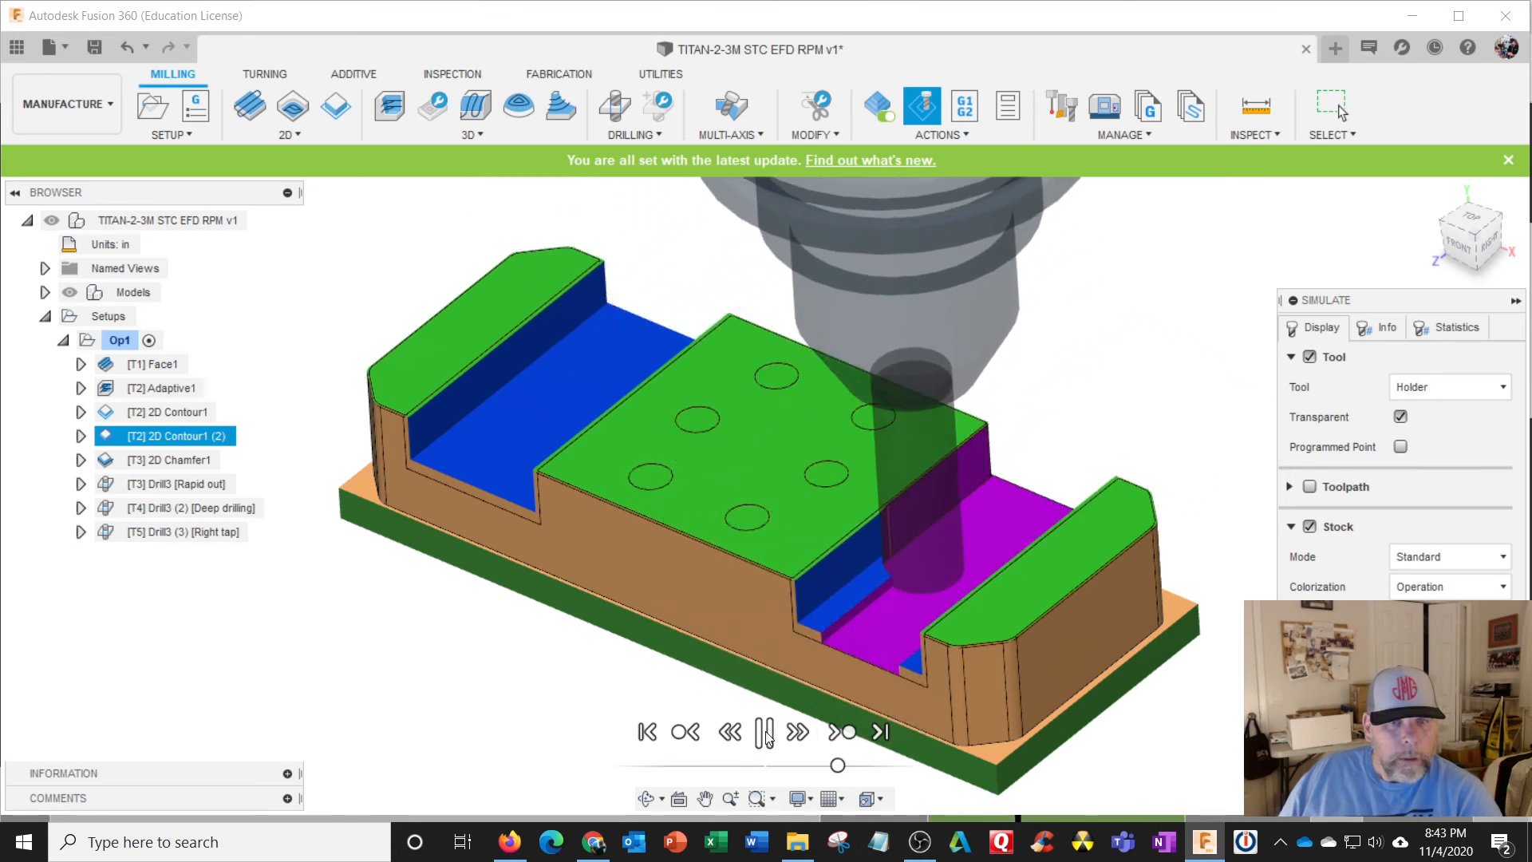
pyautogui.click(764, 734)
pyautogui.press('Escape')
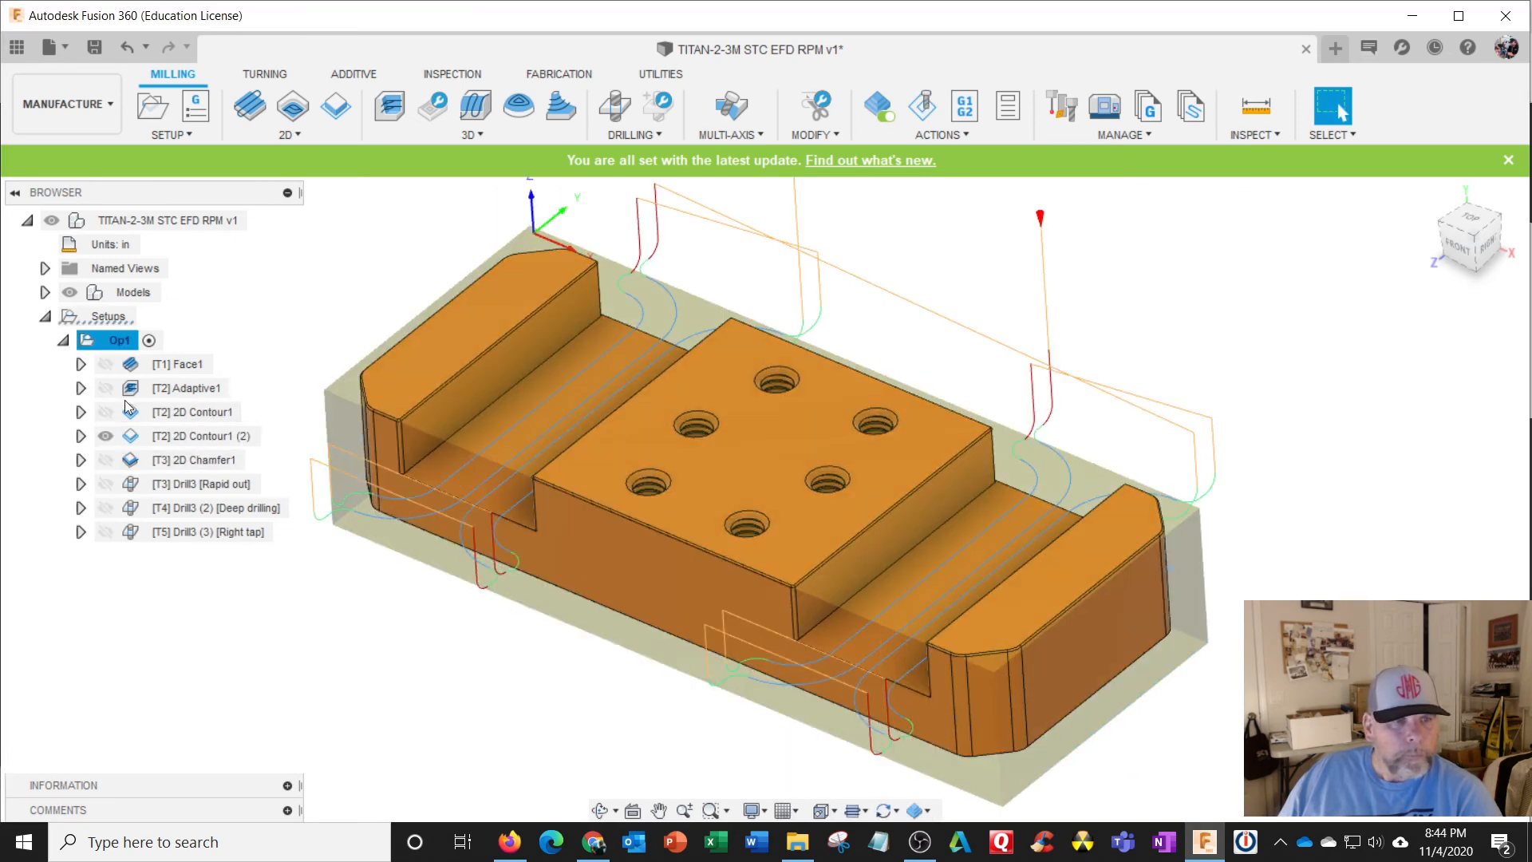
# Show the Adaptive1 toolpath and hide the 2D Contour1 (2) toolpath to inspect the slots from a low front angle.
pyautogui.click(106, 388)
pyautogui.click(105, 436)
pyautogui.keyDown('shift'); pyautogui.moveTo(357, 515); pyautogui.dragTo(375, 482, button='middle'); pyautogui.keyUp('shift')
pyautogui.press('Escape')
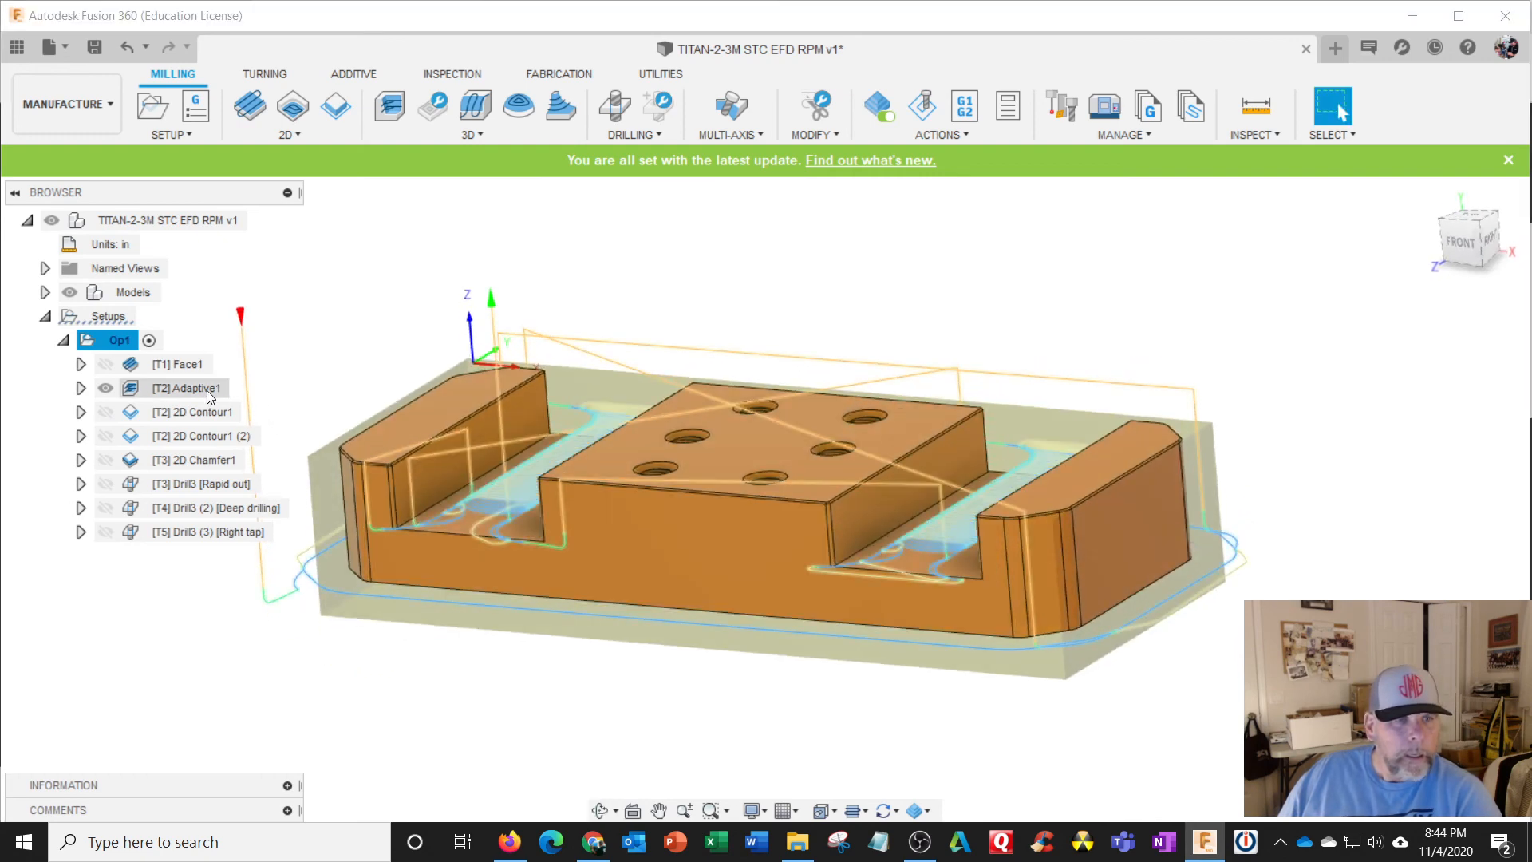
# Review the Adaptive1 operation's tool, geometry, heights and passes settings, enable Machine Shallow Areas, and accept the operation.
pyautogui.rightClick(207, 390)
pyautogui.click(268, 15)
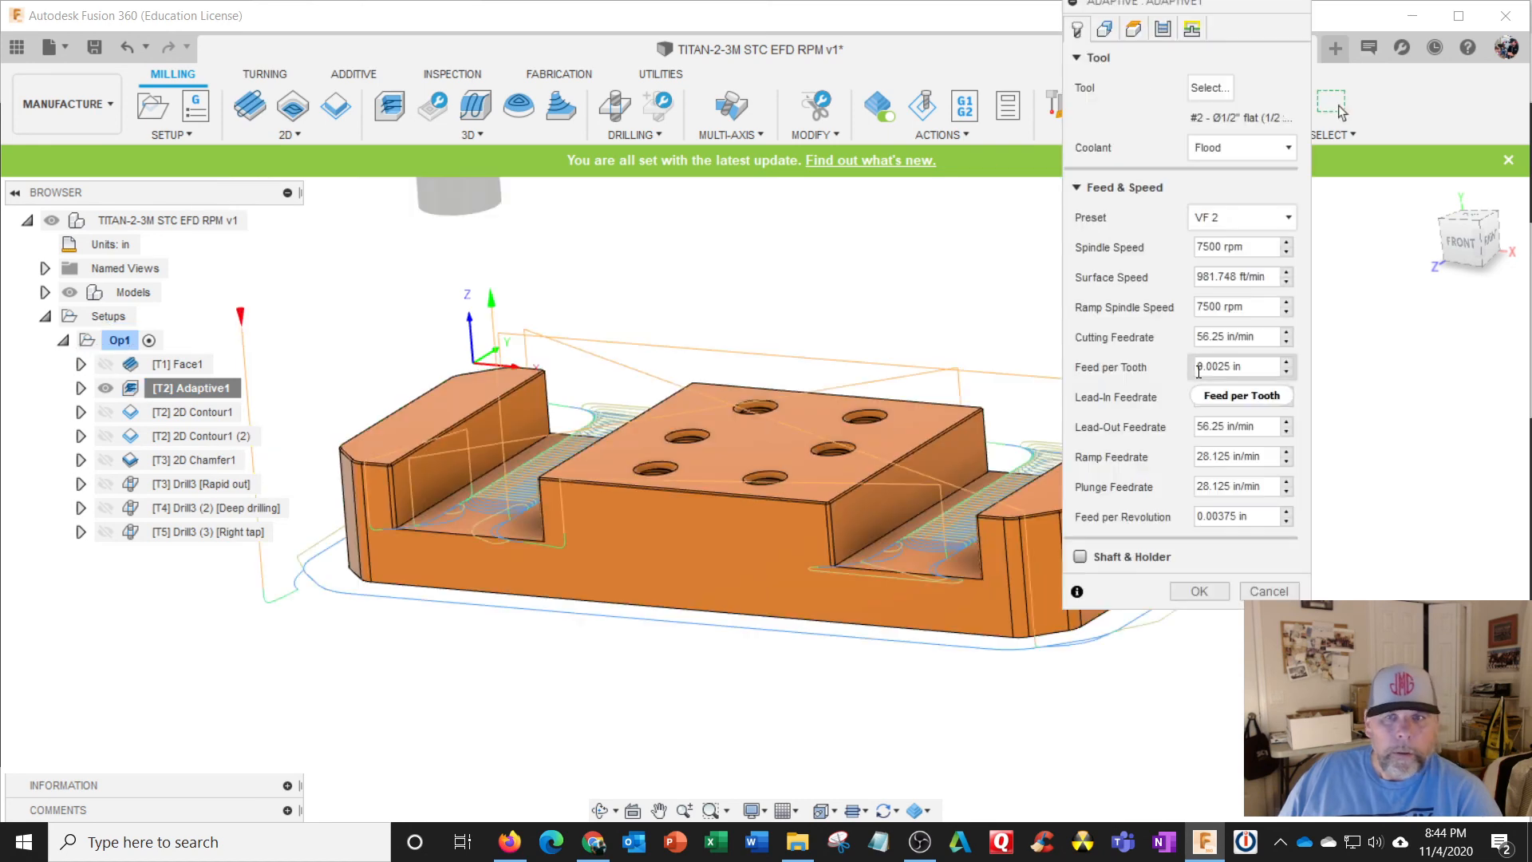
pyautogui.click(1106, 31)
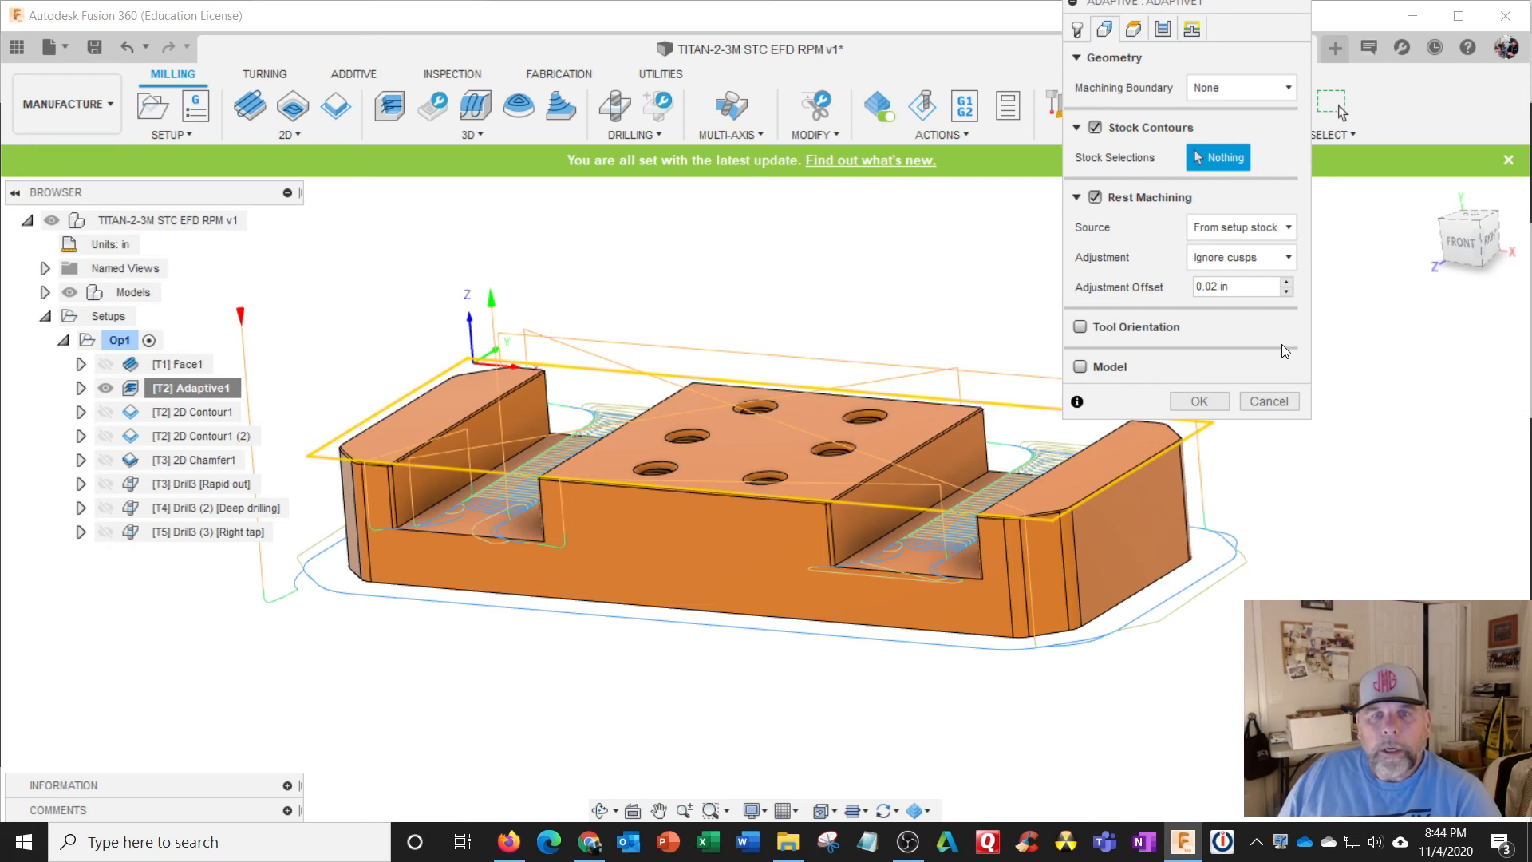
pyautogui.click(1134, 29)
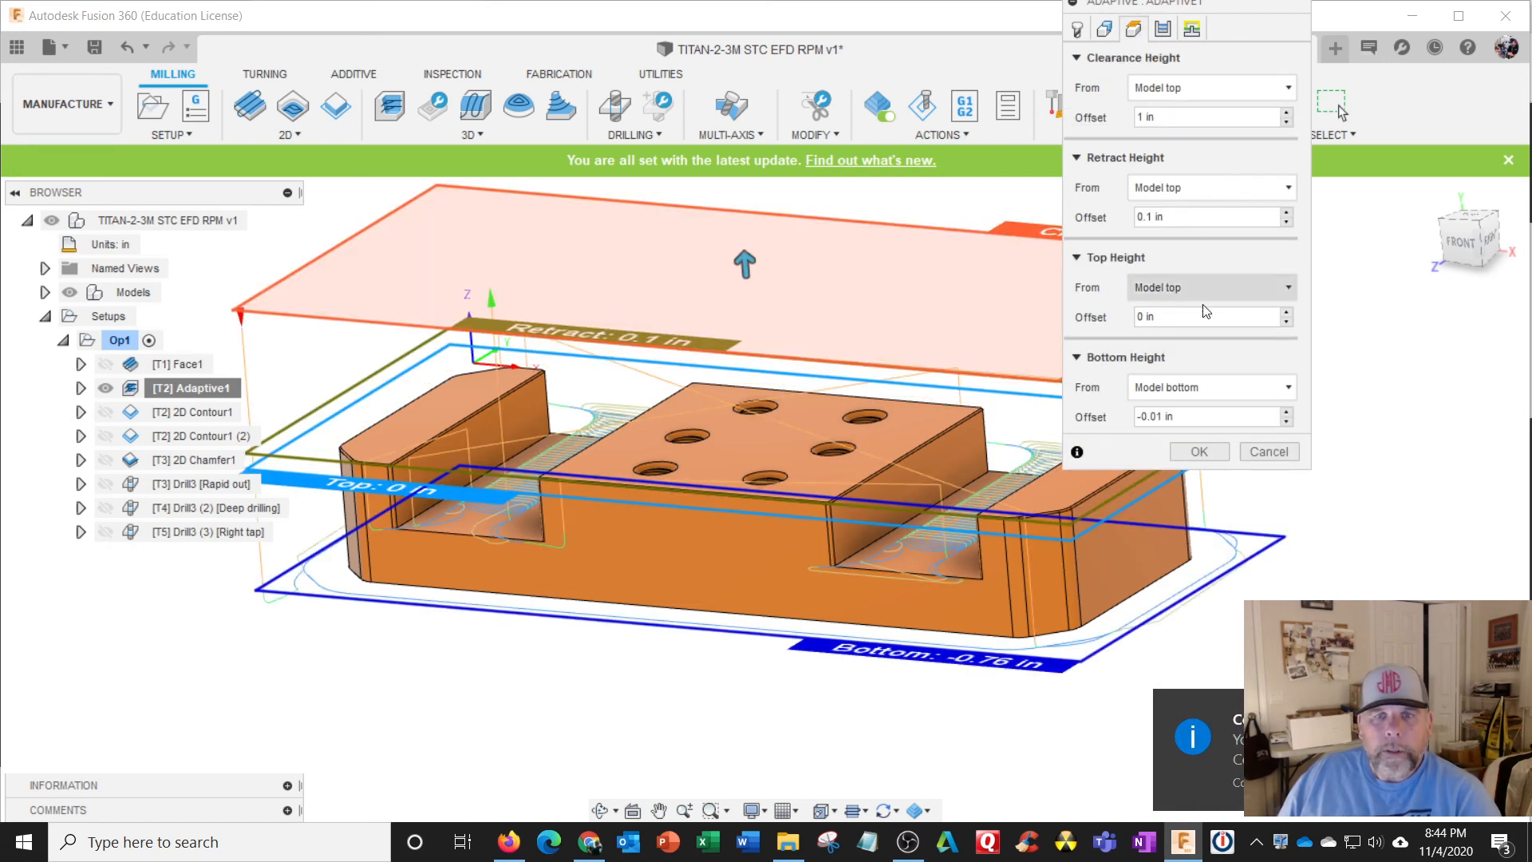
pyautogui.click(1164, 32)
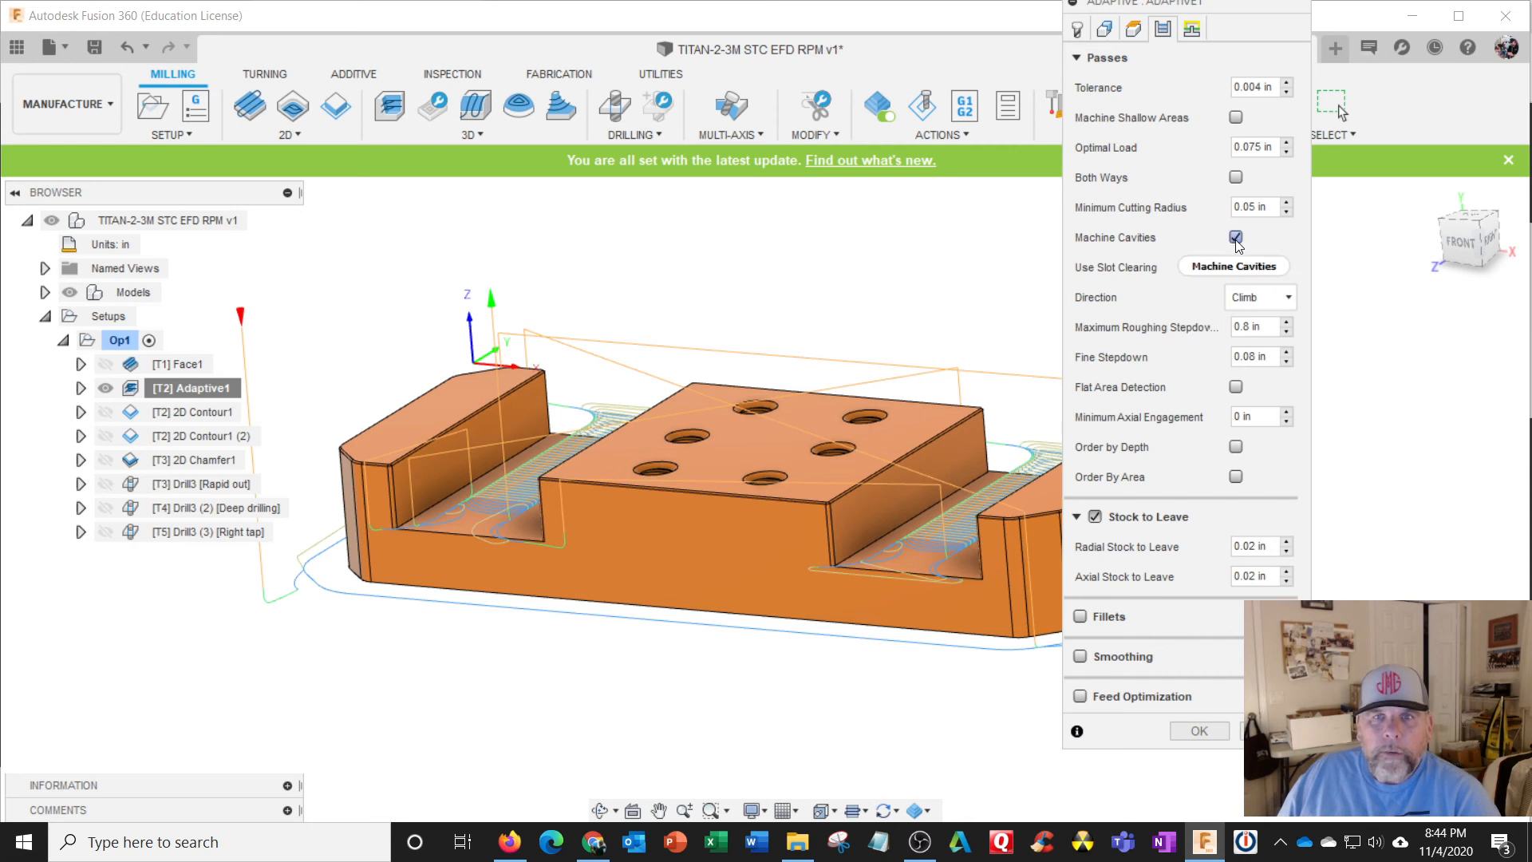
pyautogui.click(1237, 119)
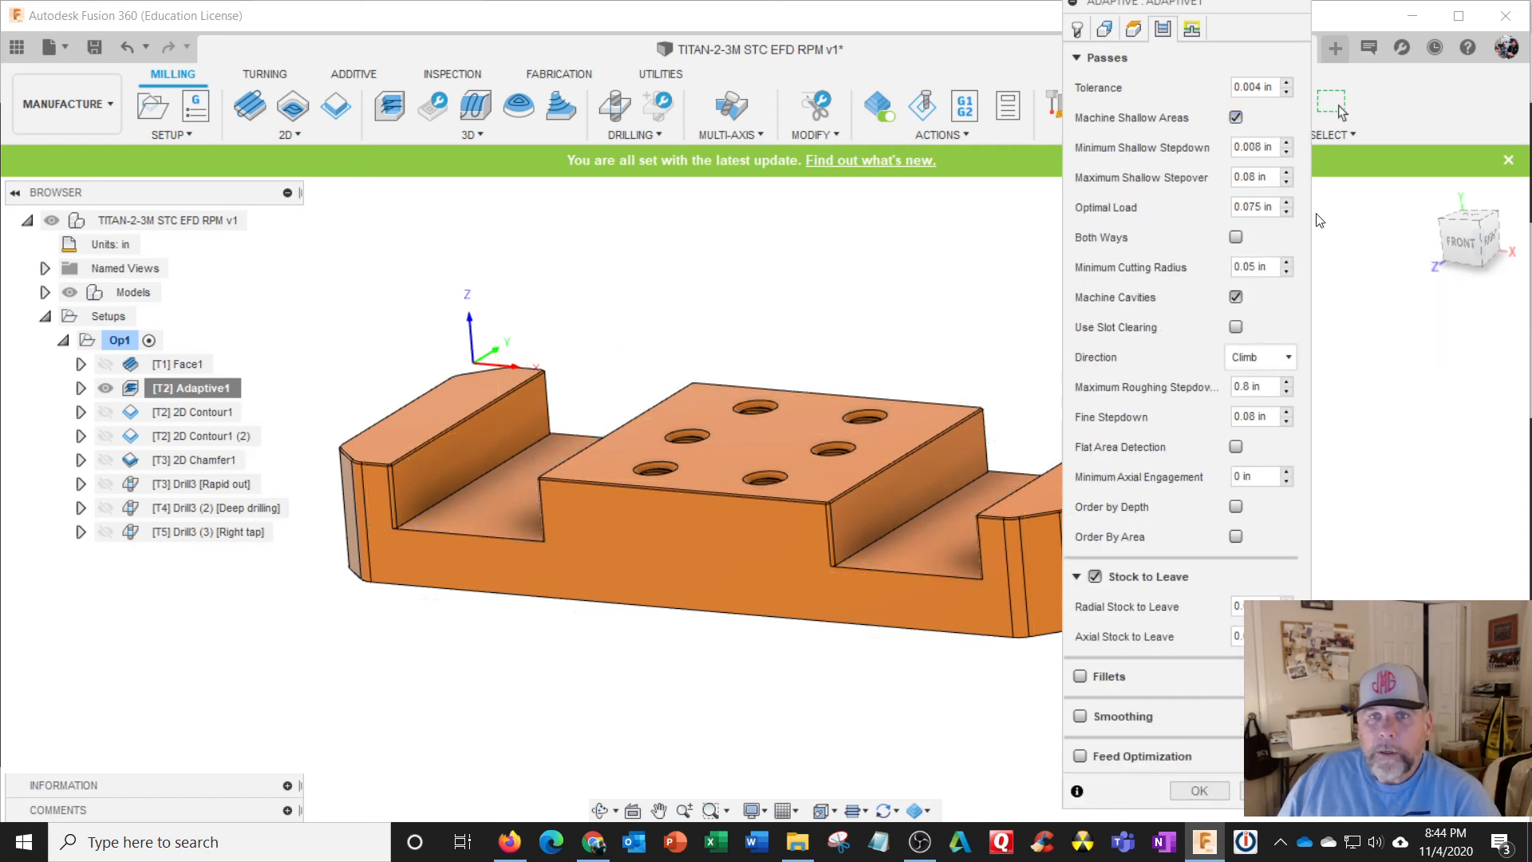
pyautogui.click(1199, 789)
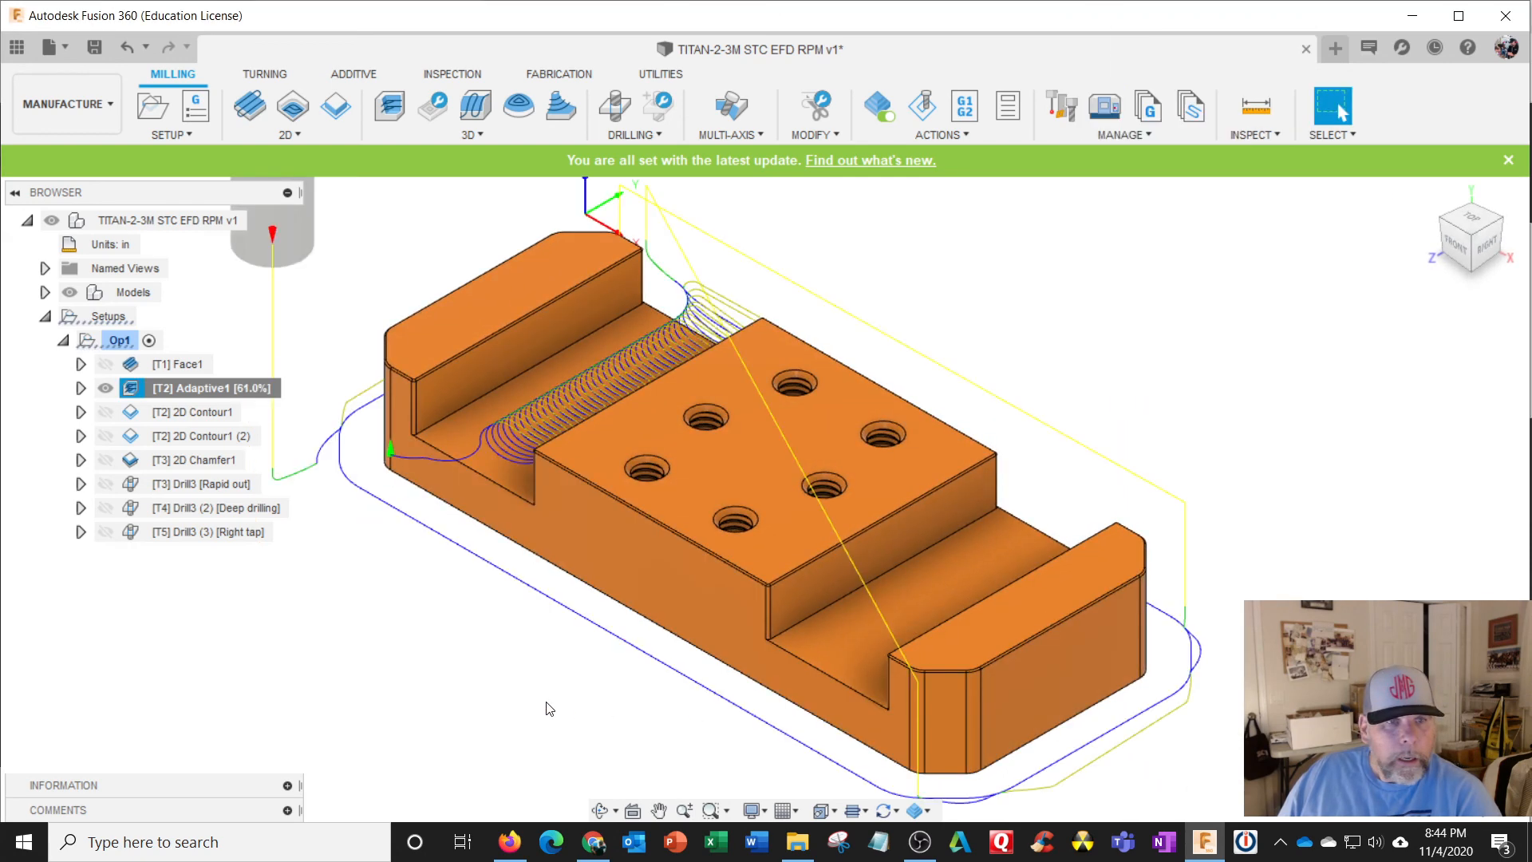
# Start a simulation of all of Op1's operations and skip ahead to 2D Contour1 (2).
pyautogui.keyDown('shift'); pyautogui.moveTo(549, 708); pyautogui.dragTo(569, 680, button='middle'); pyautogui.keyUp('shift')
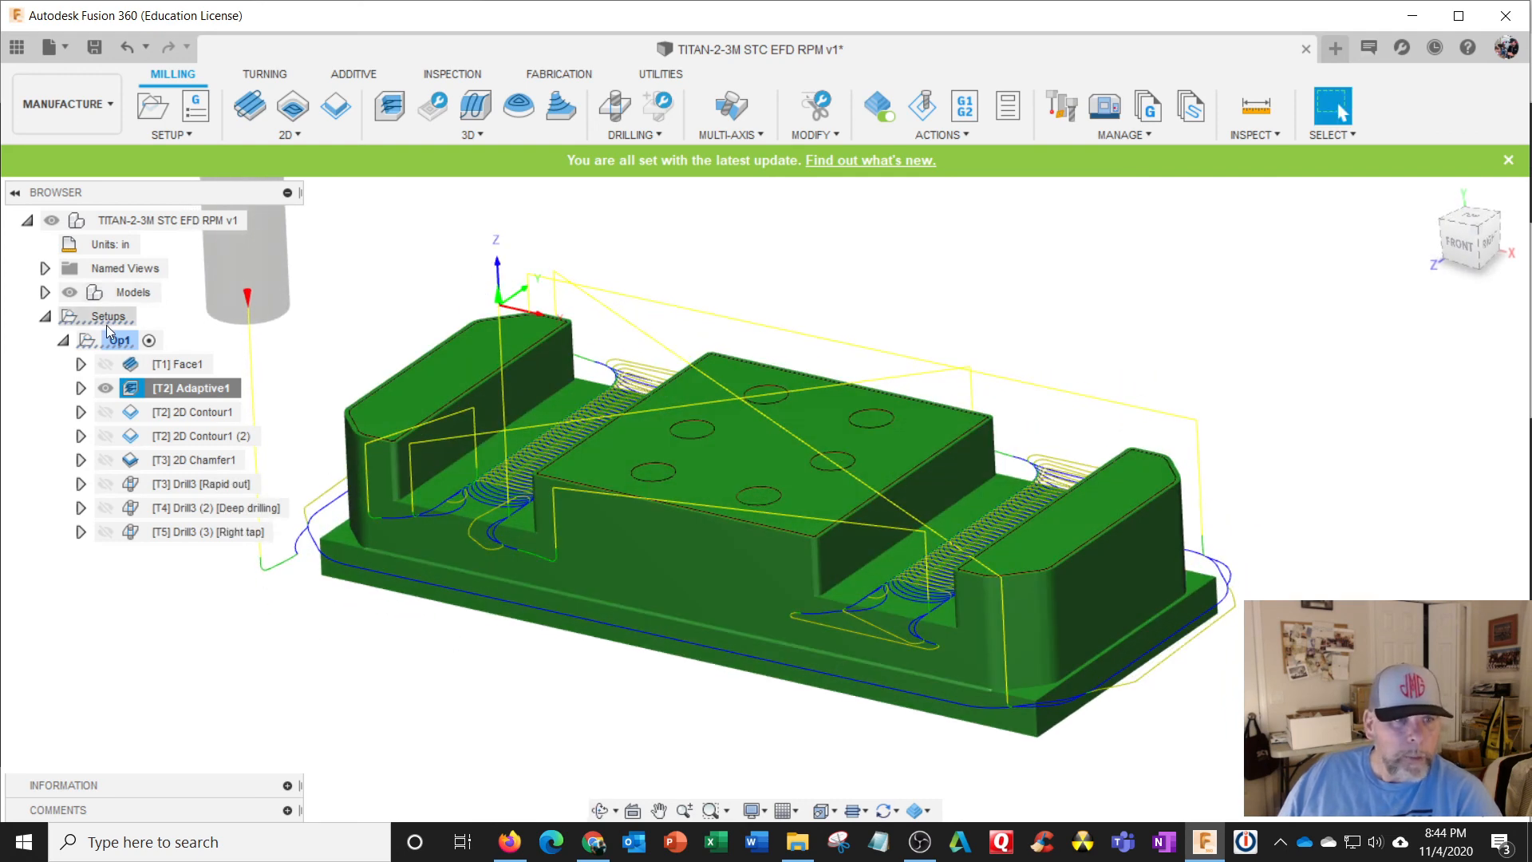
pyautogui.click(118, 340)
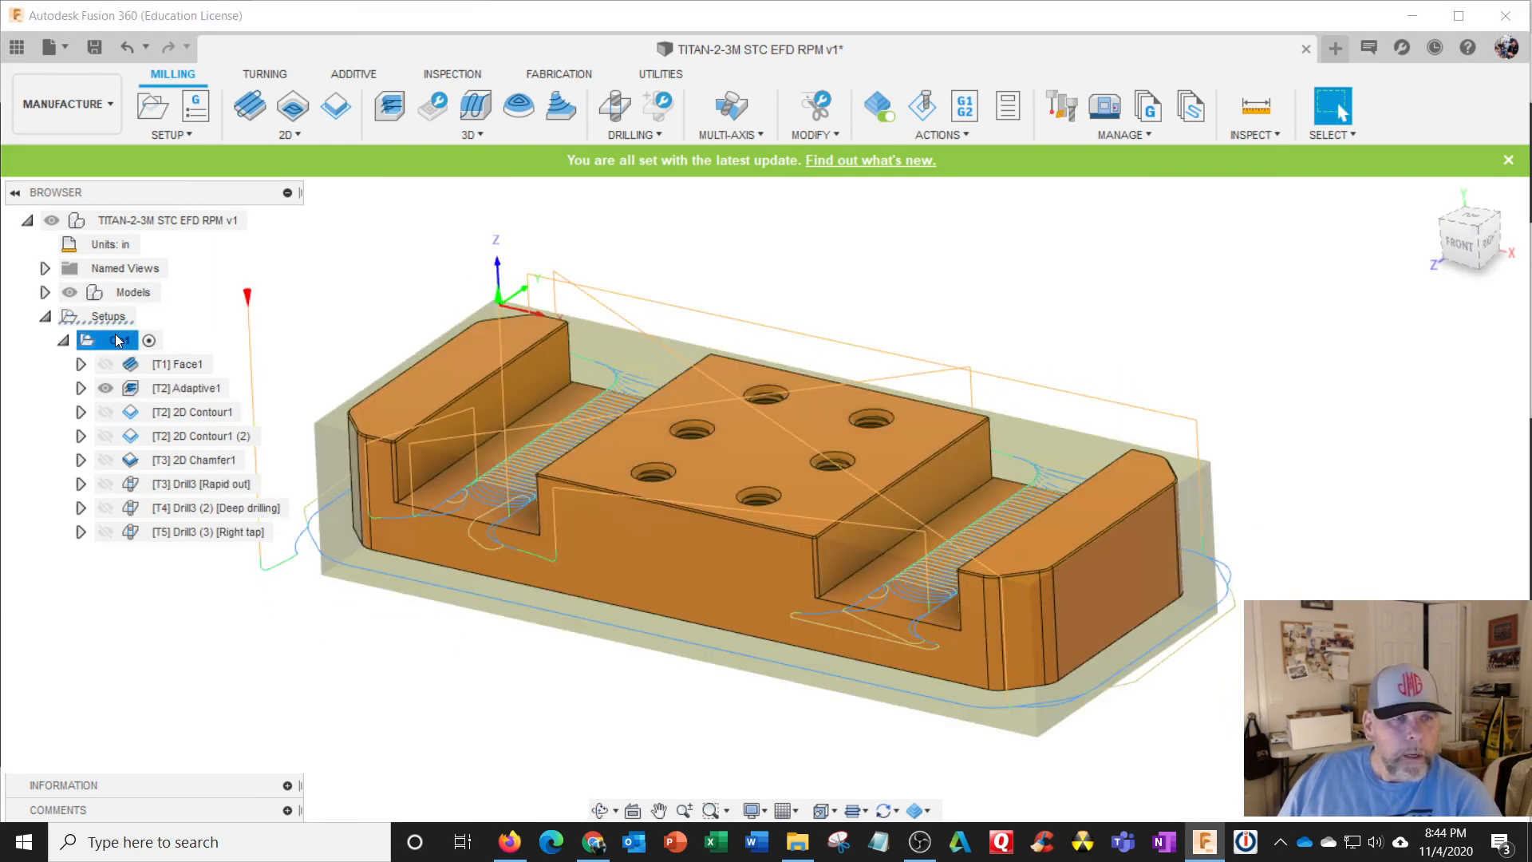
pyautogui.rightClick(118, 341)
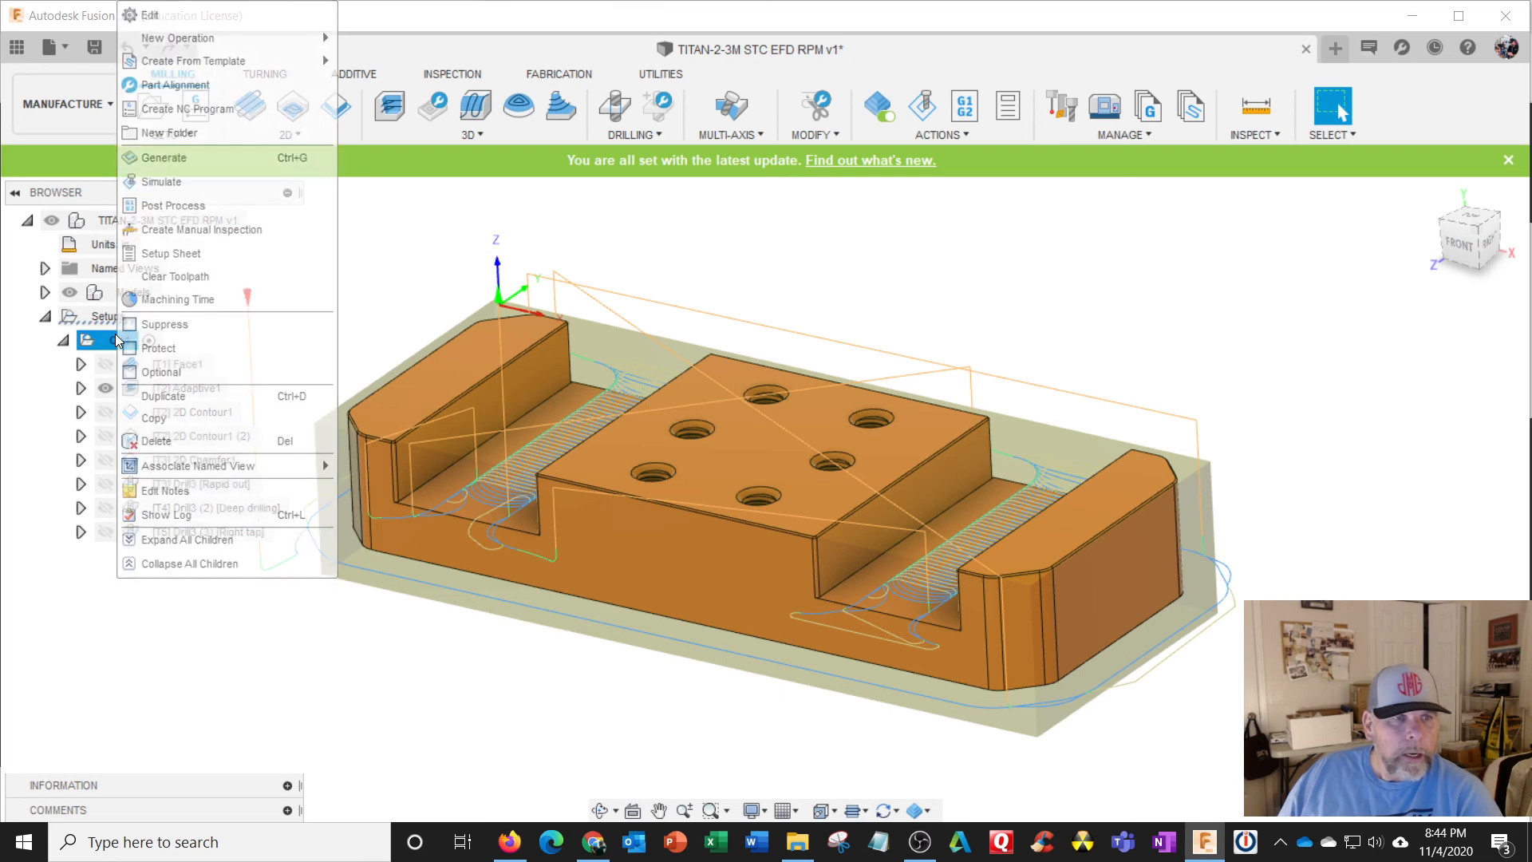
pyautogui.click(186, 177)
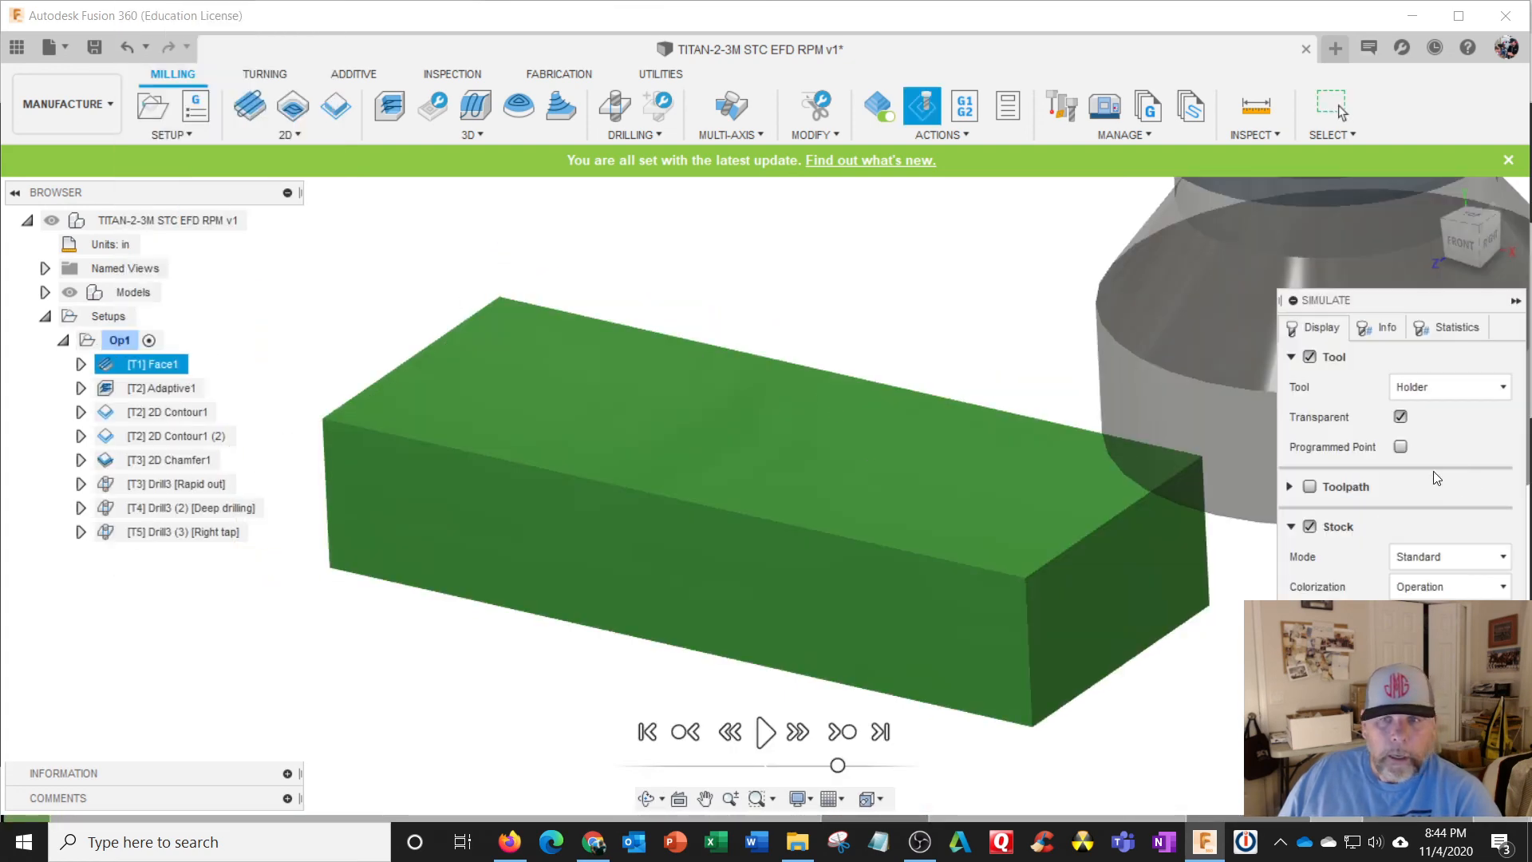
pyautogui.click(842, 732)
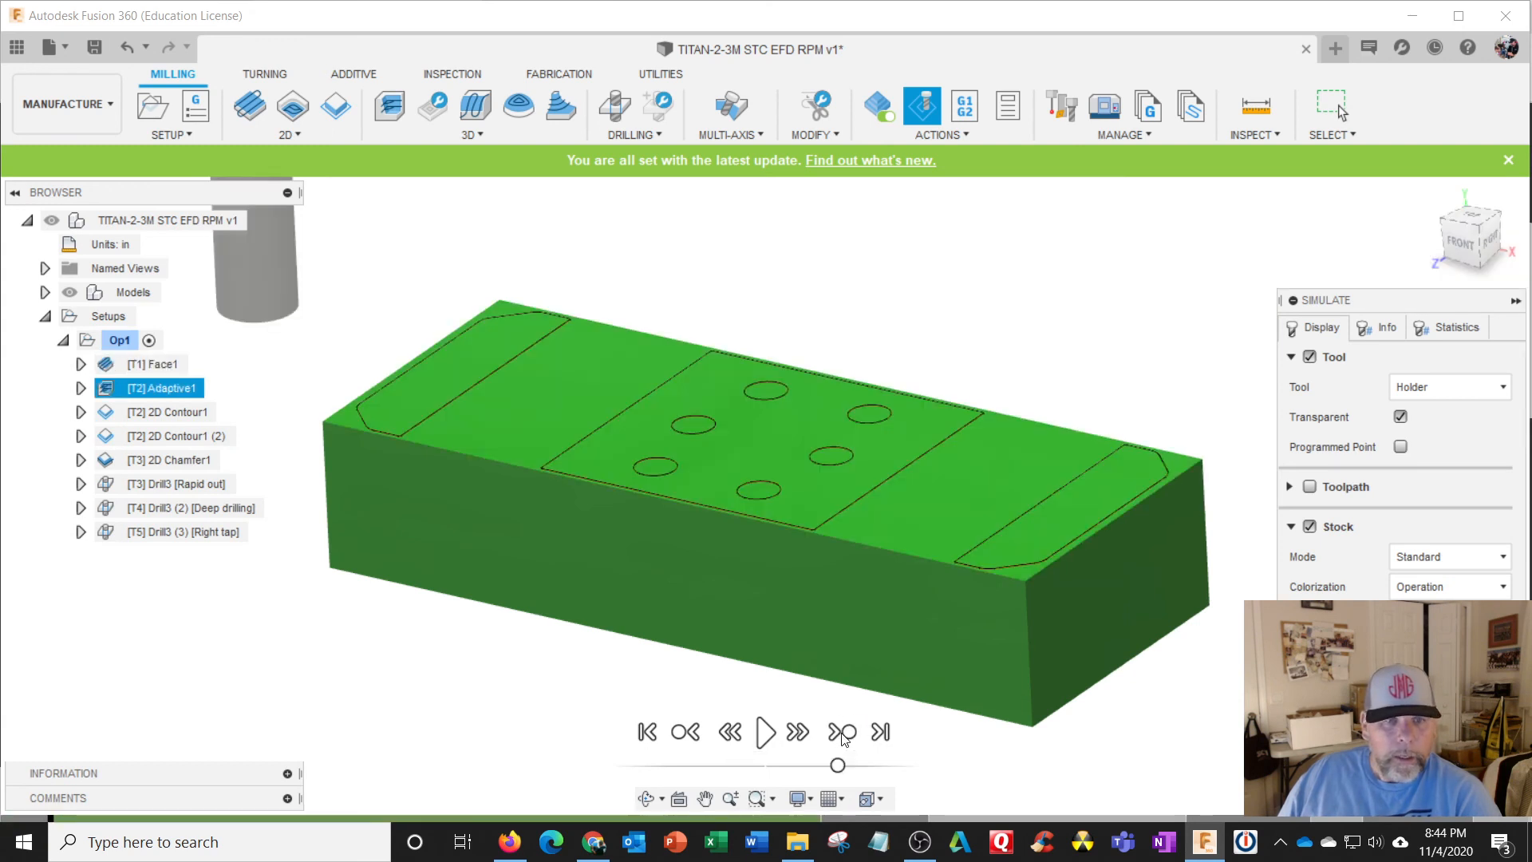
pyautogui.click(842, 732)
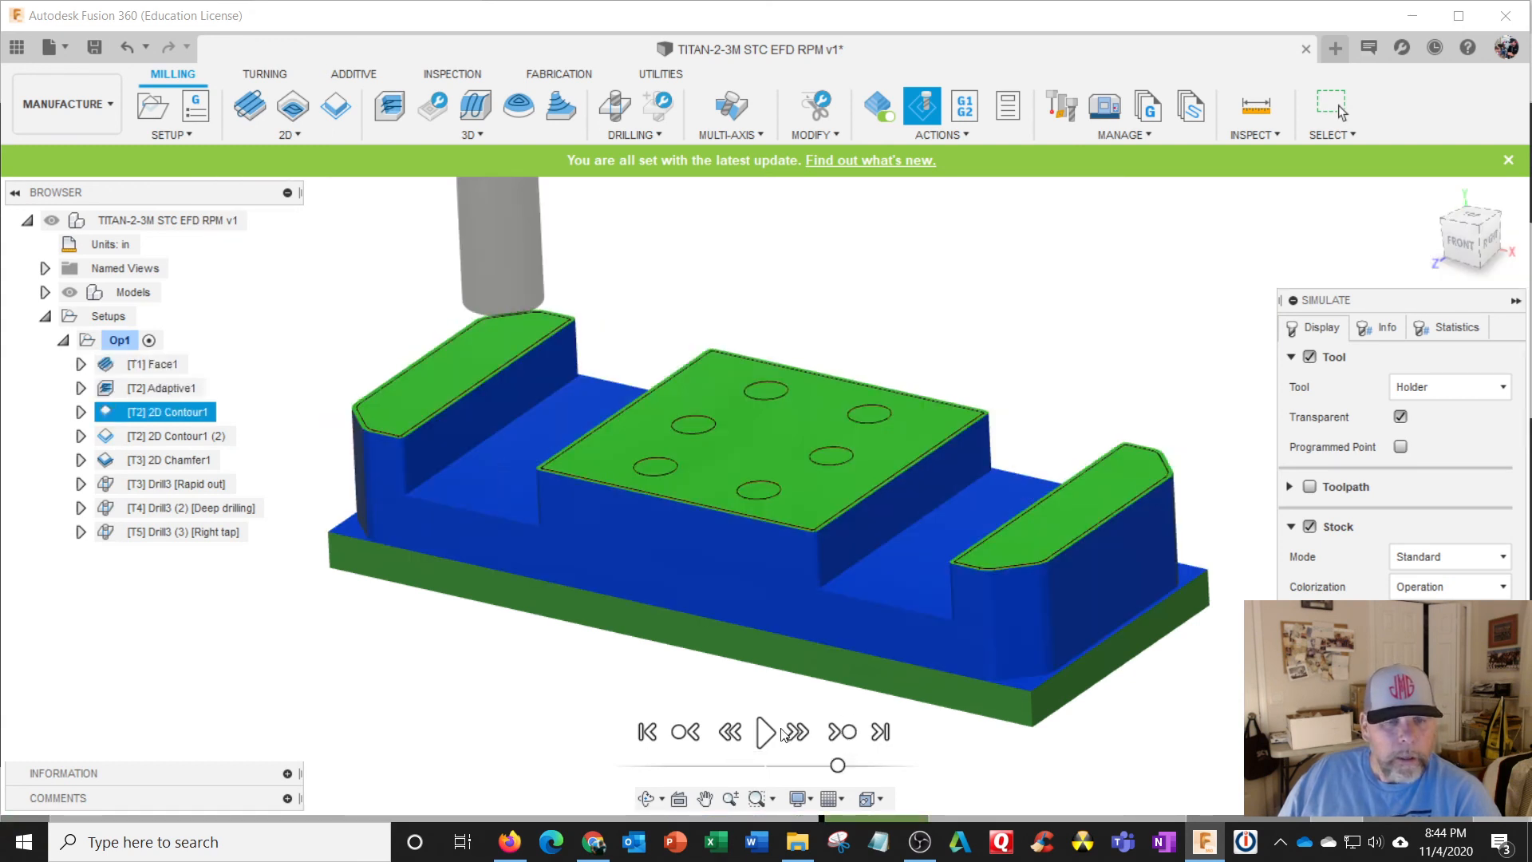
pyautogui.click(842, 732)
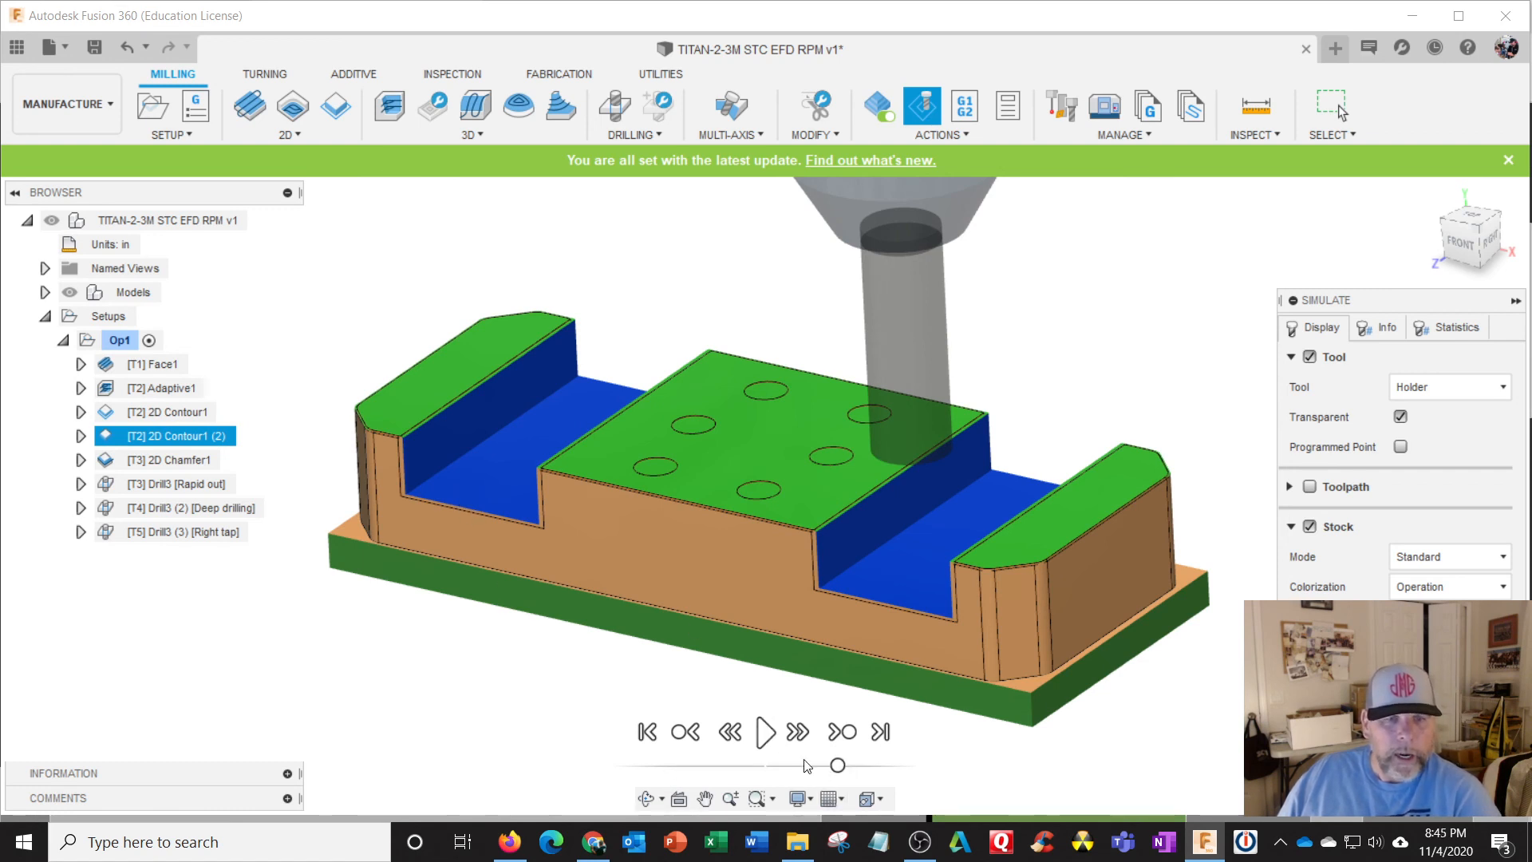
# Play the simulation from 2D Contour1 (2) through the final tapping operation at increased speed, and exit it.
pyautogui.click(763, 733)
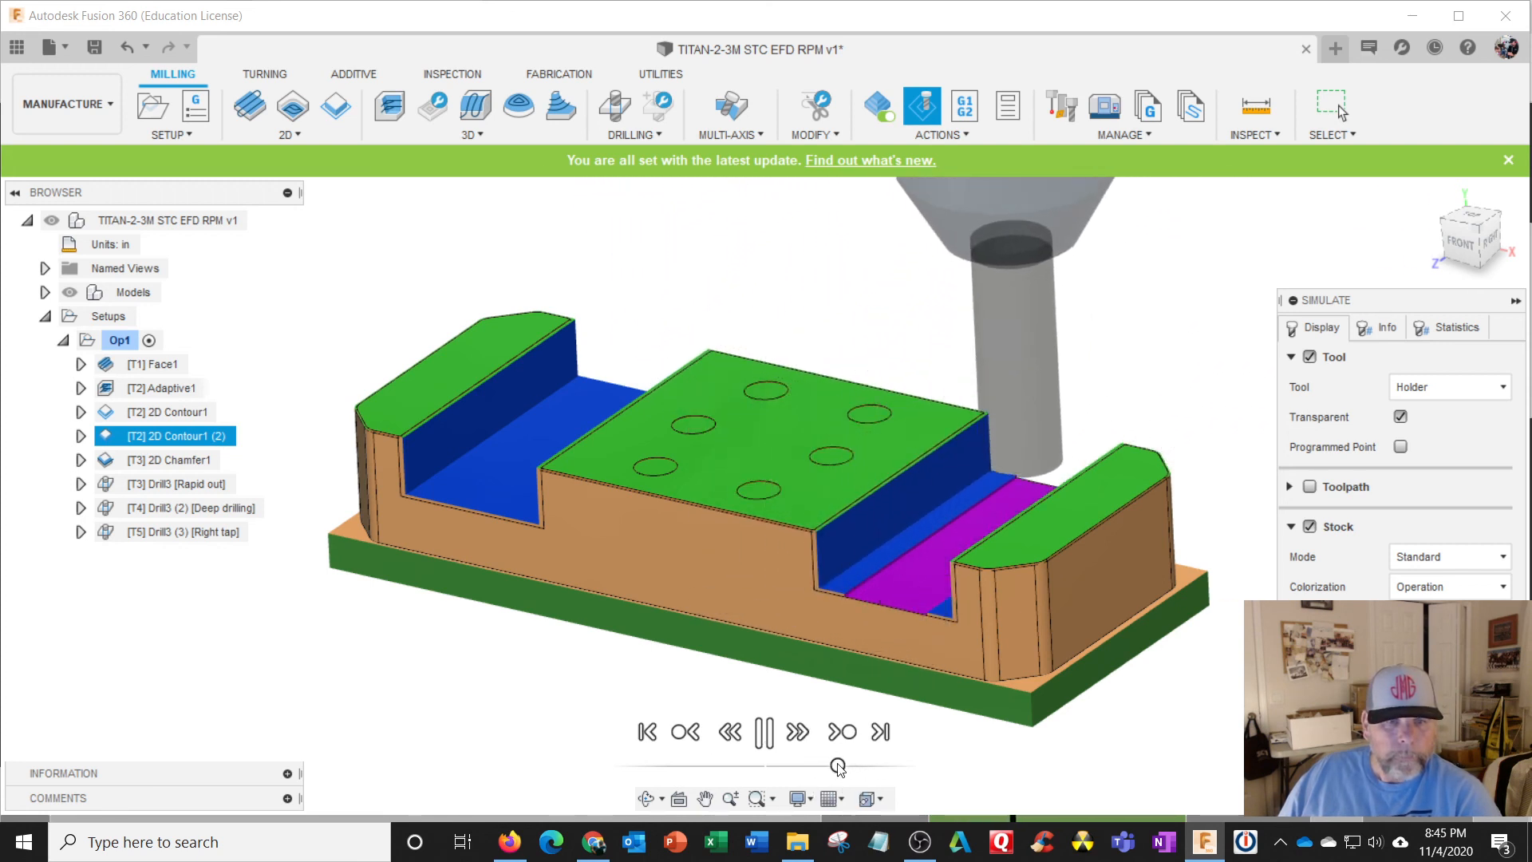
pyautogui.moveTo(837, 765); pyautogui.dragTo(850, 765)
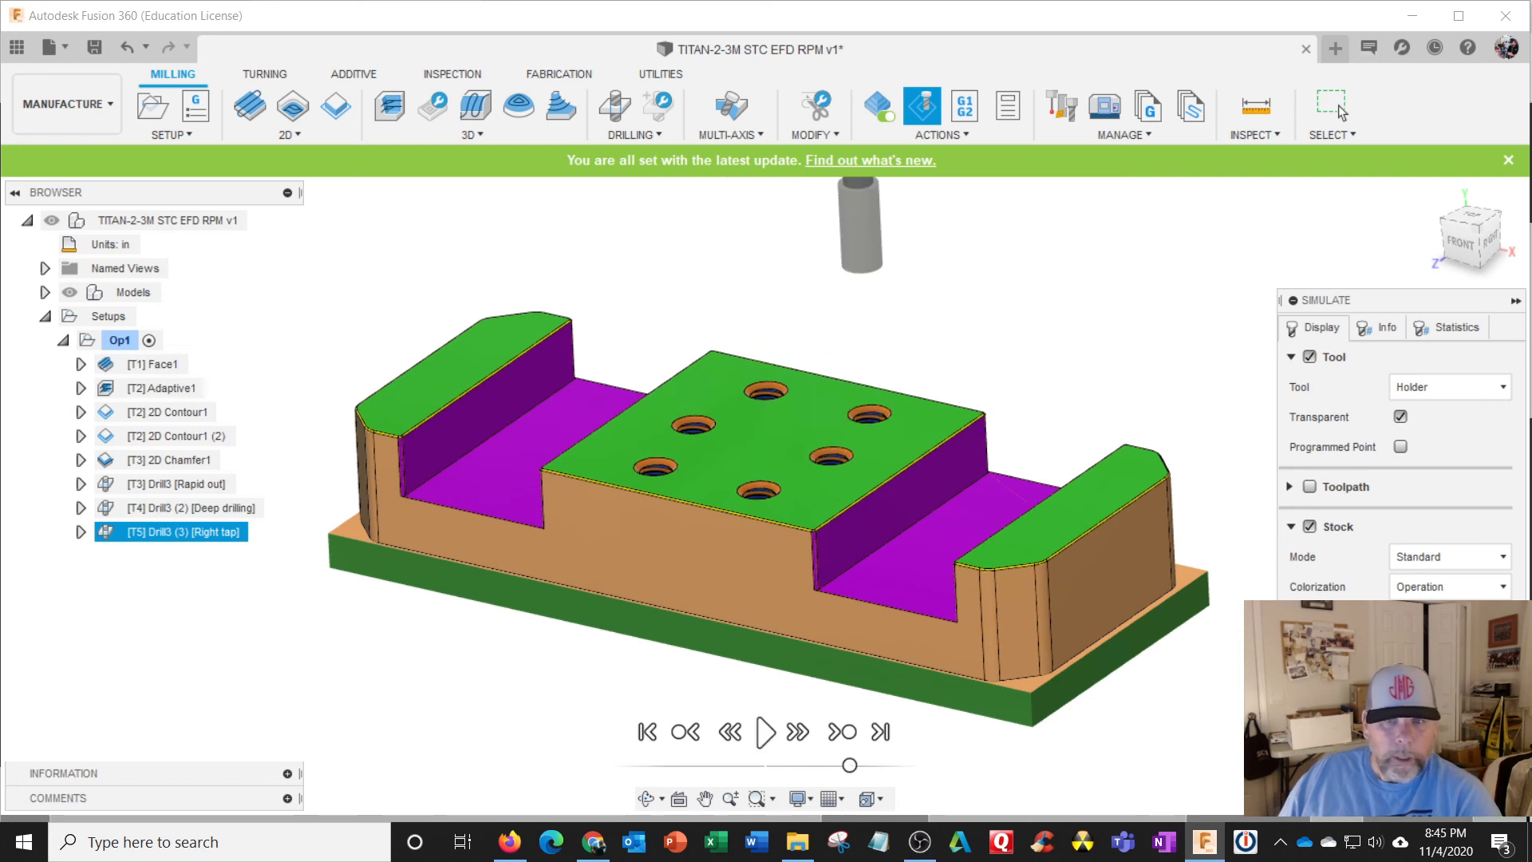
pyautogui.click(1338, 105)
# Check the machining time of Op1 and close the read-out.
pyautogui.click(120, 341)
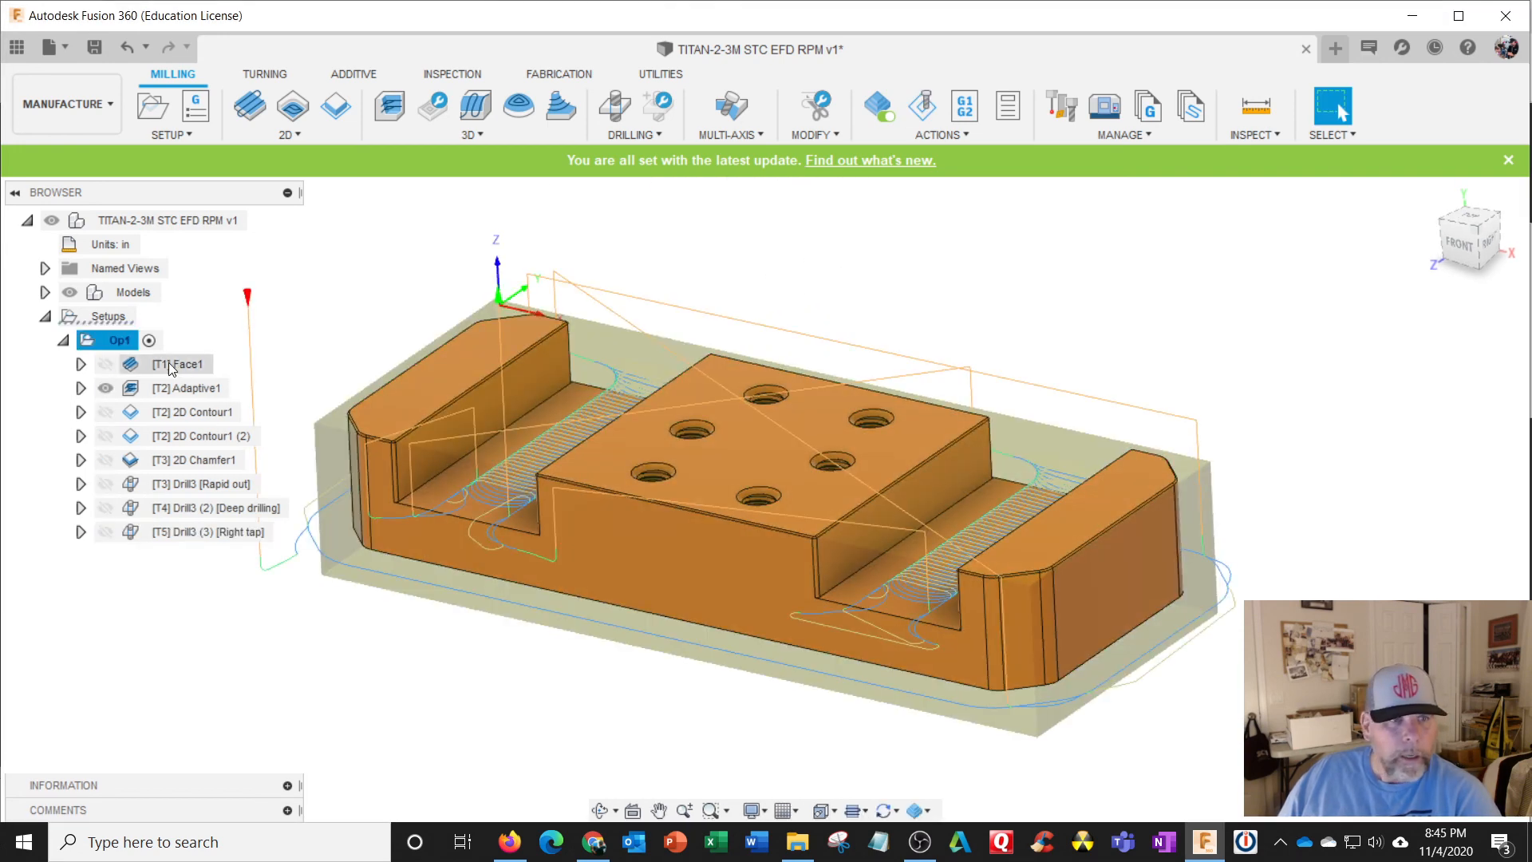
pyautogui.rightClick(129, 344)
pyautogui.click(204, 300)
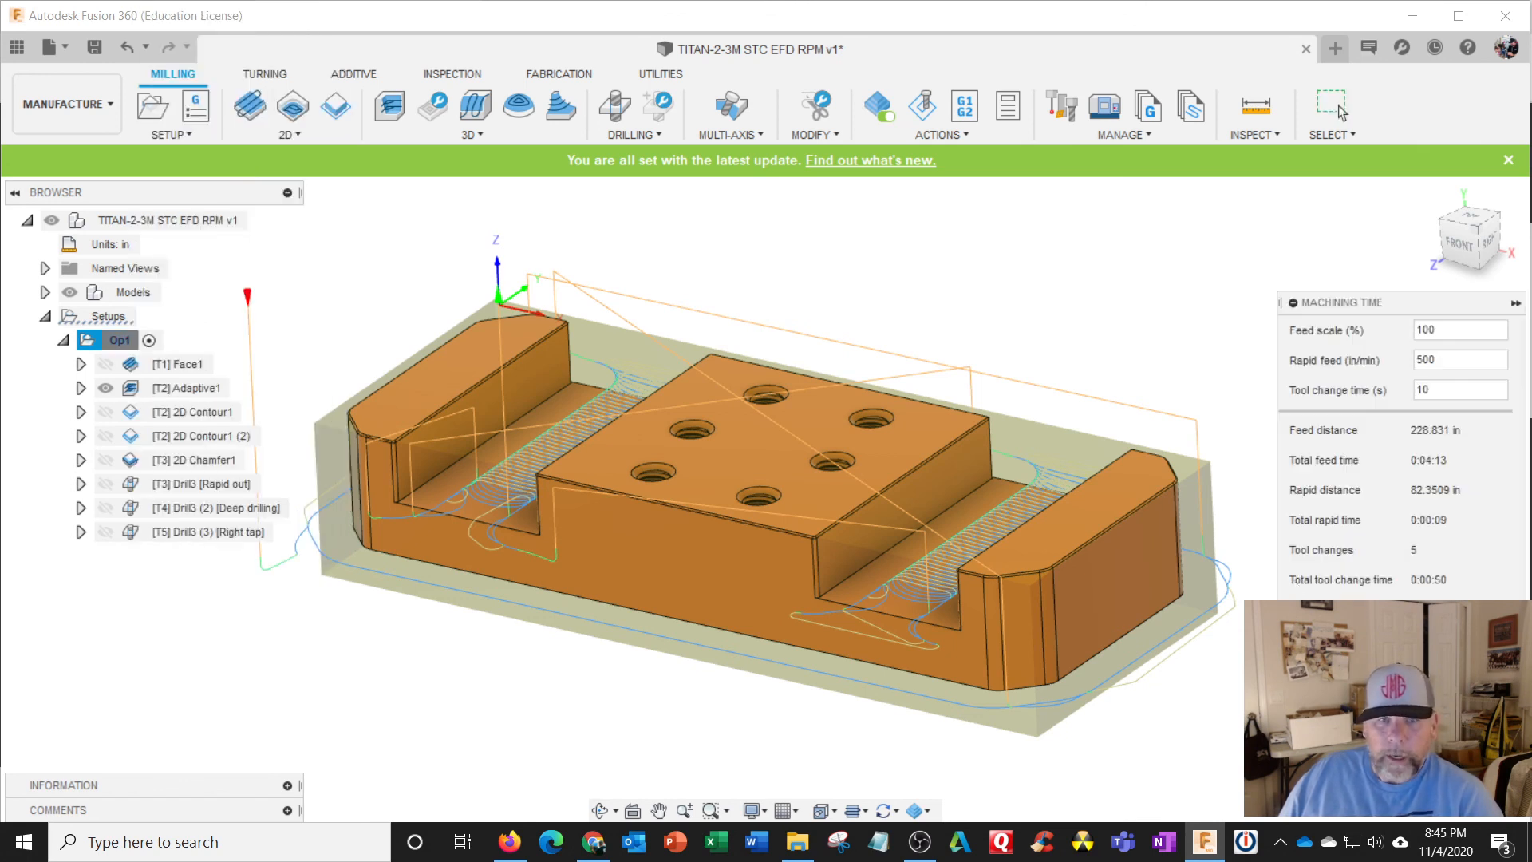
pyautogui.click(1338, 105)
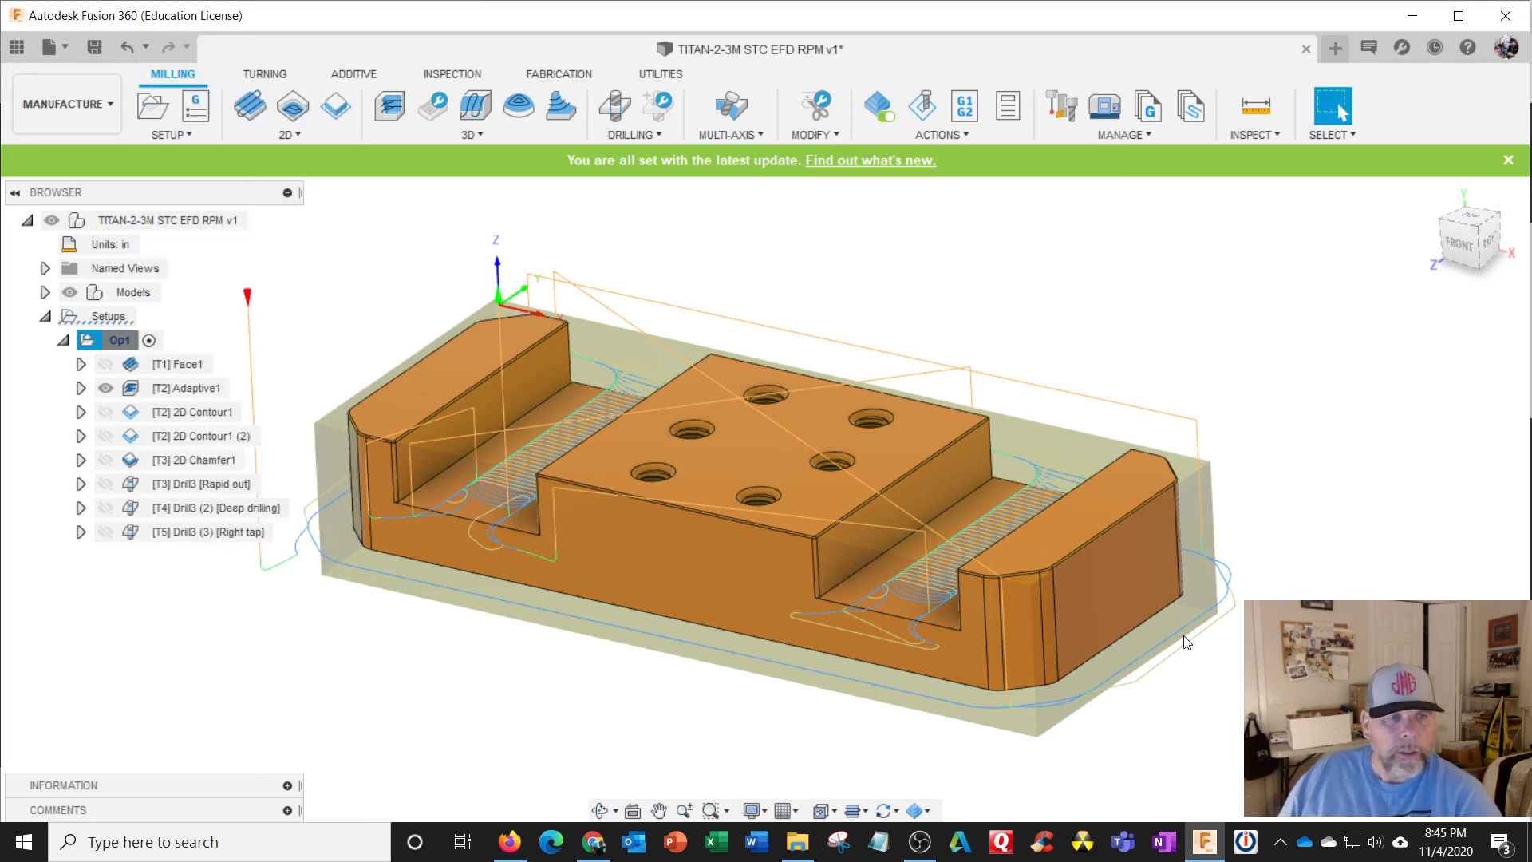
# Create a second milling setup with the program comment "Titan 2m Op 1 EFD", leaving its other settings at their defaults.
pyautogui.keyDown('shift'); pyautogui.moveTo(1184, 636); pyautogui.dragTo(1168, 661, button='middle'); pyautogui.keyUp('shift')
pyautogui.rightClick(123, 317)
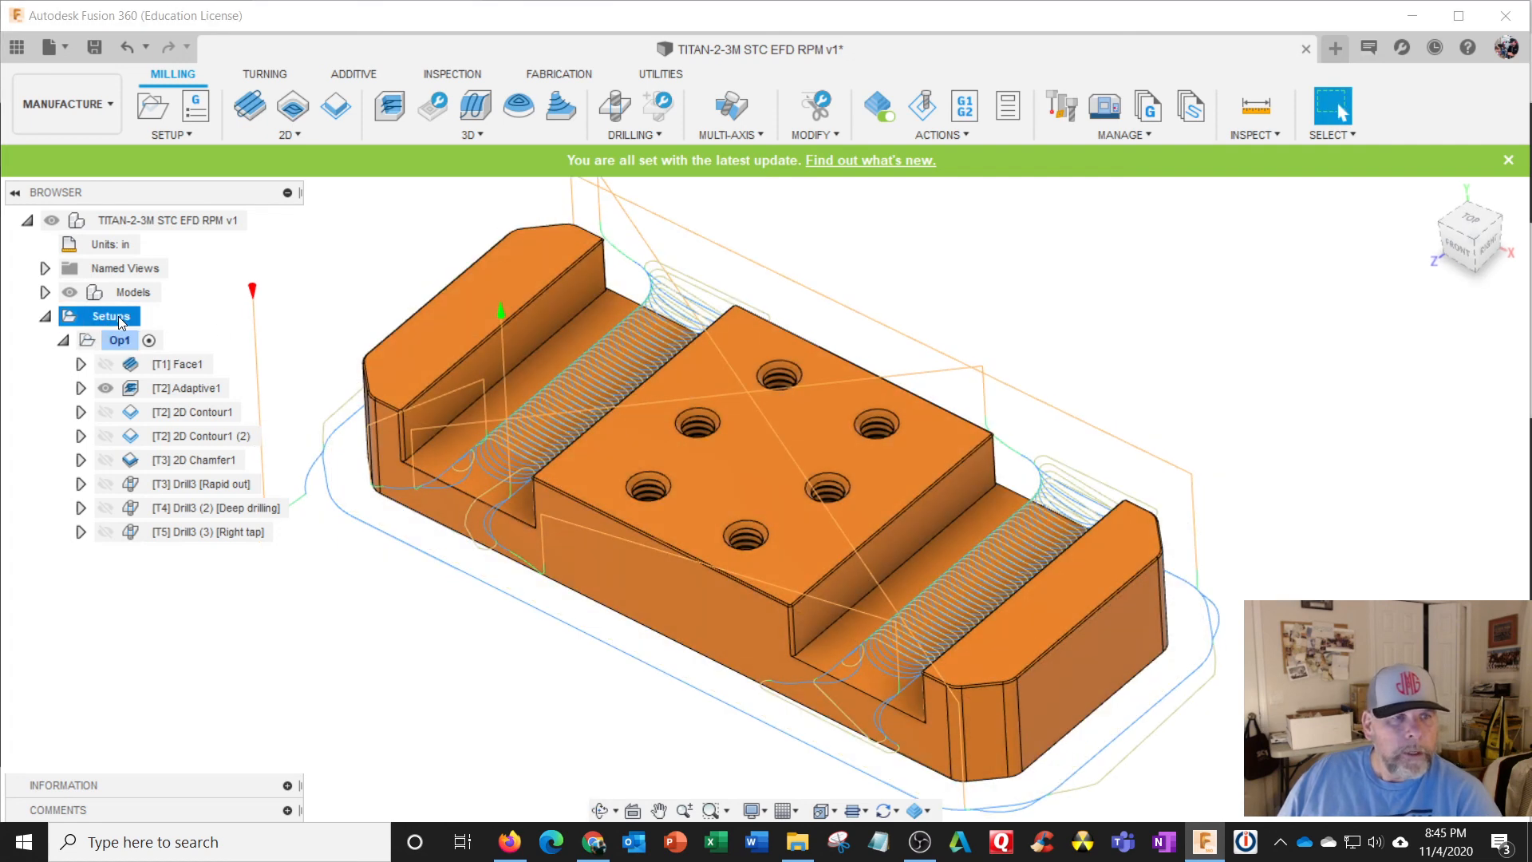
pyautogui.click(159, 323)
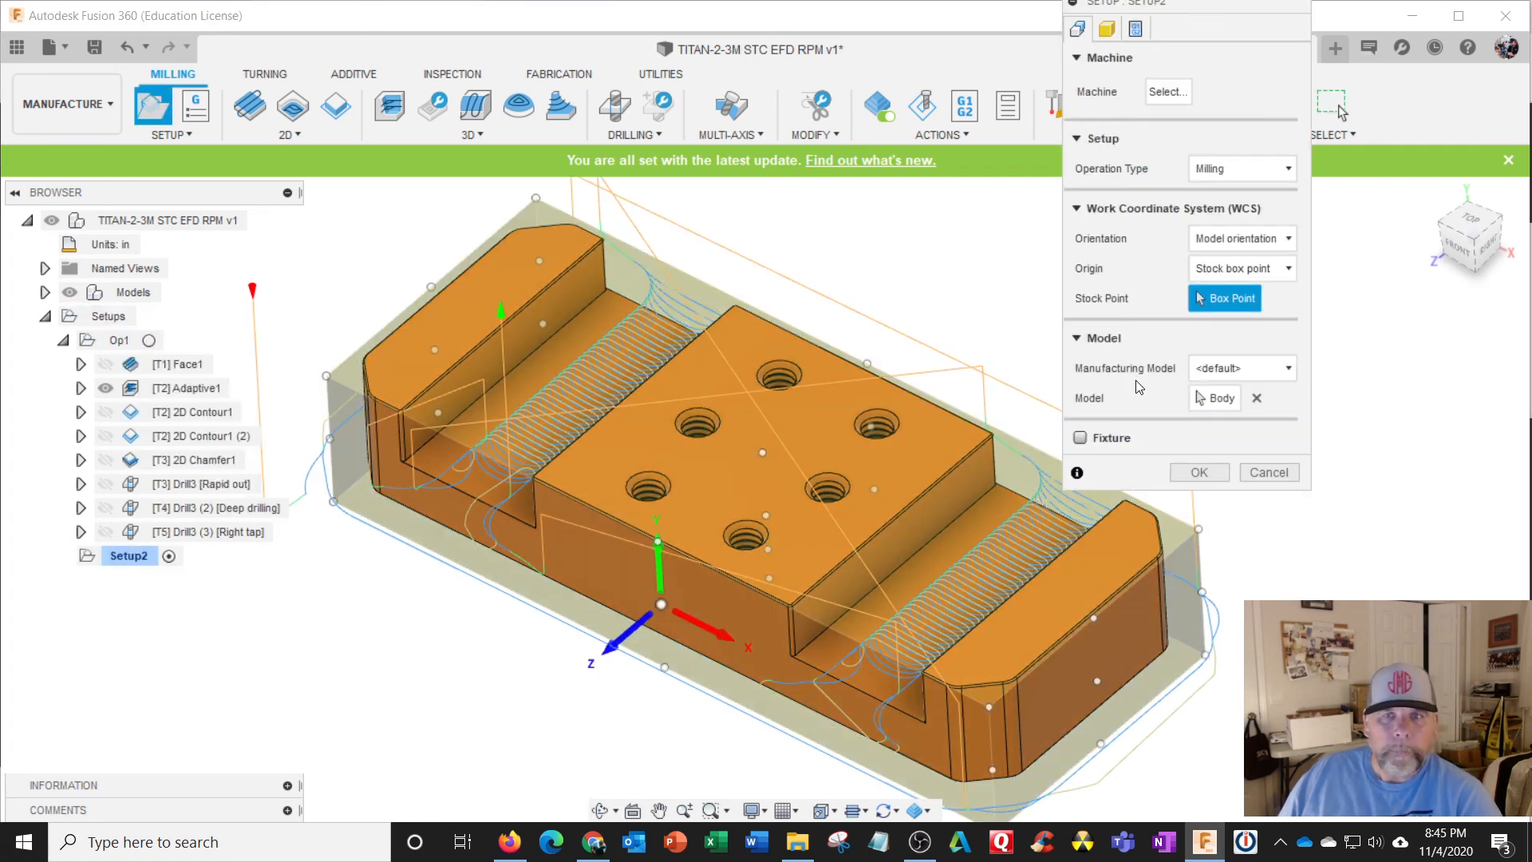
pyautogui.click(1107, 28)
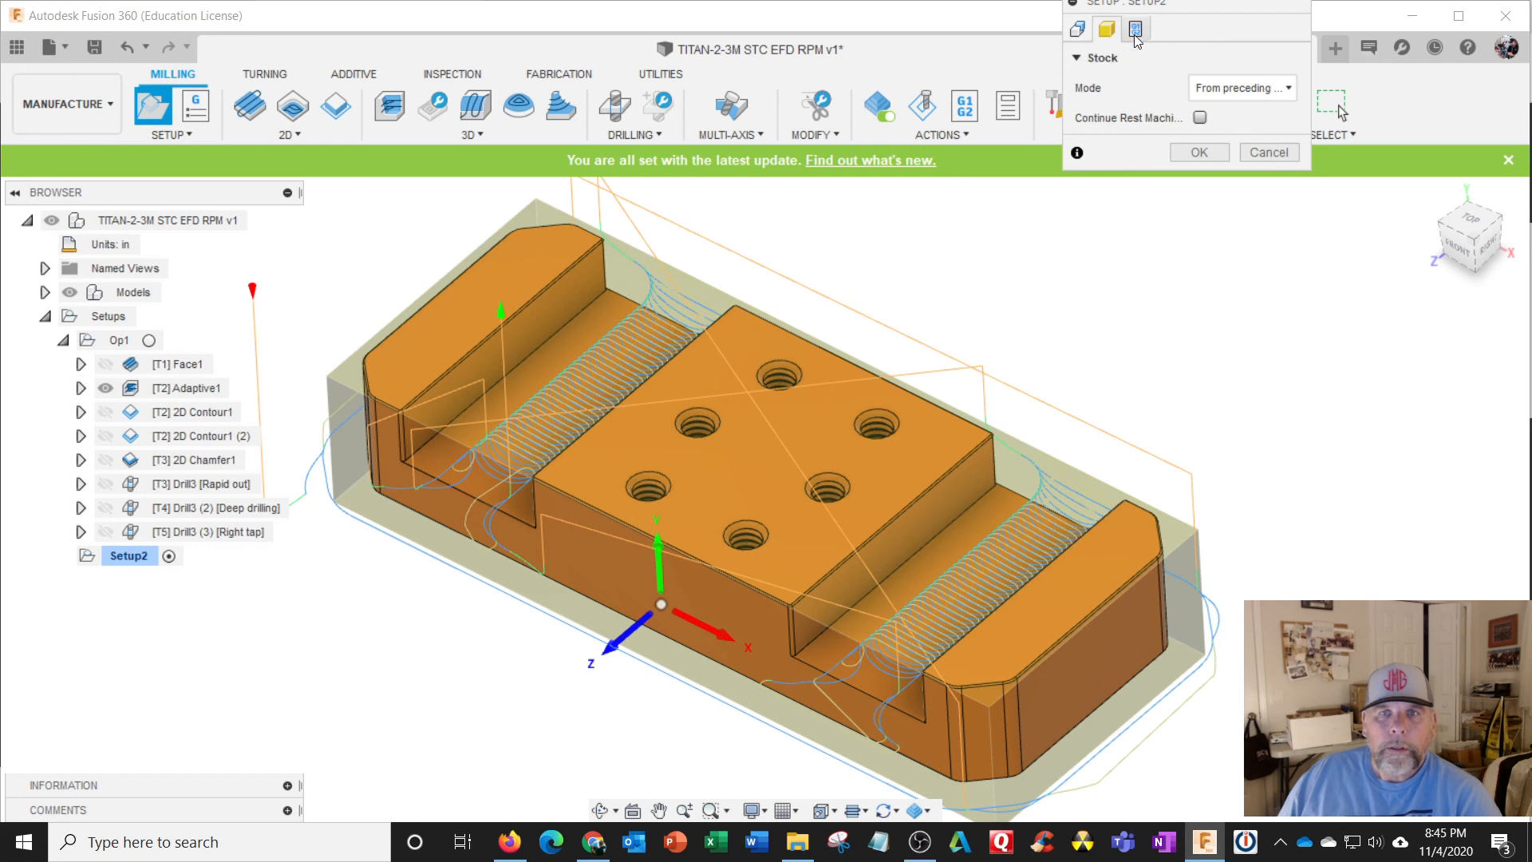
pyautogui.click(1136, 32)
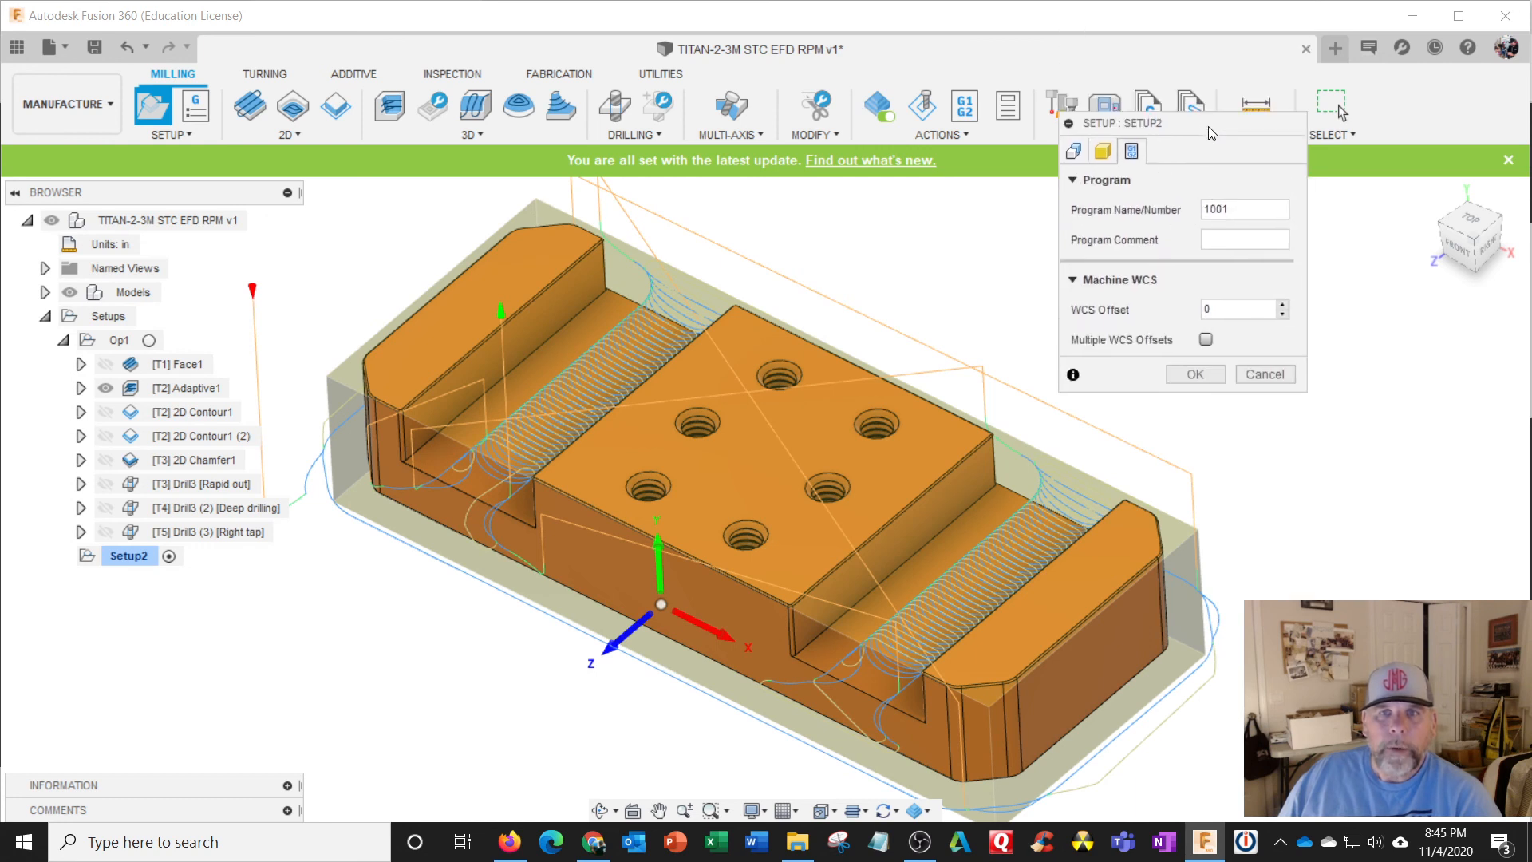
pyautogui.moveTo(1212, 4); pyautogui.dragTo(1208, 126)
pyautogui.click(1240, 239)
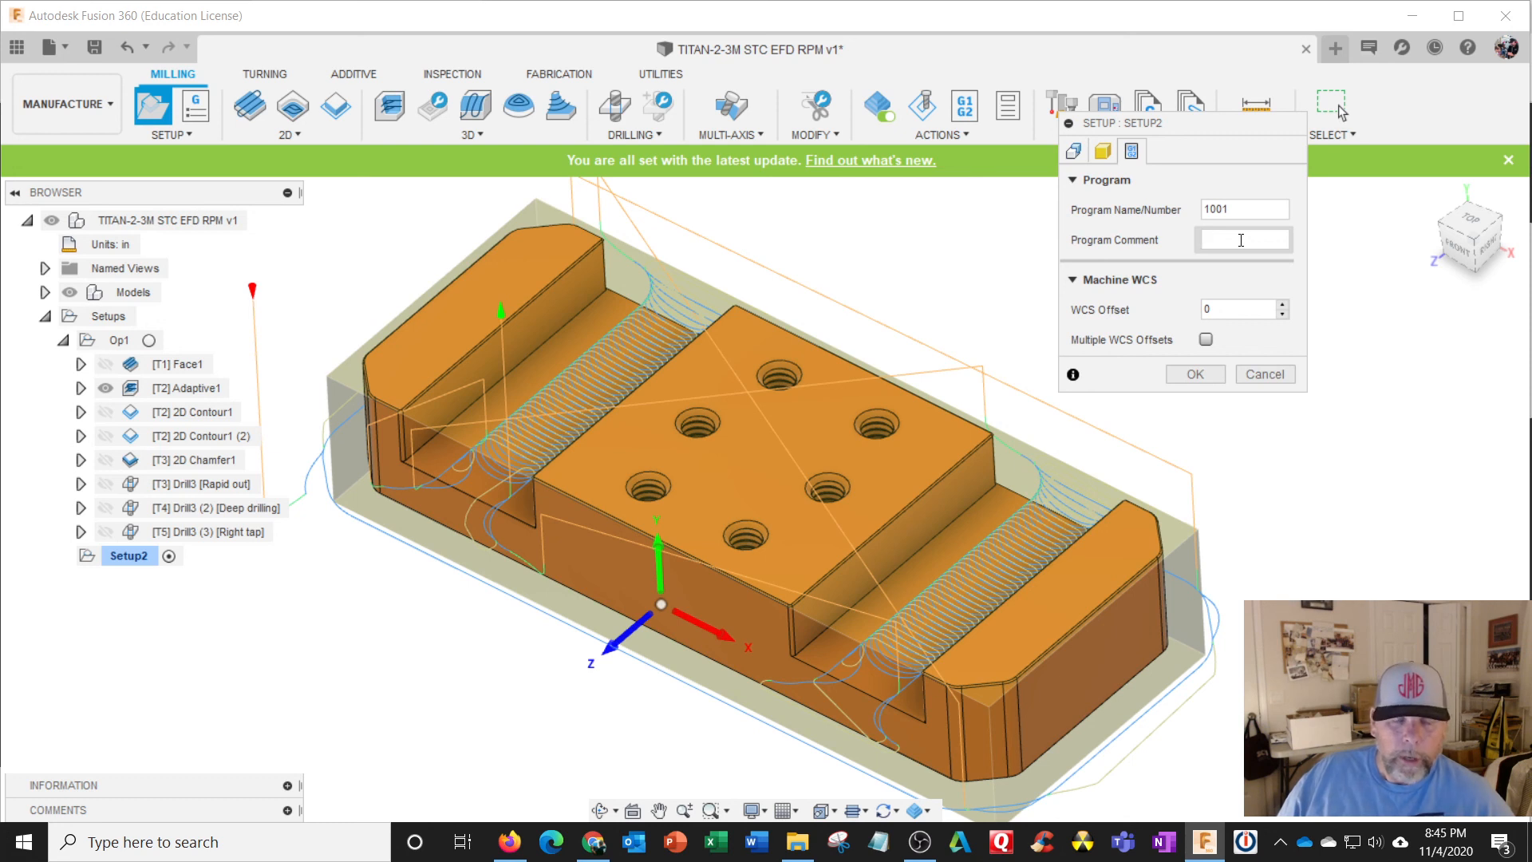
pyautogui.write('Titan')
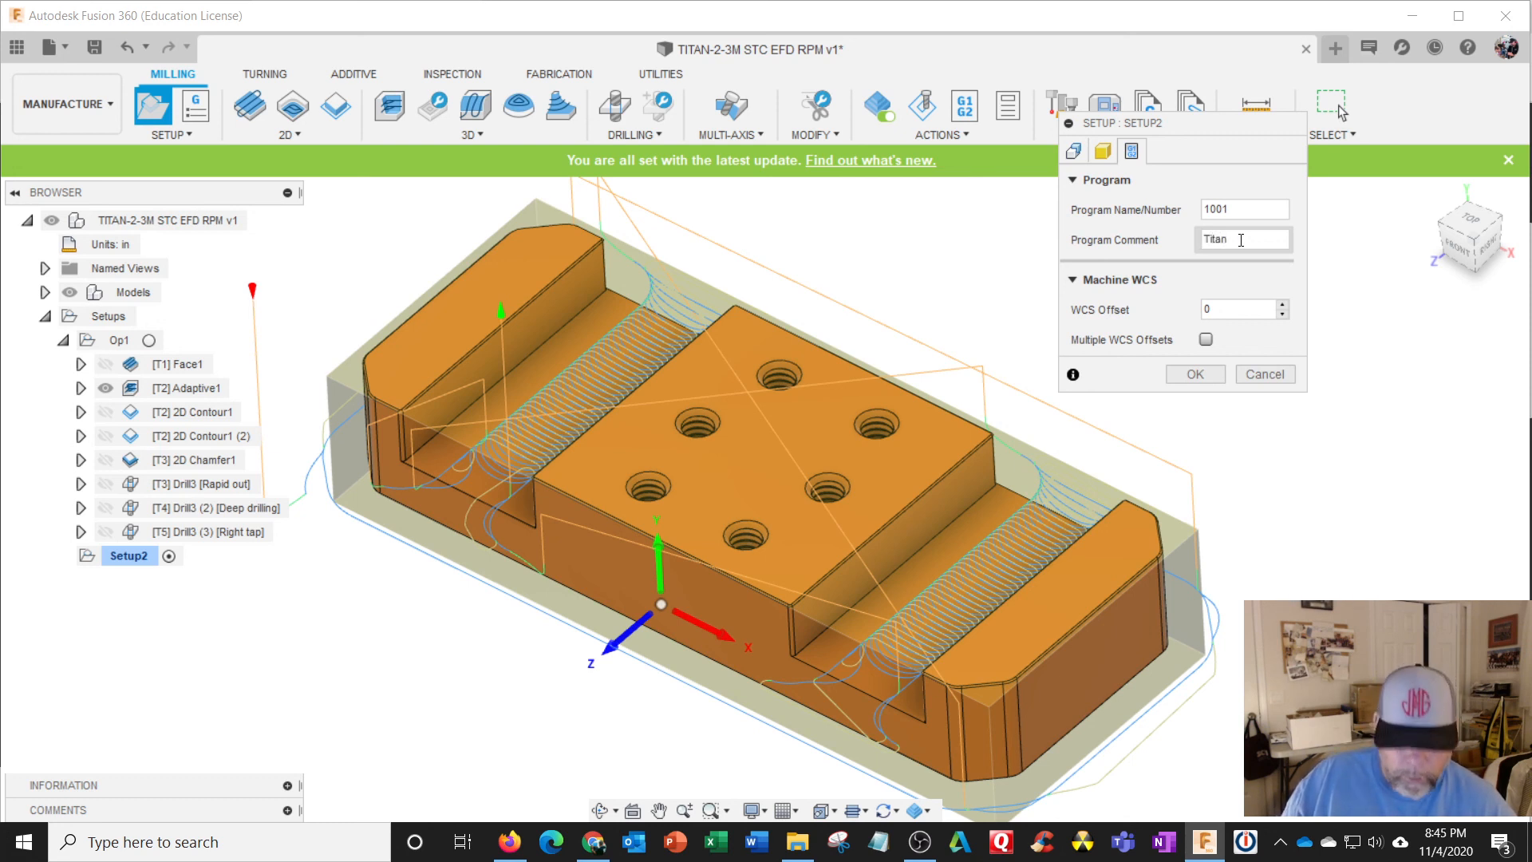
pyautogui.write(' 2n')
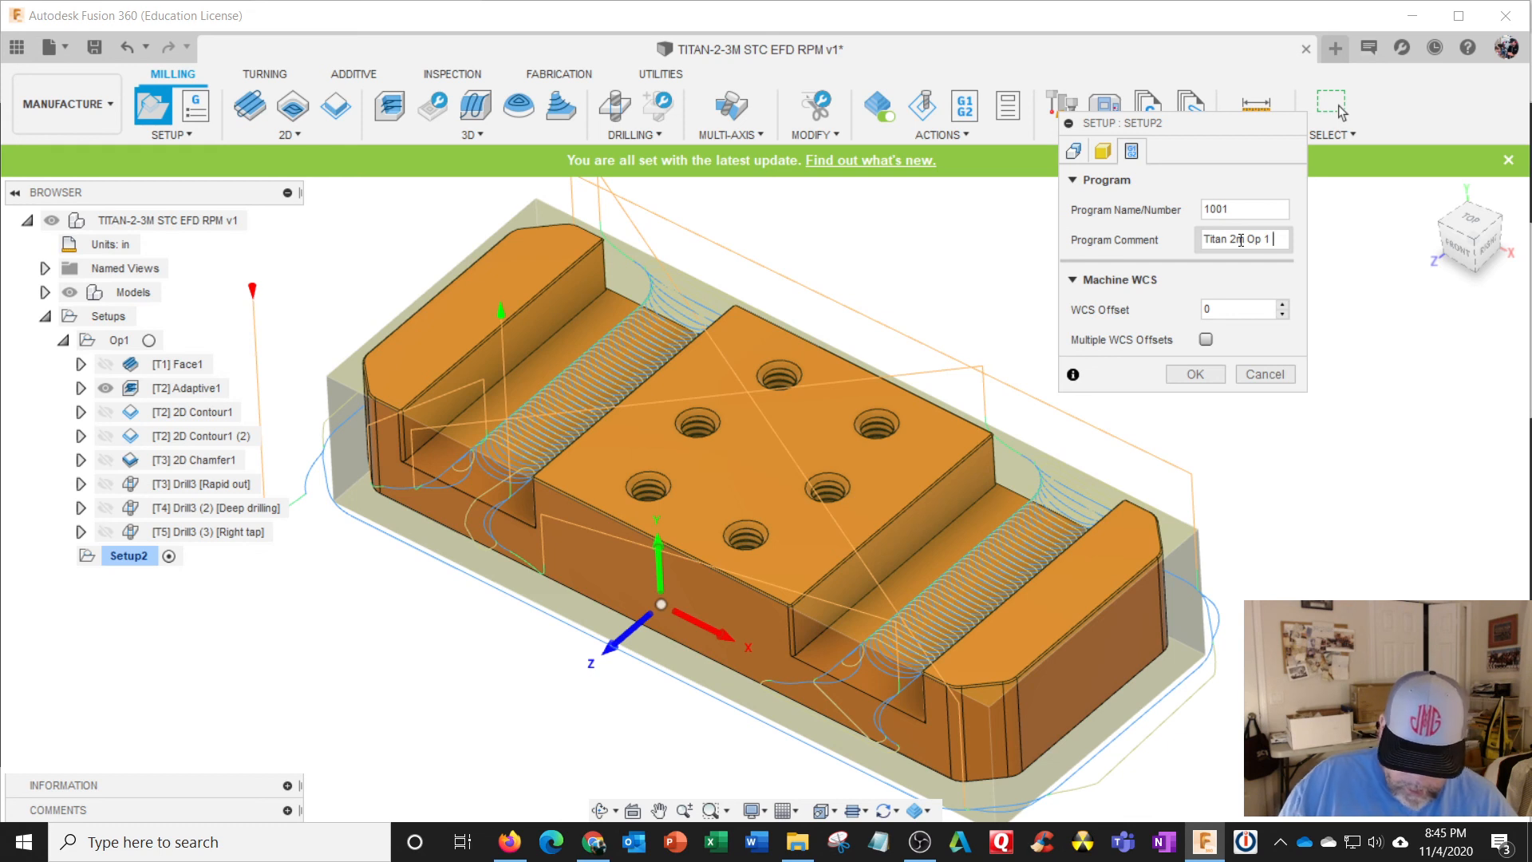
pyautogui.write('EFD')
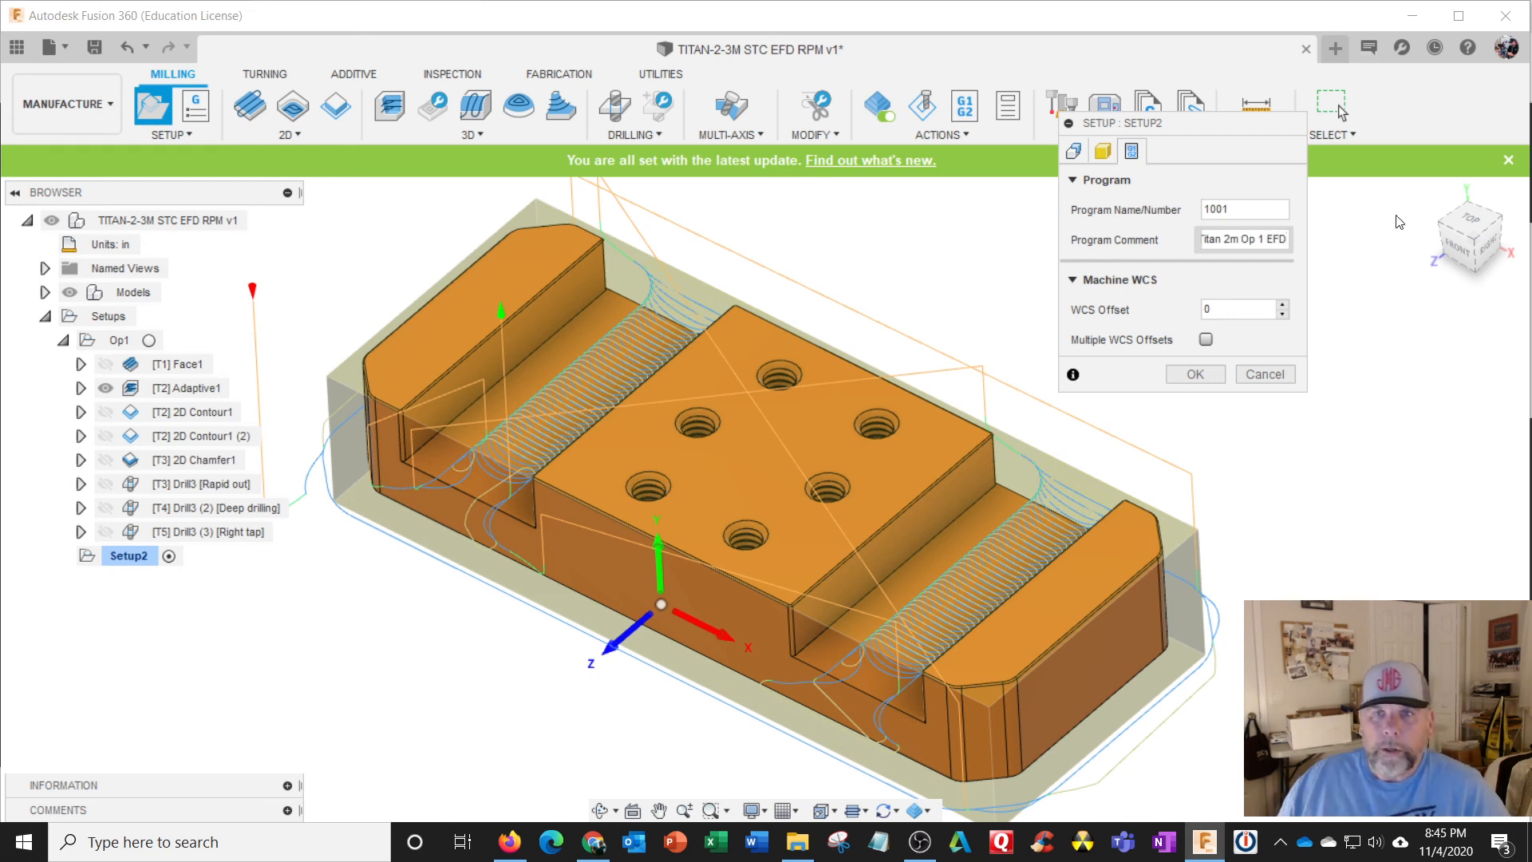
pyautogui.click(1201, 380)
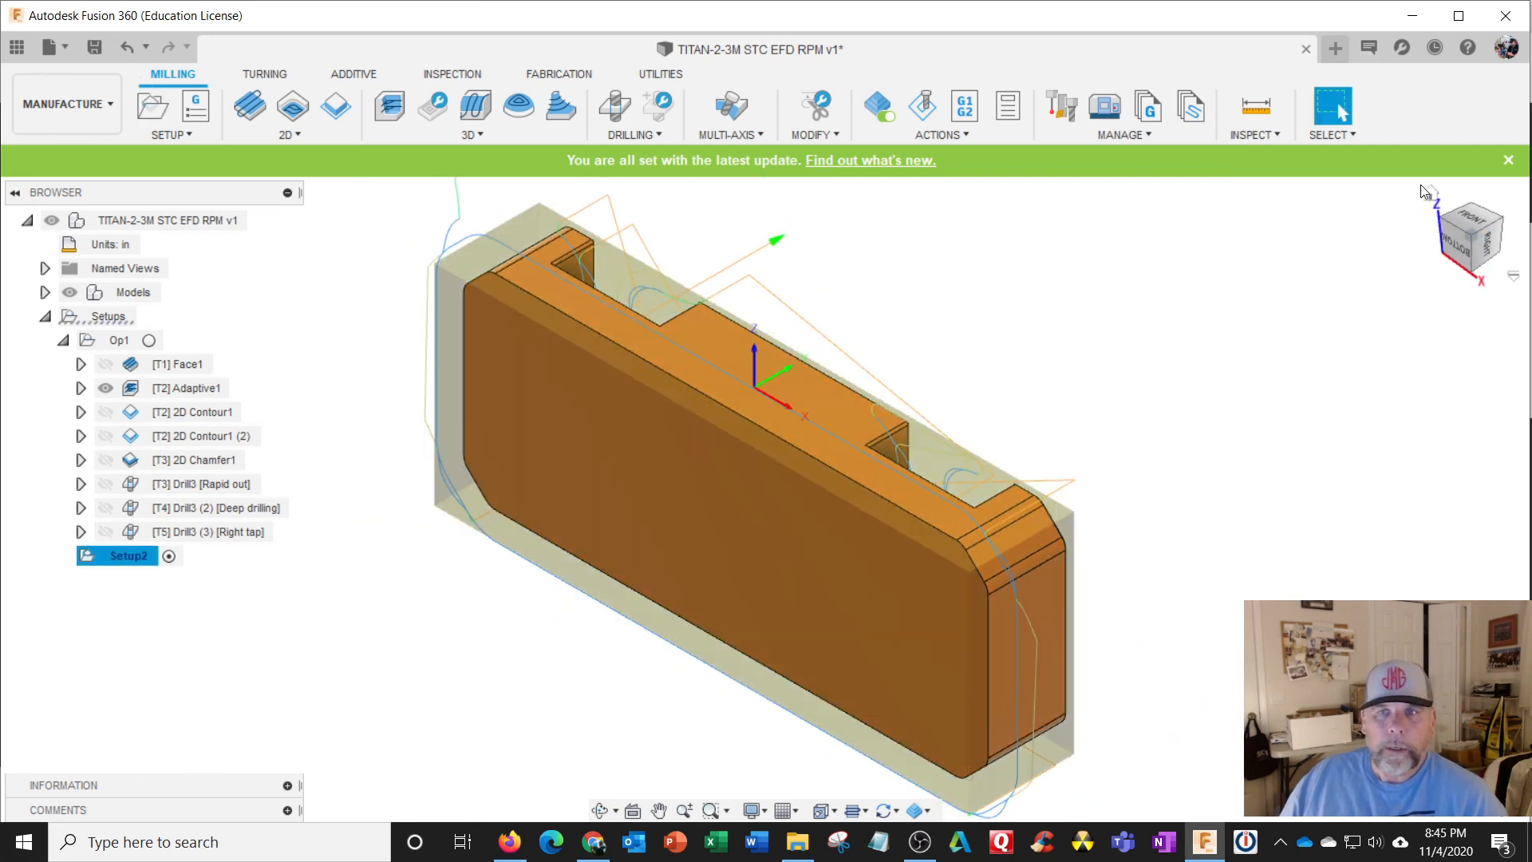
# Post process Op1 with the STC Haas Mill post and save the program as 1001, replacing the existing NC file.
pyautogui.click(1429, 189)
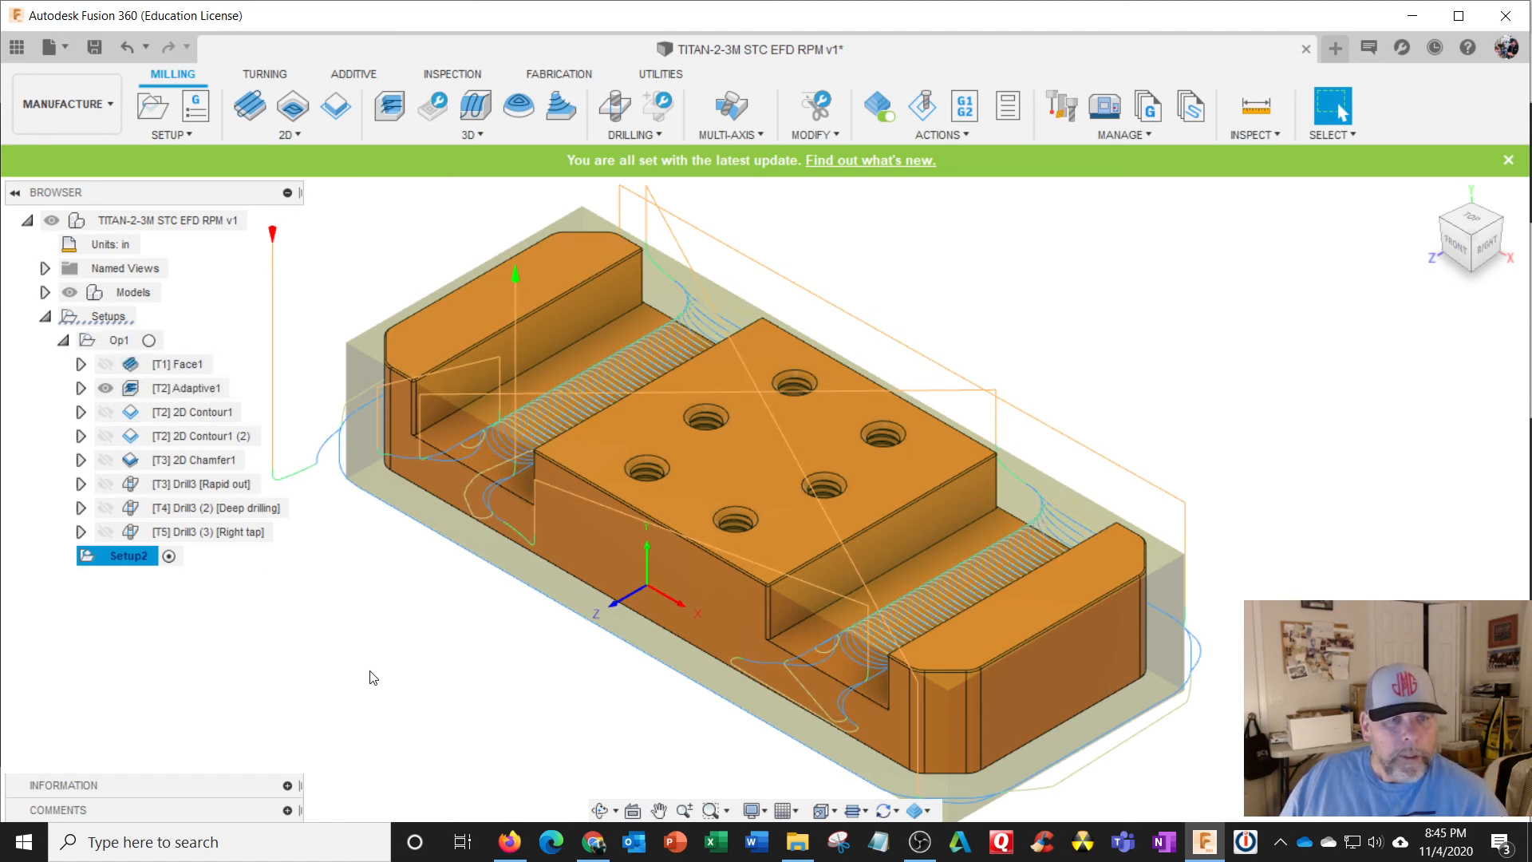
pyautogui.click(120, 340)
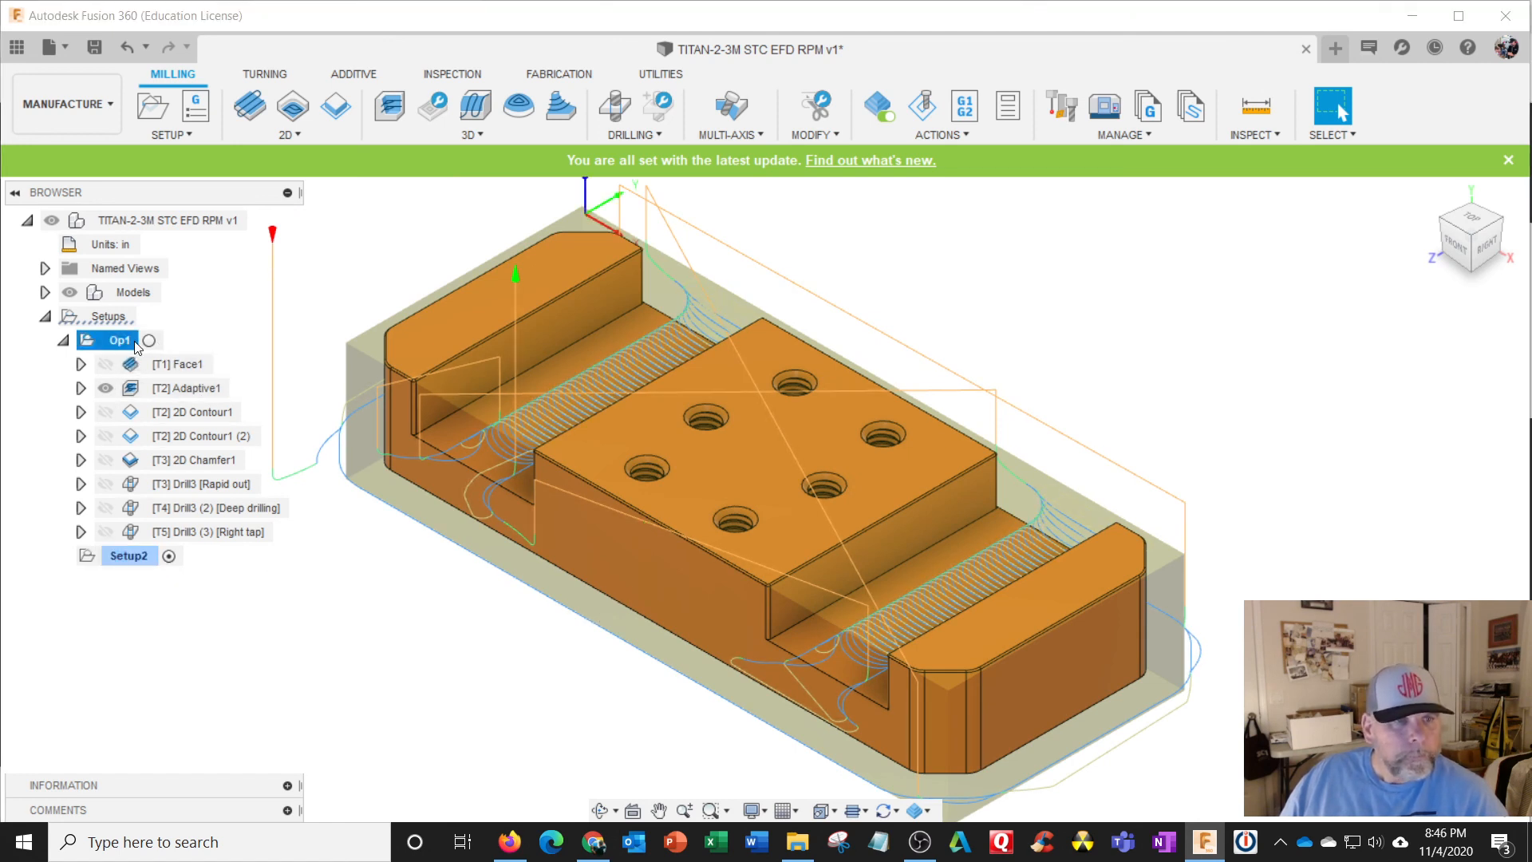
pyautogui.click(964, 106)
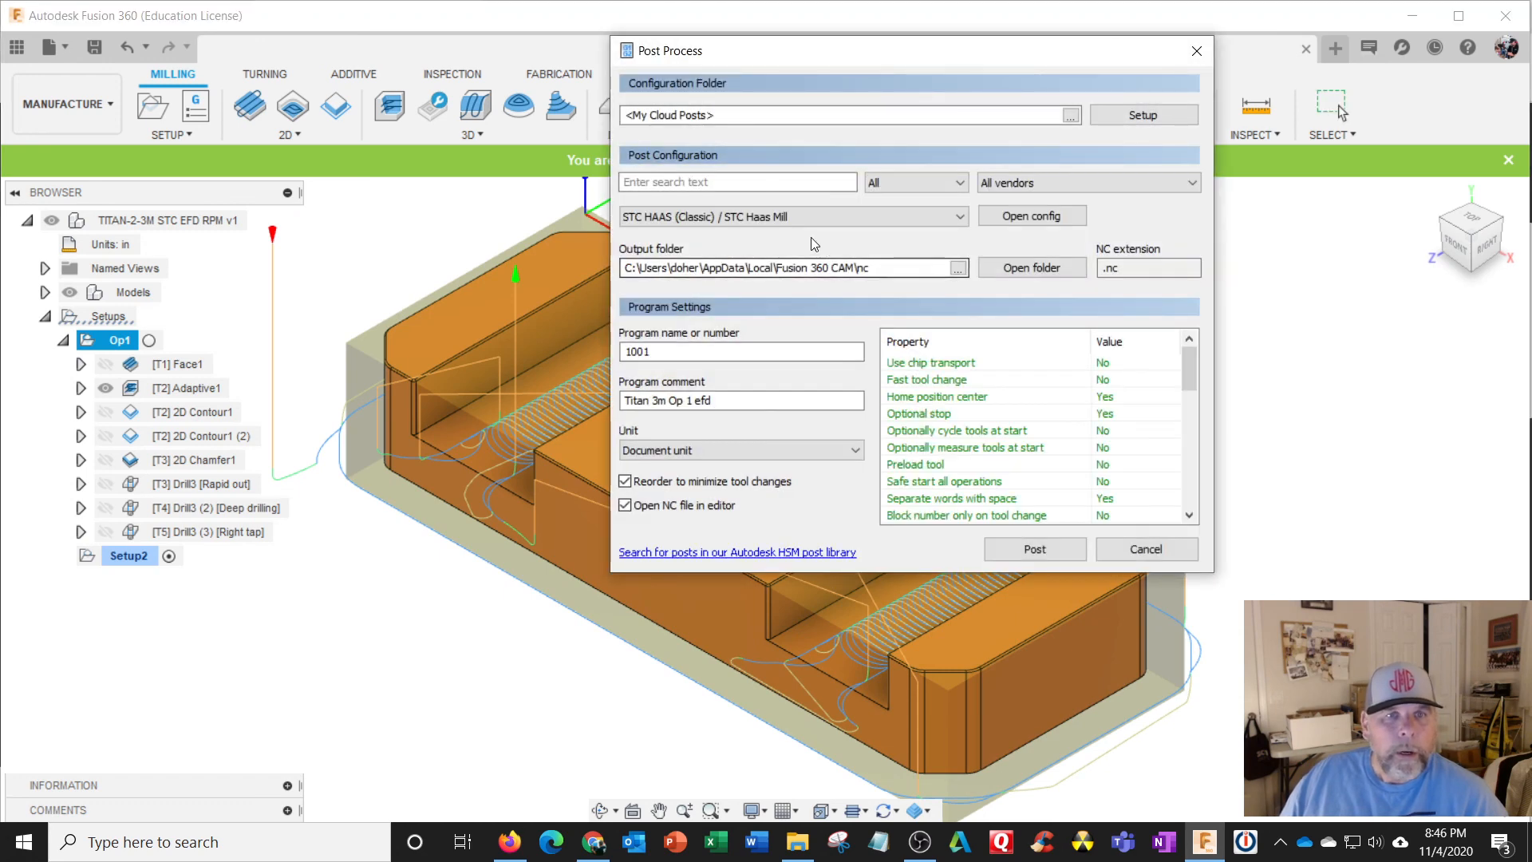
pyautogui.moveTo(743, 406); pyautogui.dragTo(619, 402)
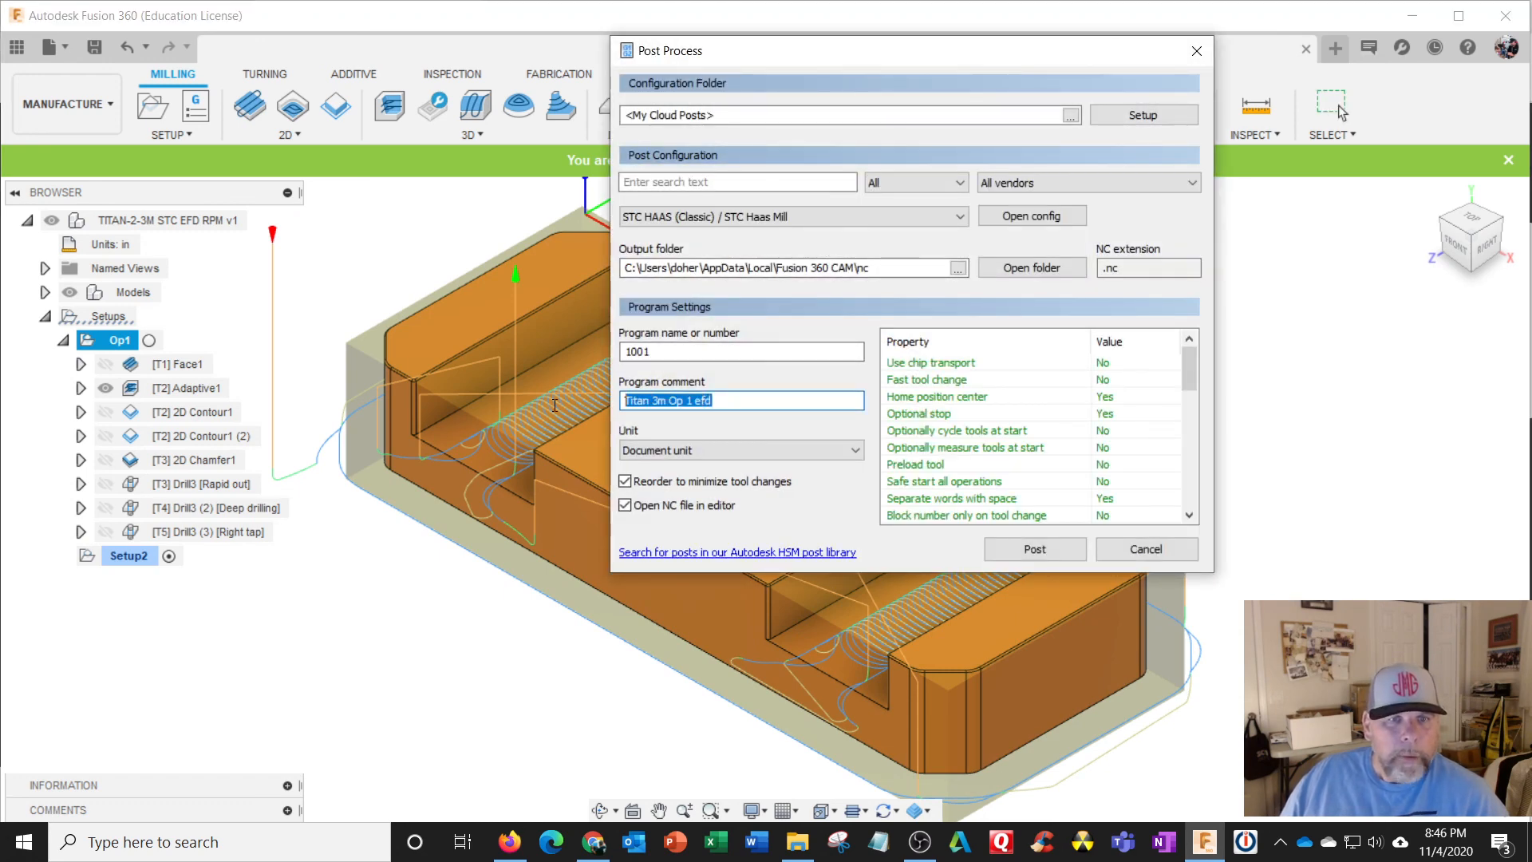
pyautogui.moveTo(662, 351); pyautogui.dragTo(591, 348)
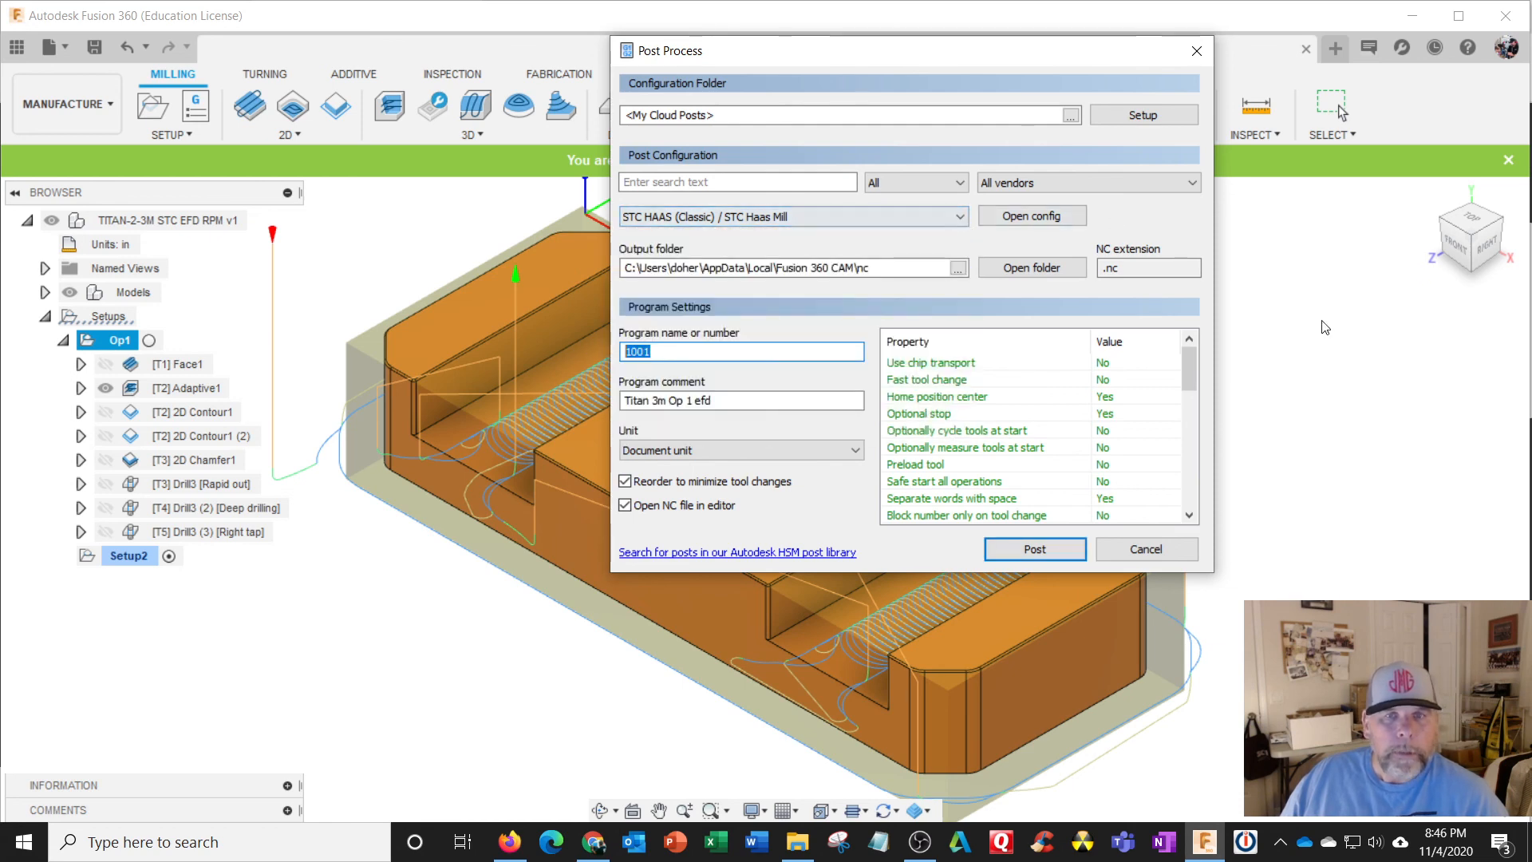
pyautogui.click(1052, 552)
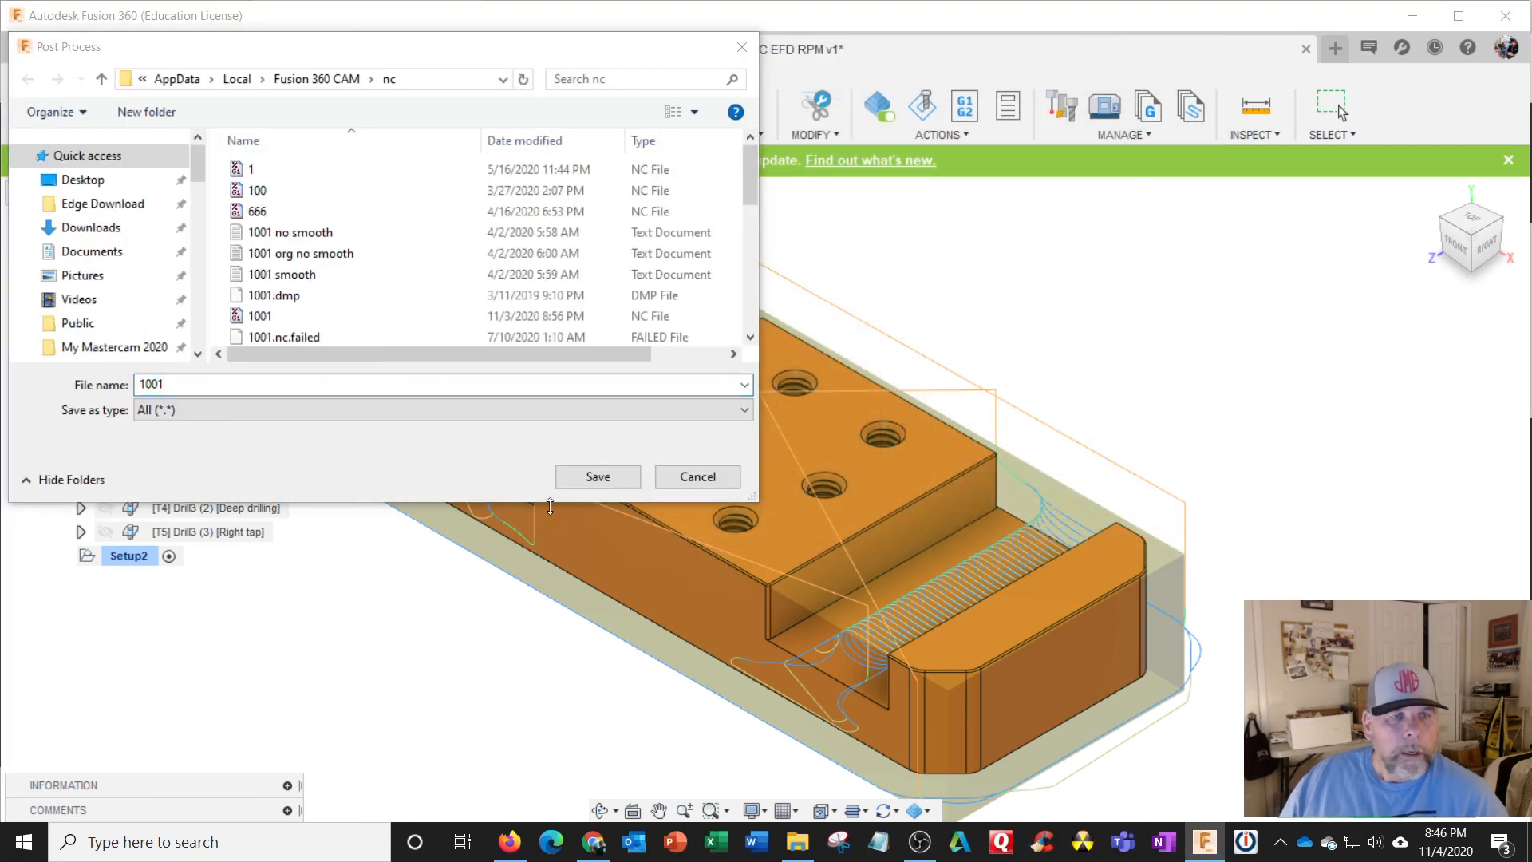
pyautogui.click(600, 481)
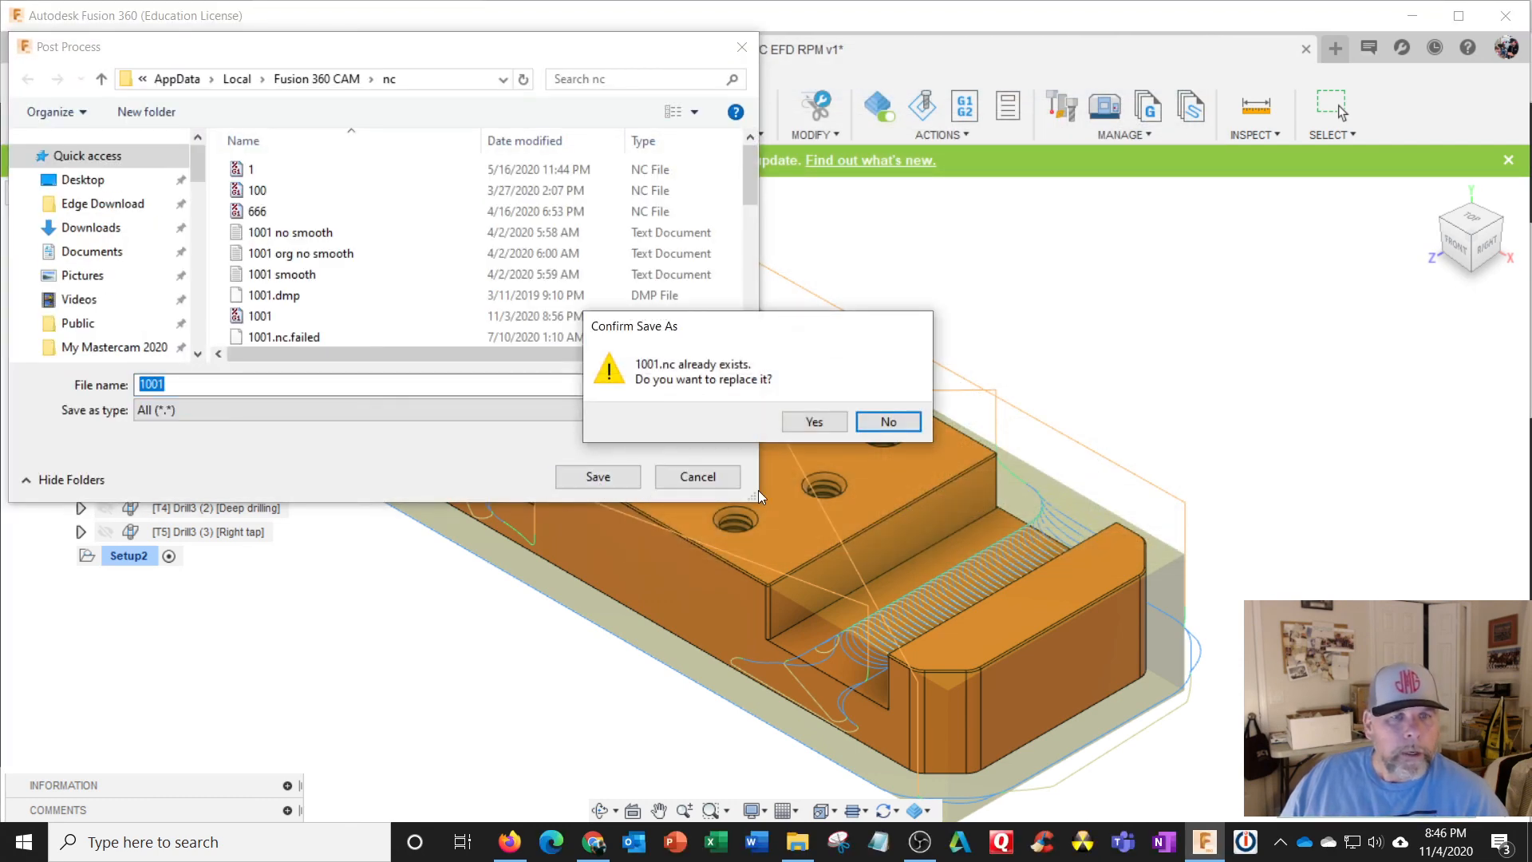
pyautogui.click(818, 428)
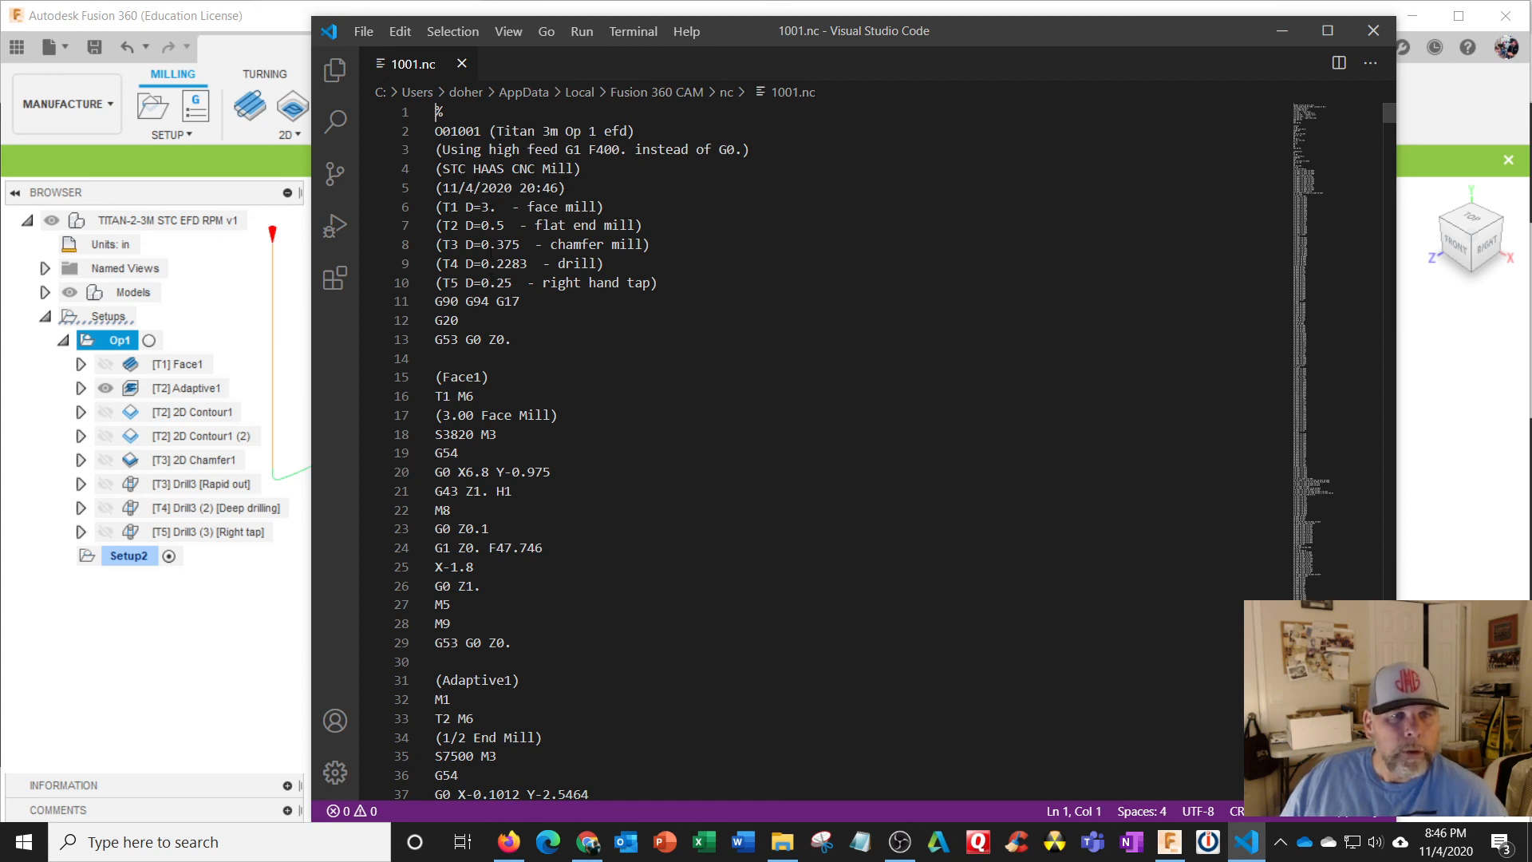
# Read through the tool list, Face1 and Adaptive1 sections of the posted 1001.nc code, and close the code editor.
pyautogui.scroll(-3, 489, 347)
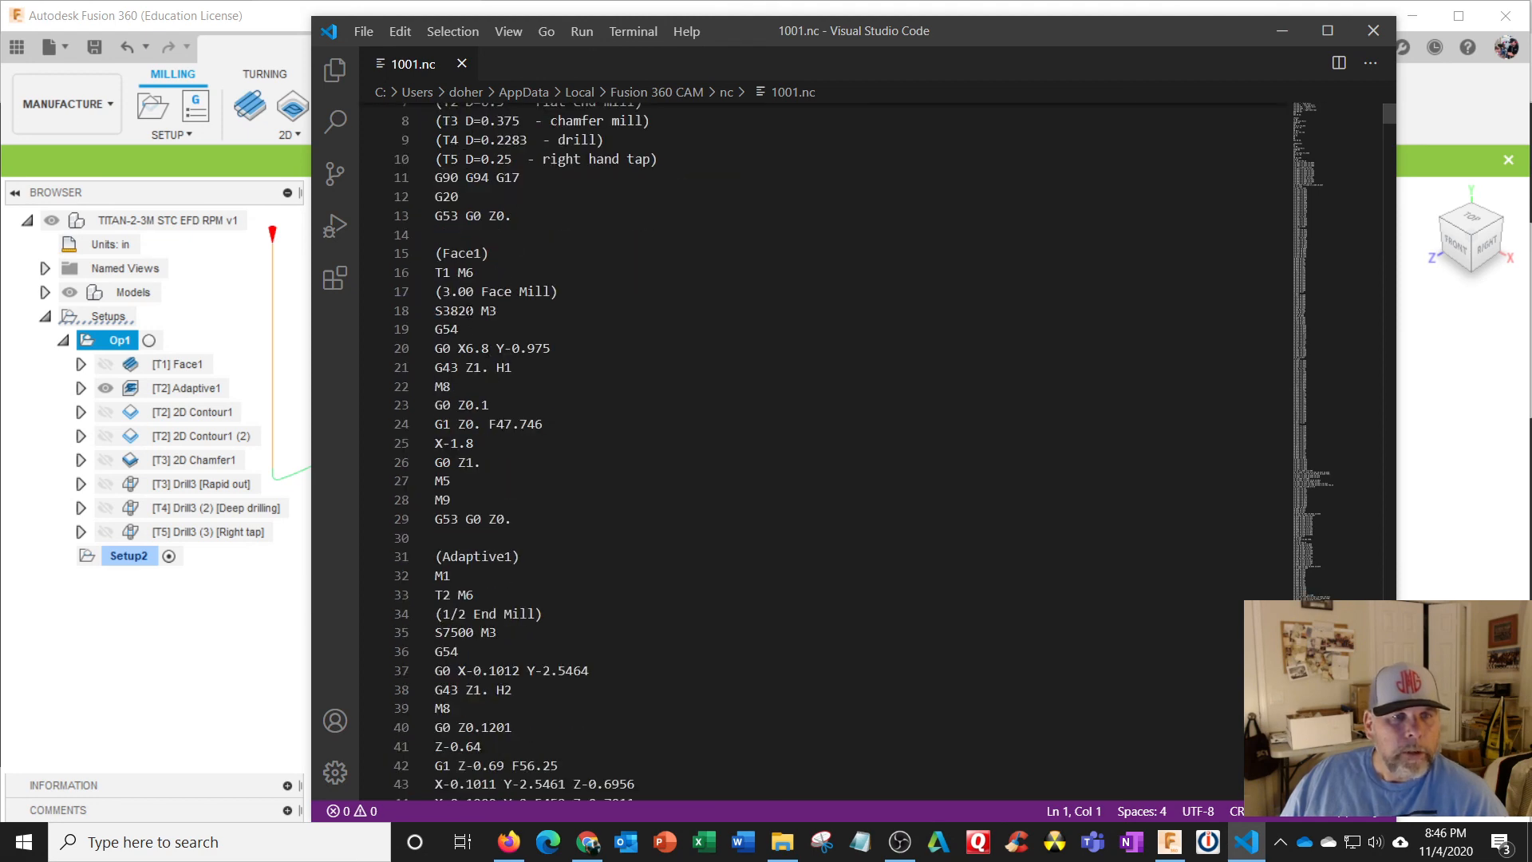
pyautogui.scroll(-5, 798, 447)
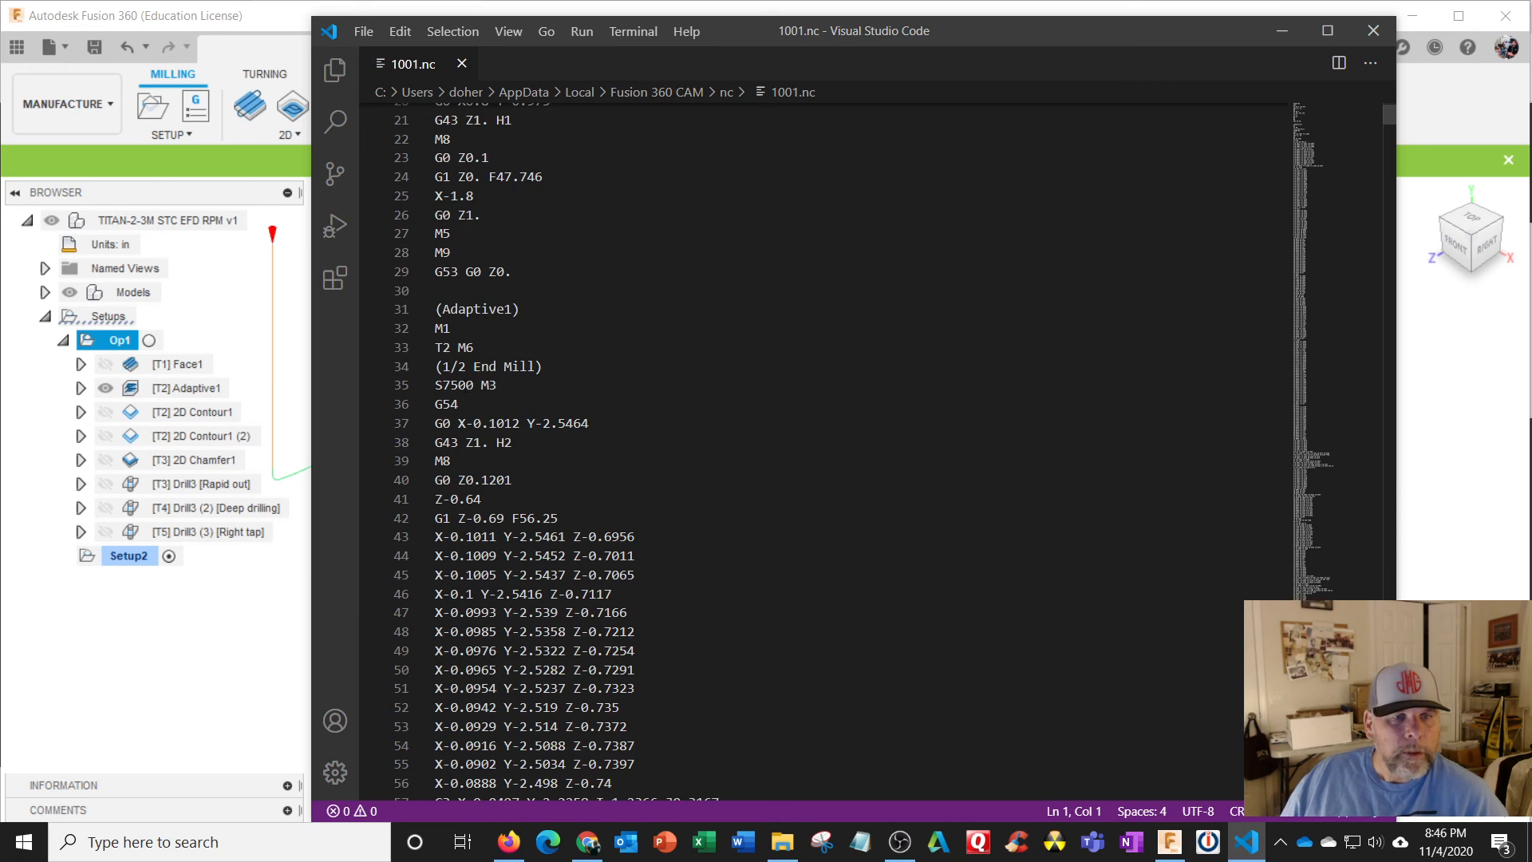
pyautogui.scroll(-3, 798, 447)
pyautogui.scroll(-4, 798, 447)
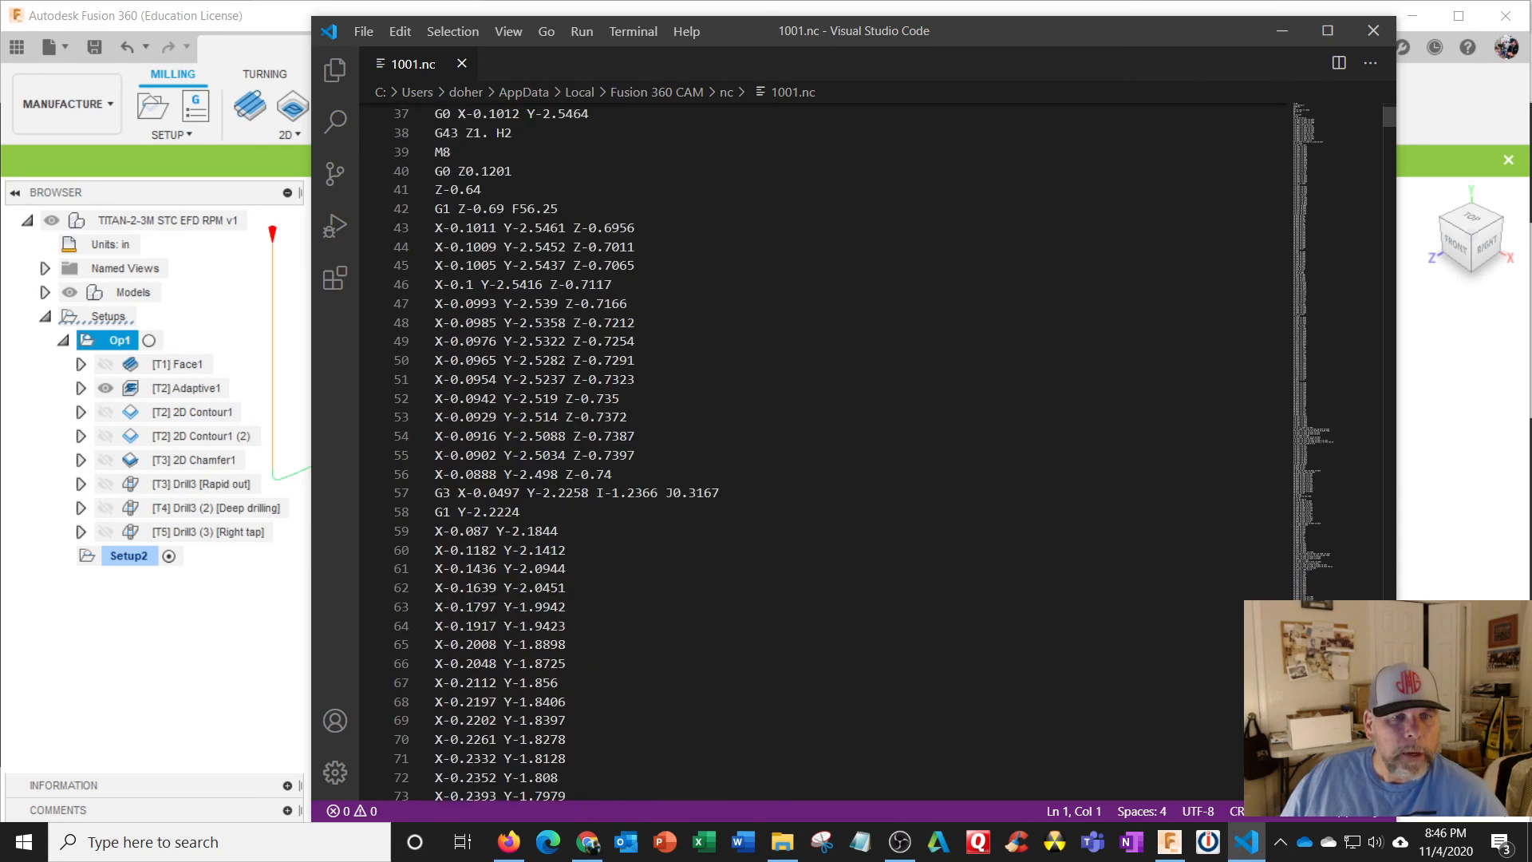
pyautogui.scroll(3, 798, 446)
pyautogui.moveTo(512, 272); pyautogui.dragTo(558, 272)
pyautogui.click(559, 273)
pyautogui.click(1372, 32)
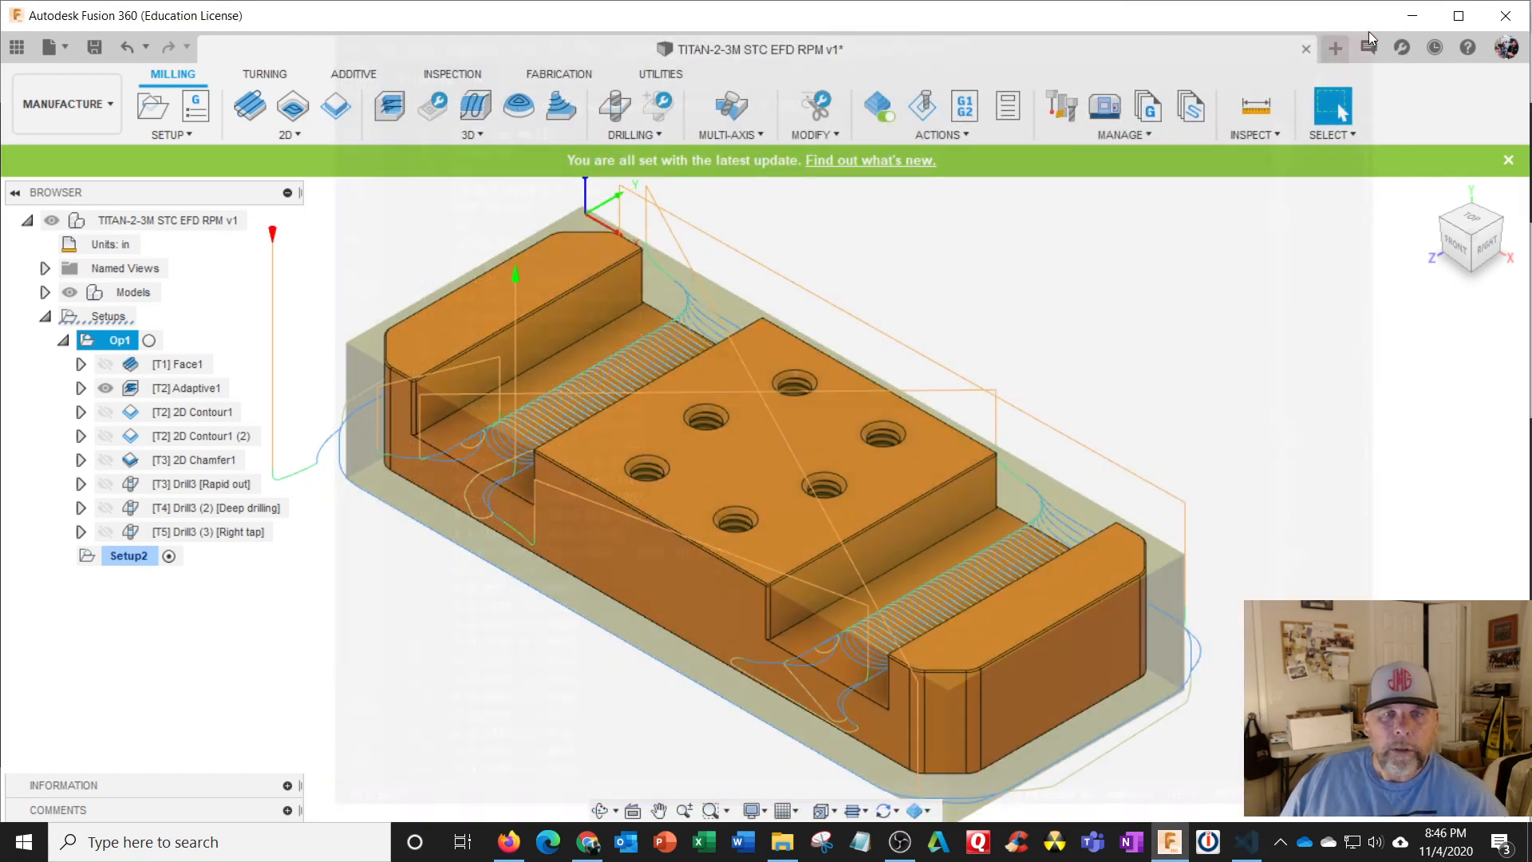